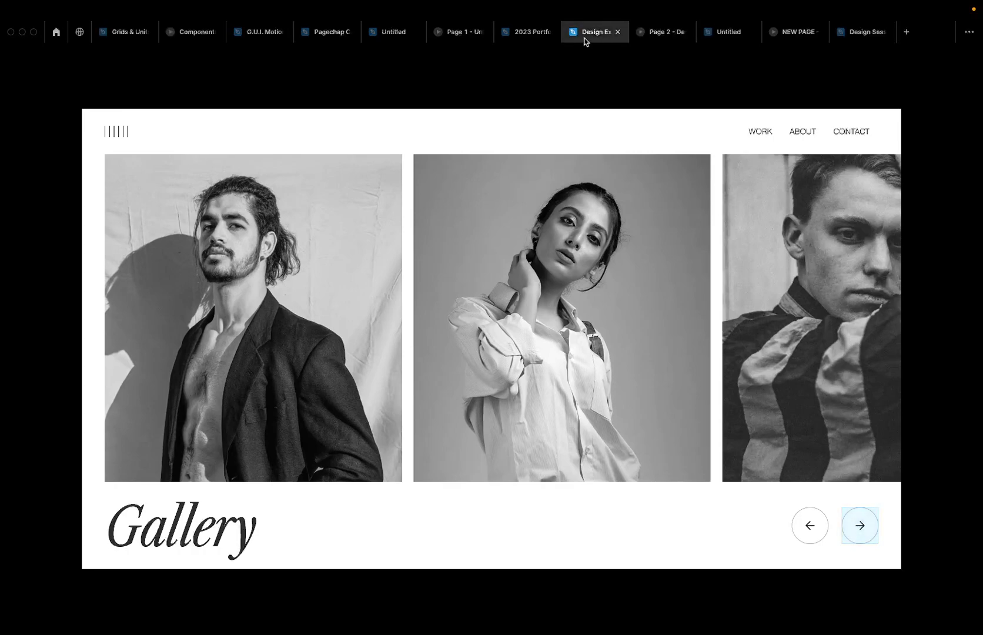
Inspect Frame 94's hover interaction: smart animate to Frame 93 over 600ms
{"action": "scroll", "coordinate": [500, 404], "scroll_direction": "down", "scroll_amount": 5}
{"action": "scroll", "coordinate": [546, 360], "scroll_direction": "up", "scroll_amount": 5}
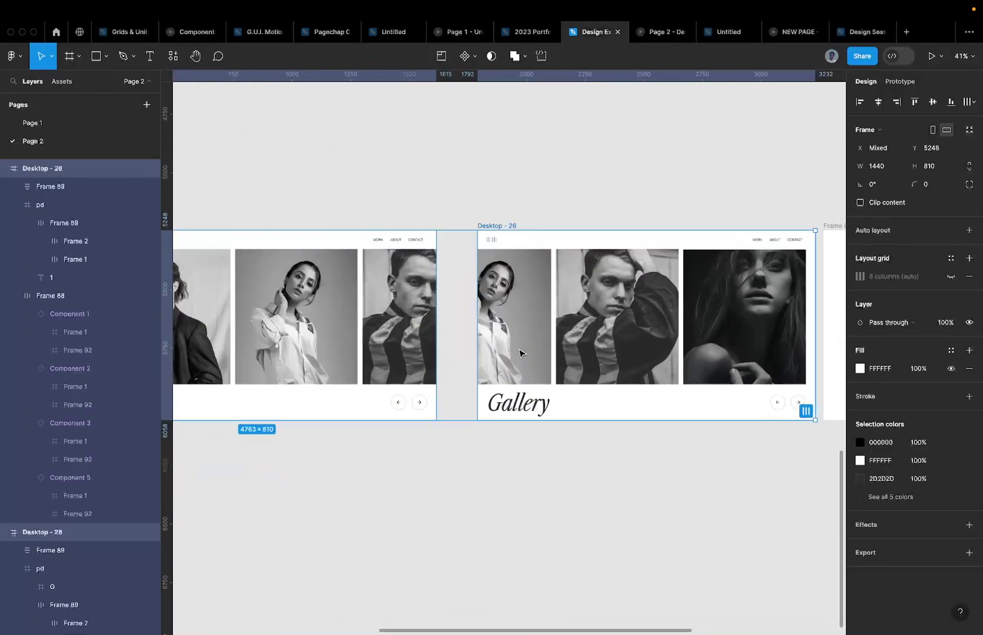
{"action": "scroll", "coordinate": [605, 336], "scroll_direction": "down", "scroll_amount": 4}
{"action": "scroll", "coordinate": [605, 336], "scroll_direction": "up", "scroll_amount": 5}
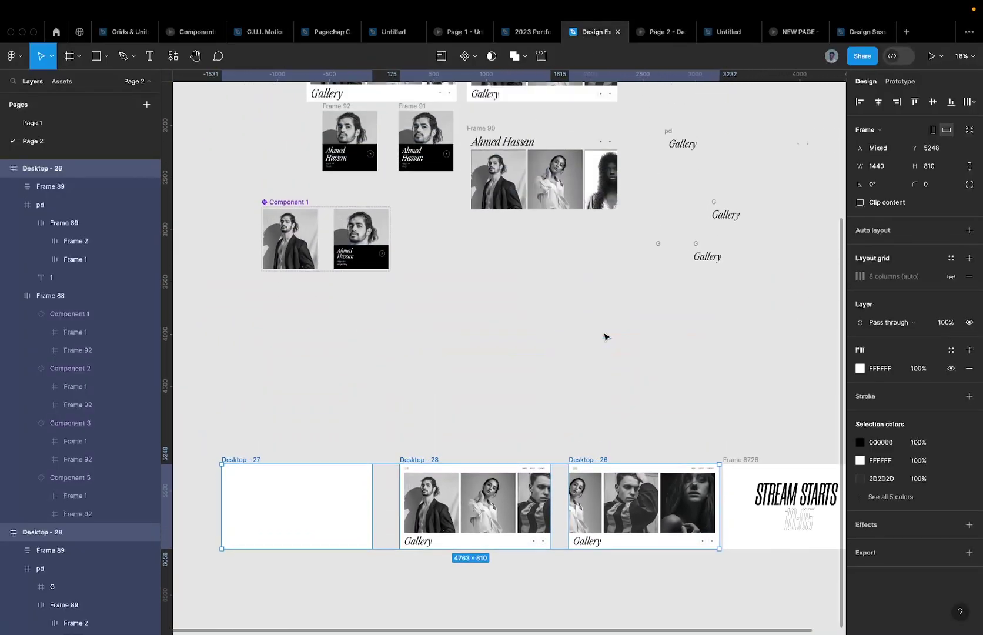
{"action": "scroll", "coordinate": [268, 376], "scroll_direction": "down", "scroll_amount": 5}
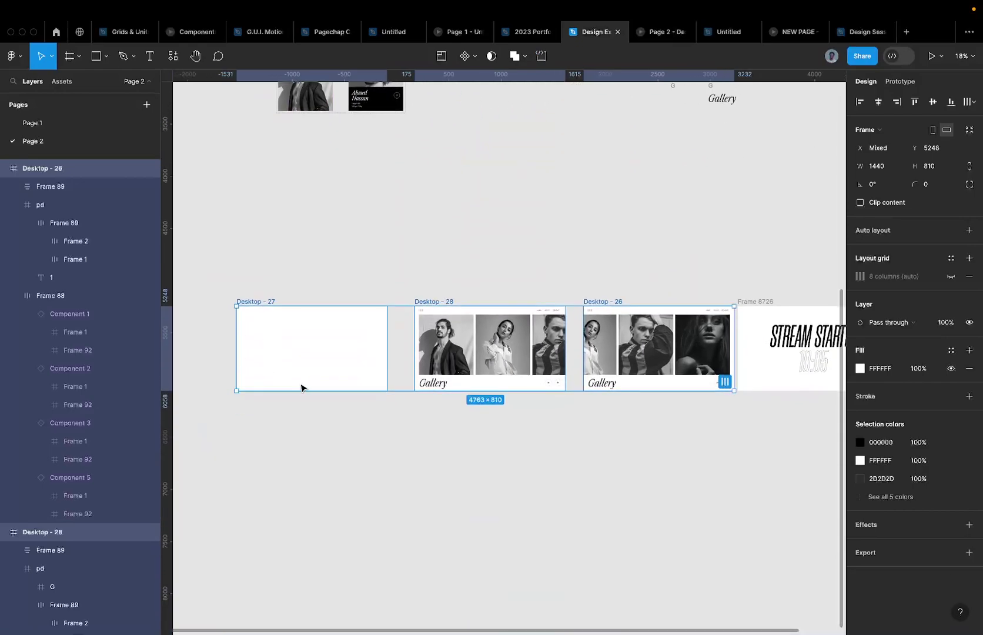
{"action": "scroll", "coordinate": [329, 177], "scroll_direction": "up", "scroll_amount": 3}
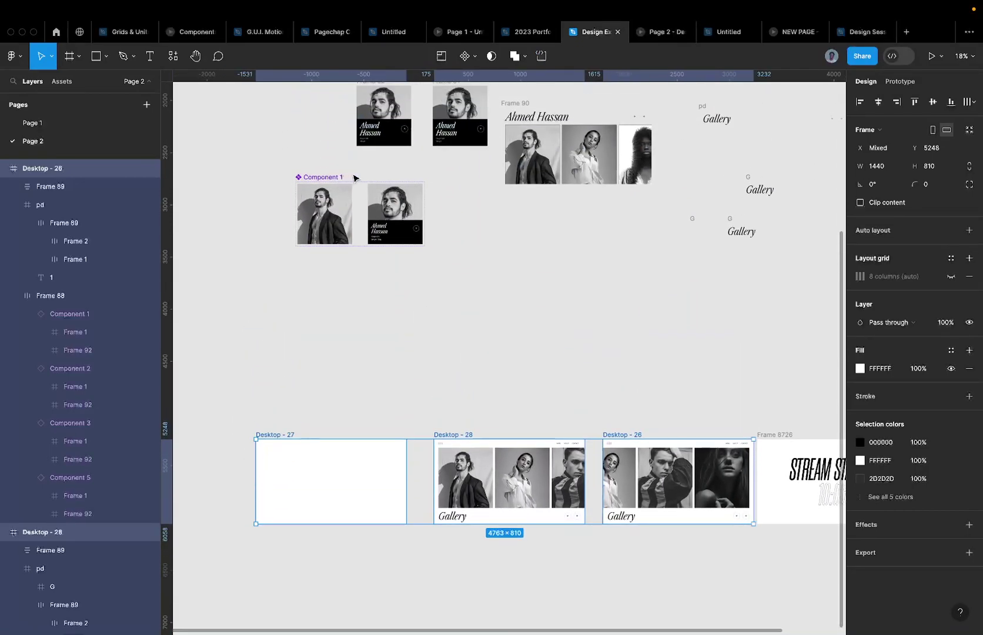
{"action": "scroll", "coordinate": [299, 176], "scroll_direction": "up", "scroll_amount": 6}
{"action": "scroll", "coordinate": [360, 252], "scroll_direction": "up", "scroll_amount": 3}
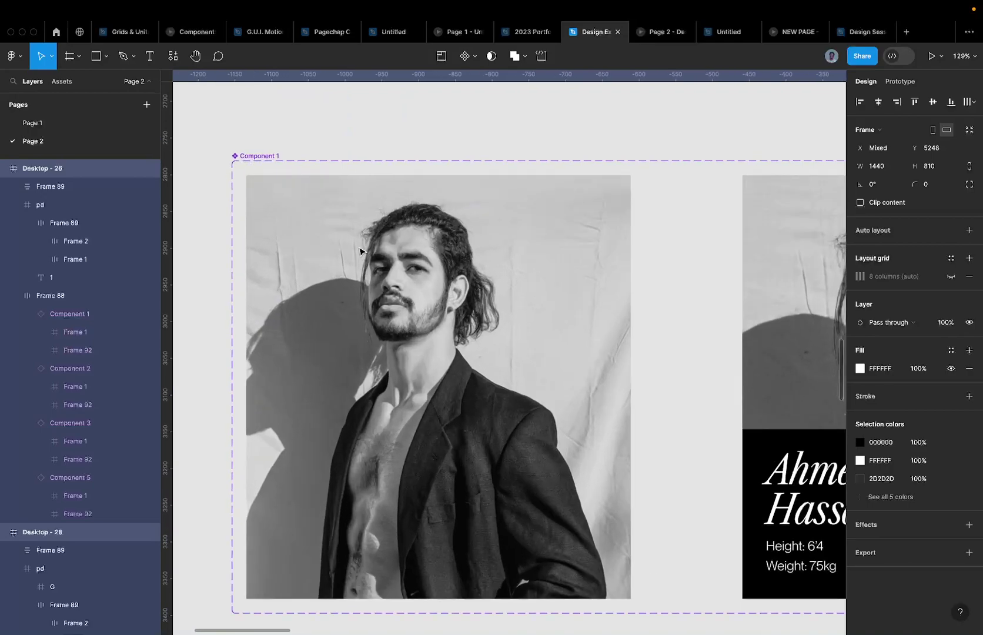
{"action": "scroll", "coordinate": [365, 258], "scroll_direction": "down", "scroll_amount": 5}
{"action": "scroll", "coordinate": [383, 261], "scroll_direction": "up", "scroll_amount": 3}
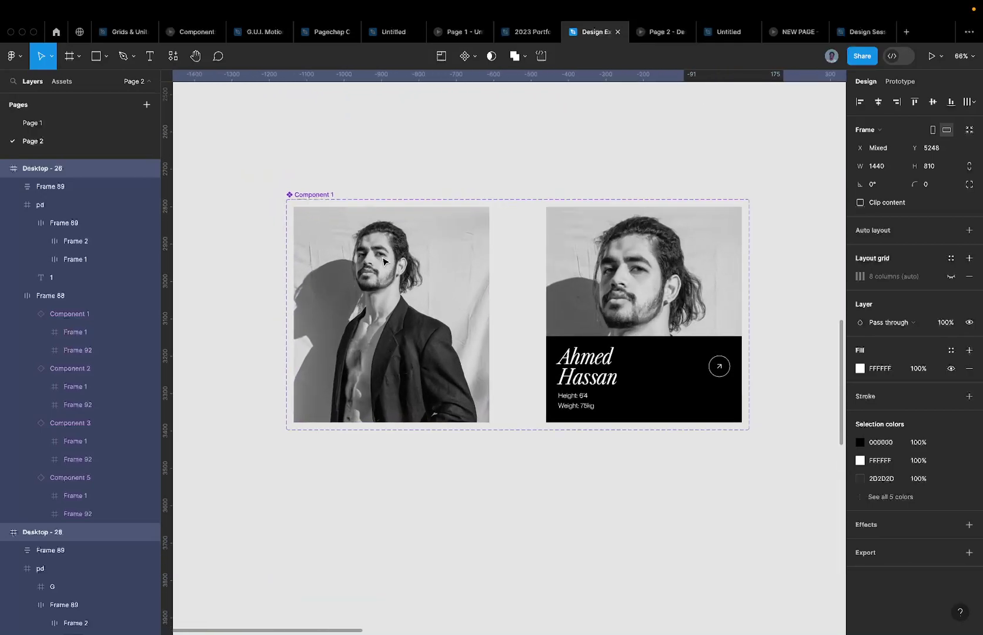
{"action": "left_click", "coordinate": [412, 280]}
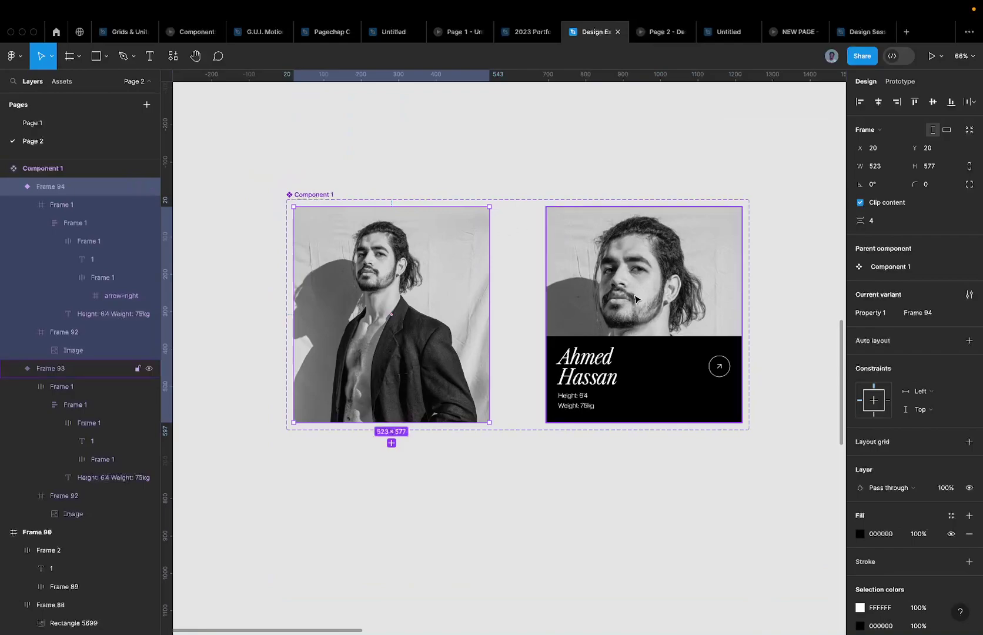
{"action": "left_click", "coordinate": [897, 81]}
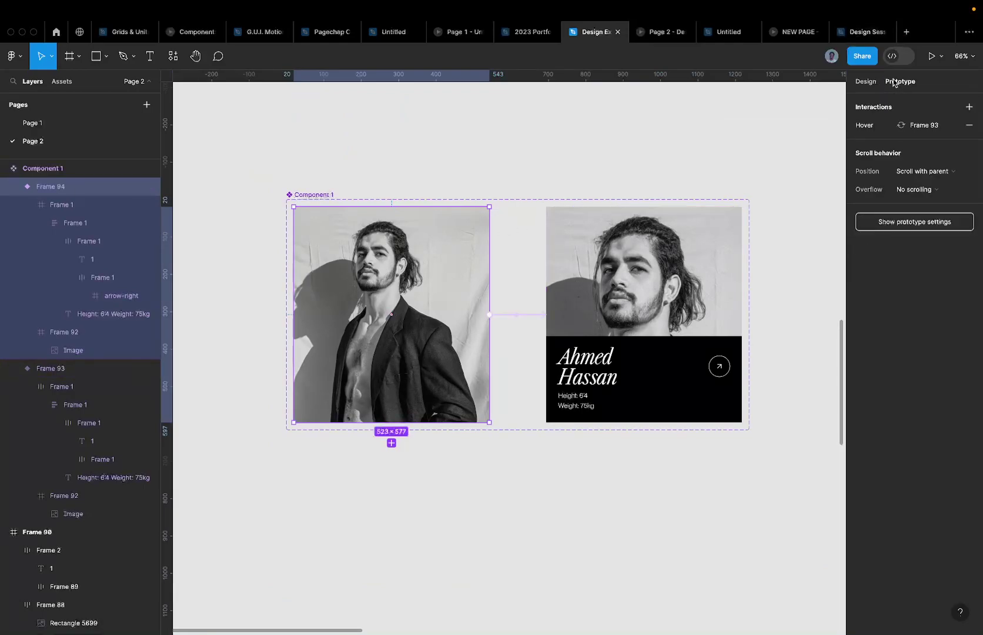
{"action": "left_click", "coordinate": [512, 316]}
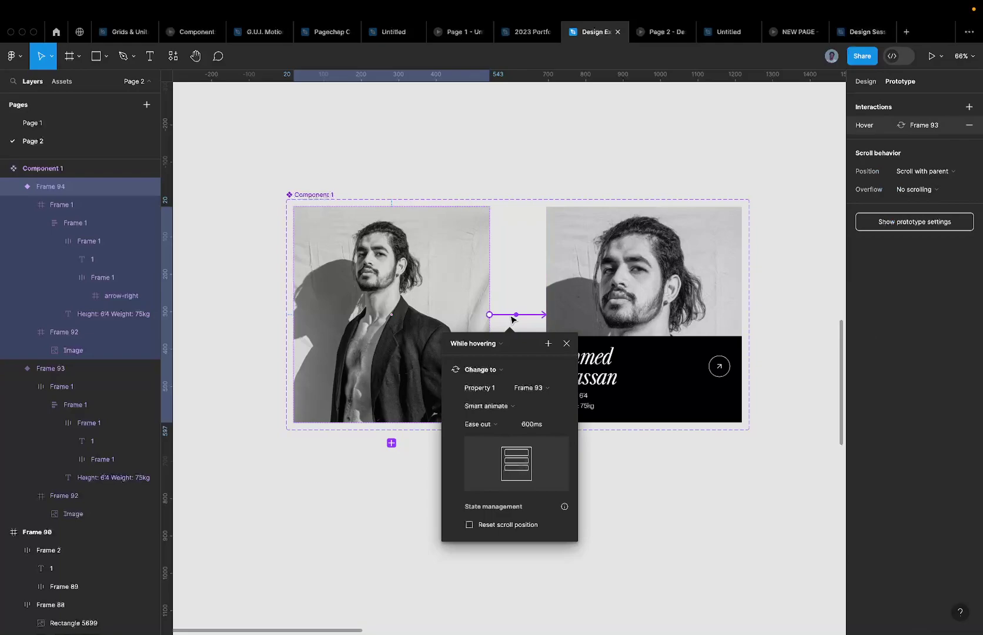
Bring the running Page 2 Gallery prototype back up
{"action": "scroll", "coordinate": [511, 318], "scroll_direction": "right", "scroll_amount": 2}
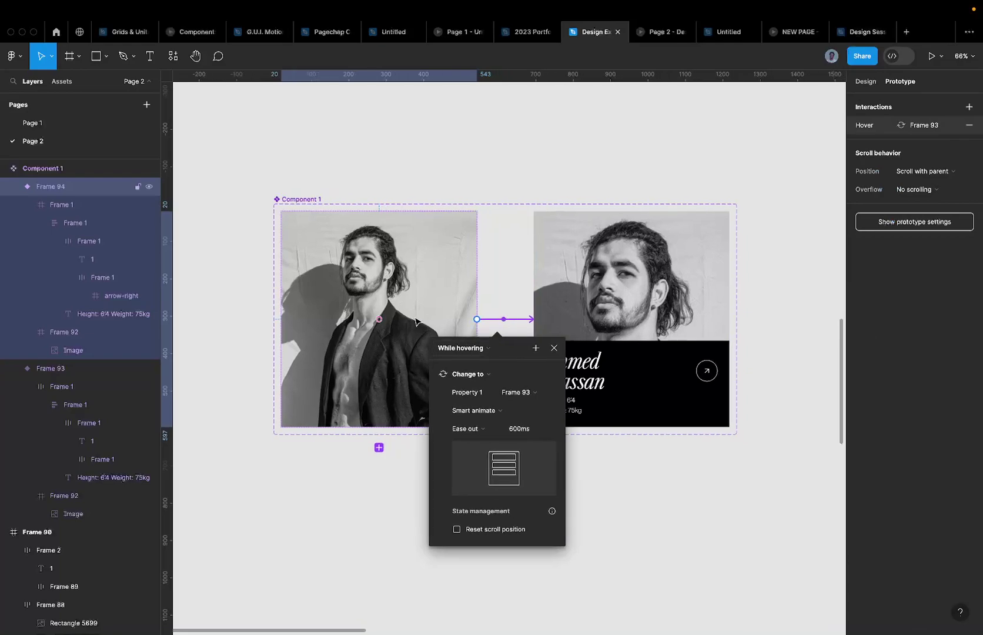
{"action": "scroll", "coordinate": [669, 323], "scroll_direction": "up", "scroll_amount": 3}
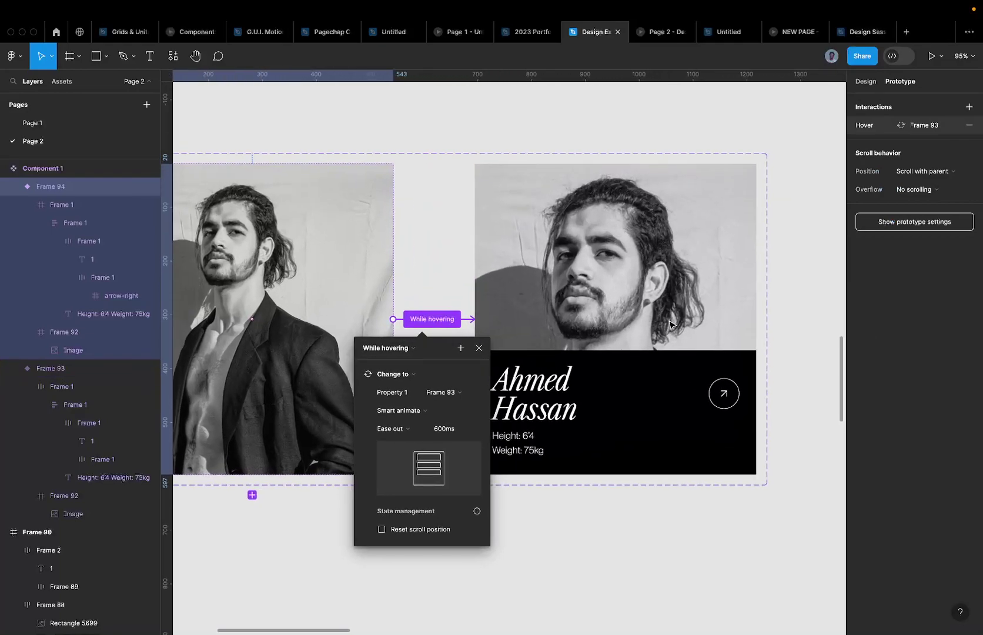
{"action": "left_click", "coordinate": [660, 31]}
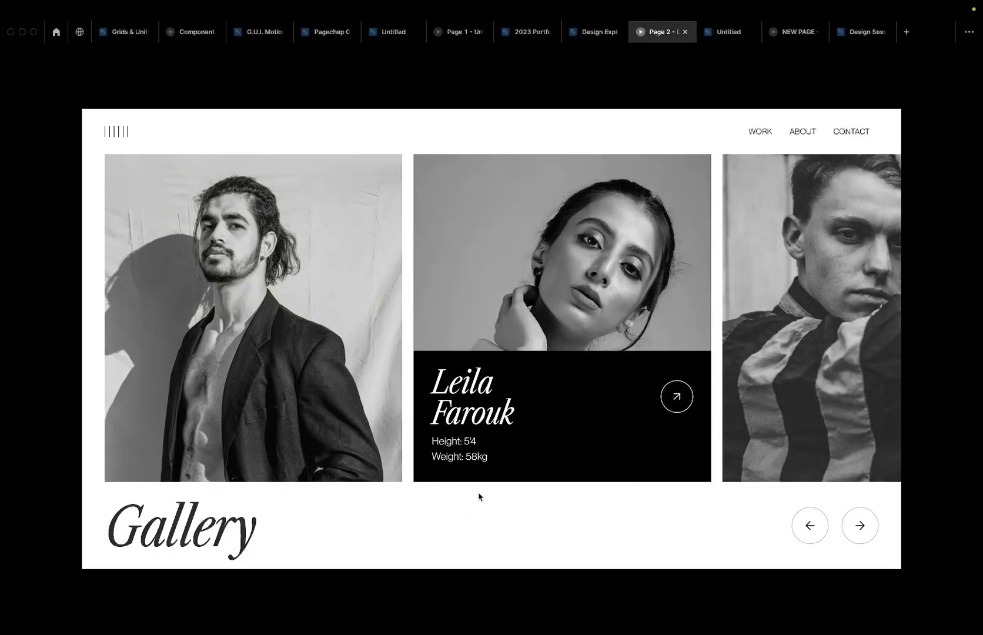
Preview a card's hover overlay in the prototype, then return to the Design Exploration file
{"action": "mouse_move", "coordinate": [508, 348]}
{"action": "left_click", "coordinate": [596, 35]}
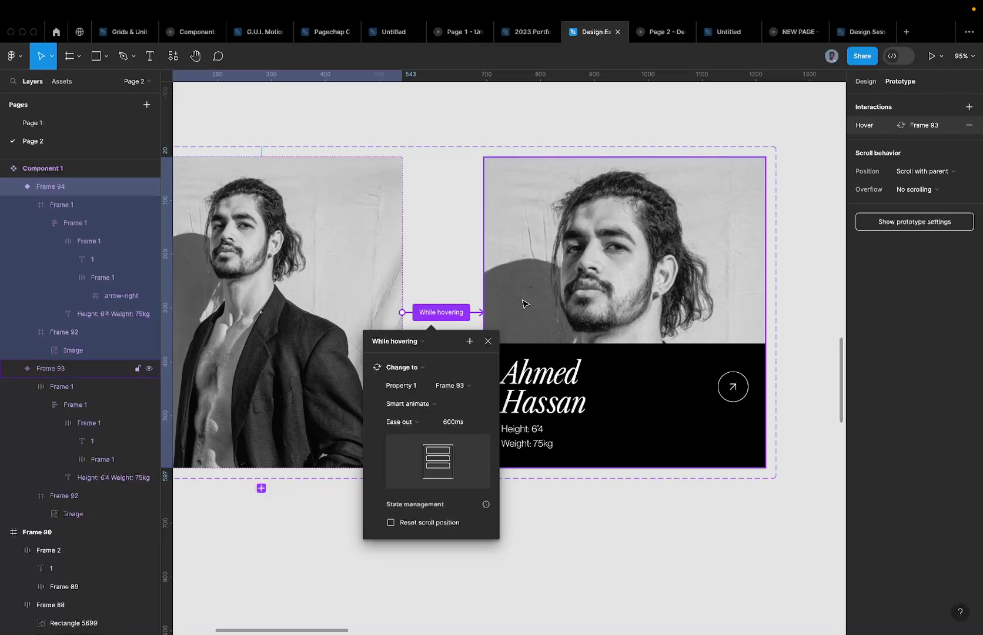
Turn off Clip content on Frame 94 and its Frame 1 to reveal the info overlay
{"action": "left_click", "coordinate": [577, 418]}
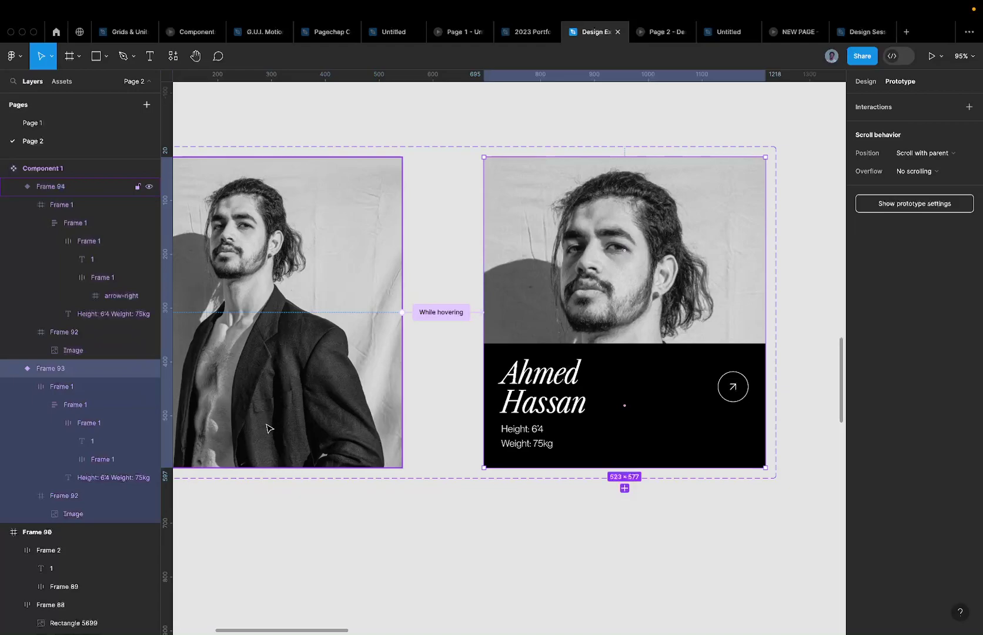
{"action": "scroll", "coordinate": [266, 428], "scroll_direction": "left", "scroll_amount": 3}
{"action": "scroll", "coordinate": [267, 428], "scroll_direction": "down", "scroll_amount": 1}
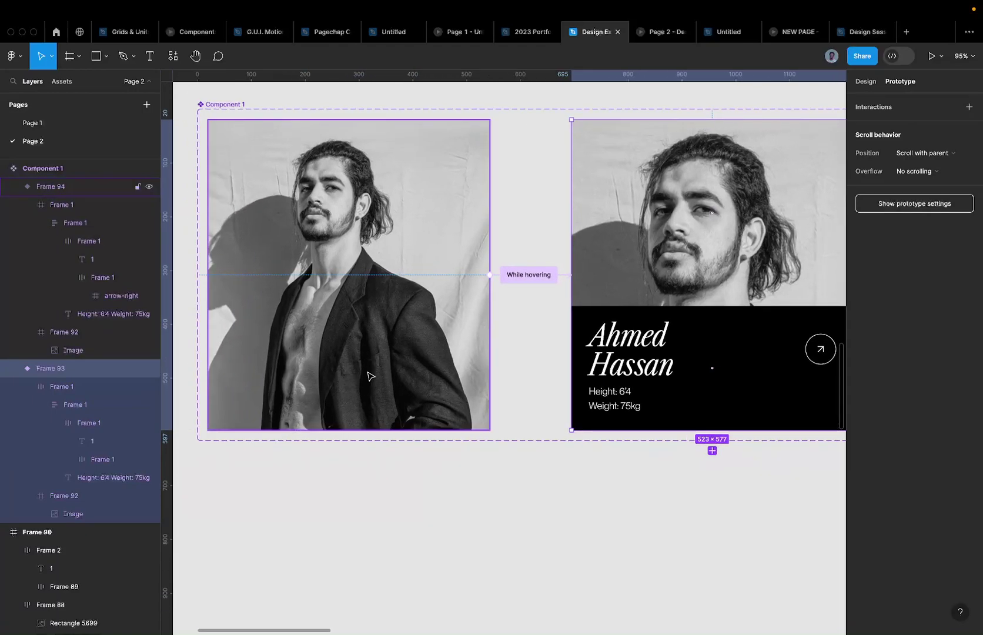
{"action": "left_click", "coordinate": [368, 376]}
{"action": "left_click", "coordinate": [867, 81]}
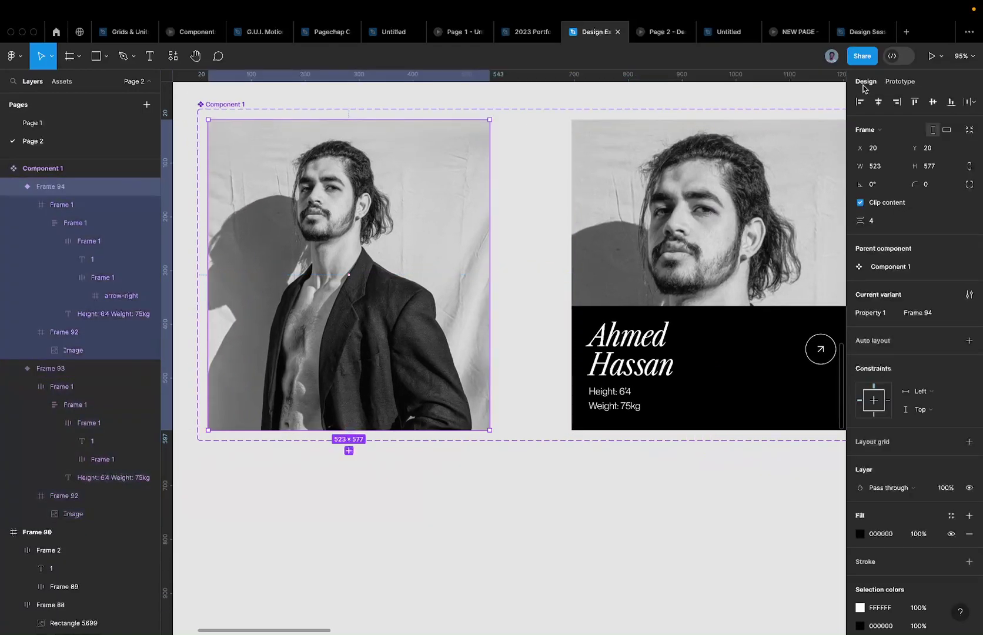
{"action": "left_click", "coordinate": [886, 202]}
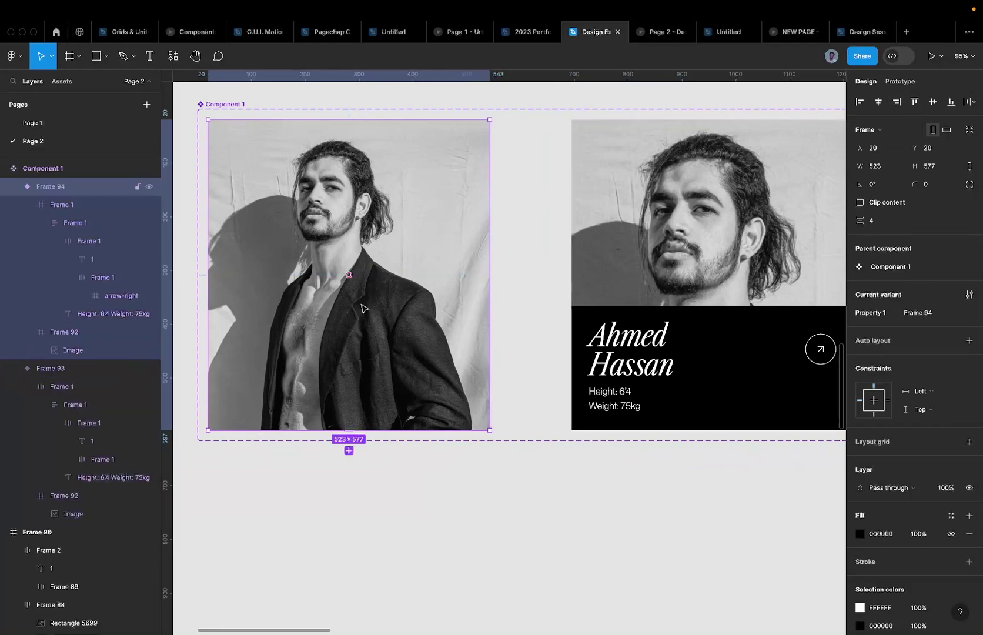
{"action": "left_click", "coordinate": [83, 205]}
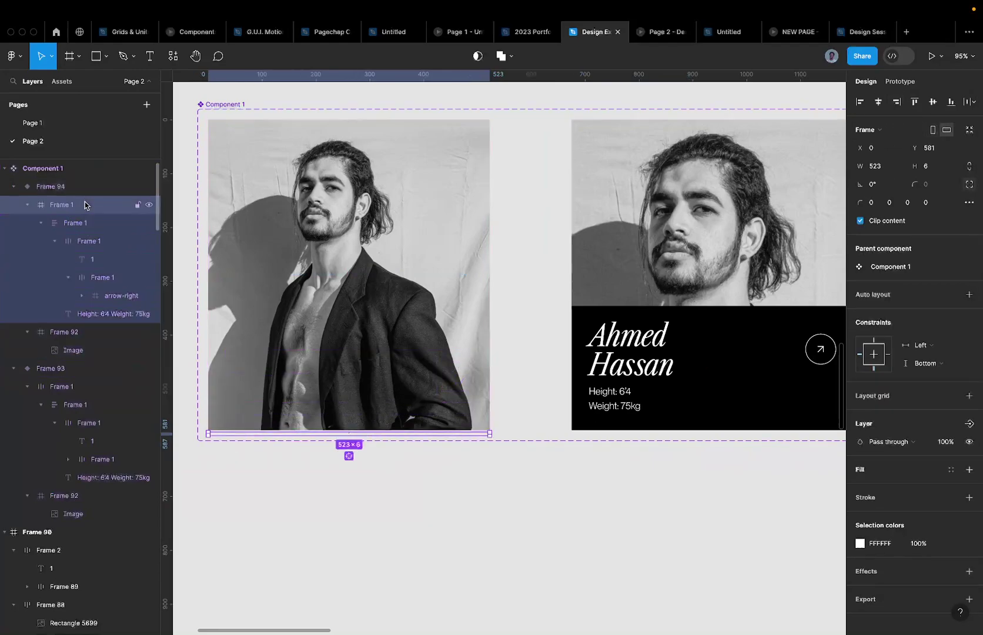
{"action": "left_click", "coordinate": [884, 221]}
Undo to restore clipping so the card shows only the photo
{"action": "scroll", "coordinate": [180, 385], "scroll_direction": "up", "scroll_amount": 3}
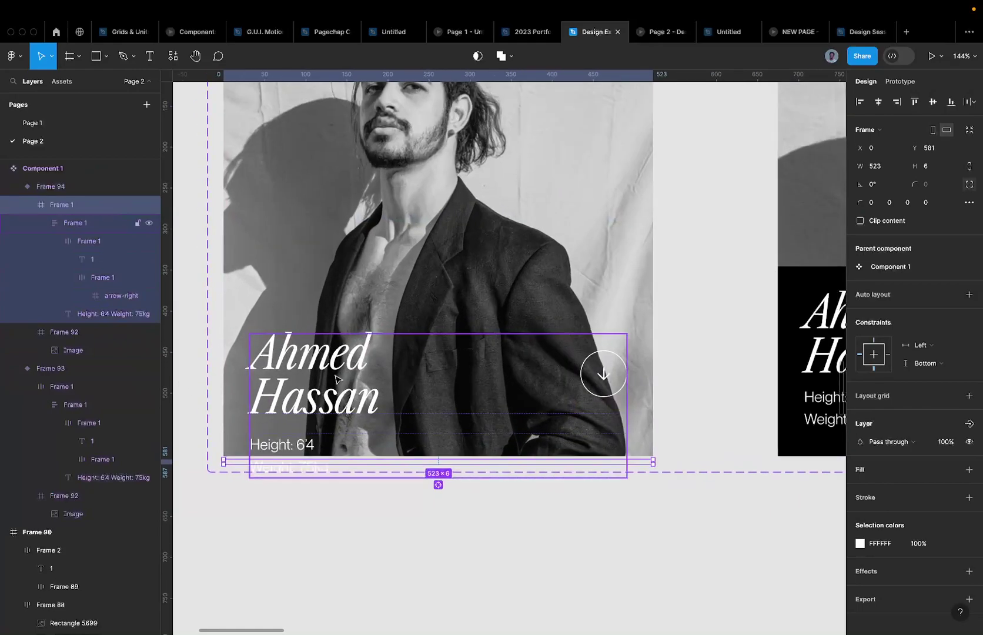
{"action": "key", "text": "super+z"}
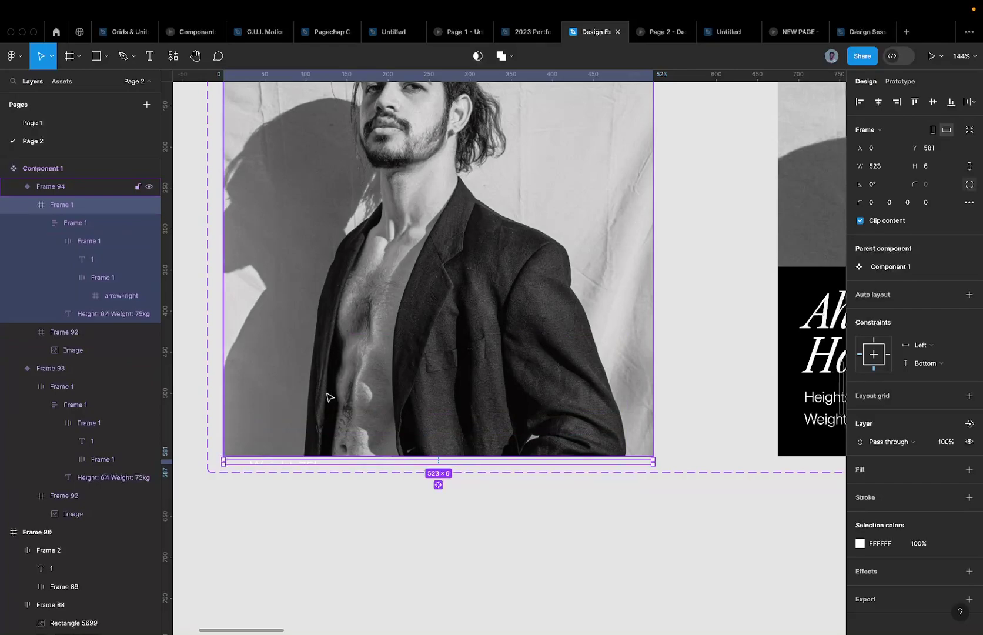
{"action": "scroll", "coordinate": [582, 112], "scroll_direction": "down", "scroll_amount": 5}
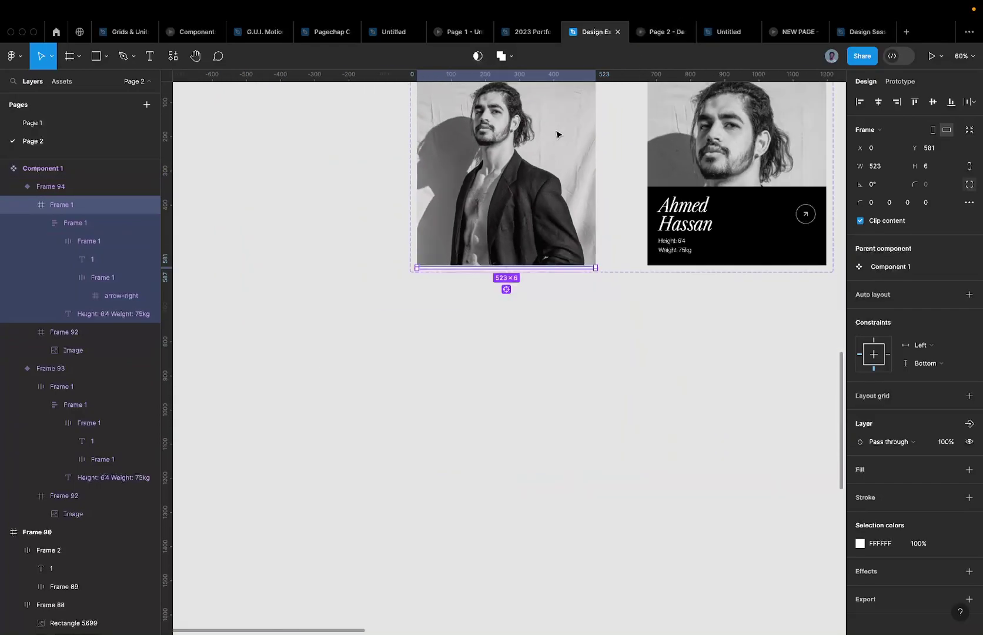
Go to the Figma Recents list, then switch to the browser's WDS YouTube Videos page
{"action": "left_click", "coordinate": [55, 32]}
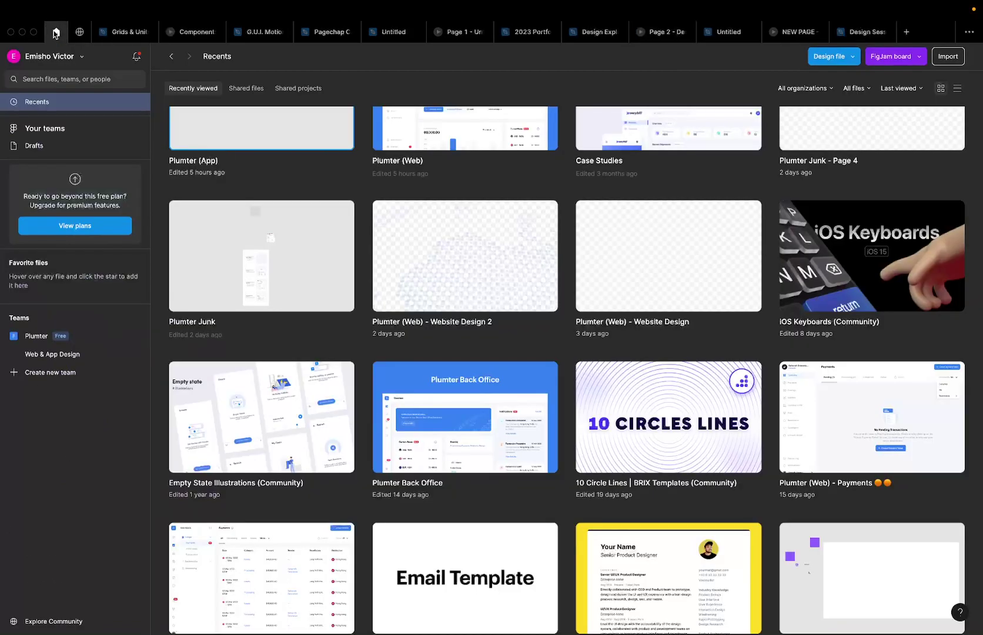
{"action": "scroll", "coordinate": [279, 149], "scroll_direction": "up", "scroll_amount": 2}
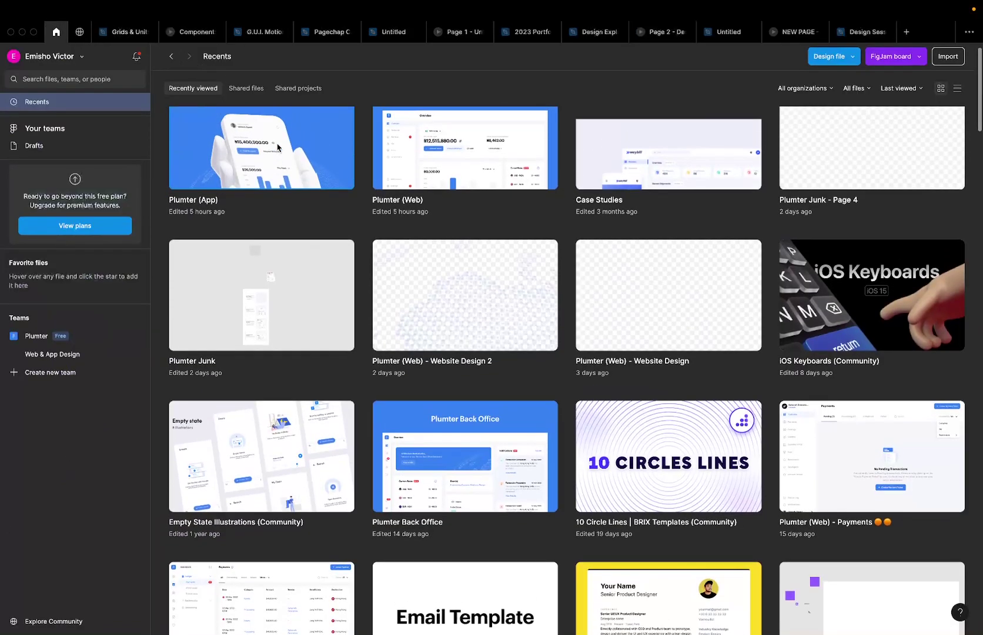
{"action": "left_click", "coordinate": [79, 58]}
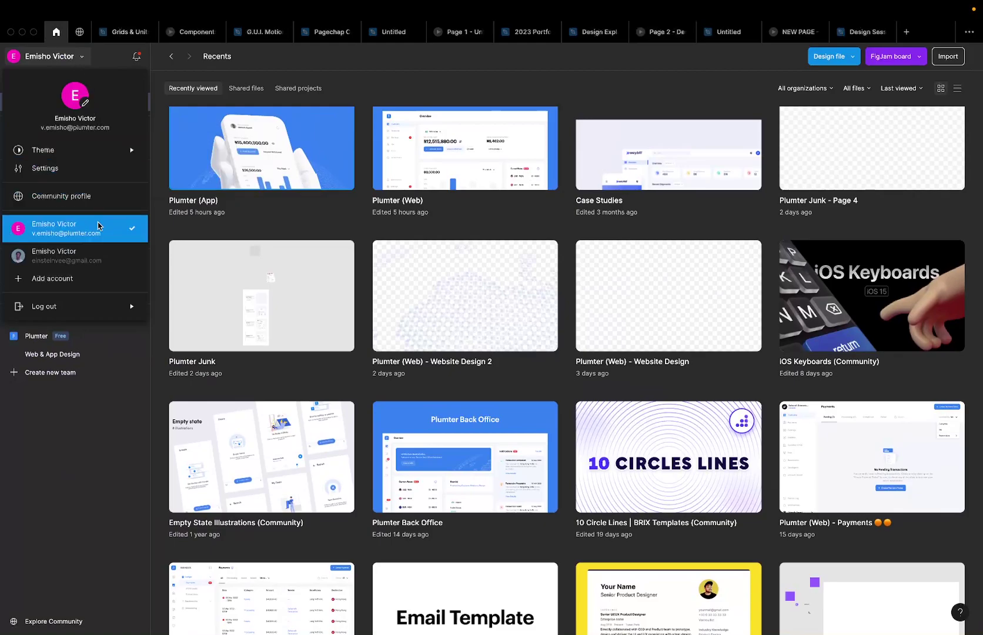
{"action": "mouse_move", "coordinate": [89, 158]}
{"action": "key", "text": "ctrl+Left"}
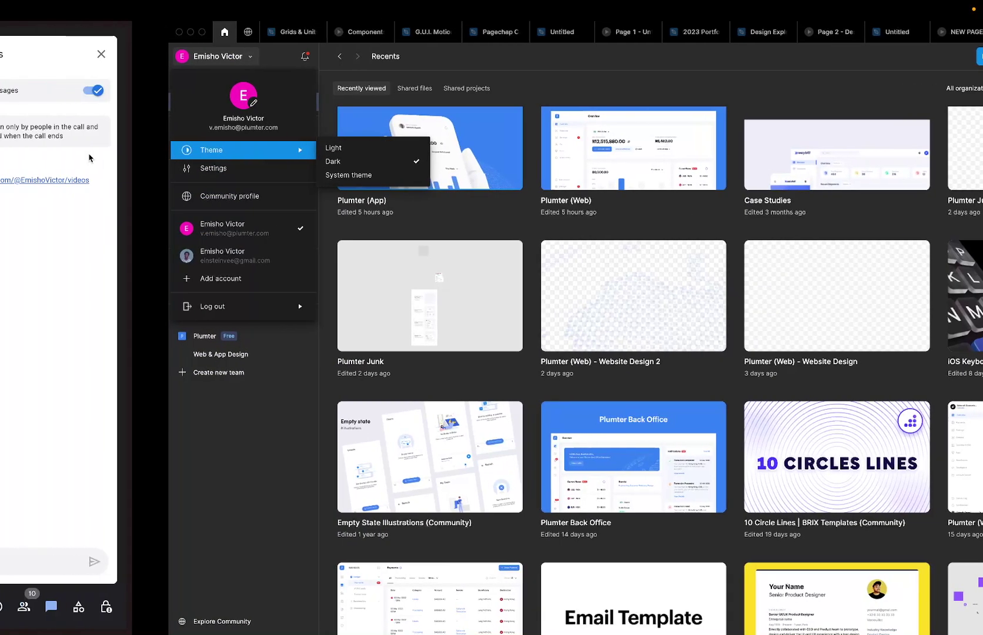
{"action": "left_click", "coordinate": [66, 371]}
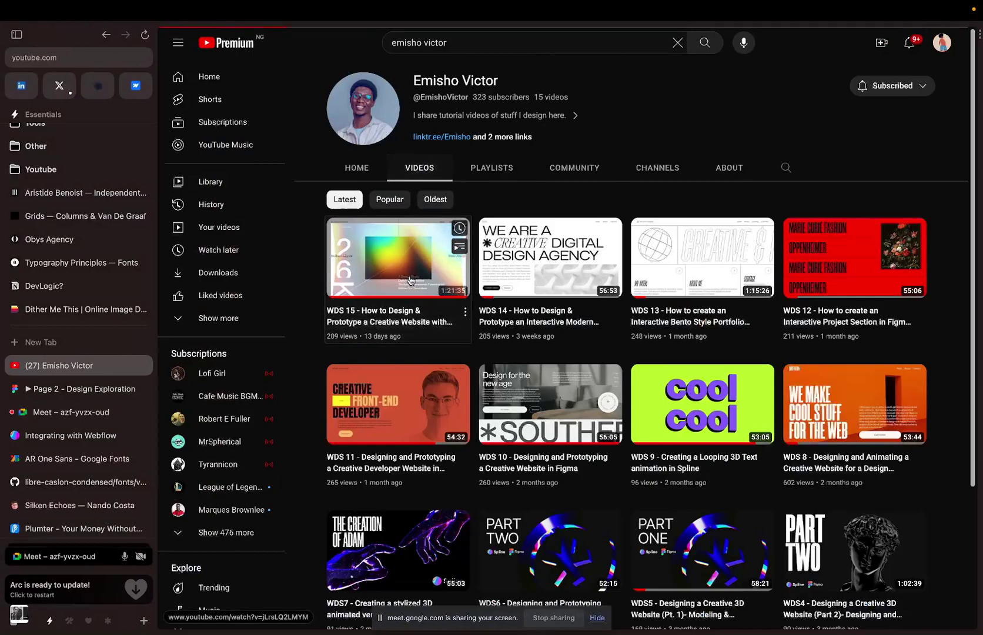
Open the WDS 15 video, expand its description with the file and font links, and return to Figma
{"action": "left_click", "coordinate": [409, 281]}
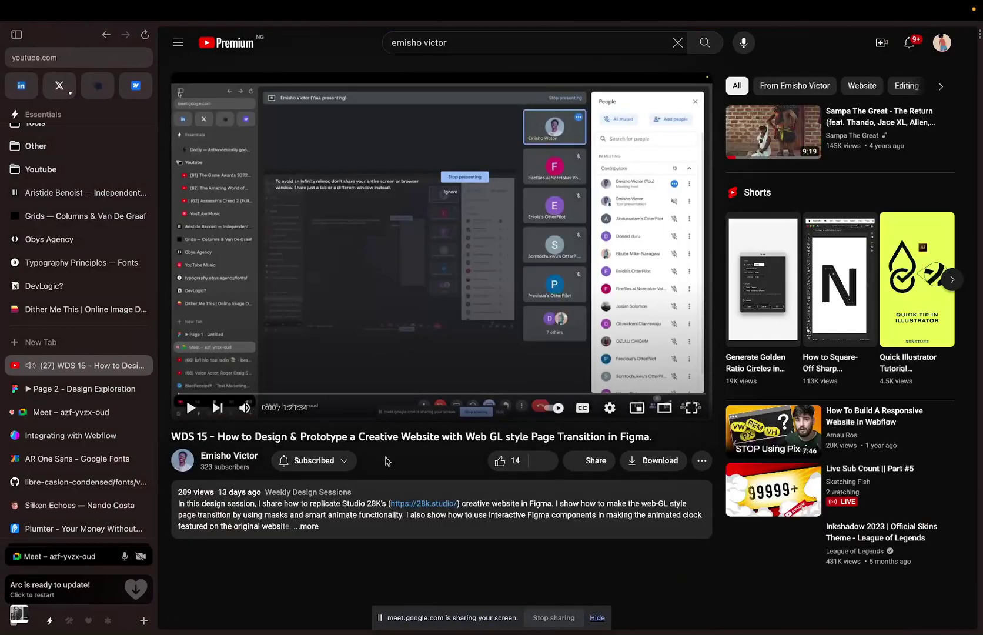
{"action": "scroll", "coordinate": [305, 532], "scroll_direction": "down", "scroll_amount": 2}
{"action": "scroll", "coordinate": [305, 532], "scroll_direction": "down", "scroll_amount": 3}
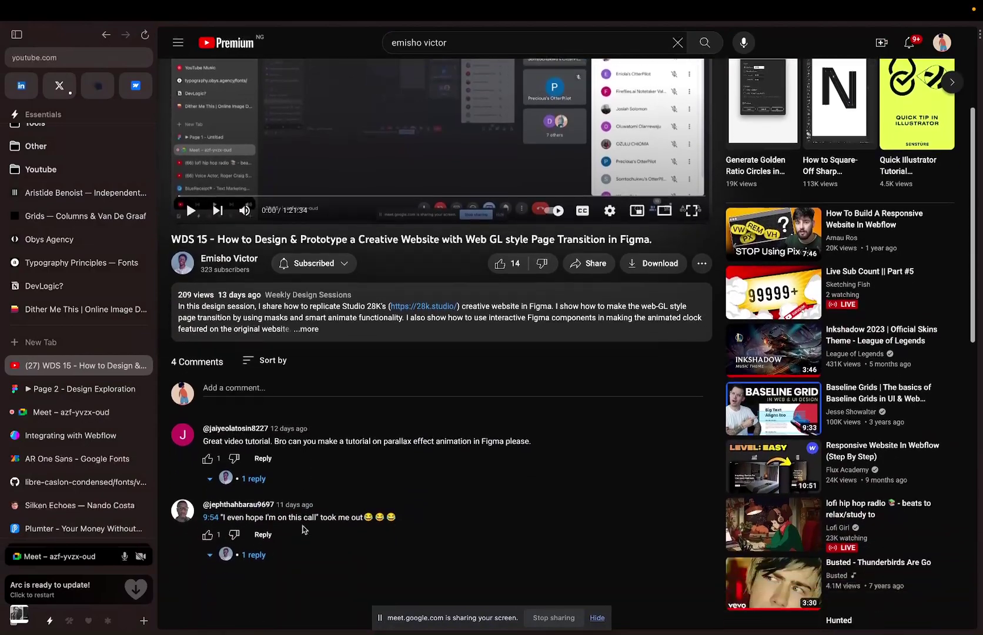
{"action": "left_click", "coordinate": [324, 250]}
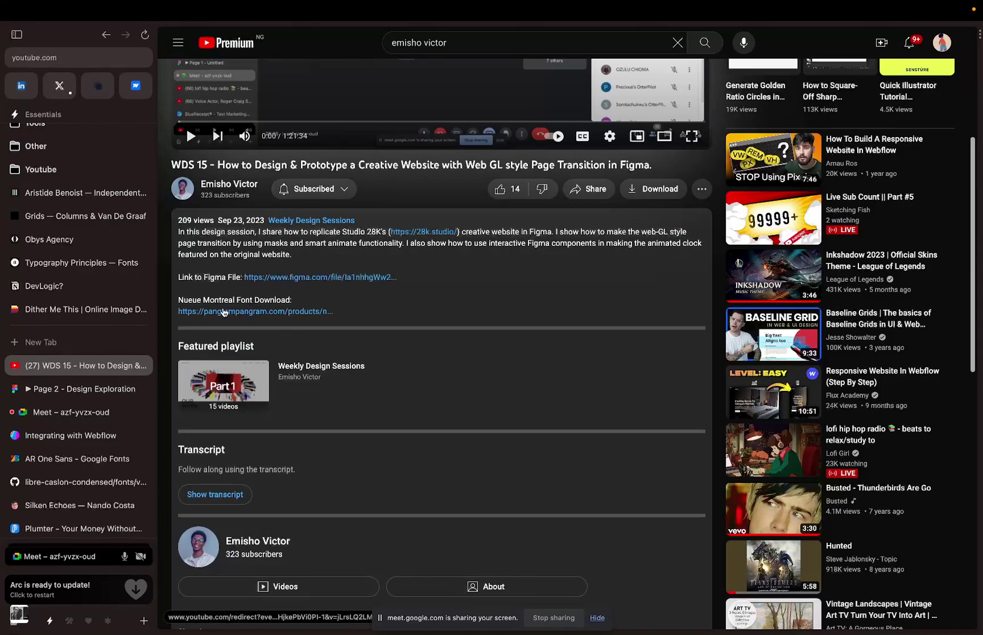
{"action": "key", "text": "ctrl+Right"}
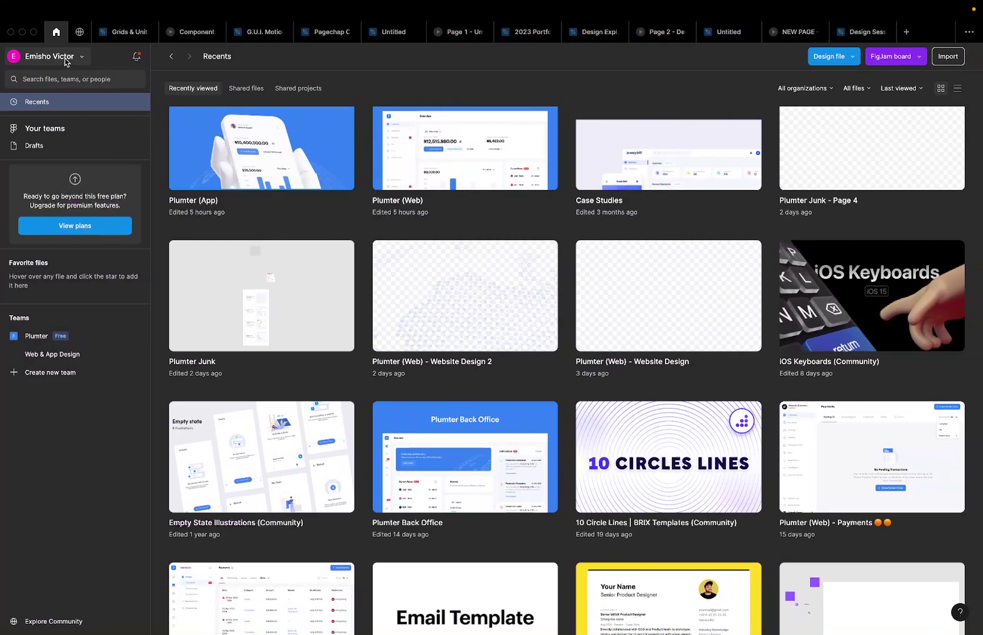
Switch to the second signed-in account and create a new blank design file
{"action": "left_click", "coordinate": [66, 61]}
{"action": "left_click", "coordinate": [88, 253]}
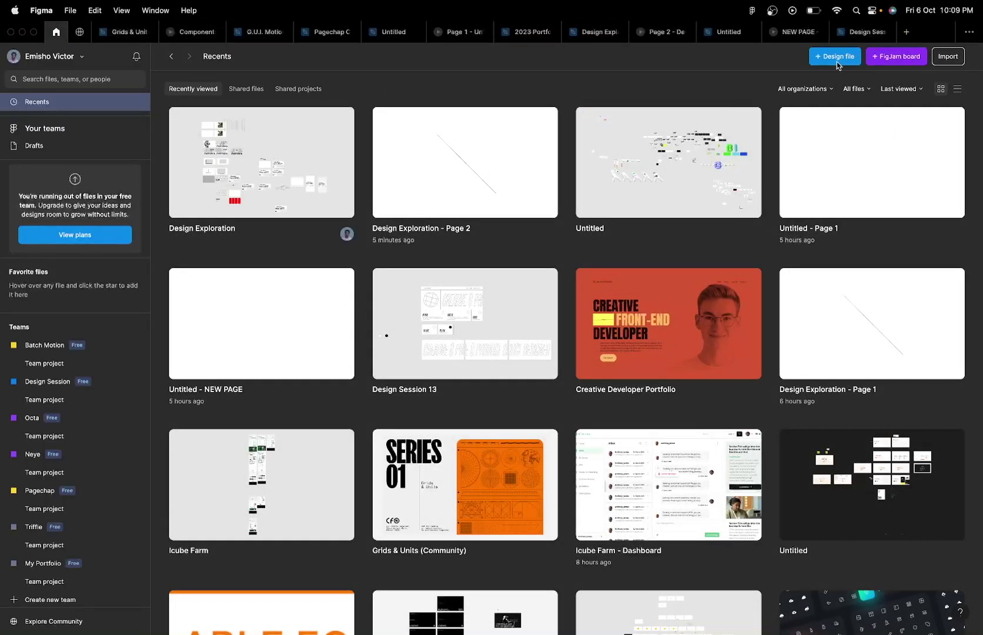
{"action": "left_click", "coordinate": [836, 57]}
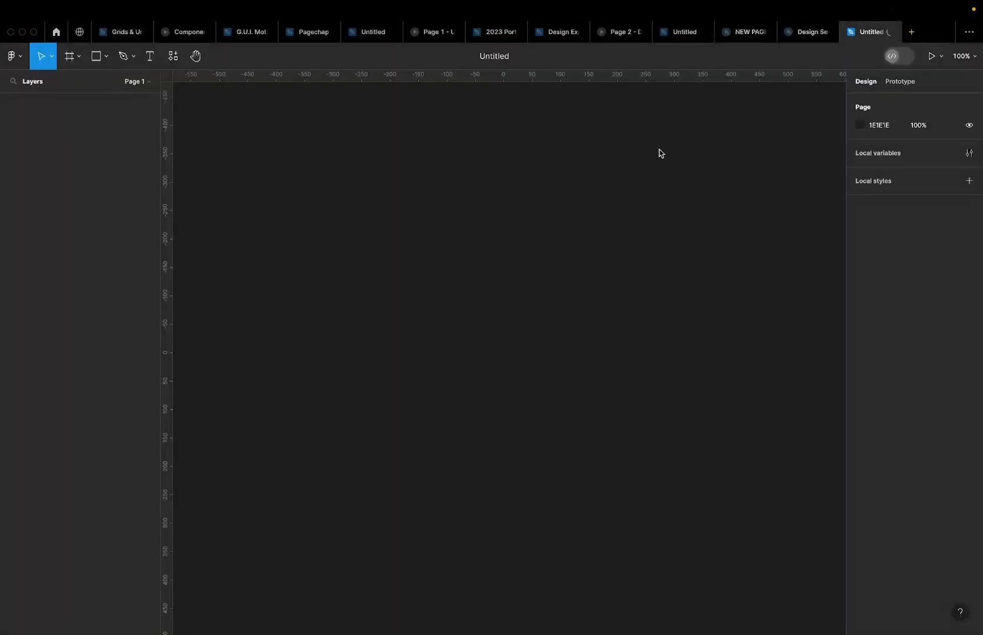
Rename the file to 'New design Session'
{"action": "left_click", "coordinate": [485, 59]}
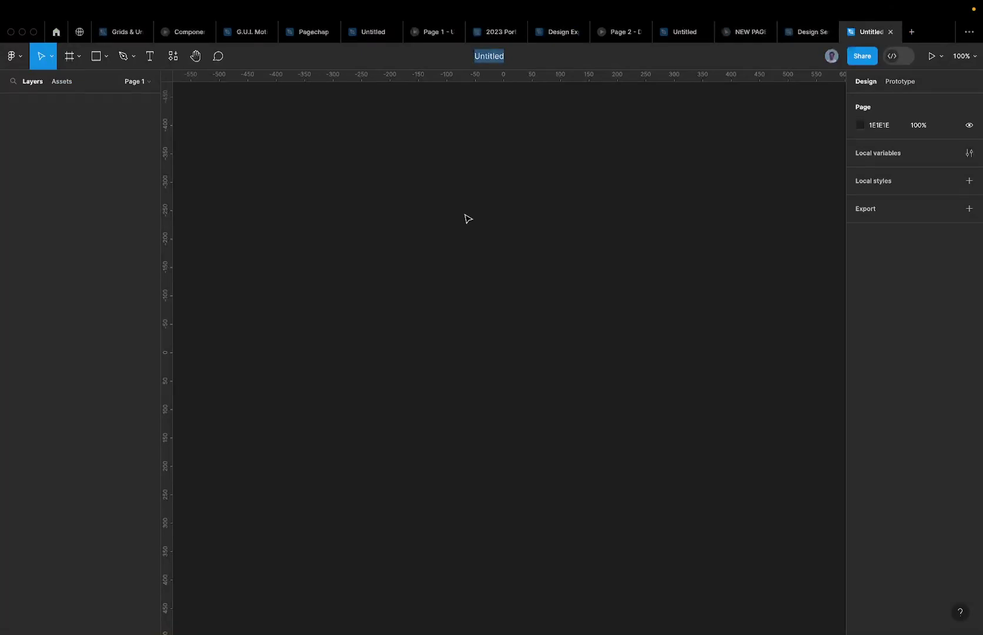
{"action": "type", "text": "Design"}
{"action": "key", "text": "super+a"}
{"action": "key", "text": "BackSpace"}
{"action": "type", "text": "New design Session"}
{"action": "key", "text": "Return"}
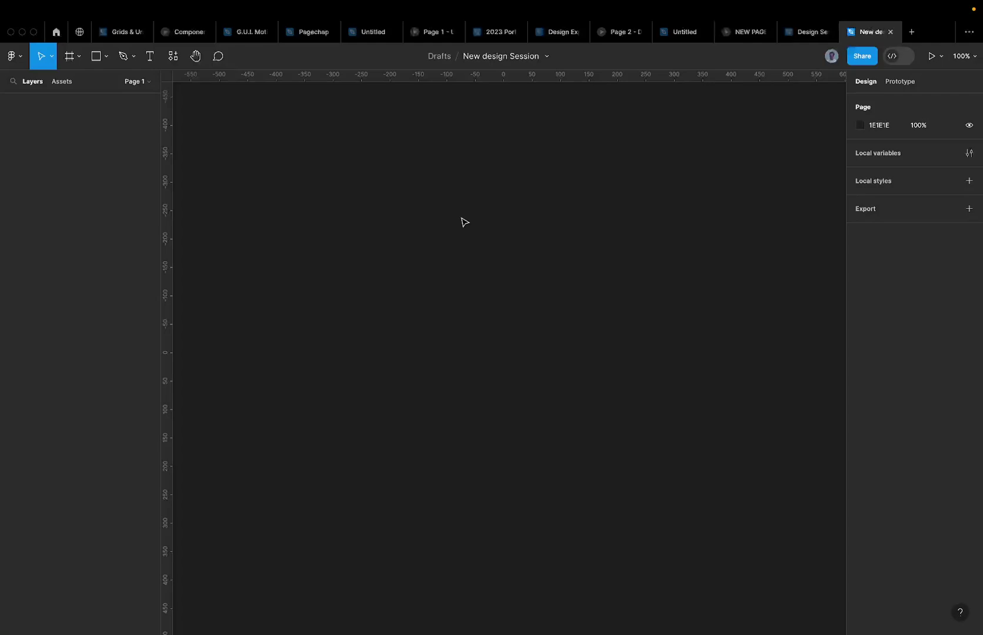
Set the page background to E4E4E4 and activate the Frame tool
{"action": "left_click", "coordinate": [881, 126]}
{"action": "type", "text": "e4"}
{"action": "key", "text": "Return"}
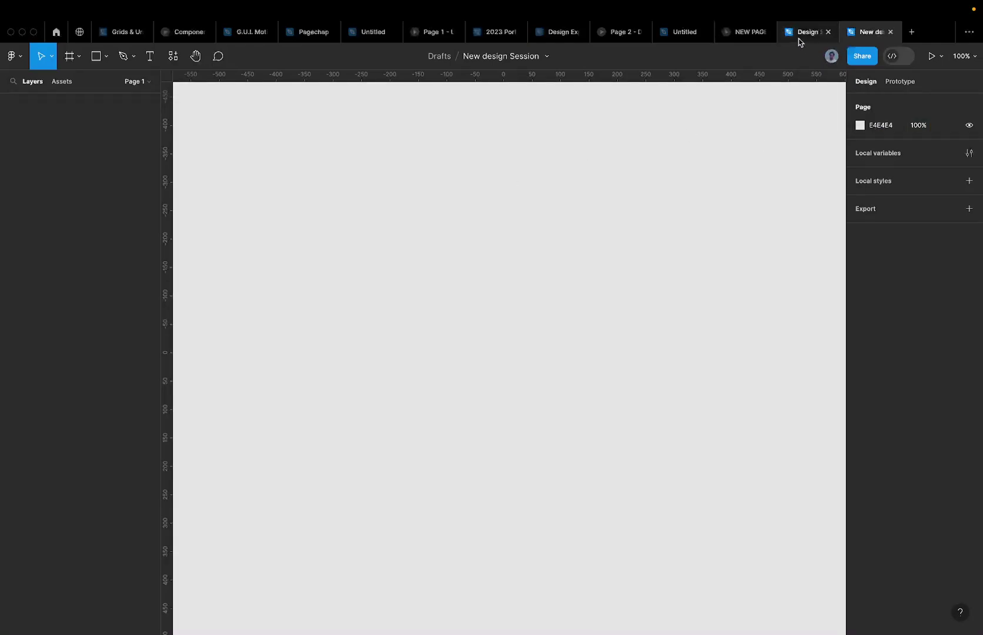
{"action": "mouse_move", "coordinate": [798, 38]}
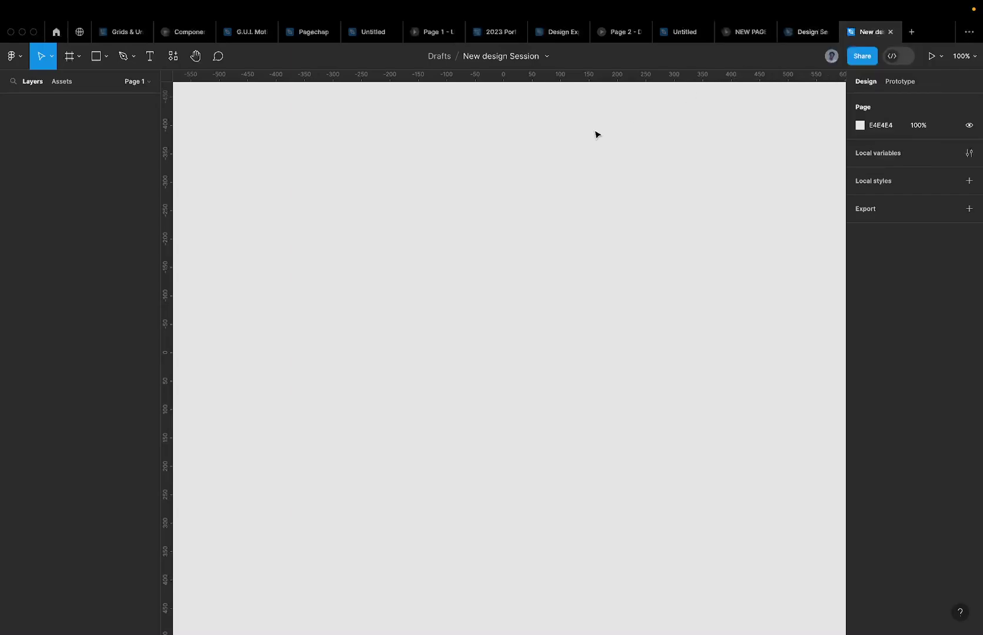
{"action": "key", "text": "f"}
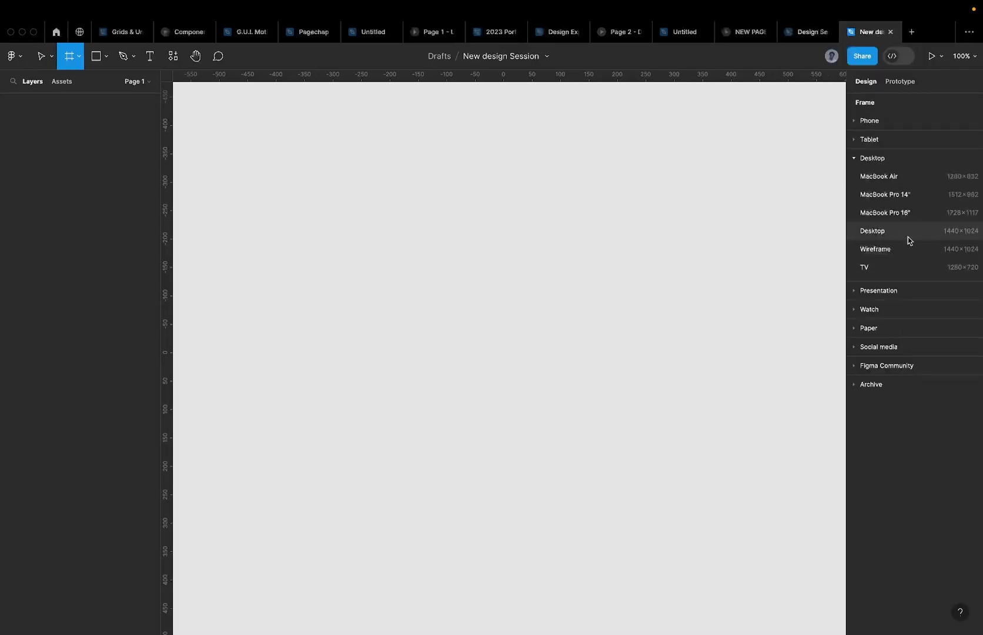
Add a Desktop preset frame and set its height to 810
{"action": "left_click", "coordinate": [889, 239]}
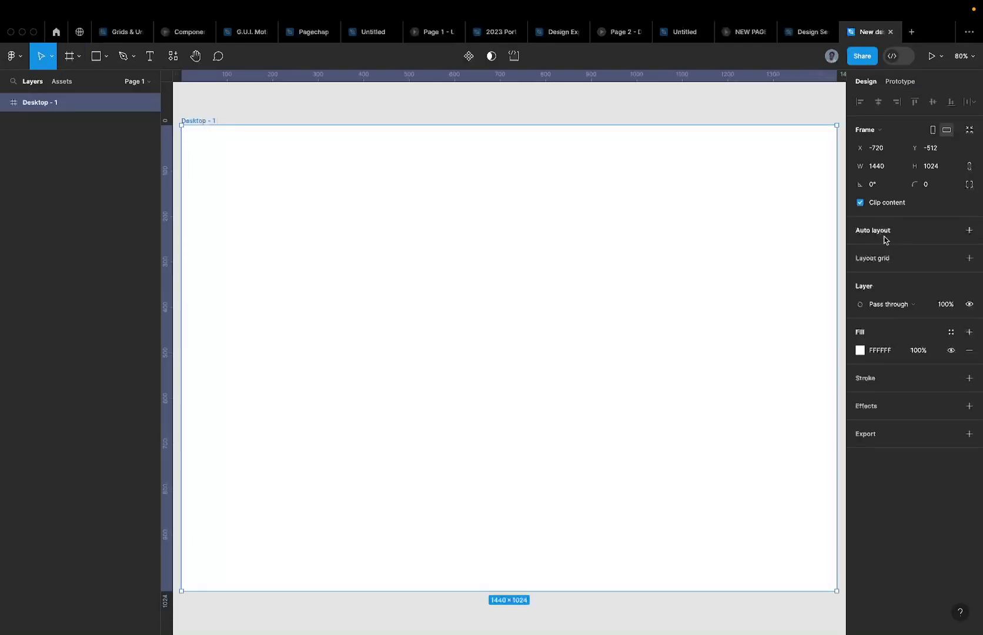
{"action": "scroll", "coordinate": [511, 314], "scroll_direction": "down", "scroll_amount": 5}
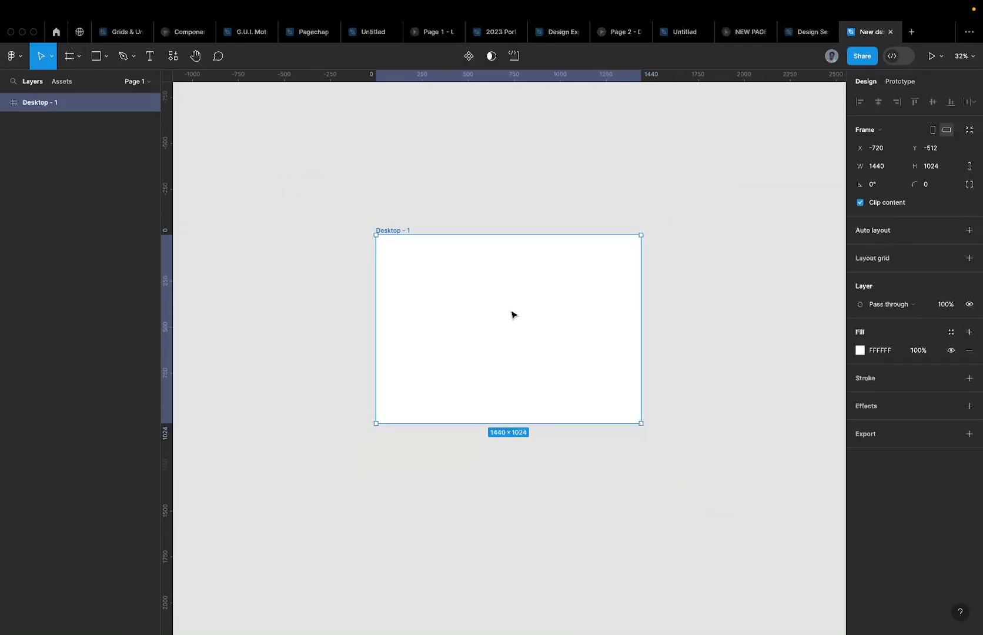
{"action": "scroll", "coordinate": [511, 315], "scroll_direction": "up", "scroll_amount": 3}
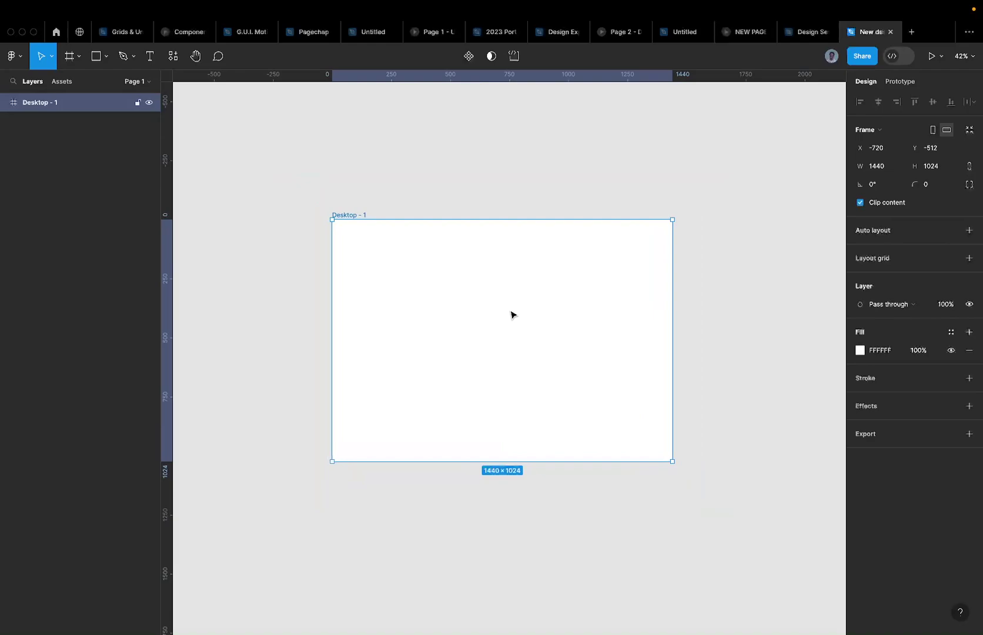
{"action": "scroll", "coordinate": [570, 253], "scroll_direction": "up", "scroll_amount": 3}
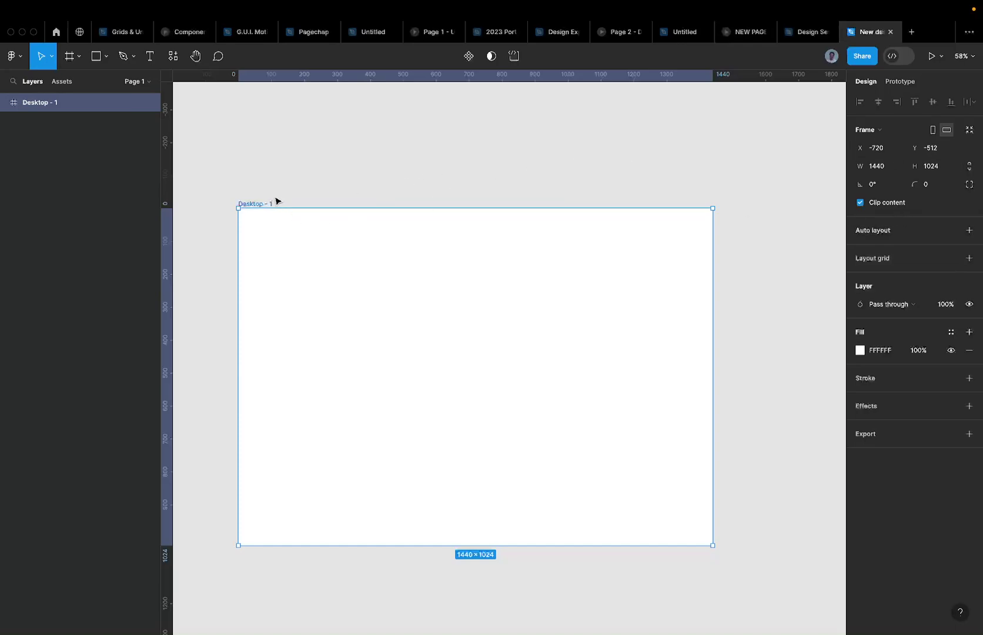
{"action": "left_click", "coordinate": [895, 171]}
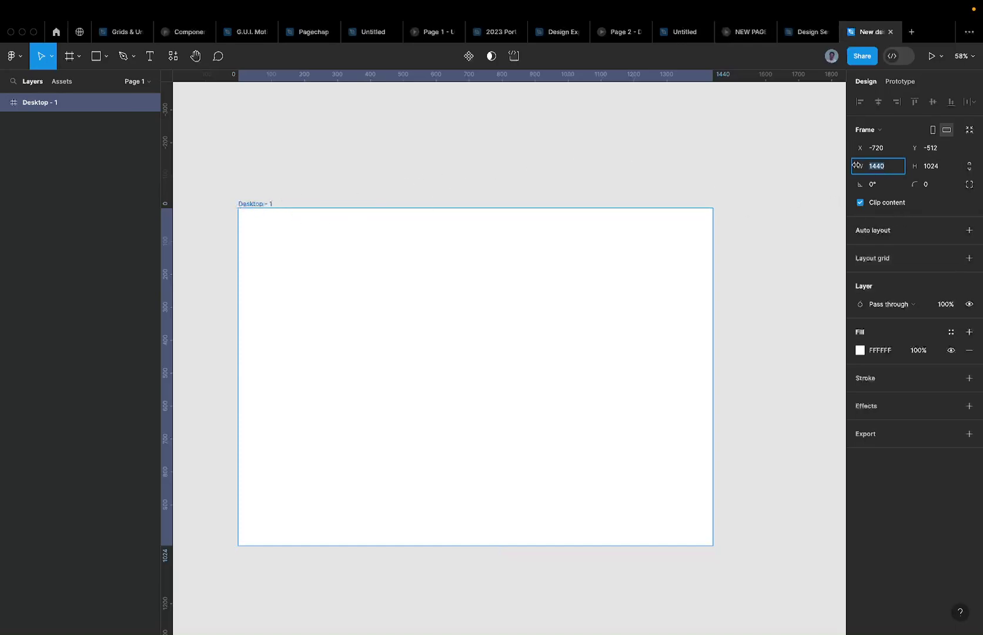
{"action": "left_click", "coordinate": [943, 171]}
{"action": "type", "text": "810"}
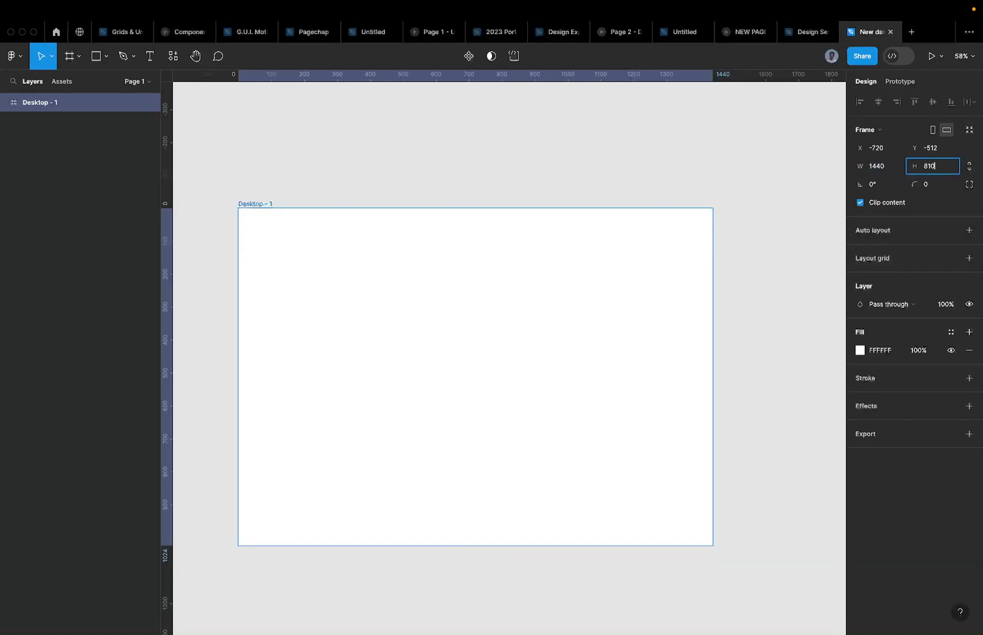
{"action": "key", "text": "Return"}
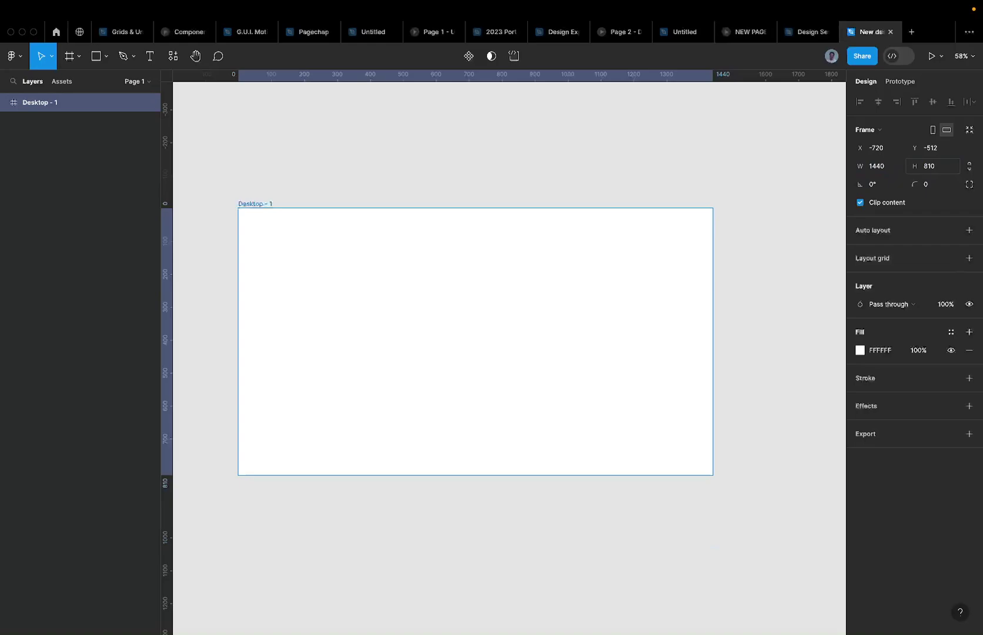
Lock proportions and restore the width to 1440 so the frame is 1440×810
{"action": "left_click", "coordinate": [970, 168]}
{"action": "left_click", "coordinate": [934, 168]}
{"action": "type", "text": "09"}
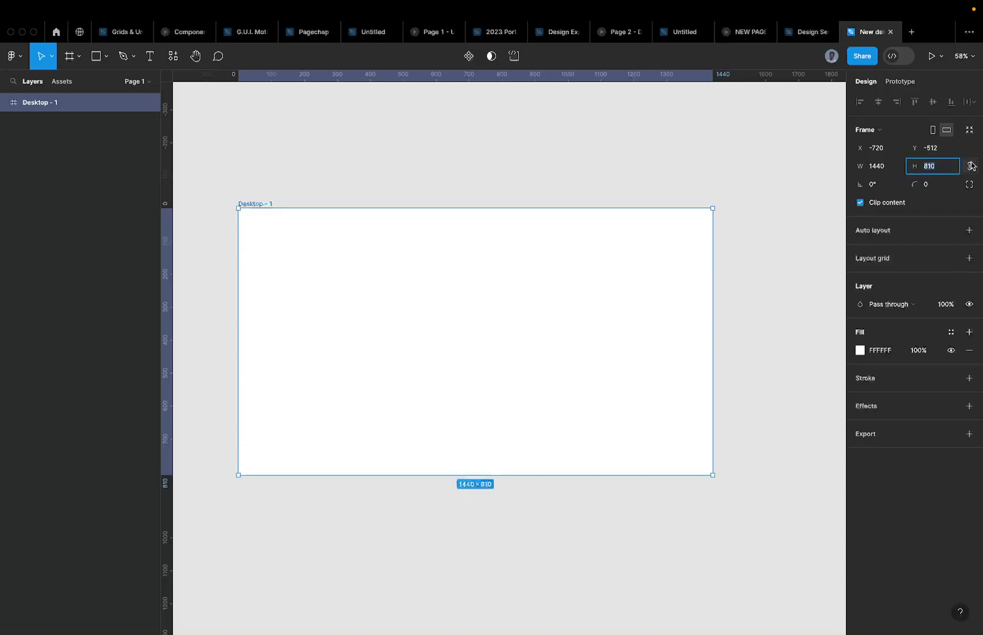
{"action": "type", "text": "9"}
{"action": "key", "text": "Return"}
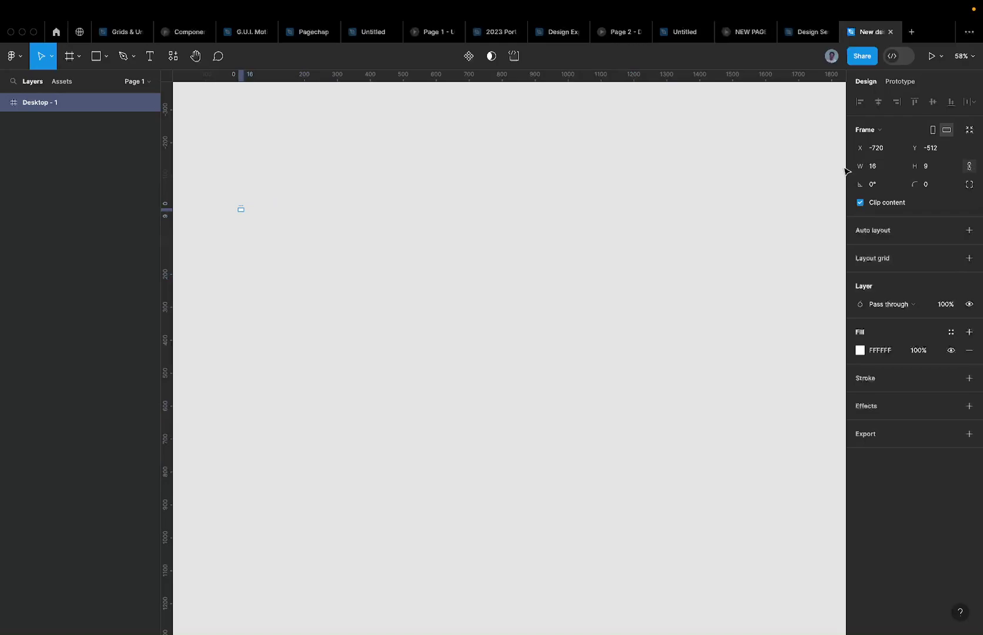
{"action": "left_click", "coordinate": [880, 170]}
{"action": "type", "text": "1440"}
{"action": "key", "text": "Return"}
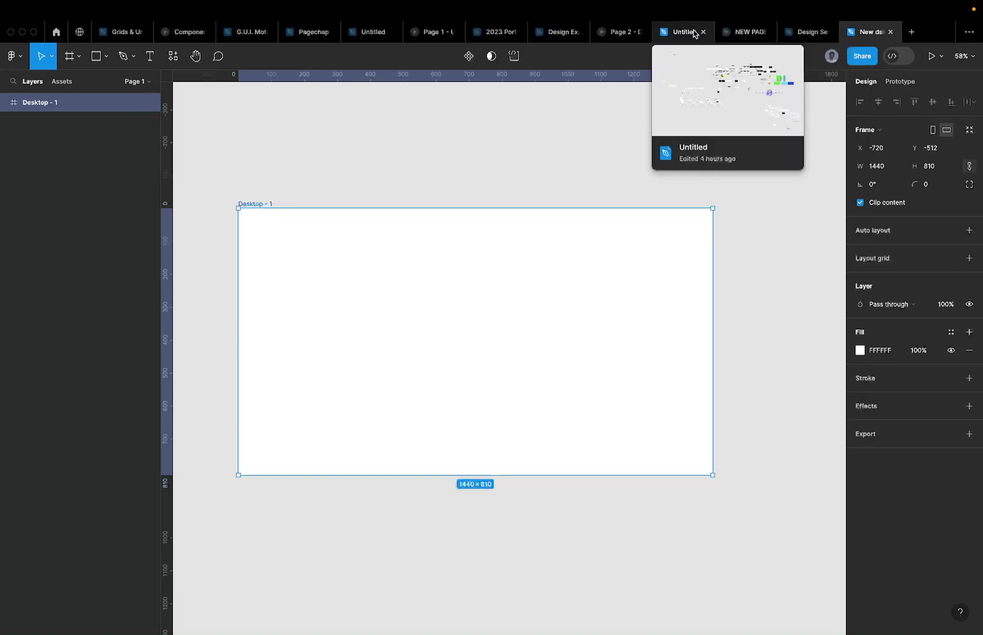
Close the old Untitled and NEW PAGE files
{"action": "left_click", "coordinate": [725, 32]}
{"action": "left_click", "coordinate": [683, 31]}
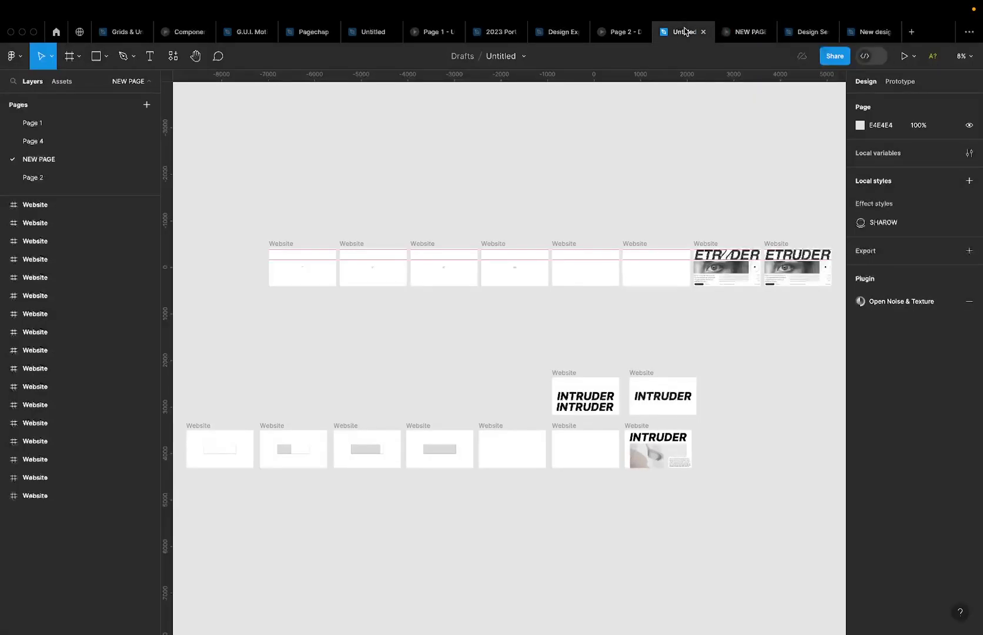
{"action": "left_click", "coordinate": [703, 31]}
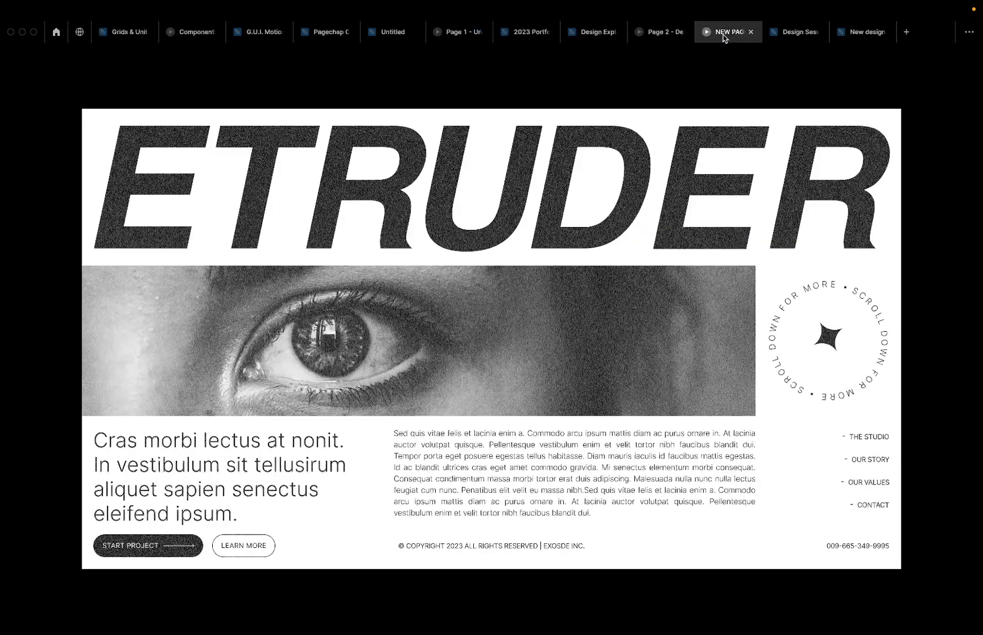
{"action": "left_click", "coordinate": [750, 33]}
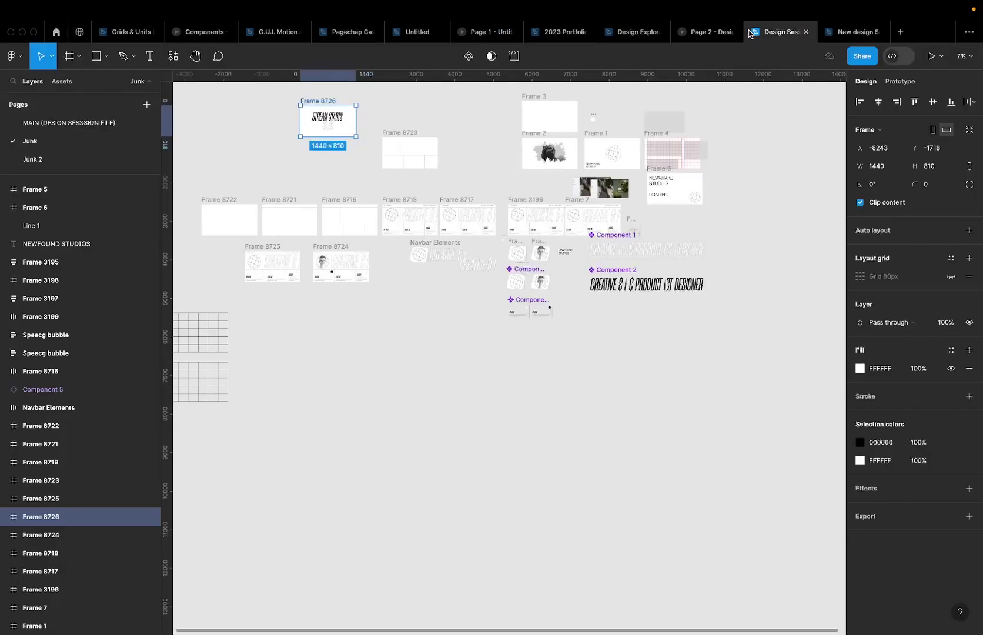
Look over the Page 2 Gallery prototype, then return to New design Session
{"action": "left_click", "coordinate": [705, 31]}
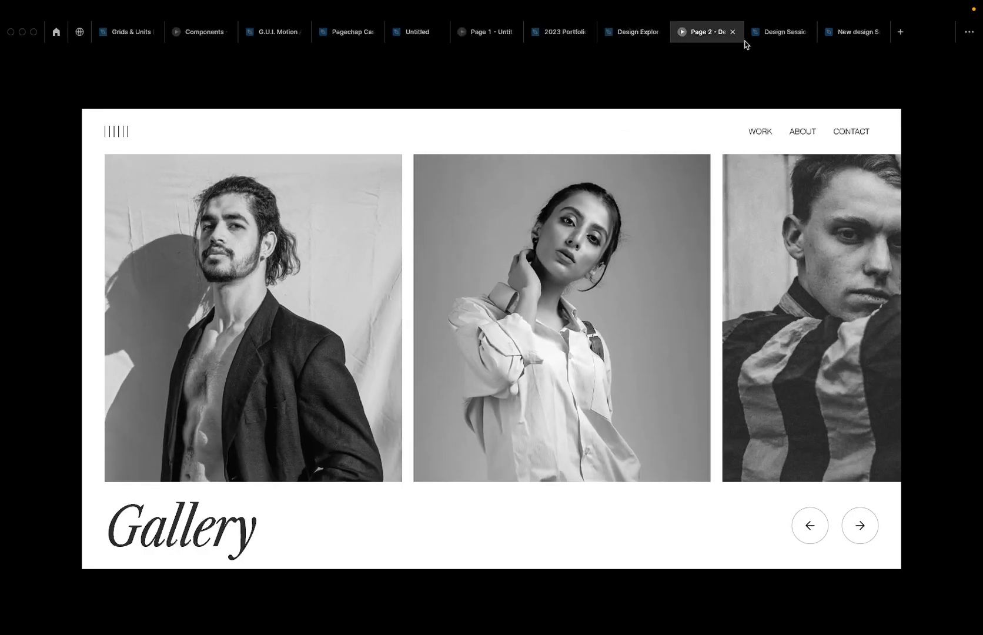
{"action": "left_click", "coordinate": [777, 29]}
{"action": "left_click", "coordinate": [829, 32]}
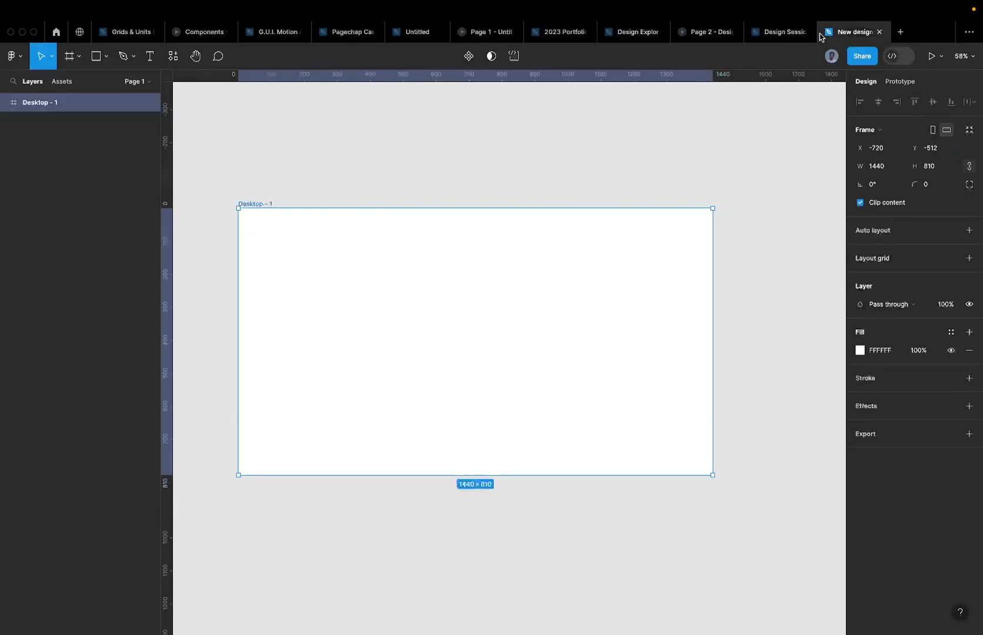
{"action": "mouse_move", "coordinate": [804, 44]}
Select the Frame 89 navbar of Desktop - 28 in the Design Exploration file
{"action": "left_click", "coordinate": [634, 31]}
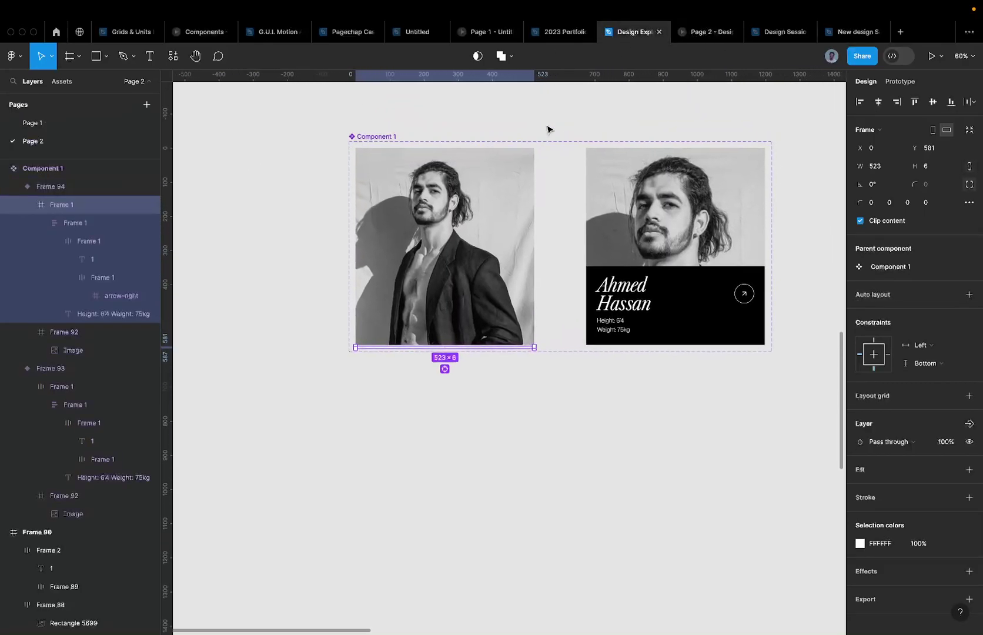
{"action": "scroll", "coordinate": [547, 129], "scroll_direction": "up", "scroll_amount": 3}
{"action": "scroll", "coordinate": [547, 129], "scroll_direction": "down", "scroll_amount": 5, "text": "ctrl"}
{"action": "scroll", "coordinate": [548, 129], "scroll_direction": "down", "scroll_amount": 8}
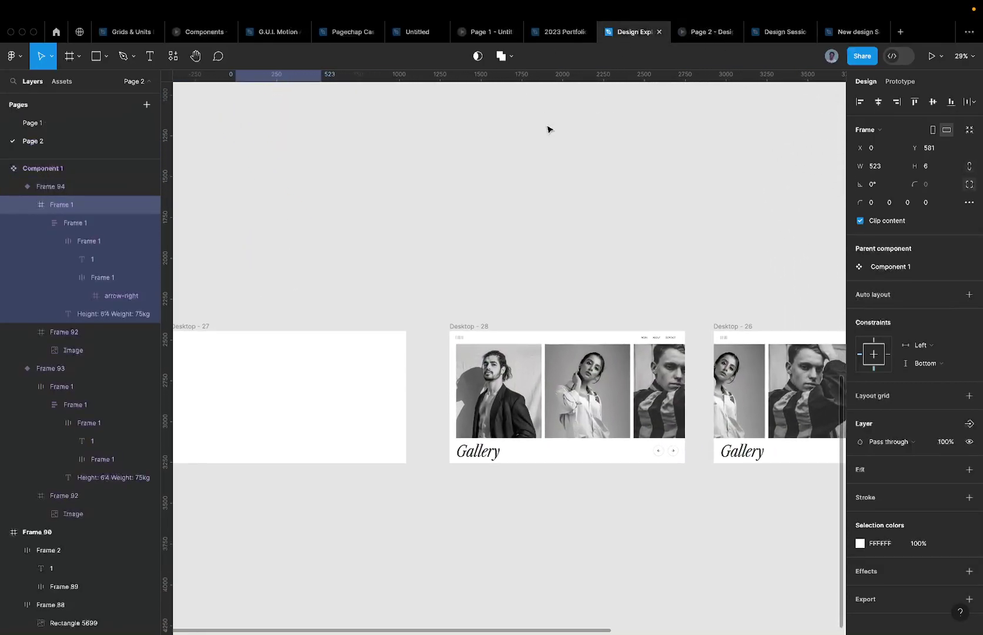
{"action": "left_click", "coordinate": [533, 331]}
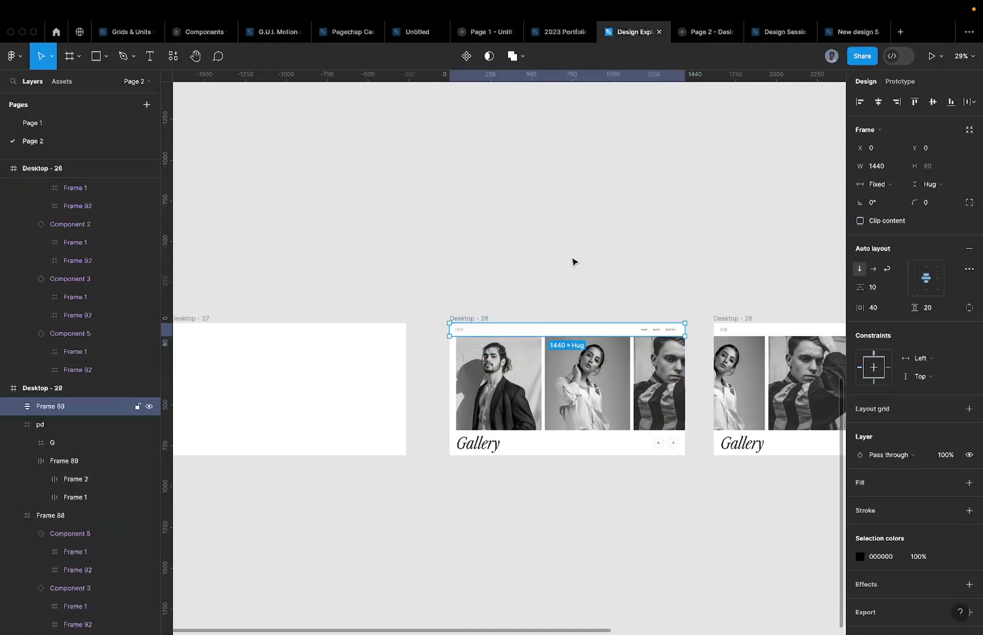
Paste the WORK/ABOUT/CONTACT navbar atop Desktop - 1 in New design Session
{"action": "left_click", "coordinate": [705, 32]}
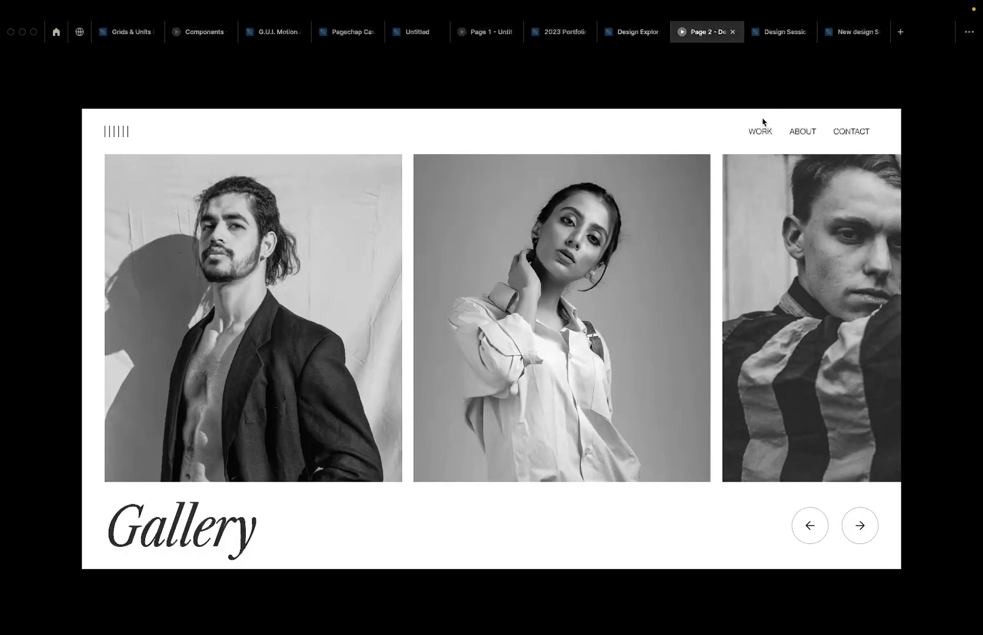
{"action": "mouse_move", "coordinate": [552, 287]}
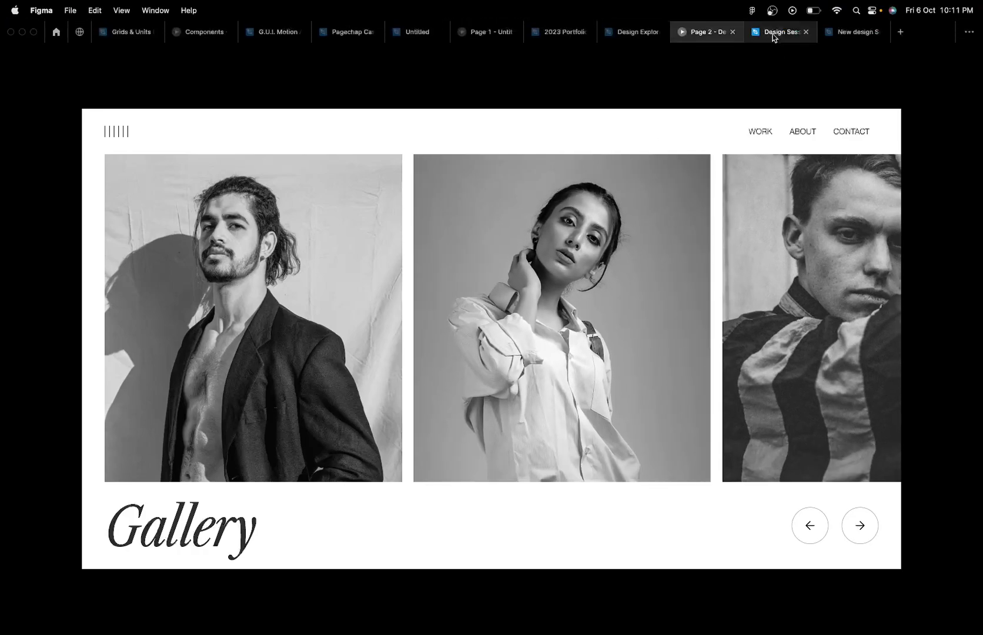
{"action": "left_click", "coordinate": [775, 35]}
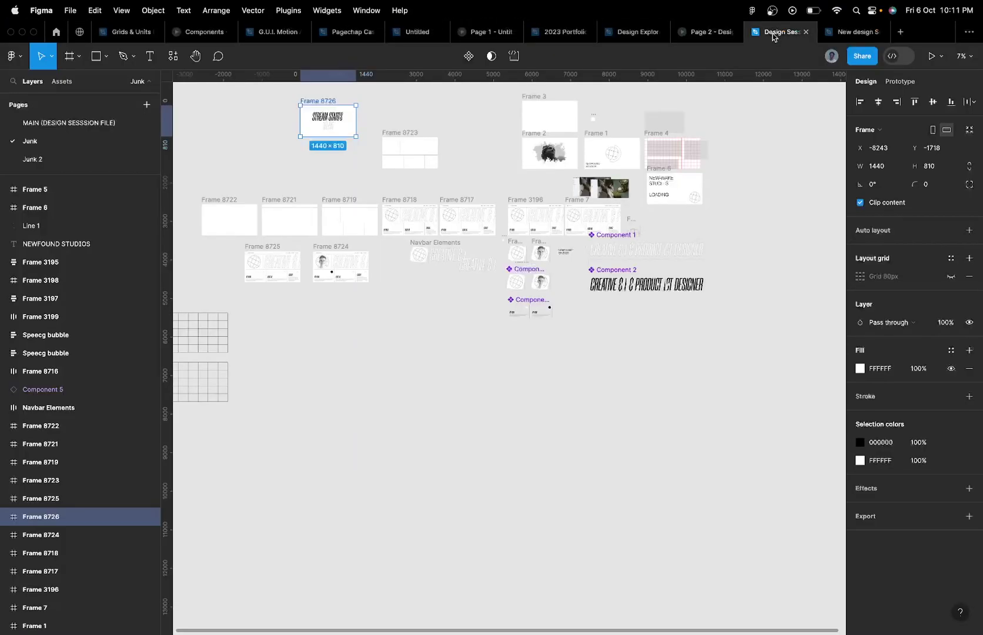
{"action": "left_click", "coordinate": [828, 36]}
{"action": "key", "text": "ctrl+v"}
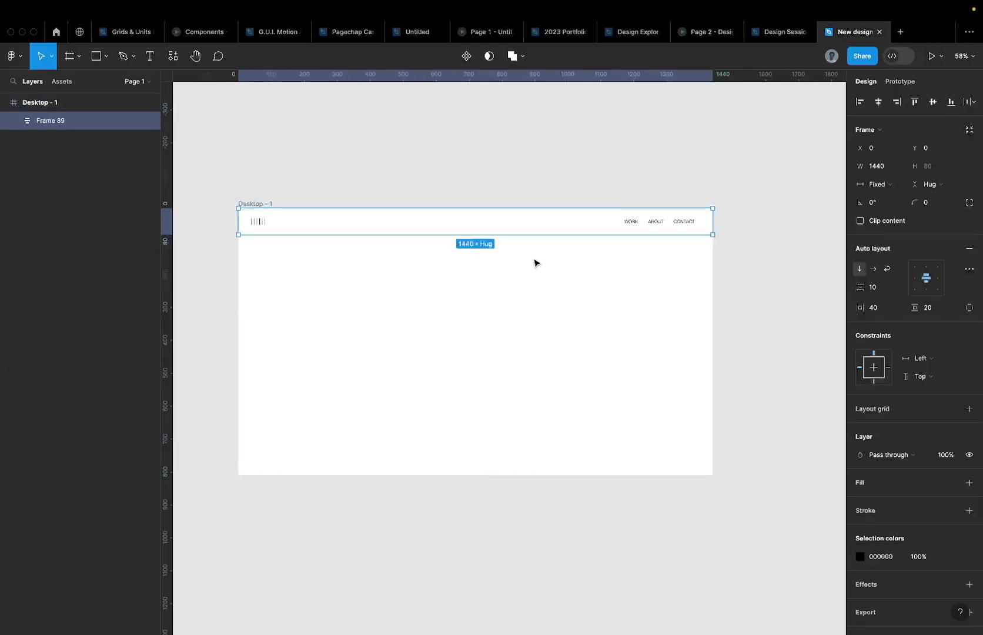
{"action": "scroll", "coordinate": [335, 279], "scroll_direction": "up", "scroll_amount": 3}
{"action": "scroll", "coordinate": [375, 244], "scroll_direction": "down", "scroll_amount": 2}
{"action": "scroll", "coordinate": [374, 244], "scroll_direction": "down", "scroll_amount": 2}
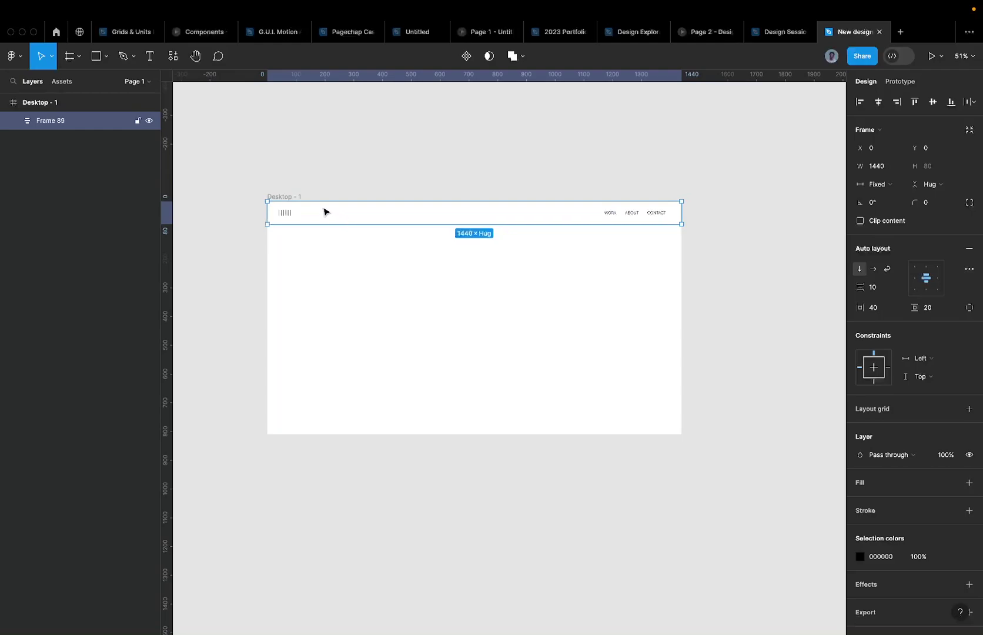
{"action": "scroll", "coordinate": [297, 213], "scroll_direction": "up", "scroll_amount": 1}
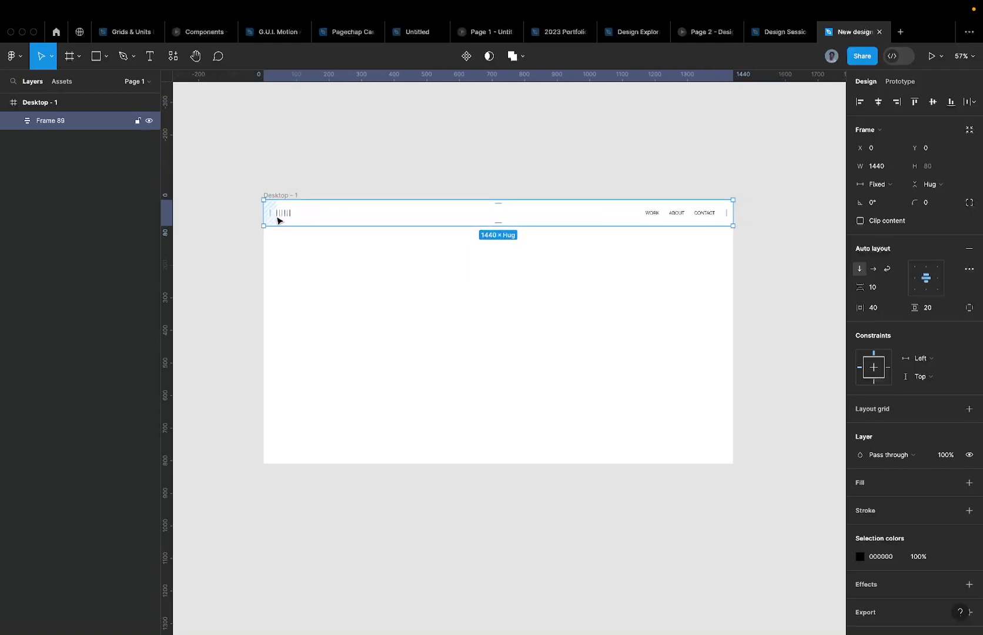
{"action": "scroll", "coordinate": [277, 220], "scroll_direction": "up", "scroll_amount": 2}
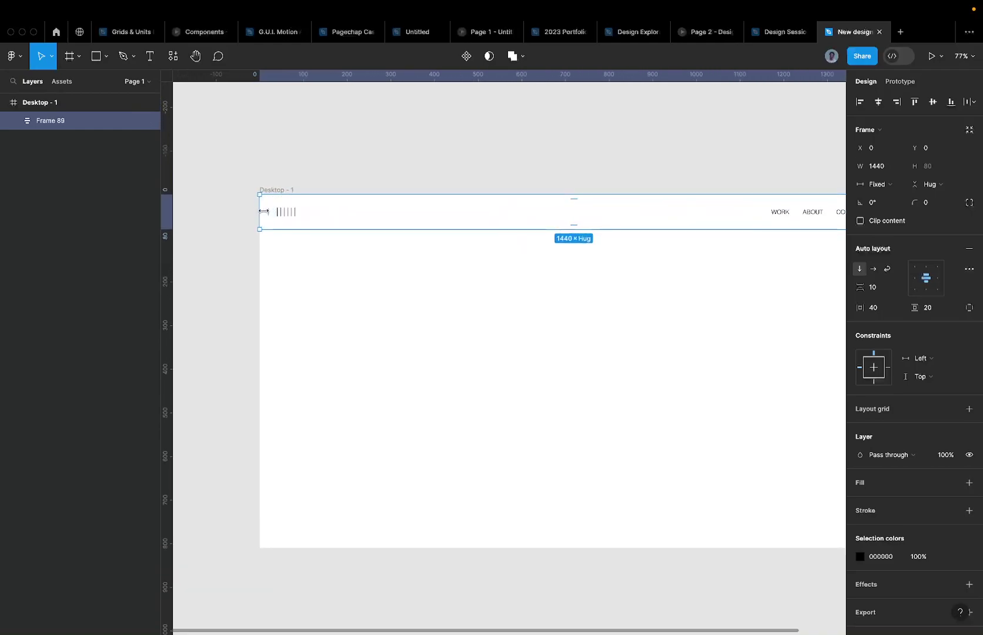
{"action": "scroll", "coordinate": [269, 218], "scroll_direction": "up", "scroll_amount": 3}
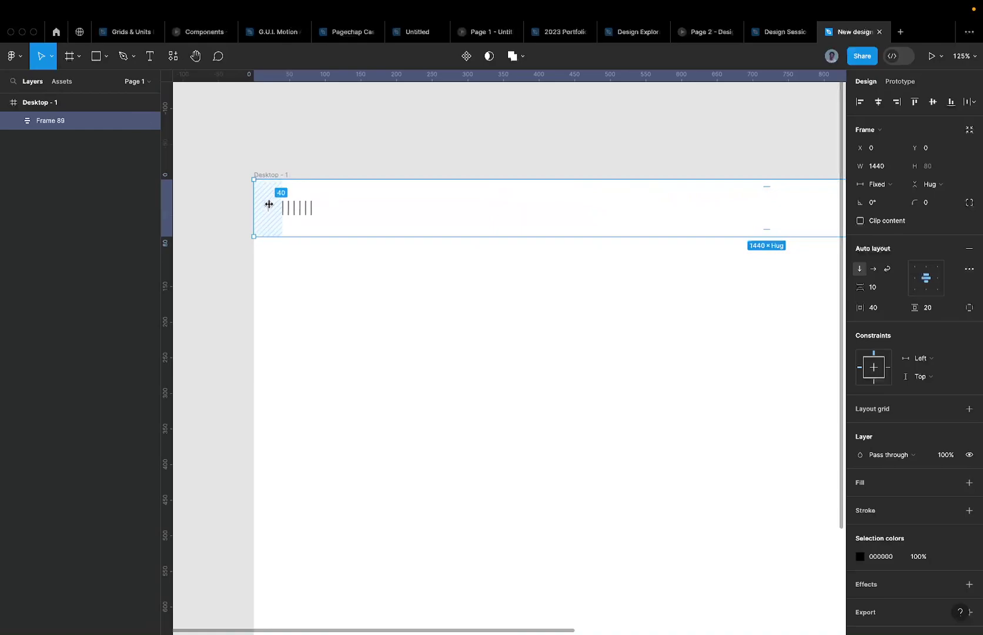
{"action": "scroll", "coordinate": [268, 204], "scroll_direction": "down", "scroll_amount": 1}
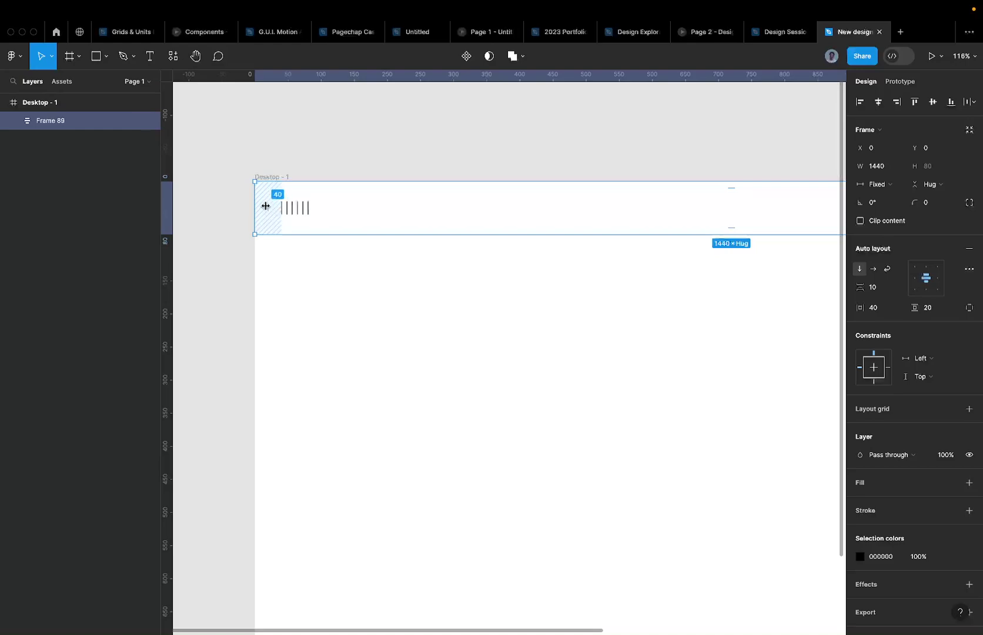
{"action": "scroll", "coordinate": [272, 204], "scroll_direction": "down", "scroll_amount": 3}
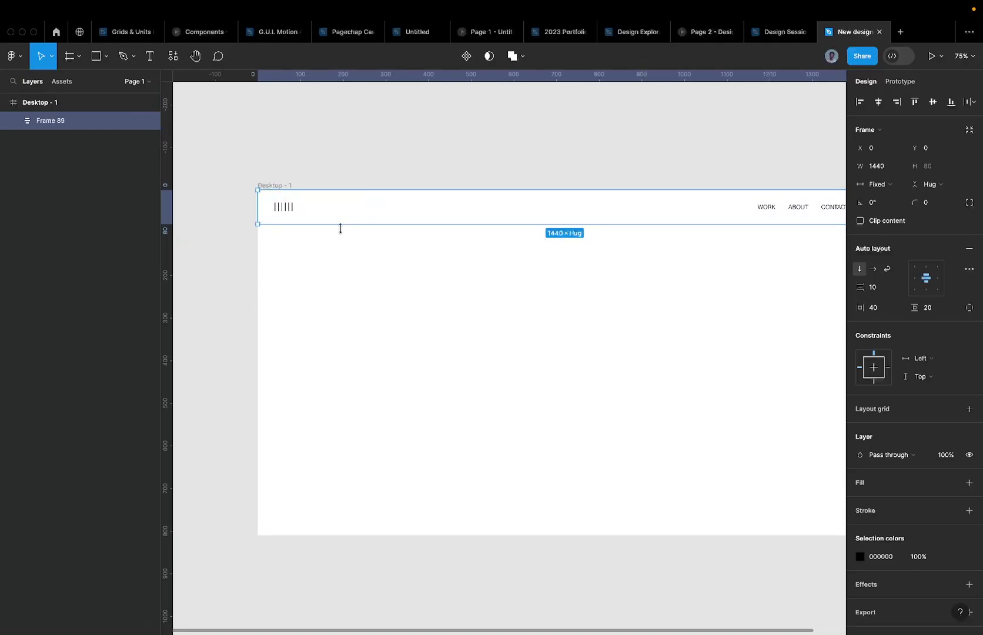
{"action": "scroll", "coordinate": [279, 211], "scroll_direction": "right", "scroll_amount": 2}
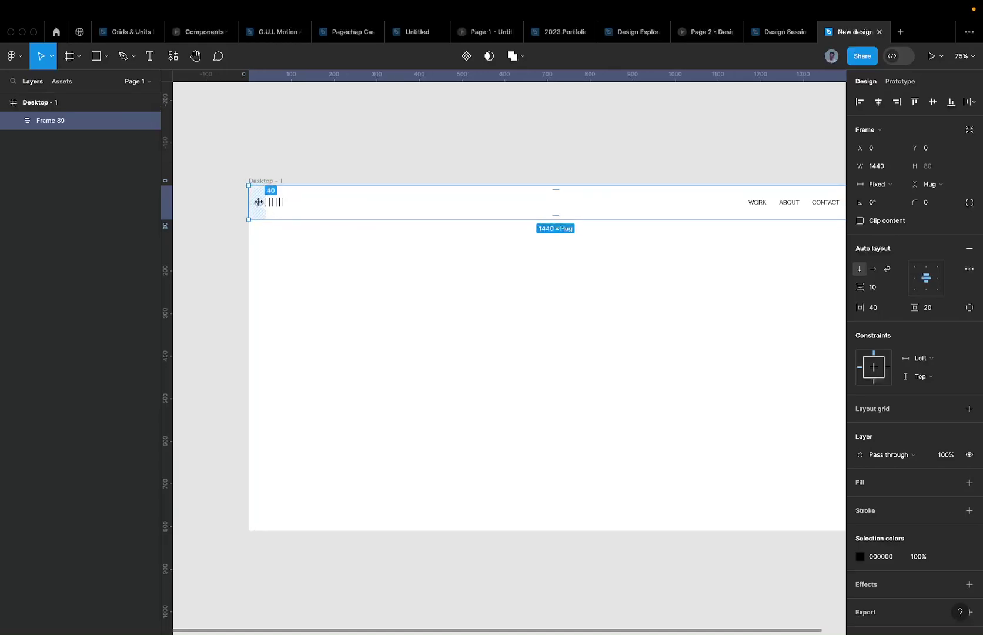
{"action": "left_click", "coordinate": [258, 202]}
{"action": "scroll", "coordinate": [260, 204], "scroll_direction": "right", "scroll_amount": 5}
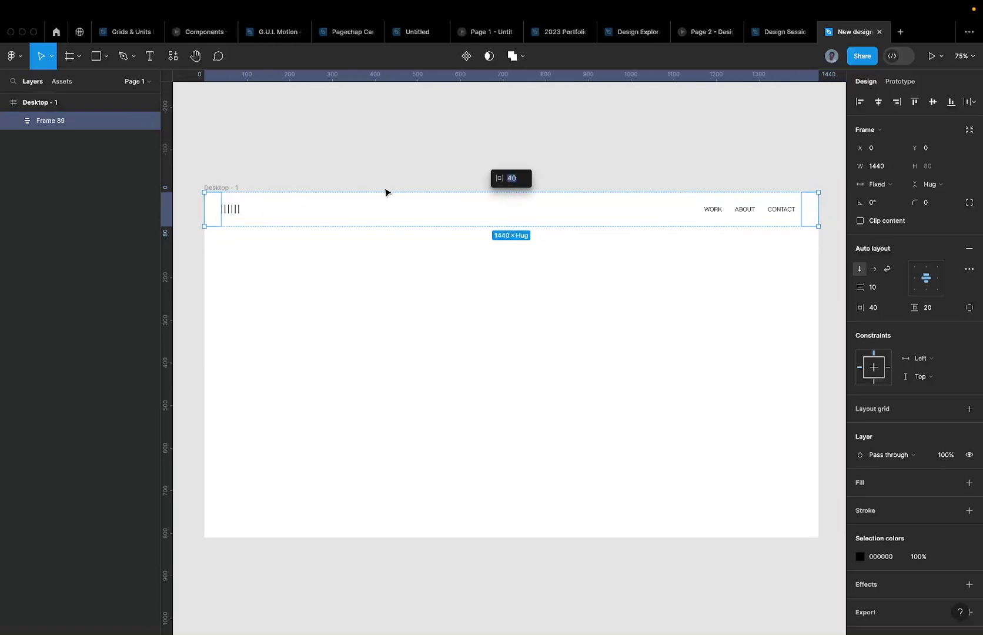
{"action": "key", "text": "Return"}
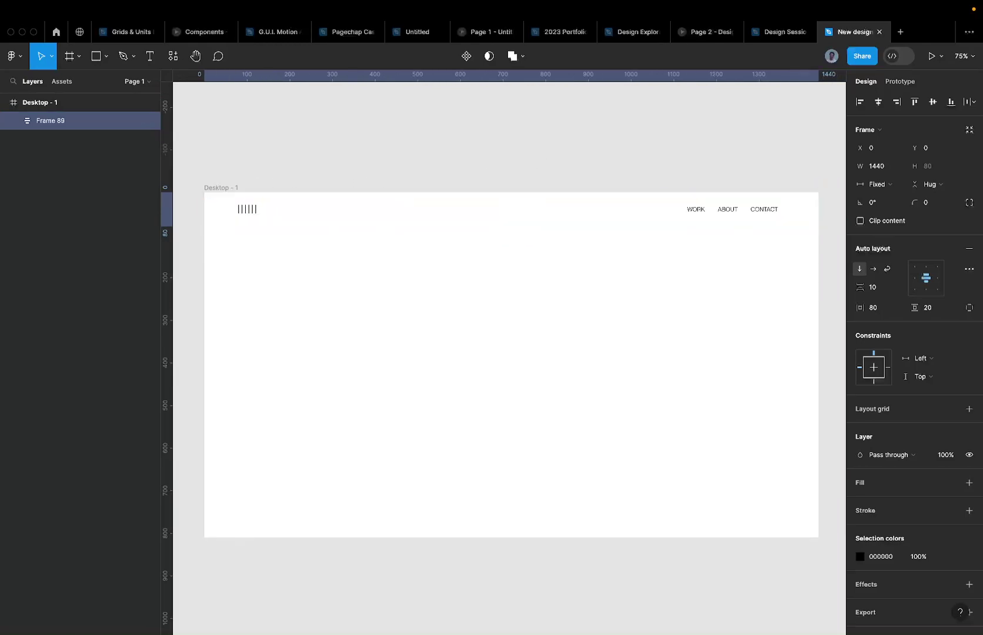
{"action": "left_click", "coordinate": [221, 210]}
{"action": "type", "text": "120"}
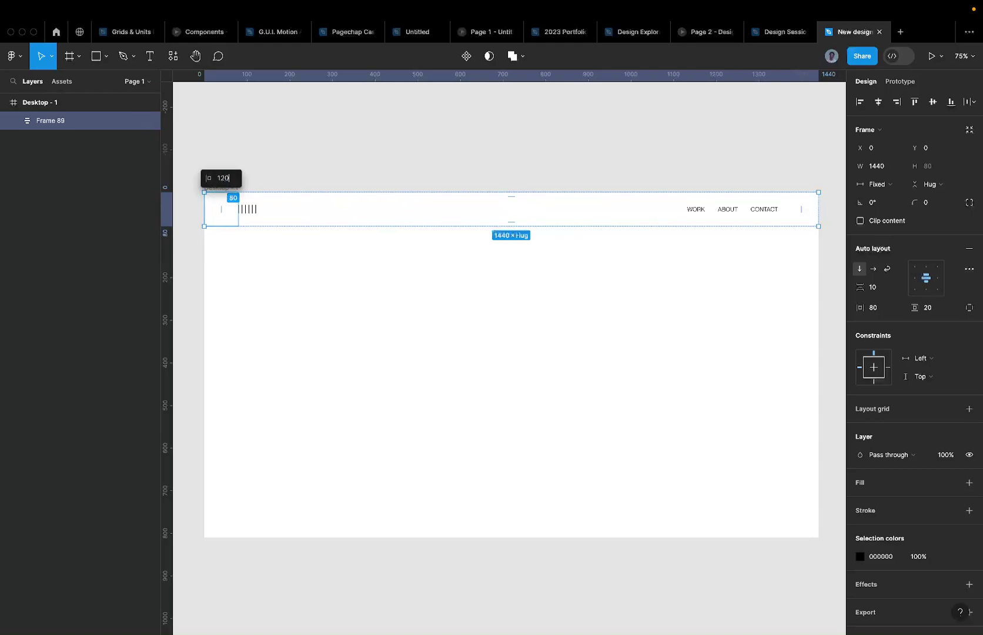
{"action": "key", "text": "Return"}
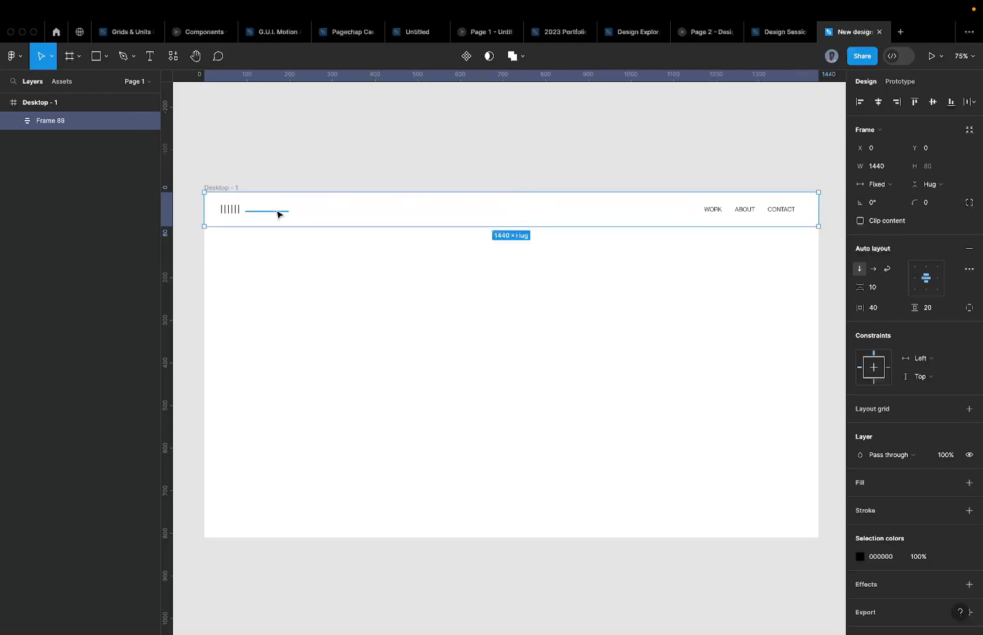
{"action": "left_click_drag", "start_coordinate": [277, 214], "coordinate": [216, 213]}
Draw a grey rectangle below the navbar and extend its top edge up to Y 80
{"action": "key", "text": "r"}
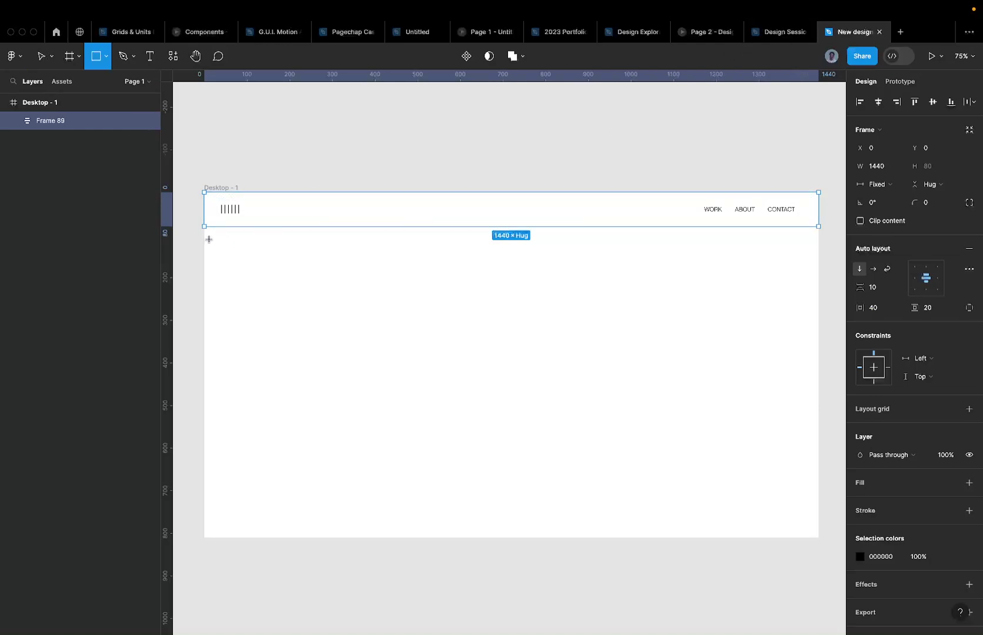
{"action": "mouse_move", "coordinate": [208, 239]}
{"action": "left_mouse_down"}
{"action": "mouse_move", "coordinate": [807, 506]}
{"action": "mouse_move", "coordinate": [803, 464]}
{"action": "mouse_move", "coordinate": [818, 455]}
{"action": "left_mouse_up"}
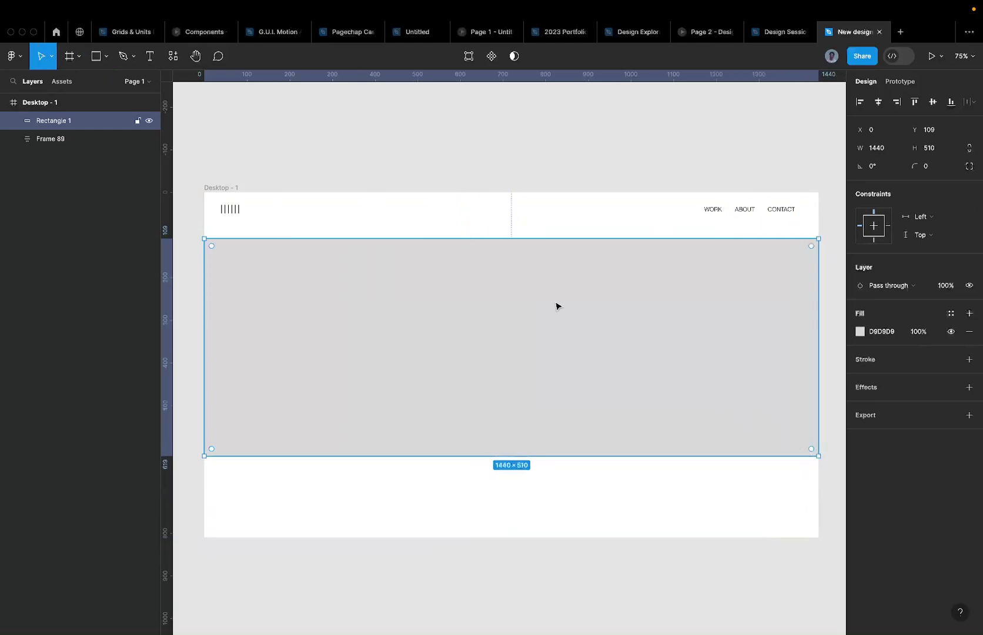
{"action": "left_click_drag", "start_coordinate": [480, 239], "coordinate": [478, 226]}
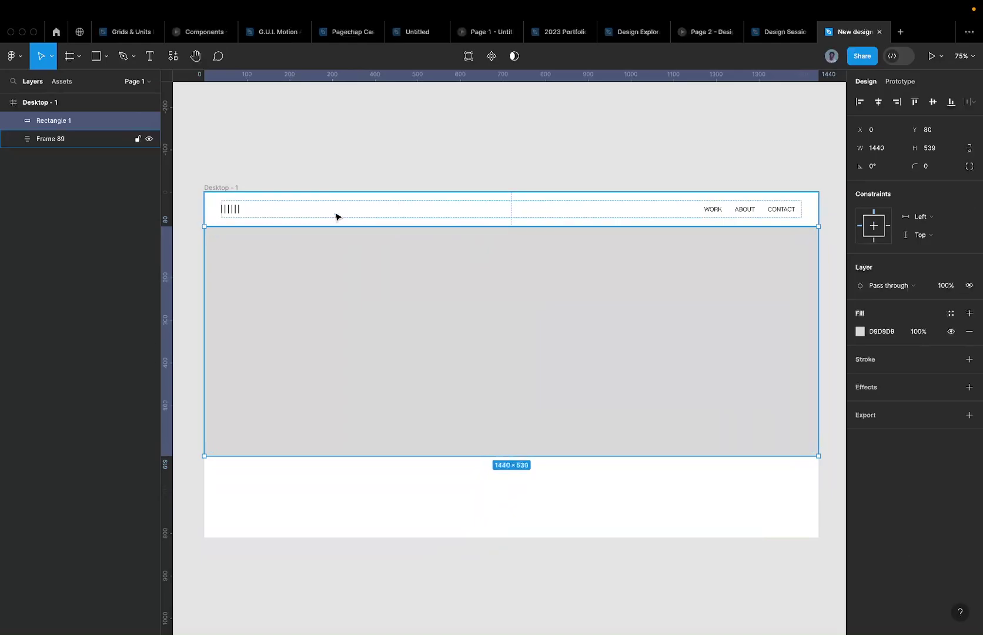
{"action": "scroll", "coordinate": [215, 232], "scroll_direction": "up", "scroll_amount": 5}
Inspect the navbar frame and its logo group, then reselect the grey hero rectangle
{"action": "left_click", "coordinate": [231, 217]}
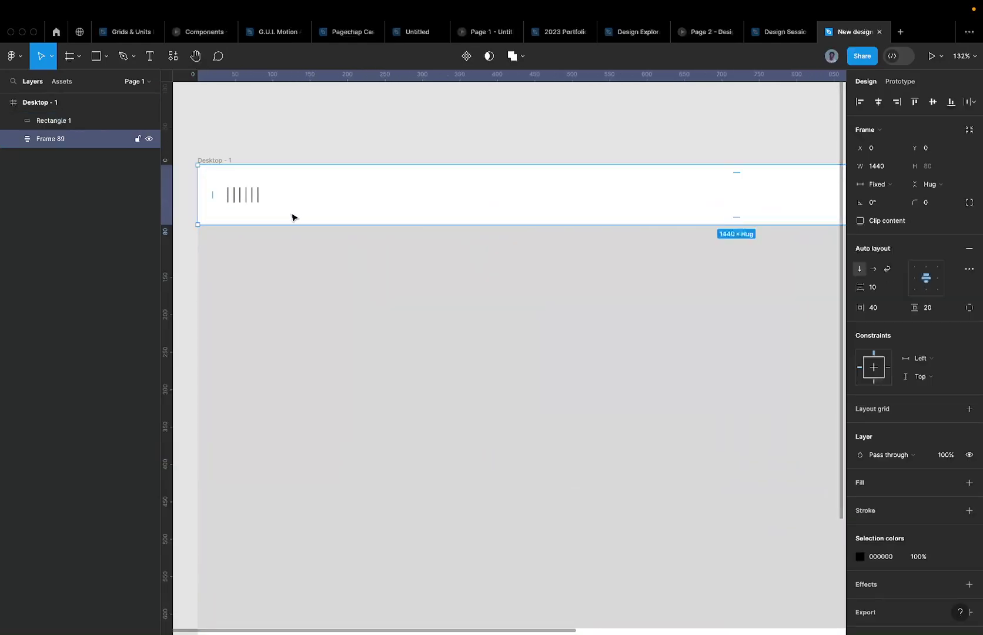
{"action": "left_click", "coordinate": [251, 196]}
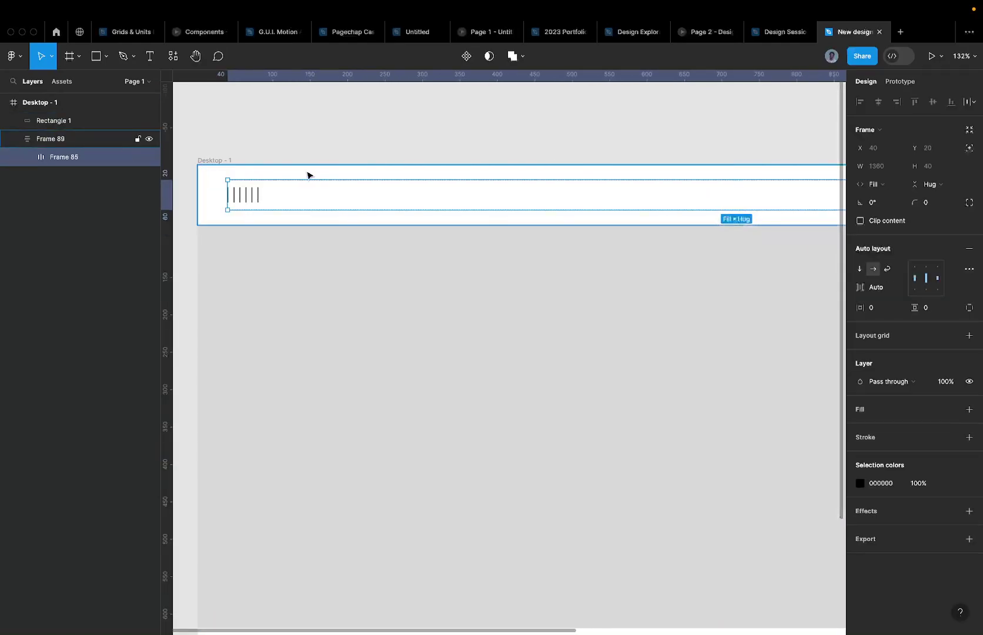
{"action": "left_click", "coordinate": [301, 173]}
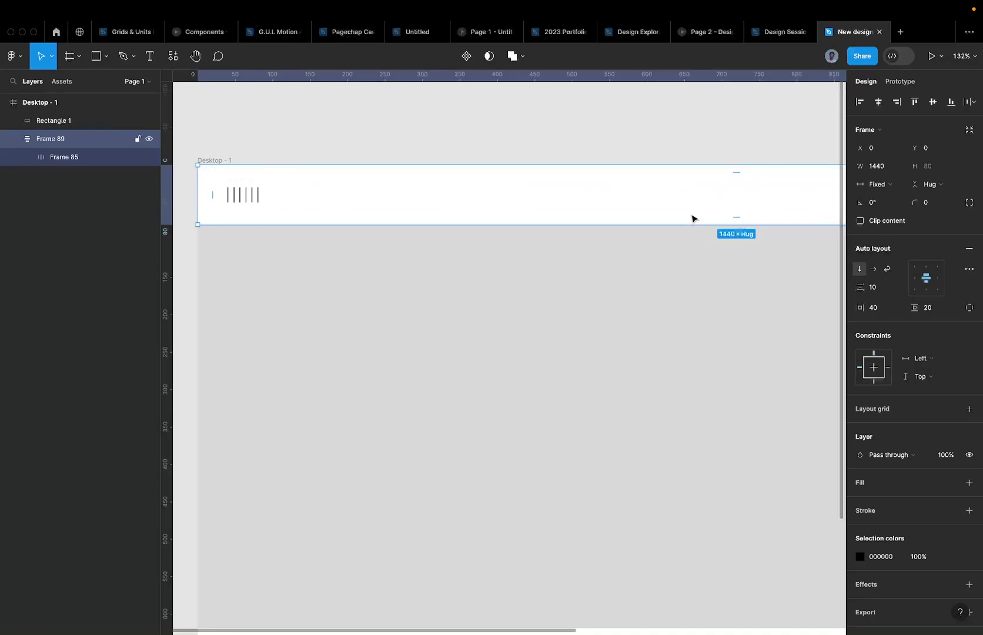
{"action": "left_click", "coordinate": [503, 320]}
Admit the waiting participant into the Google Meet call, then return to Figma
{"action": "scroll", "coordinate": [503, 320], "scroll_direction": "down", "scroll_amount": 5}
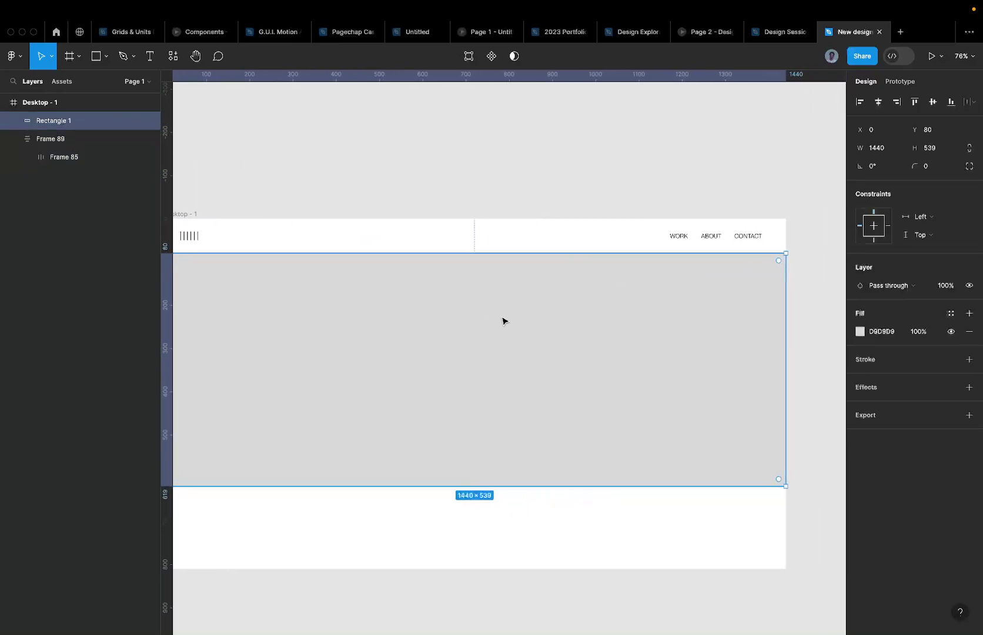
{"action": "key", "text": "super+Tab"}
{"action": "key", "text": "ctrl+Left"}
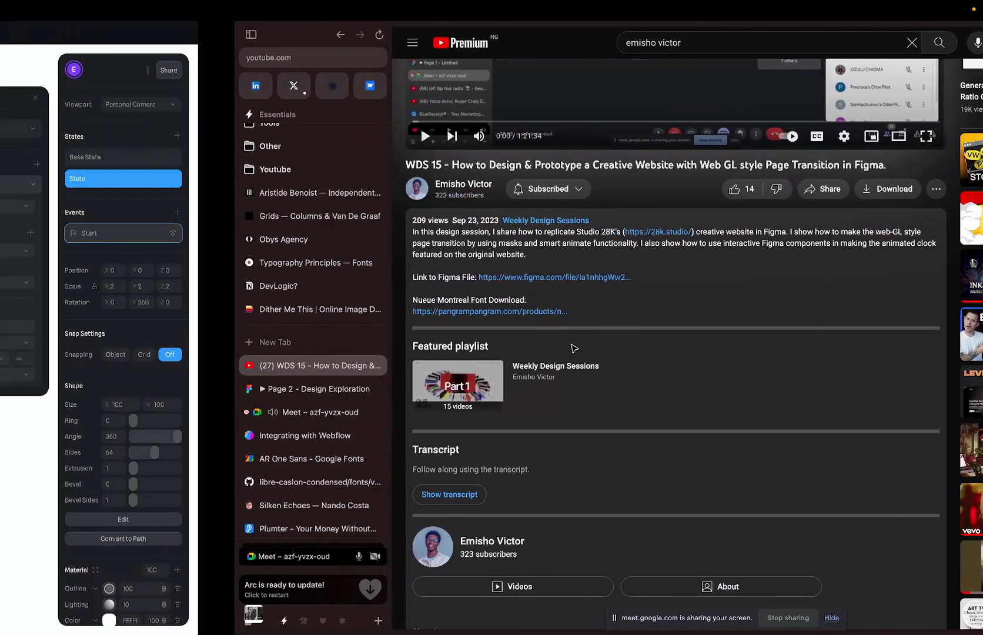
{"action": "key", "text": "ctrl+Right"}
{"action": "key", "text": "ctrl+Tab"}
{"action": "key", "text": "ctrl+Tab"}
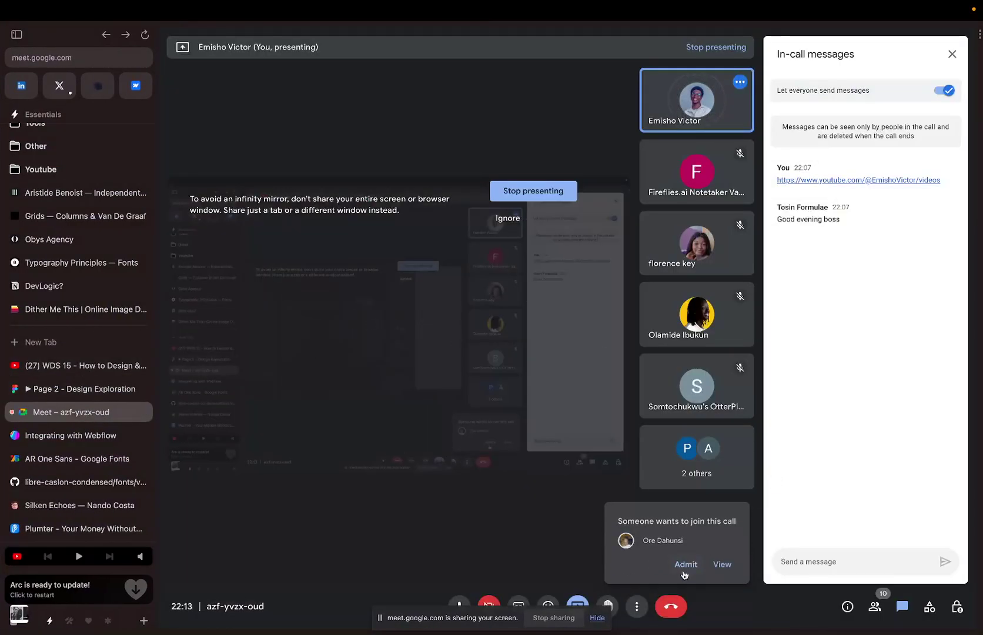
{"action": "left_click", "coordinate": [684, 564]}
{"action": "key", "text": "ctrl+Right"}
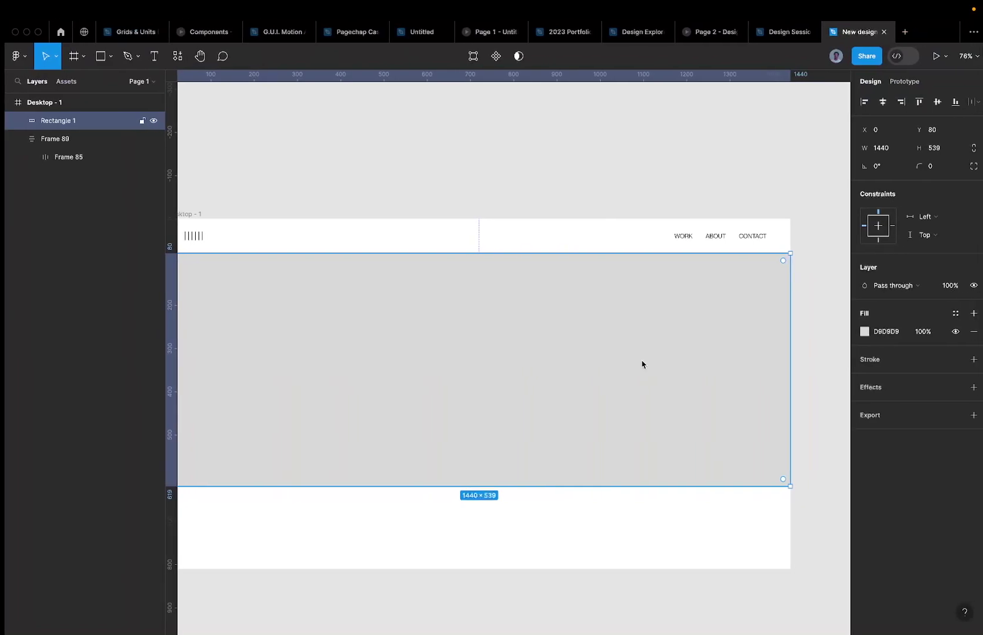
Shorten the hero rectangle to 1440×477, undo an accidental duplicate, and deselect it
{"action": "scroll", "coordinate": [617, 368], "scroll_direction": "down", "scroll_amount": 5}
{"action": "scroll", "coordinate": [459, 395], "scroll_direction": "up", "scroll_amount": 3}
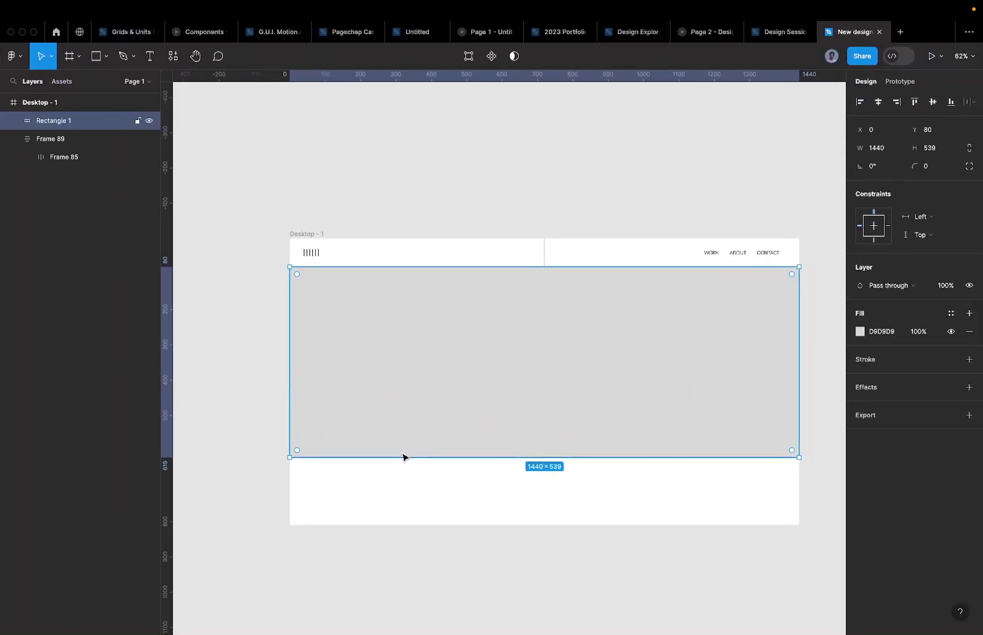
{"action": "left_click_drag", "start_coordinate": [400, 457], "coordinate": [401, 436]}
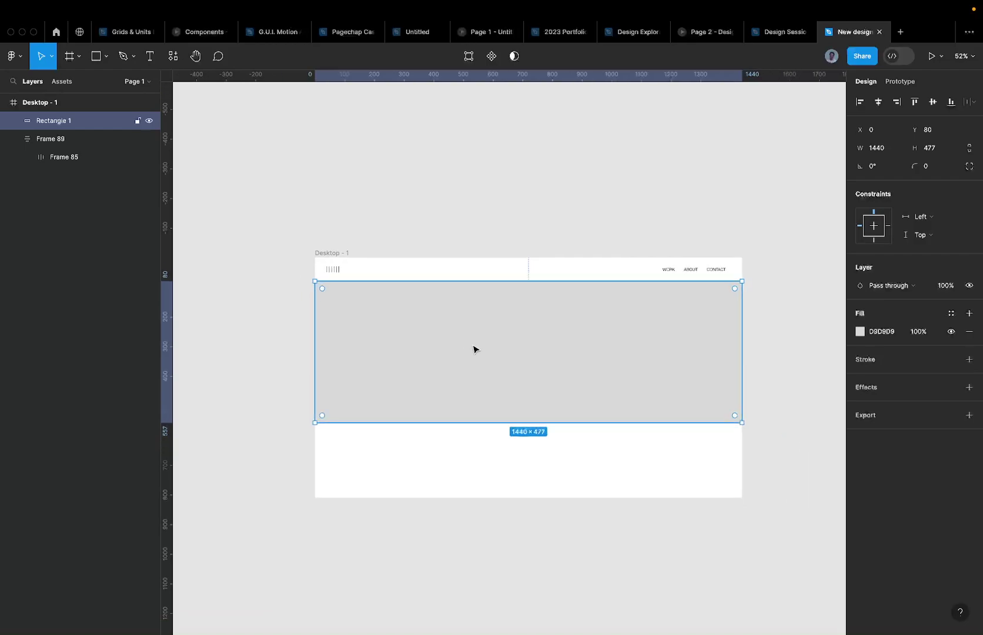
{"action": "scroll", "coordinate": [477, 376], "scroll_direction": "down", "scroll_amount": 2}
{"action": "left_click_drag", "start_coordinate": [477, 382], "coordinate": [465, 442]}
{"action": "key", "text": "super+z"}
{"action": "scroll", "coordinate": [419, 401], "scroll_direction": "down", "scroll_amount": 1}
{"action": "left_click", "coordinate": [379, 446]}
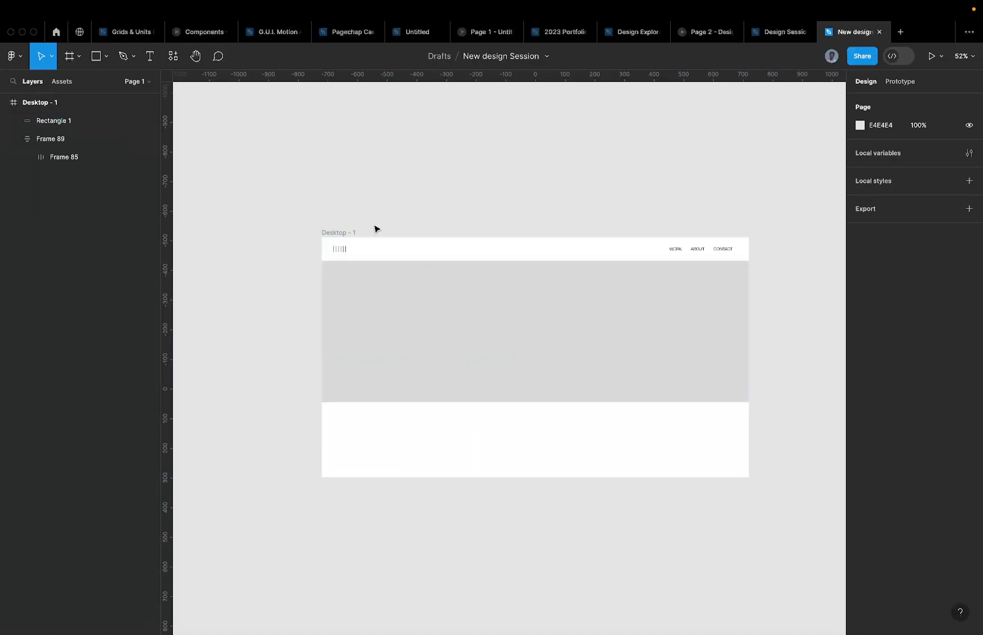
Place a 'Gallery' text layer, Inter Regular 12, on the canvas above Desktop - 1
{"action": "key", "text": "t"}
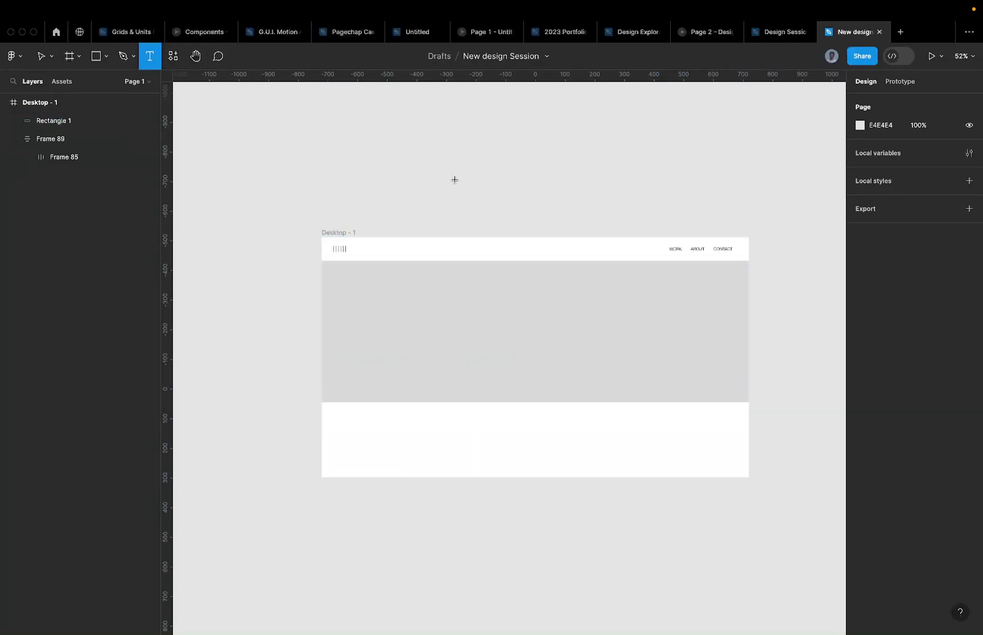
{"action": "left_click", "coordinate": [455, 180]}
{"action": "type", "text": "gallery"}
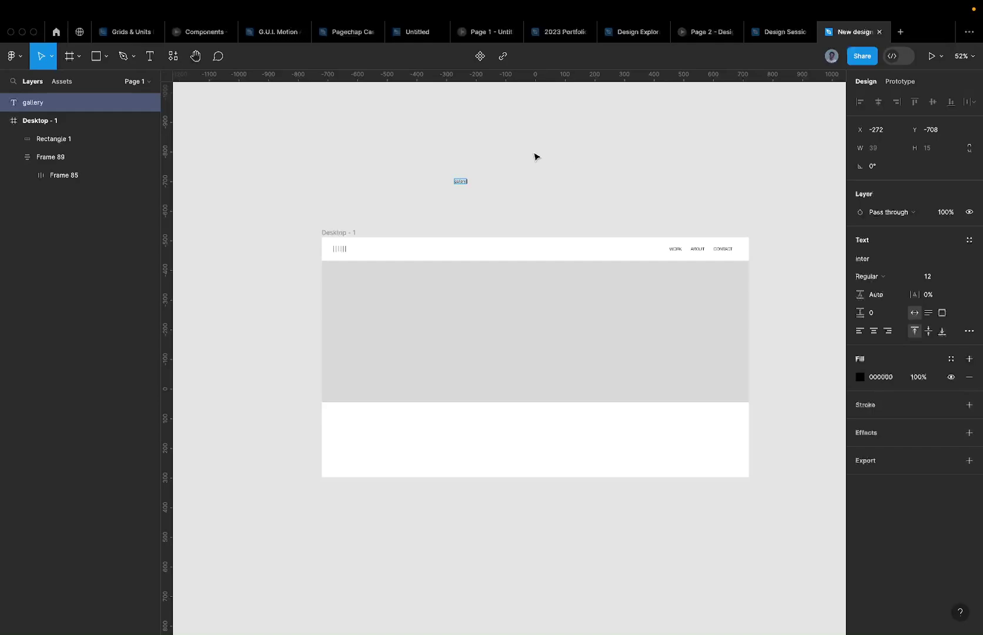
{"action": "type", "text": "Gallery"}
{"action": "scroll", "coordinate": [474, 198], "scroll_direction": "up", "scroll_amount": 1}
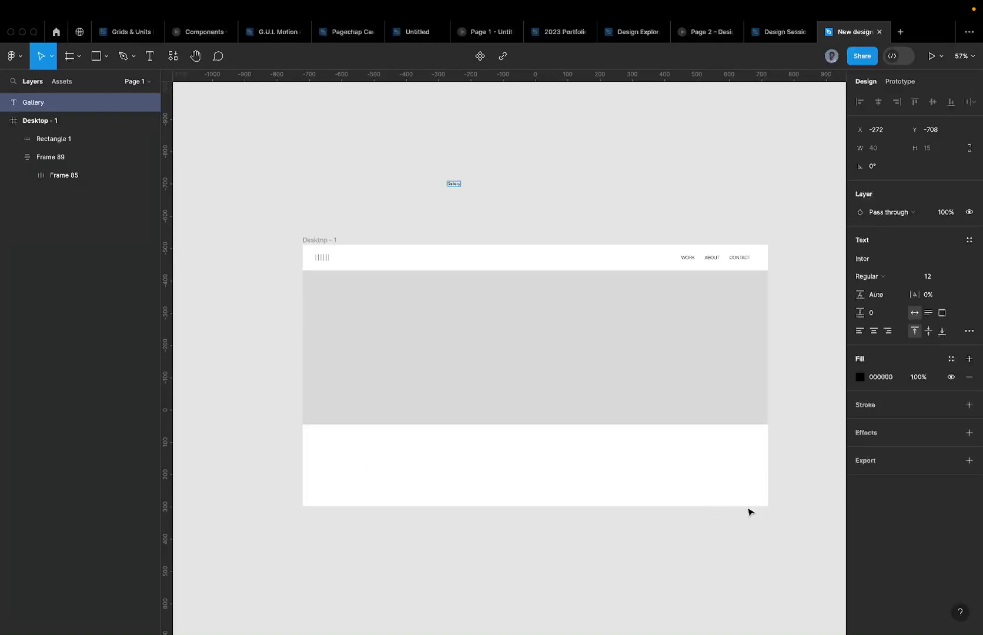
{"action": "scroll", "coordinate": [454, 180], "scroll_direction": "up", "scroll_amount": 10}
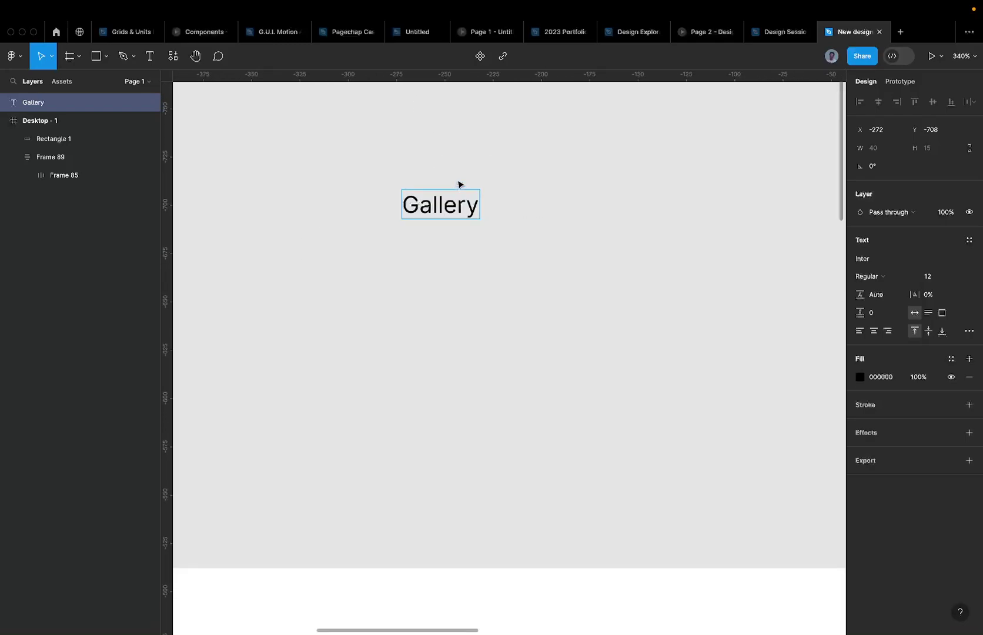
{"action": "scroll", "coordinate": [442, 189], "scroll_direction": "down", "scroll_amount": 3}
{"action": "key", "text": "Escape"}
{"action": "scroll", "coordinate": [510, 197], "scroll_direction": "down", "scroll_amount": 5}
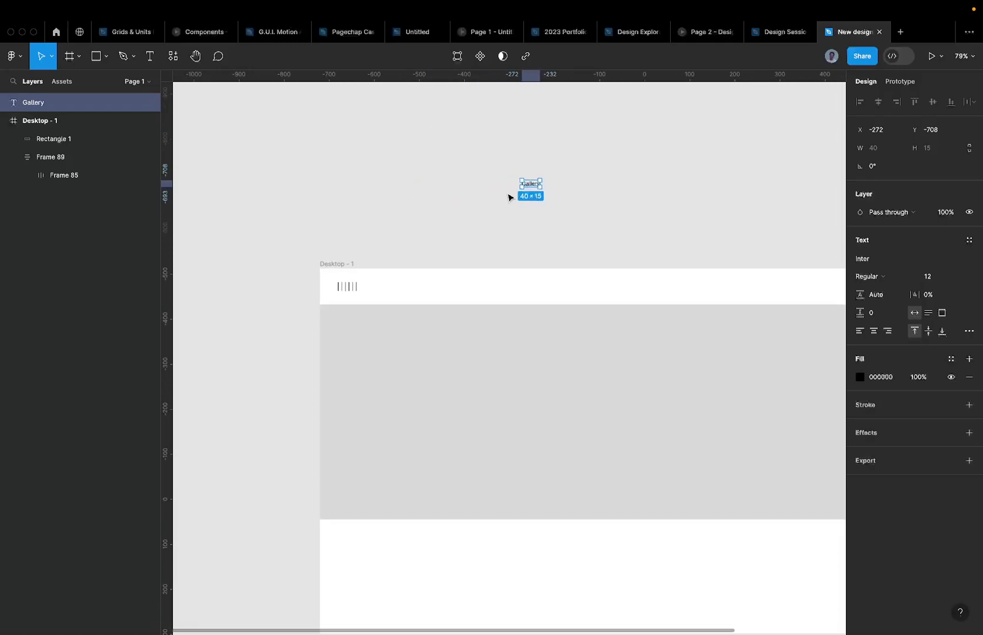
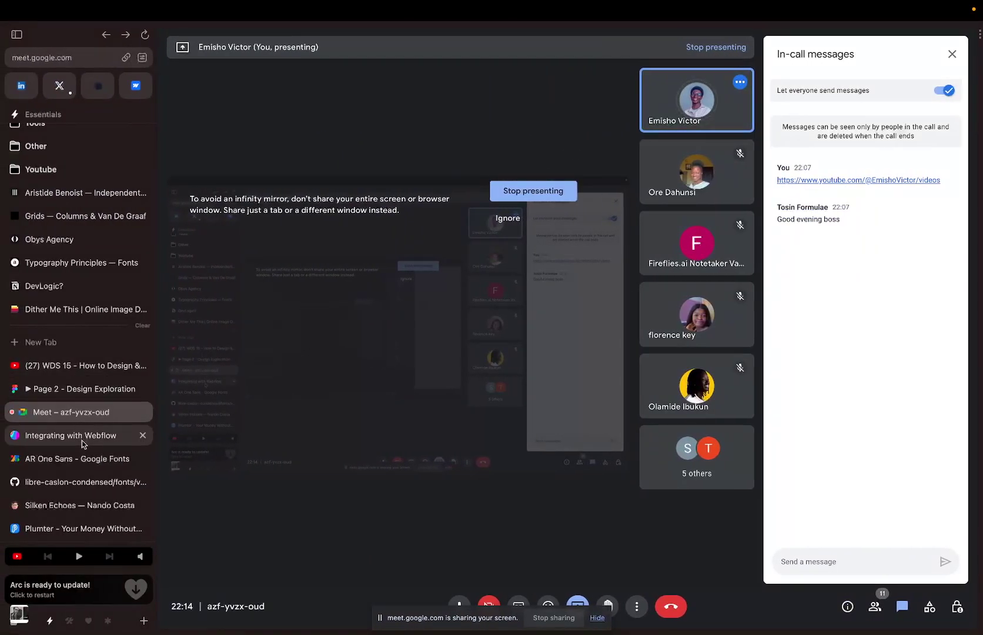
Download LibreCaslonCondensed-Bold.otf from the repository's fonts/otf folder
{"action": "left_click", "coordinate": [72, 481]}
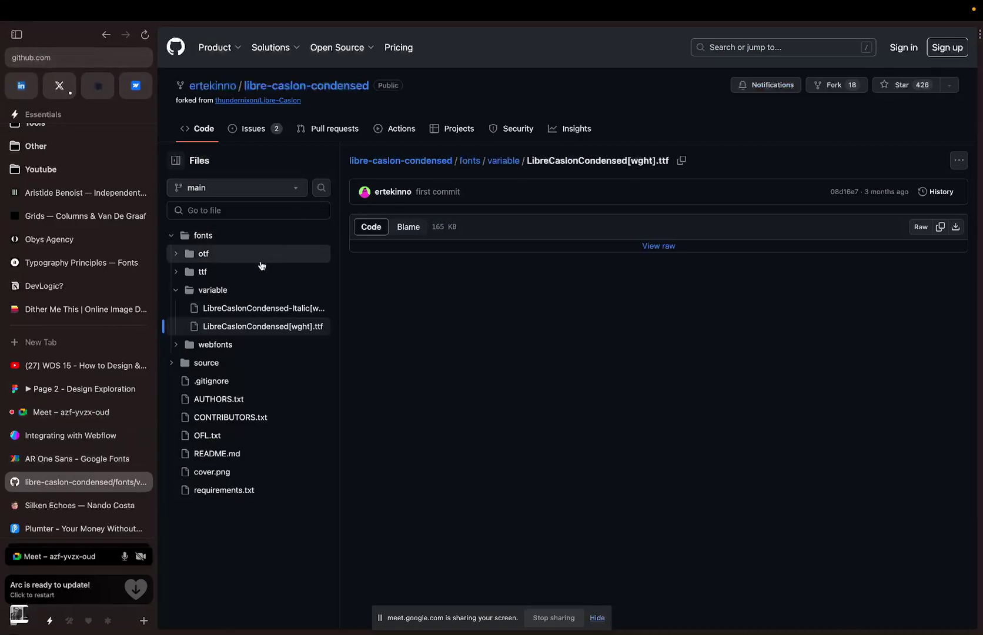
{"action": "left_click", "coordinate": [225, 235]}
{"action": "left_click", "coordinate": [203, 253]}
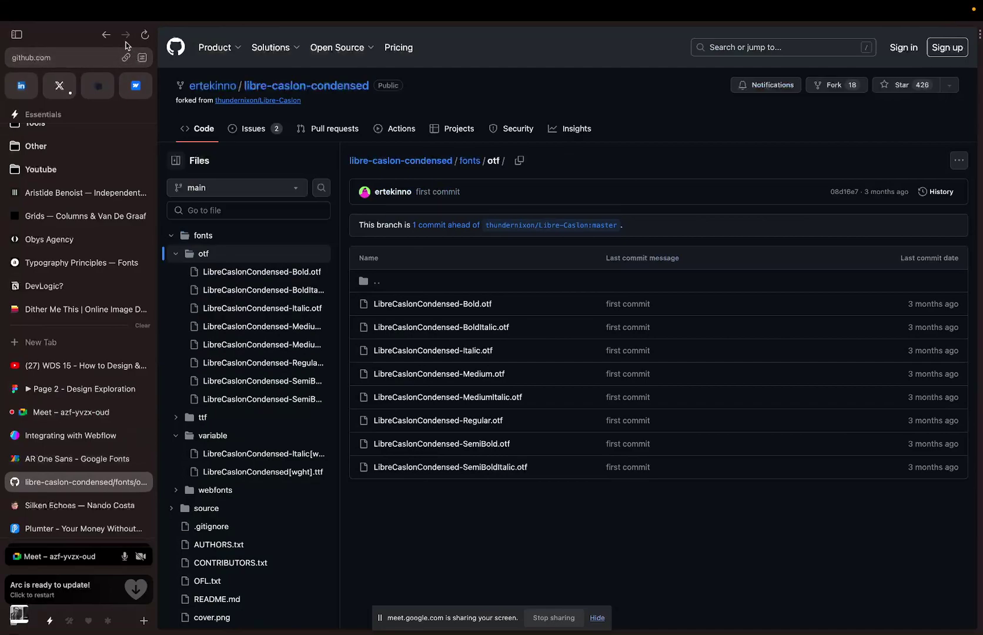
{"action": "left_click", "coordinate": [417, 310]}
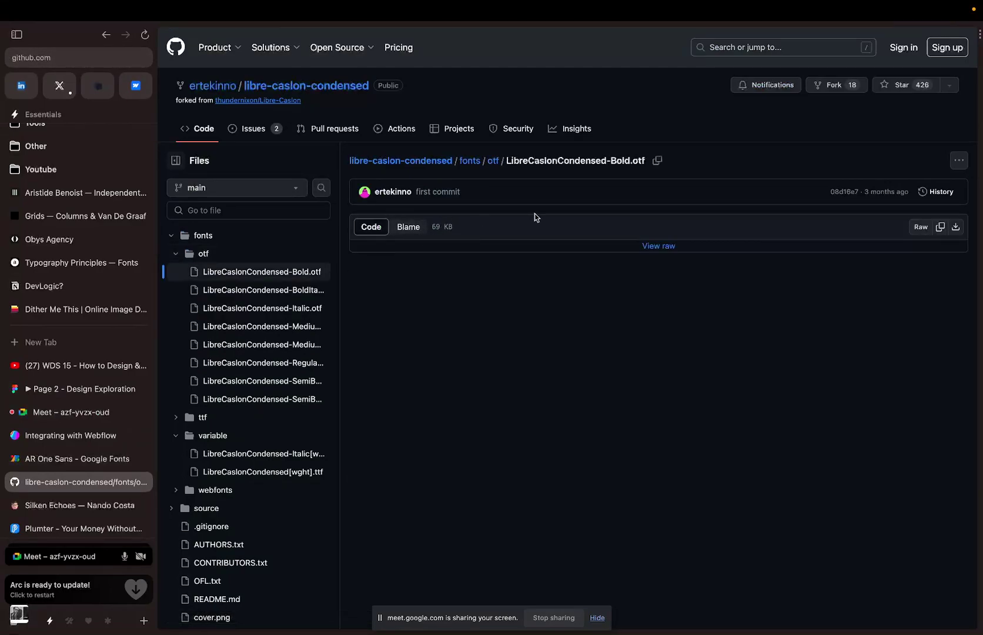
{"action": "left_click", "coordinate": [105, 35]}
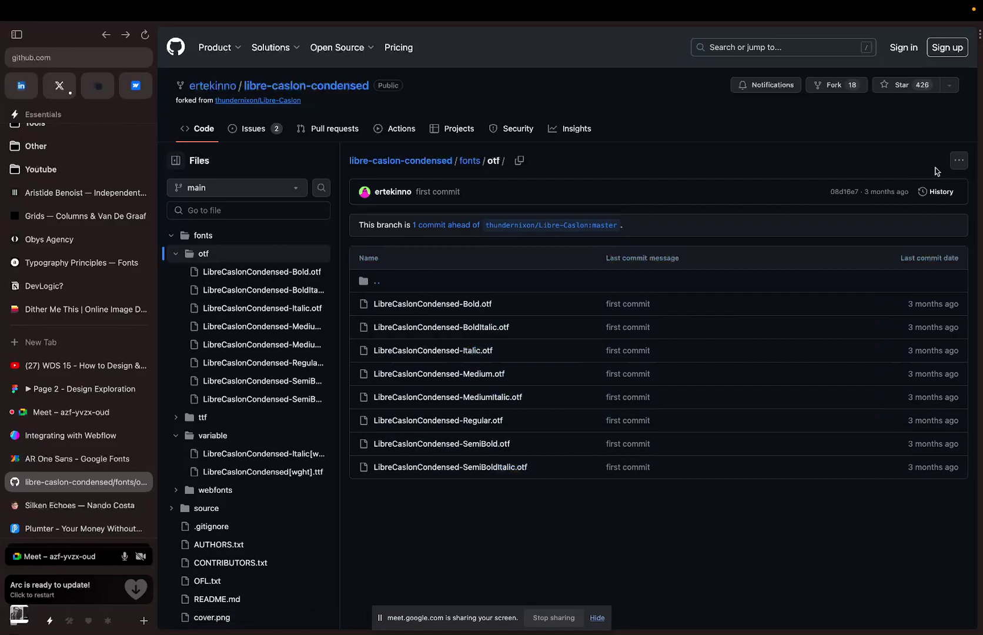
{"action": "left_click", "coordinate": [960, 160]}
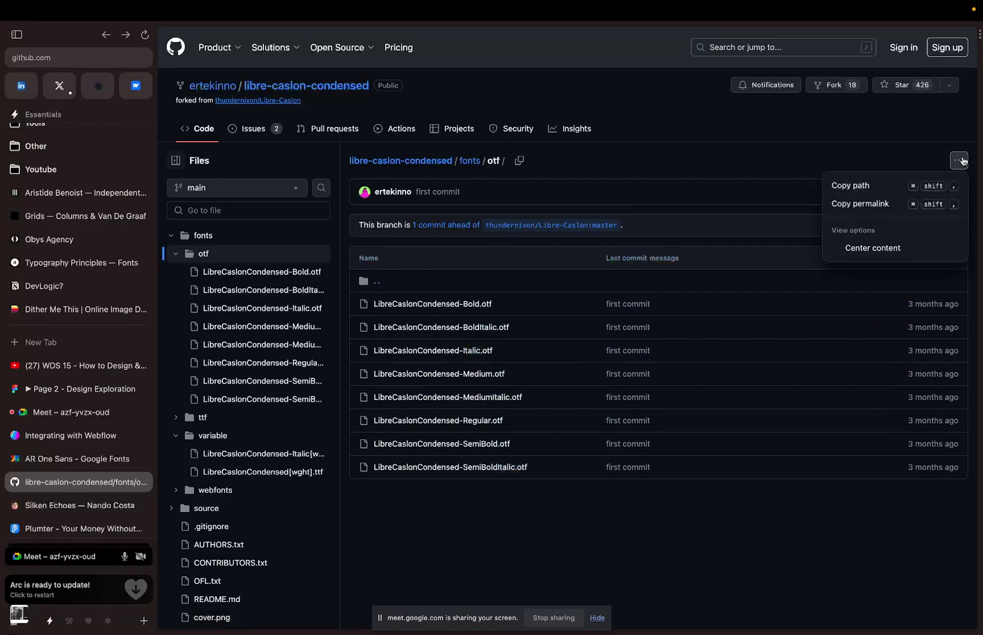
{"action": "left_click", "coordinate": [401, 304]}
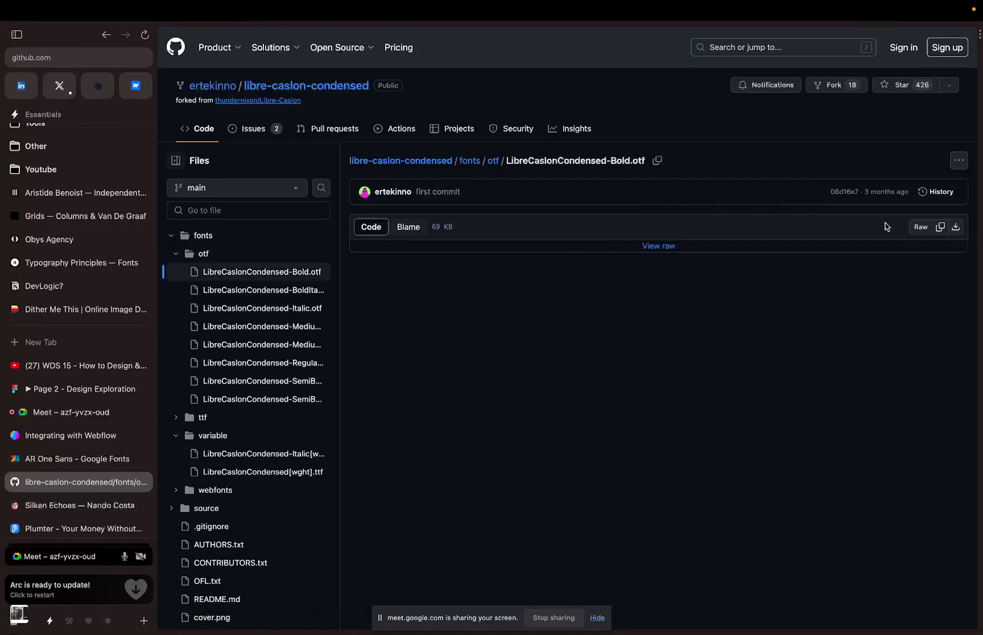
{"action": "left_click", "coordinate": [956, 228]}
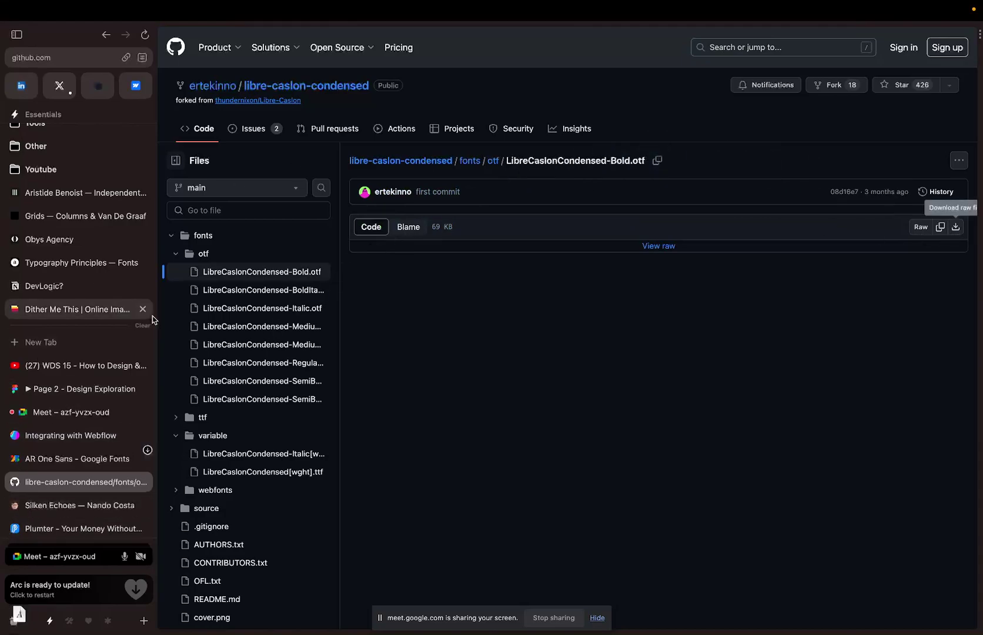
Post the otf folder's link in the Meet chat and return to Figma
{"action": "left_click", "coordinate": [106, 35]}
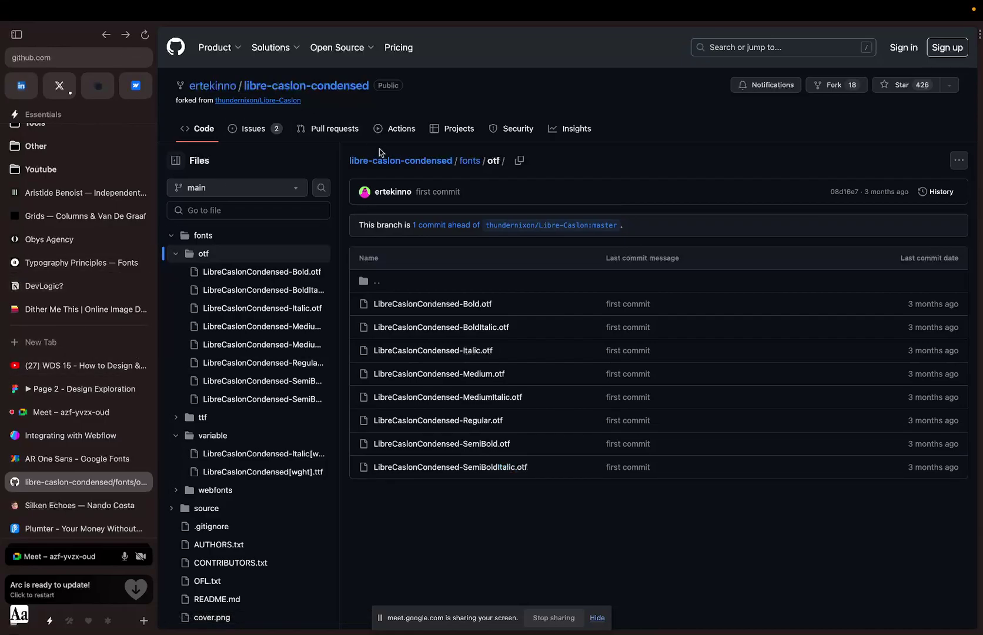
{"action": "left_click", "coordinate": [125, 57]}
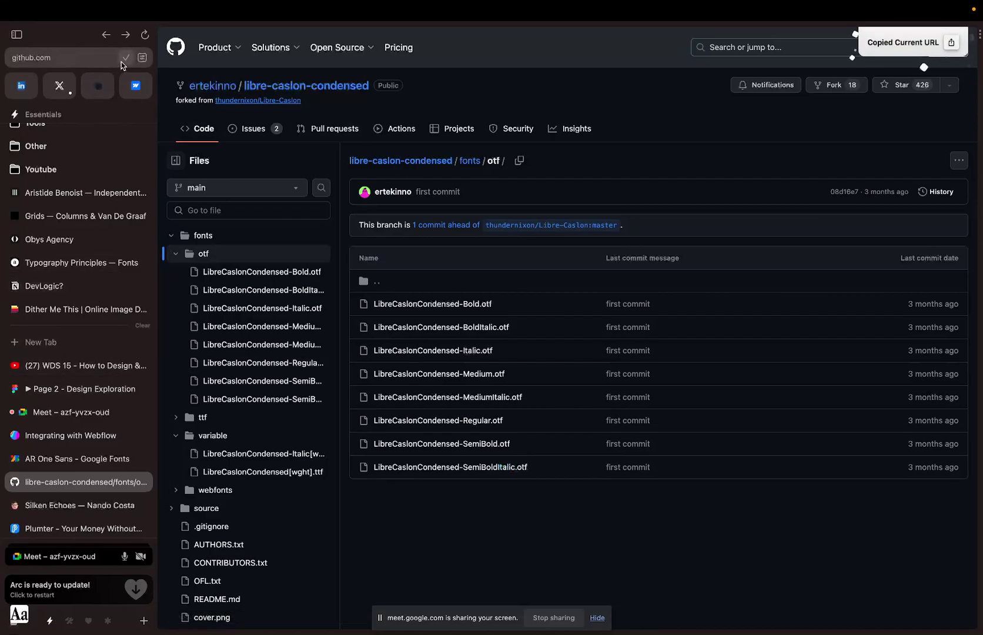
{"action": "left_click", "coordinate": [76, 412]}
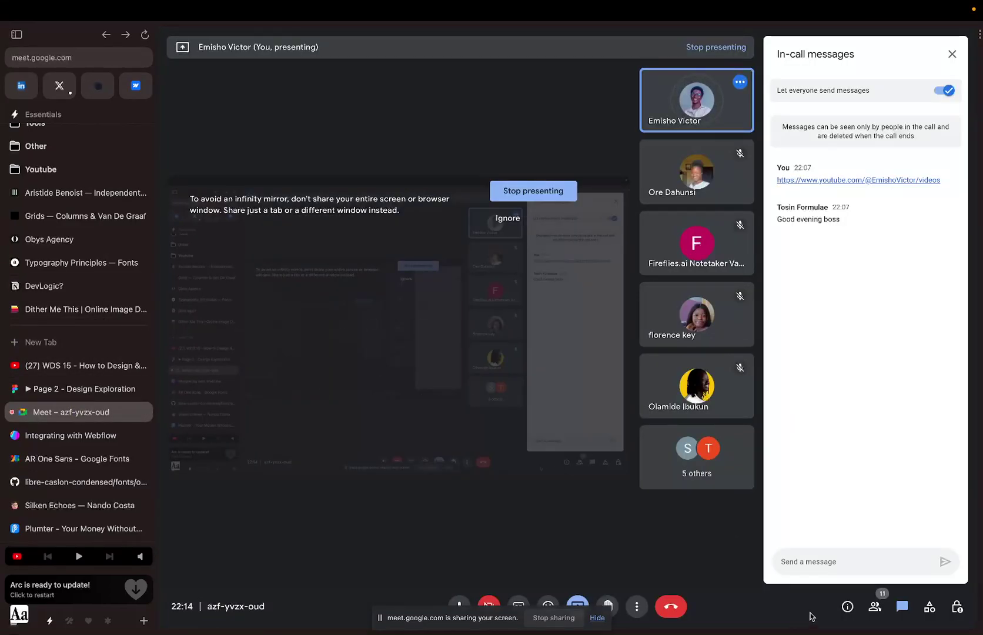
{"action": "key", "text": "ctrl+v"}
{"action": "key", "text": "Return"}
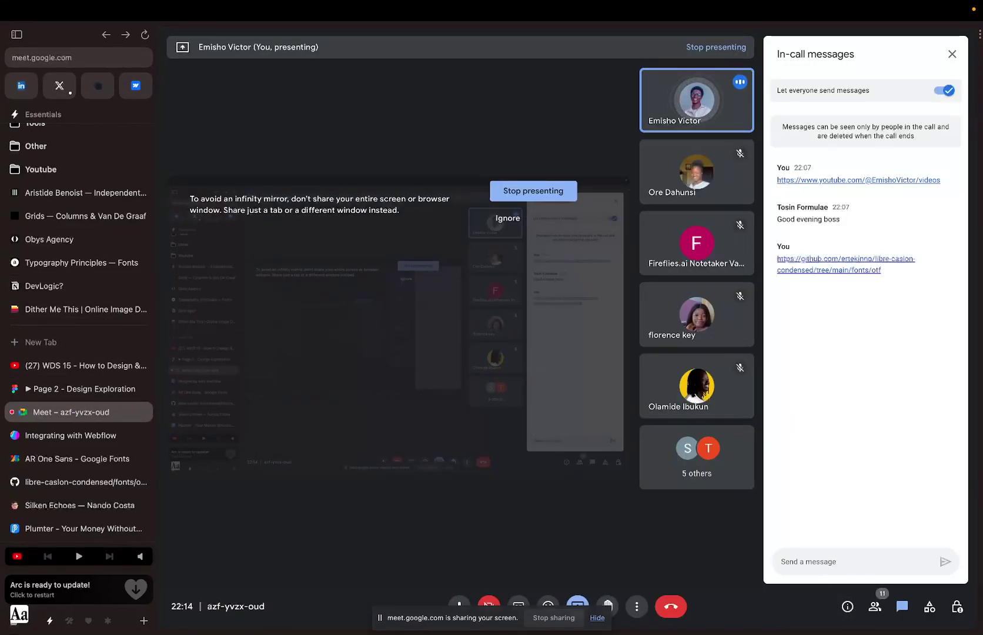
{"action": "left_click", "coordinate": [64, 389]}
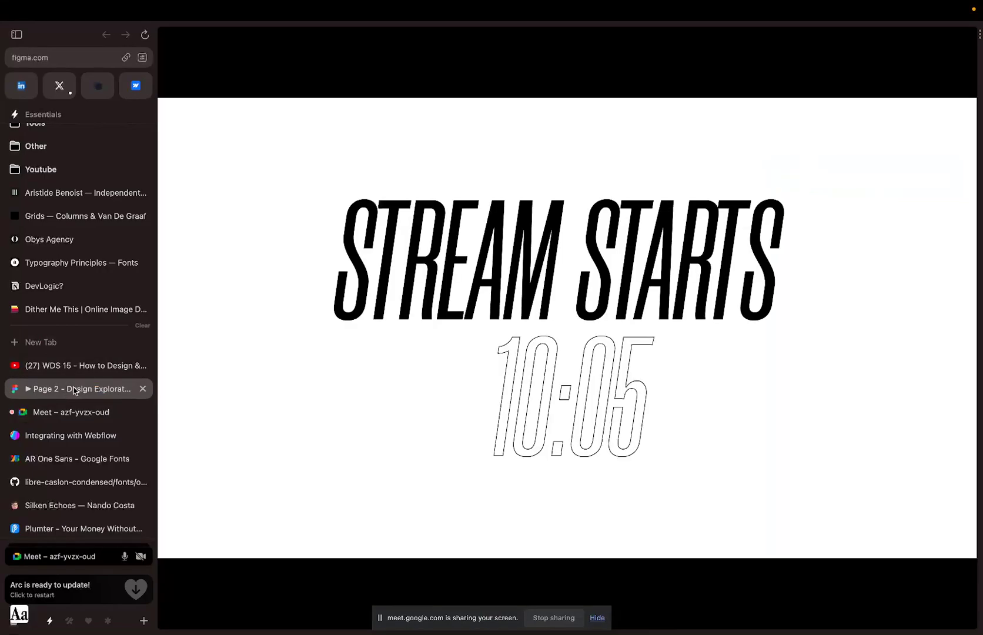
Select the Gallery text and compare it with the reference Gallery heading in Design Exploration
{"action": "key", "text": "super+Tab"}
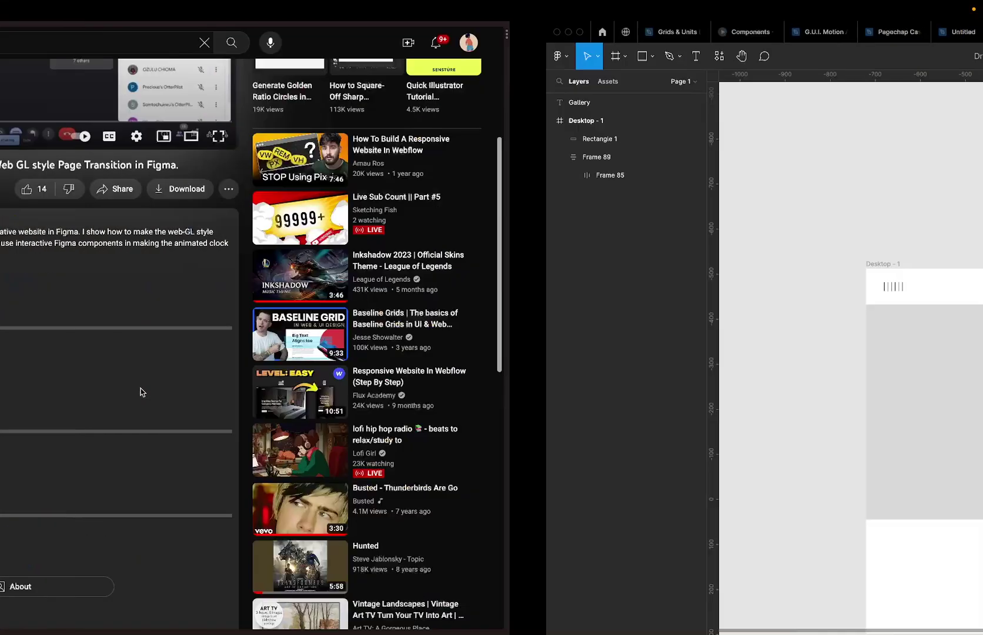
{"action": "left_click", "coordinate": [437, 317]}
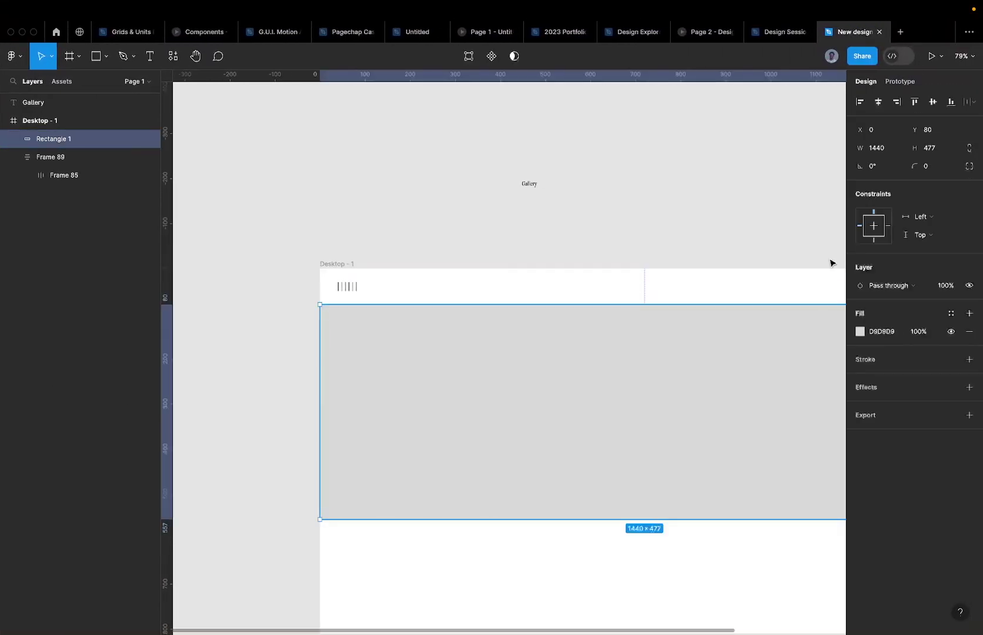
{"action": "left_click", "coordinate": [531, 181]}
{"action": "scroll", "coordinate": [532, 179], "scroll_direction": "up", "scroll_amount": 5}
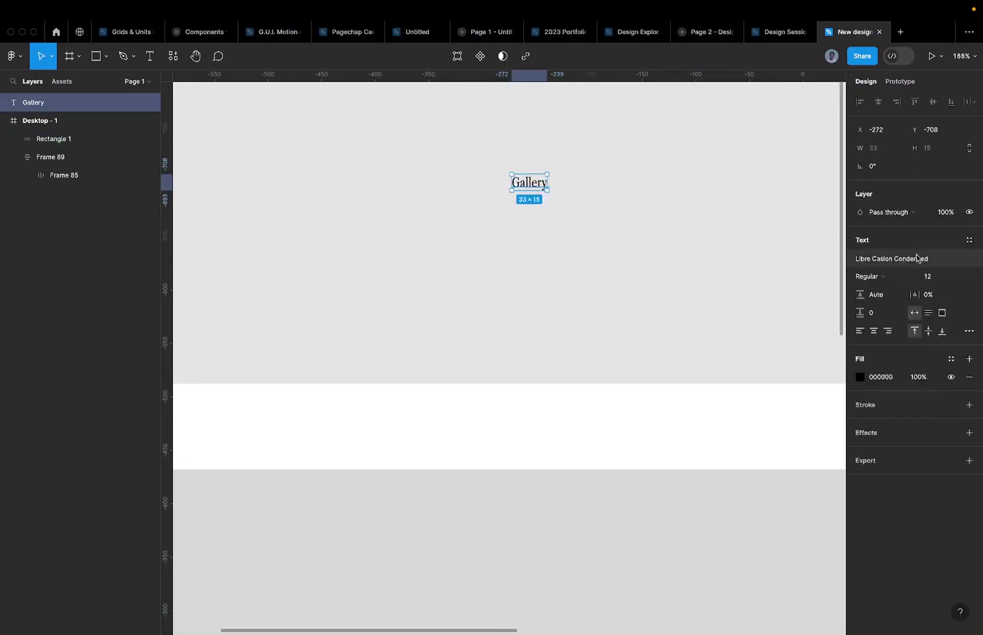
{"action": "left_click", "coordinate": [877, 279]}
{"action": "left_click", "coordinate": [880, 258]}
{"action": "left_click", "coordinate": [881, 258]}
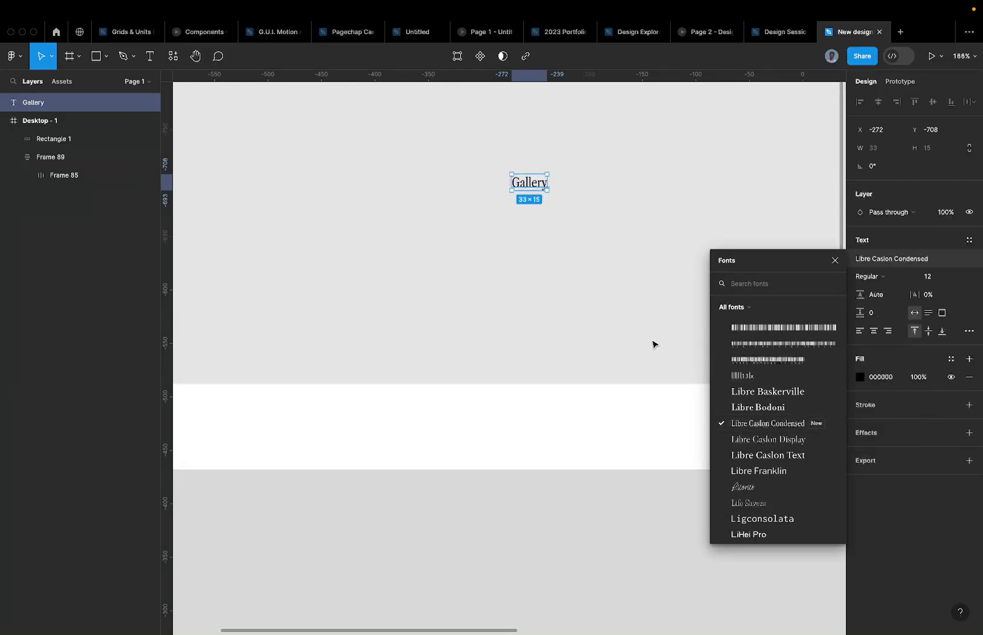
{"action": "left_click", "coordinate": [563, 184]}
{"action": "left_click", "coordinate": [523, 182]}
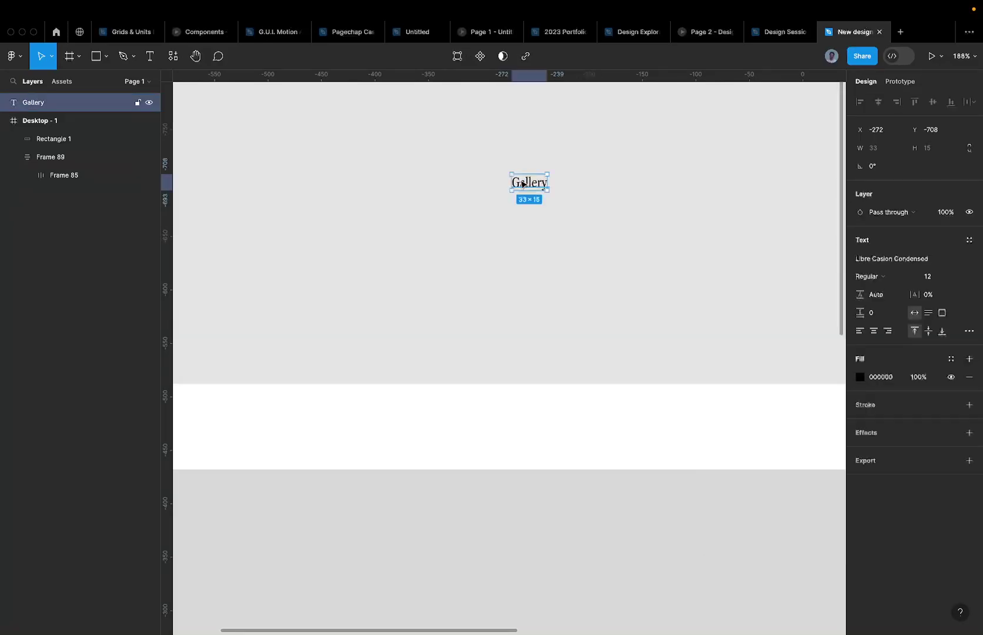
{"action": "scroll", "coordinate": [525, 183], "scroll_direction": "down", "scroll_amount": 5}
{"action": "left_click", "coordinate": [633, 39]}
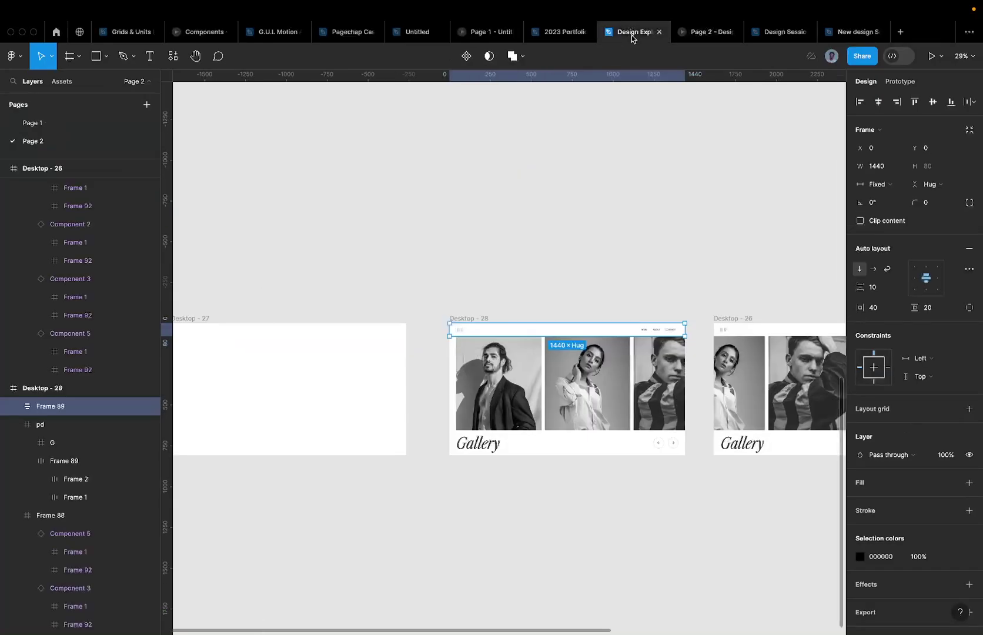
{"action": "left_click", "coordinate": [469, 445]}
{"action": "scroll", "coordinate": [516, 444], "scroll_direction": "up", "scroll_amount": 5}
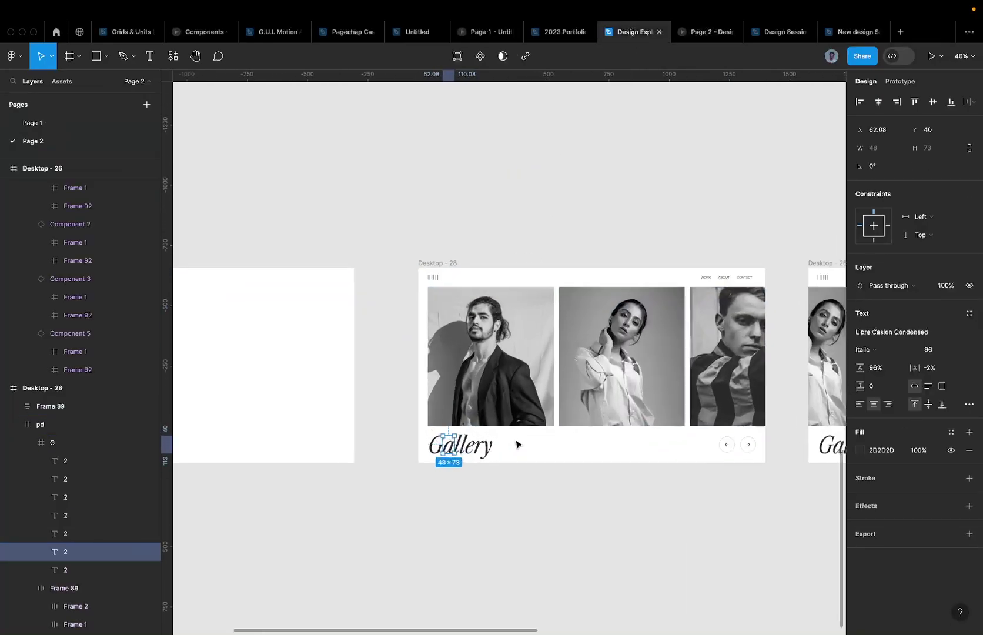
{"action": "left_click", "coordinate": [767, 32]}
{"action": "left_click", "coordinate": [824, 28]}
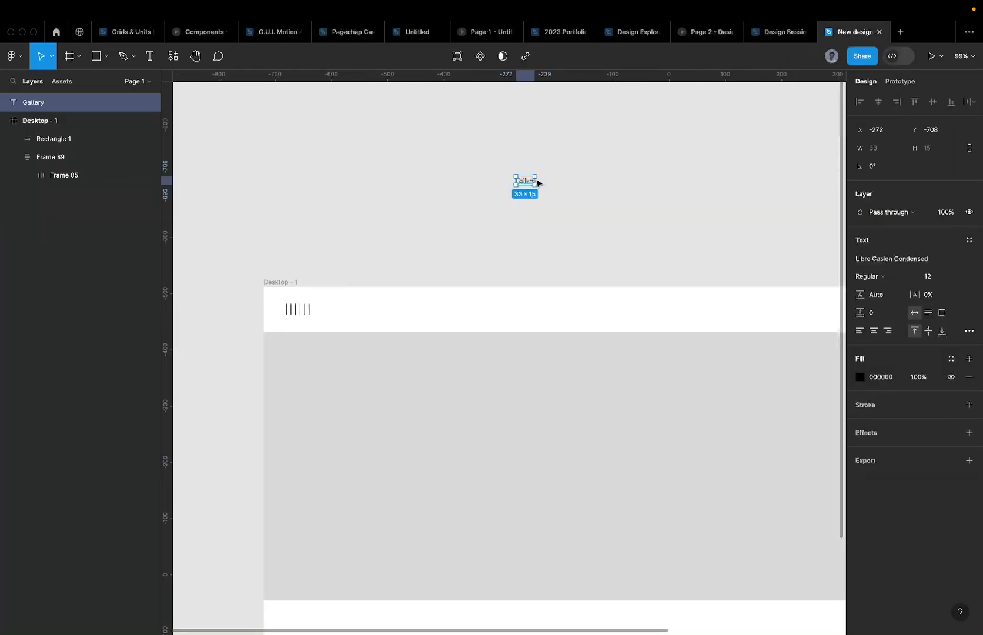
Set the Gallery text's font size to 96
{"action": "left_click", "coordinate": [930, 280]}
{"action": "type", "text": "96"}
{"action": "key", "text": "Return"}
Move Gallery to the bottom-left of Desktop - 1 at X 40, Y 664
{"action": "scroll", "coordinate": [674, 189], "scroll_direction": "down", "scroll_amount": 5}
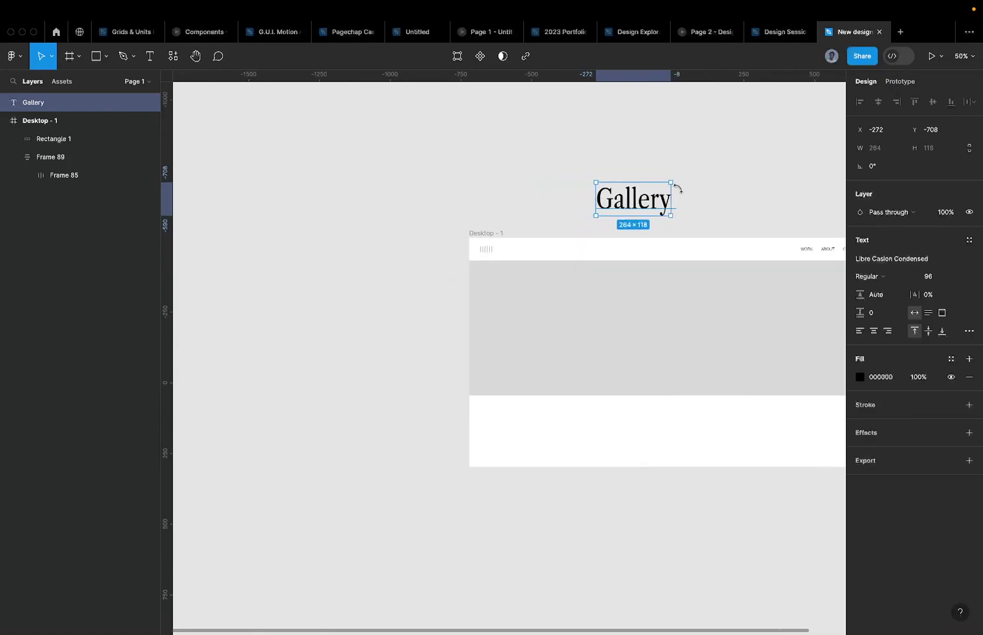
{"action": "left_click_drag", "start_coordinate": [653, 195], "coordinate": [504, 440]}
{"action": "scroll", "coordinate": [540, 437], "scroll_direction": "up", "scroll_amount": 5}
{"action": "scroll", "coordinate": [539, 437], "scroll_direction": "right", "scroll_amount": 3}
{"action": "scroll", "coordinate": [526, 435], "scroll_direction": "right", "scroll_amount": 1}
{"action": "scroll", "coordinate": [504, 440], "scroll_direction": "down", "scroll_amount": 2}
{"action": "scroll", "coordinate": [471, 433], "scroll_direction": "right", "scroll_amount": 3}
{"action": "scroll", "coordinate": [471, 433], "scroll_direction": "down", "scroll_amount": 3}
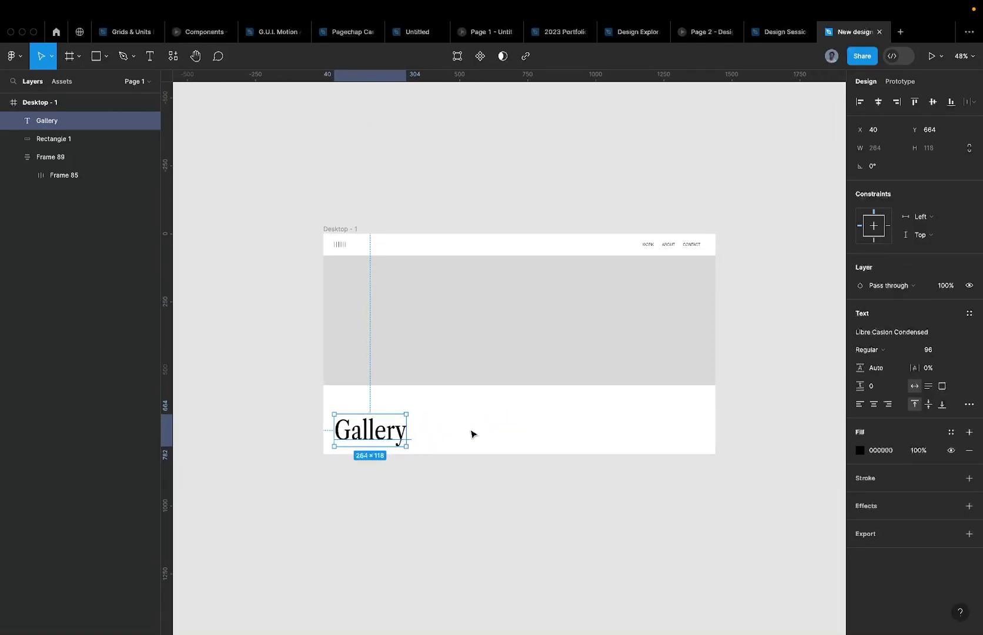
{"action": "left_click", "coordinate": [425, 458]}
{"action": "scroll", "coordinate": [390, 440], "scroll_direction": "up", "scroll_amount": 4}
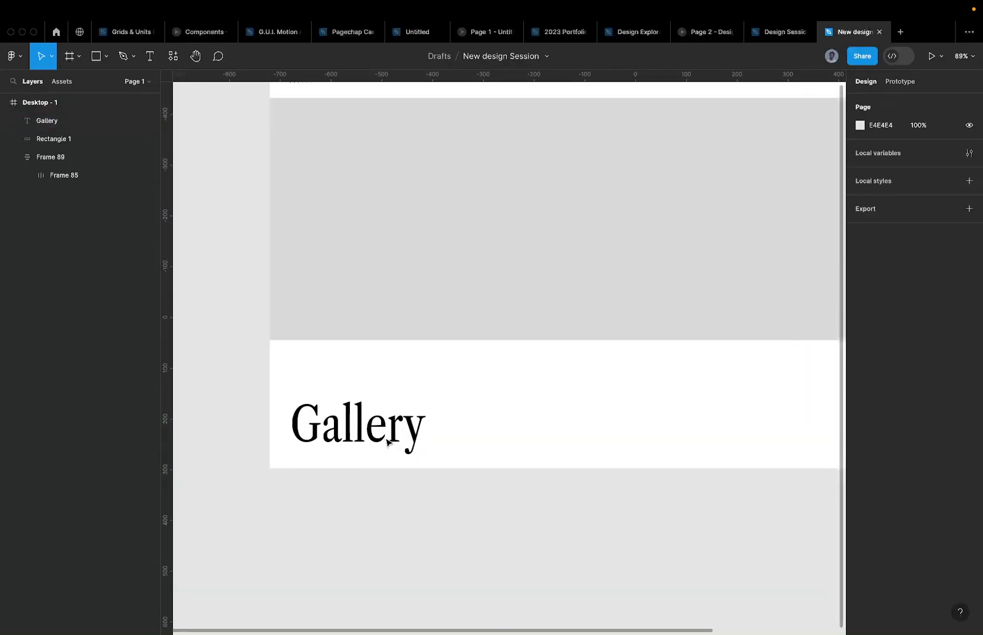
{"action": "left_click", "coordinate": [393, 444]}
{"action": "scroll", "coordinate": [390, 442], "scroll_direction": "down", "scroll_amount": 2}
{"action": "scroll", "coordinate": [388, 442], "scroll_direction": "down", "scroll_amount": 1}
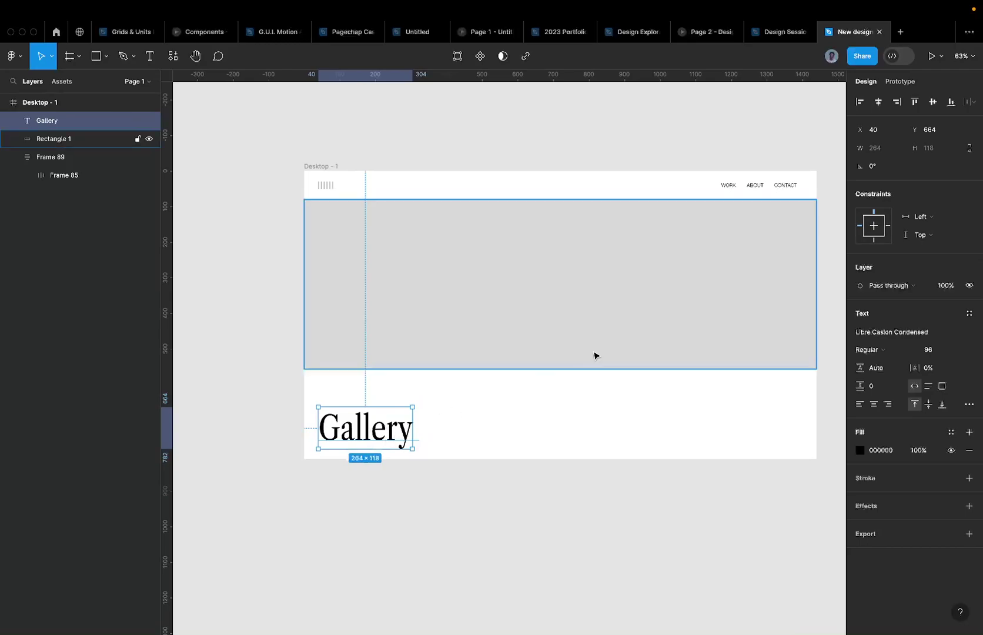
Switch the Gallery heading to Libre Caslon Condensed Italic
{"action": "left_click", "coordinate": [880, 350]}
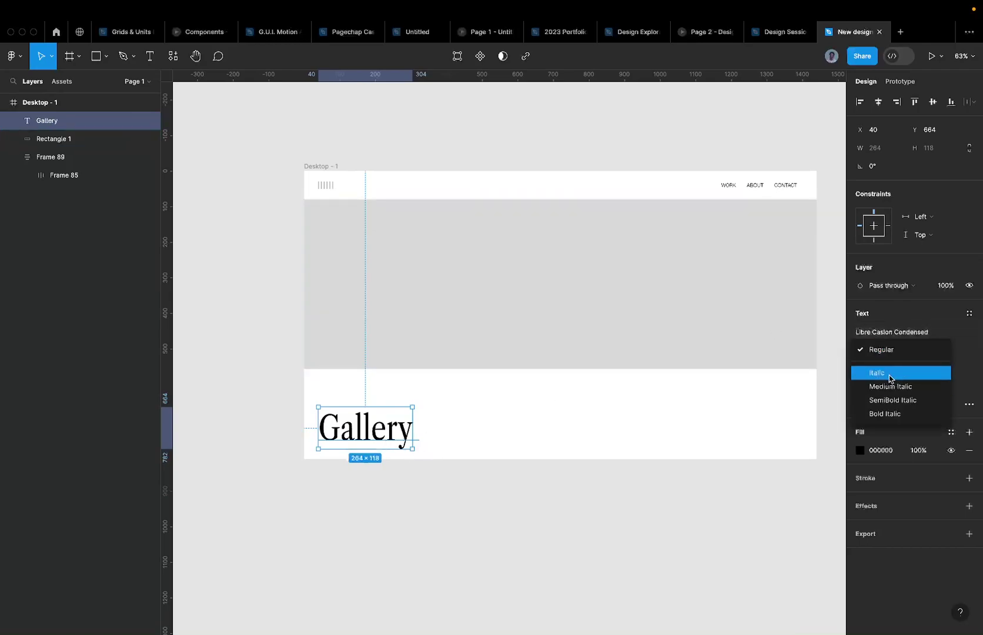
{"action": "left_click", "coordinate": [890, 376]}
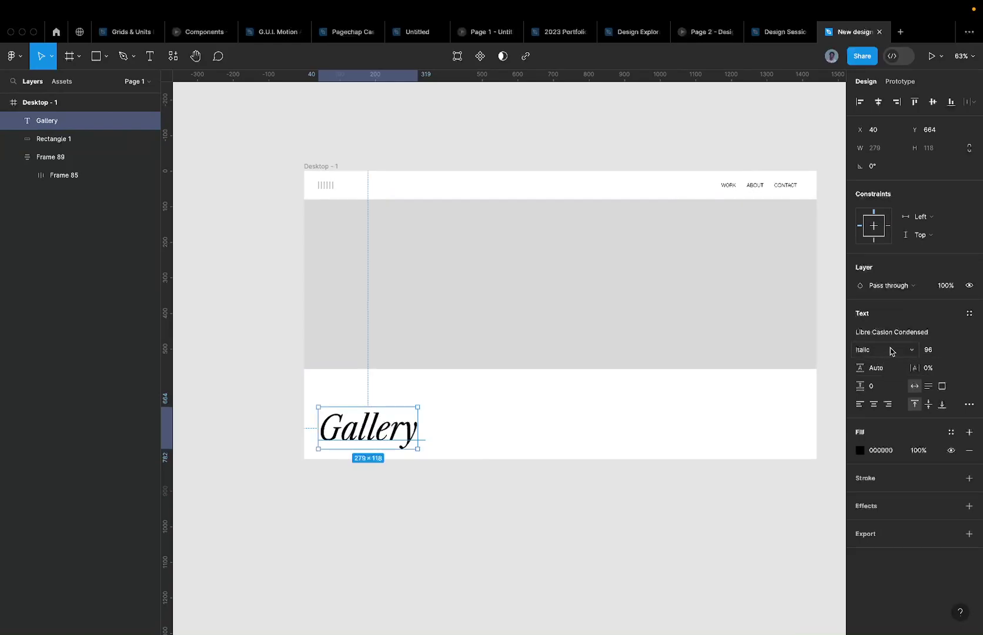
{"action": "left_click", "coordinate": [891, 351]}
{"action": "left_click", "coordinate": [891, 348]}
{"action": "scroll", "coordinate": [526, 458], "scroll_direction": "up", "scroll_amount": 5}
{"action": "left_click", "coordinate": [445, 428]}
{"action": "left_click", "coordinate": [341, 423]}
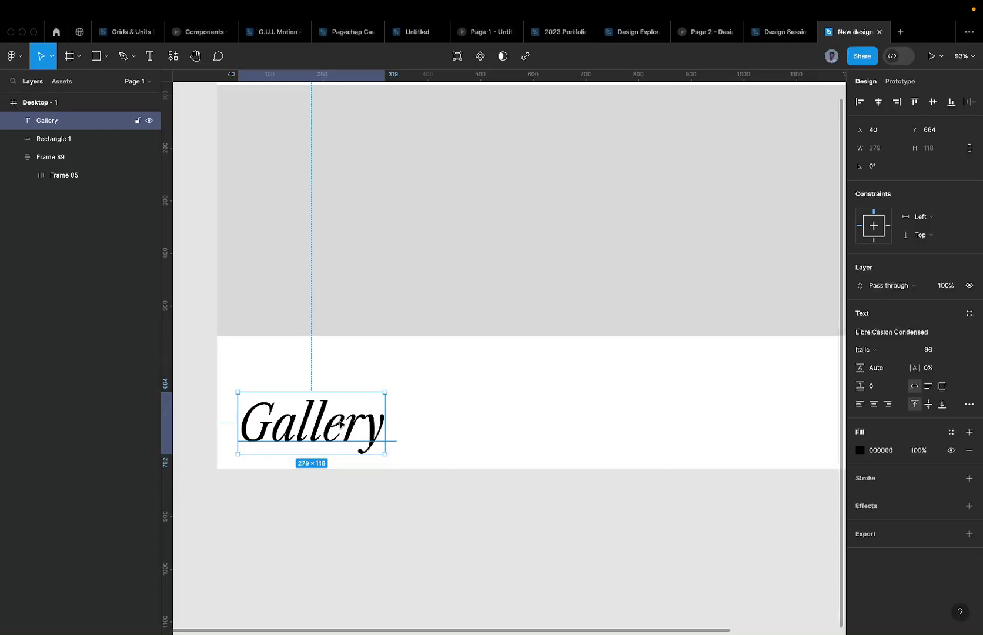
{"action": "left_click", "coordinate": [946, 369]}
{"action": "type", "text": "-2"}
{"action": "key", "text": "Return"}
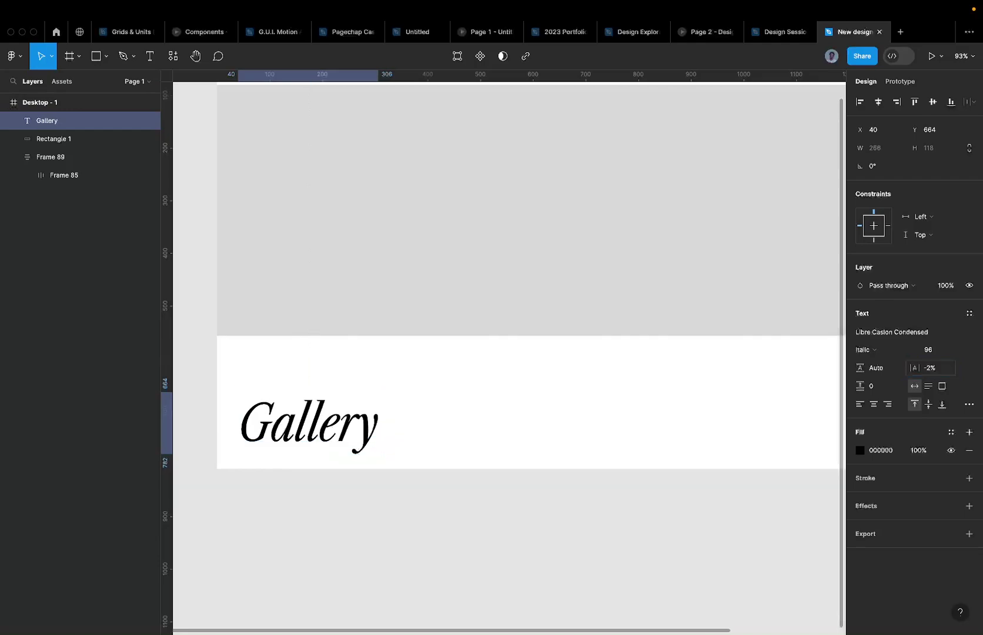
{"action": "left_click", "coordinate": [499, 441]}
{"action": "left_click", "coordinate": [310, 436]}
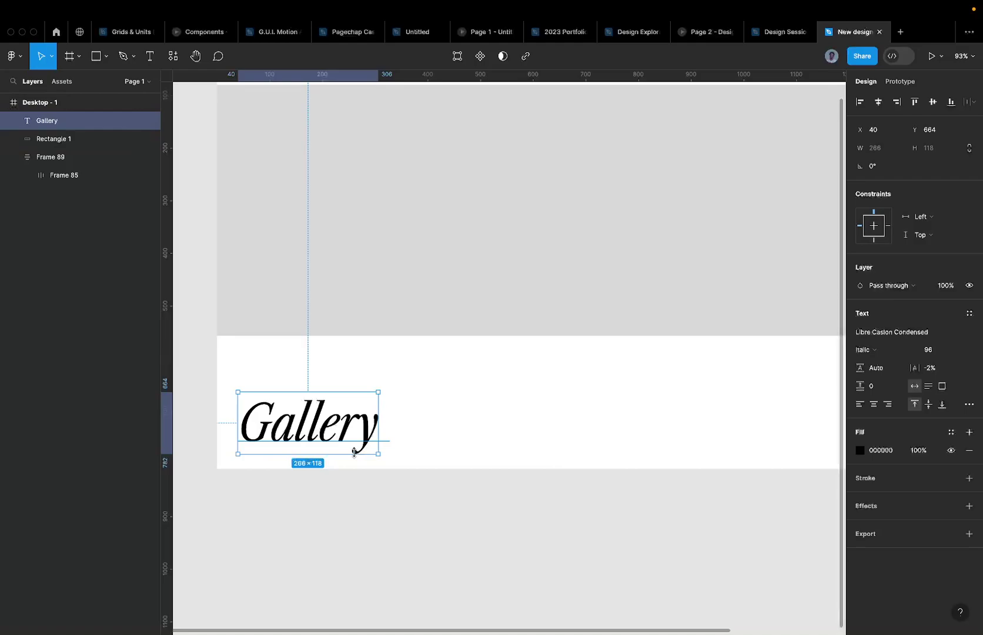
{"action": "left_click", "coordinate": [436, 438]}
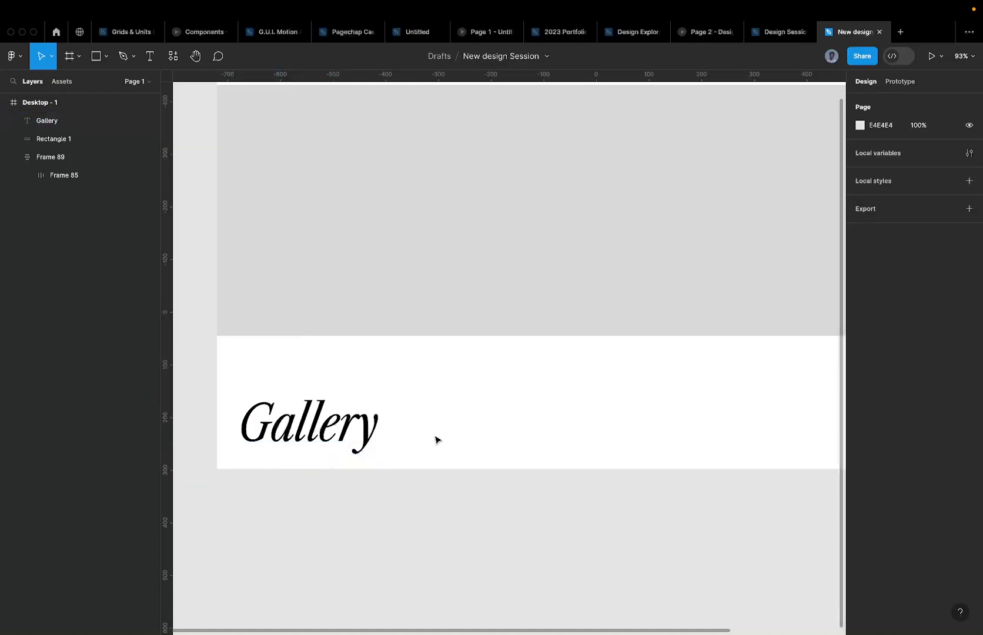
{"action": "left_click", "coordinate": [350, 426]}
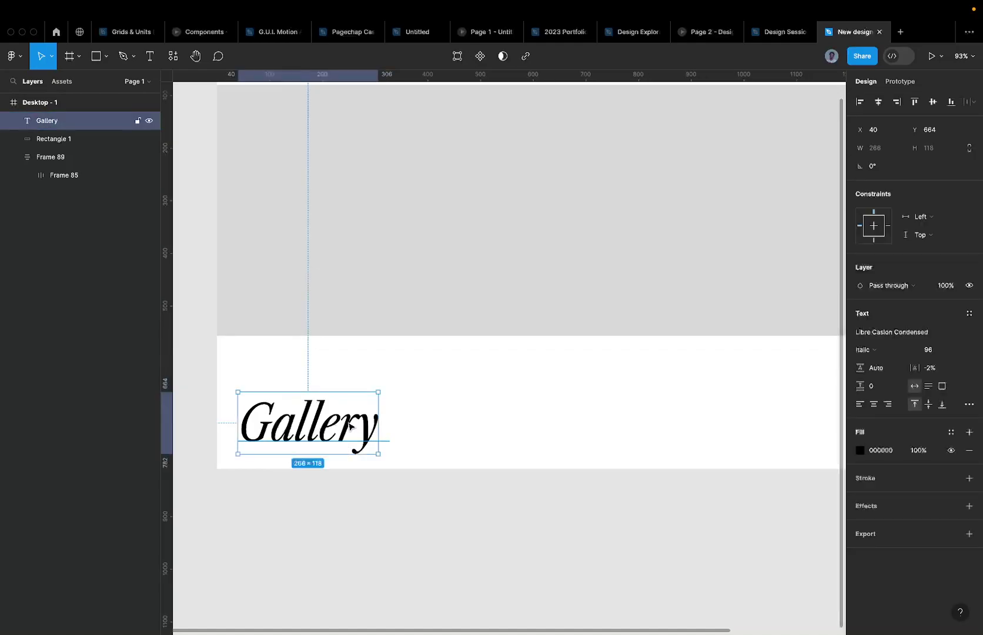
{"action": "scroll", "coordinate": [349, 427], "scroll_direction": "up", "scroll_amount": 5}
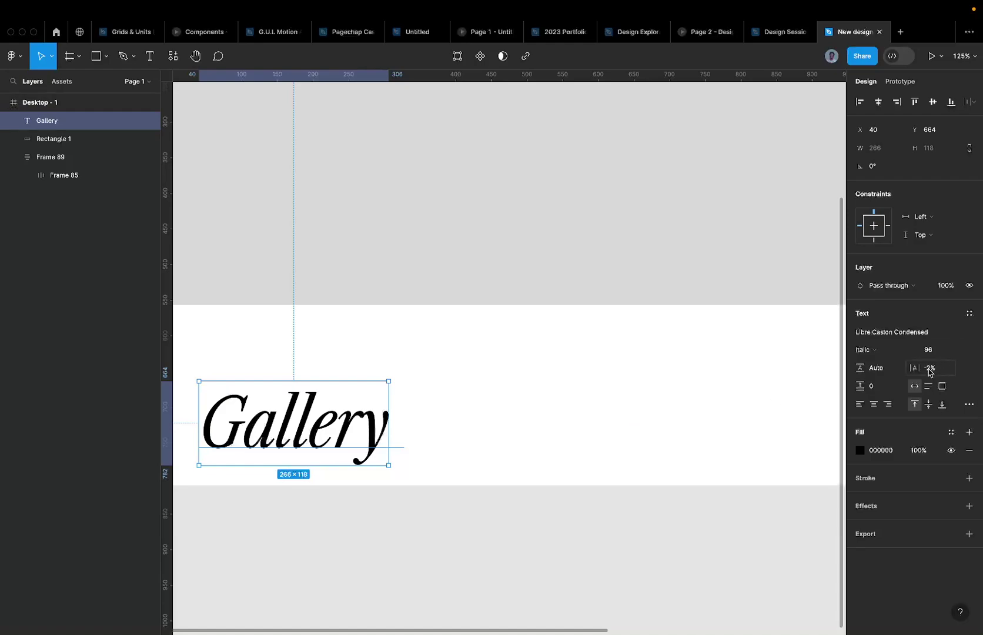
{"action": "left_click", "coordinate": [877, 368]}
{"action": "left_click", "coordinate": [705, 406]}
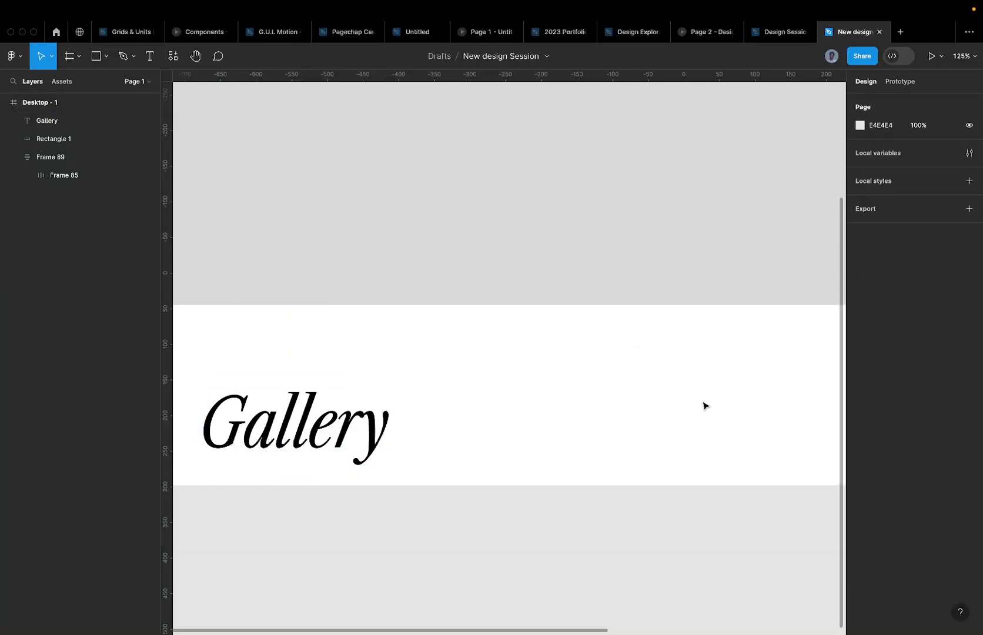
{"action": "left_click", "coordinate": [337, 412]}
{"action": "scroll", "coordinate": [338, 413], "scroll_direction": "down", "scroll_amount": 3}
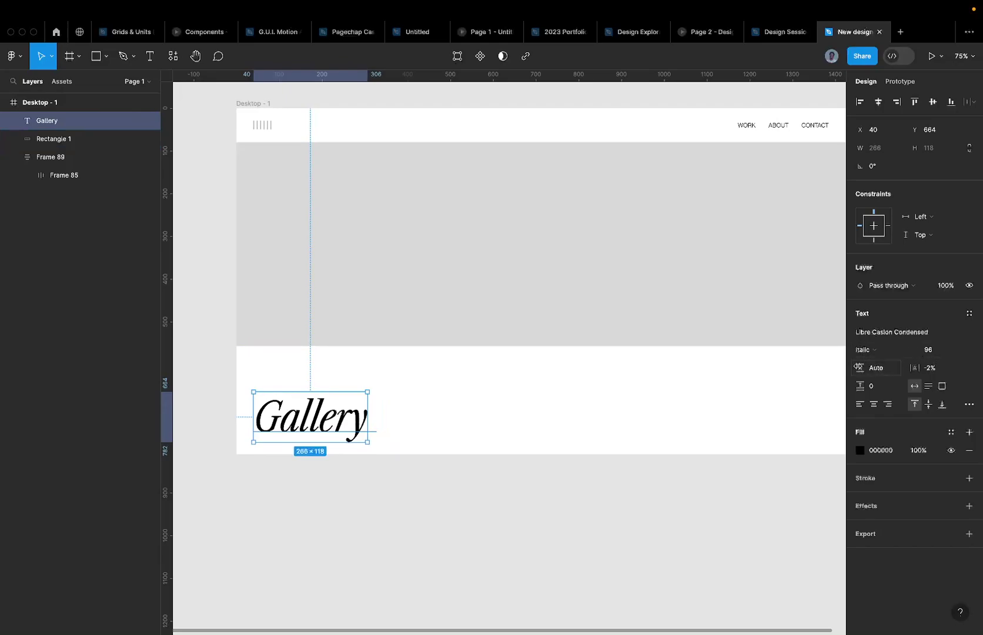
Open the Gallery heading's advanced type settings, then reselect the heading
{"action": "left_click", "coordinate": [969, 405]}
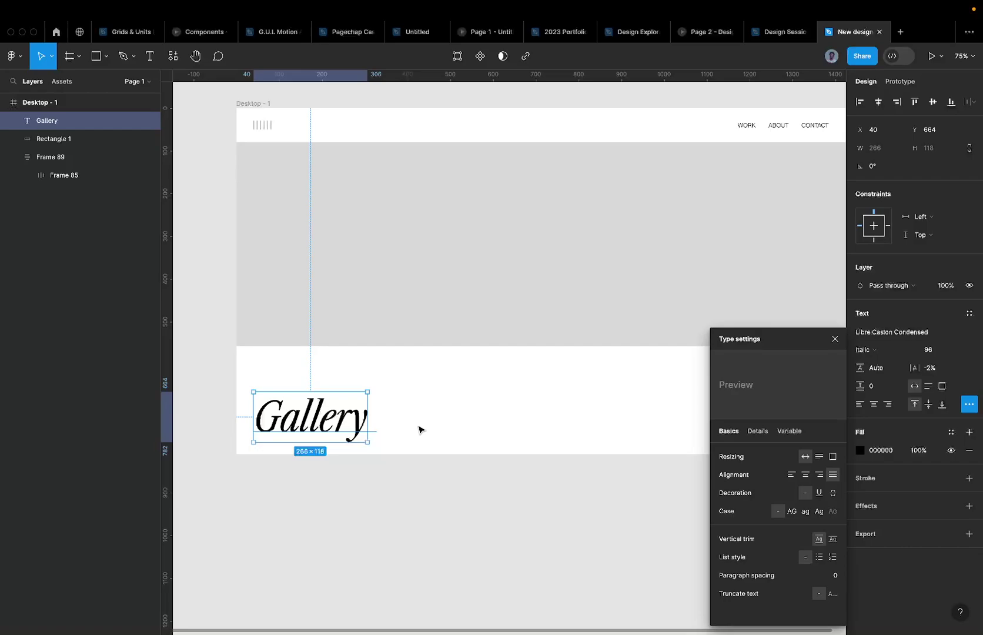
{"action": "scroll", "coordinate": [321, 435], "scroll_direction": "up", "scroll_amount": 5}
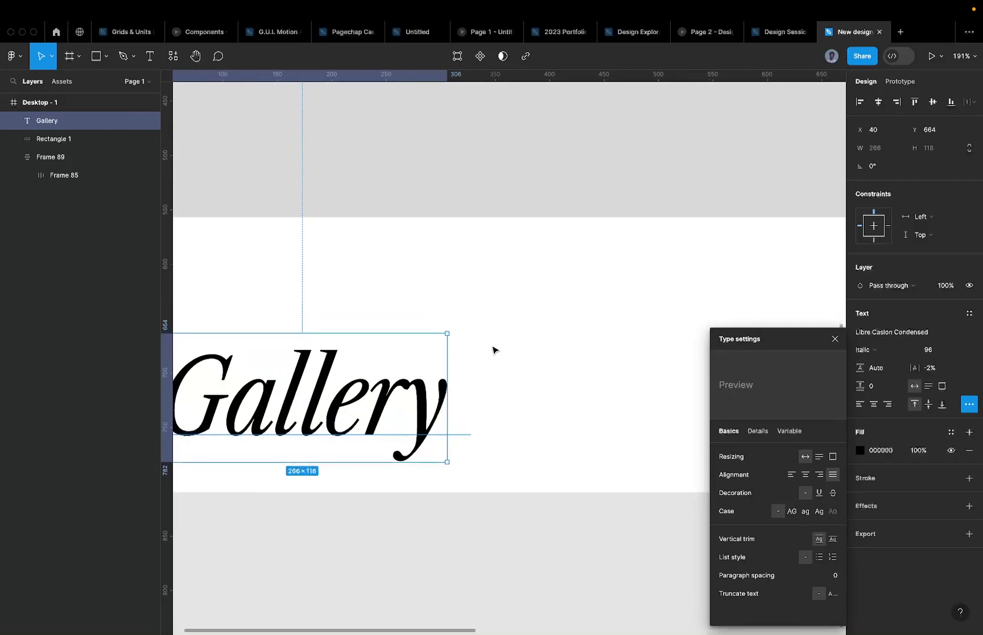
{"action": "left_click", "coordinate": [494, 348]}
{"action": "scroll", "coordinate": [494, 350], "scroll_direction": "down", "scroll_amount": 5}
{"action": "left_click", "coordinate": [406, 383]}
{"action": "scroll", "coordinate": [407, 381], "scroll_direction": "up", "scroll_amount": 3}
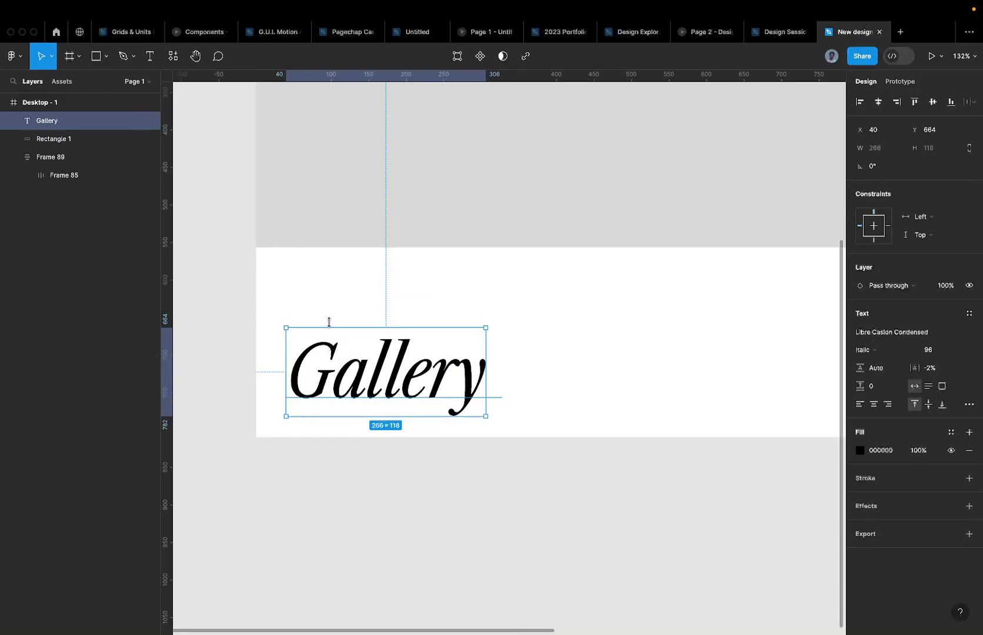
{"action": "scroll", "coordinate": [294, 335], "scroll_direction": "up", "scroll_amount": 3}
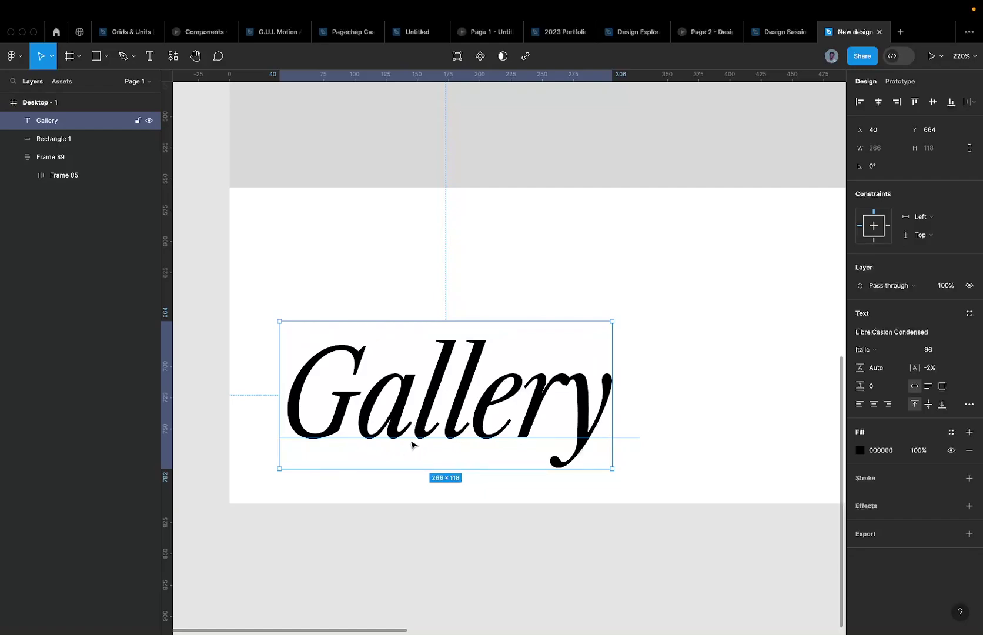
{"action": "scroll", "coordinate": [381, 435], "scroll_direction": "up", "scroll_amount": 3}
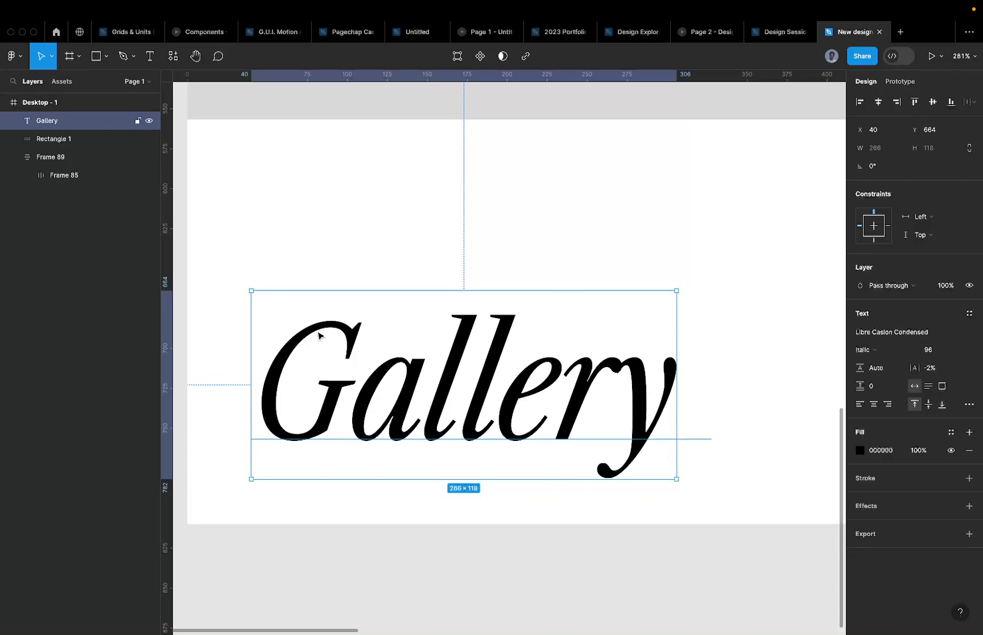
Edit the heading text, removing stray characters so it still reads 'Gallery'
{"action": "double_click", "coordinate": [381, 442]}
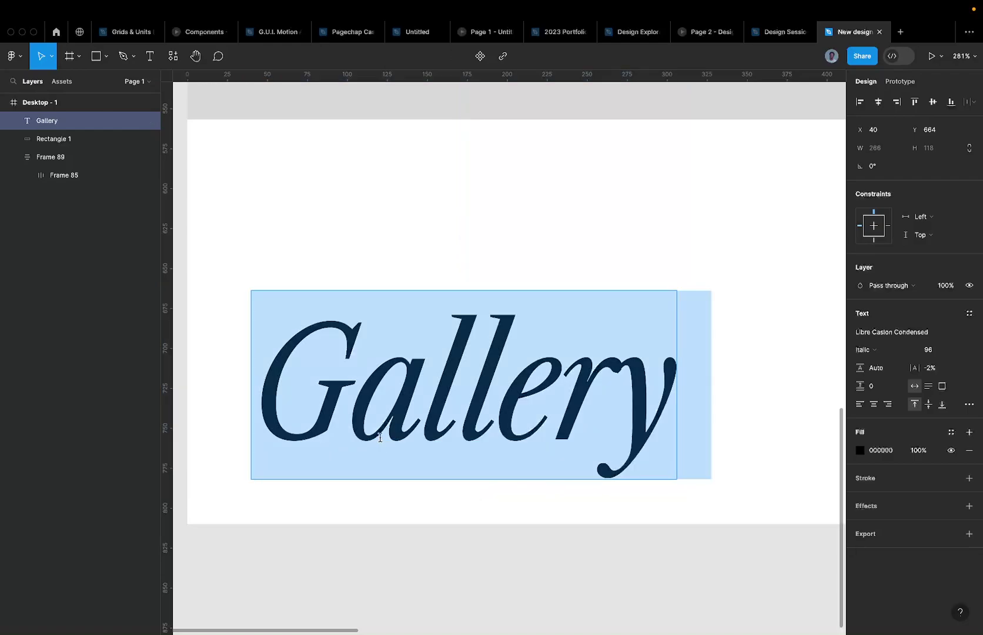
{"action": "key", "text": "Right"}
{"action": "type", "text": "sdsdsz"}
{"action": "key", "text": "BackSpace"}
{"action": "key", "text": "BackSpace"}
{"action": "key", "text": "BackSpace"}
{"action": "key", "text": "BackSpace"}
{"action": "key", "text": "BackSpace"}
{"action": "key", "text": "BackSpace"}
{"action": "key", "text": "BackSpace"}
{"action": "key", "text": "ctrl+a"}
{"action": "key", "text": "Escape"}
{"action": "scroll", "coordinate": [583, 218], "scroll_direction": "down", "scroll_amount": 3}
{"action": "scroll", "coordinate": [584, 215], "scroll_direction": "right", "scroll_amount": 2}
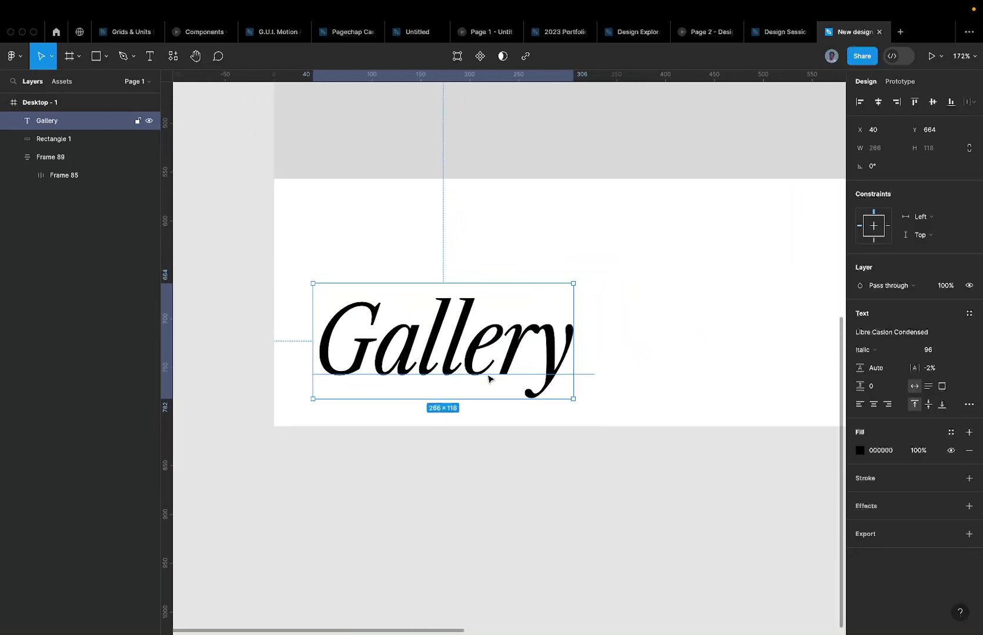
{"action": "scroll", "coordinate": [350, 381], "scroll_direction": "up", "scroll_amount": 1}
{"action": "scroll", "coordinate": [351, 384], "scroll_direction": "up", "scroll_amount": 5}
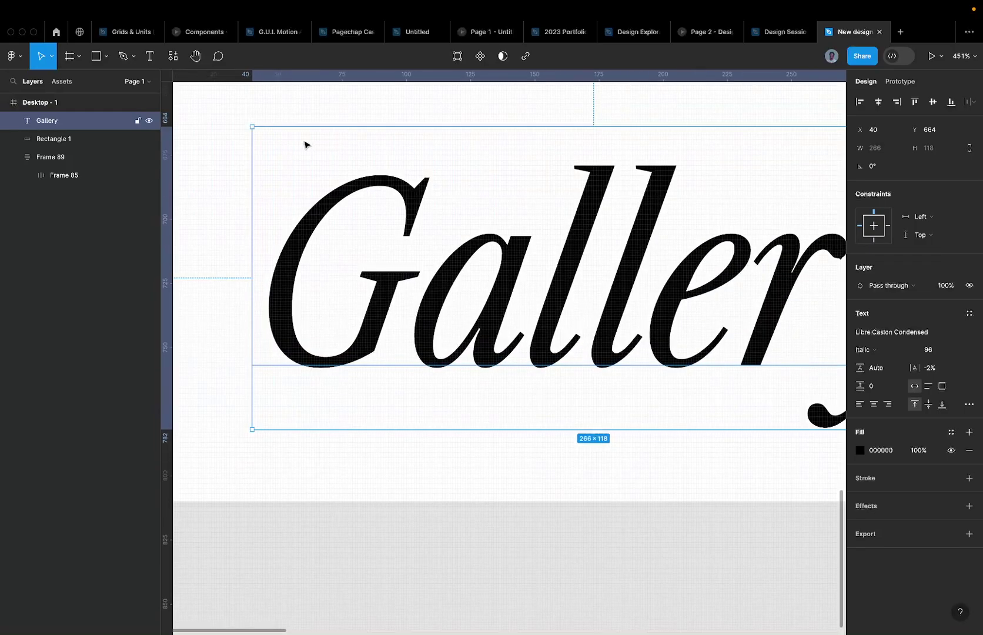
{"action": "scroll", "coordinate": [304, 144], "scroll_direction": "right", "scroll_amount": 2}
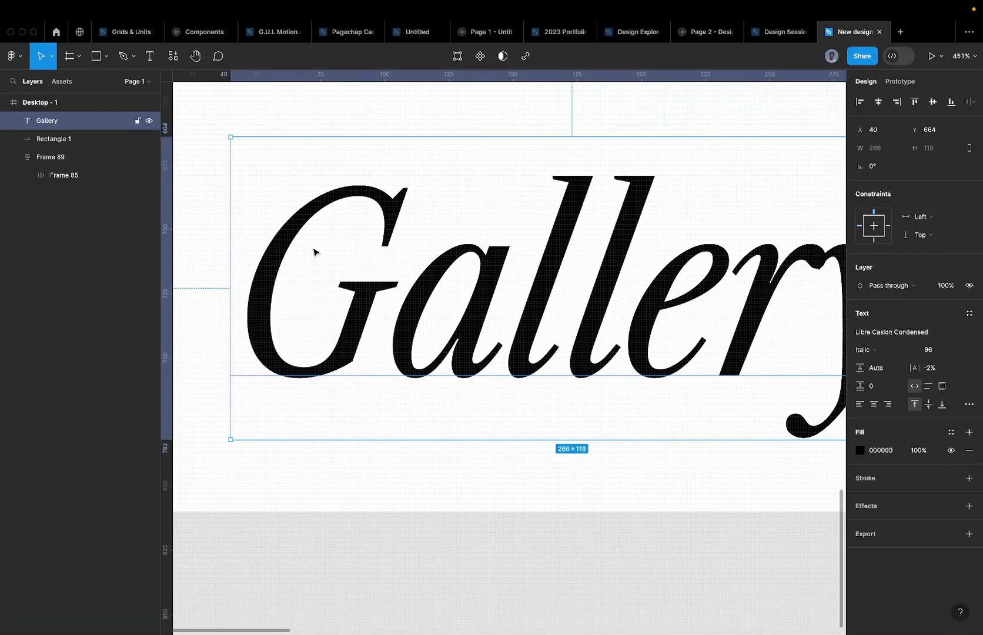
{"action": "scroll", "coordinate": [295, 252], "scroll_direction": "down", "scroll_amount": 5}
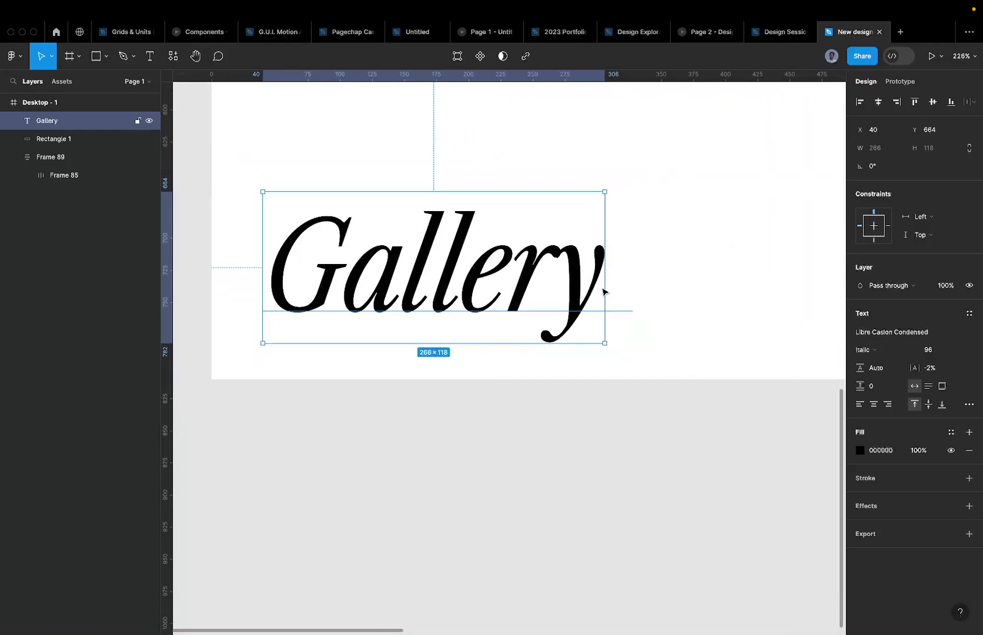
Set Gallery's vertical trim to cap height to baseline, shrinking it to 266×73
{"action": "left_click", "coordinate": [969, 404]}
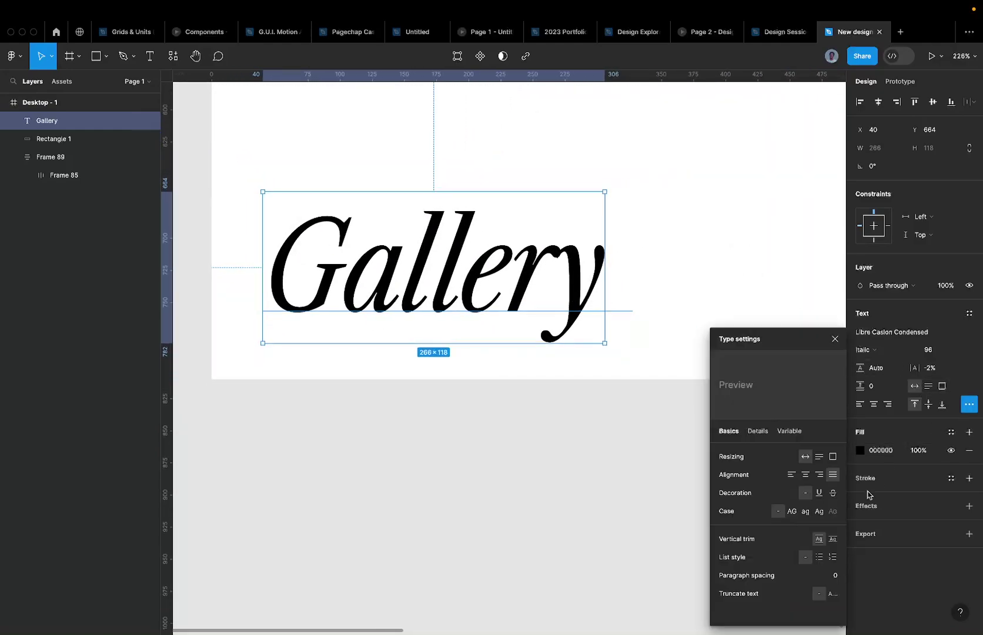
{"action": "left_click", "coordinate": [833, 541]}
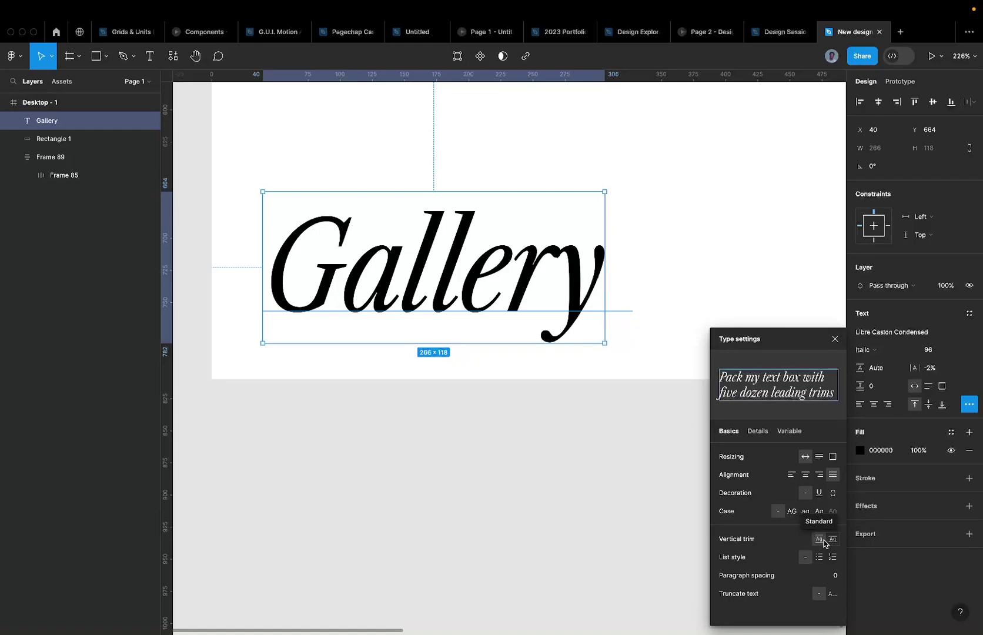
{"action": "left_click", "coordinate": [683, 275]}
{"action": "left_click", "coordinate": [575, 262]}
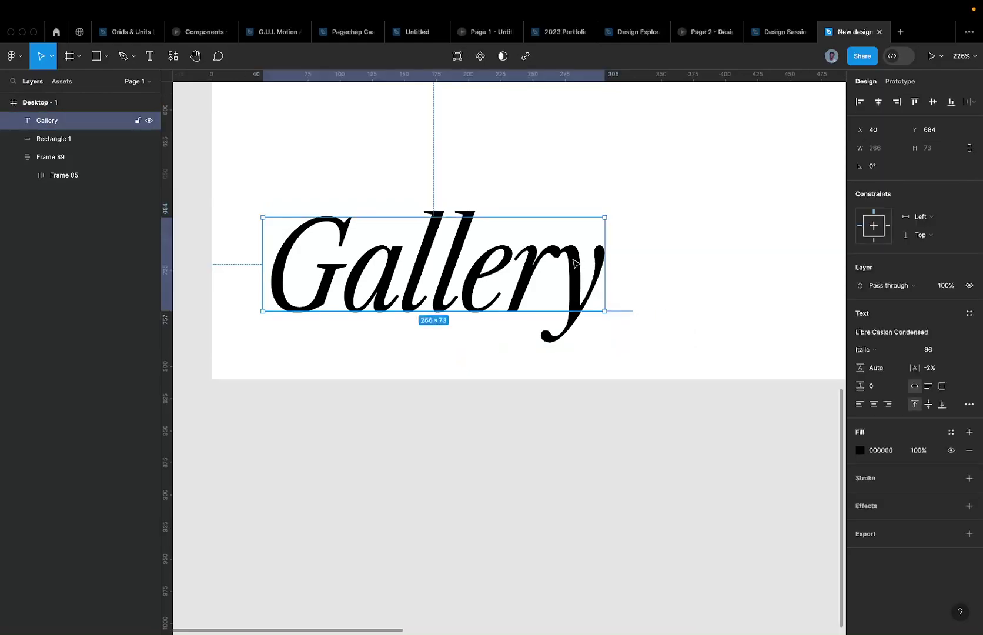
{"action": "scroll", "coordinate": [575, 263], "scroll_direction": "down", "scroll_amount": 5}
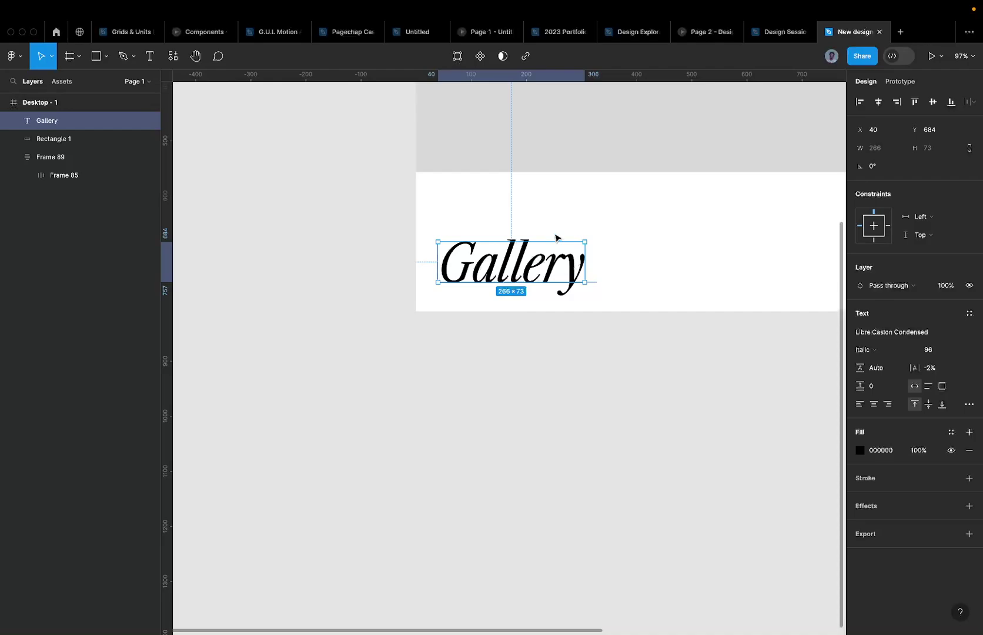
{"action": "scroll", "coordinate": [556, 237], "scroll_direction": "right", "scroll_amount": 2}
{"action": "scroll", "coordinate": [556, 238], "scroll_direction": "down", "scroll_amount": 3}
View the Page 2 Gallery prototype and advance its carousel by one image
{"action": "left_click", "coordinate": [459, 214]}
{"action": "left_click", "coordinate": [135, 120]}
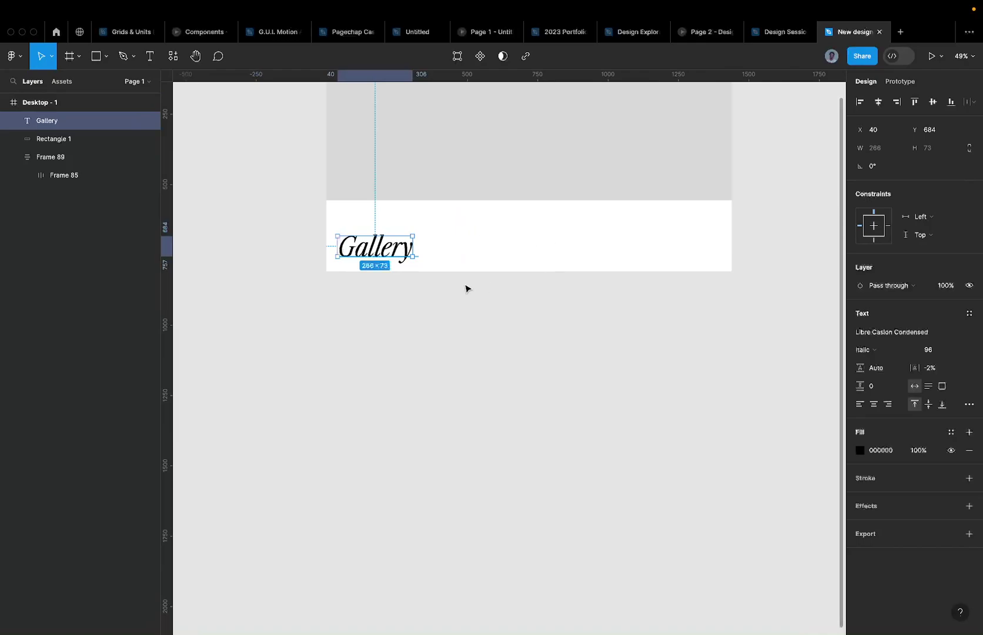
{"action": "left_click", "coordinate": [503, 246]}
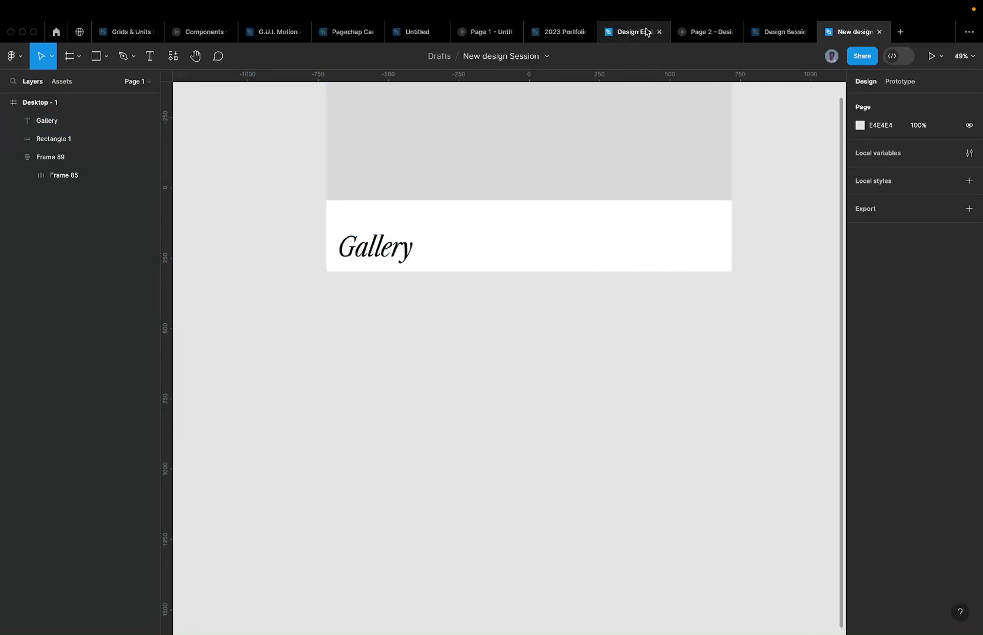
{"action": "left_click", "coordinate": [693, 31]}
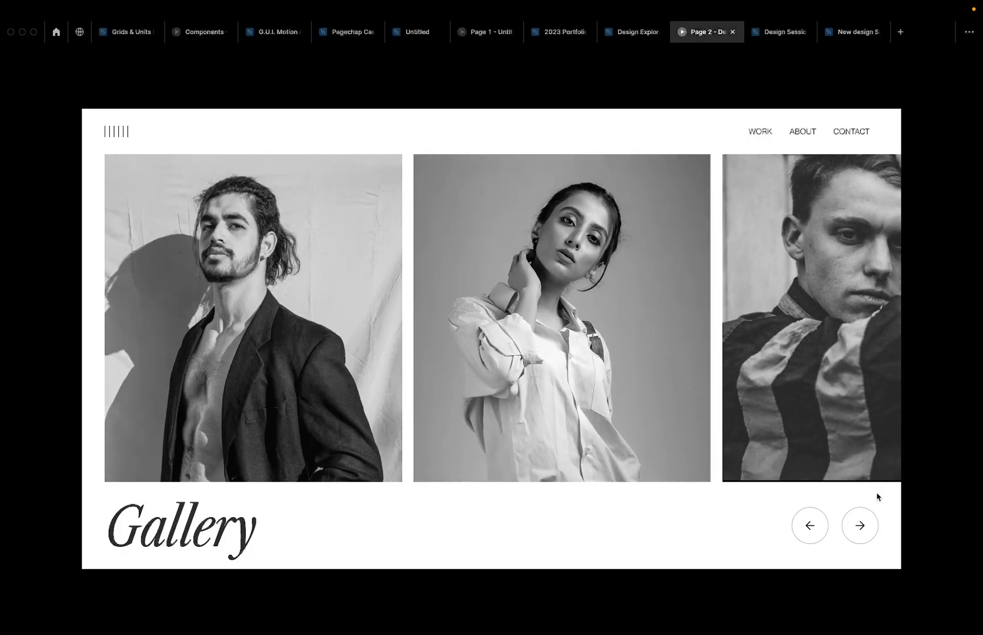
{"action": "left_click", "coordinate": [859, 524]}
Close the Design Session file to return to New design Session
{"action": "left_click", "coordinate": [770, 32]}
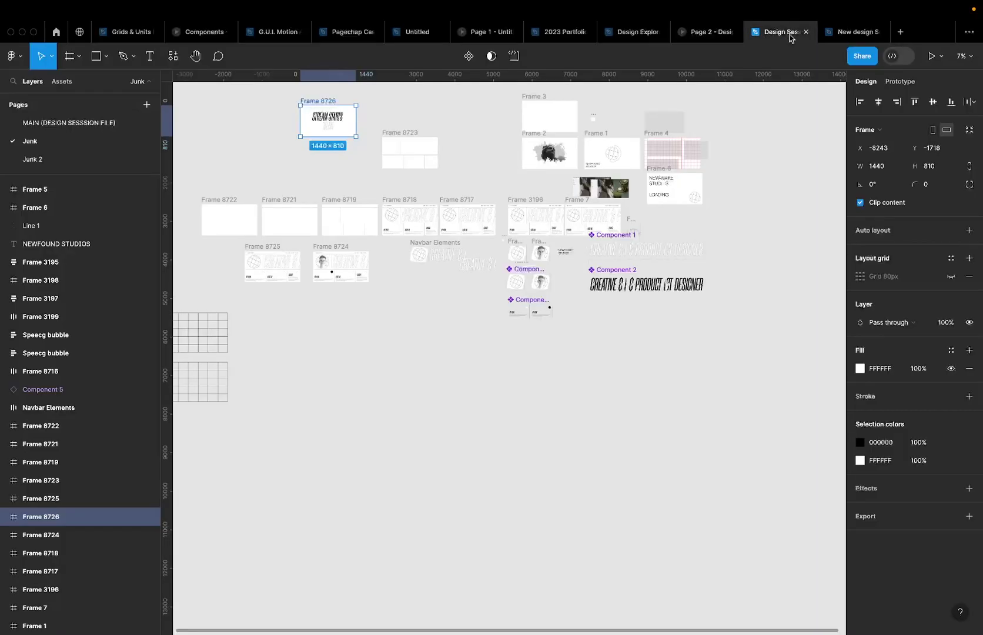
{"action": "left_click", "coordinate": [805, 31]}
{"action": "scroll", "coordinate": [562, 218], "scroll_direction": "up", "scroll_amount": 3}
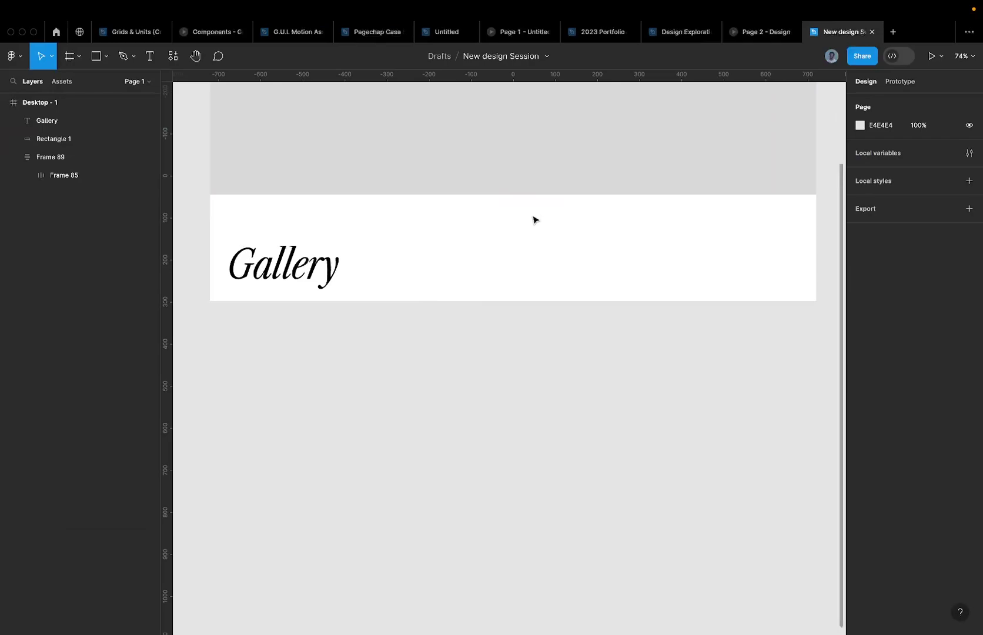
Find and launch the Lucide Icons plugin from the resources library
{"action": "left_click", "coordinate": [176, 58]}
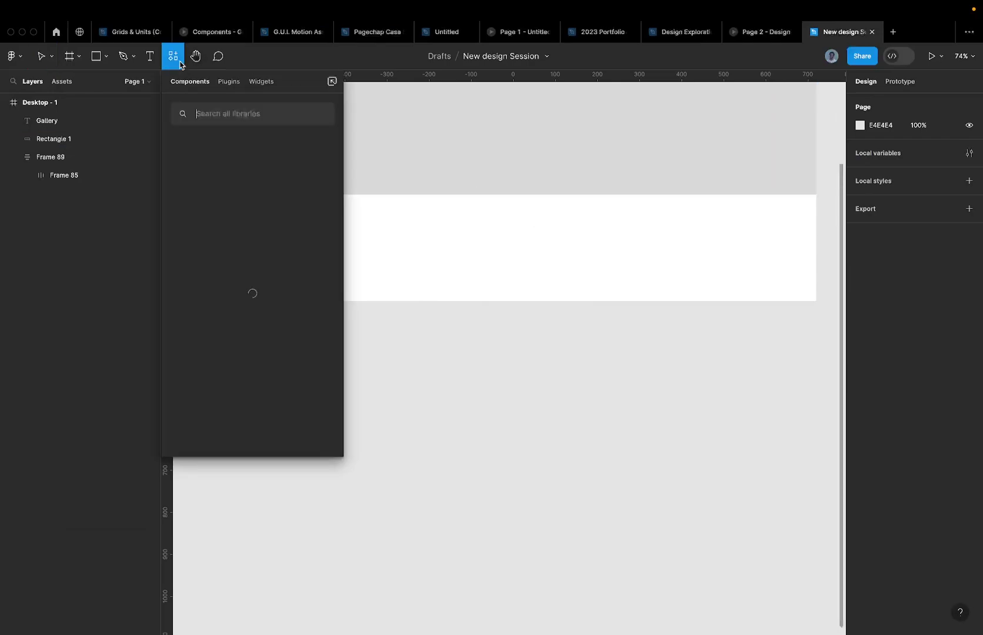
{"action": "left_click", "coordinate": [228, 81]}
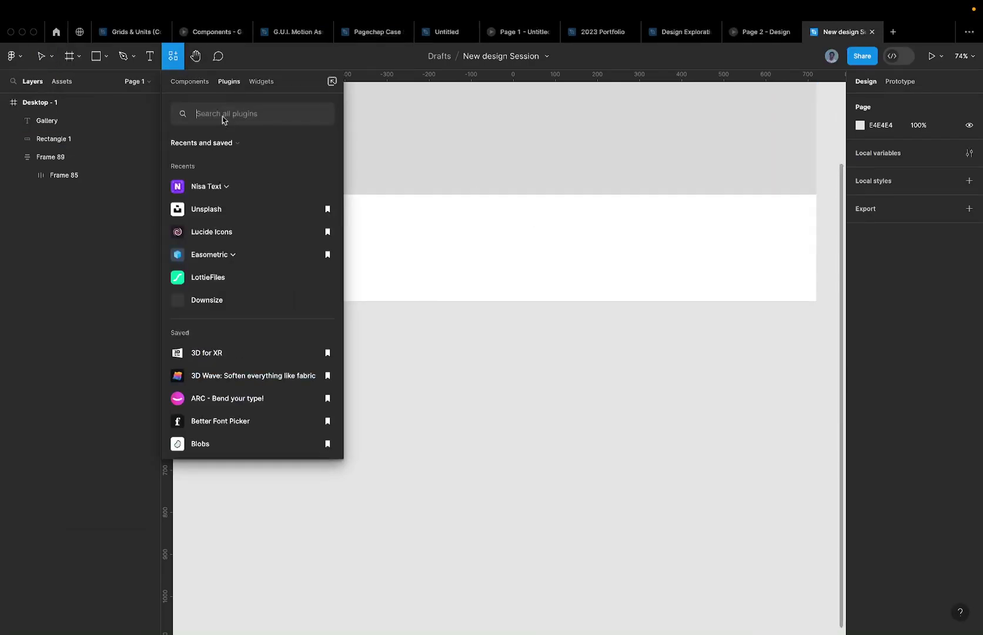
{"action": "type", "text": "lucide"}
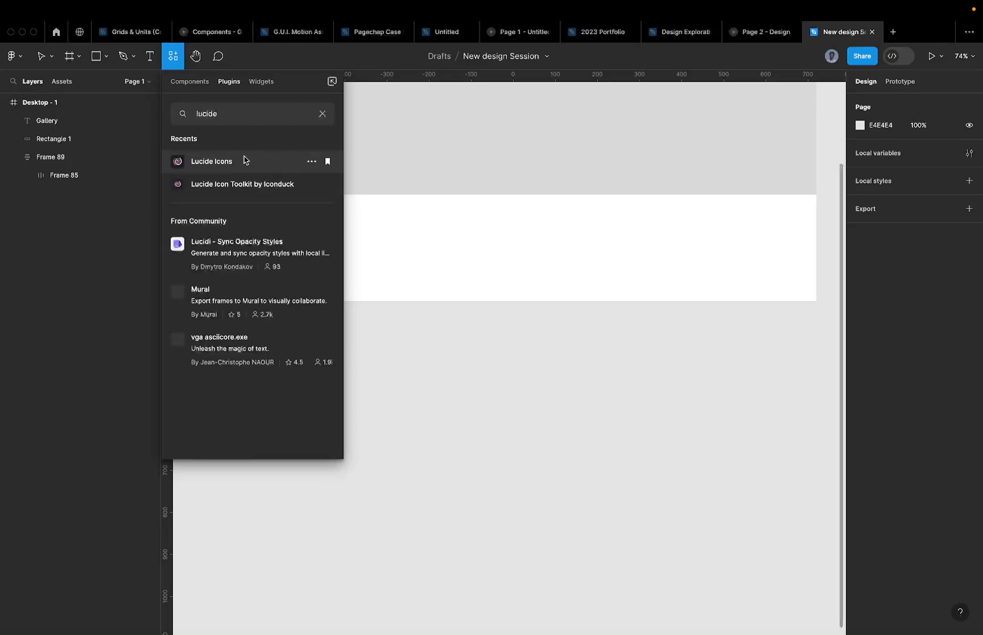
{"action": "left_click", "coordinate": [245, 160]}
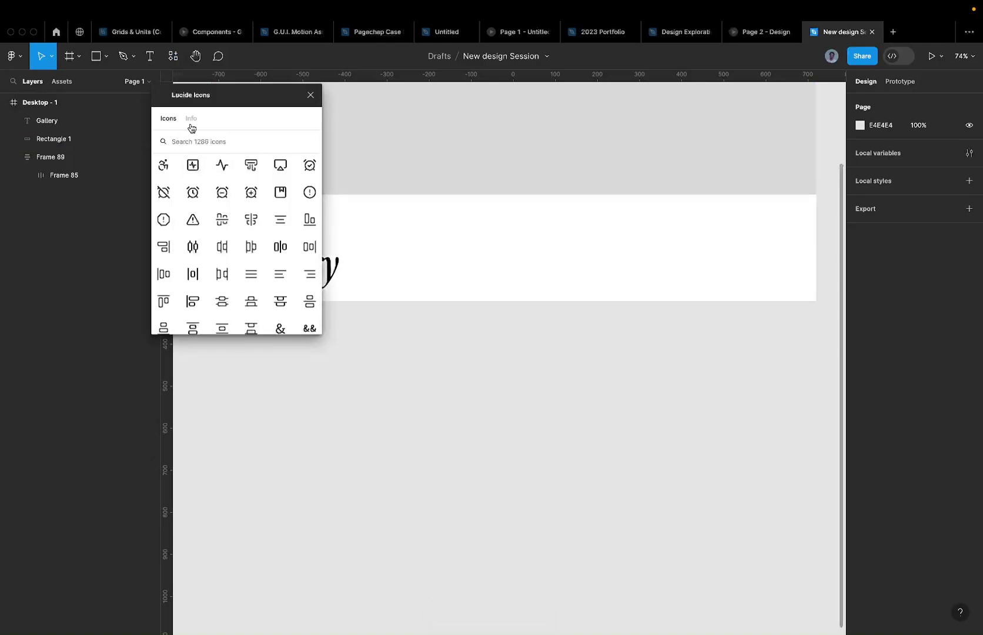
Insert the arrow-right and arrow-left icons onto the canvas and close the plugin
{"action": "type", "text": "arro"}
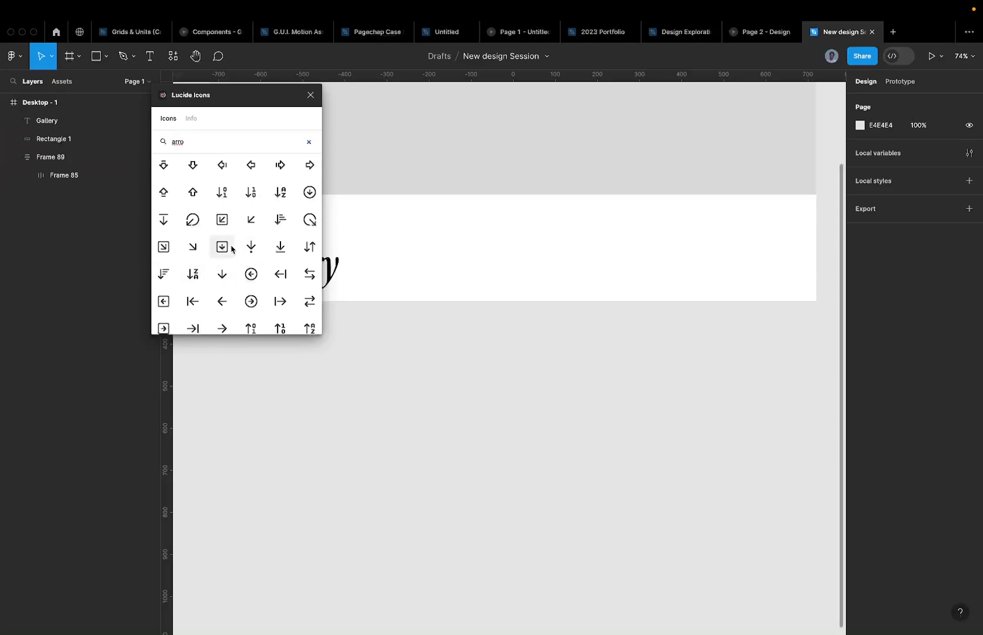
{"action": "scroll", "coordinate": [223, 313], "scroll_direction": "down", "scroll_amount": 1}
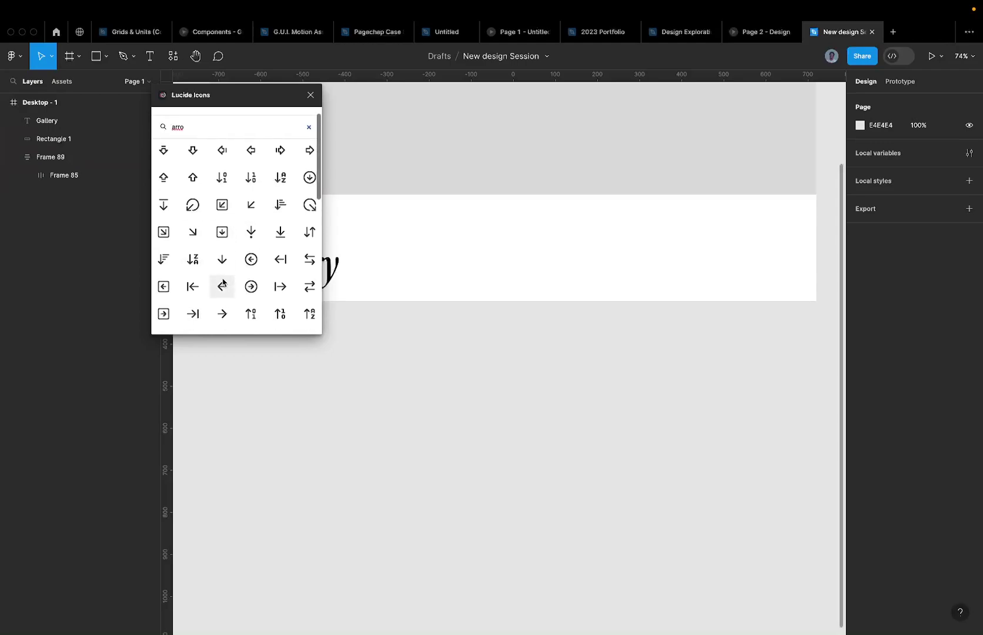
{"action": "left_click", "coordinate": [222, 312]}
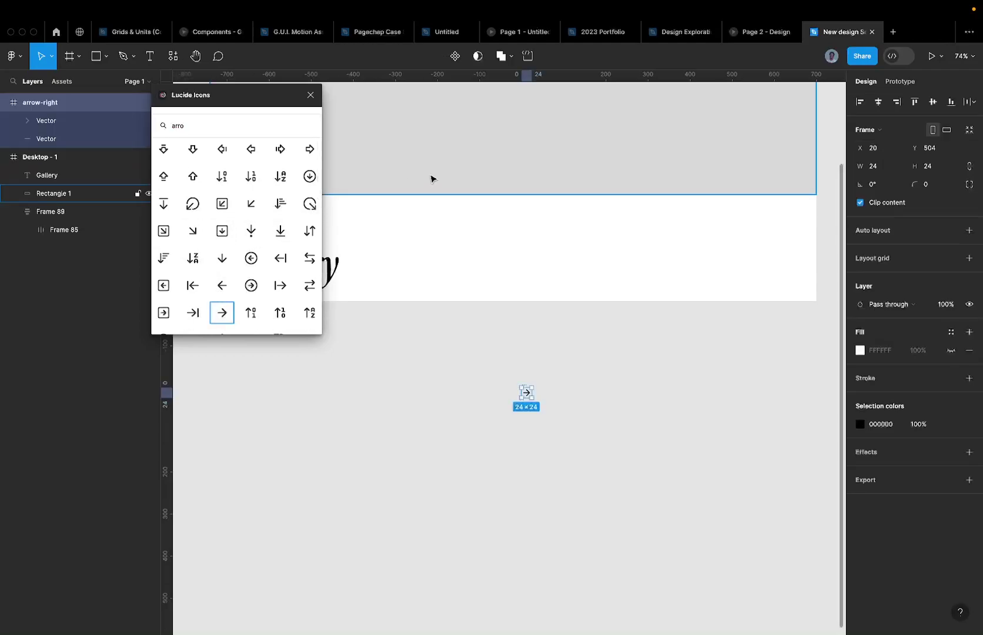
{"action": "left_click", "coordinate": [479, 381]}
{"action": "left_click", "coordinate": [221, 285]}
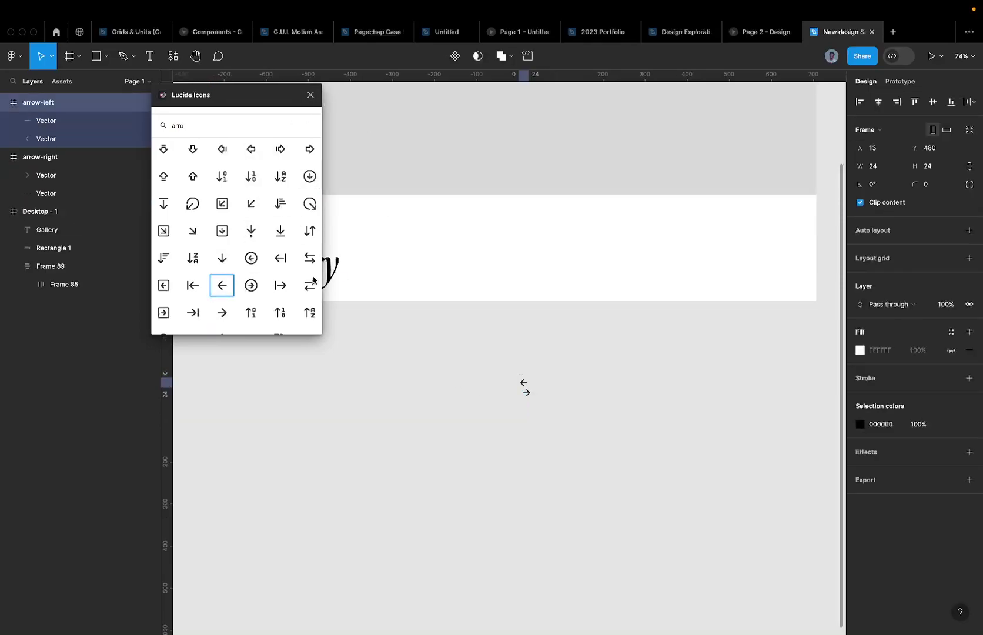
{"action": "left_click", "coordinate": [311, 95]}
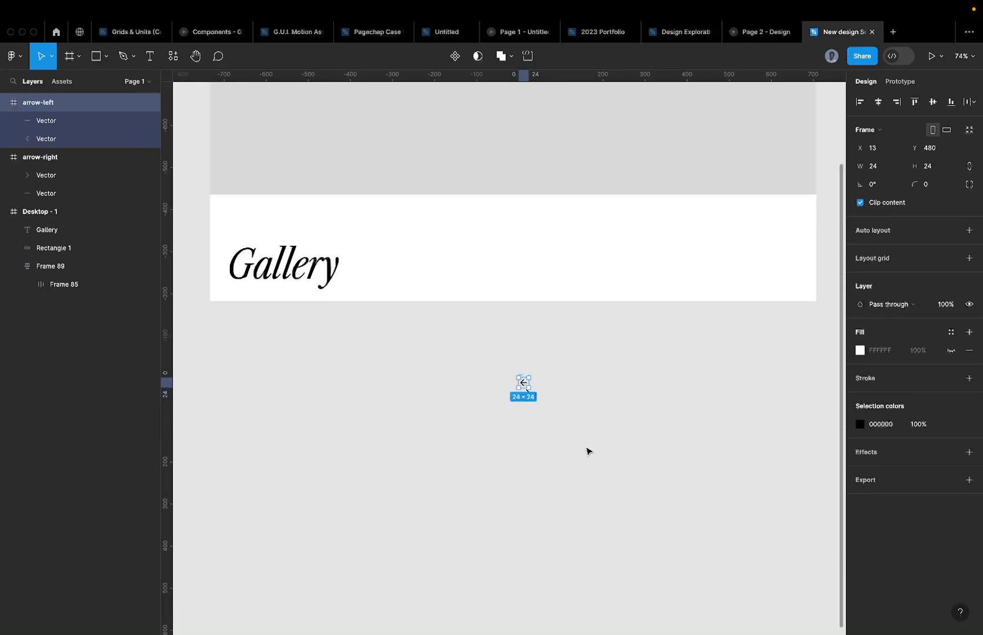
{"action": "scroll", "coordinate": [585, 447], "scroll_direction": "up", "scroll_amount": 5}
{"action": "scroll", "coordinate": [504, 383], "scroll_direction": "left", "scroll_amount": 3}
{"action": "scroll", "coordinate": [504, 383], "scroll_direction": "up", "scroll_amount": 2}
Move arrow-left away from arrow-right and set both arrows' stroke weight to 1.5
{"action": "left_click_drag", "start_coordinate": [406, 199], "coordinate": [266, 211]}
{"action": "left_click_drag", "start_coordinate": [194, 164], "coordinate": [521, 379]}
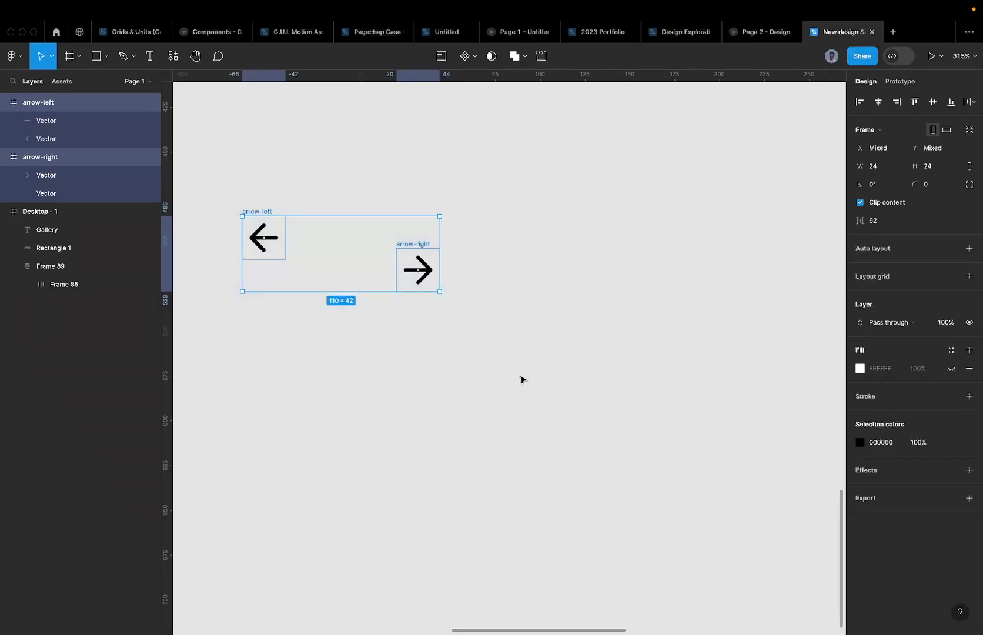
{"action": "key", "text": "Return"}
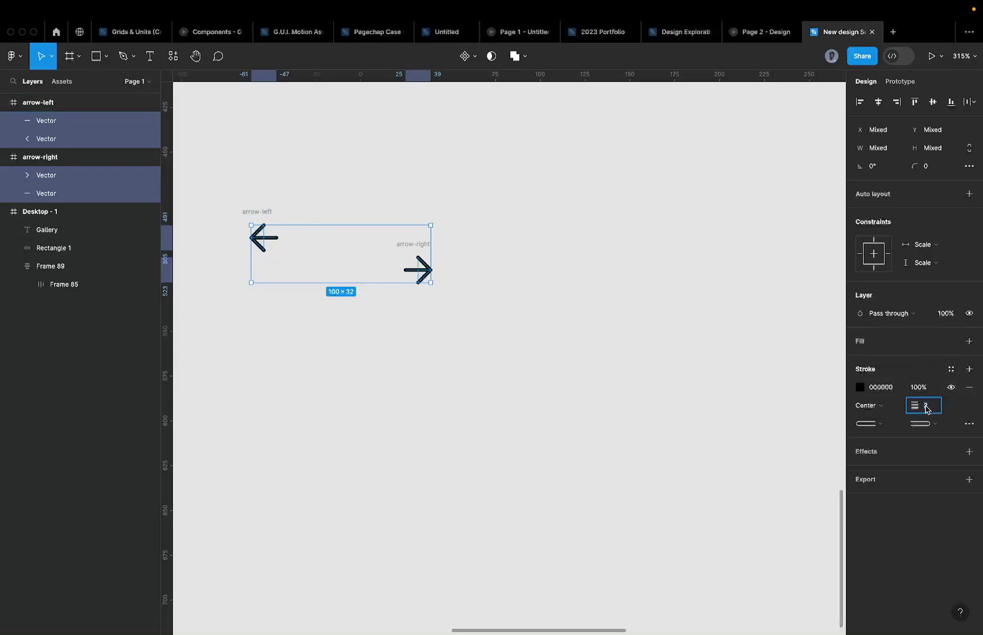
{"action": "type", "text": ".5"}
{"action": "key", "text": "Return"}
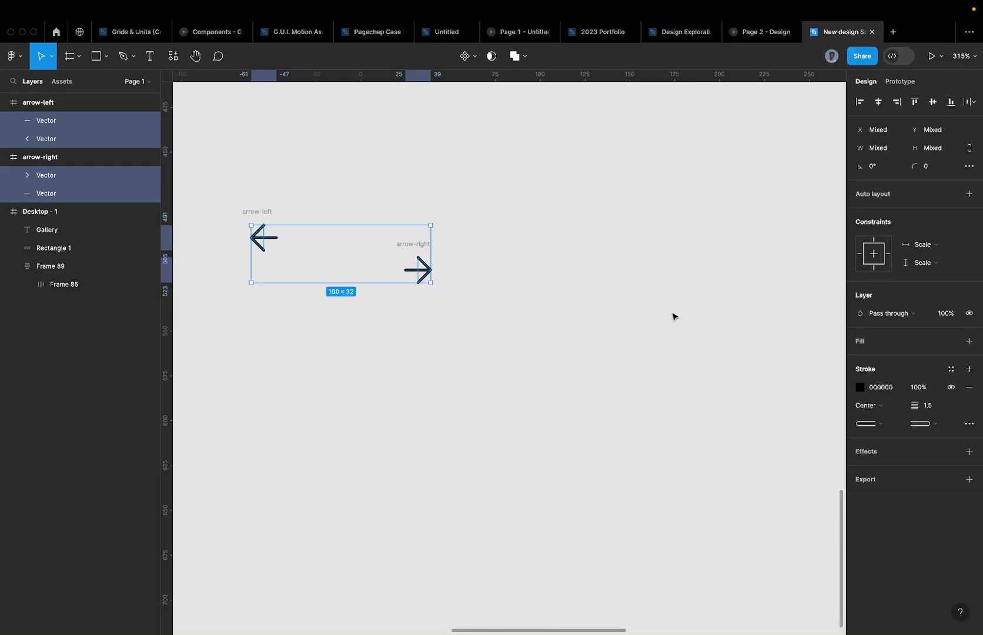
Reposition the arrow-right icon to X 36, Y 488
{"action": "scroll", "coordinate": [705, 324], "scroll_direction": "left", "scroll_amount": 5}
{"action": "left_click", "coordinate": [703, 346]}
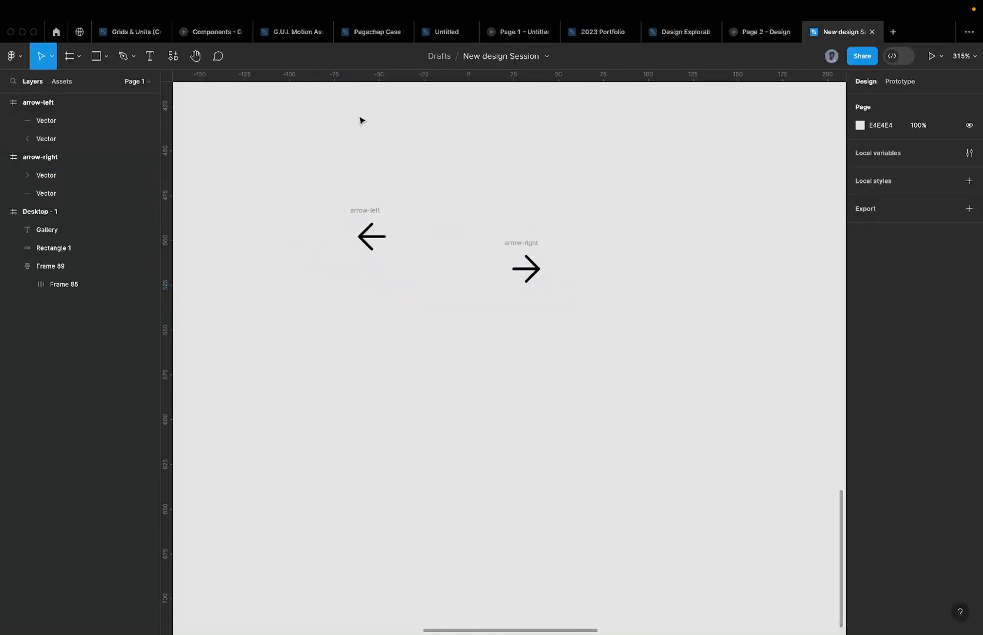
{"action": "left_click_drag", "start_coordinate": [268, 141], "coordinate": [696, 418]}
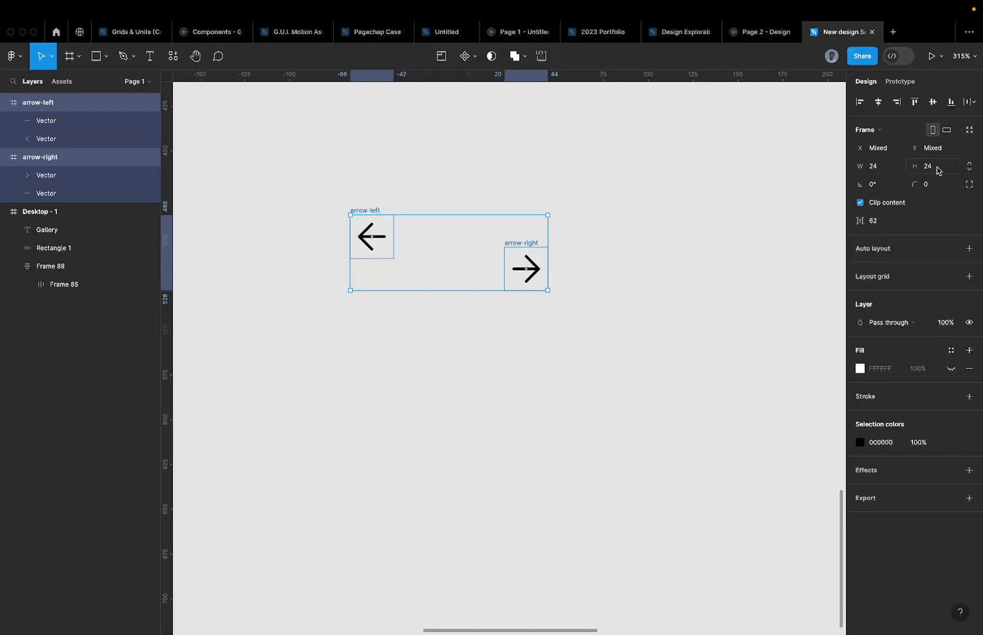
{"action": "left_click", "coordinate": [673, 212]}
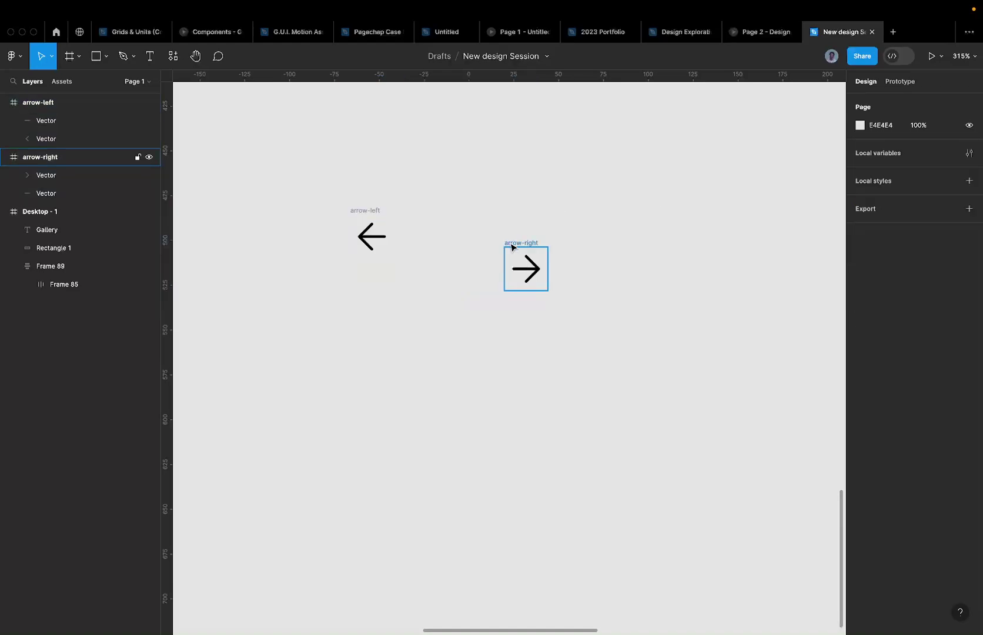
{"action": "left_click", "coordinate": [529, 267]}
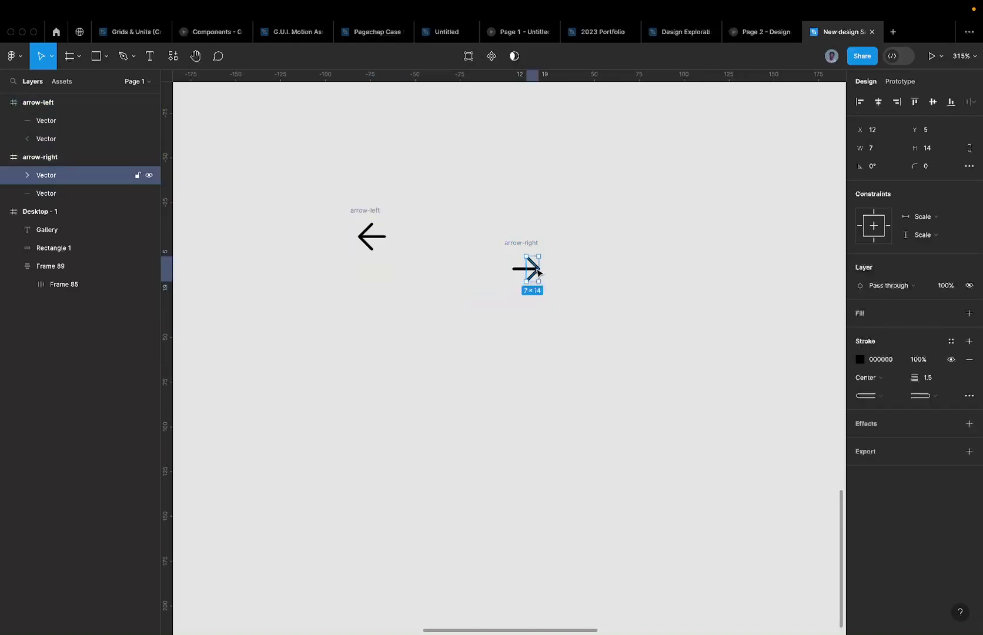
{"action": "left_click", "coordinate": [521, 244]}
{"action": "left_click_drag", "start_coordinate": [521, 244], "coordinate": [537, 221]}
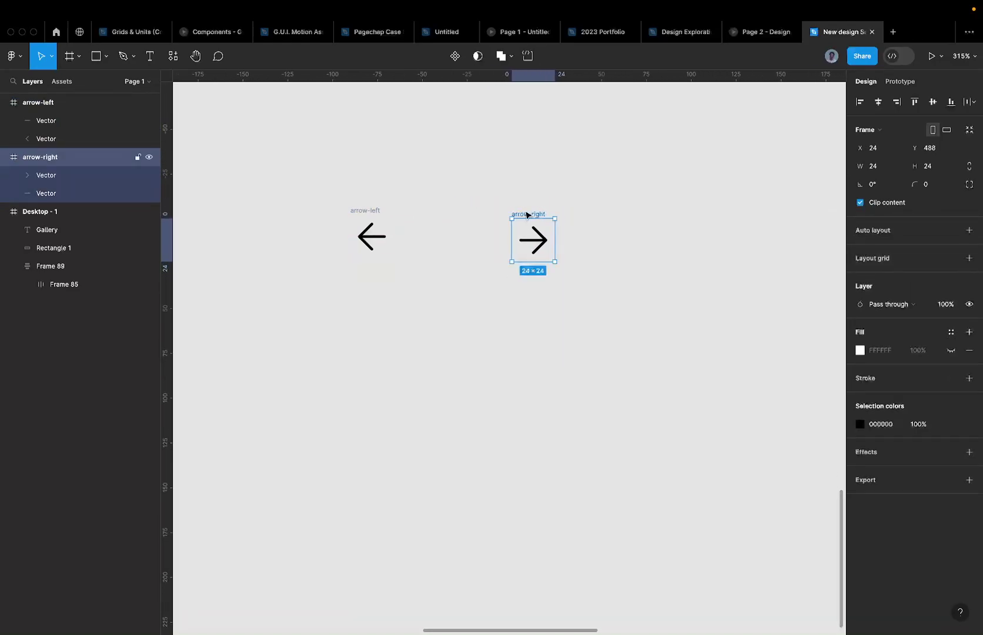
{"action": "scroll", "coordinate": [536, 221], "scroll_direction": "up", "scroll_amount": 5}
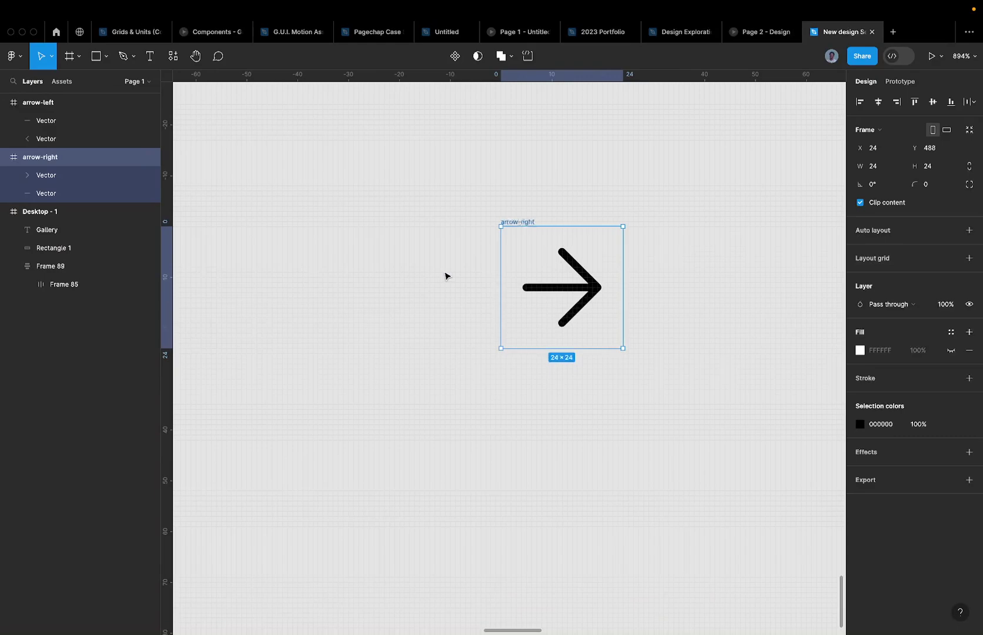
{"action": "scroll", "coordinate": [445, 274], "scroll_direction": "down", "scroll_amount": 3}
{"action": "scroll", "coordinate": [538, 211], "scroll_direction": "down", "scroll_amount": 3}
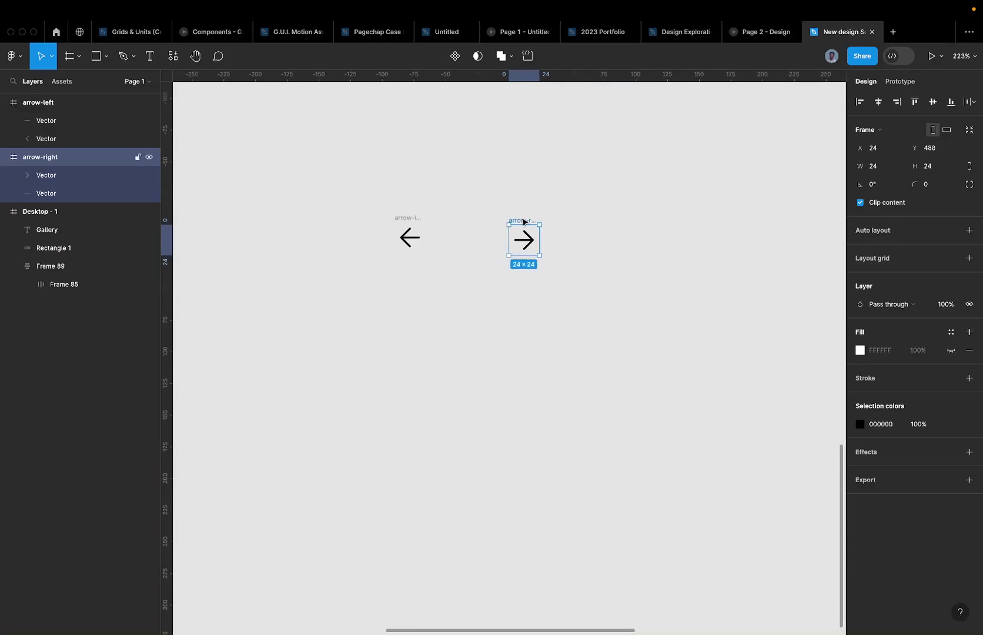
{"action": "scroll", "coordinate": [521, 221], "scroll_direction": "up", "scroll_amount": 2}
{"action": "left_click", "coordinate": [486, 203]}
{"action": "left_click", "coordinate": [523, 225]}
{"action": "left_click_drag", "start_coordinate": [523, 225], "coordinate": [543, 225]}
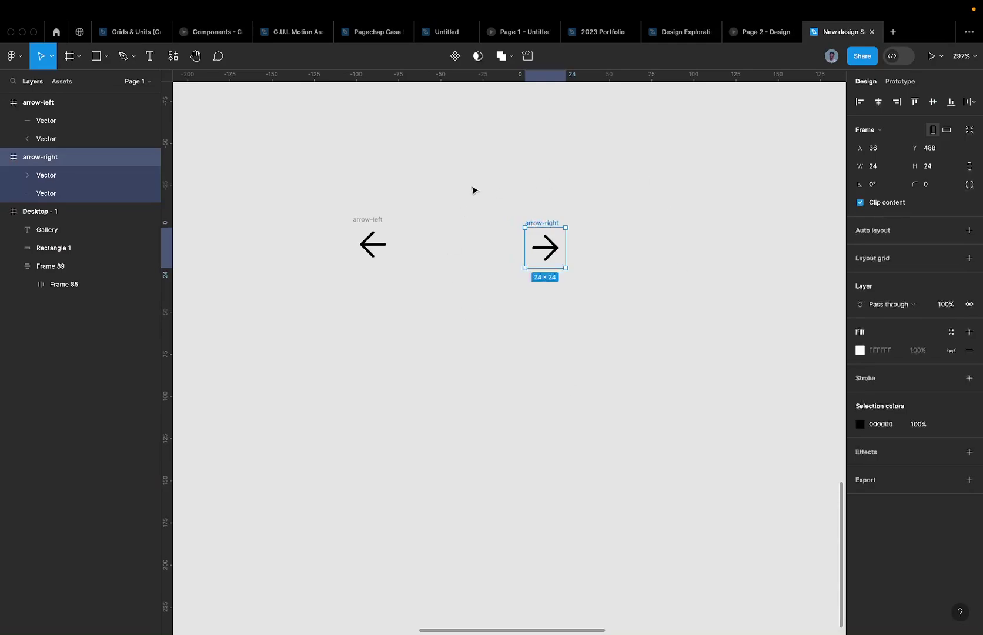
{"action": "scroll", "coordinate": [495, 318], "scroll_direction": "up", "scroll_amount": 1}
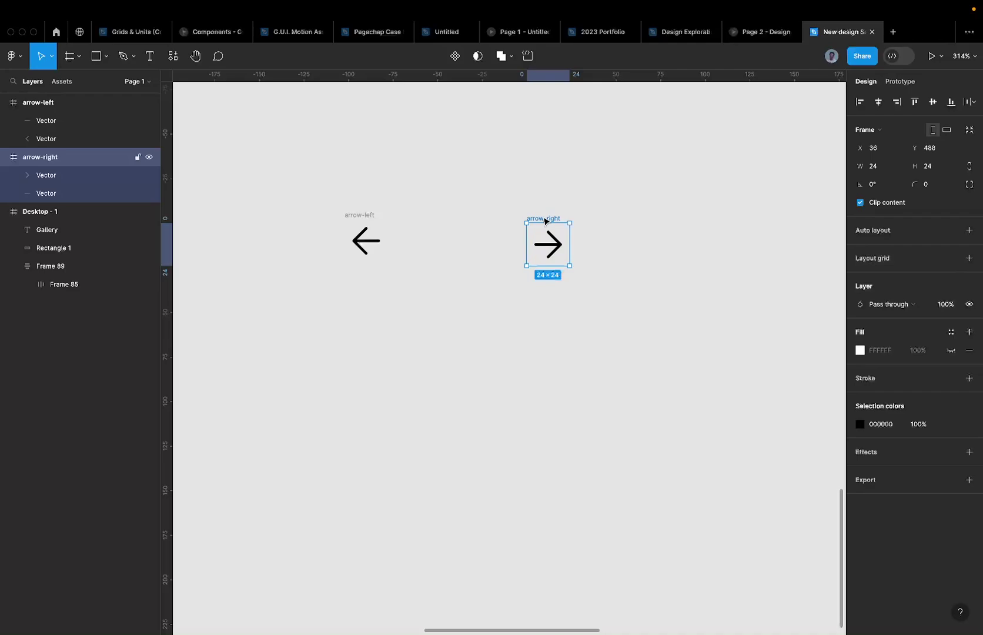
Wrap the arrow-right icon in a new frame named 'Circle'
{"action": "right_click", "coordinate": [544, 221]}
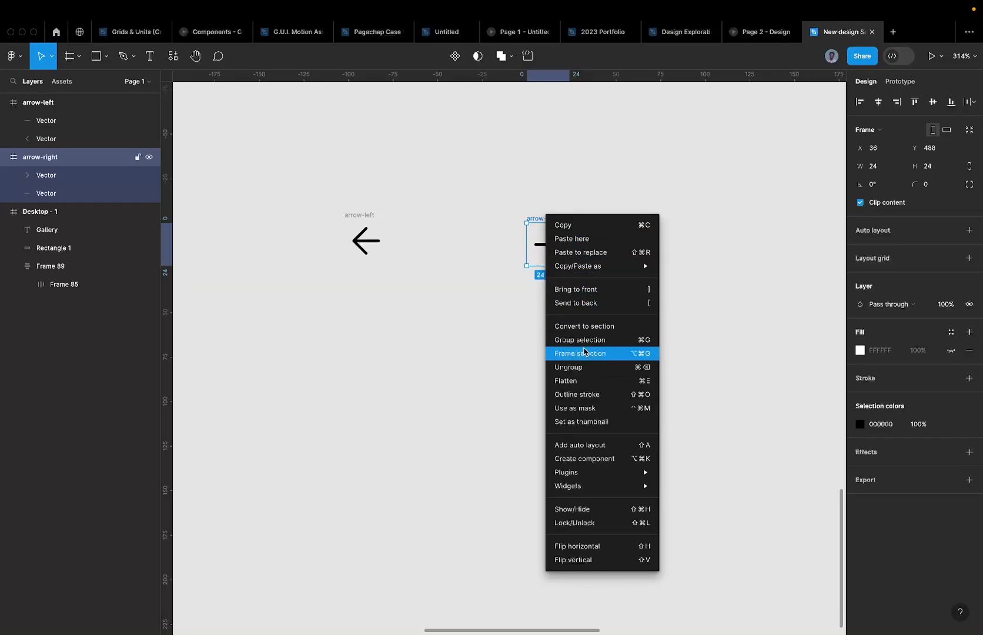
{"action": "left_click", "coordinate": [585, 353]}
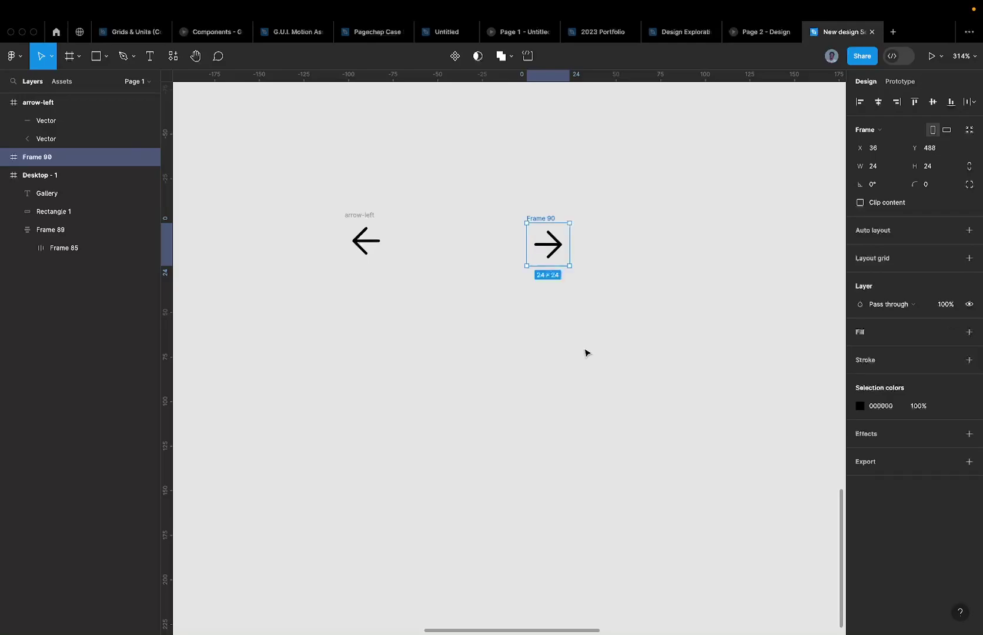
{"action": "key", "text": "shift+a"}
{"action": "key", "text": "super+z"}
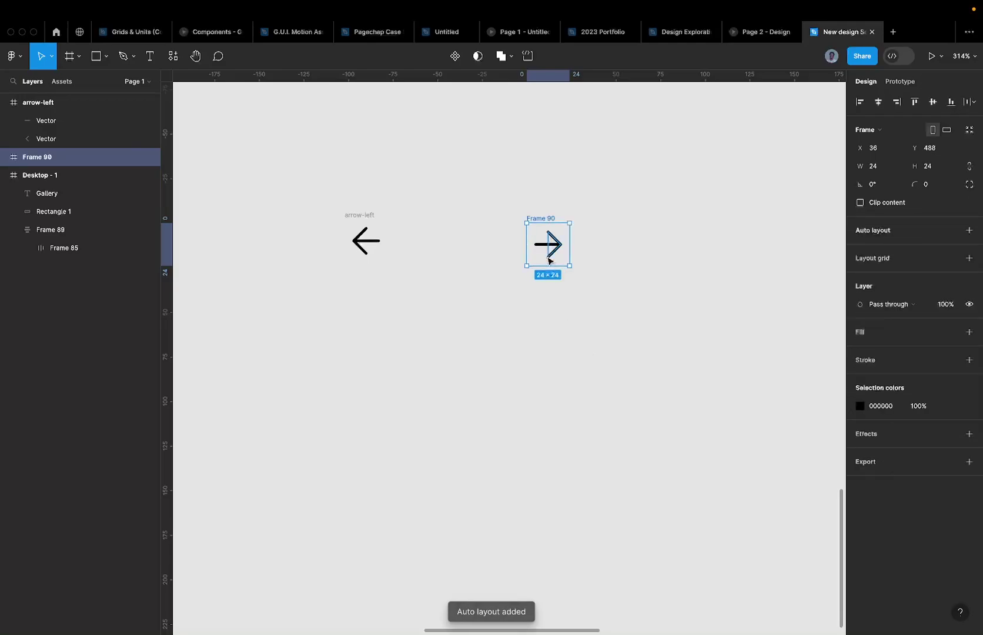
{"action": "double_click", "coordinate": [542, 218]}
{"action": "type", "text": "Circle"}
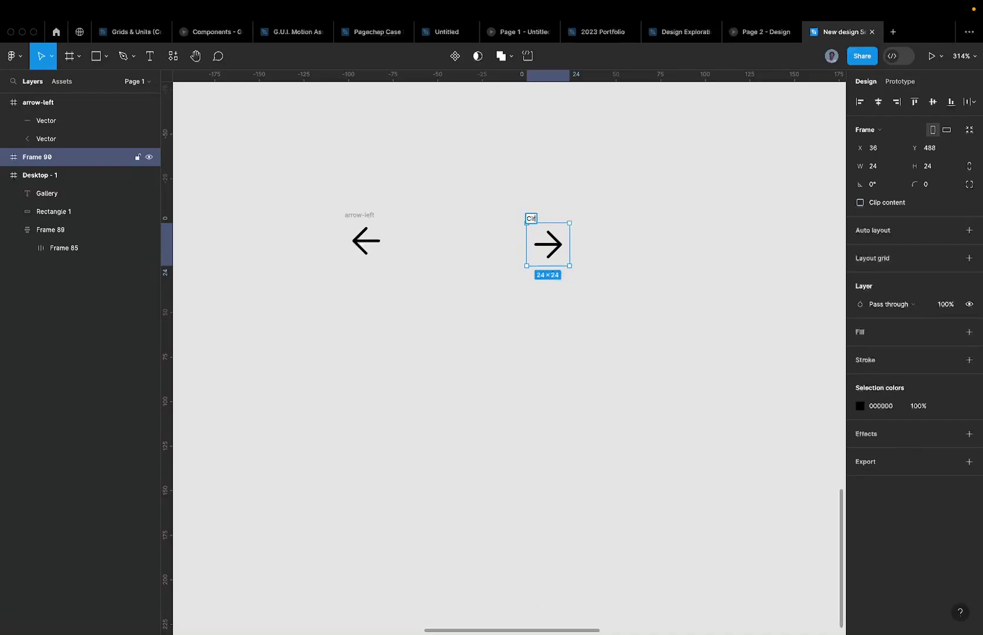
{"action": "key", "text": "Return"}
Give Circle auto layout at 56×56 with the arrow centred
{"action": "left_click", "coordinate": [968, 230]}
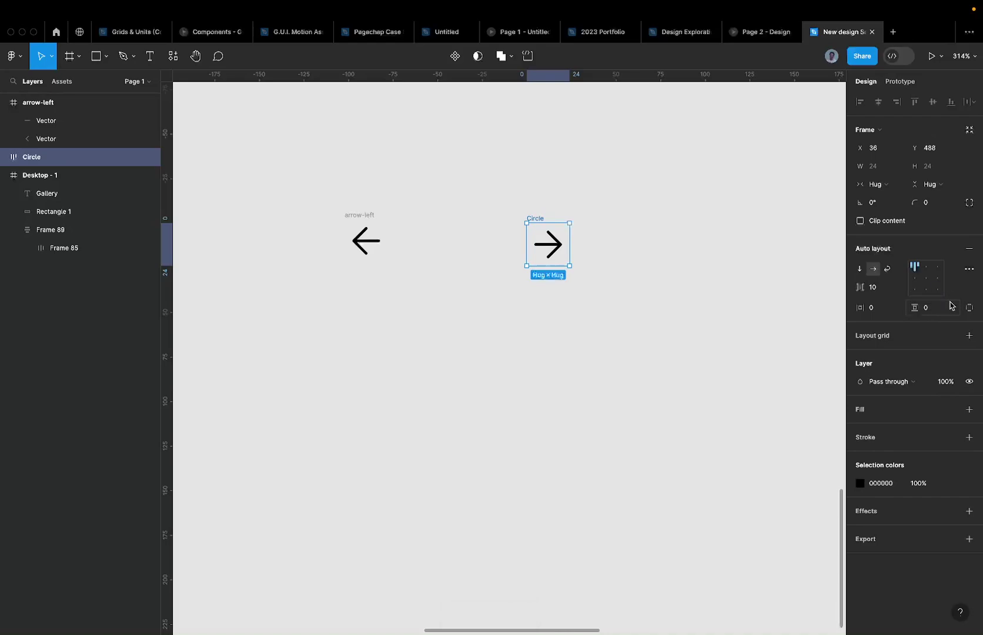
{"action": "left_click", "coordinate": [942, 171]}
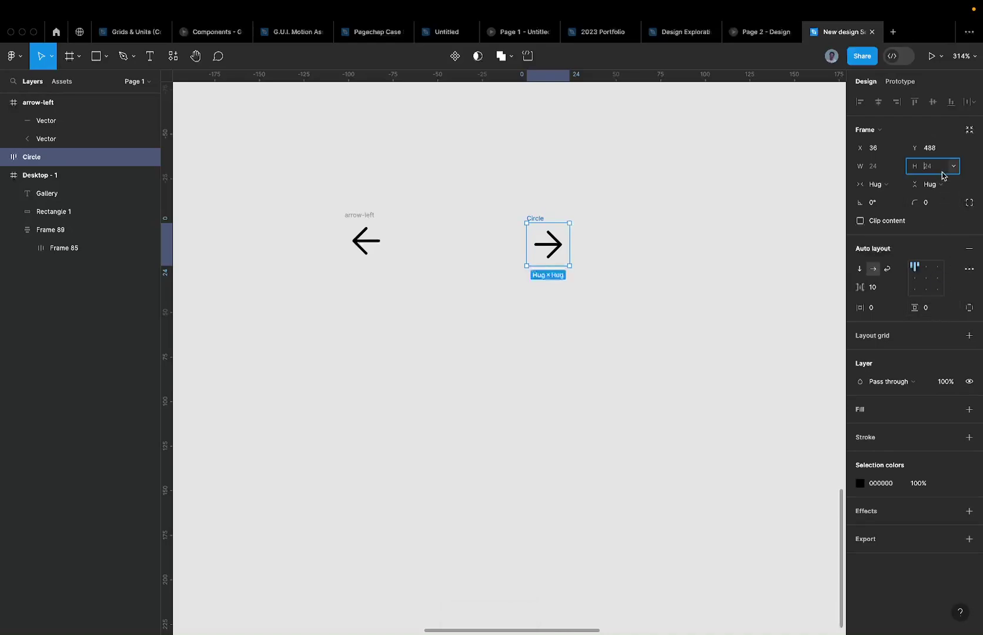
{"action": "type", "text": "56"}
{"action": "key", "text": "Return"}
{"action": "left_click", "coordinate": [884, 169]}
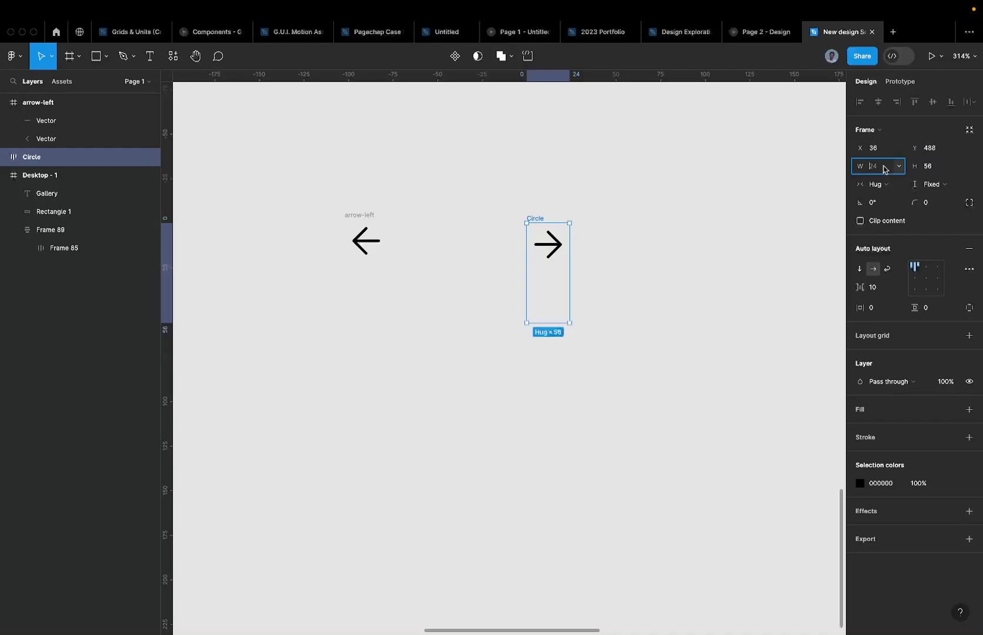
{"action": "key", "text": "Return"}
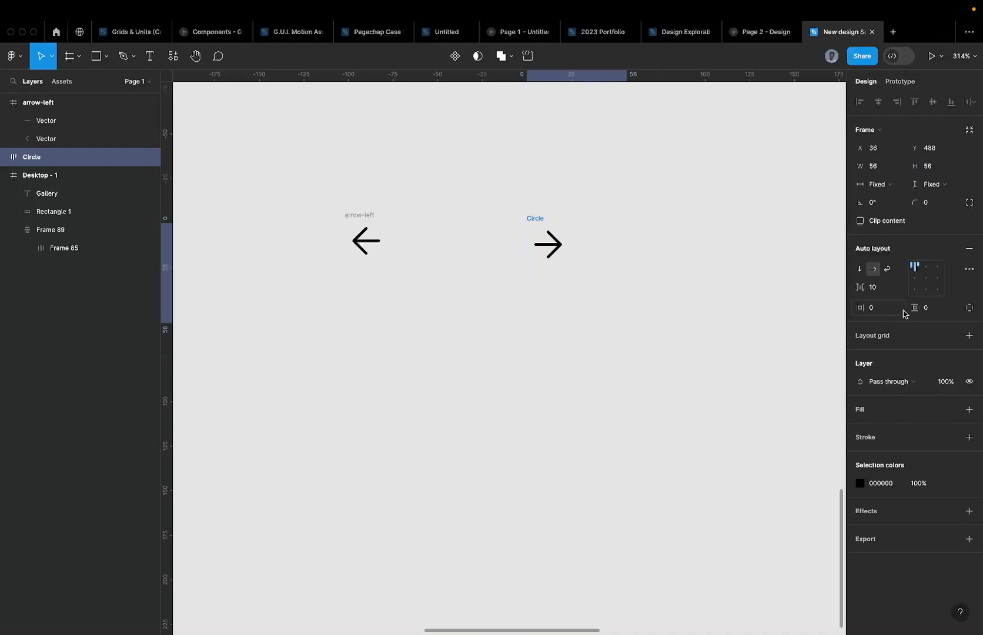
{"action": "left_click", "coordinate": [926, 282]}
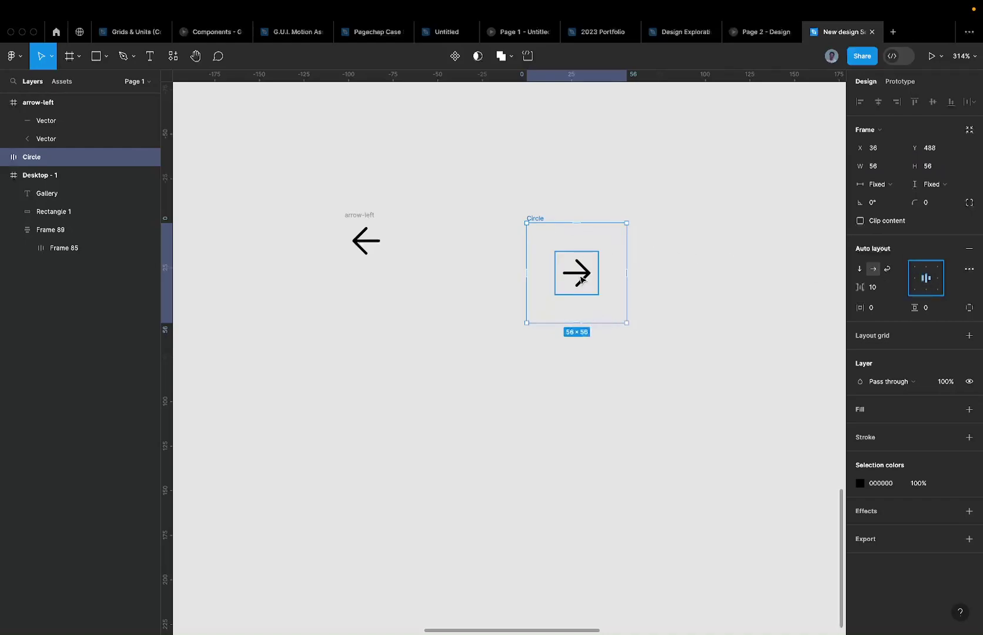
Add a black outline stroke to the Circle frame
{"action": "left_click", "coordinate": [936, 205]}
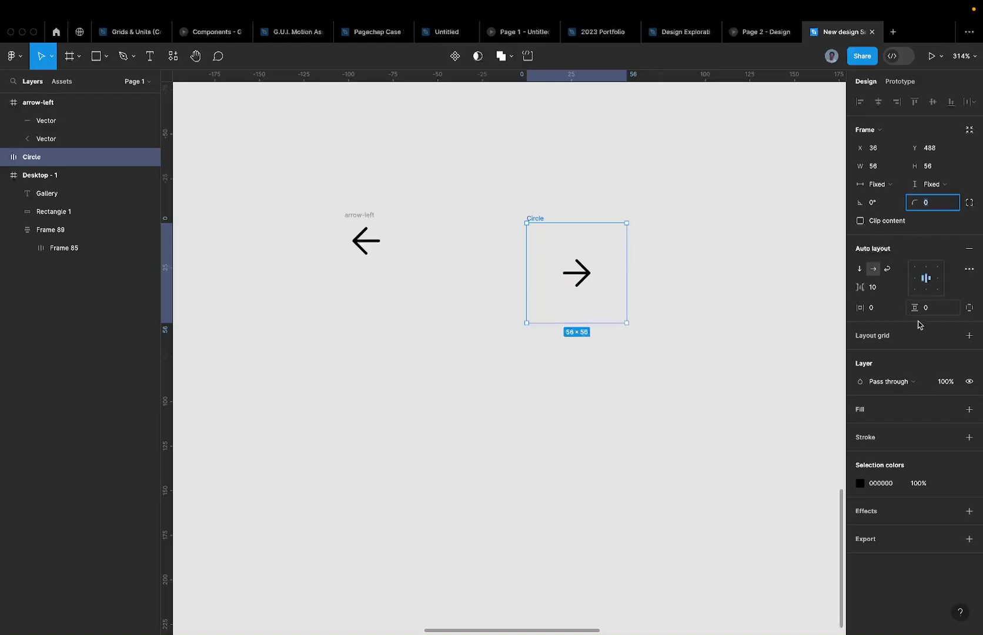
{"action": "left_click", "coordinate": [969, 438]}
{"action": "left_click", "coordinate": [969, 438]}
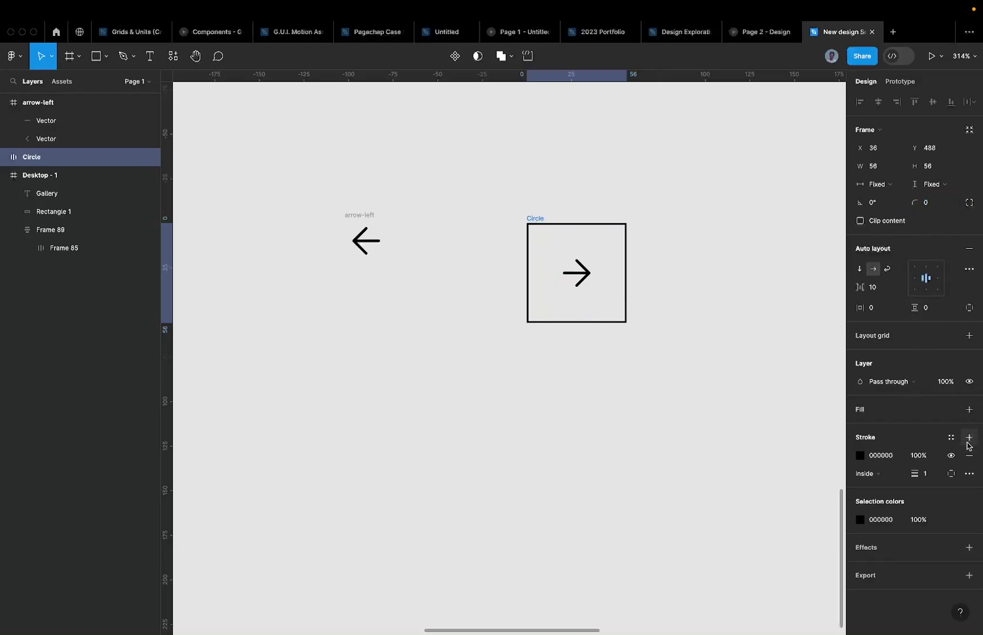
{"action": "left_click", "coordinate": [860, 455]}
{"action": "left_click_drag", "start_coordinate": [727, 389], "coordinate": [682, 376]}
{"action": "key", "text": "super+z"}
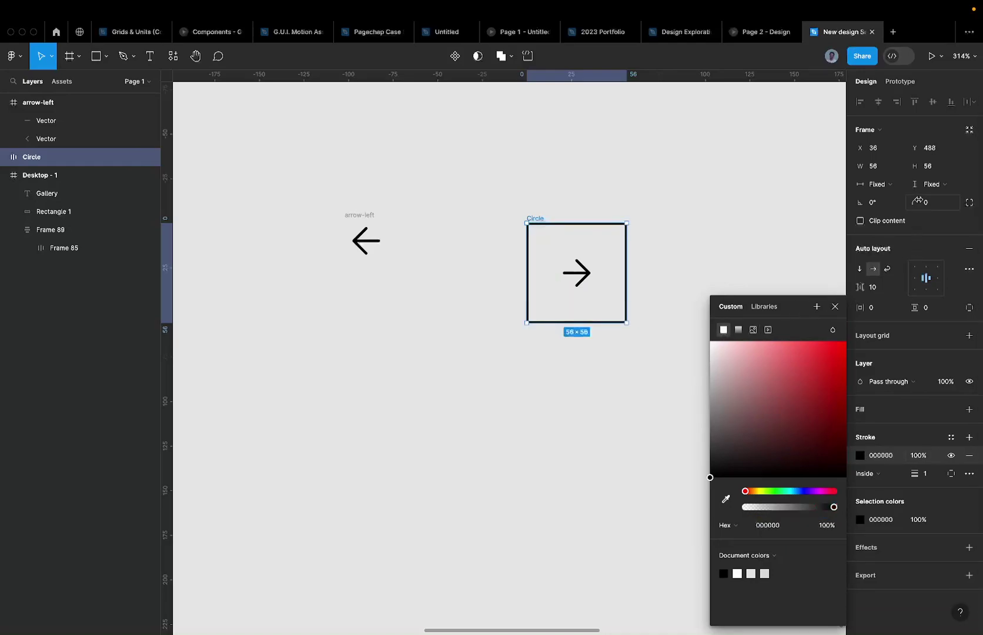
{"action": "left_click", "coordinate": [940, 205]}
{"action": "key", "text": "Return"}
{"action": "scroll", "coordinate": [665, 150], "scroll_direction": "down", "scroll_amount": 3}
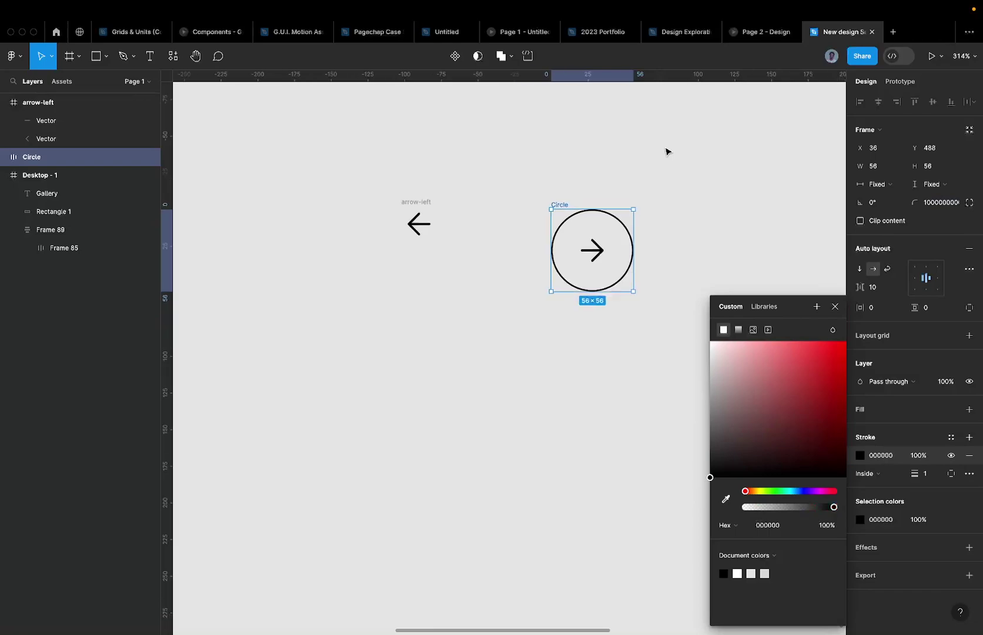
{"action": "left_click", "coordinate": [656, 165]}
Move the Circle frame to X 47, Y 510 and delete the separate left arrow icon
{"action": "left_click", "coordinate": [563, 200]}
{"action": "left_click_drag", "start_coordinate": [563, 200], "coordinate": [578, 229]}
{"action": "left_click", "coordinate": [604, 272]}
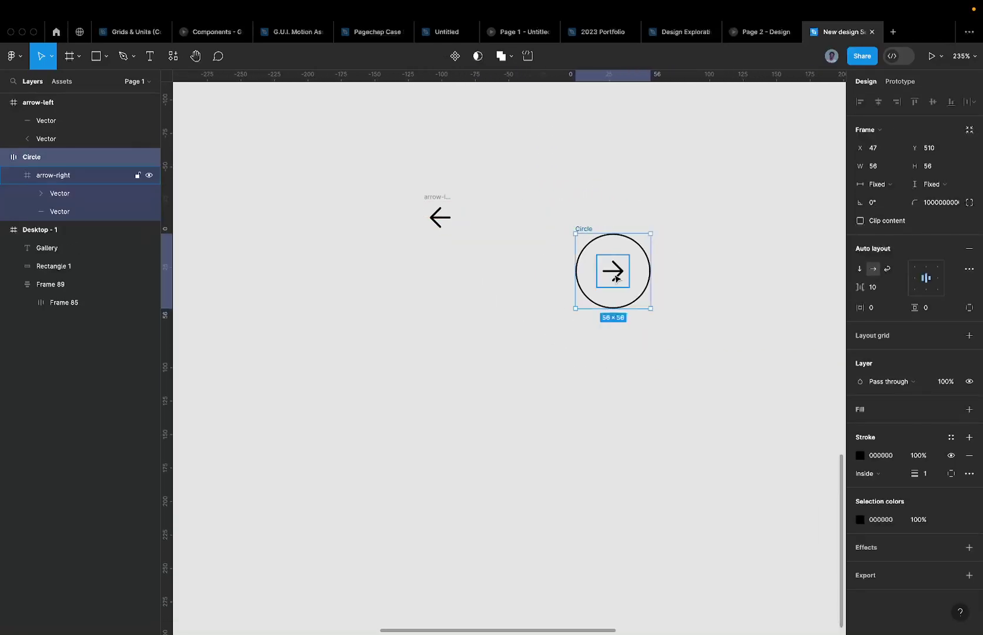
{"action": "scroll", "coordinate": [612, 272], "scroll_direction": "up", "scroll_amount": 3}
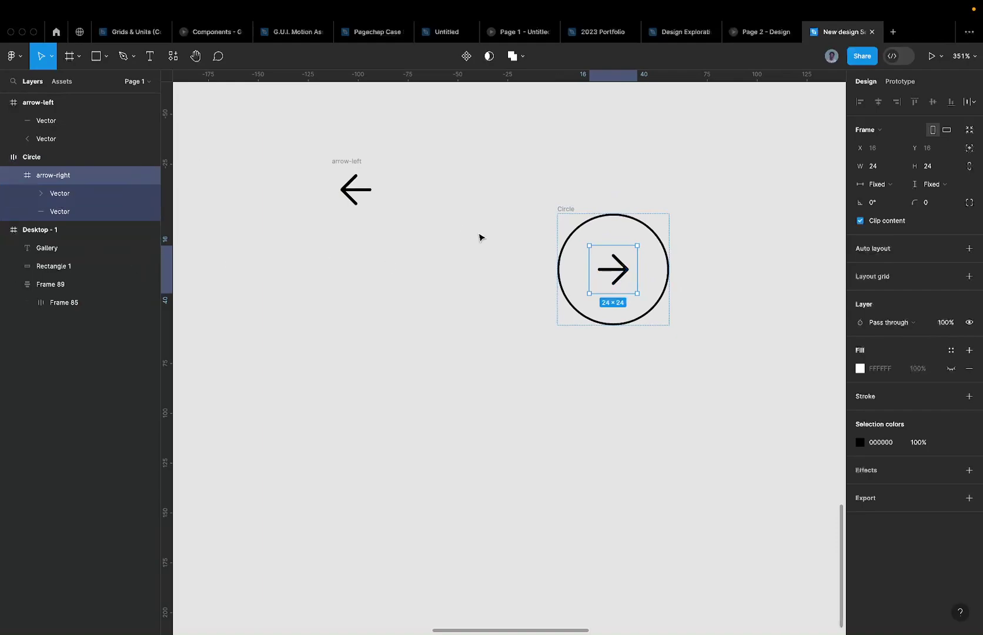
{"action": "left_click", "coordinate": [574, 205]}
{"action": "left_click", "coordinate": [571, 210]}
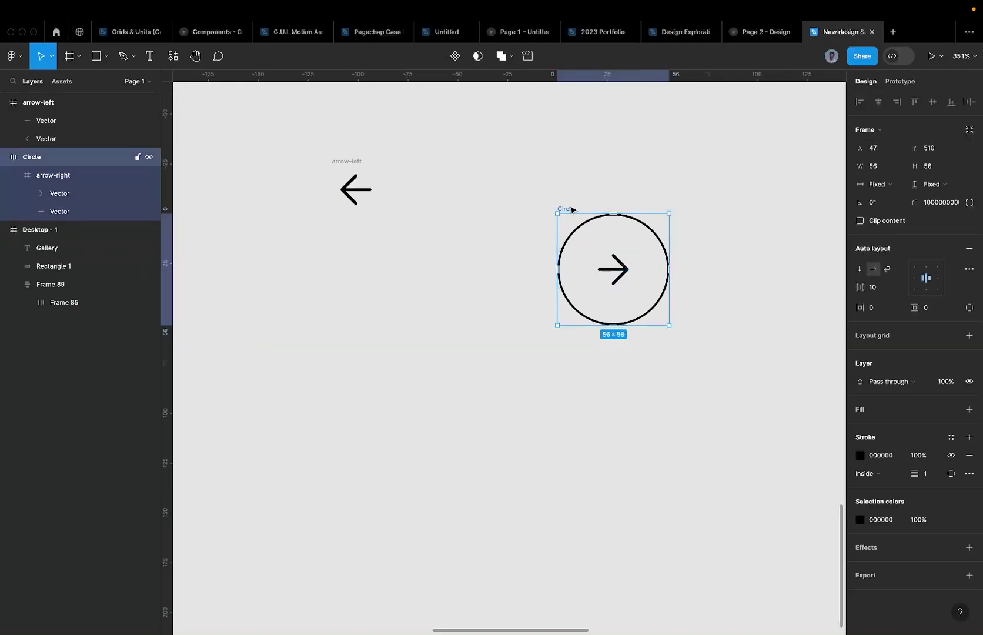
{"action": "scroll", "coordinate": [567, 208], "scroll_direction": "down", "scroll_amount": 3}
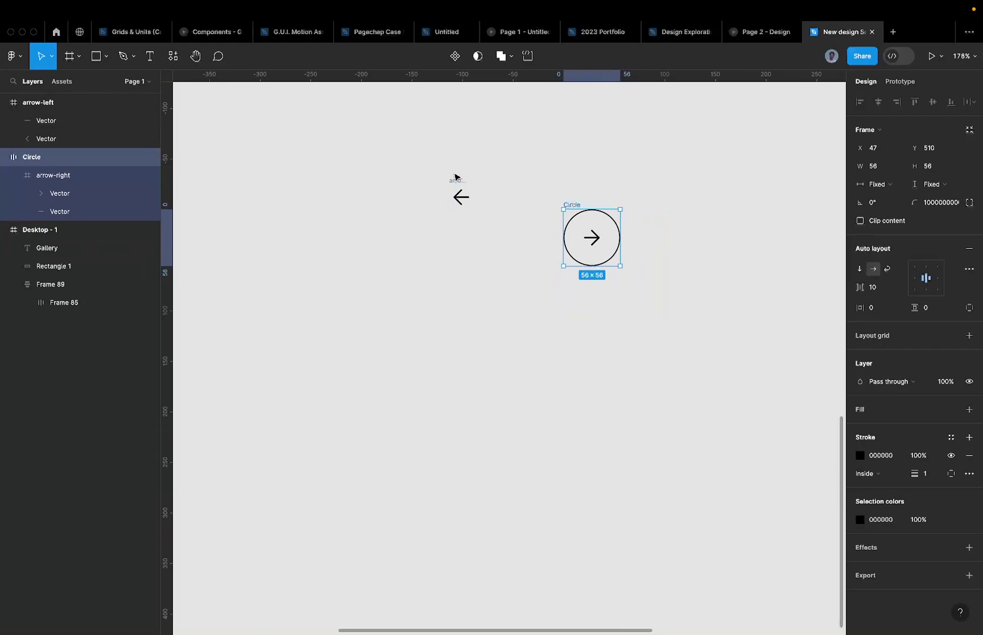
{"action": "left_click_drag", "start_coordinate": [460, 181], "coordinate": [262, 172]}
{"action": "key", "text": "BackSpace"}
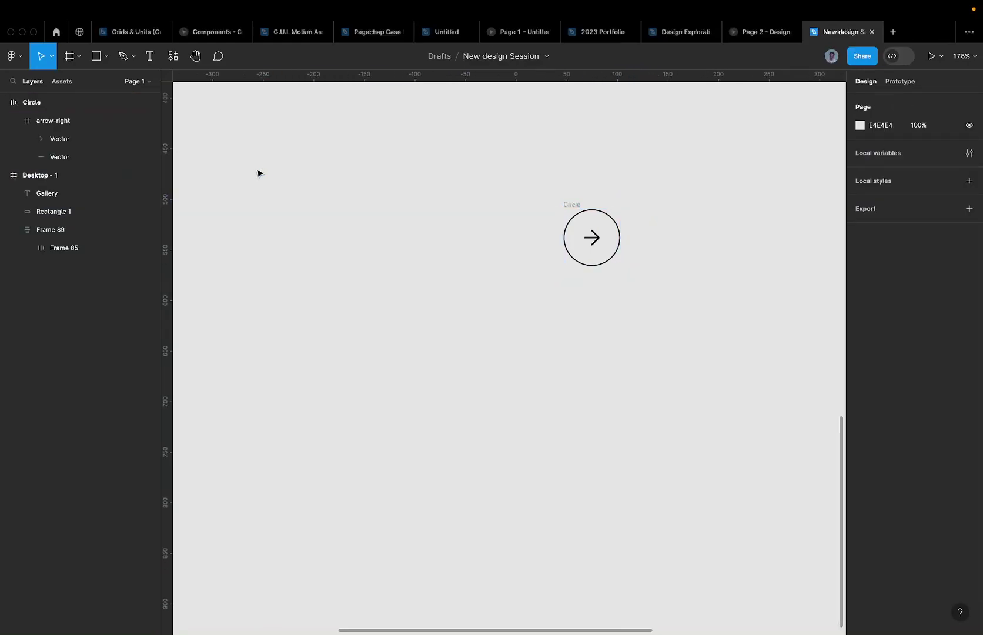
Duplicate the Circle to its left, flip the copy to point left, and switch to the browser
{"action": "left_click", "coordinate": [571, 204]}
{"action": "left_click_drag", "start_coordinate": [571, 205], "coordinate": [462, 202], "text": "alt"}
{"action": "key", "text": "shift+h"}
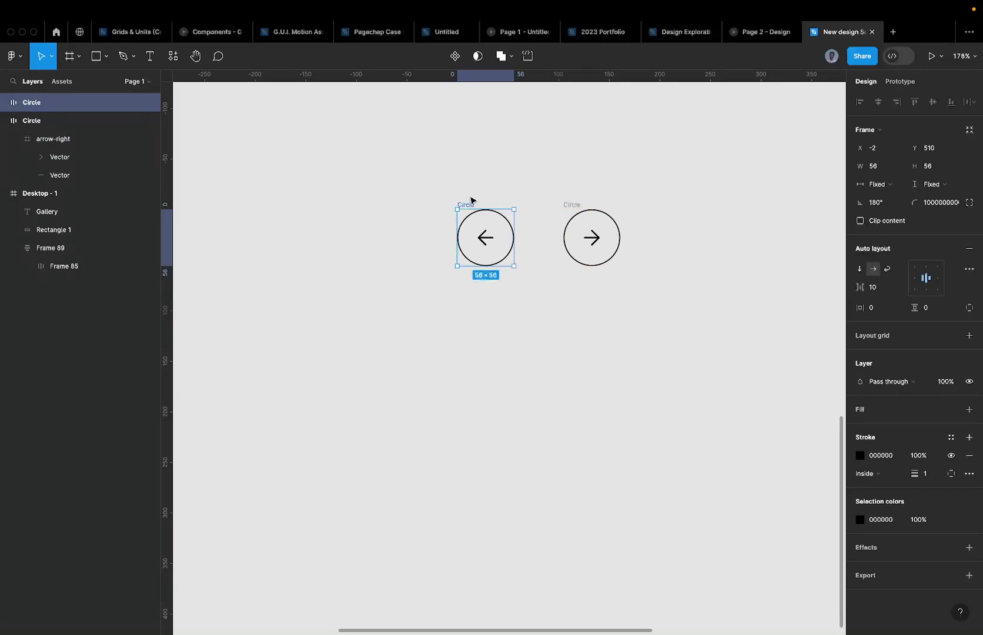
{"action": "key", "text": "super+z"}
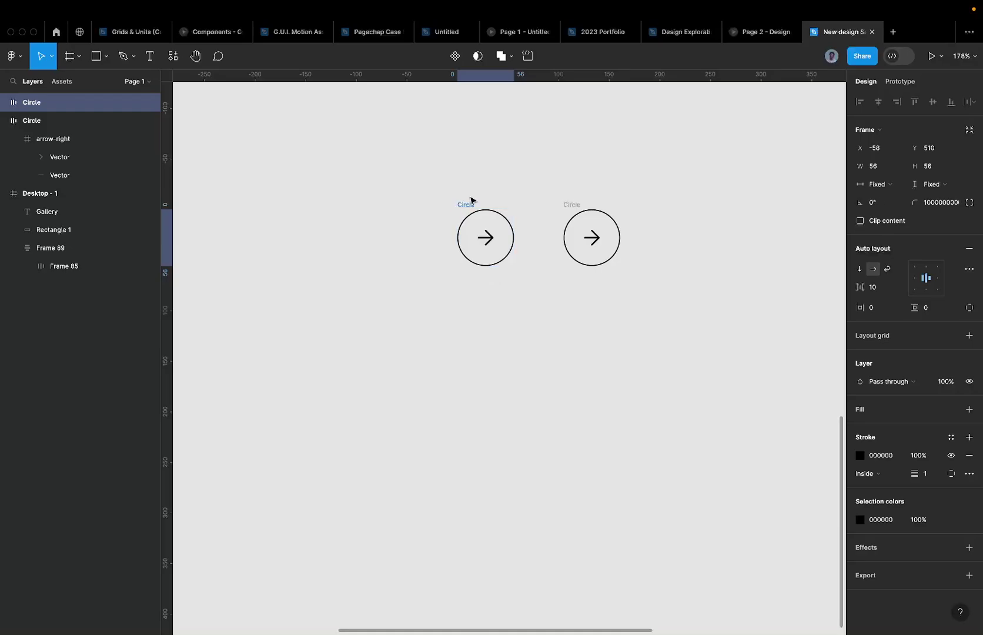
{"action": "key", "text": "super+shift+z"}
{"action": "key", "text": "ctrl+Left"}
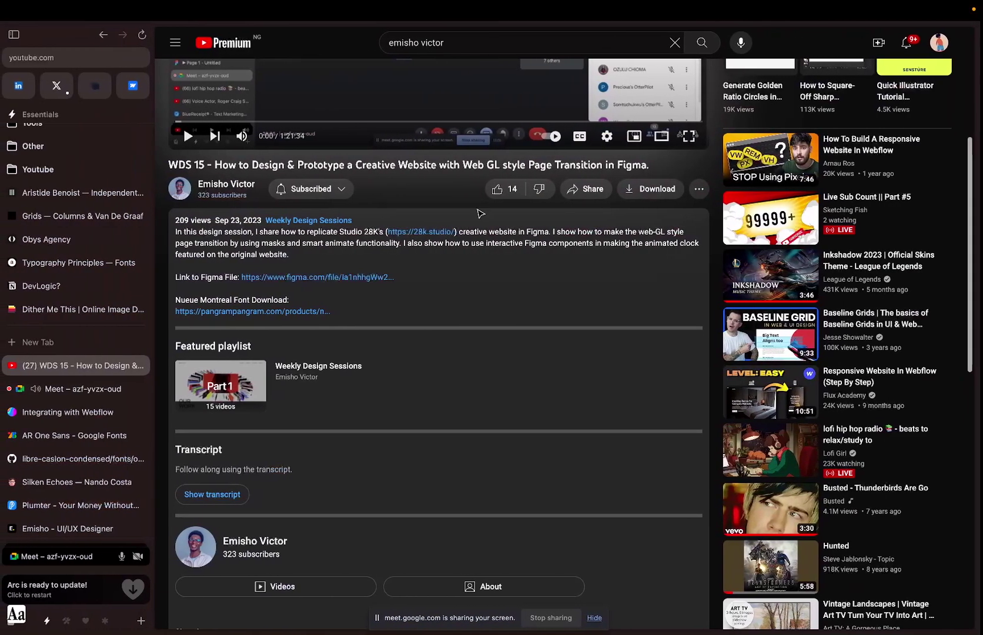
Admit the waiting participant in Google Meet, then return to Figma and select both arrow circles
{"action": "left_click", "coordinate": [89, 390]}
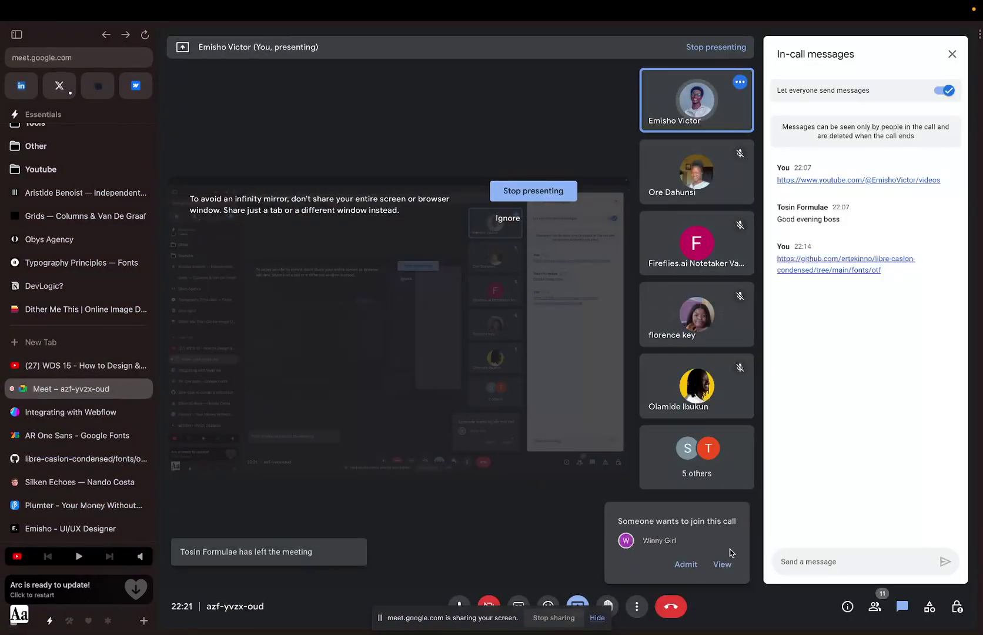
{"action": "left_click", "coordinate": [686, 565]}
{"action": "key", "text": "ctrl+Right"}
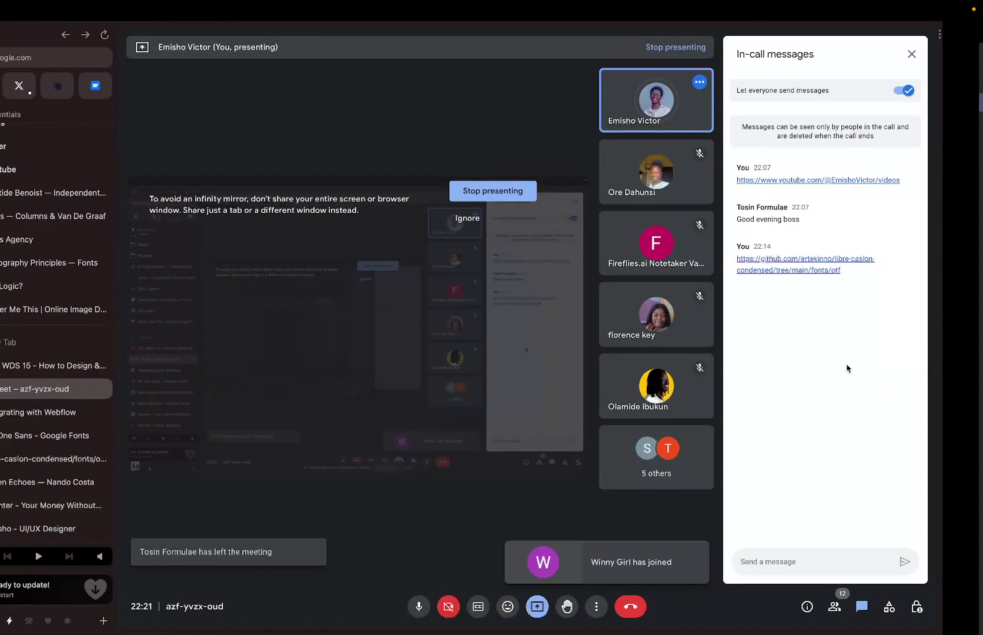
{"action": "left_click_drag", "start_coordinate": [387, 184], "coordinate": [754, 356]}
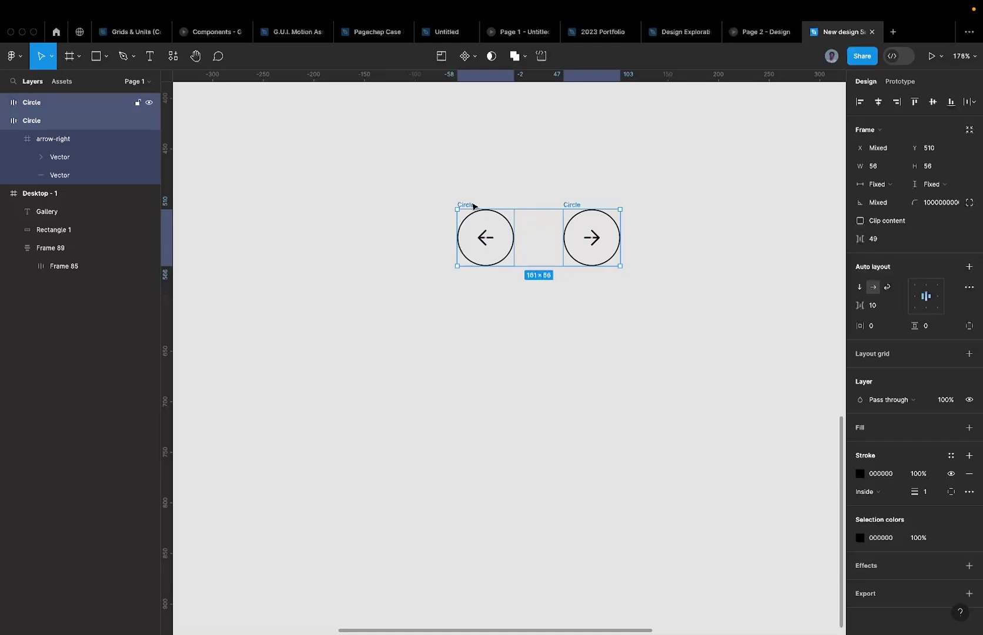
Wrap both circles in an auto layout frame named 'Arrows' and cut it to the clipboard
{"action": "right_click", "coordinate": [492, 219]}
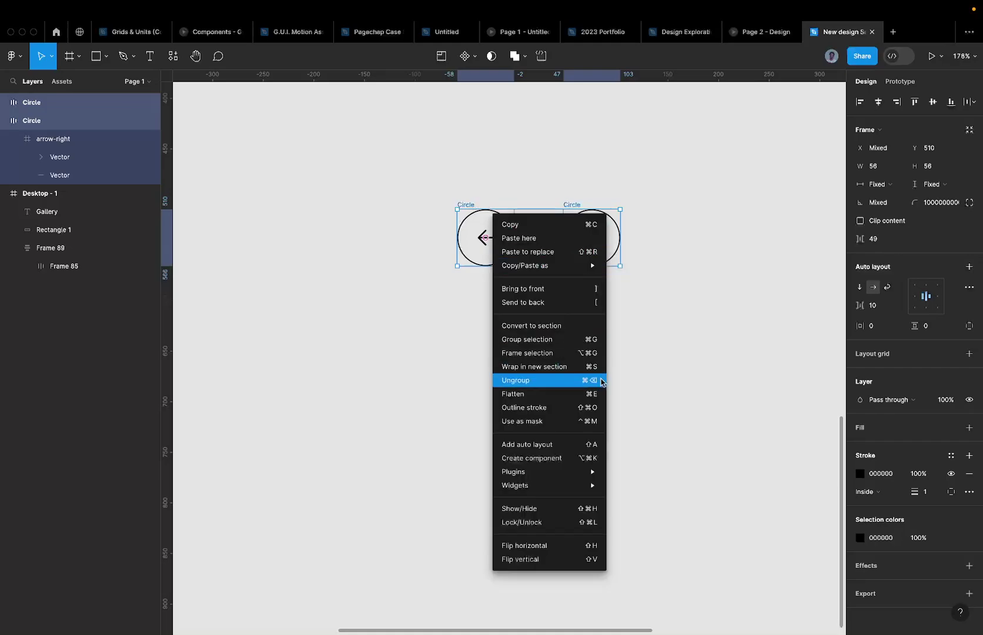
{"action": "left_click", "coordinate": [969, 267]}
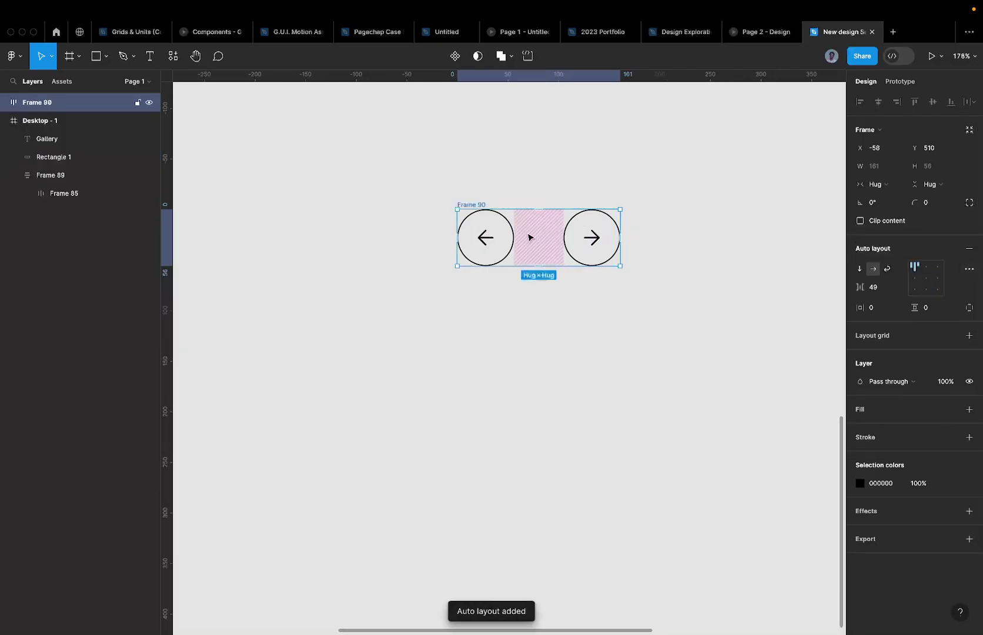
{"action": "type", "text": "Arrows"}
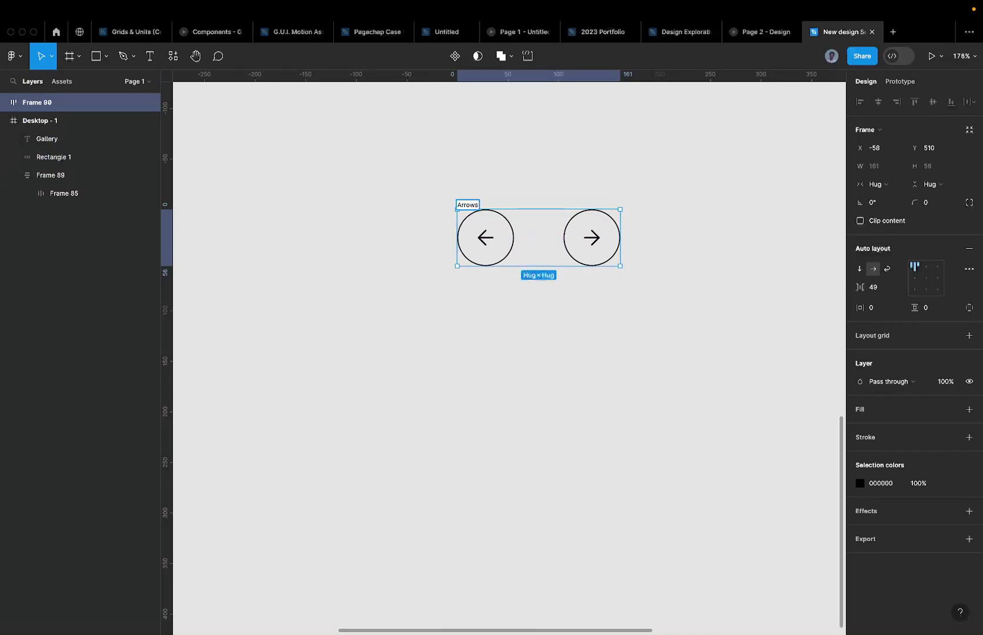
{"action": "key", "text": "Return"}
{"action": "scroll", "coordinate": [467, 203], "scroll_direction": "down", "scroll_amount": 5}
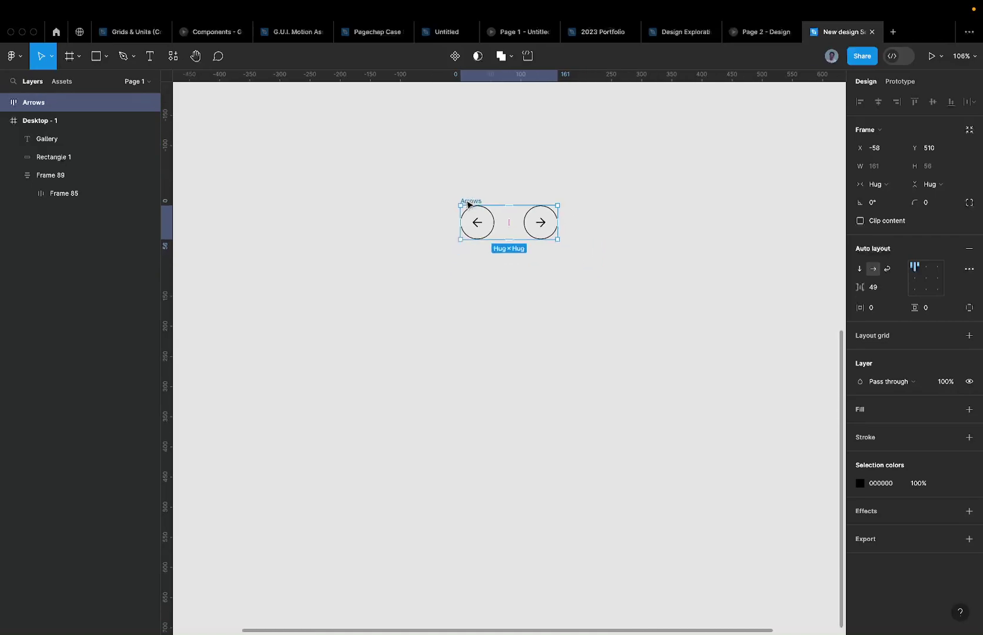
{"action": "scroll", "coordinate": [491, 195], "scroll_direction": "down", "scroll_amount": 6}
{"action": "key", "text": "Delete"}
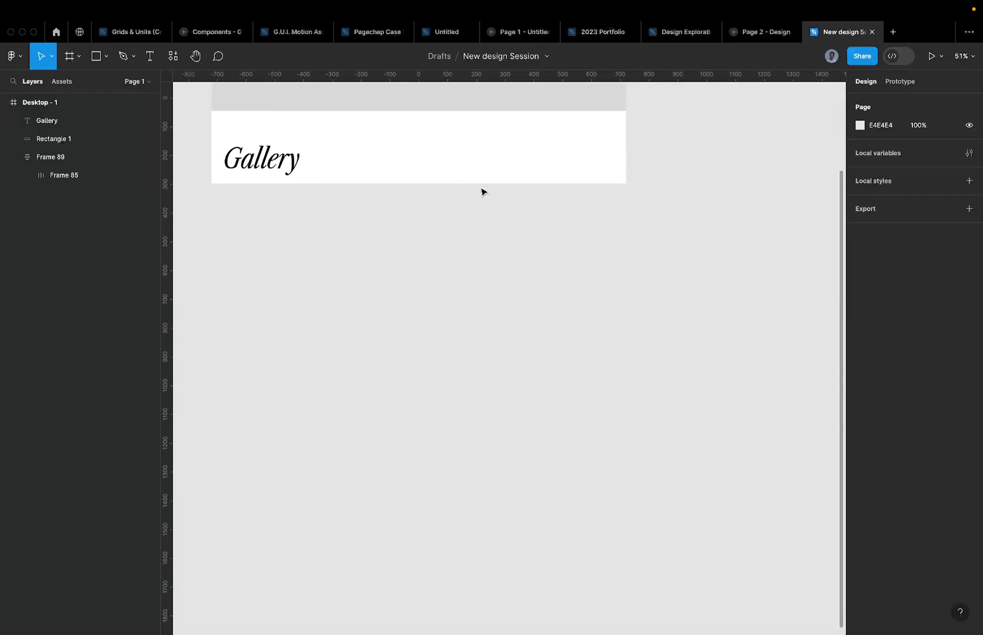
Paste the Arrows frame into Desktop - 1 and move it to the bottom right beside Gallery
{"action": "scroll", "coordinate": [481, 192], "scroll_direction": "right", "scroll_amount": 4}
{"action": "scroll", "coordinate": [393, 174], "scroll_direction": "left", "scroll_amount": 3}
{"action": "scroll", "coordinate": [458, 177], "scroll_direction": "up", "scroll_amount": 8}
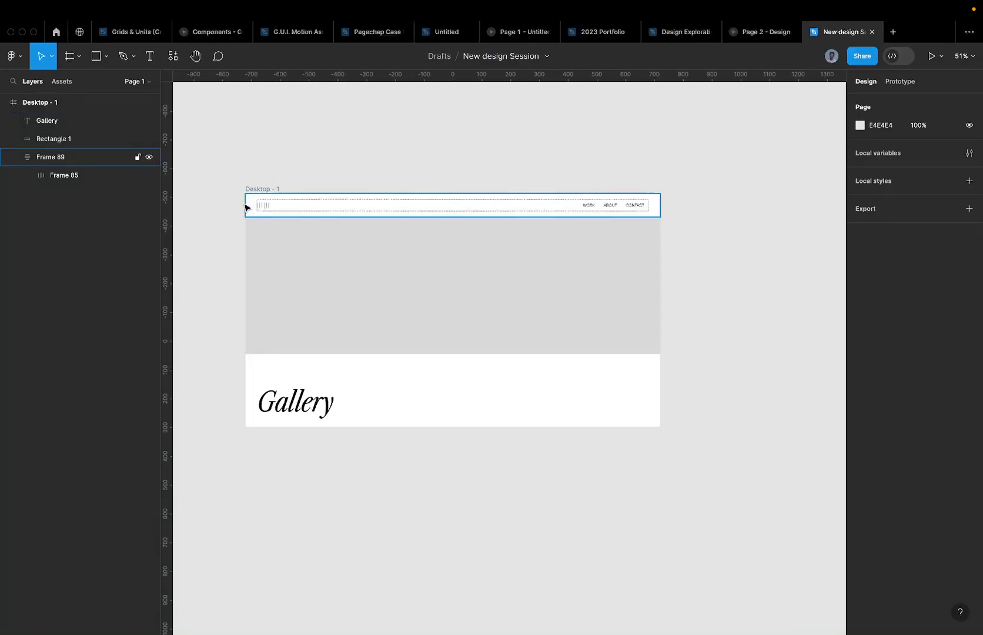
{"action": "left_click", "coordinate": [266, 190]}
{"action": "key", "text": "ctrl+v"}
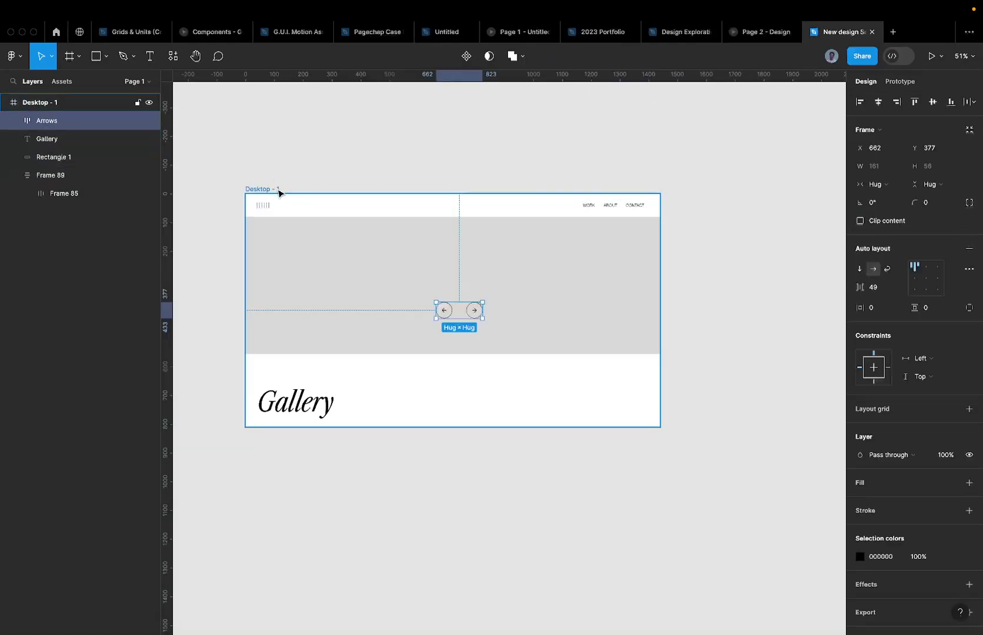
{"action": "left_click_drag", "start_coordinate": [443, 314], "coordinate": [608, 407]}
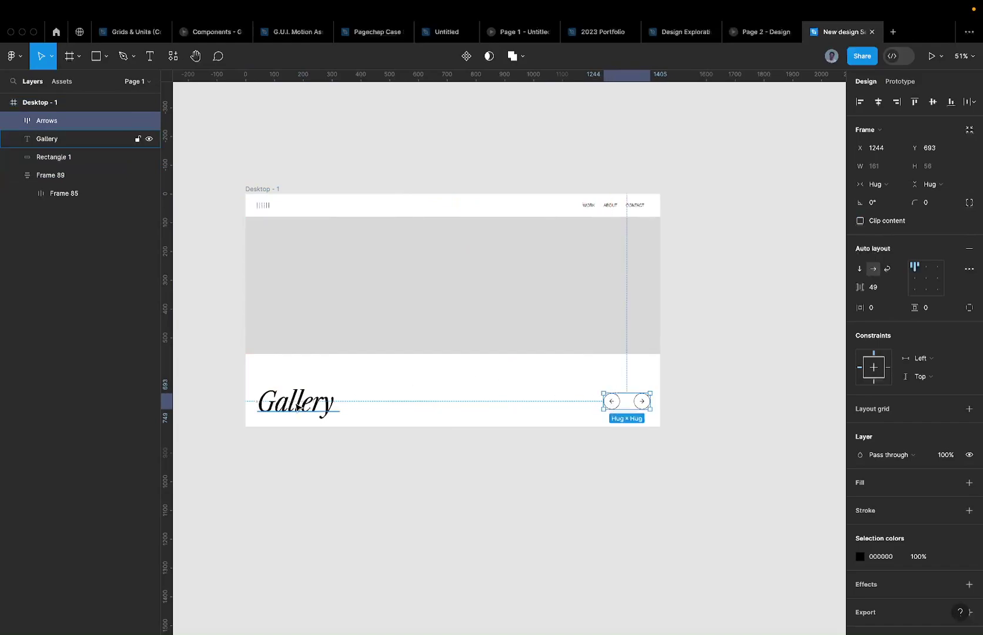
Select Gallery and the Arrows frame together, trying an auto layout wrap and undoing it
{"action": "left_click", "coordinate": [534, 389]}
{"action": "left_click", "coordinate": [317, 410]}
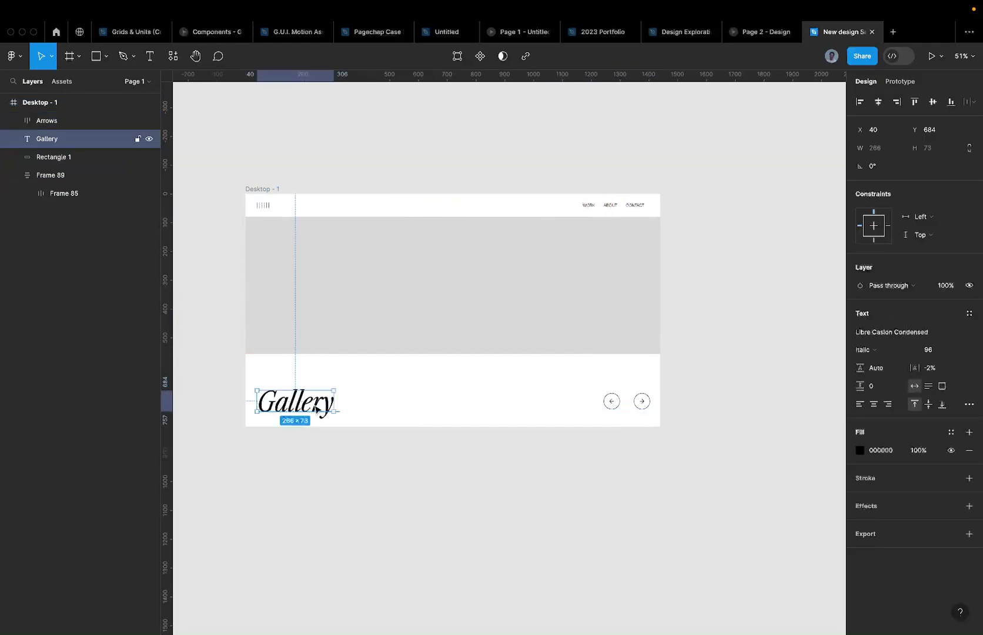
{"action": "left_click", "coordinate": [626, 403], "text": "shift"}
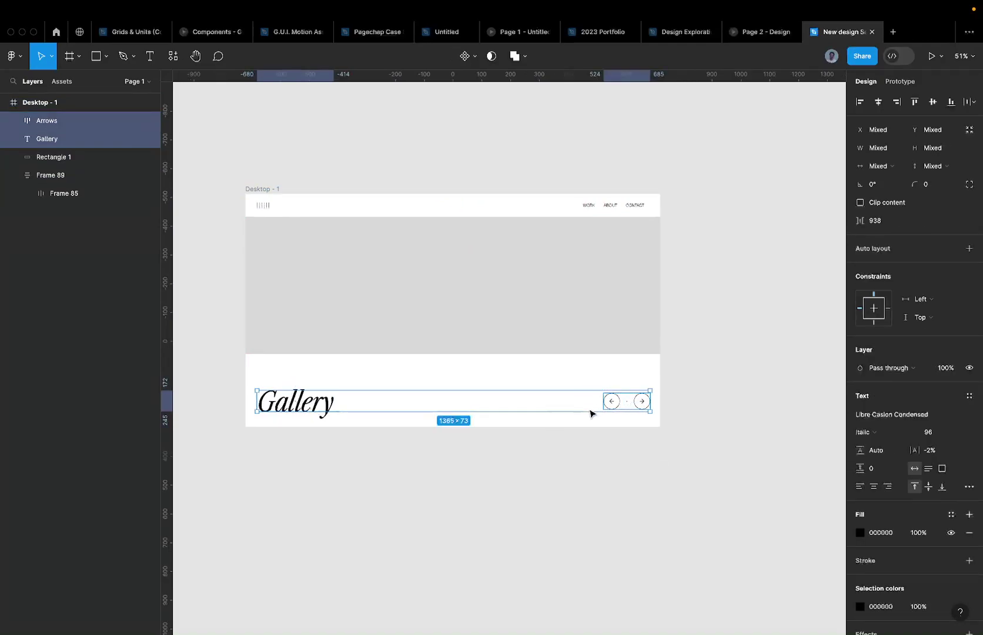
{"action": "key", "text": "shift+a"}
{"action": "key", "text": "super+z"}
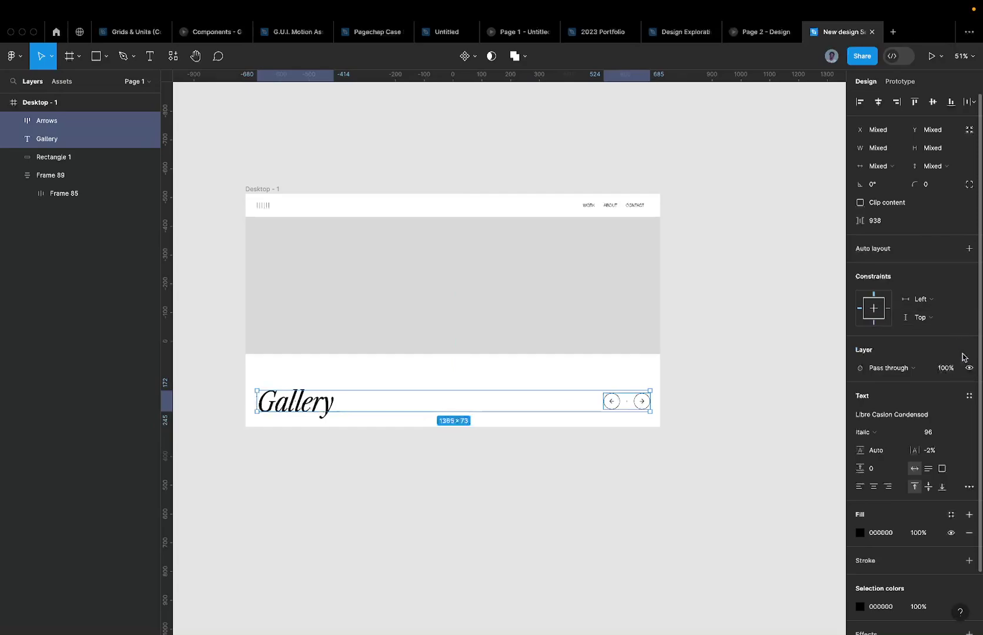
Wrap Gallery and the arrows in an auto layout row with Auto spacing
{"action": "left_click", "coordinate": [964, 248]}
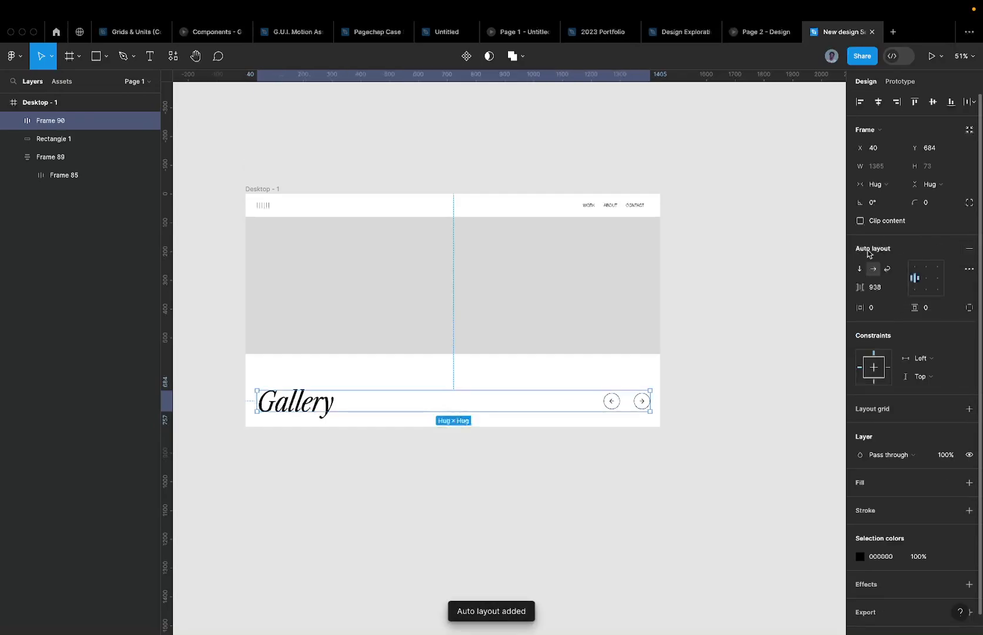
{"action": "left_click", "coordinate": [885, 288]}
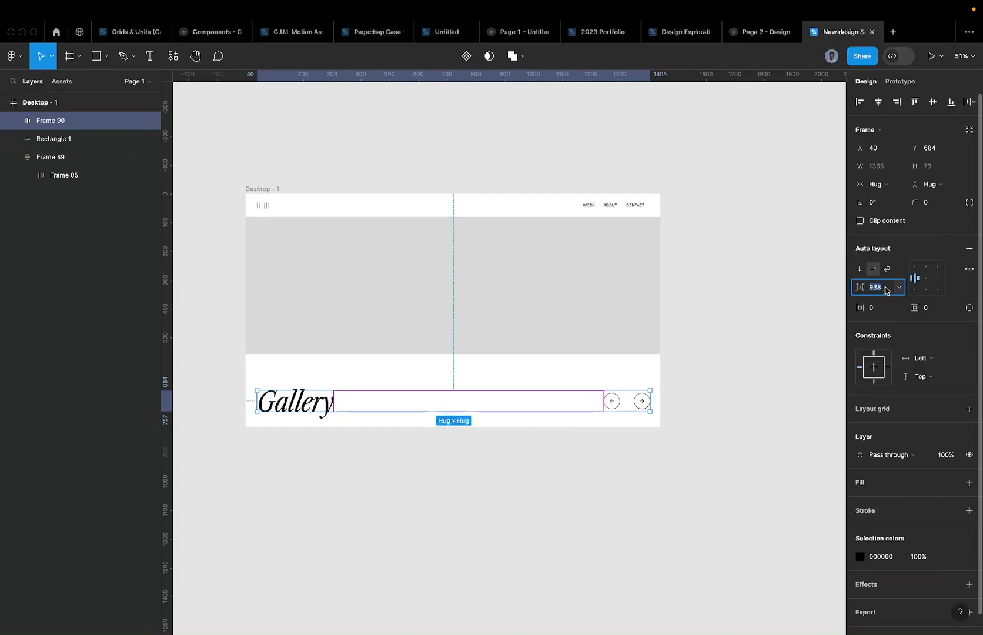
{"action": "key", "text": "BackSpace"}
{"action": "type", "text": "auto"}
{"action": "key", "text": "Return"}
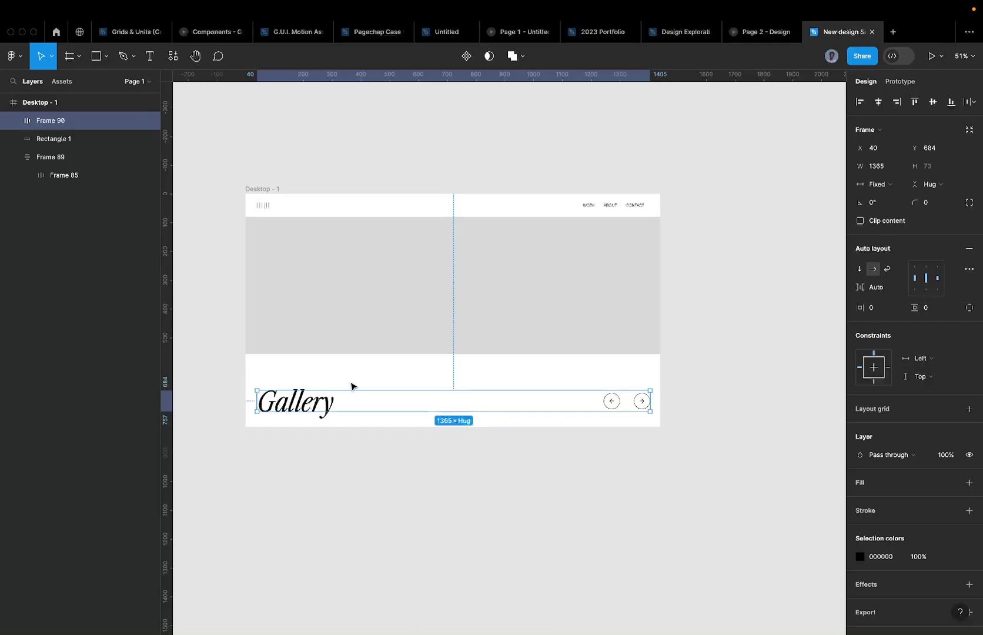
Give the Gallery row 40 vertical and 40 horizontal padding
{"action": "left_click", "coordinate": [338, 380]}
{"action": "left_click", "coordinate": [294, 411]}
{"action": "left_click", "coordinate": [939, 311]}
{"action": "type", "text": "40"}
{"action": "key", "text": "Return"}
{"action": "left_click", "coordinate": [875, 309]}
{"action": "type", "text": "40"}
{"action": "key", "text": "Return"}
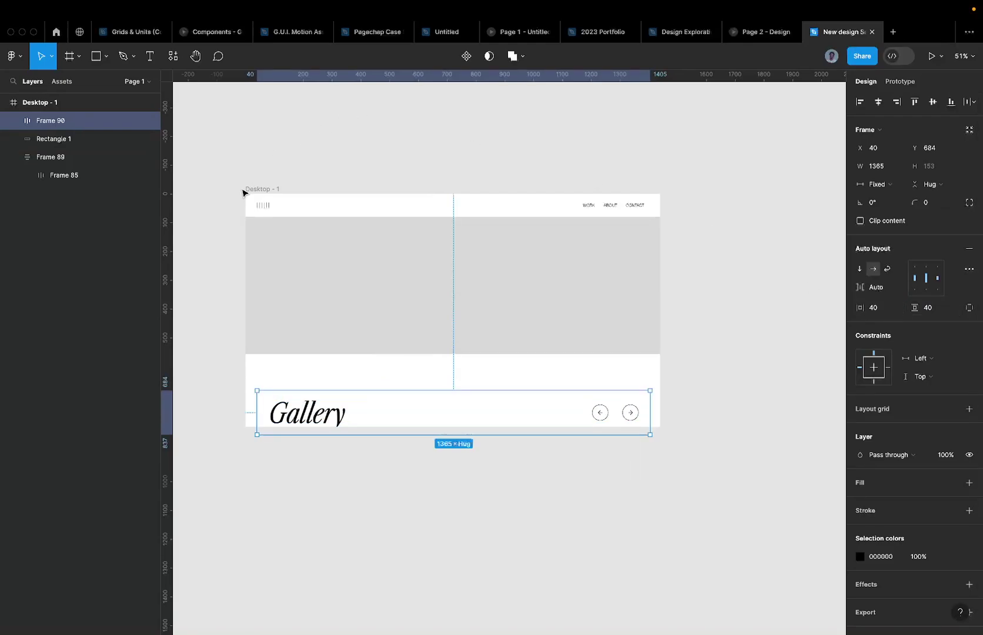
Add vertical guides at x=40 and x=1400 on Desktop - 1 for the side margins
{"action": "scroll", "coordinate": [249, 189], "scroll_direction": "up", "scroll_amount": 5}
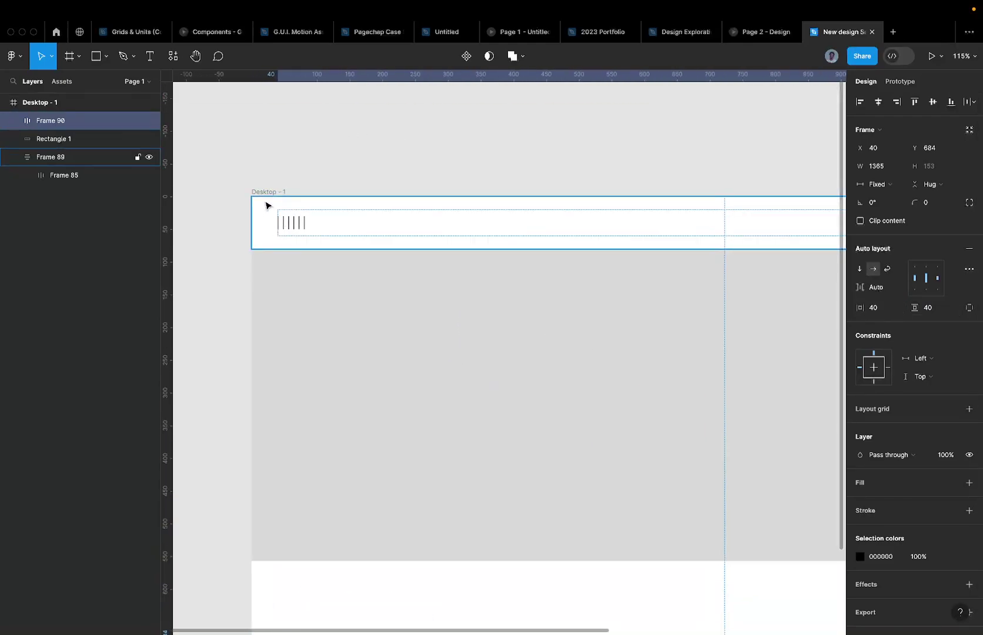
{"action": "key", "text": "shift+1"}
{"action": "left_click_drag", "start_coordinate": [174, 239], "coordinate": [270, 232]}
{"action": "scroll", "coordinate": [265, 219], "scroll_direction": "up", "scroll_amount": 8}
{"action": "left_click", "coordinate": [324, 198]}
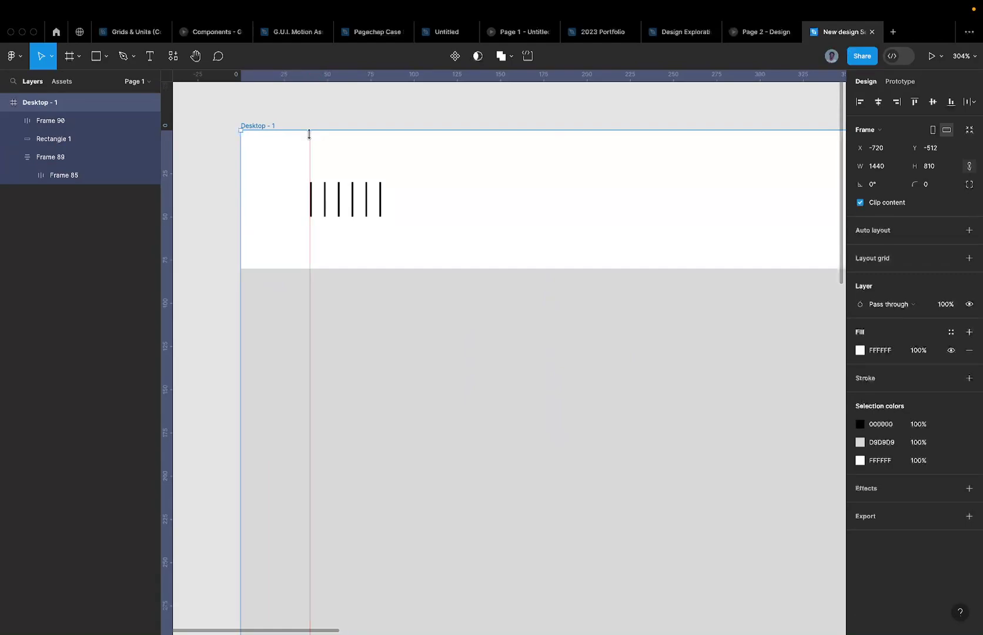
{"action": "scroll", "coordinate": [313, 175], "scroll_direction": "down", "scroll_amount": 5}
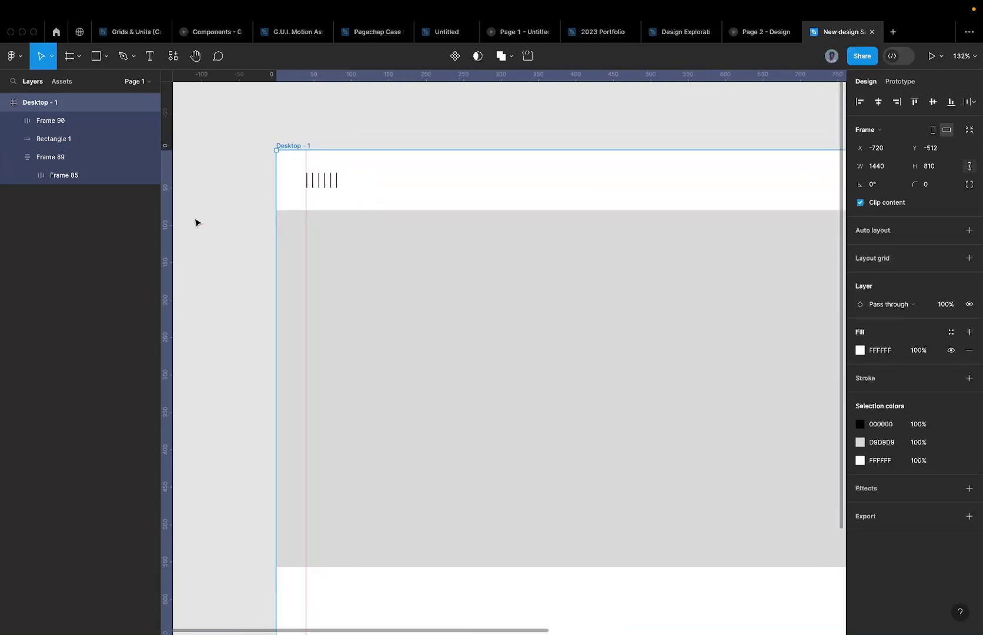
{"action": "scroll", "coordinate": [195, 220], "scroll_direction": "down", "scroll_amount": 5}
{"action": "left_click_drag", "start_coordinate": [165, 221], "coordinate": [718, 172]}
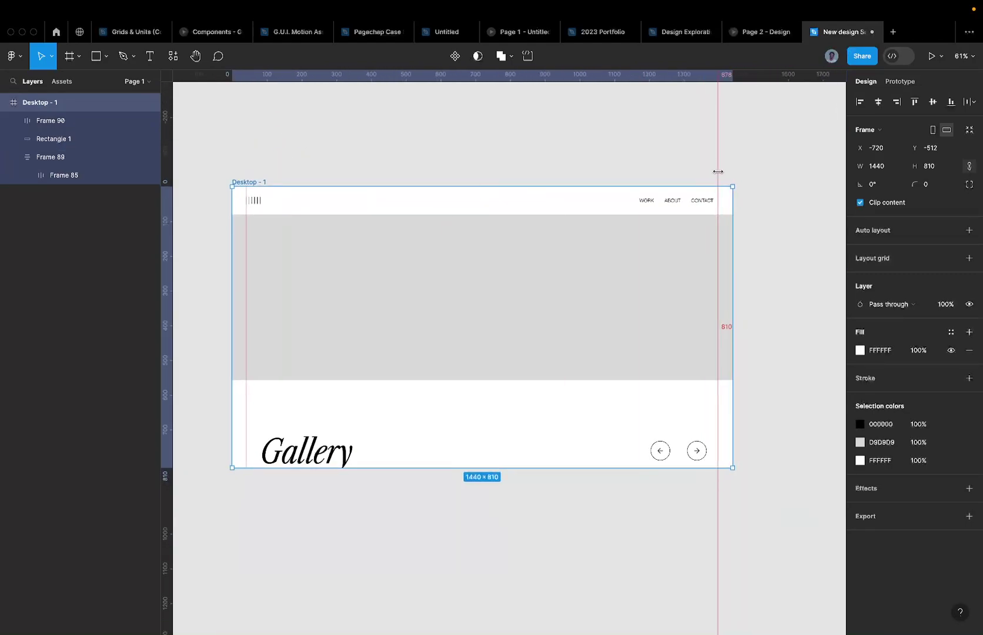
Move the Gallery row up to Y 643 and start renaming its layer 'Bottom'
{"action": "scroll", "coordinate": [717, 172], "scroll_direction": "up", "scroll_amount": 5}
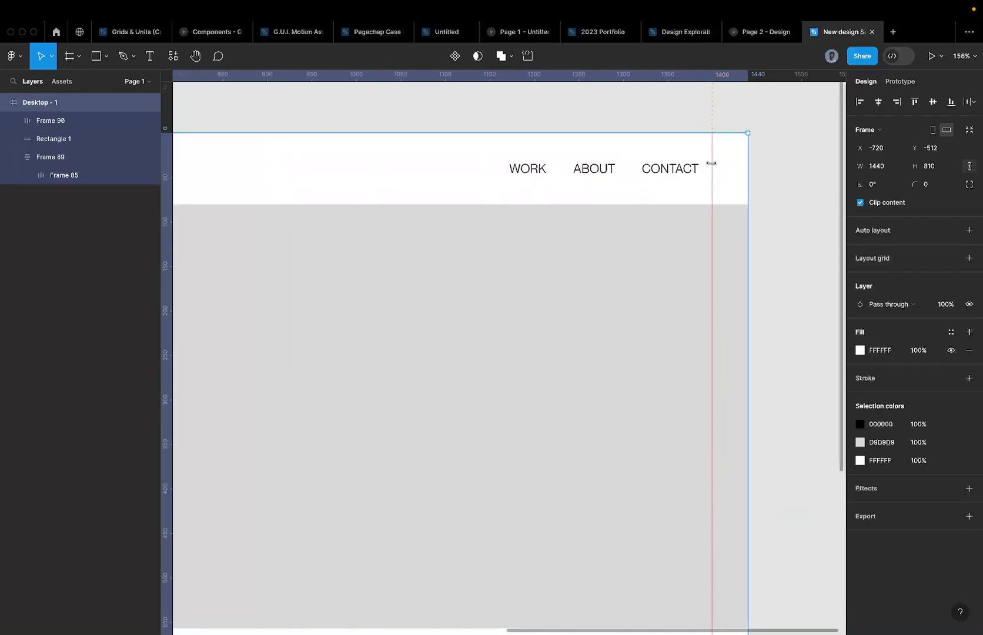
{"action": "scroll", "coordinate": [704, 167], "scroll_direction": "down", "scroll_amount": 5}
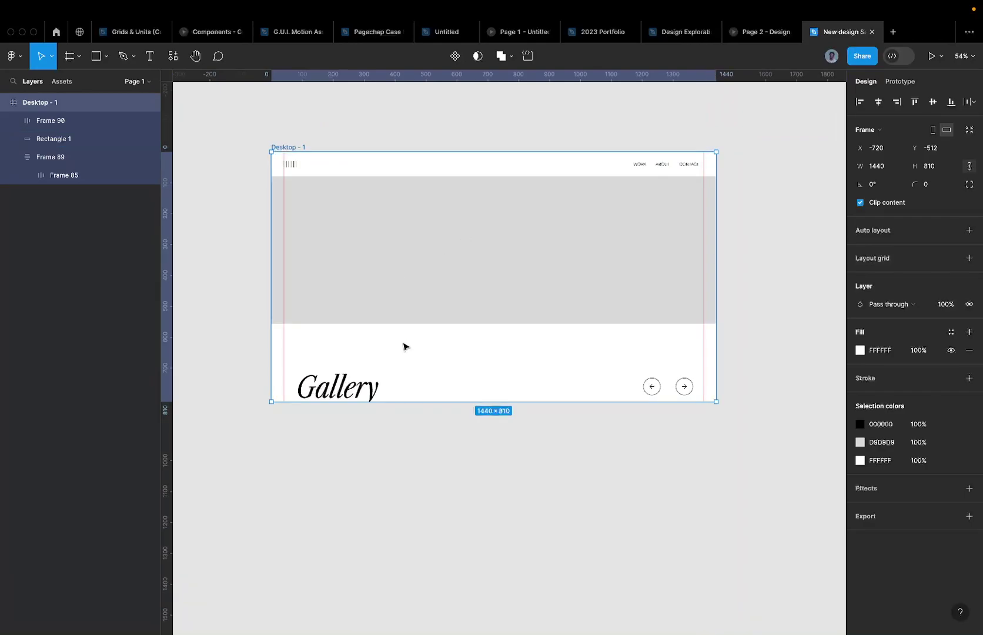
{"action": "left_click", "coordinate": [324, 383]}
{"action": "scroll", "coordinate": [297, 387], "scroll_direction": "up", "scroll_amount": 2}
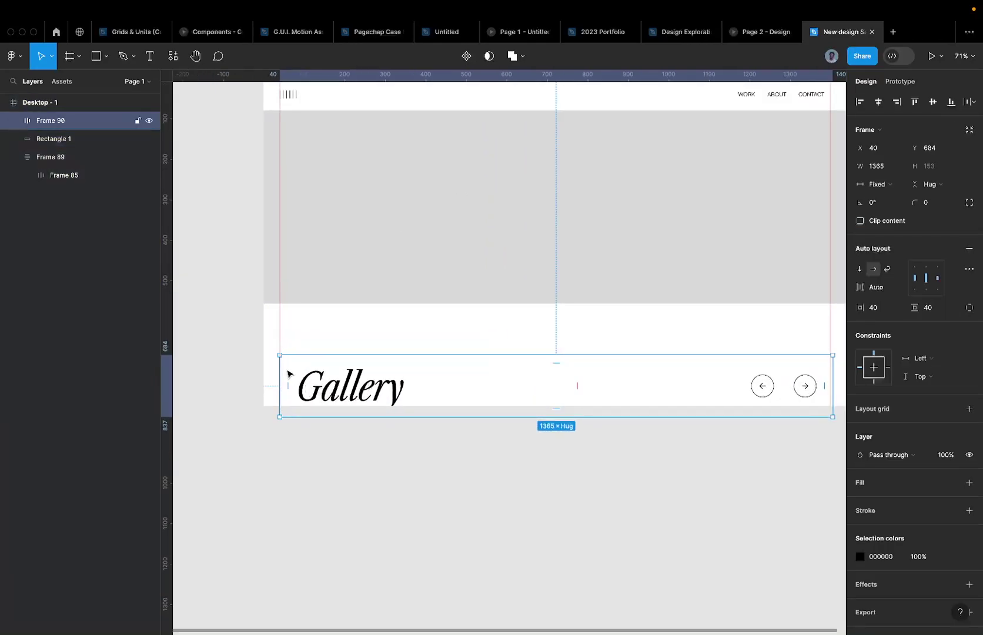
{"action": "scroll", "coordinate": [298, 386], "scroll_direction": "down", "scroll_amount": 3}
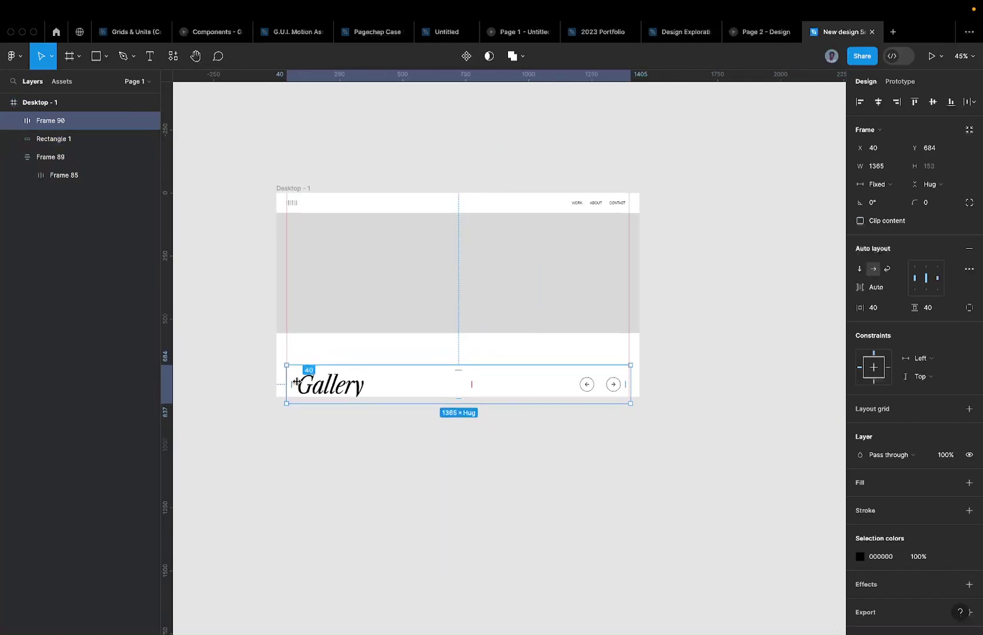
{"action": "left_click", "coordinate": [296, 347]}
{"action": "left_click_drag", "start_coordinate": [338, 383], "coordinate": [338, 373]}
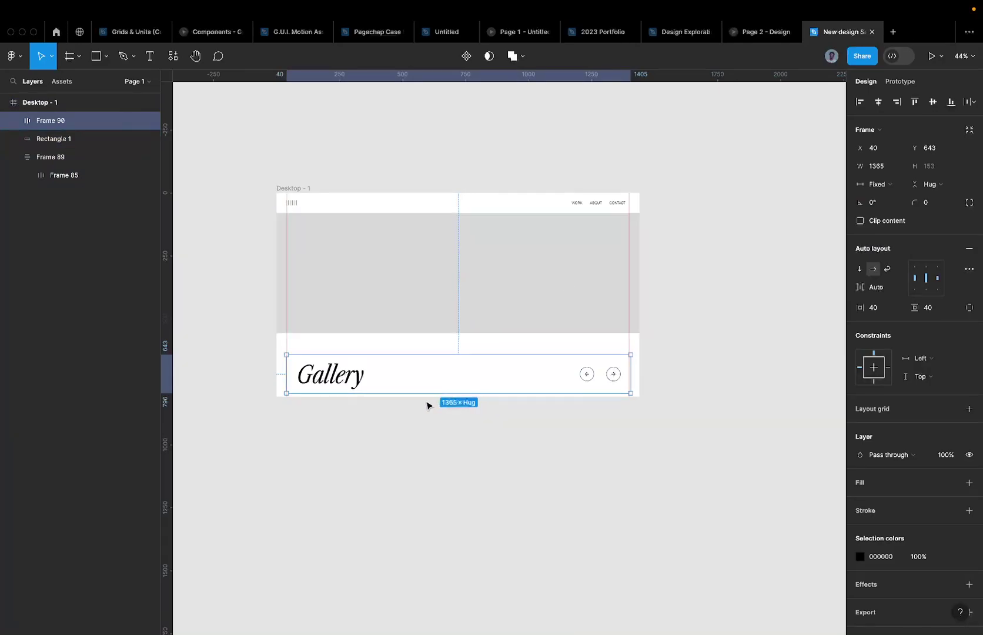
{"action": "double_click", "coordinate": [62, 122]}
{"action": "type", "text": "Bt"}
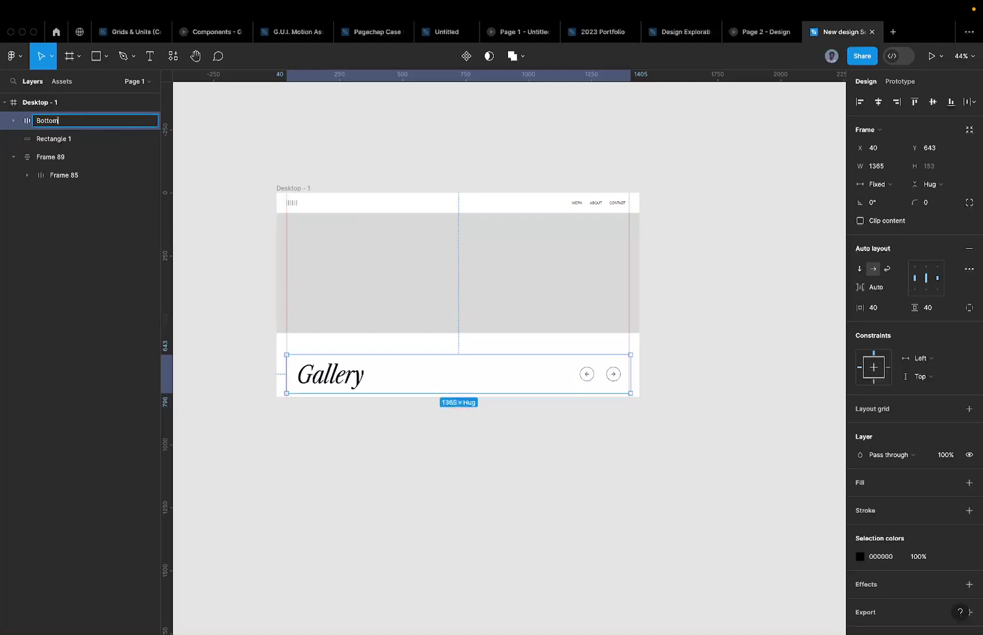
Name the row 'Bottom' and set its width to 1440
{"action": "key", "text": "Return"}
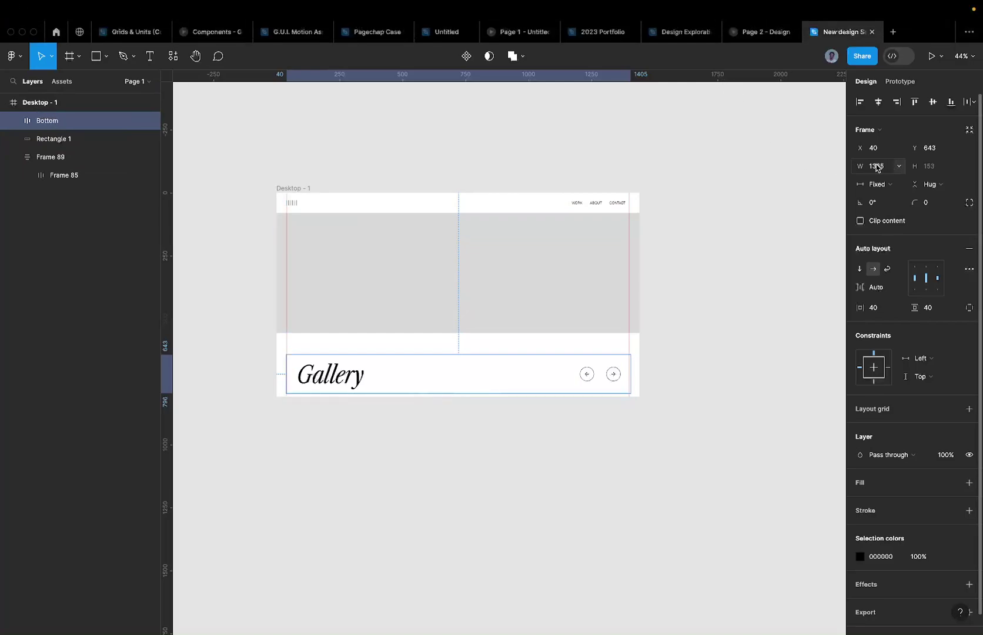
{"action": "left_click", "coordinate": [876, 167]}
{"action": "type", "text": "1"}
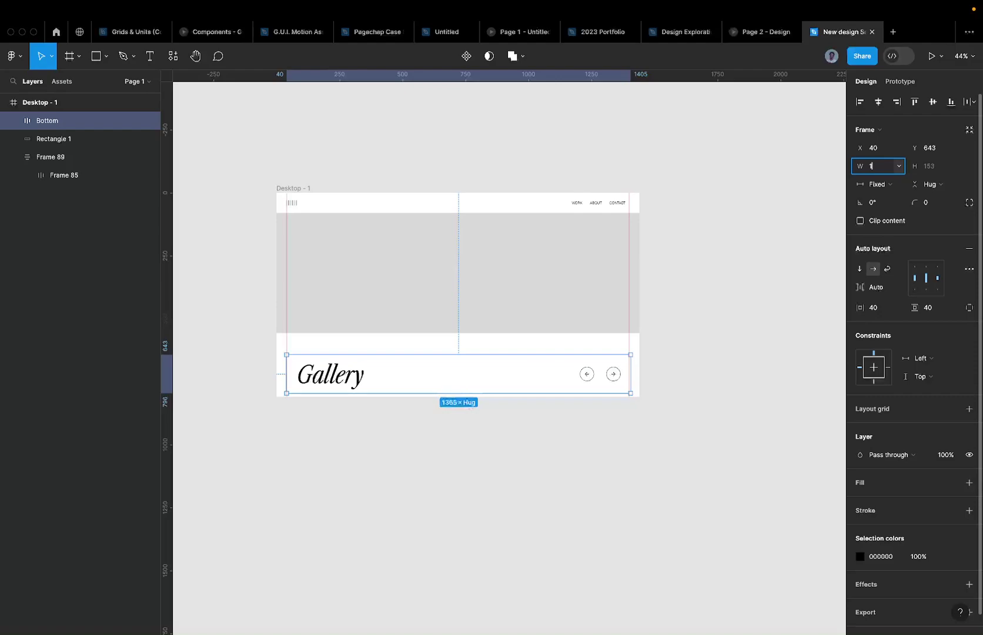
{"action": "key", "text": "Return"}
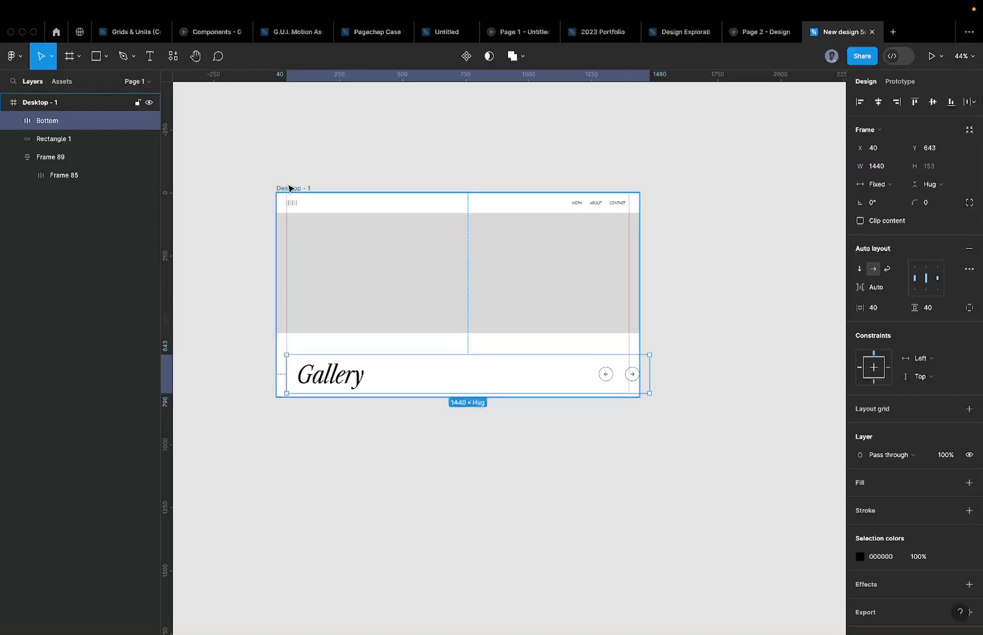
Align the Bottom row to the bottom of Desktop - 1 and centre it horizontally
{"action": "left_click", "coordinate": [292, 188]}
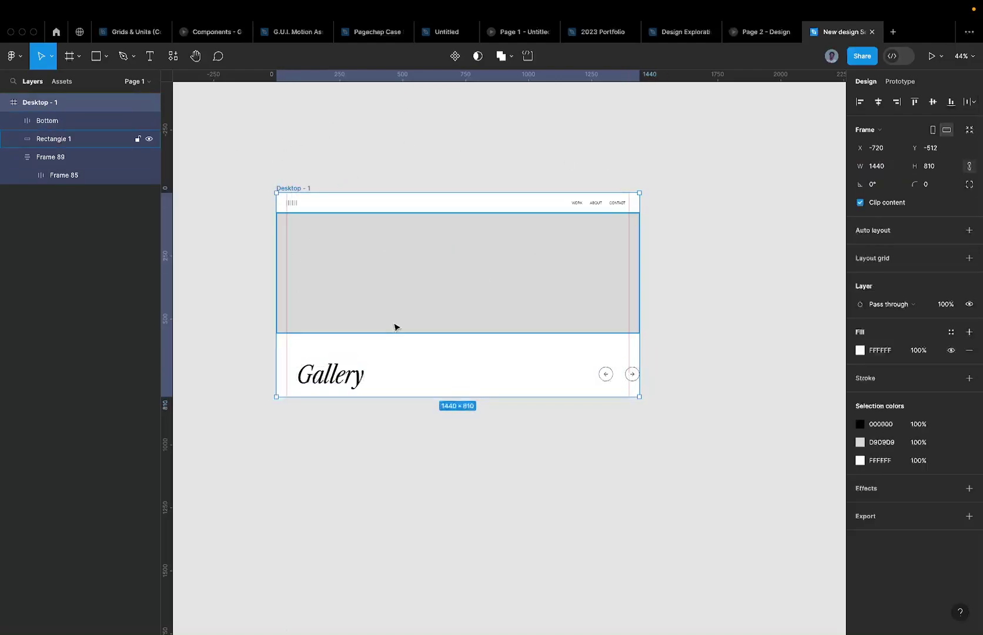
{"action": "left_click", "coordinate": [359, 366]}
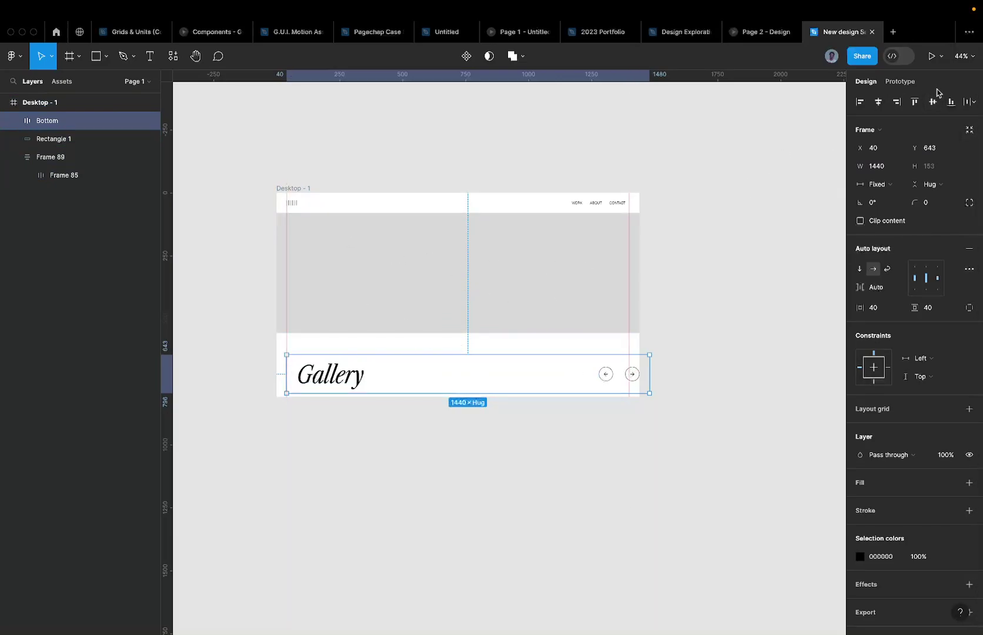
{"action": "left_click", "coordinate": [952, 102]}
{"action": "left_click", "coordinate": [882, 102]}
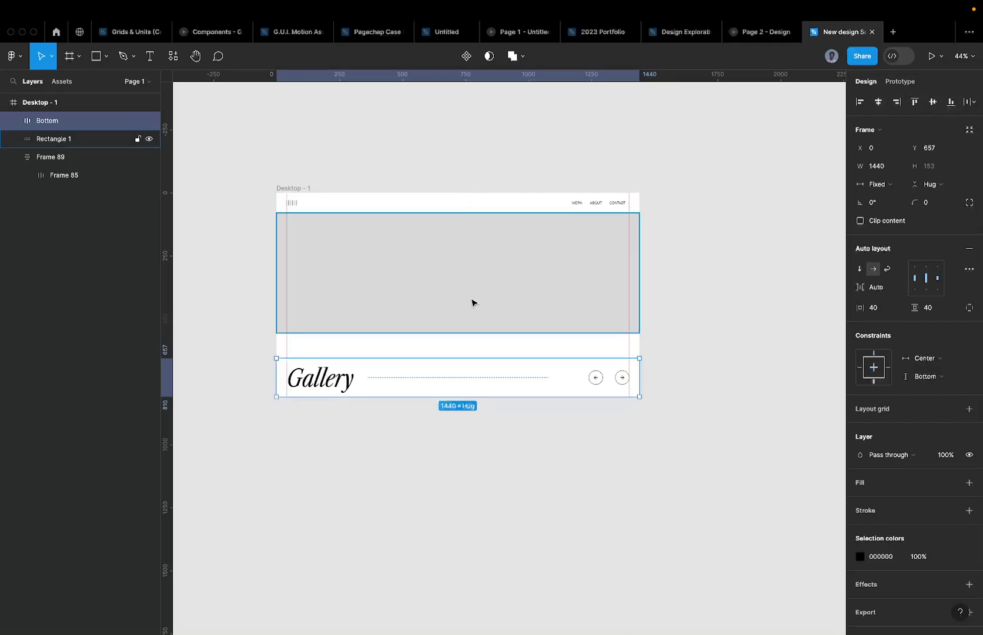
{"action": "scroll", "coordinate": [247, 385], "scroll_direction": "up", "scroll_amount": 5}
{"action": "scroll", "coordinate": [298, 323], "scroll_direction": "up", "scroll_amount": 2}
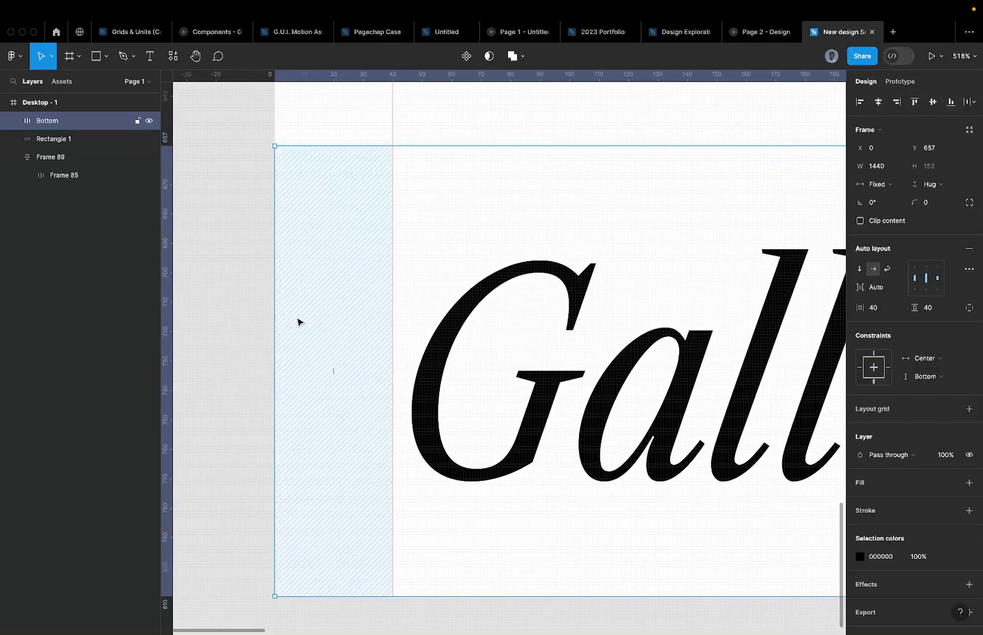
{"action": "scroll", "coordinate": [311, 329], "scroll_direction": "up", "scroll_amount": 3}
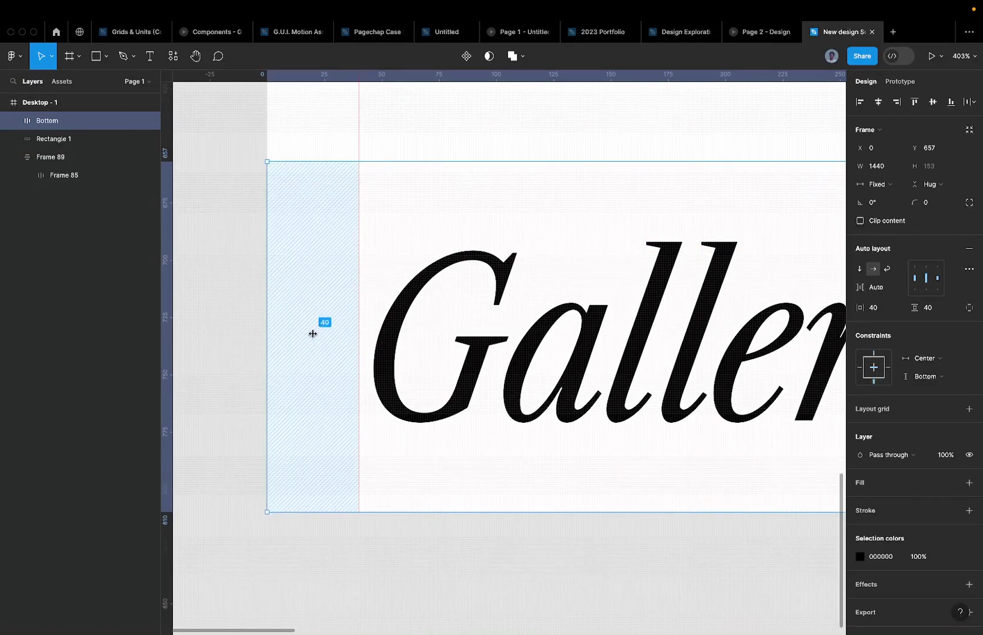
{"action": "scroll", "coordinate": [307, 336], "scroll_direction": "down", "scroll_amount": 10}
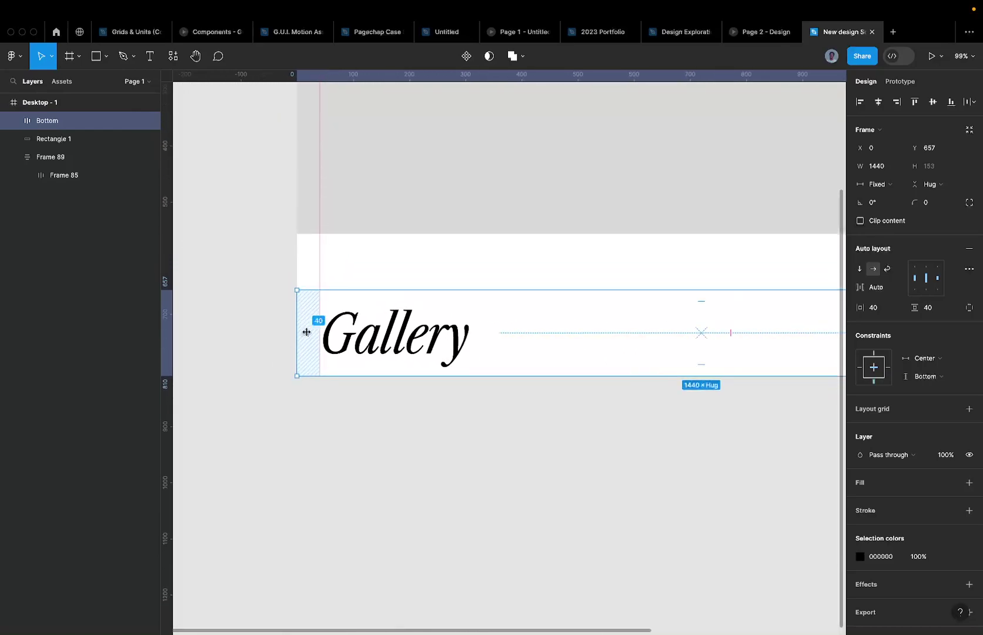
{"action": "scroll", "coordinate": [308, 337], "scroll_direction": "right", "scroll_amount": 5}
{"action": "scroll", "coordinate": [307, 336], "scroll_direction": "down", "scroll_amount": 5}
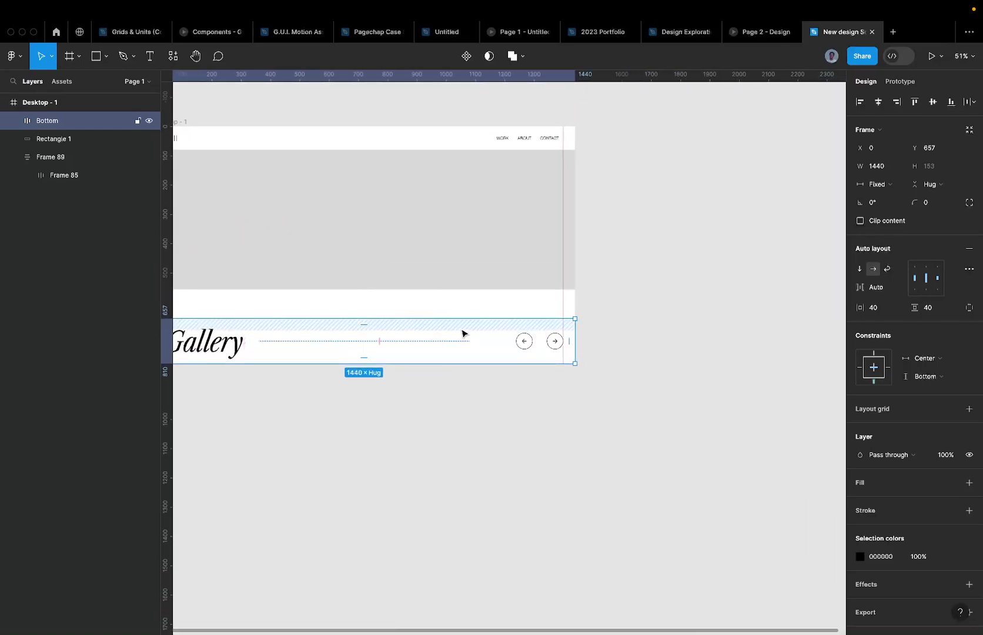
{"action": "scroll", "coordinate": [520, 336], "scroll_direction": "up", "scroll_amount": 8}
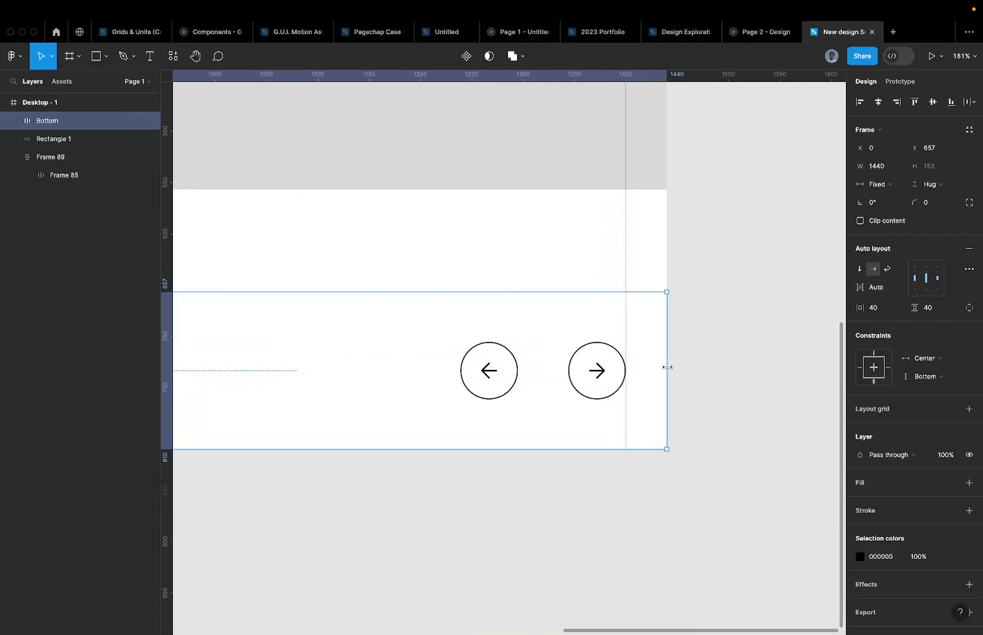
{"action": "scroll", "coordinate": [645, 366], "scroll_direction": "down", "scroll_amount": 2}
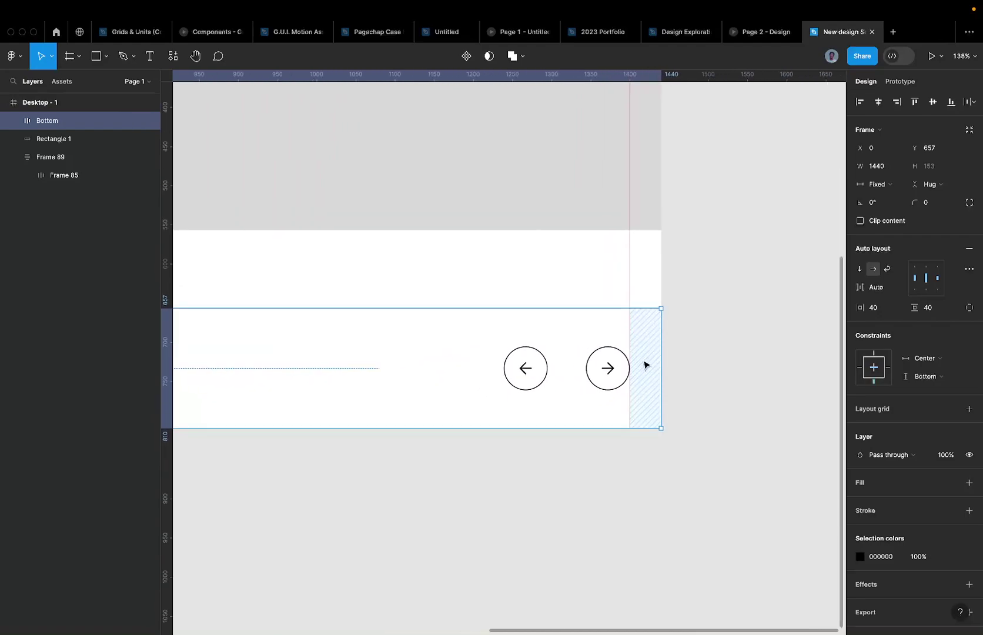
Set the spacing between the two buttons in the Arrows frame to 24
{"action": "left_click", "coordinate": [549, 380]}
{"action": "left_click", "coordinate": [570, 367]}
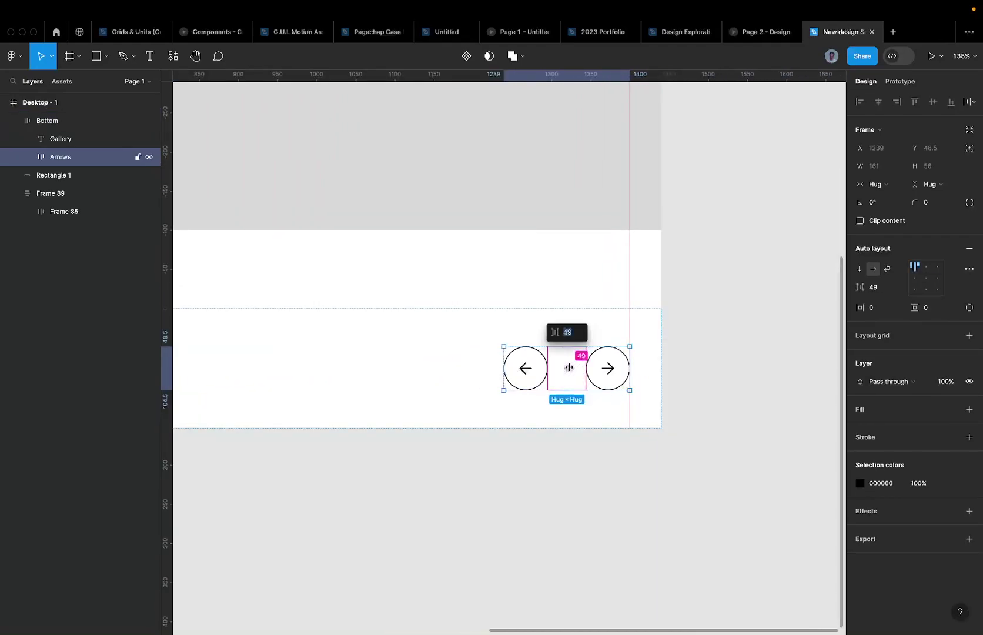
{"action": "scroll", "coordinate": [570, 367], "scroll_direction": "up", "scroll_amount": 1}
{"action": "type", "text": "24"}
{"action": "key", "text": "Return"}
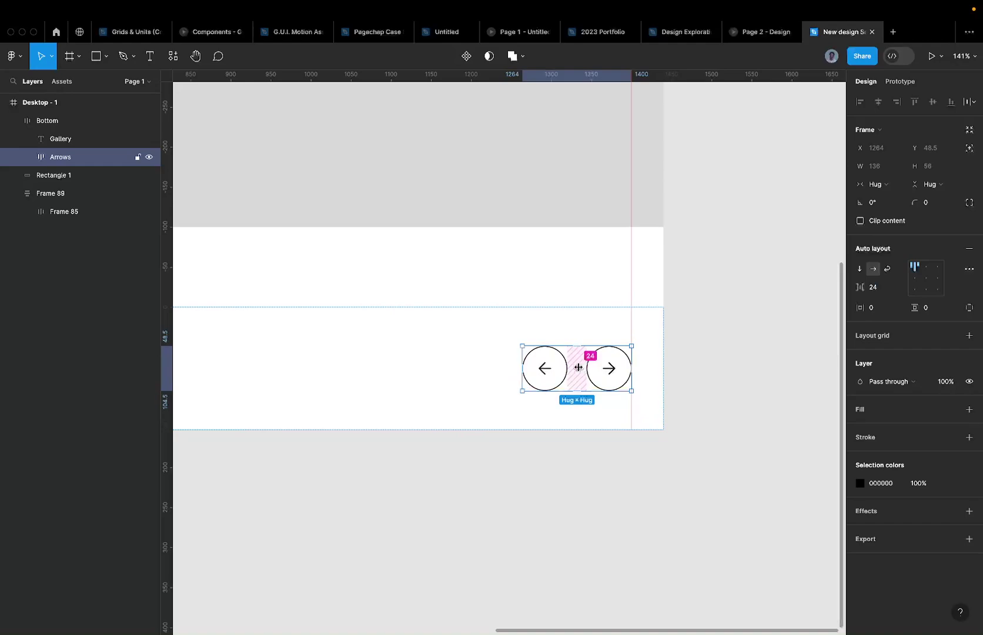
{"action": "scroll", "coordinate": [579, 367], "scroll_direction": "down", "scroll_amount": 5}
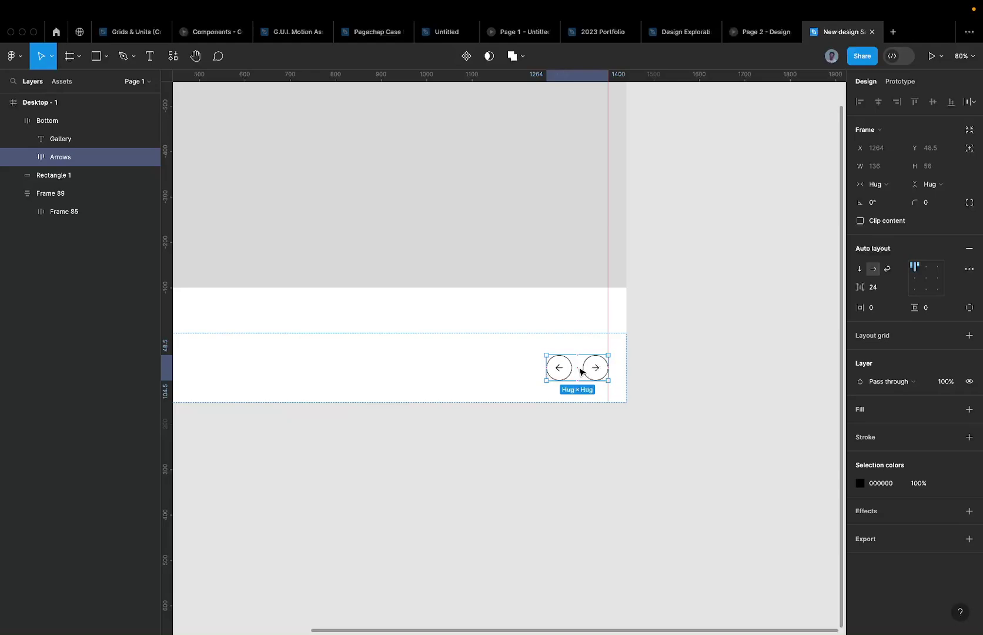
{"action": "scroll", "coordinate": [580, 371], "scroll_direction": "up", "scroll_amount": 1}
{"action": "scroll", "coordinate": [597, 391], "scroll_direction": "up", "scroll_amount": 5}
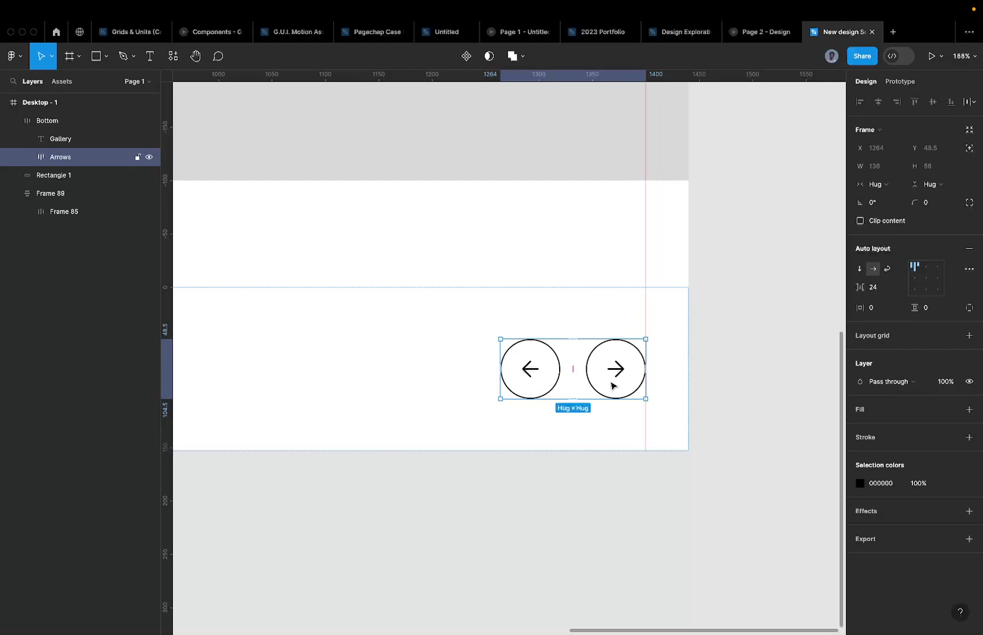
{"action": "double_click", "coordinate": [542, 369]}
{"action": "scroll", "coordinate": [533, 369], "scroll_direction": "up", "scroll_amount": 5}
{"action": "double_click", "coordinate": [521, 374]}
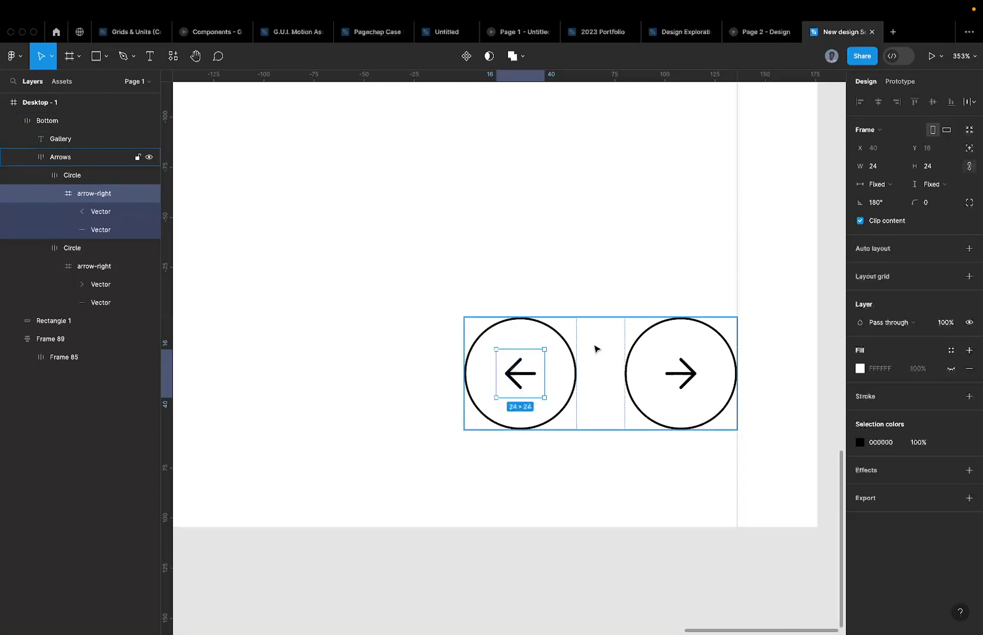
{"action": "left_click", "coordinate": [934, 172]}
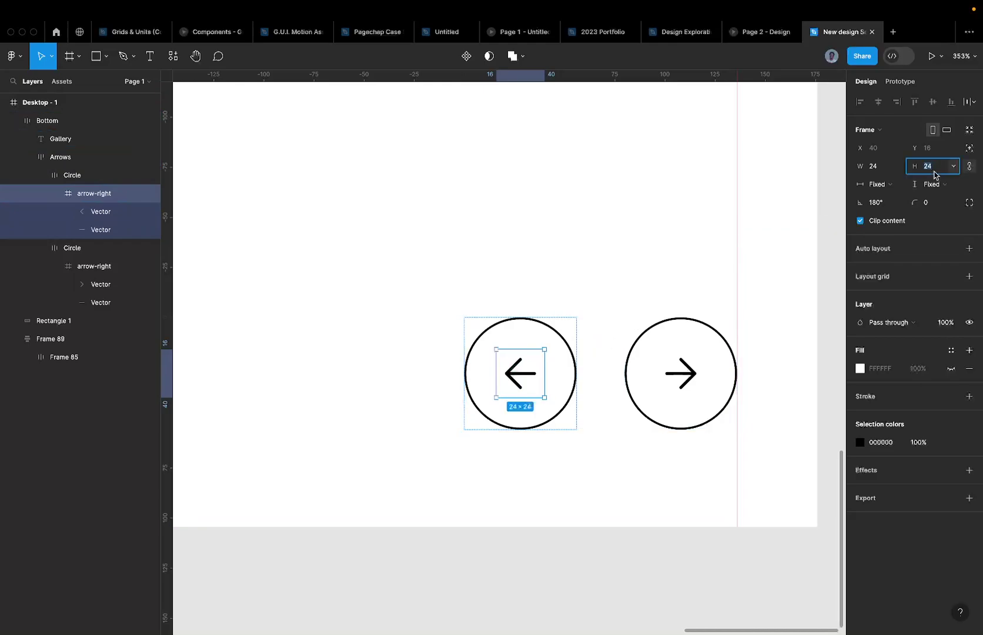
{"action": "type", "text": "20"}
{"action": "key", "text": "Return"}
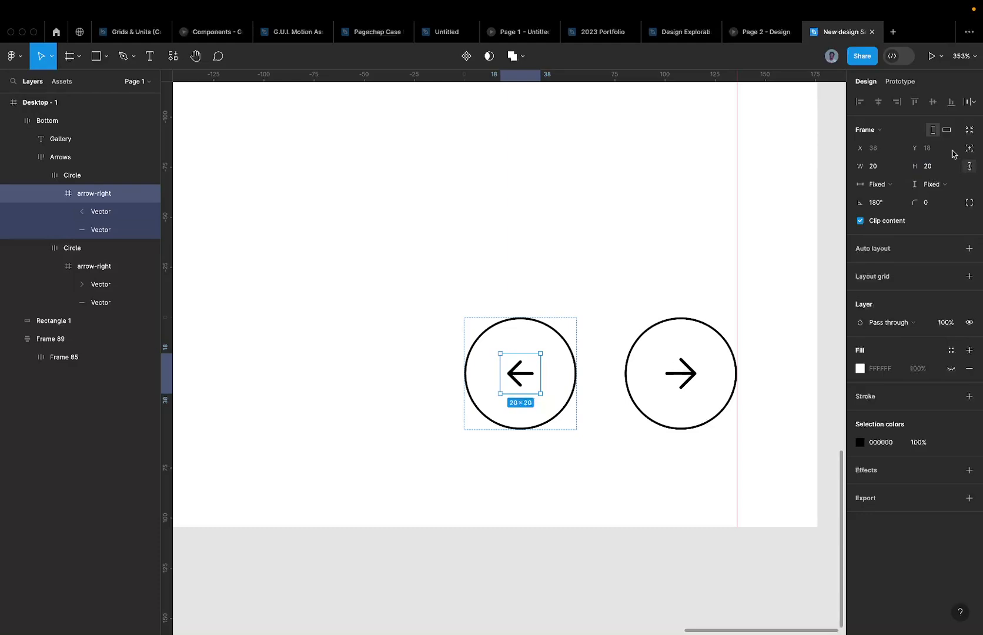
{"action": "left_click", "coordinate": [938, 168]}
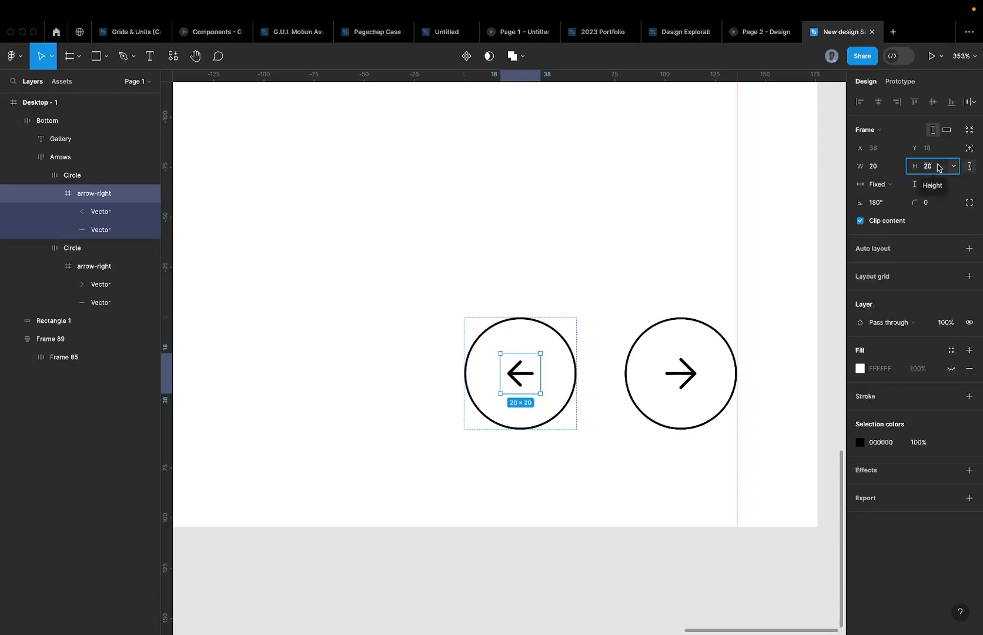
{"action": "type", "text": "24"}
{"action": "key", "text": "Return"}
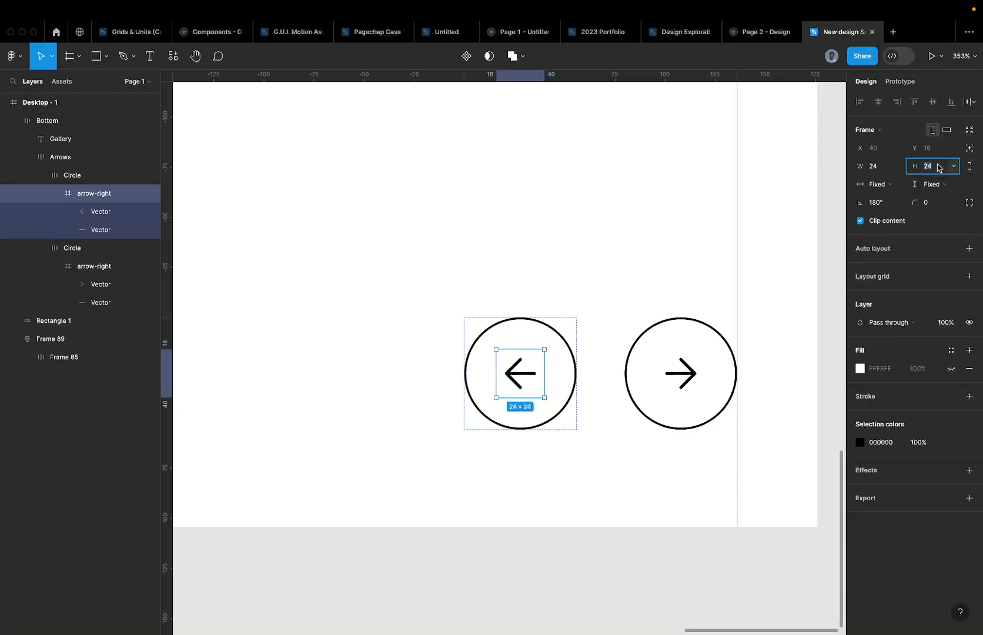
{"action": "left_click", "coordinate": [671, 376]}
{"action": "scroll", "coordinate": [669, 378], "scroll_direction": "down", "scroll_amount": 3}
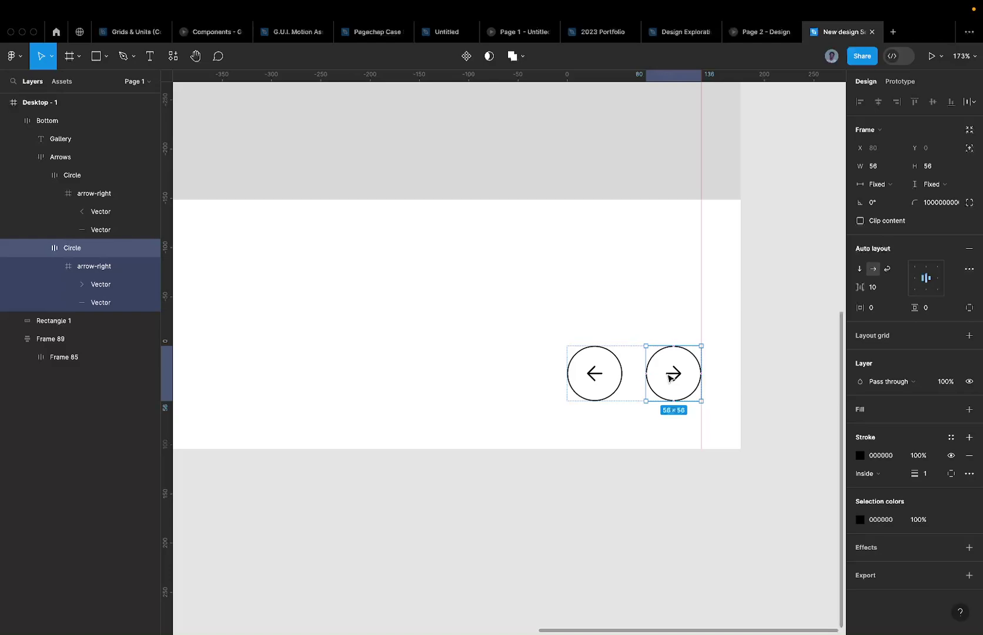
{"action": "scroll", "coordinate": [670, 377], "scroll_direction": "down", "scroll_amount": 5}
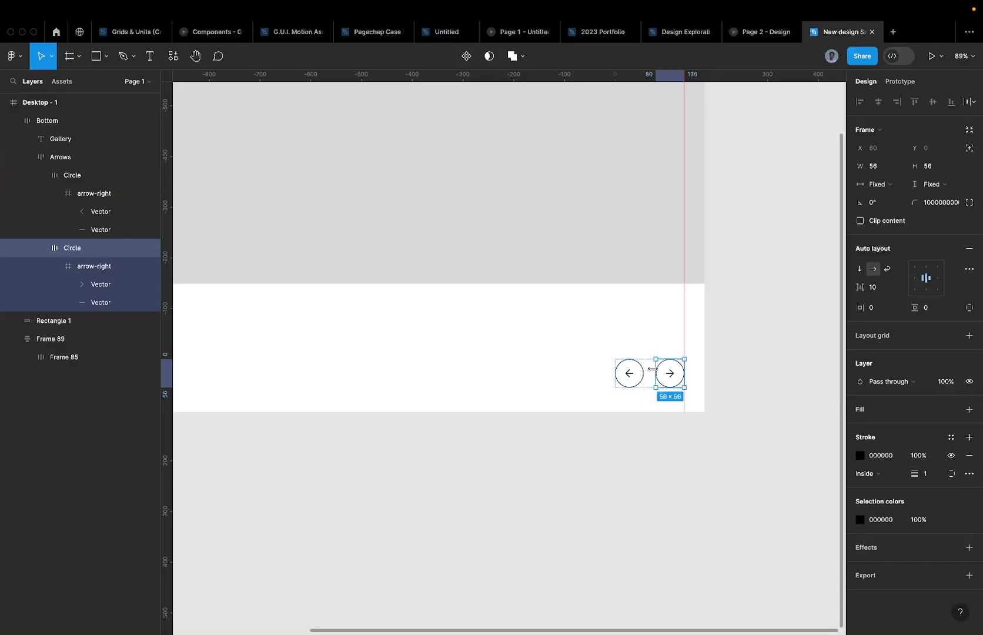
{"action": "scroll", "coordinate": [652, 366], "scroll_direction": "up", "scroll_amount": 3}
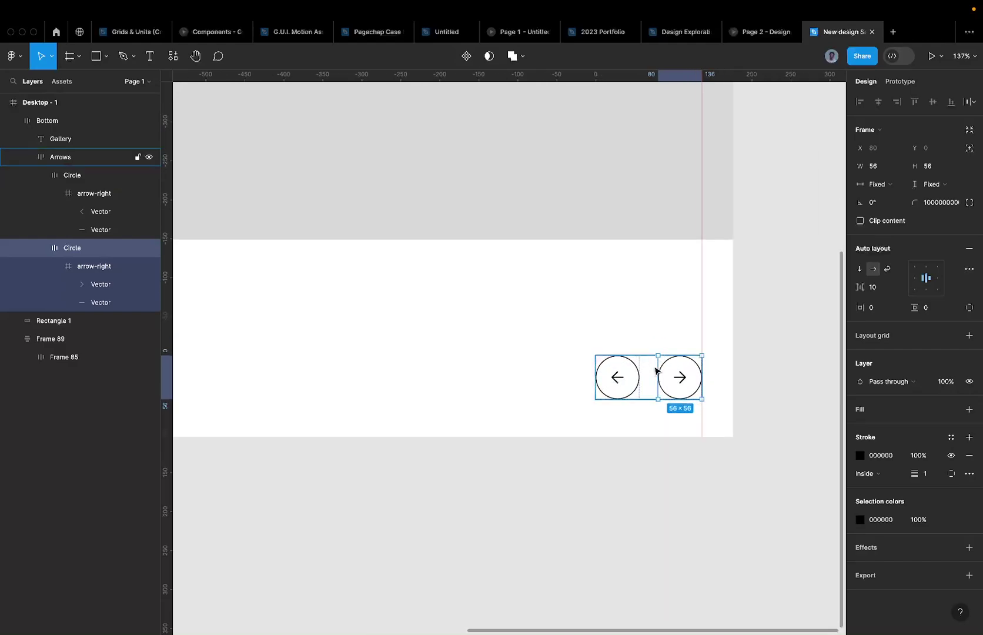
{"action": "scroll", "coordinate": [661, 187], "scroll_direction": "down", "scroll_amount": 5}
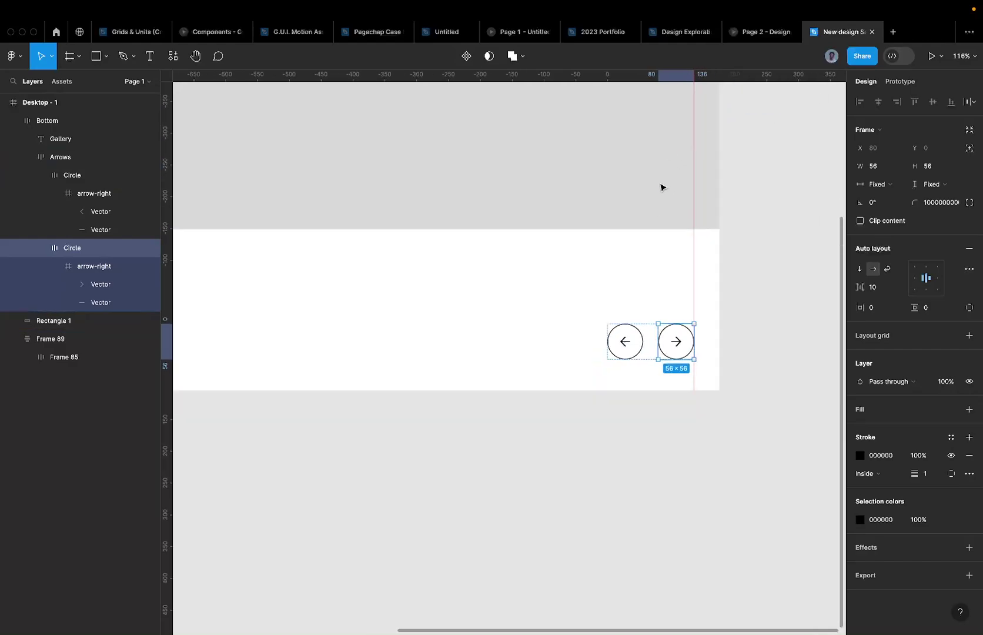
{"action": "left_click", "coordinate": [480, 327]}
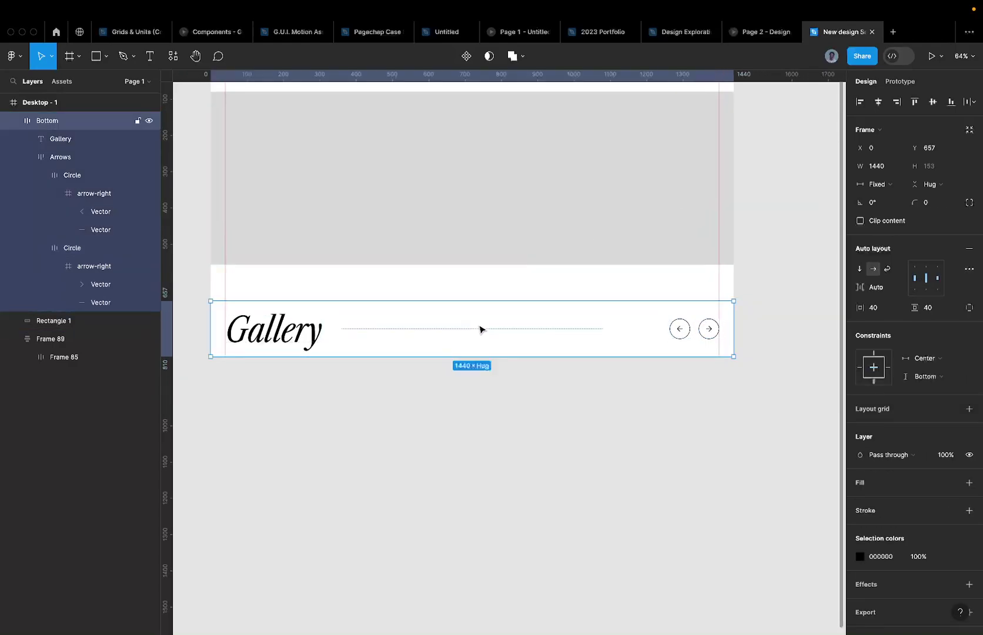
{"action": "scroll", "coordinate": [478, 328], "scroll_direction": "down", "scroll_amount": 3}
{"action": "left_click", "coordinate": [378, 250]}
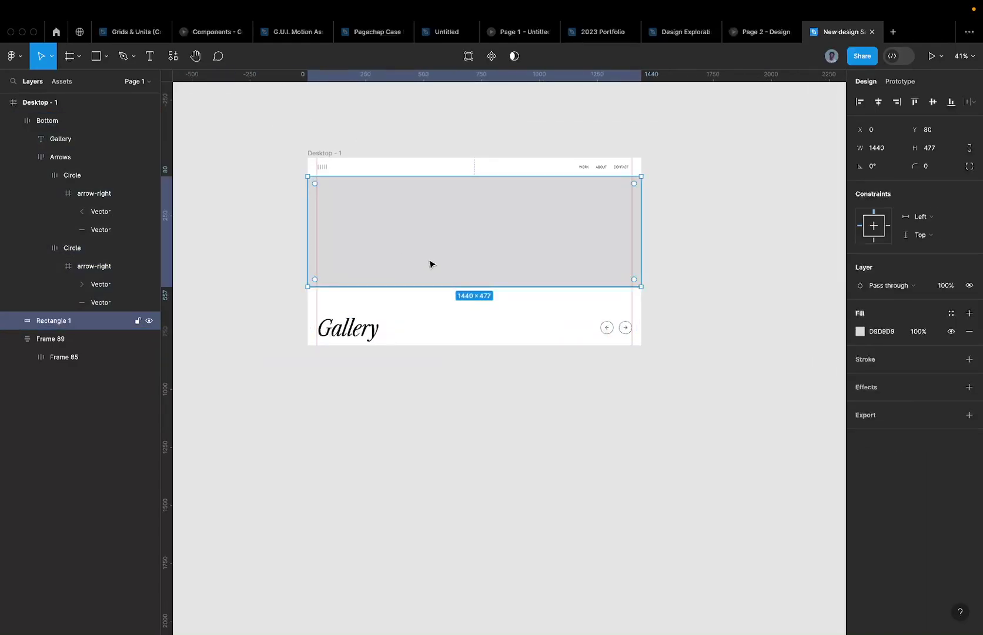
Give the Gallery row a red (F00) fill
{"action": "left_click", "coordinate": [382, 324]}
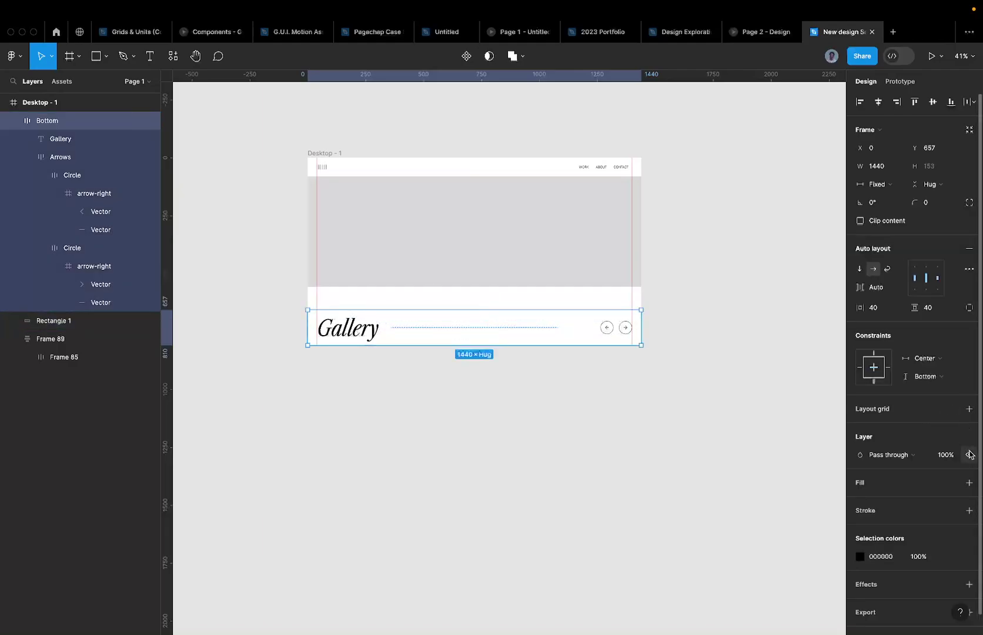
{"action": "left_click", "coordinate": [969, 482]}
{"action": "left_click", "coordinate": [887, 500]}
{"action": "type", "text": "f00"}
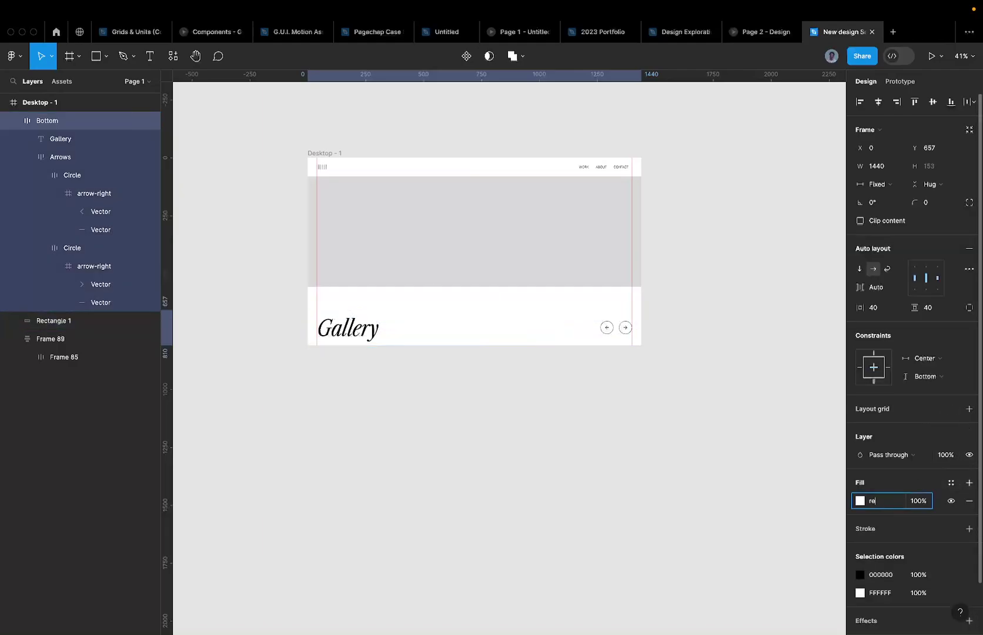
{"action": "key", "text": "Return"}
Fill the top navigation bar with solid red FF0000
{"action": "left_click", "coordinate": [408, 156]}
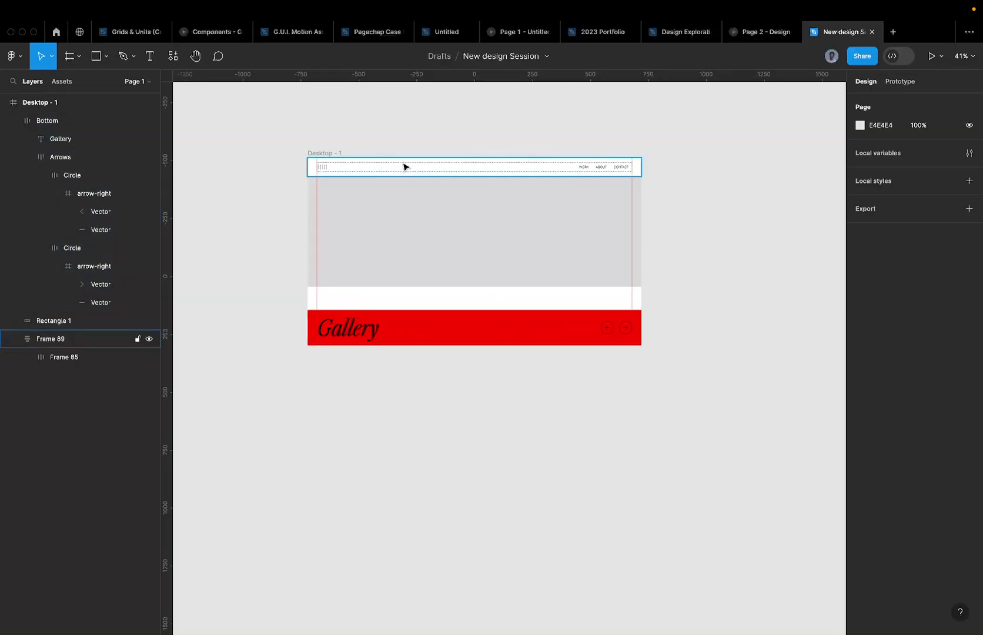
{"action": "left_click", "coordinate": [406, 166]}
{"action": "scroll", "coordinate": [889, 487], "scroll_direction": "down", "scroll_amount": 1}
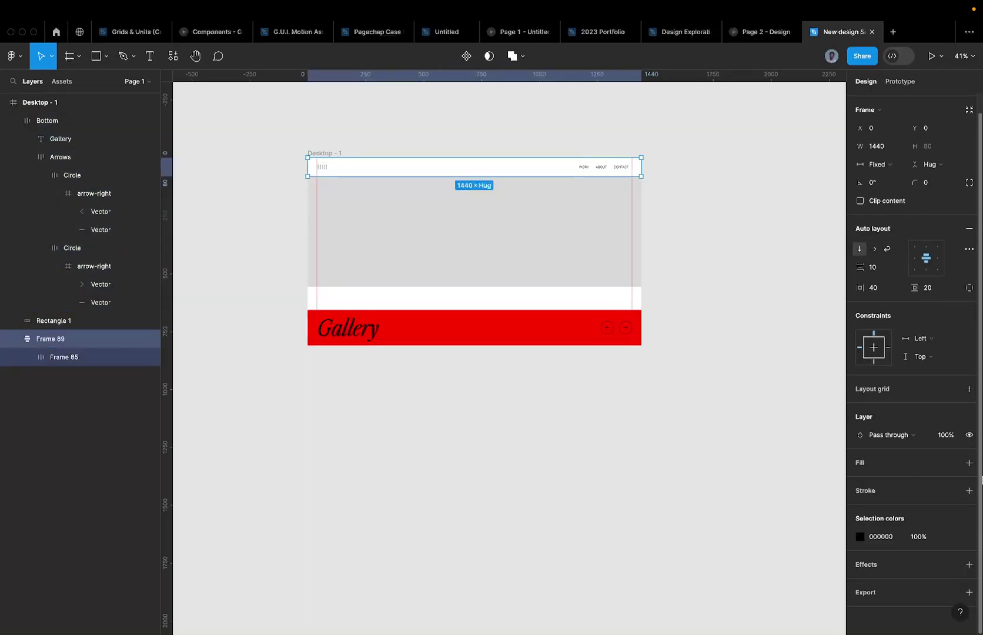
{"action": "left_click", "coordinate": [969, 462]}
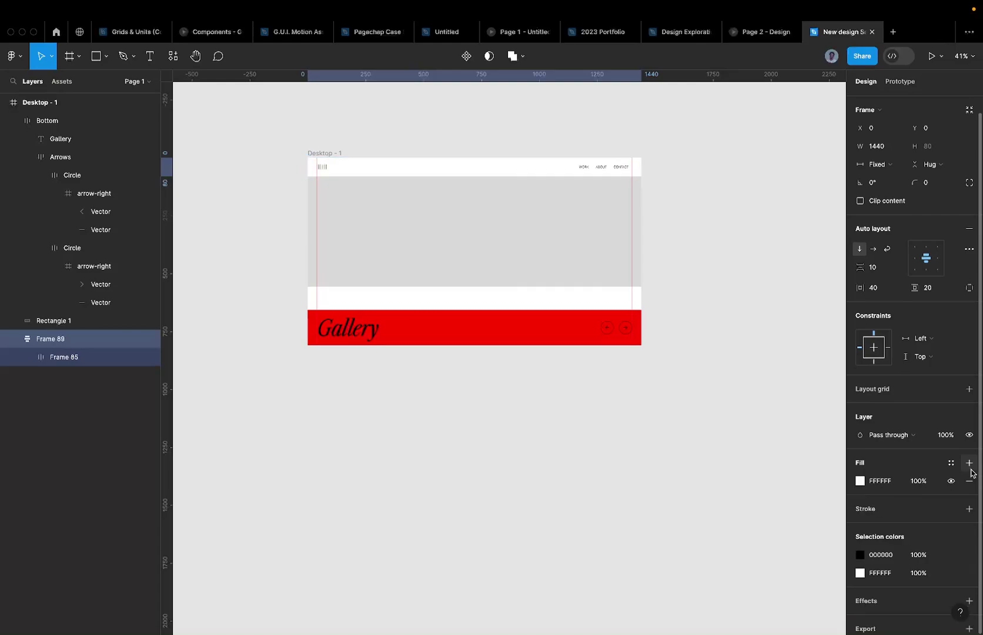
{"action": "left_click", "coordinate": [891, 482]}
{"action": "type", "text": "FF0000"}
{"action": "key", "text": "Return"}
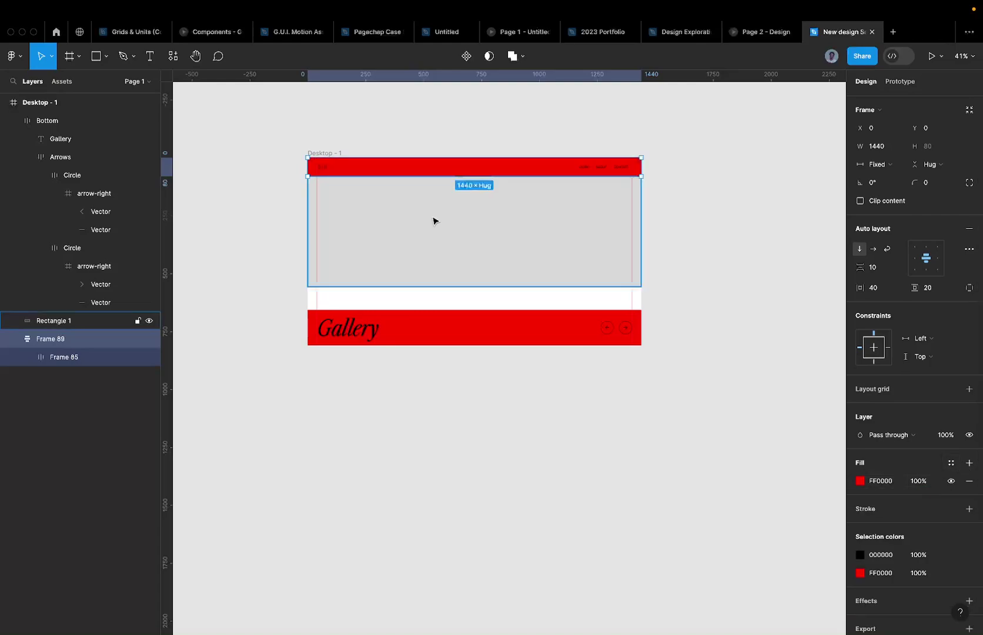
{"action": "left_click", "coordinate": [436, 219]}
Move the gray rectangle to X 0, Y 80 and stretch it to 1440×577, down to the Gallery band
{"action": "scroll", "coordinate": [411, 227], "scroll_direction": "up", "scroll_amount": 3}
{"action": "left_click_drag", "start_coordinate": [307, 249], "coordinate": [353, 259]}
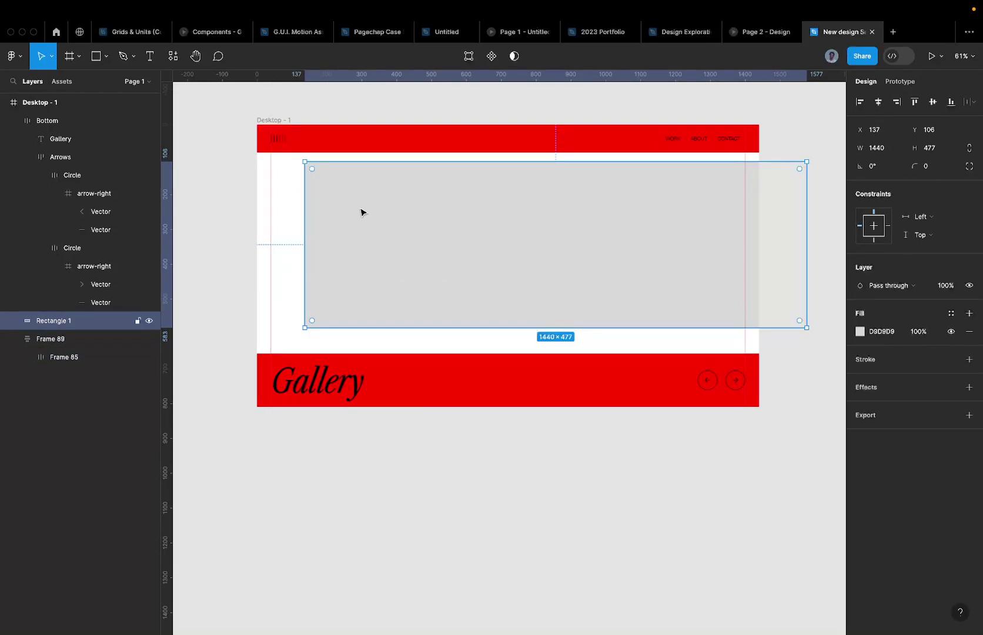
{"action": "left_click_drag", "start_coordinate": [361, 212], "coordinate": [257, 204]}
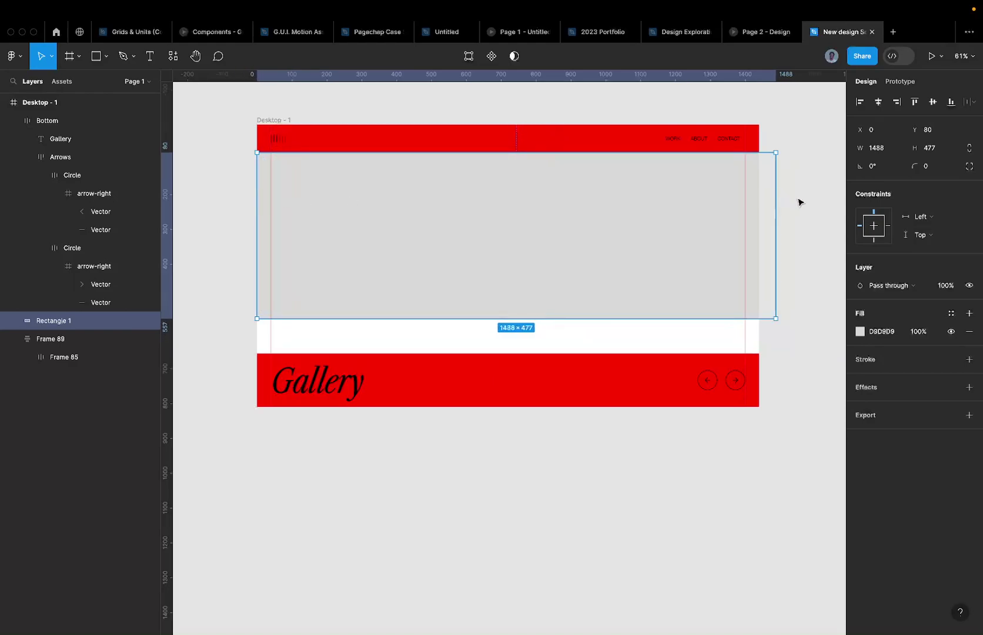
{"action": "left_click_drag", "start_coordinate": [767, 221], "coordinate": [759, 221]}
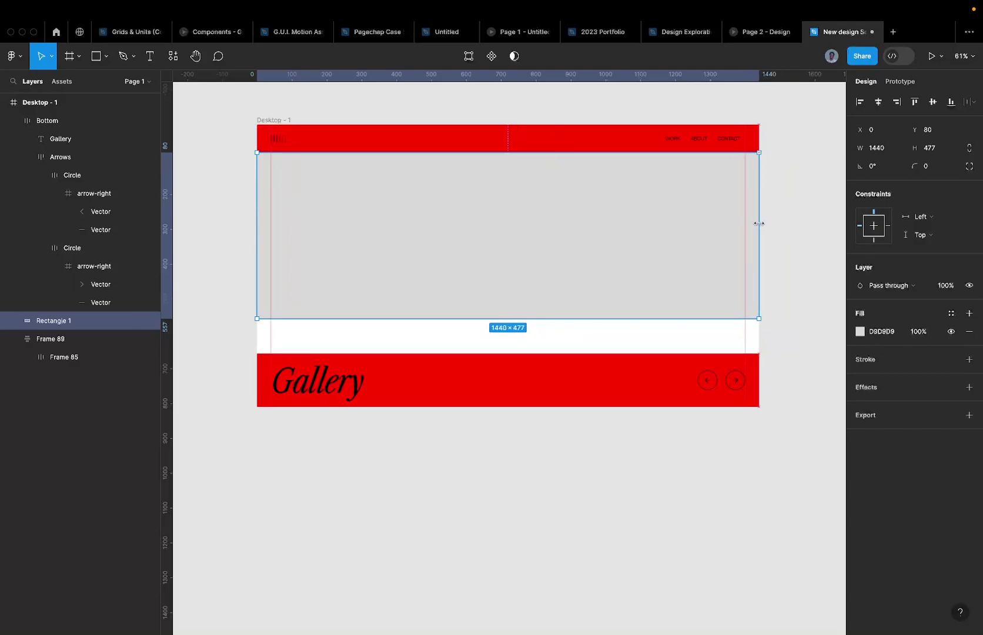
{"action": "left_click_drag", "start_coordinate": [596, 317], "coordinate": [596, 357]}
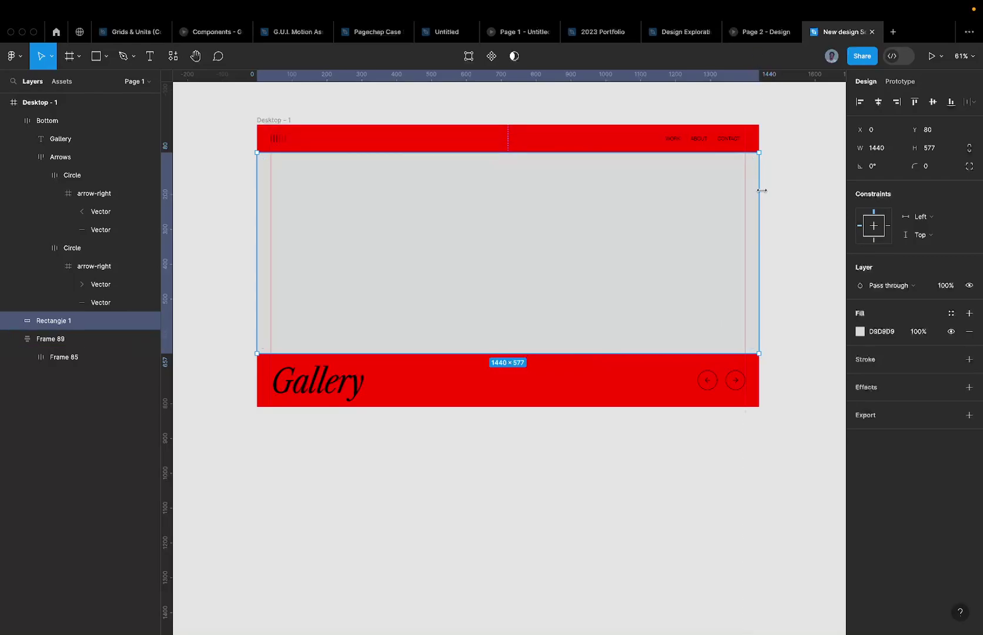
Draw a new rectangle on the canvas above the Desktop - 1 frame
{"action": "scroll", "coordinate": [762, 190], "scroll_direction": "up", "scroll_amount": 2}
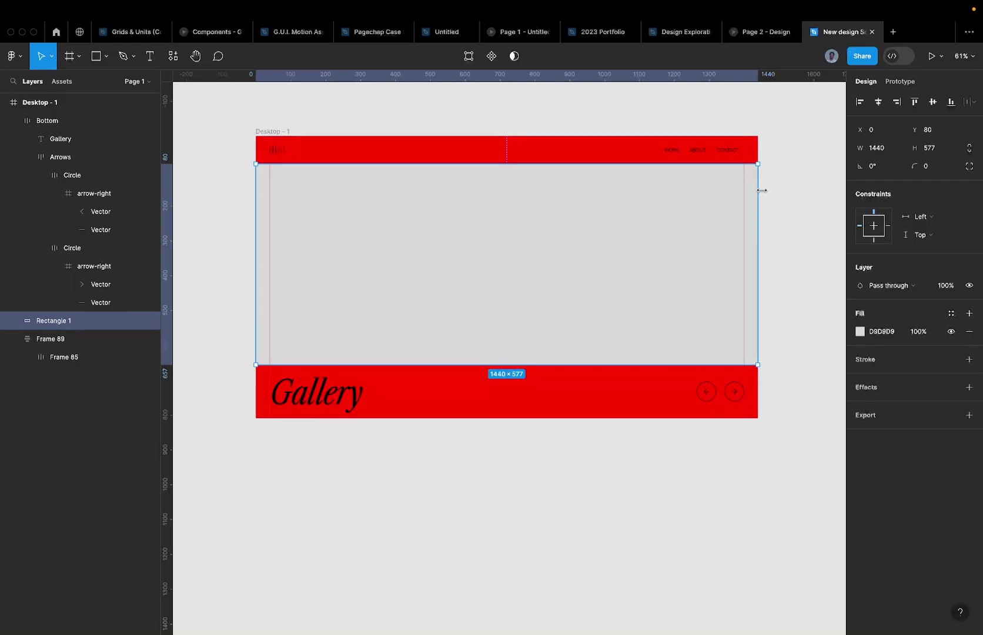
{"action": "scroll", "coordinate": [761, 190], "scroll_direction": "right", "scroll_amount": 5}
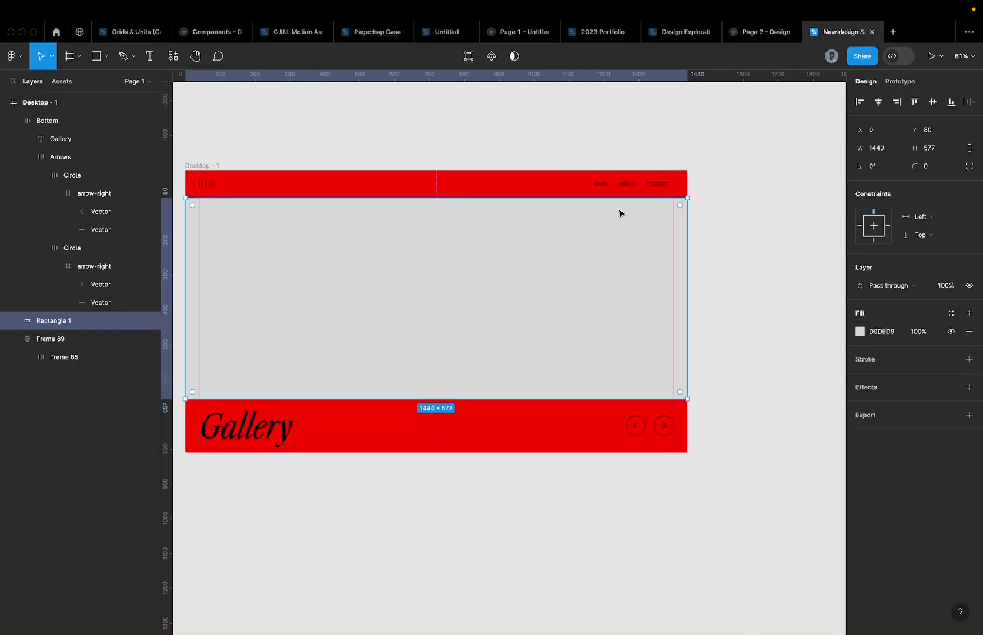
{"action": "scroll", "coordinate": [510, 220], "scroll_direction": "down", "scroll_amount": 5}
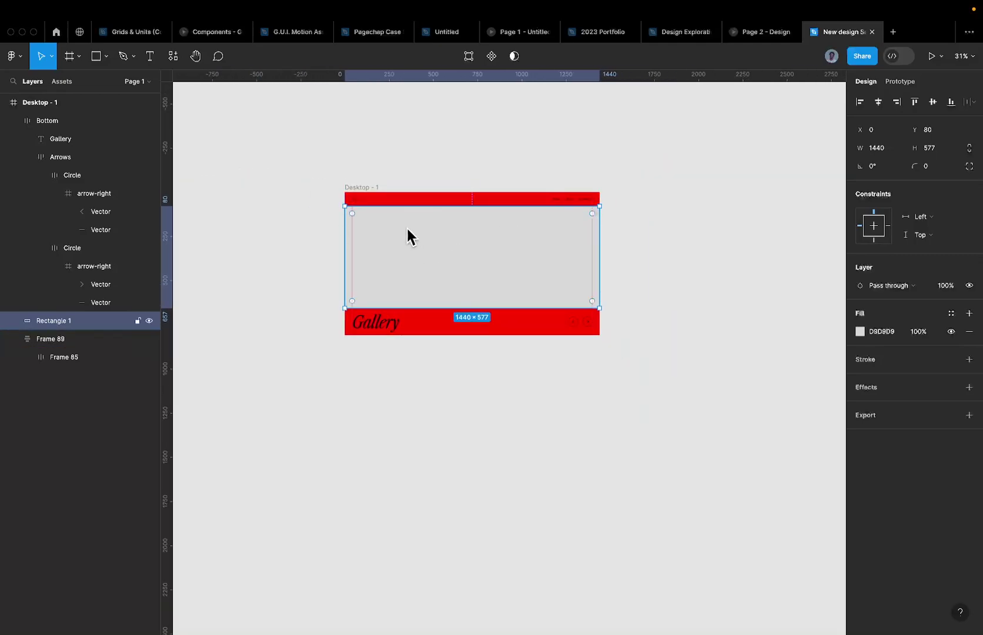
{"action": "key", "text": "r"}
{"action": "mouse_move", "coordinate": [360, 123]}
{"action": "left_mouse_down"}
{"action": "mouse_move", "coordinate": [461, 169]}
{"action": "mouse_move", "coordinate": [448, 178]}
{"action": "left_mouse_up"}
Undo the newly drawn rectangle so it no longer sits above the frame
{"action": "scroll", "coordinate": [399, 187], "scroll_direction": "up", "scroll_amount": 5}
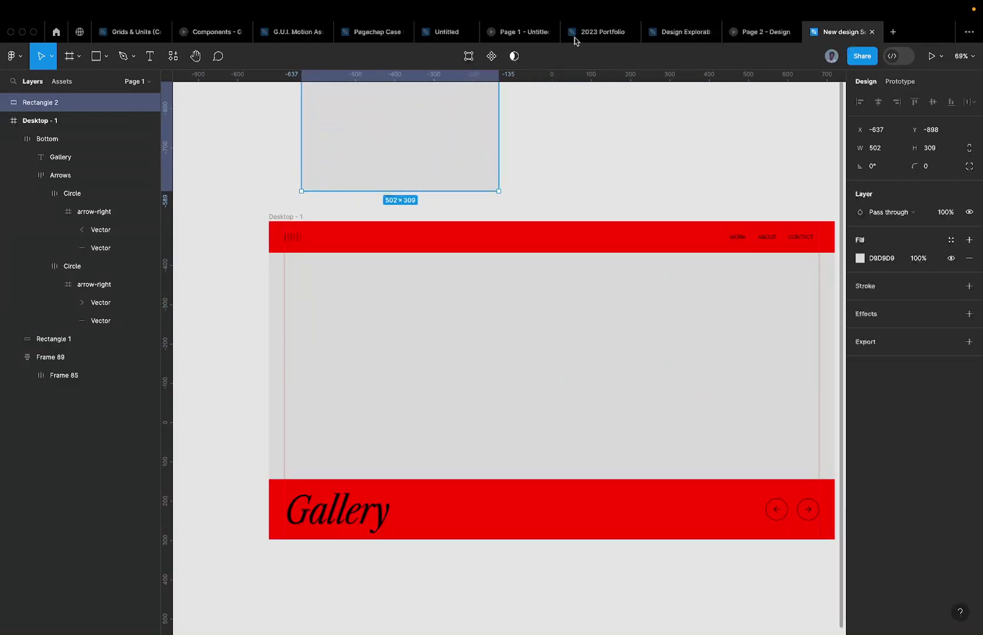
{"action": "scroll", "coordinate": [515, 171], "scroll_direction": "up", "scroll_amount": 2}
{"action": "scroll", "coordinate": [515, 171], "scroll_direction": "left", "scroll_amount": 2}
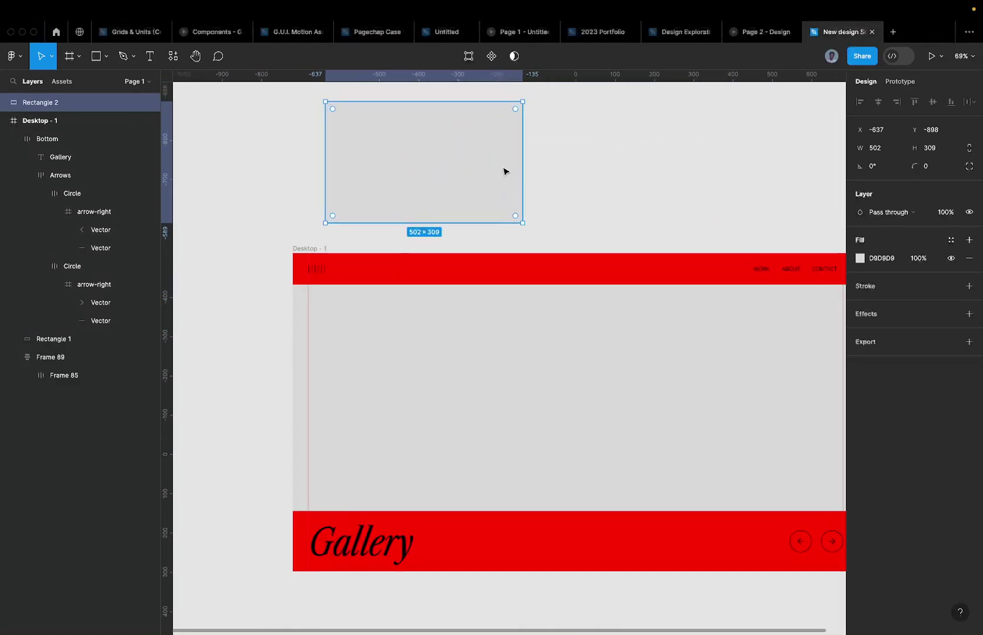
{"action": "key", "text": "super+z"}
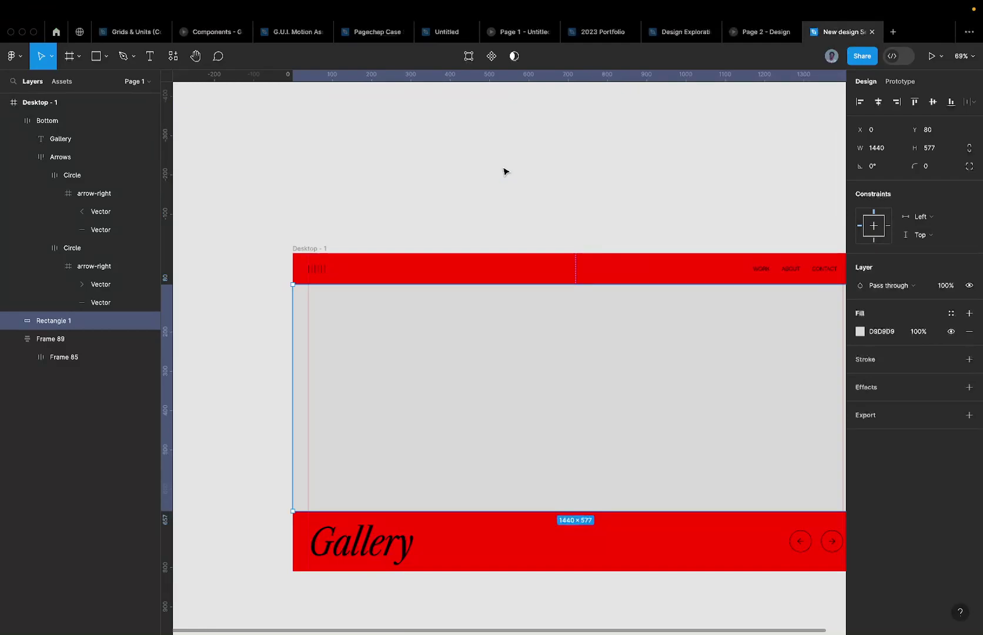
Set the large 1440×577 gray rectangle's layer opacity to 40% and deselect it
{"action": "scroll", "coordinate": [504, 171], "scroll_direction": "down", "scroll_amount": 3}
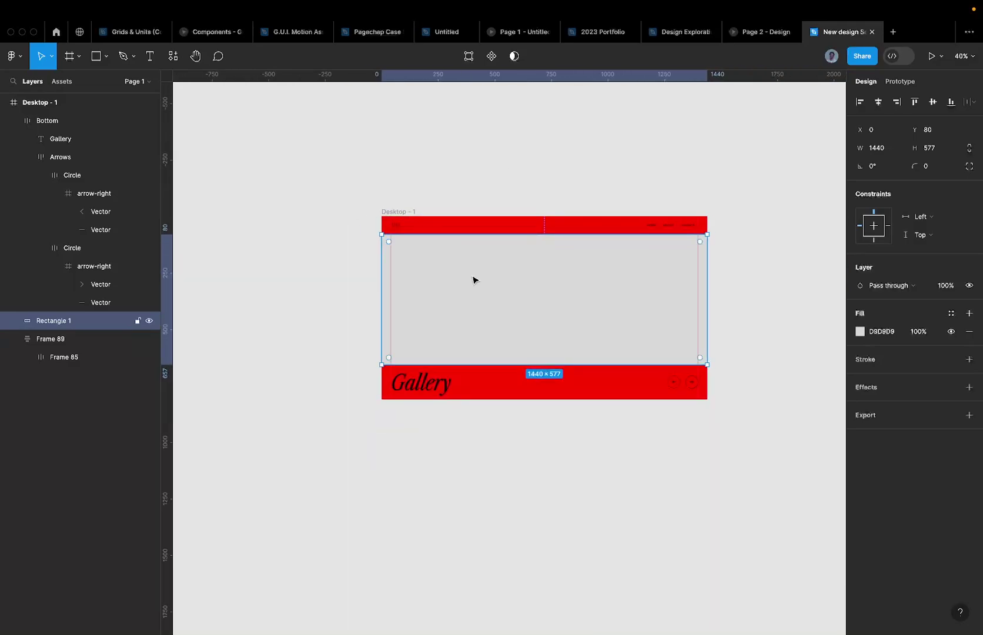
{"action": "scroll", "coordinate": [413, 238], "scroll_direction": "up", "scroll_amount": 1}
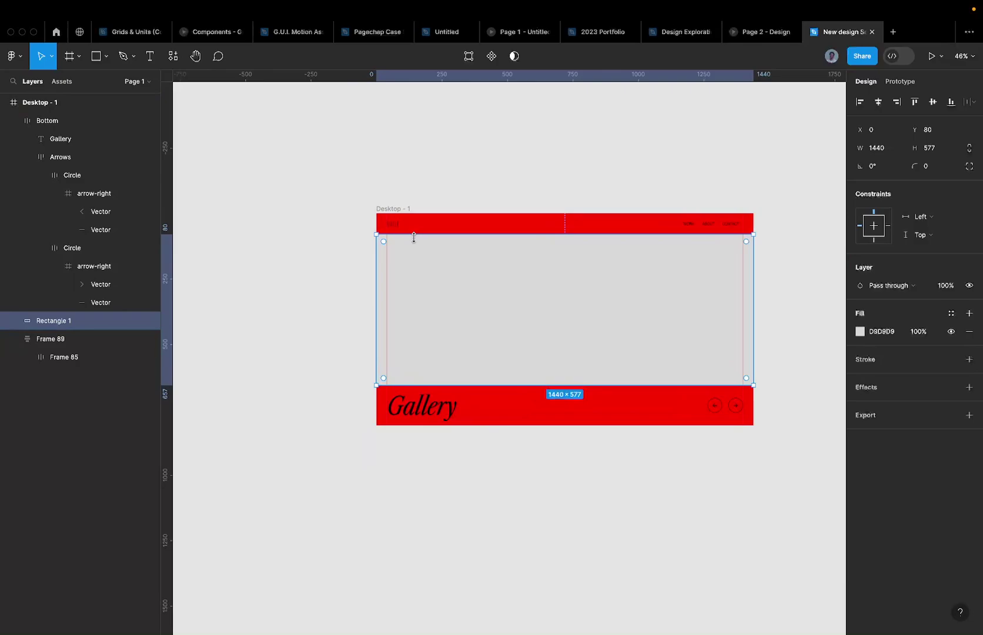
{"action": "scroll", "coordinate": [414, 237], "scroll_direction": "up", "scroll_amount": 2}
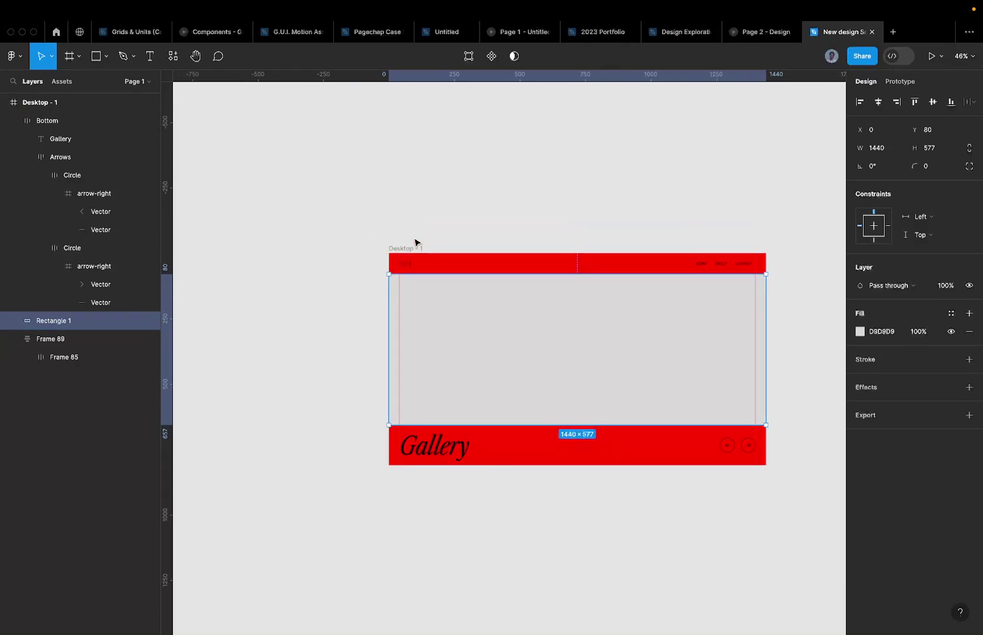
{"action": "key", "text": "4"}
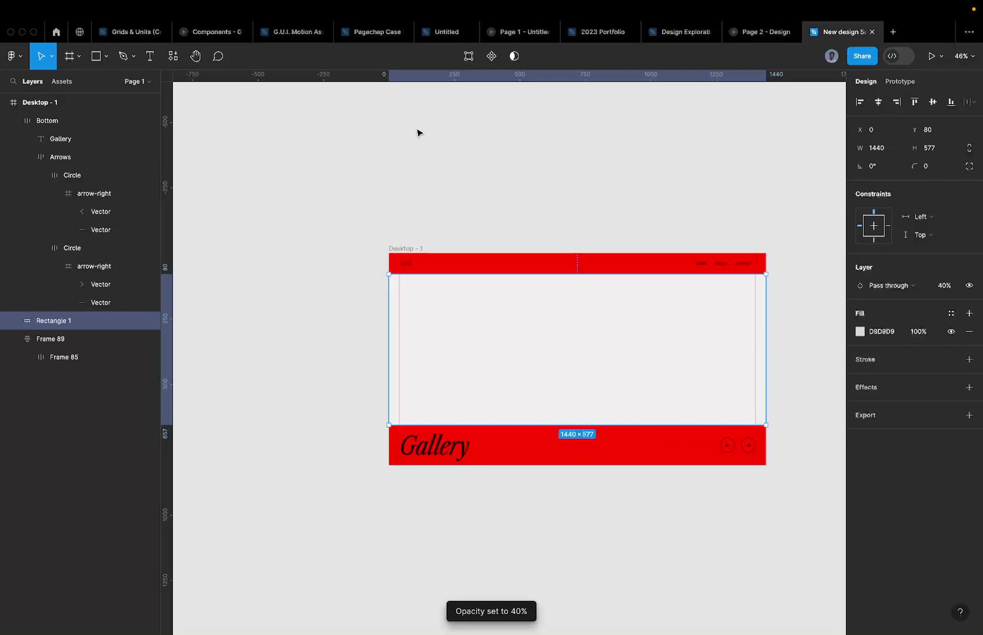
{"action": "scroll", "coordinate": [425, 123], "scroll_direction": "up", "scroll_amount": 2}
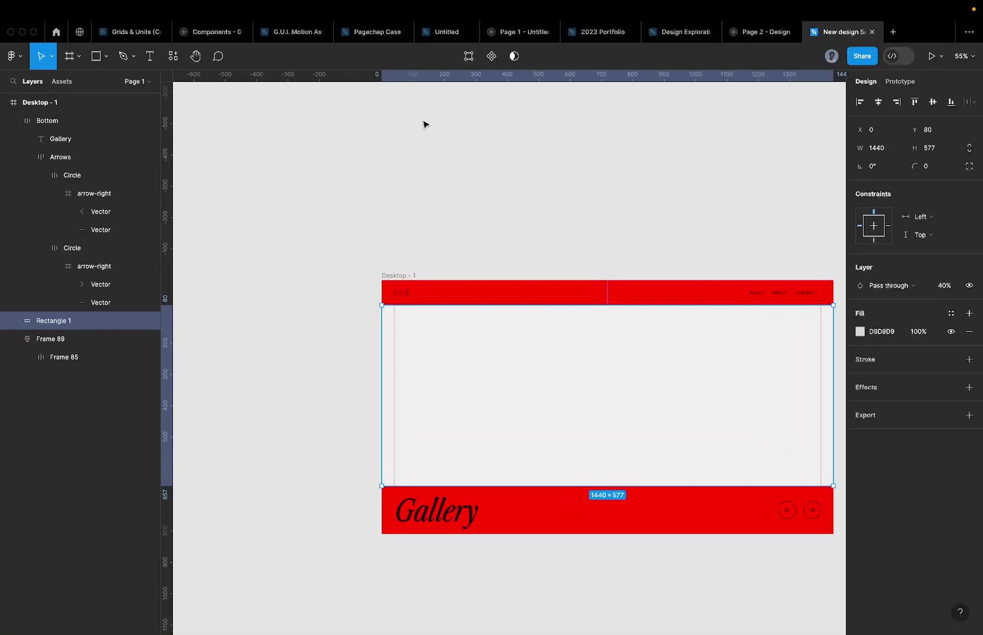
{"action": "key", "text": "4"}
{"action": "left_click", "coordinate": [421, 110]}
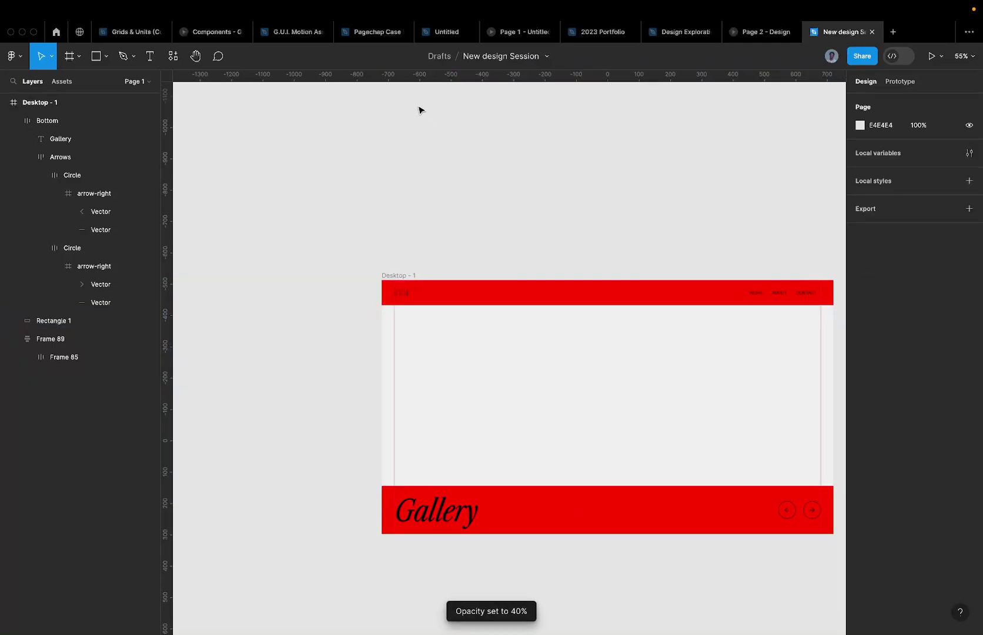
Draw a small rectangle above the frame and enter width 4 and height 3
{"action": "key", "text": "r"}
{"action": "left_click_drag", "start_coordinate": [403, 102], "coordinate": [447, 156]}
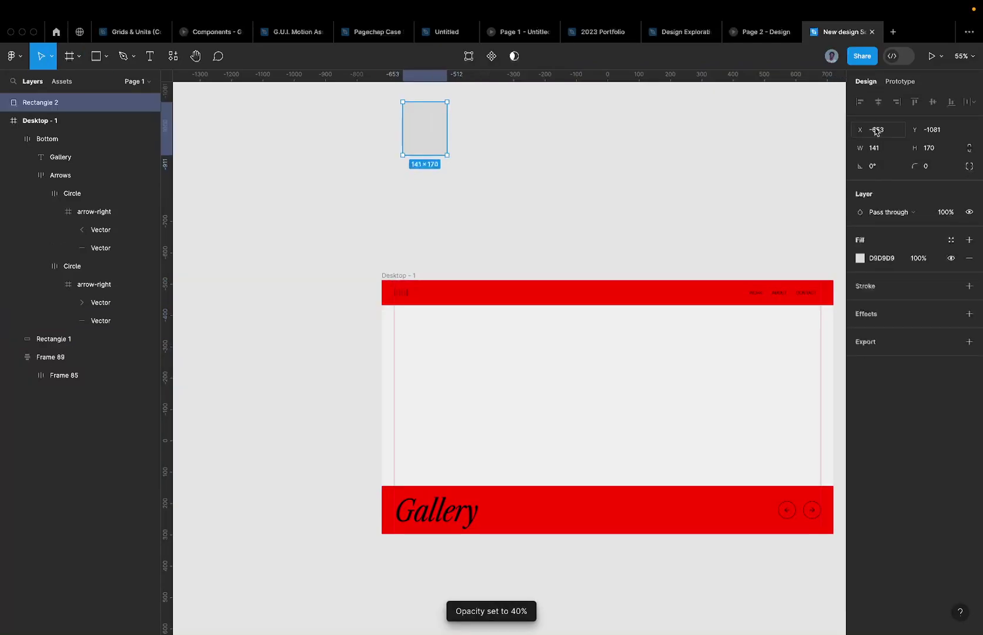
{"action": "left_click", "coordinate": [883, 151]}
{"action": "type", "text": "4"}
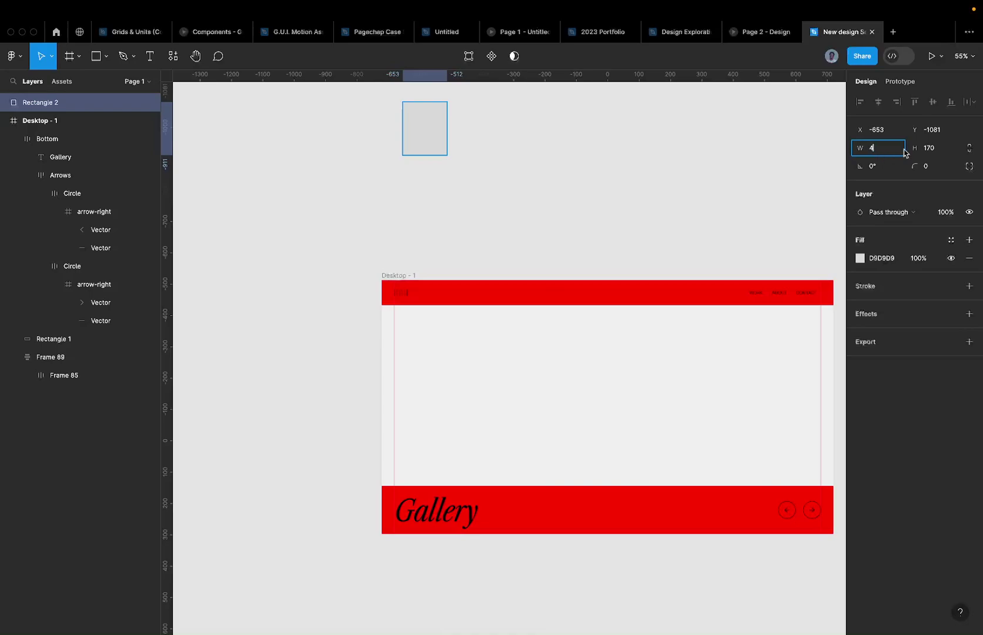
{"action": "left_click", "coordinate": [945, 152]}
{"action": "type", "text": "3"}
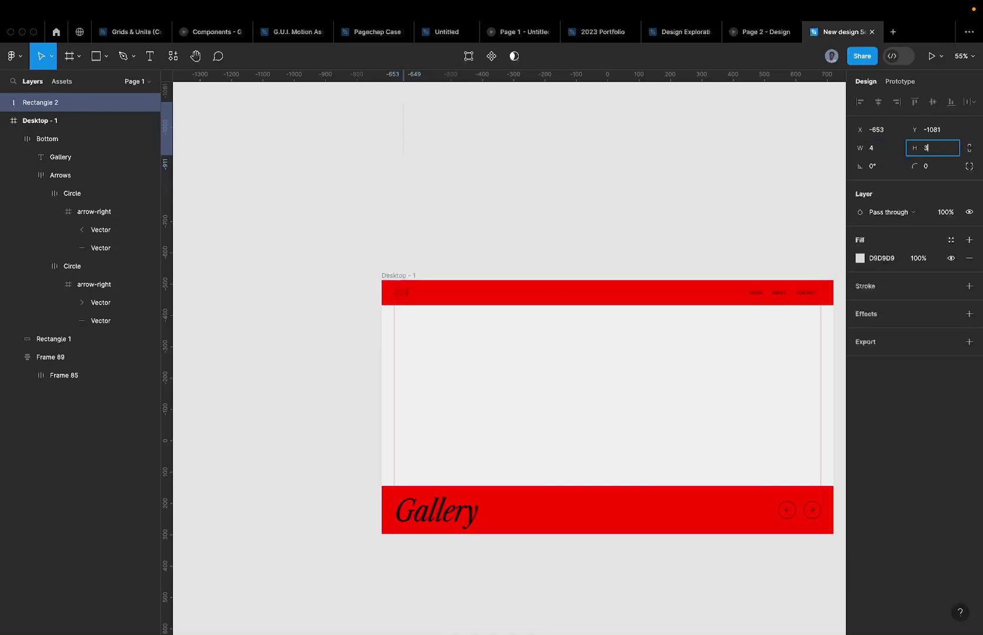
{"action": "key", "text": "Return"}
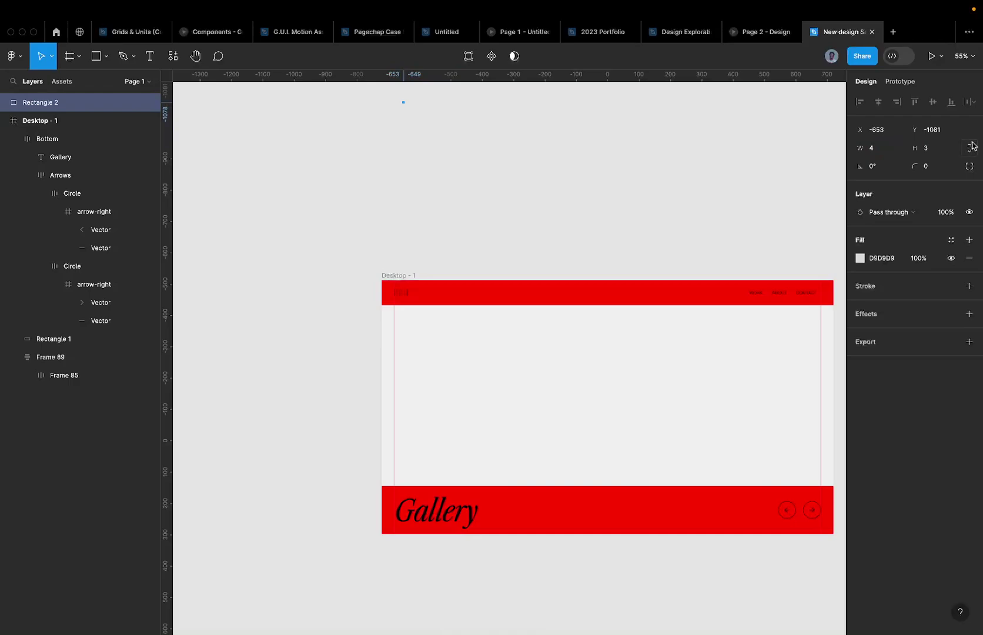
Re-enter the rectangle's size as 3×4 and lock its proportions
{"action": "left_click", "coordinate": [970, 152]}
{"action": "left_click", "coordinate": [938, 151]}
{"action": "type", "text": "38"}
{"action": "left_click", "coordinate": [876, 150]}
{"action": "type", "text": "3"}
{"action": "left_click", "coordinate": [970, 147]}
{"action": "left_click", "coordinate": [935, 147]}
{"action": "type", "text": "4"}
{"action": "key", "text": "Return"}
{"action": "left_click", "coordinate": [970, 148]}
Scale the rectangle to 300×400 by entering 4*100 as height, then drag it toward the frame
{"action": "left_click", "coordinate": [943, 148]}
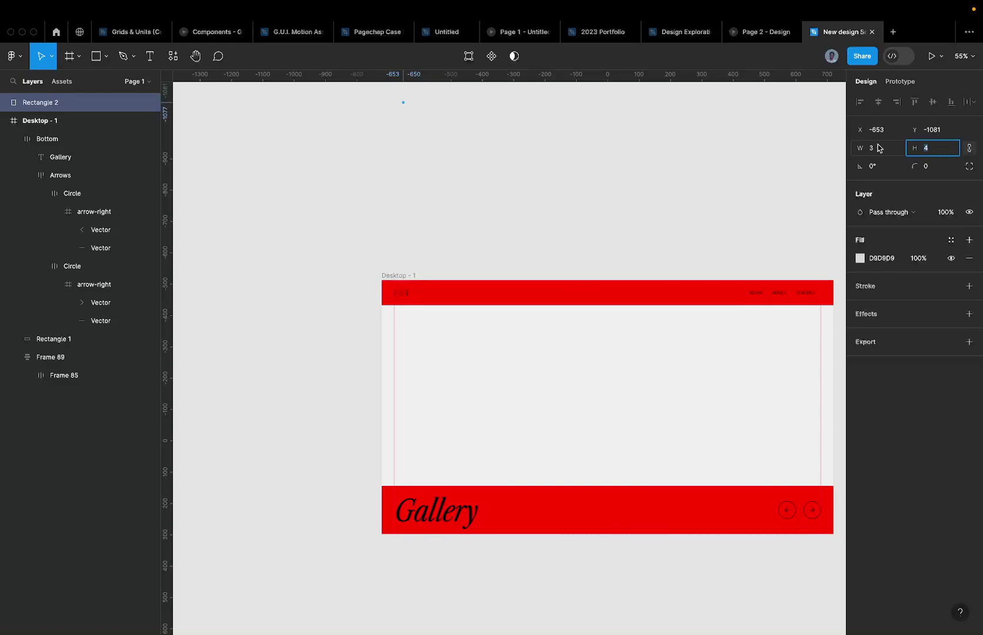
{"action": "left_click", "coordinate": [945, 154]}
{"action": "type", "text": "*100"}
{"action": "key", "text": "Return"}
{"action": "scroll", "coordinate": [358, 270], "scroll_direction": "down", "scroll_amount": 1}
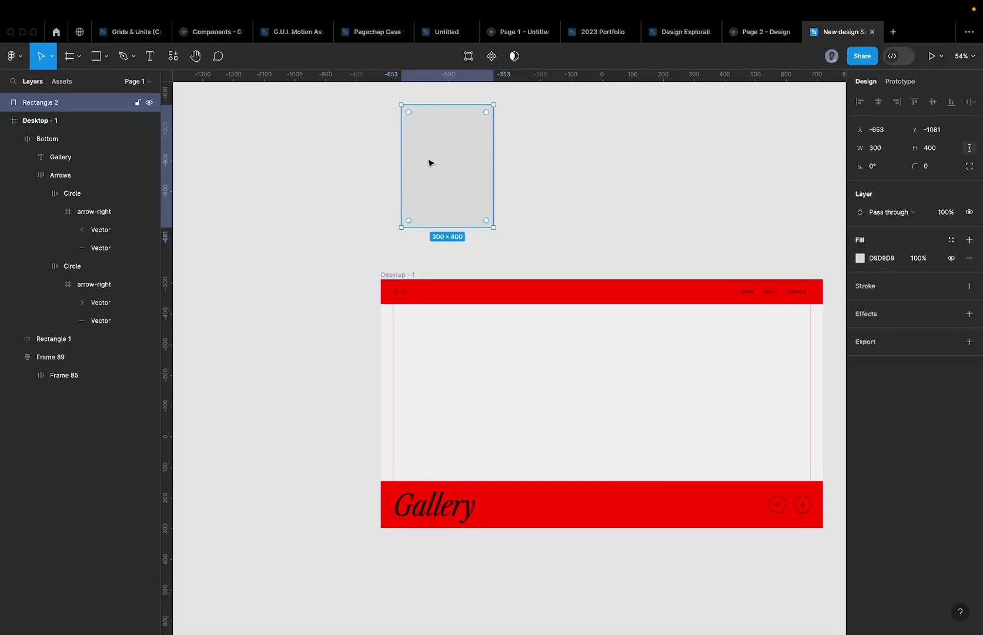
{"action": "left_click_drag", "start_coordinate": [429, 163], "coordinate": [257, 336]}
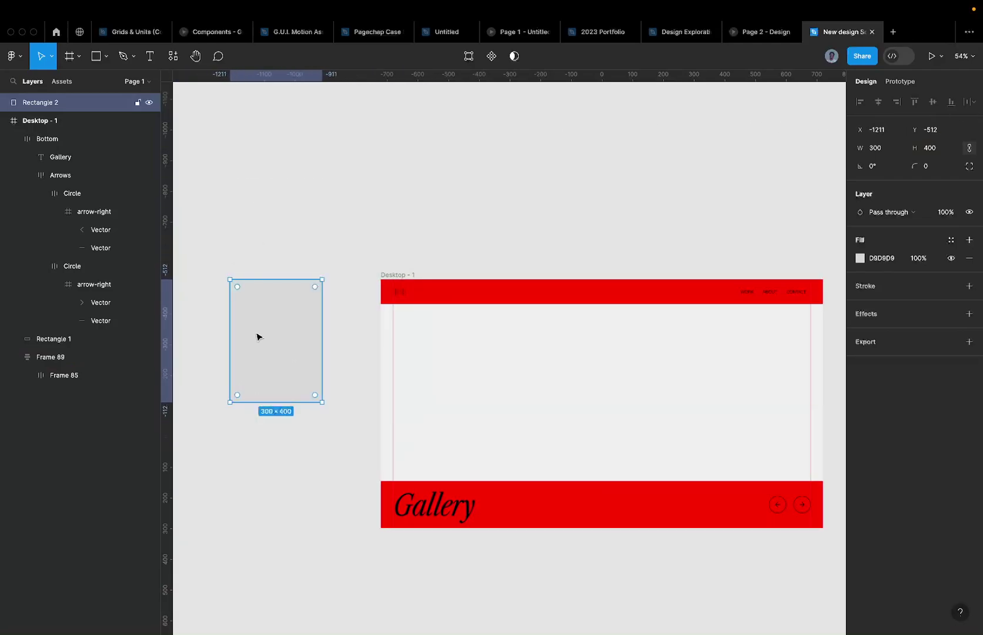
Place Rectangle 2 inside Desktop - 1 and enlarge it proportionally to 433×577
{"action": "scroll", "coordinate": [256, 337], "scroll_direction": "up", "scroll_amount": 4}
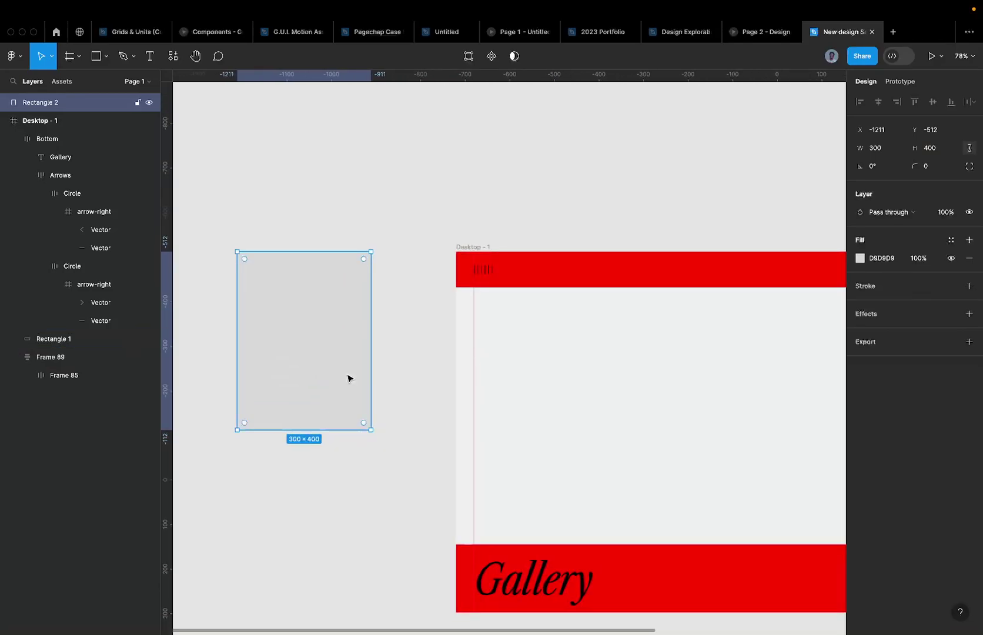
{"action": "scroll", "coordinate": [348, 378], "scroll_direction": "down", "scroll_amount": 5}
{"action": "left_click_drag", "start_coordinate": [348, 378], "coordinate": [475, 399]}
{"action": "scroll", "coordinate": [478, 397], "scroll_direction": "up", "scroll_amount": 5}
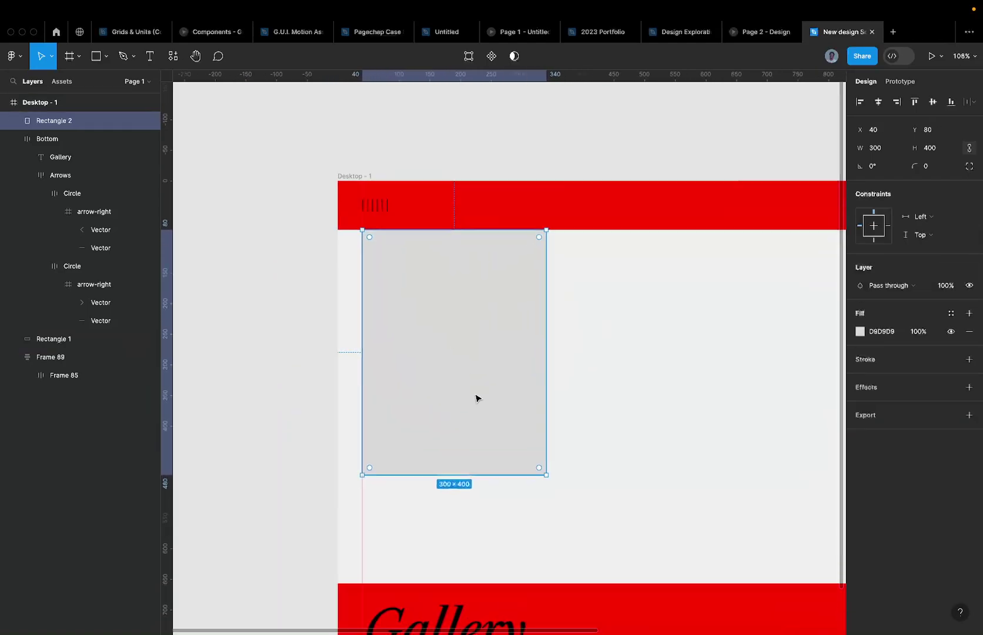
{"action": "scroll", "coordinate": [369, 271], "scroll_direction": "up", "scroll_amount": 5}
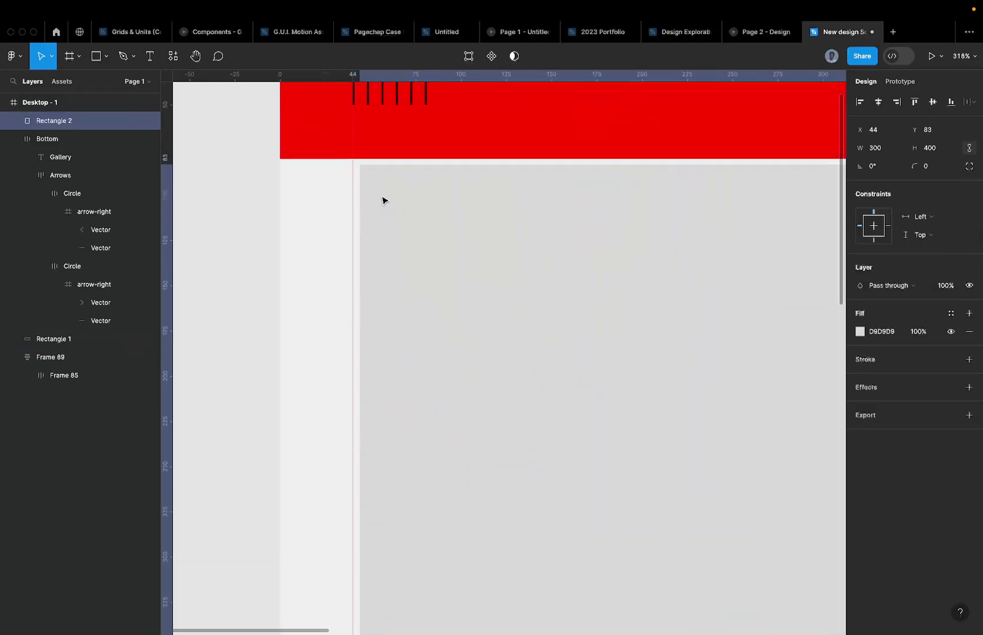
{"action": "scroll", "coordinate": [360, 144], "scroll_direction": "down", "scroll_amount": 5}
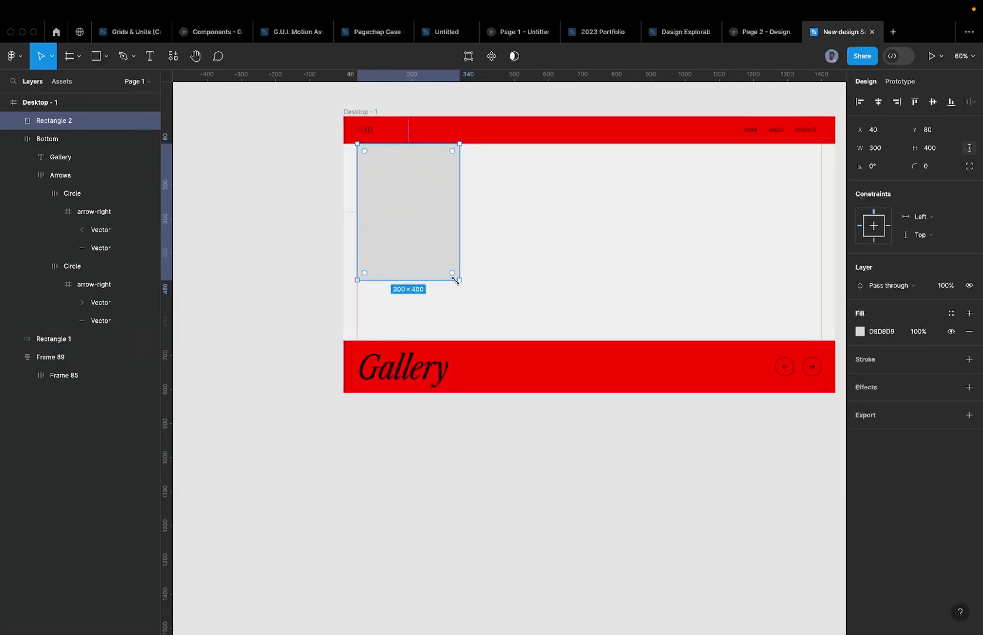
{"action": "left_click_drag", "start_coordinate": [457, 280], "coordinate": [504, 329]}
Delete the full-width 1440×577 gray placeholder rectangle
{"action": "scroll", "coordinate": [489, 343], "scroll_direction": "up", "scroll_amount": 5}
{"action": "scroll", "coordinate": [369, 272], "scroll_direction": "up", "scroll_amount": 10}
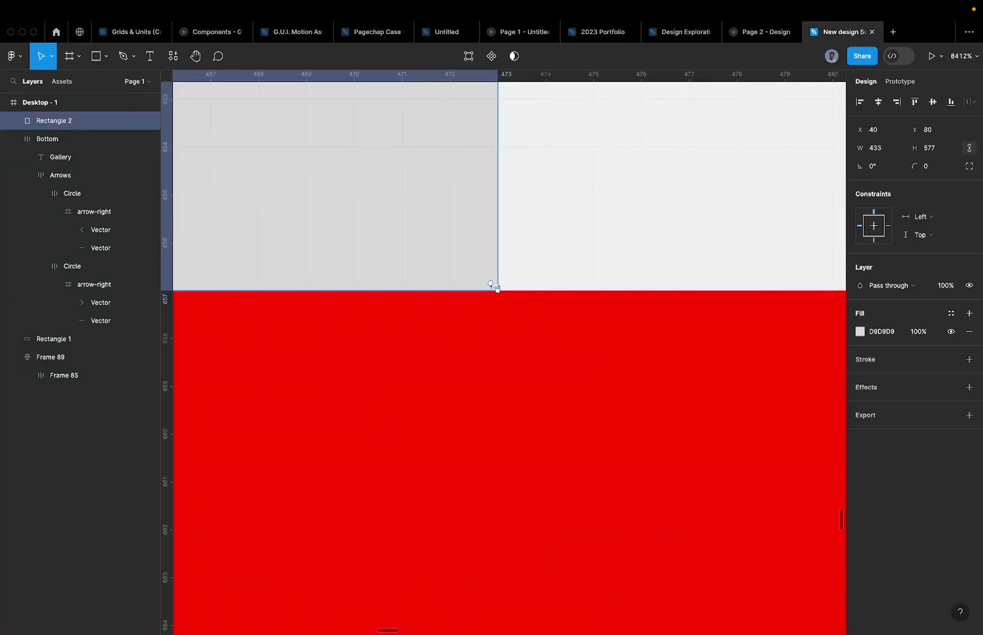
{"action": "scroll", "coordinate": [515, 291], "scroll_direction": "down", "scroll_amount": 10}
{"action": "scroll", "coordinate": [516, 292], "scroll_direction": "down", "scroll_amount": 10}
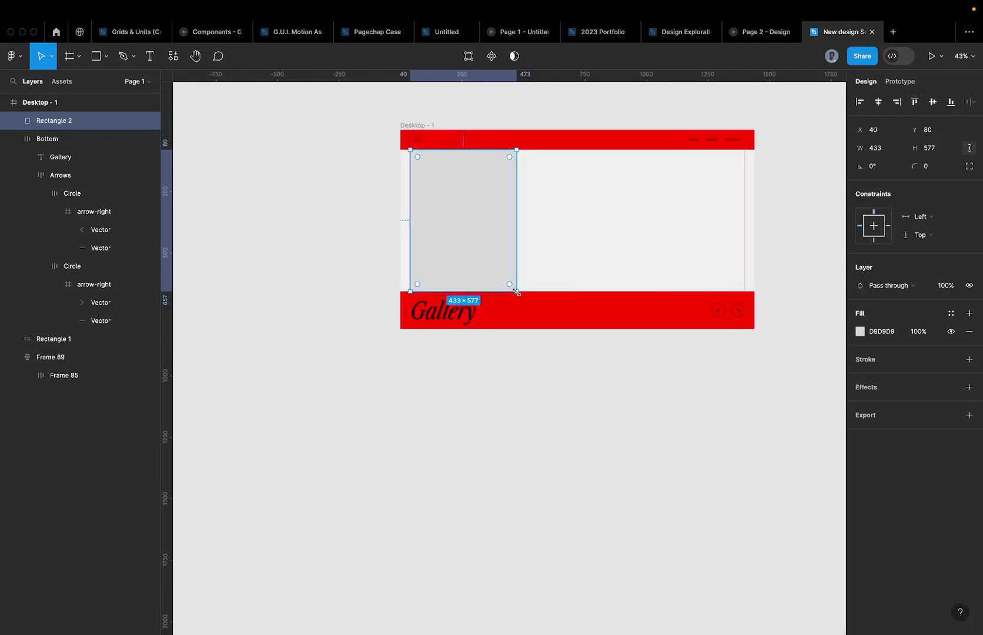
{"action": "left_click", "coordinate": [566, 268]}
{"action": "scroll", "coordinate": [566, 268], "scroll_direction": "up", "scroll_amount": 3}
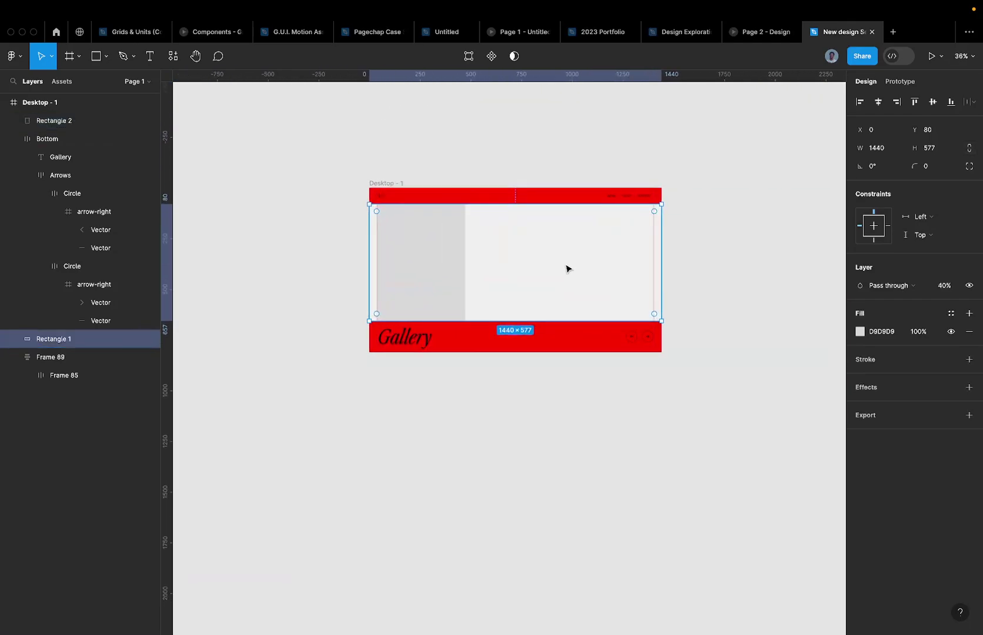
{"action": "key", "text": "Delete"}
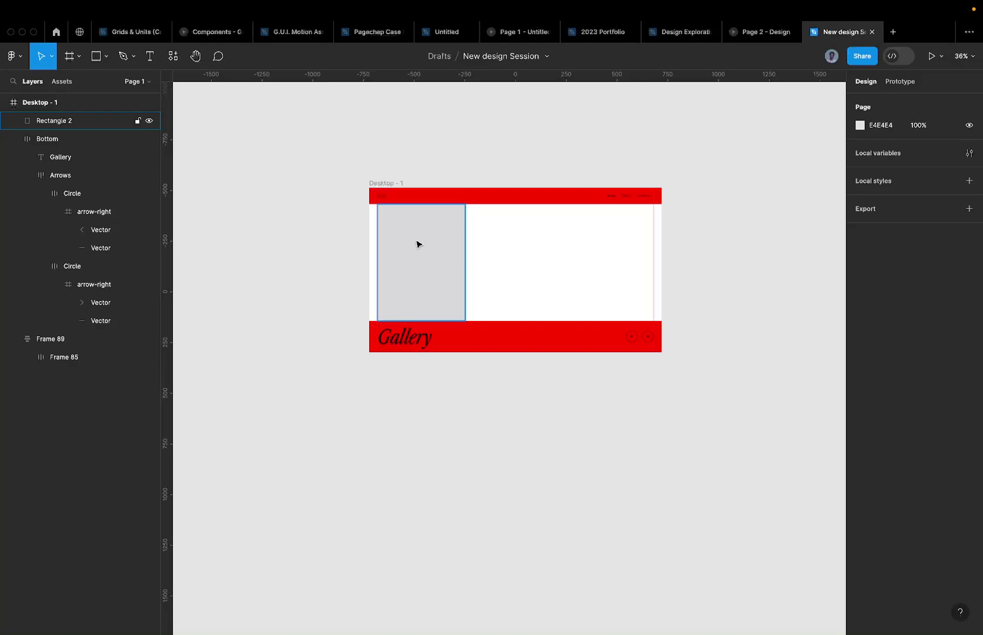
{"action": "scroll", "coordinate": [416, 244], "scroll_direction": "up", "scroll_amount": 3}
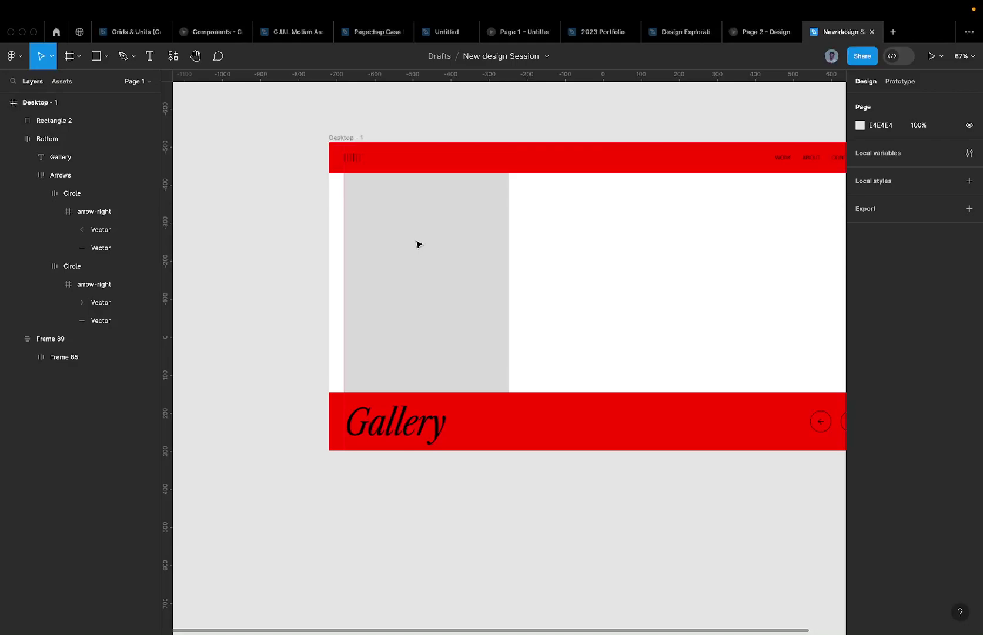
{"action": "left_click", "coordinate": [432, 417]}
{"action": "scroll", "coordinate": [452, 361], "scroll_direction": "right", "scroll_amount": 1}
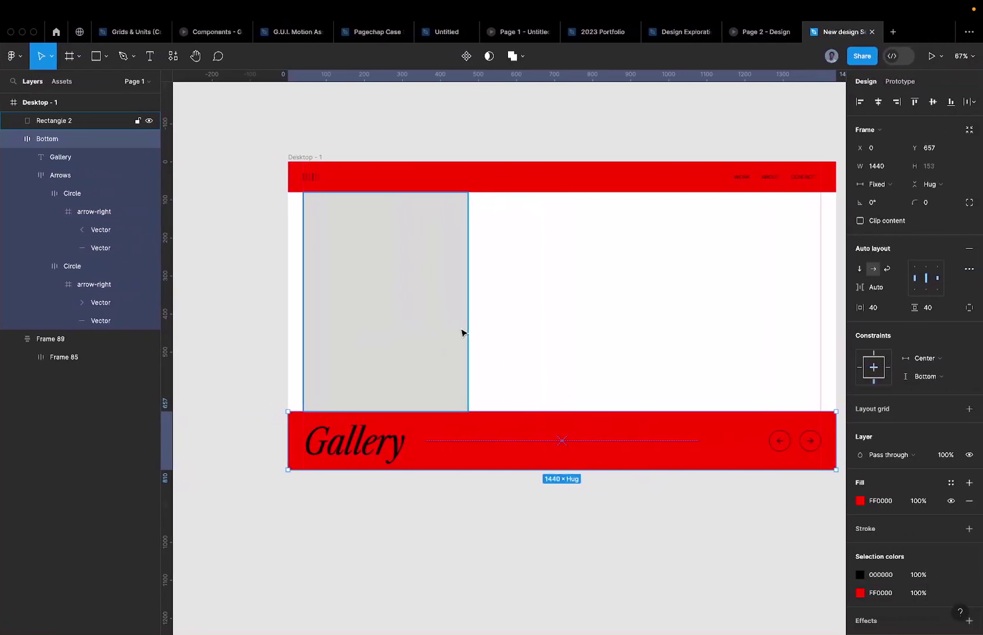
{"action": "left_click", "coordinate": [417, 309]}
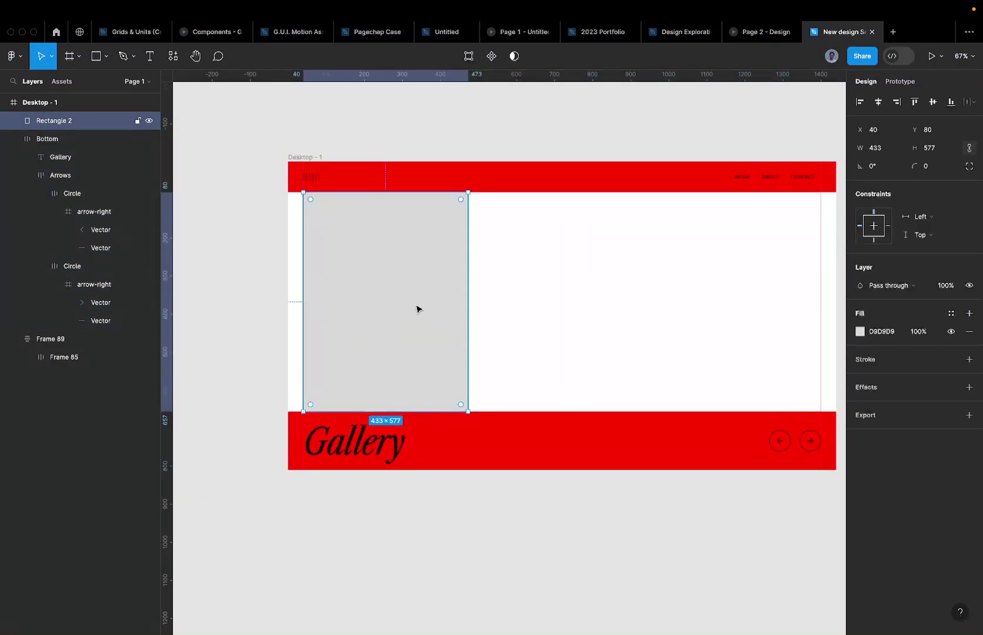
Alt-drag a copy of the gray rectangle to its right and select both rectangles
{"action": "left_click_drag", "start_coordinate": [417, 309], "coordinate": [589, 306]}
{"action": "left_click", "coordinate": [466, 303], "text": "shift"}
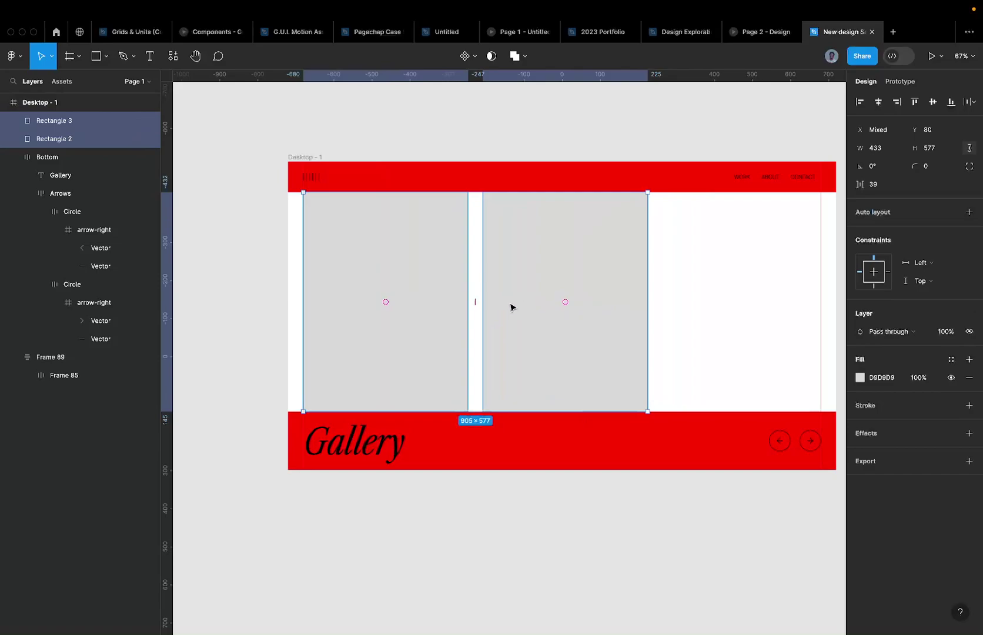
{"action": "left_click", "coordinate": [654, 219]}
{"action": "left_click_drag", "start_coordinate": [568, 241], "coordinate": [619, 246]}
{"action": "left_click", "coordinate": [432, 264], "text": "shift"}
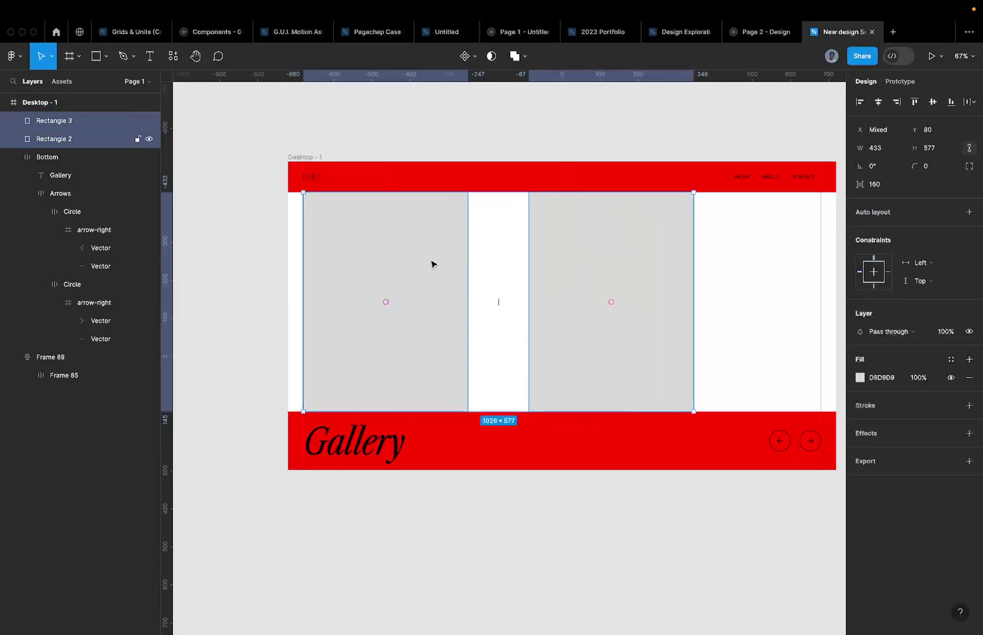
Wrap both rectangles in an auto layout row and set the gap to 24 px
{"action": "left_click", "coordinate": [970, 212]}
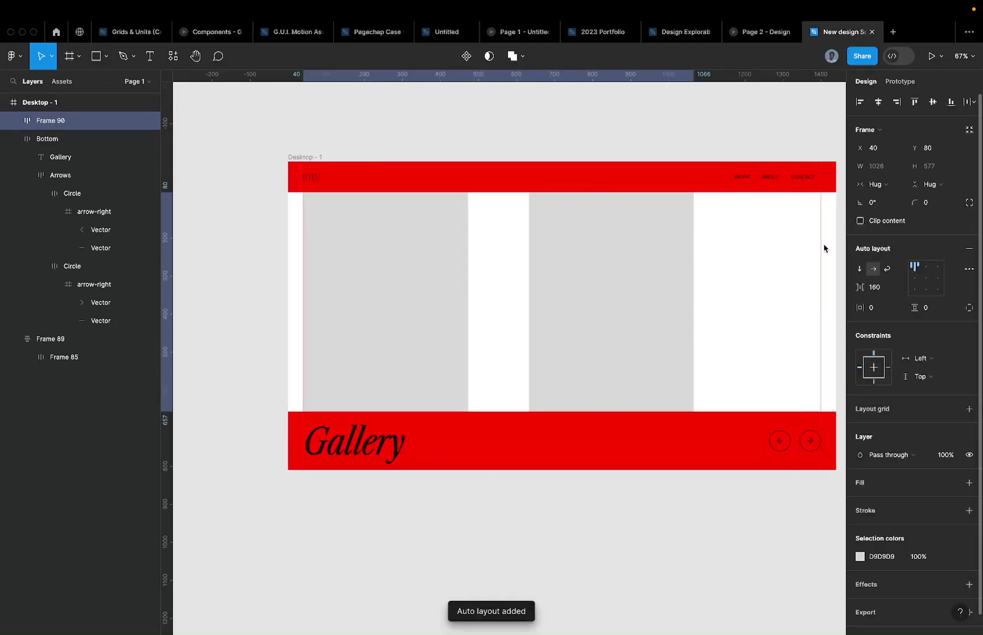
{"action": "left_click", "coordinate": [499, 303]}
{"action": "type", "text": "20"}
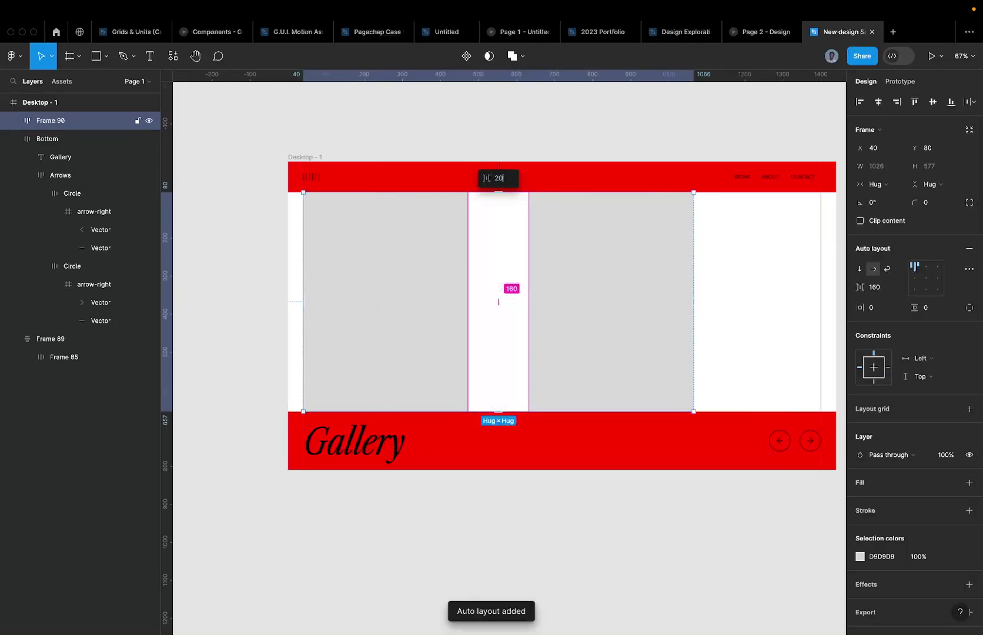
{"action": "key", "text": "Return"}
{"action": "scroll", "coordinate": [500, 306], "scroll_direction": "up", "scroll_amount": 5, "text": "ctrl"}
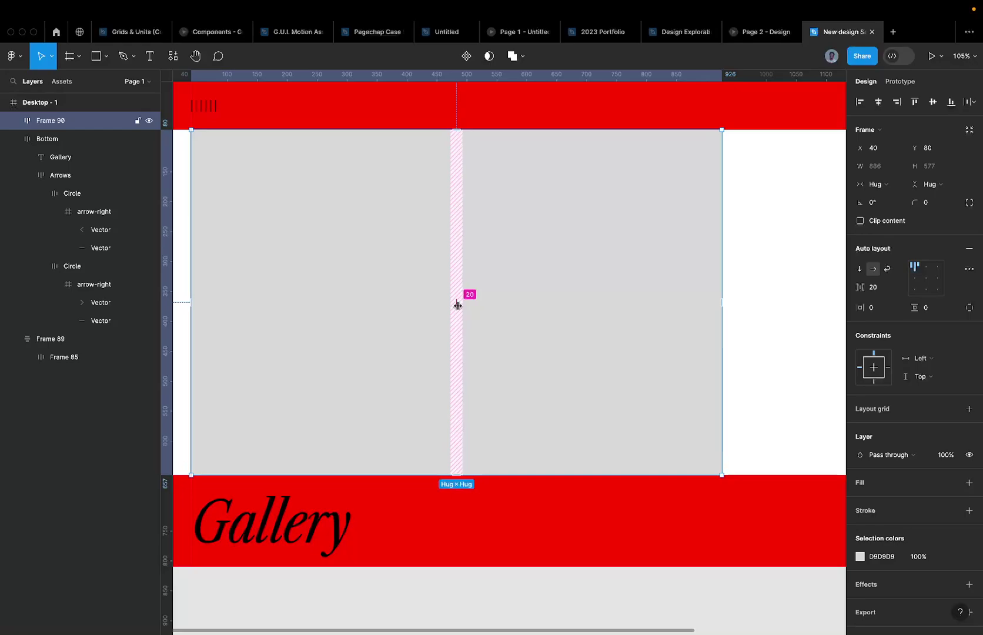
{"action": "left_click", "coordinate": [457, 306]}
{"action": "type", "text": "24"}
{"action": "key", "text": "Return"}
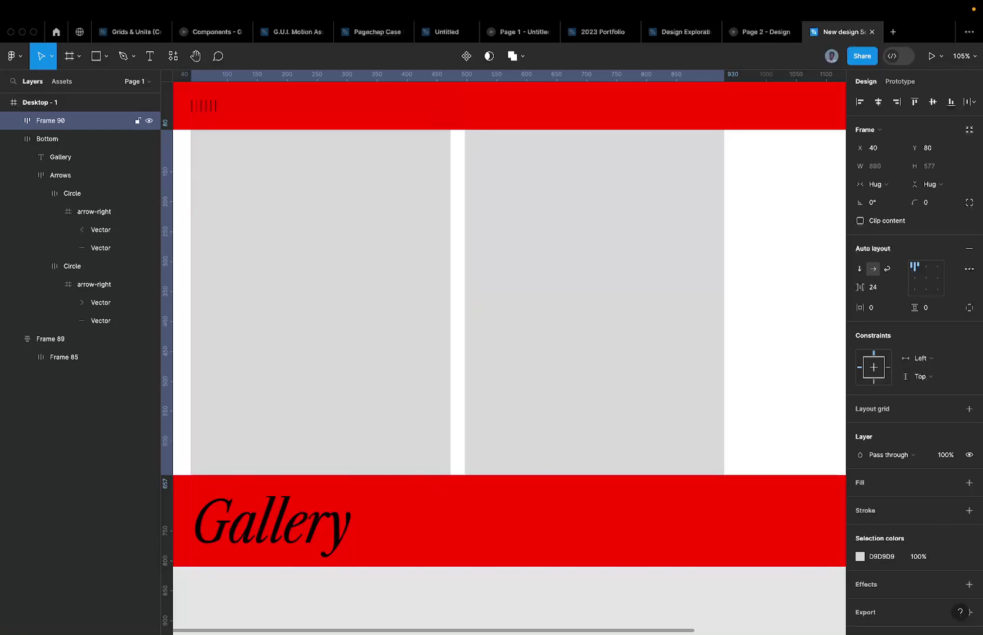
{"action": "scroll", "coordinate": [564, 263], "scroll_direction": "down", "scroll_amount": 5}
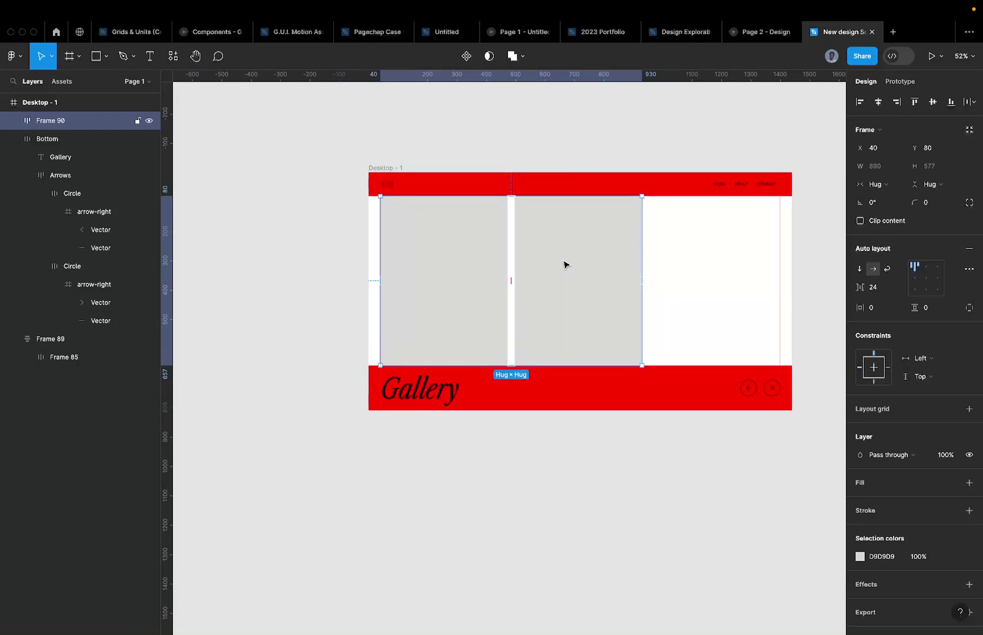
{"action": "double_click", "coordinate": [564, 265]}
{"action": "scroll", "coordinate": [564, 264], "scroll_direction": "up", "scroll_amount": 3}
Duplicate the second rectangle twice with Ctrl+D inside the auto layout row
{"action": "key", "text": "super+d"}
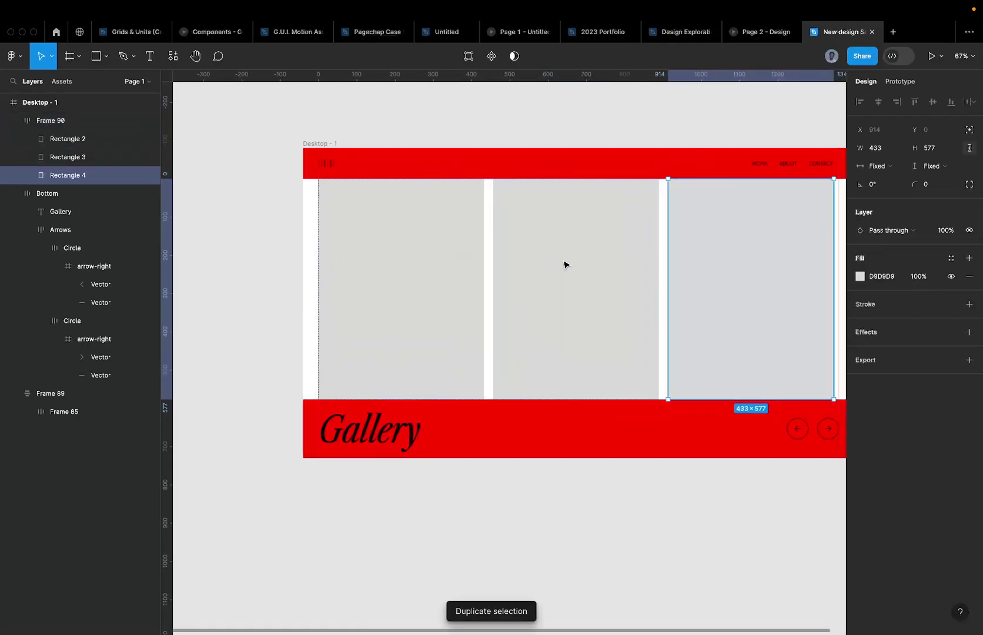
{"action": "key", "text": "super+d"}
{"action": "scroll", "coordinate": [564, 265], "scroll_direction": "down", "scroll_amount": 3}
{"action": "left_click", "coordinate": [781, 152]}
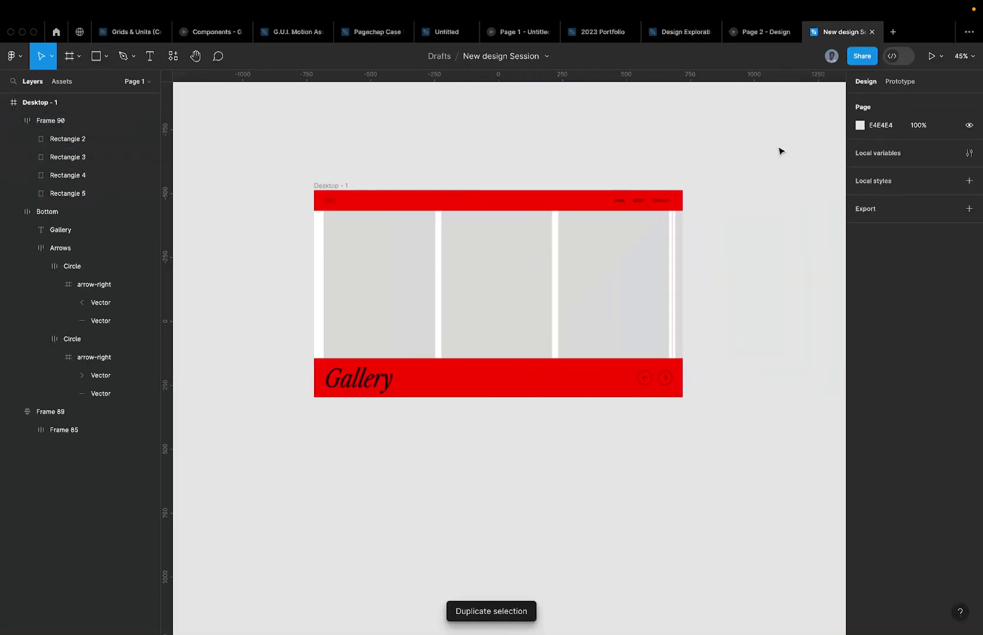
{"action": "left_click", "coordinate": [629, 227]}
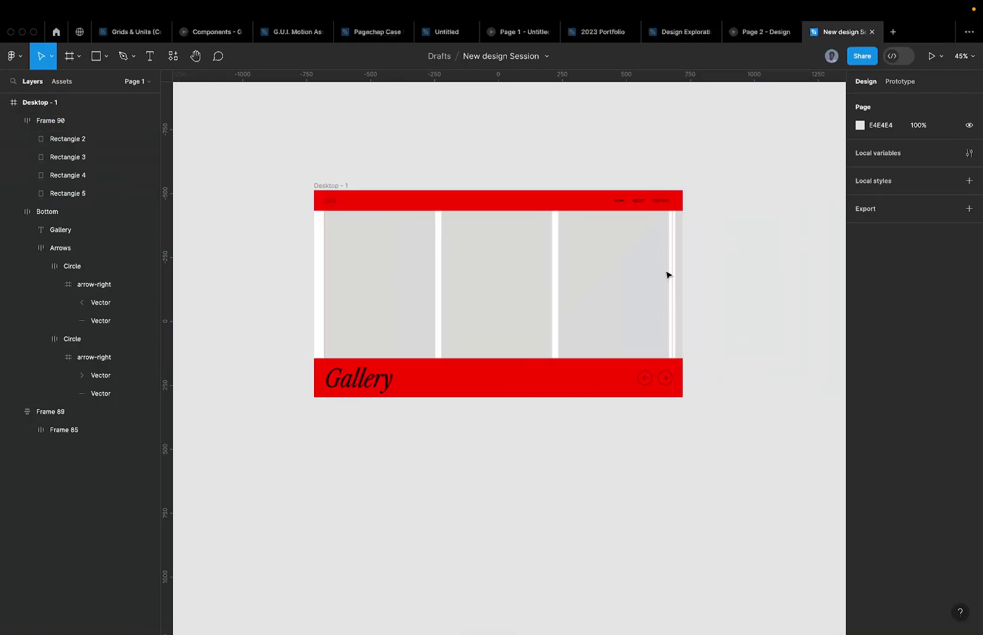
Duplicate the third rectangle once more so Frame 90 holds five gray rectangles
{"action": "double_click", "coordinate": [640, 261]}
{"action": "scroll", "coordinate": [639, 259], "scroll_direction": "right", "scroll_amount": 2}
{"action": "key", "text": "super+d"}
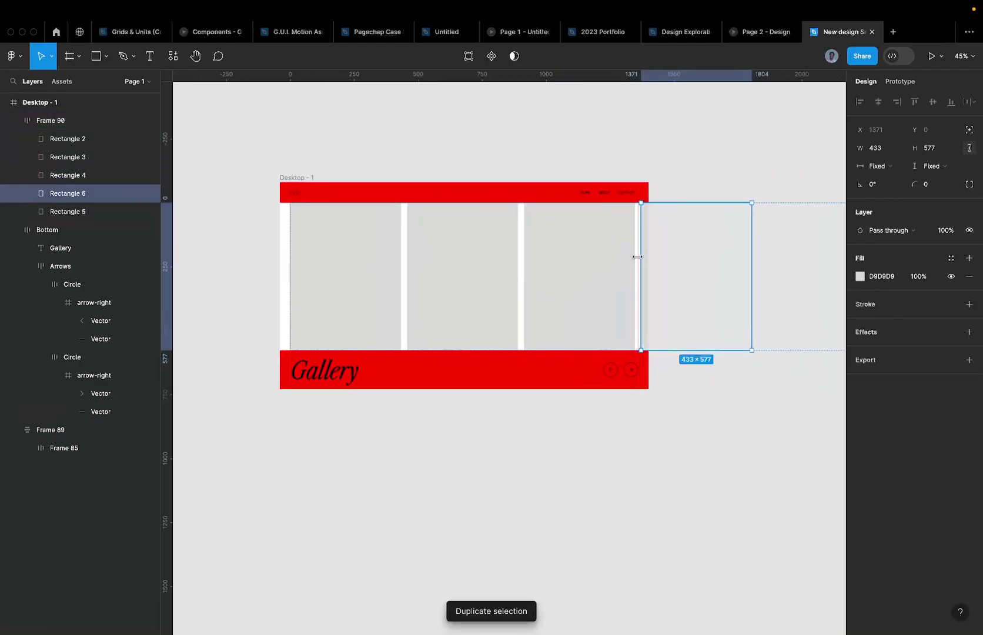
{"action": "scroll", "coordinate": [659, 250], "scroll_direction": "right", "scroll_amount": 6}
{"action": "left_click", "coordinate": [639, 169]}
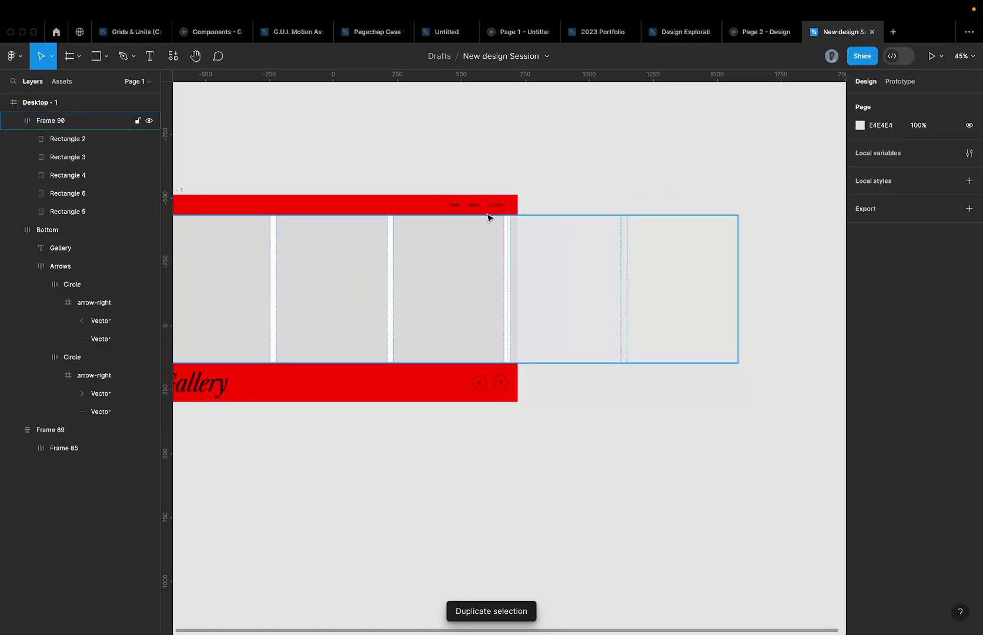
{"action": "scroll", "coordinate": [489, 216], "scroll_direction": "left", "scroll_amount": 2}
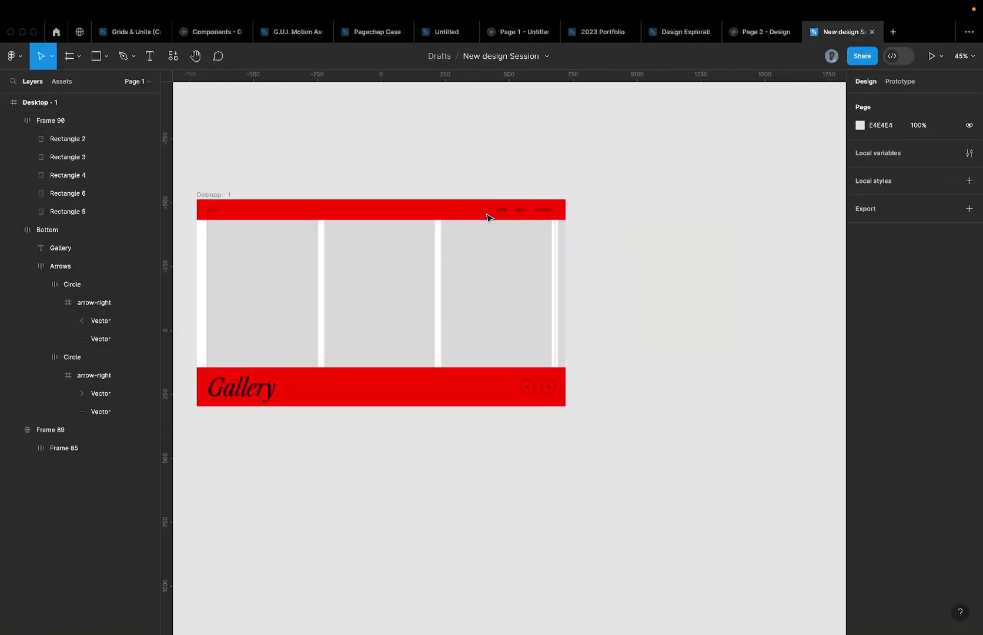
{"action": "left_click", "coordinate": [489, 219]}
{"action": "scroll", "coordinate": [256, 284], "scroll_direction": "left", "scroll_amount": 2}
{"action": "scroll", "coordinate": [256, 284], "scroll_direction": "up", "scroll_amount": 1}
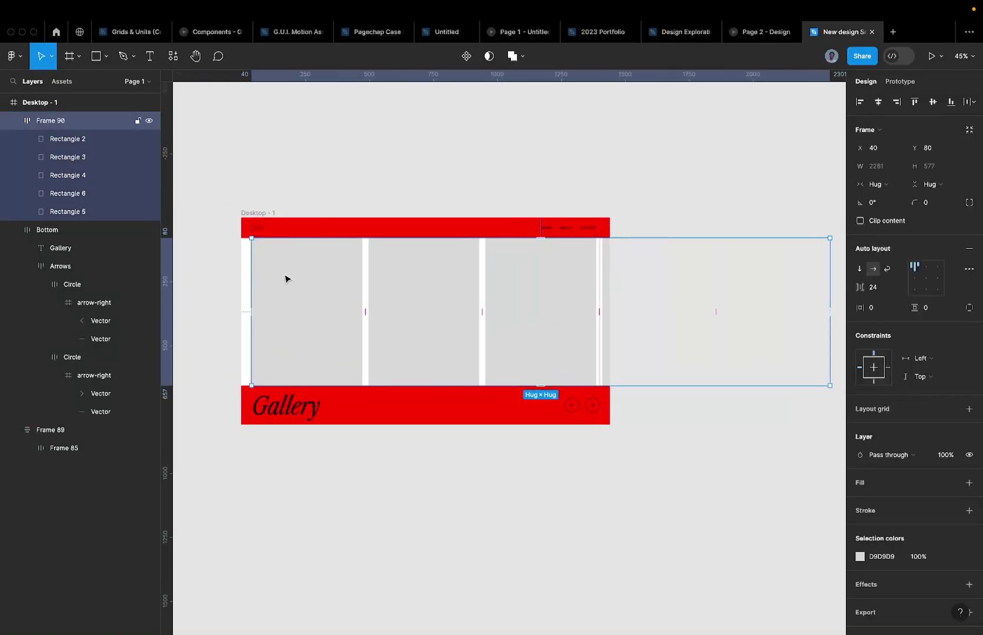
{"action": "scroll", "coordinate": [242, 318], "scroll_direction": "up", "scroll_amount": 5}
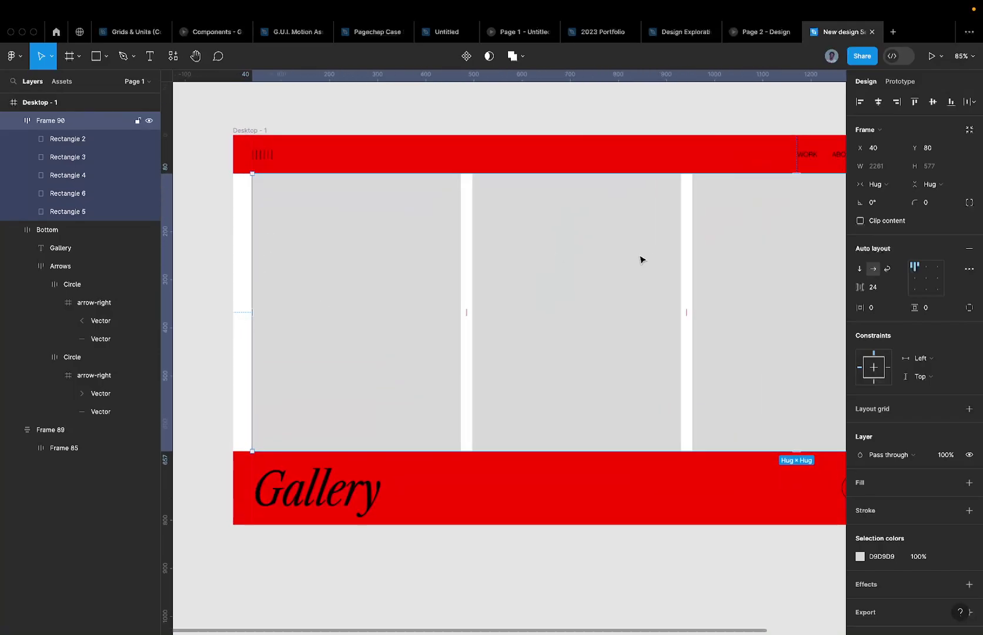
Give the Frame 90 row 40 px horizontal padding, widening it to 2341
{"action": "left_click", "coordinate": [284, 153]}
{"action": "scroll", "coordinate": [270, 155], "scroll_direction": "up", "scroll_amount": 1}
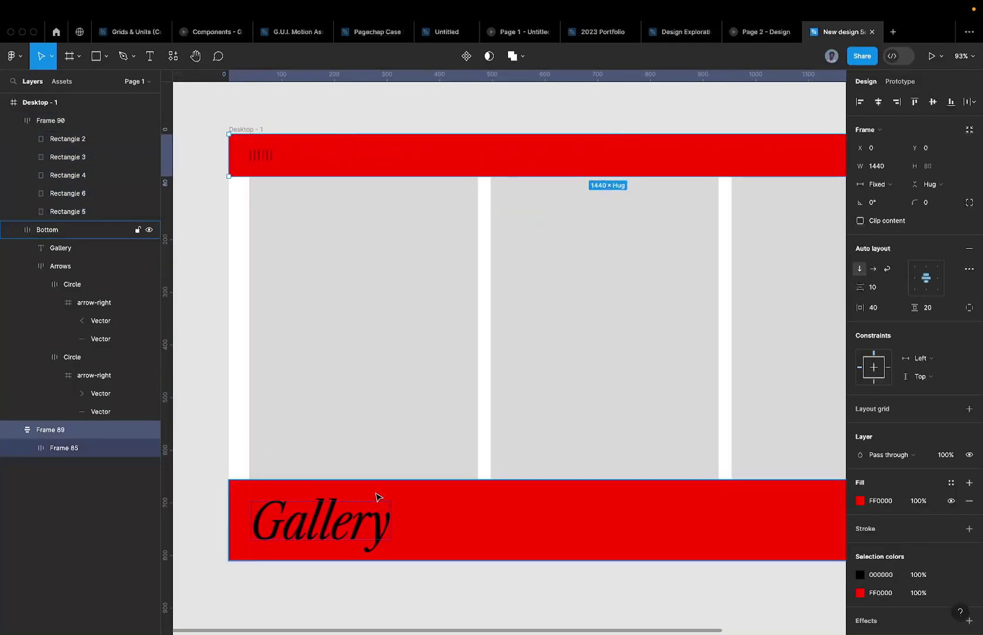
{"action": "scroll", "coordinate": [399, 495], "scroll_direction": "right", "scroll_amount": 1}
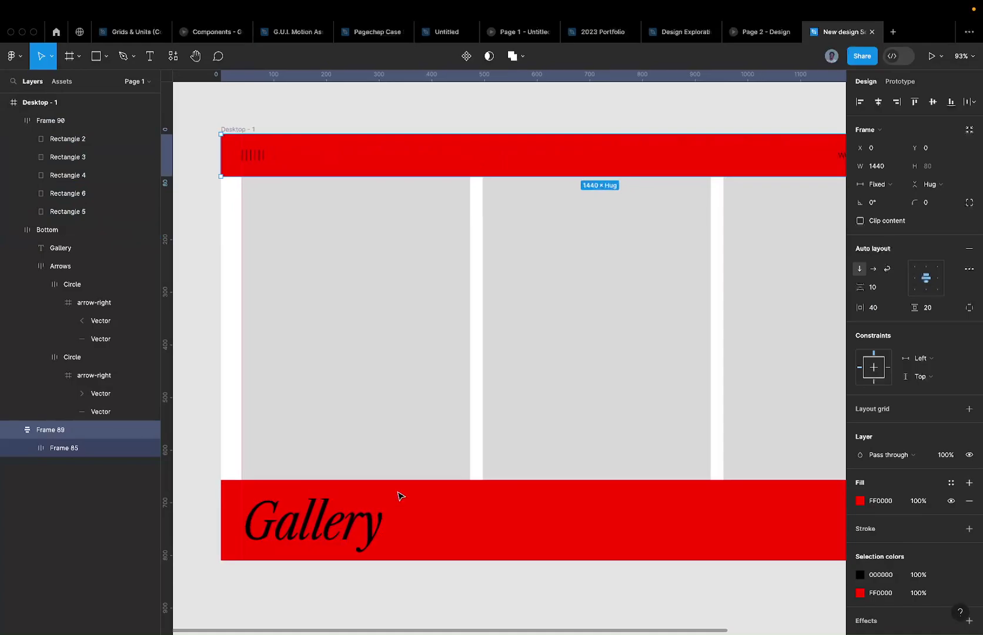
{"action": "left_click", "coordinate": [365, 383]}
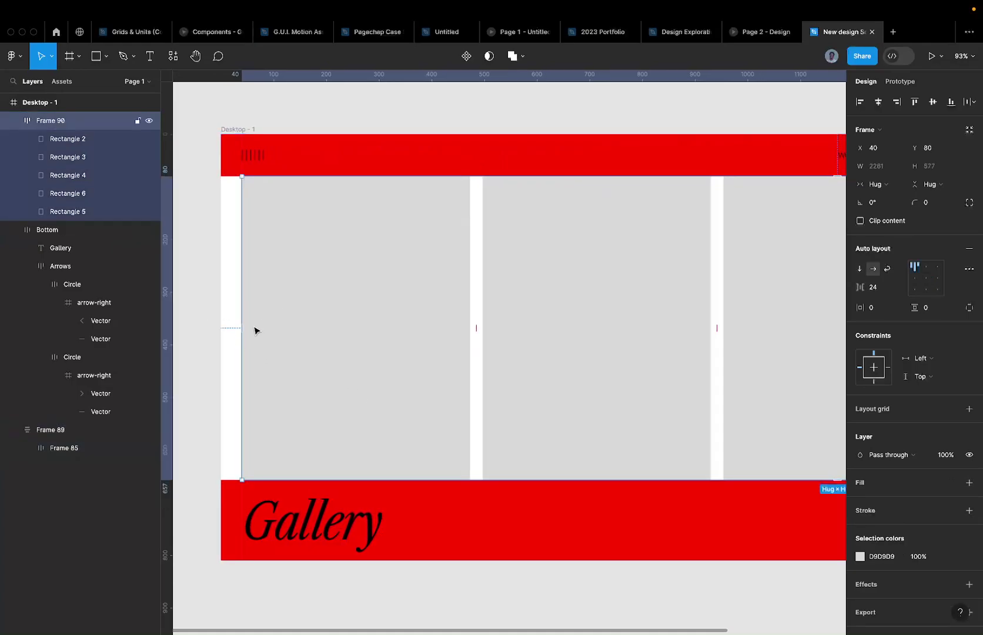
{"action": "left_click", "coordinate": [252, 327]}
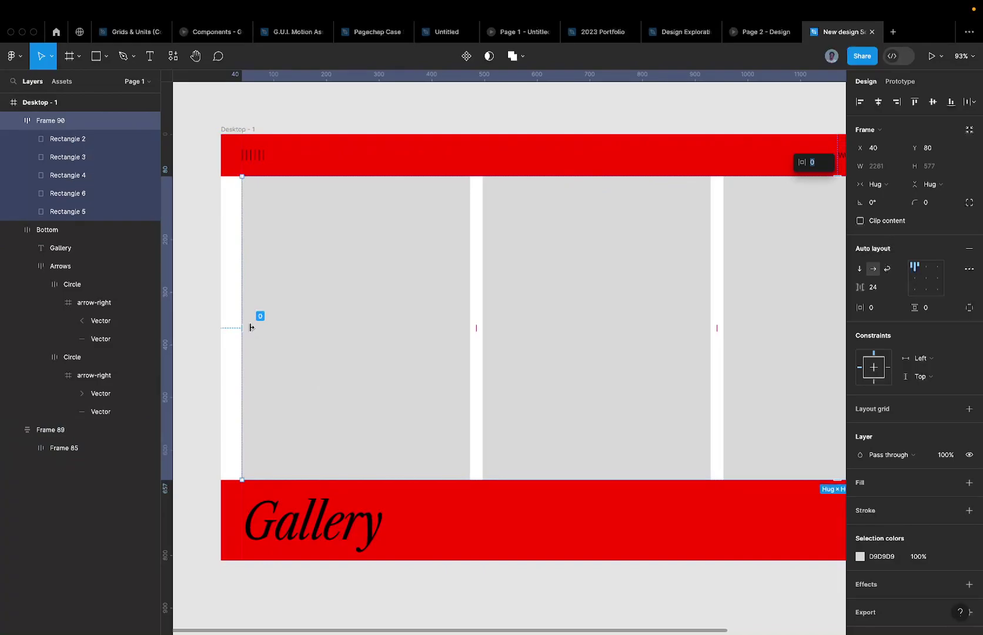
{"action": "key", "text": "Escape"}
{"action": "left_click", "coordinate": [251, 114]}
{"action": "left_click", "coordinate": [354, 236]}
{"action": "left_click", "coordinate": [882, 315]}
{"action": "key", "text": "Return"}
Align Frame 90 to the desktop frame's left edge so it sits at X 0, Y 80
{"action": "scroll", "coordinate": [472, 233], "scroll_direction": "down", "scroll_amount": 5}
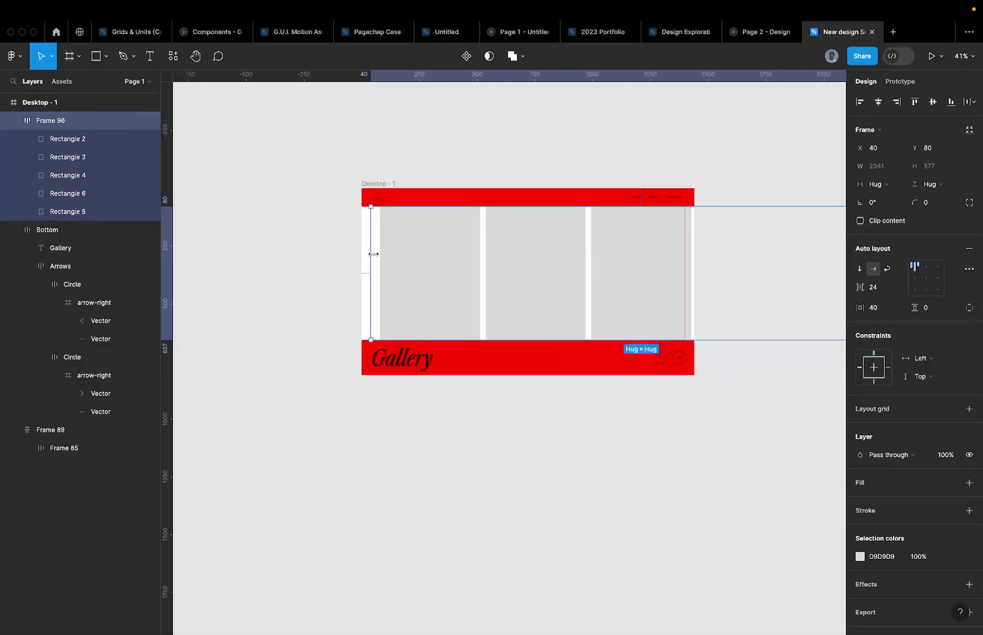
{"action": "scroll", "coordinate": [364, 250], "scroll_direction": "up", "scroll_amount": 3}
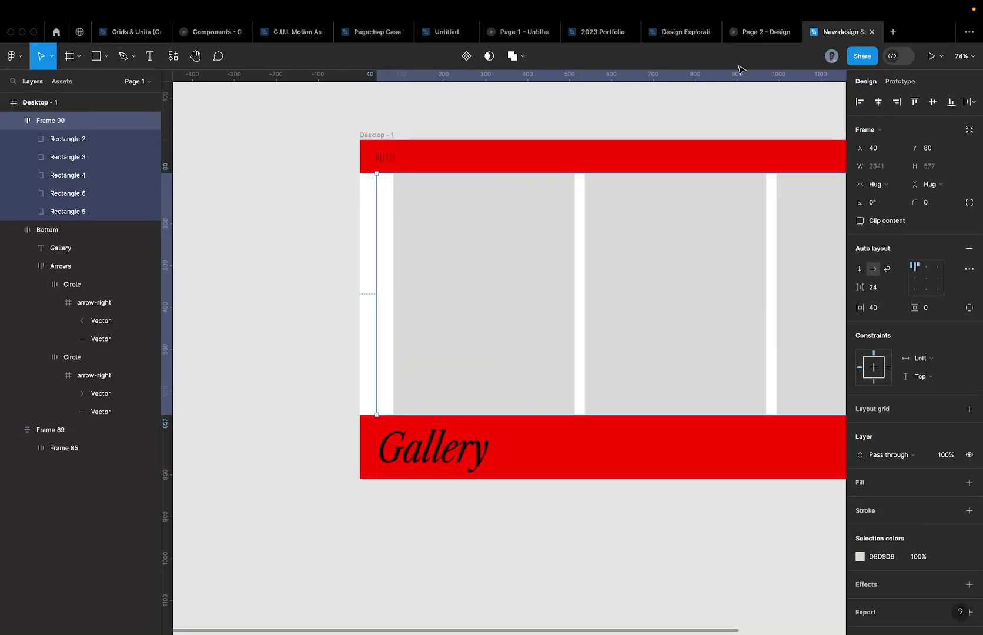
{"action": "left_click", "coordinate": [860, 102]}
{"action": "scroll", "coordinate": [394, 234], "scroll_direction": "up", "scroll_amount": 4}
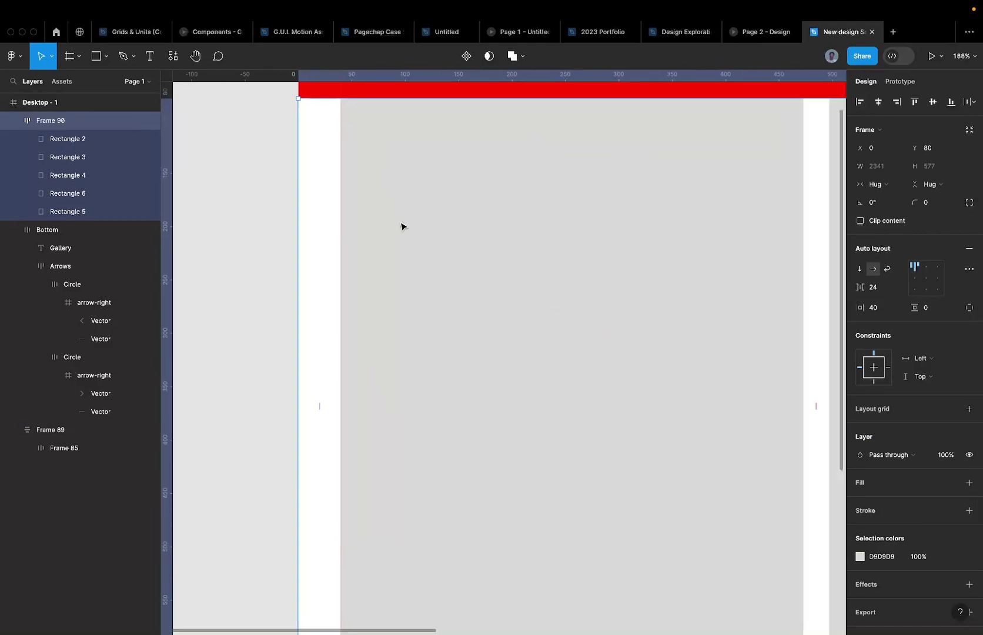
{"action": "left_click", "coordinate": [401, 226]}
{"action": "scroll", "coordinate": [334, 123], "scroll_direction": "up", "scroll_amount": 3}
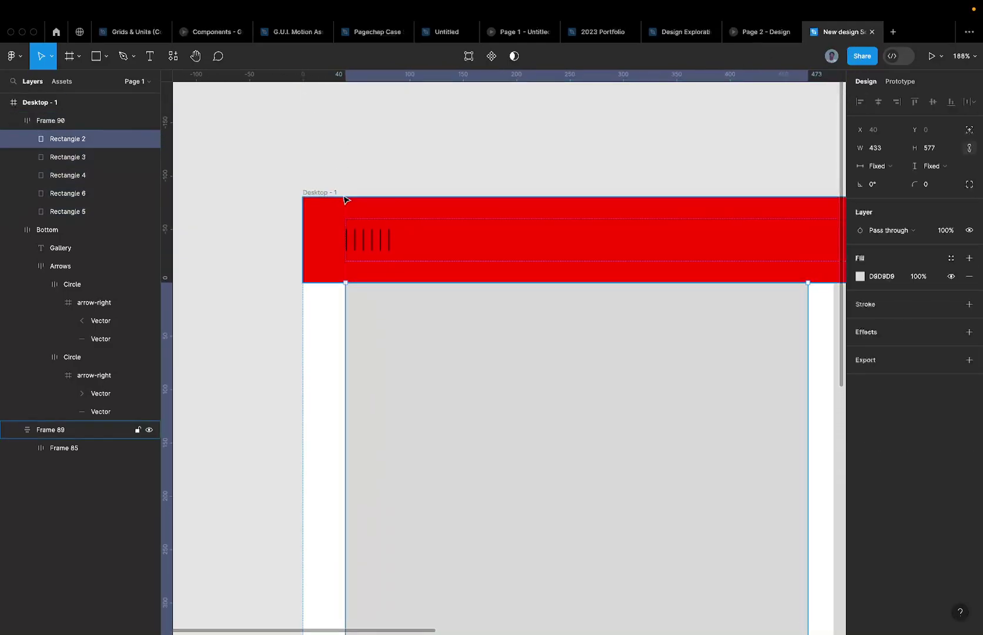
{"action": "scroll", "coordinate": [345, 200], "scroll_direction": "up", "scroll_amount": 5}
{"action": "scroll", "coordinate": [340, 379], "scroll_direction": "down", "scroll_amount": 3}
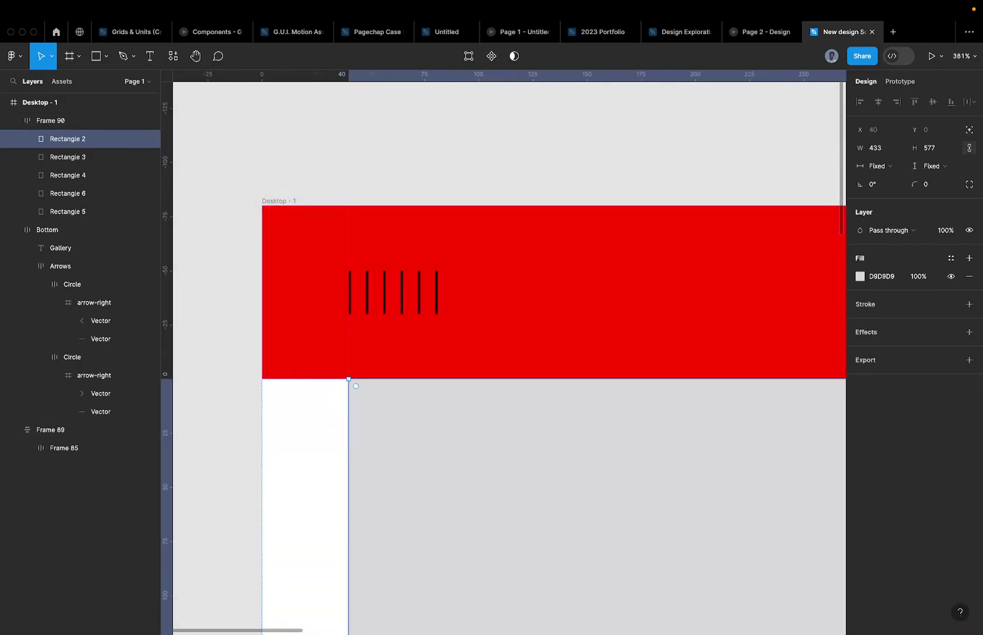
{"action": "left_click", "coordinate": [231, 560]}
{"action": "scroll", "coordinate": [231, 560], "scroll_direction": "down", "scroll_amount": 2}
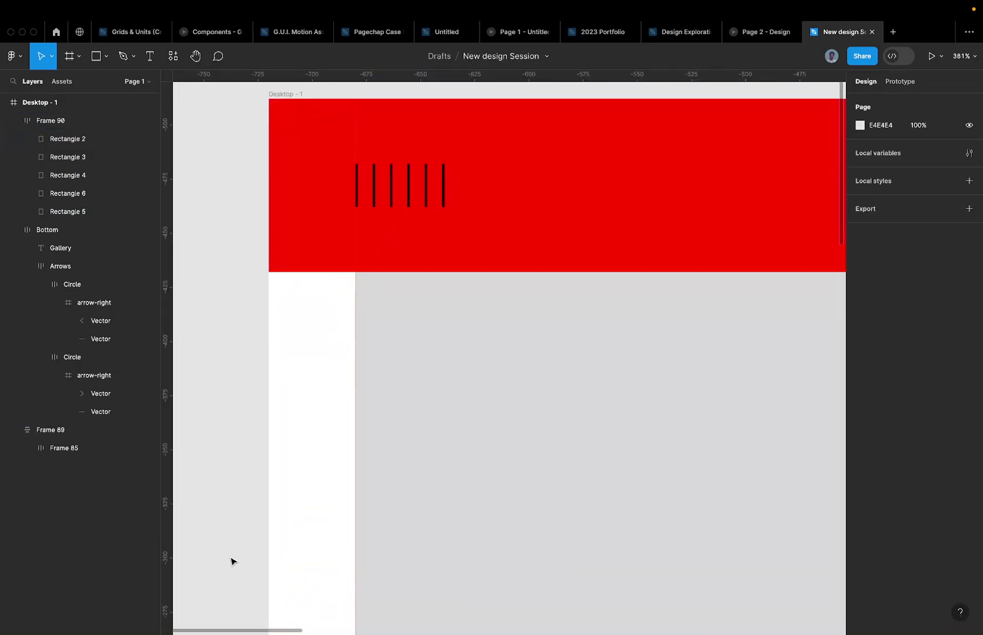
{"action": "scroll", "coordinate": [230, 561], "scroll_direction": "down", "scroll_amount": 5}
{"action": "scroll", "coordinate": [230, 560], "scroll_direction": "down", "scroll_amount": 3}
{"action": "scroll", "coordinate": [230, 560], "scroll_direction": "down", "scroll_amount": 5}
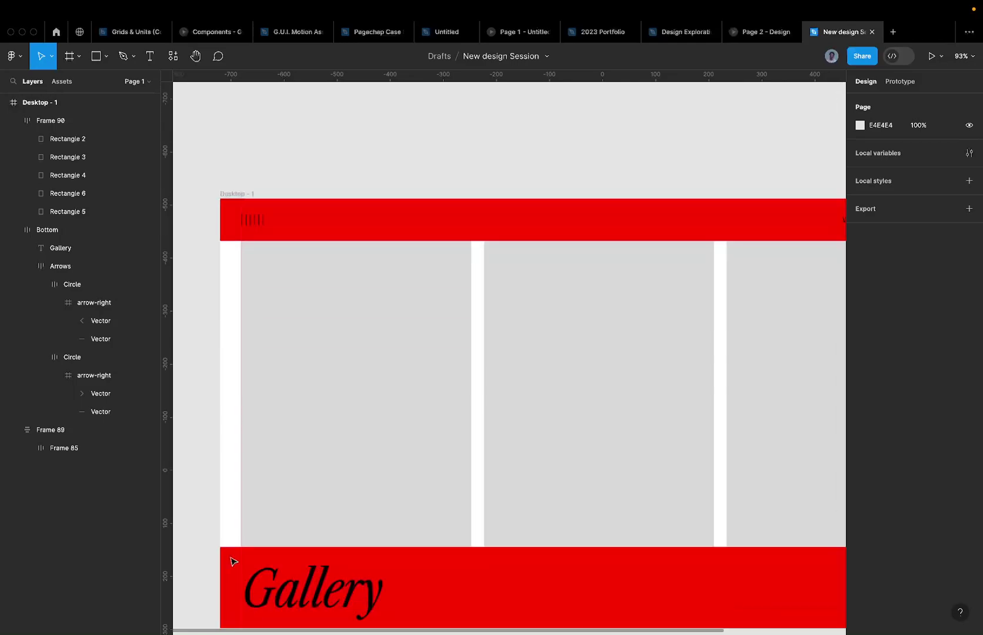
{"action": "scroll", "coordinate": [226, 542], "scroll_direction": "down", "scroll_amount": 3}
{"action": "scroll", "coordinate": [446, 404], "scroll_direction": "down", "scroll_amount": 3}
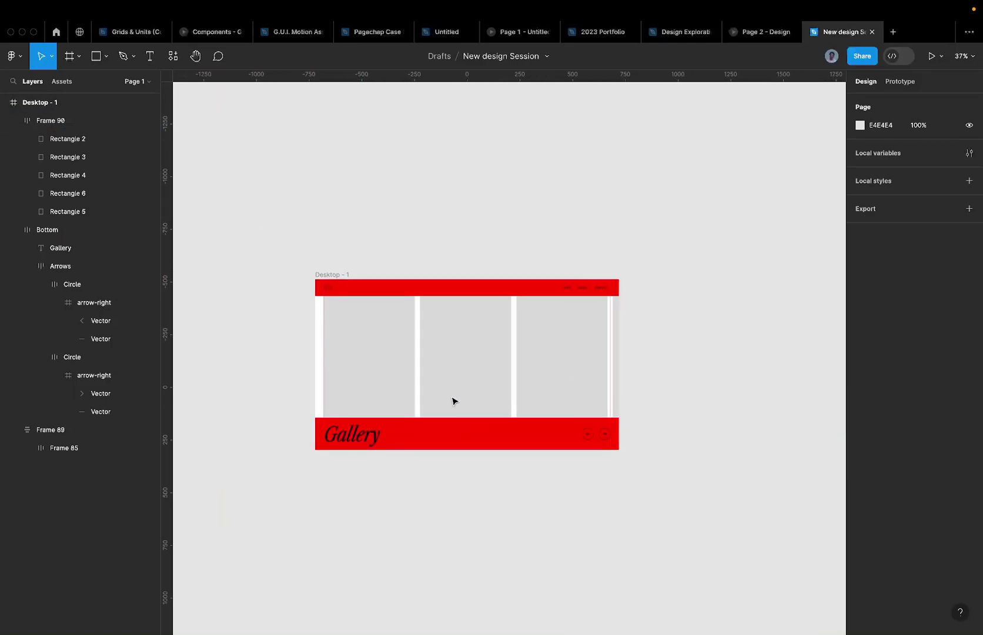
Try narrowing the Frame 90 row's width, then undo back to hug width
{"action": "left_click", "coordinate": [566, 334]}
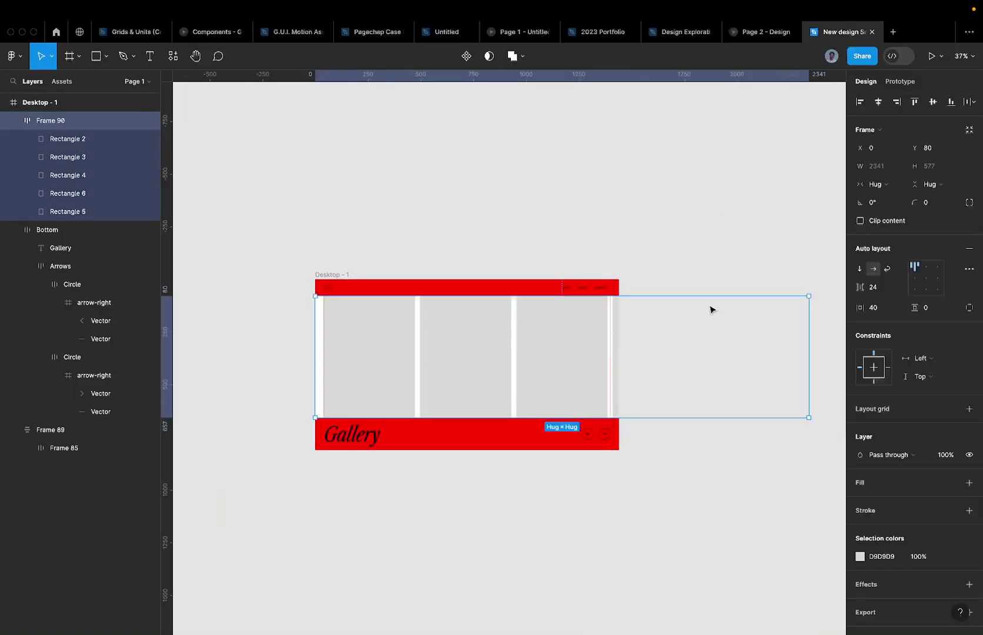
{"action": "left_click_drag", "start_coordinate": [810, 333], "coordinate": [722, 331]}
{"action": "key", "text": "ctrl+z"}
{"action": "left_click_drag", "start_coordinate": [809, 366], "coordinate": [619, 358]}
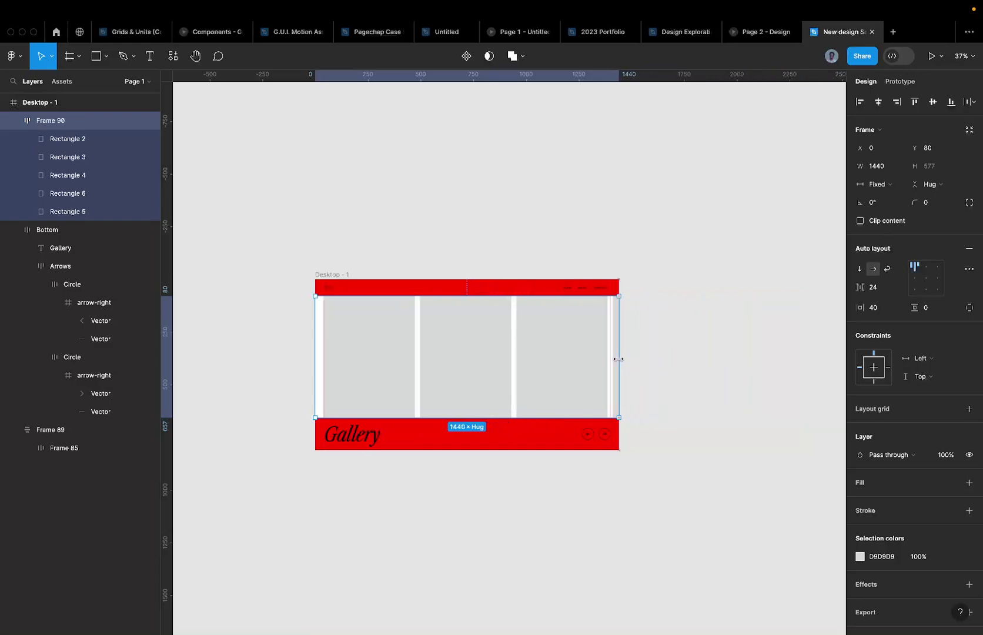
{"action": "scroll", "coordinate": [618, 358], "scroll_direction": "up", "scroll_amount": 2}
{"action": "key", "text": "ctrl+z"}
{"action": "scroll", "coordinate": [621, 362], "scroll_direction": "down", "scroll_amount": 4}
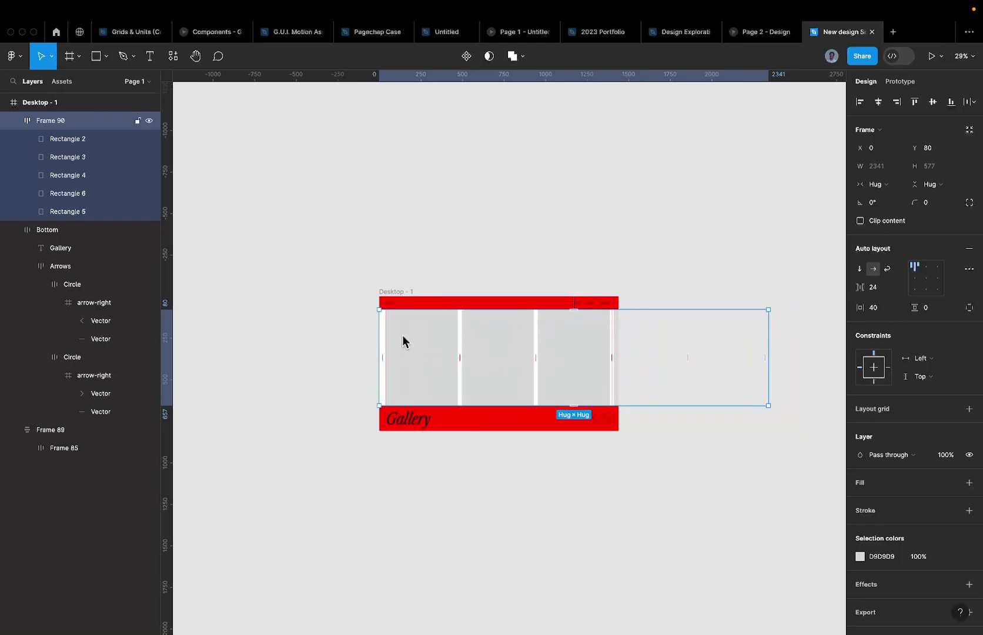
Rename the row 'Images' and drag it to a fixed 1440 width
{"action": "double_click", "coordinate": [55, 119]}
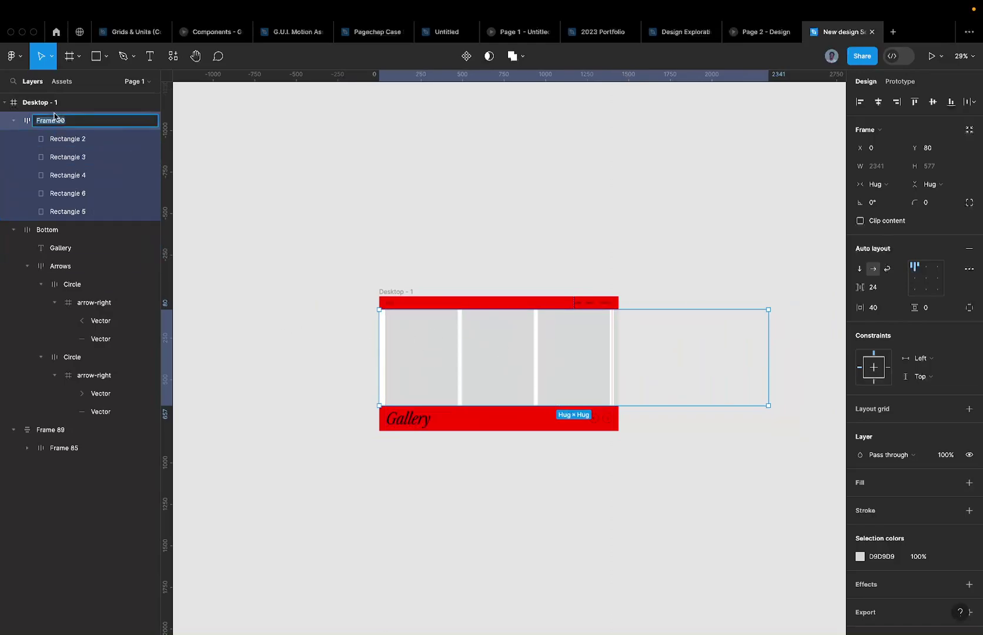
{"action": "type", "text": "Image"}
{"action": "key", "text": "Return"}
{"action": "left_click_drag", "start_coordinate": [769, 339], "coordinate": [621, 332]}
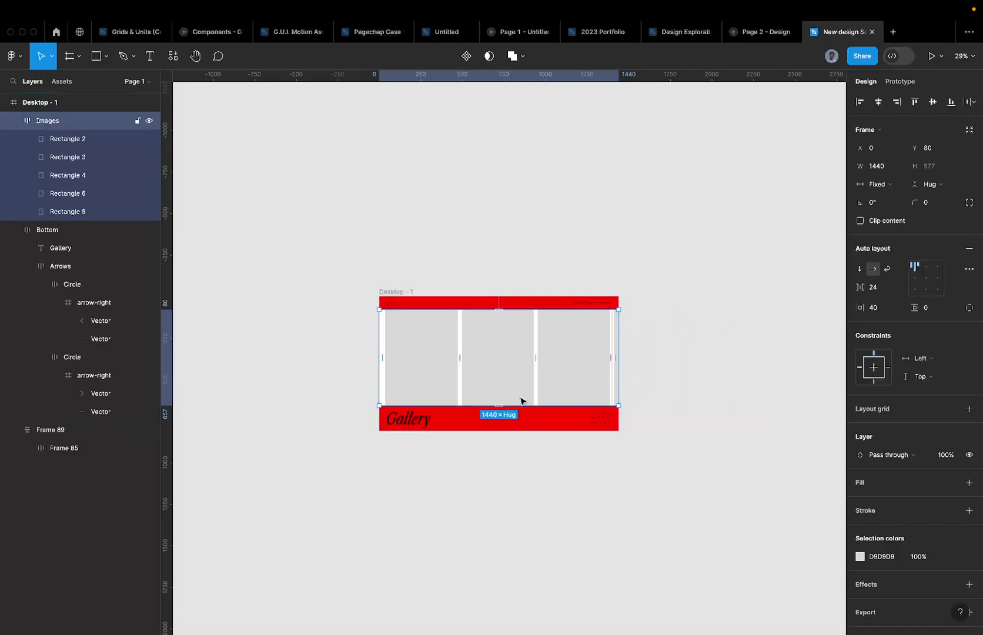
{"action": "scroll", "coordinate": [522, 399], "scroll_direction": "up", "scroll_amount": 2}
{"action": "left_click", "coordinate": [470, 434]}
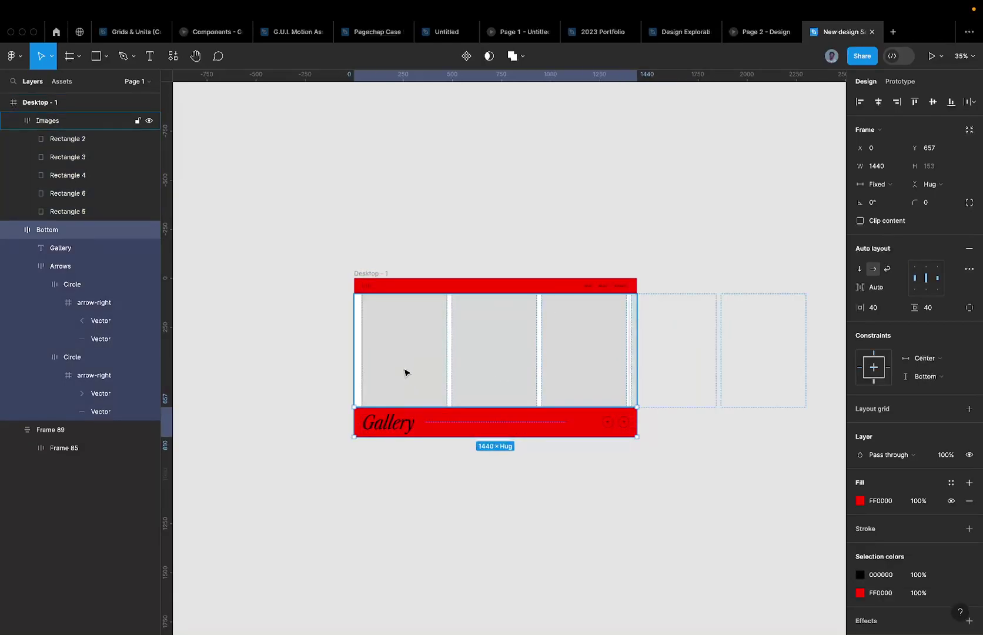
{"action": "left_click", "coordinate": [405, 371]}
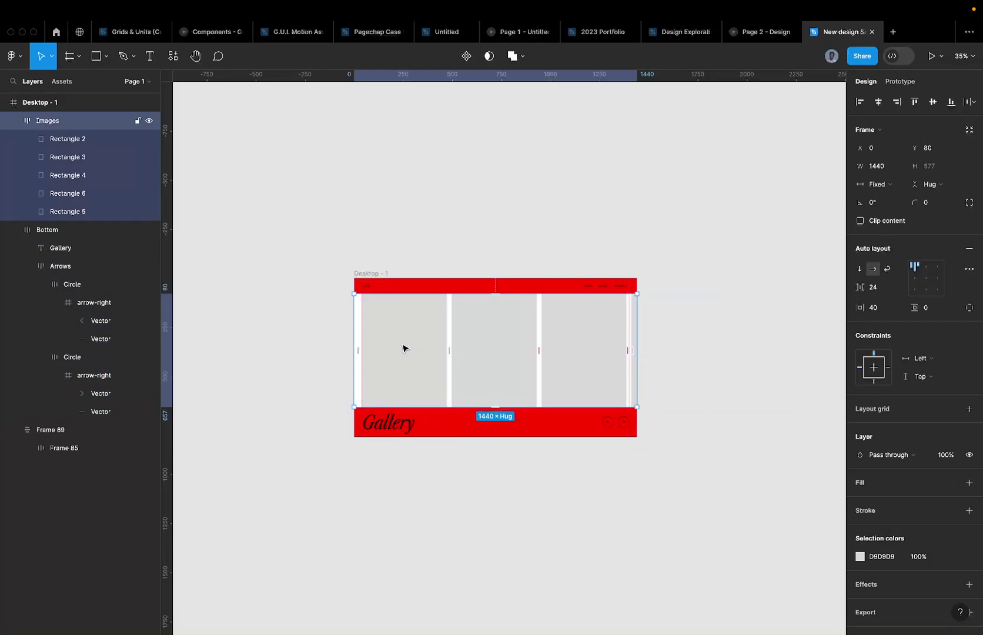
{"action": "double_click", "coordinate": [403, 349]}
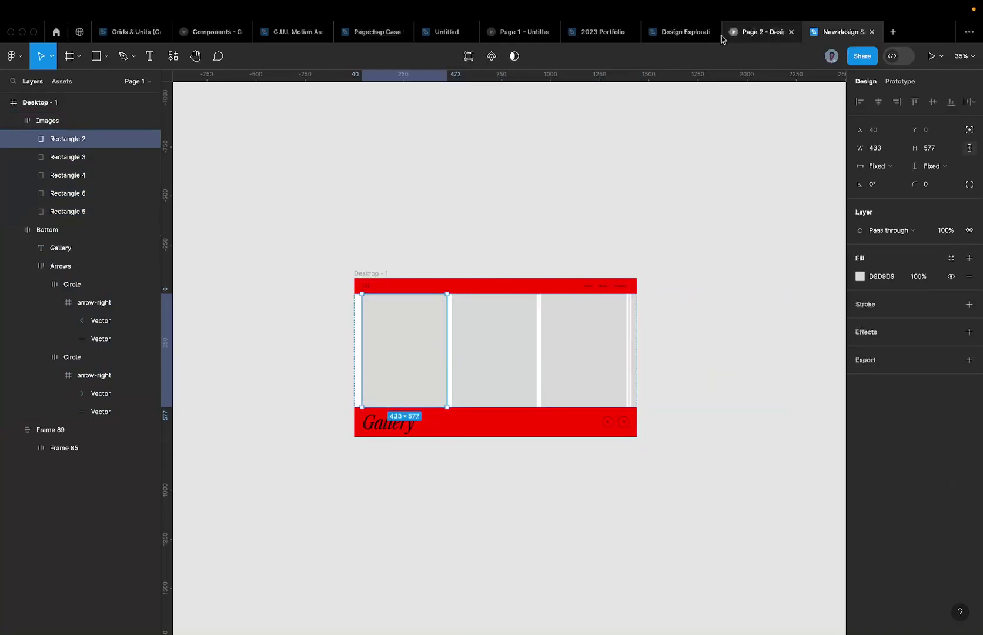
After checking the gallery prototype, drag the first 433×577 gray rectangle out, left of Desktop - 1
{"action": "left_click", "coordinate": [755, 33]}
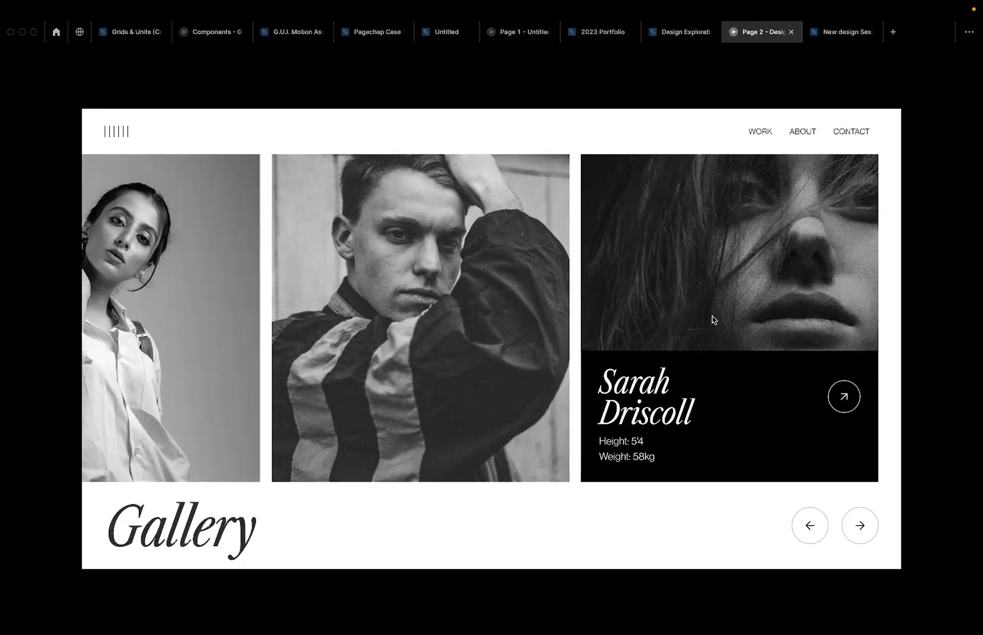
{"action": "left_click", "coordinate": [818, 41]}
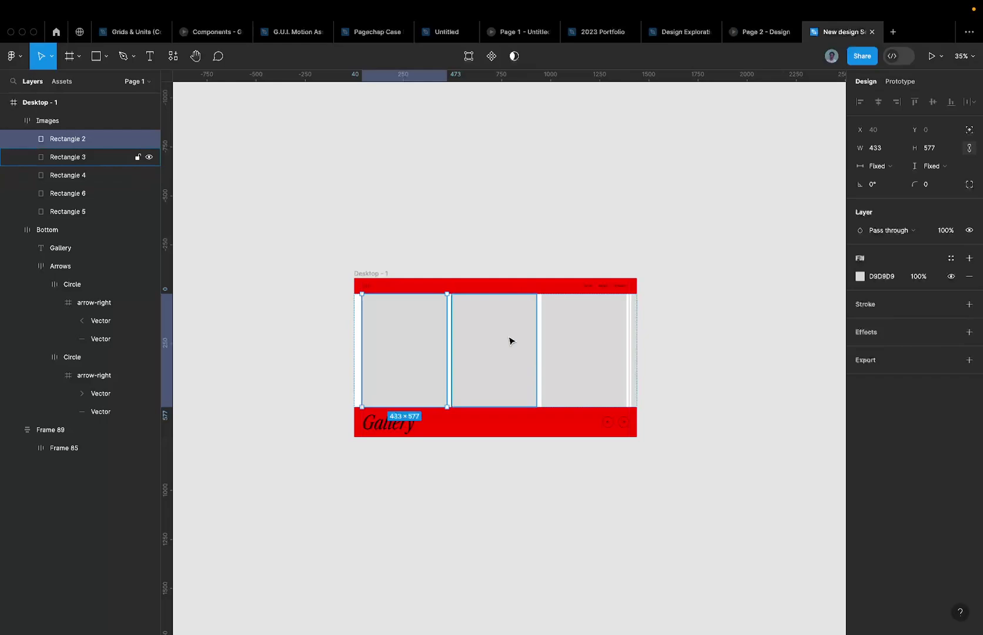
{"action": "scroll", "coordinate": [509, 341], "scroll_direction": "up", "scroll_amount": 2}
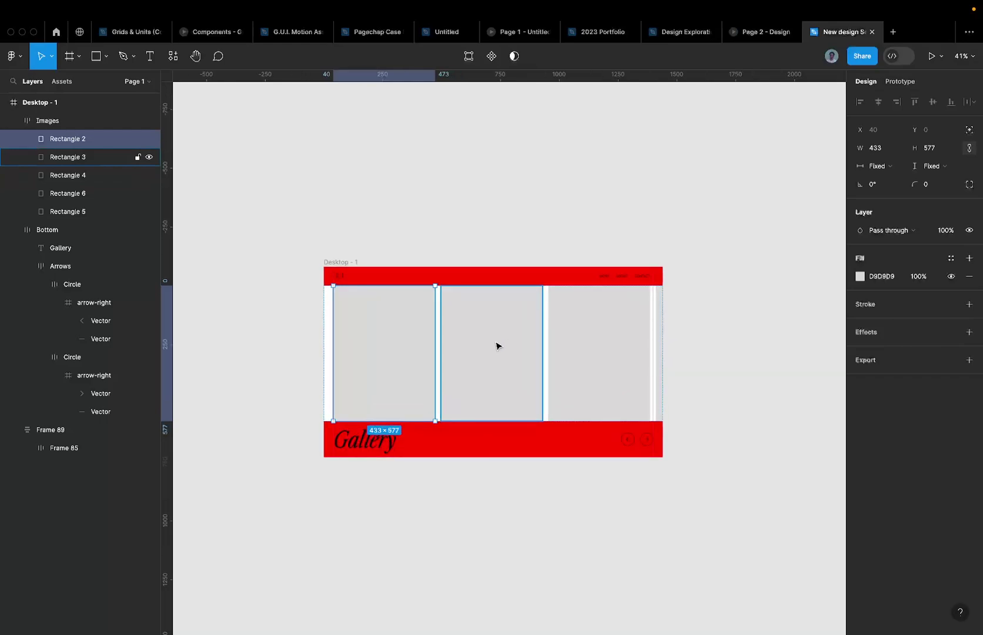
{"action": "left_click_drag", "start_coordinate": [366, 360], "coordinate": [227, 371]}
{"action": "scroll", "coordinate": [227, 371], "scroll_direction": "left", "scroll_amount": 5}
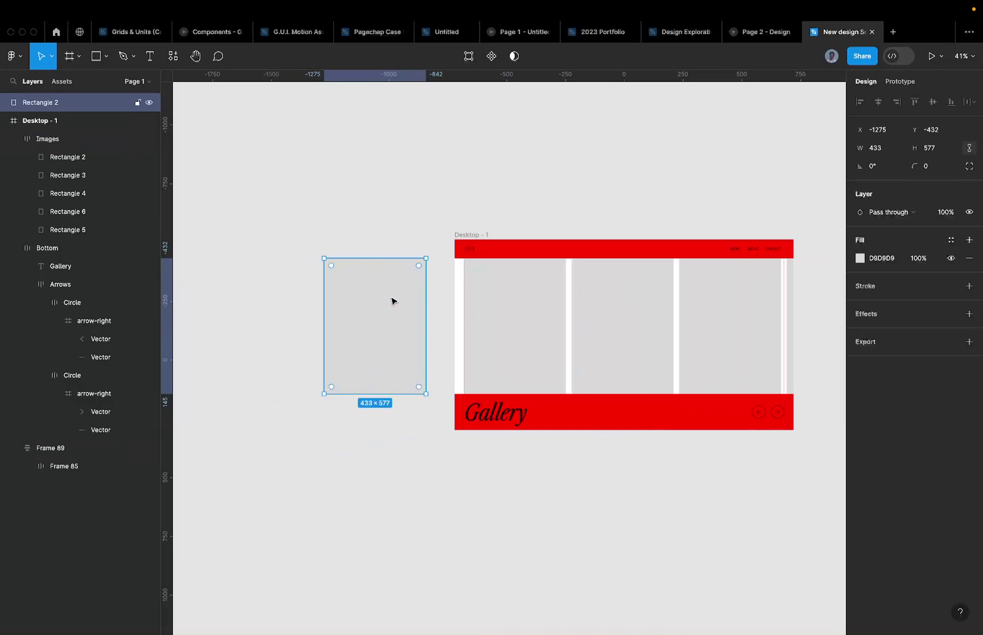
{"action": "right_click", "coordinate": [392, 299]}
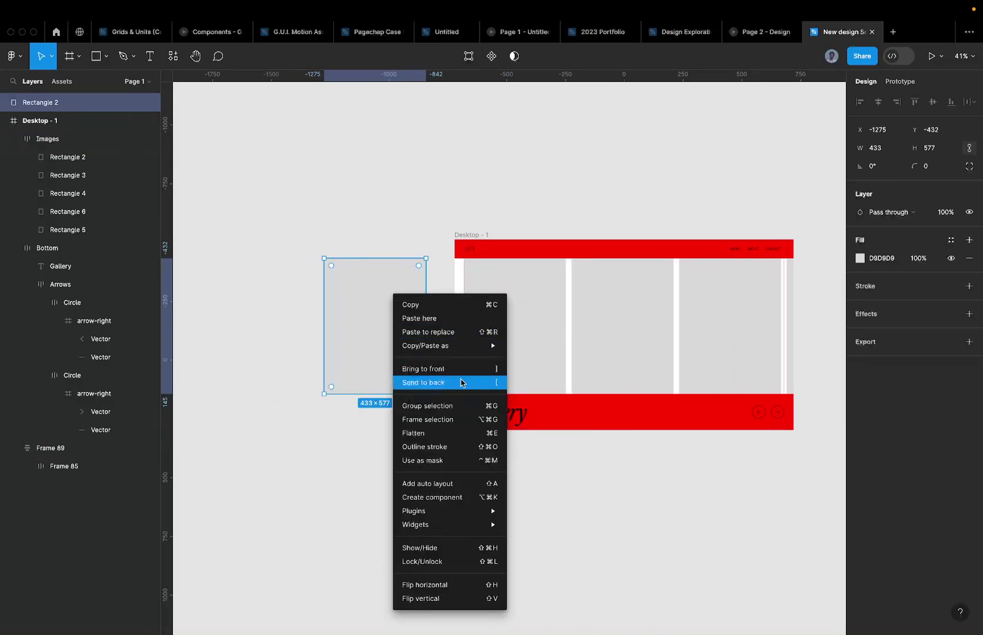
{"action": "left_click", "coordinate": [761, 33]}
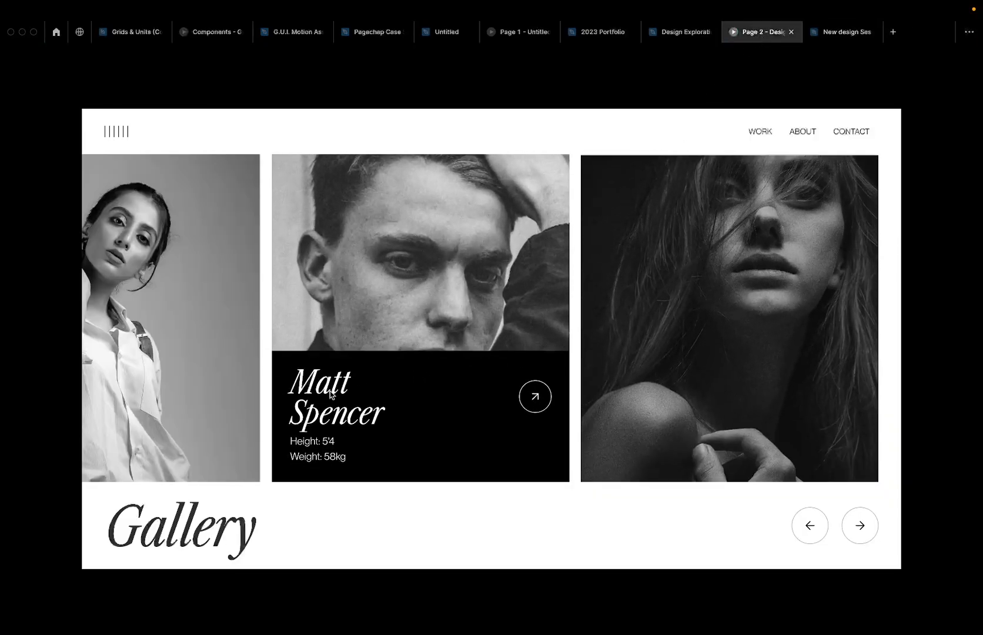
{"action": "mouse_move", "coordinate": [695, 377]}
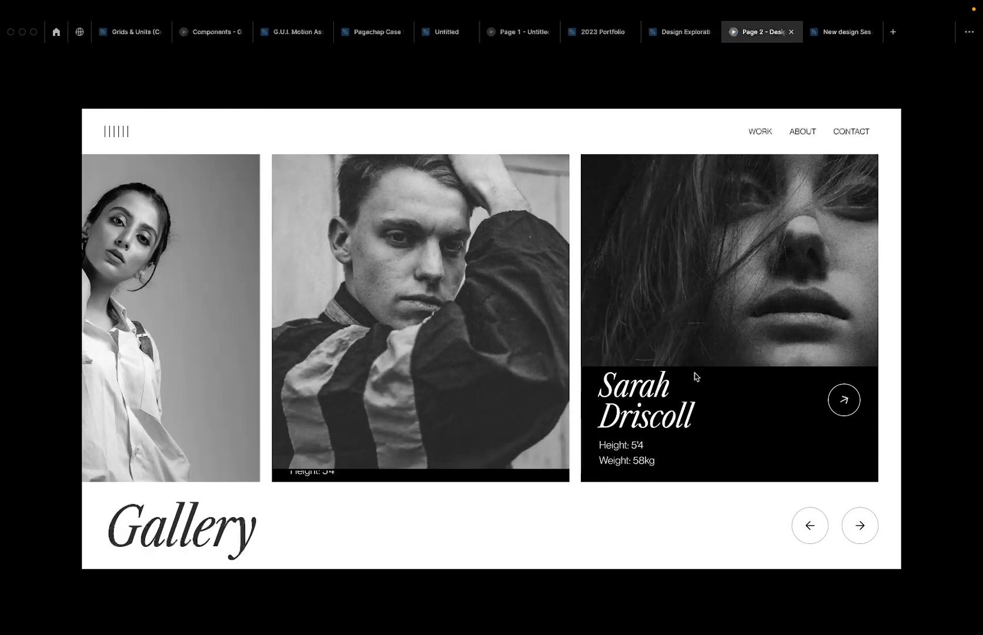
{"action": "mouse_move", "coordinate": [448, 299]}
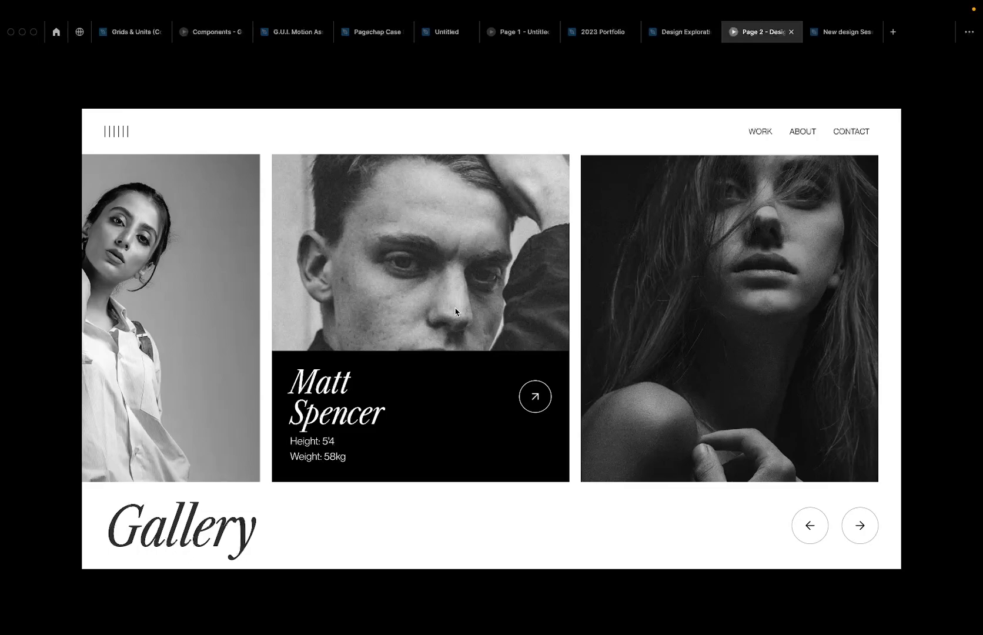
{"action": "left_click", "coordinate": [681, 35]}
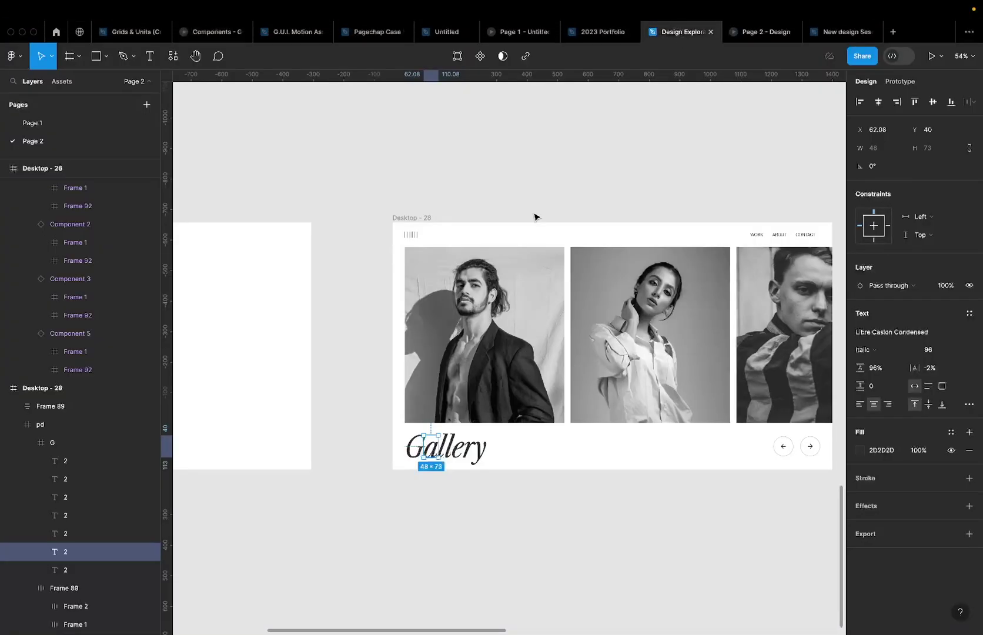
{"action": "left_click", "coordinate": [830, 38]}
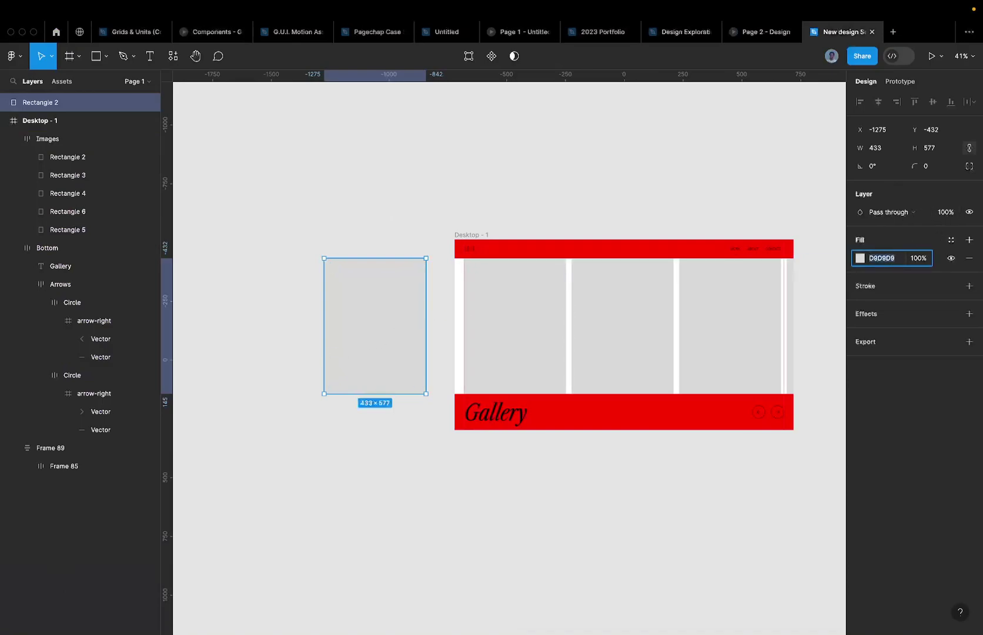
Give the detached rectangle a solid red FF0000 fill
{"action": "type", "text": "FF0000"}
{"action": "key", "text": "Return"}
{"action": "left_click", "coordinate": [250, 241]}
{"action": "left_click", "coordinate": [383, 258]}
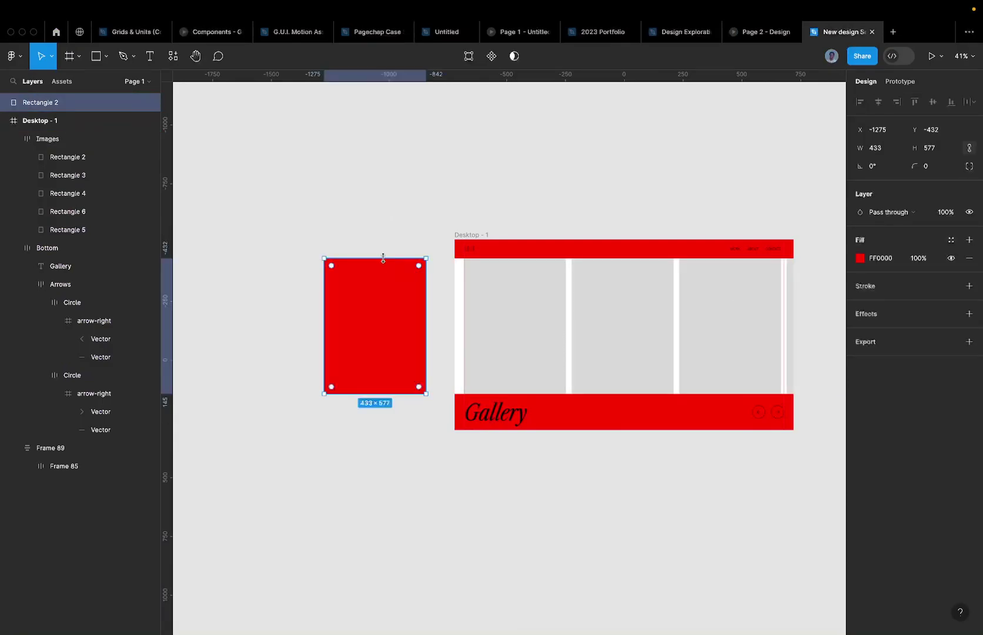
Search the plugins for Unsplash and run it
{"action": "left_click", "coordinate": [172, 55]}
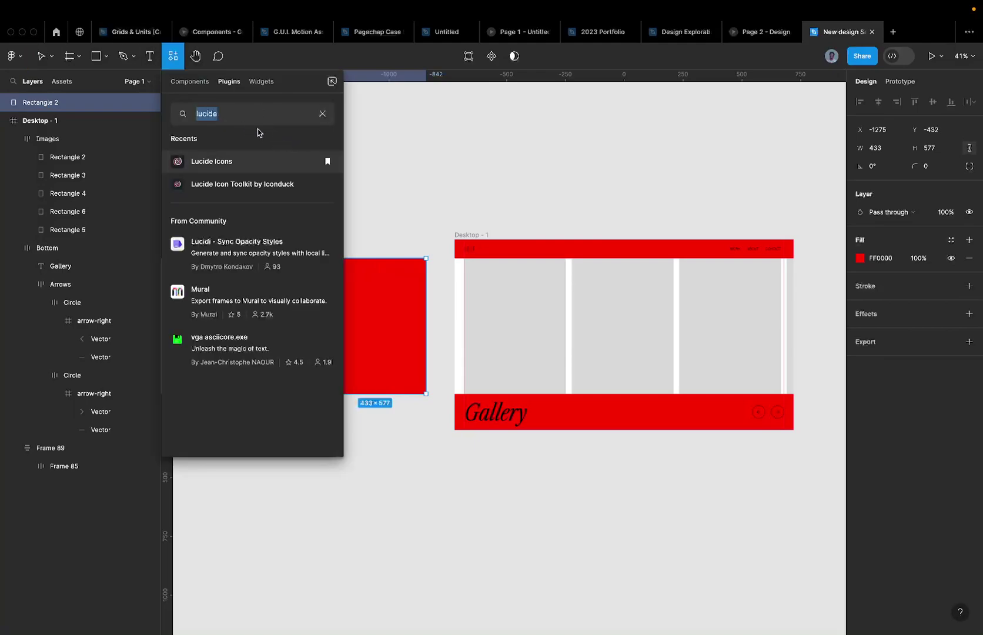
{"action": "type", "text": "unpls"}
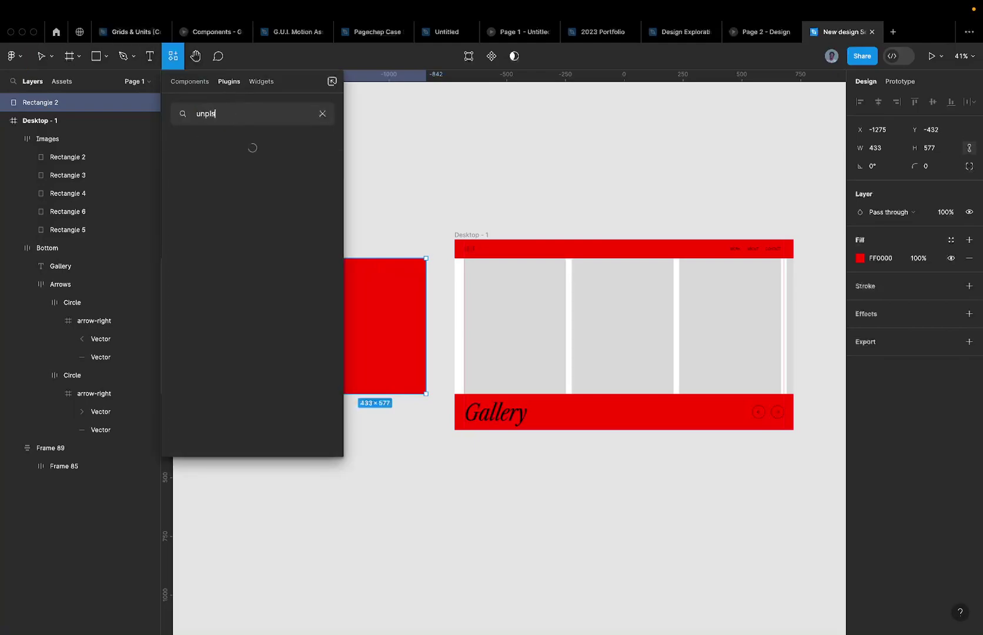
{"action": "type", "text": "pla"}
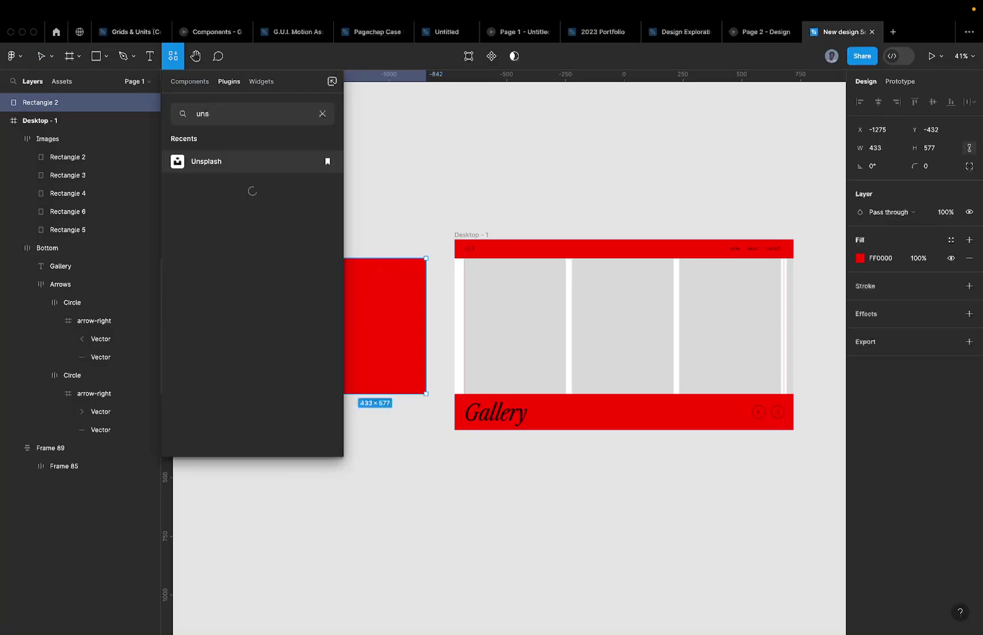
{"action": "left_click", "coordinate": [204, 159]}
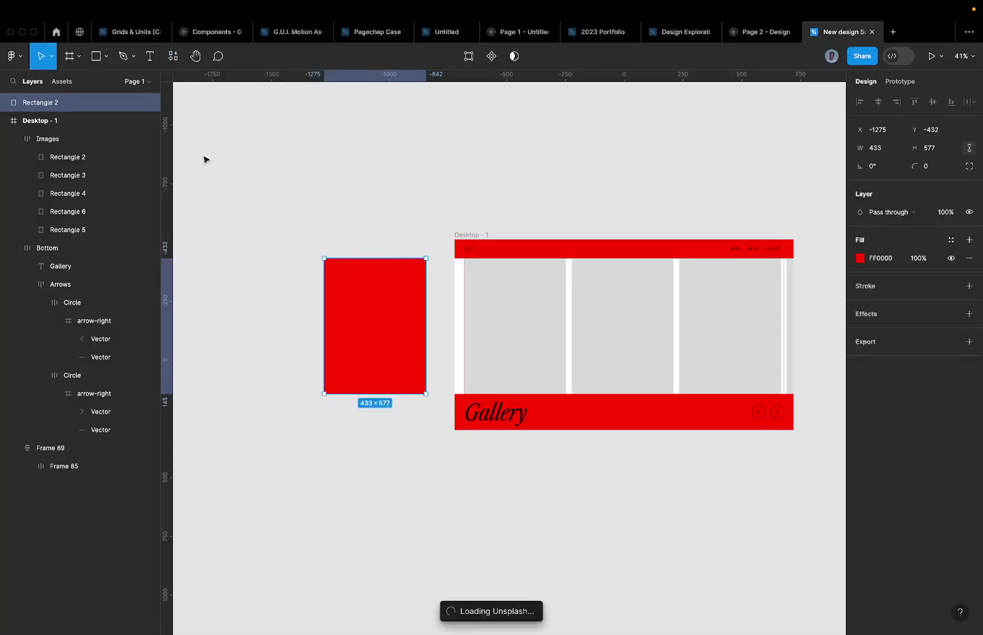
{"action": "scroll", "coordinate": [371, 224], "scroll_direction": "left", "scroll_amount": 3}
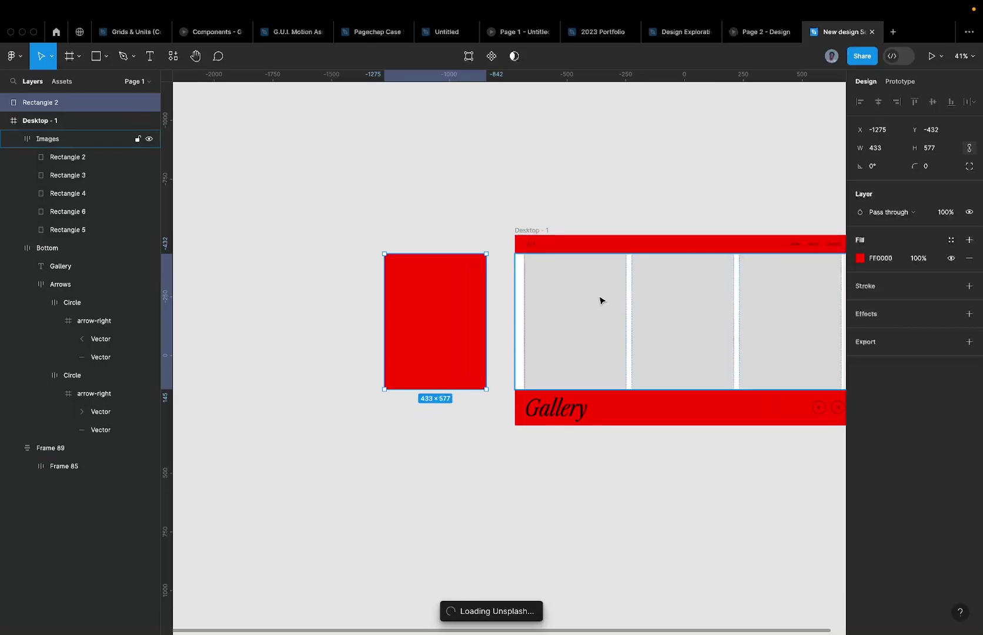
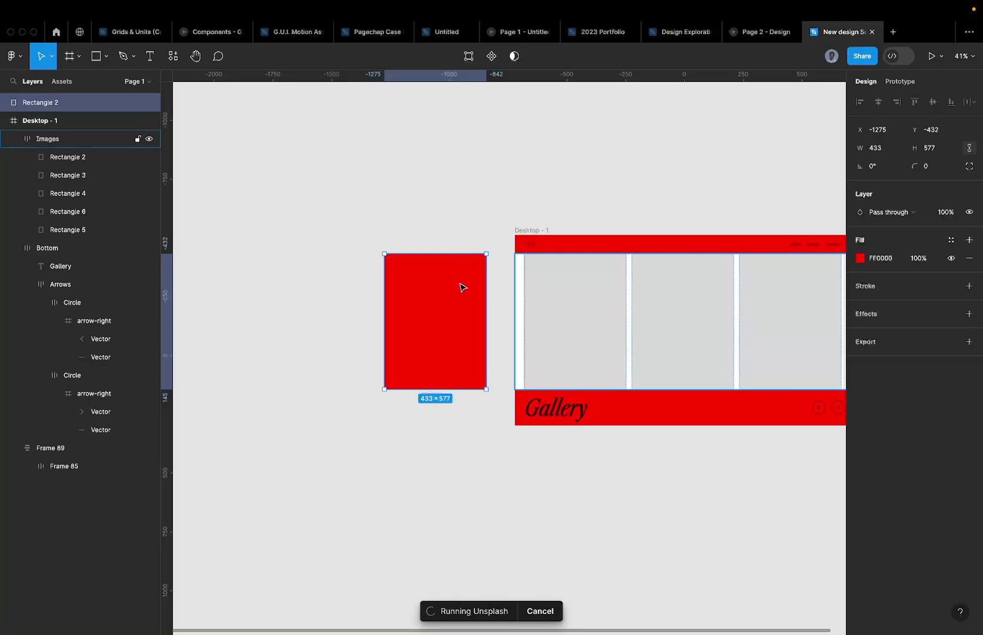
Bring up the Page 2 Gallery prototype with its three black-and-white portraits for reference
{"action": "scroll", "coordinate": [460, 287], "scroll_direction": "left", "scroll_amount": 2}
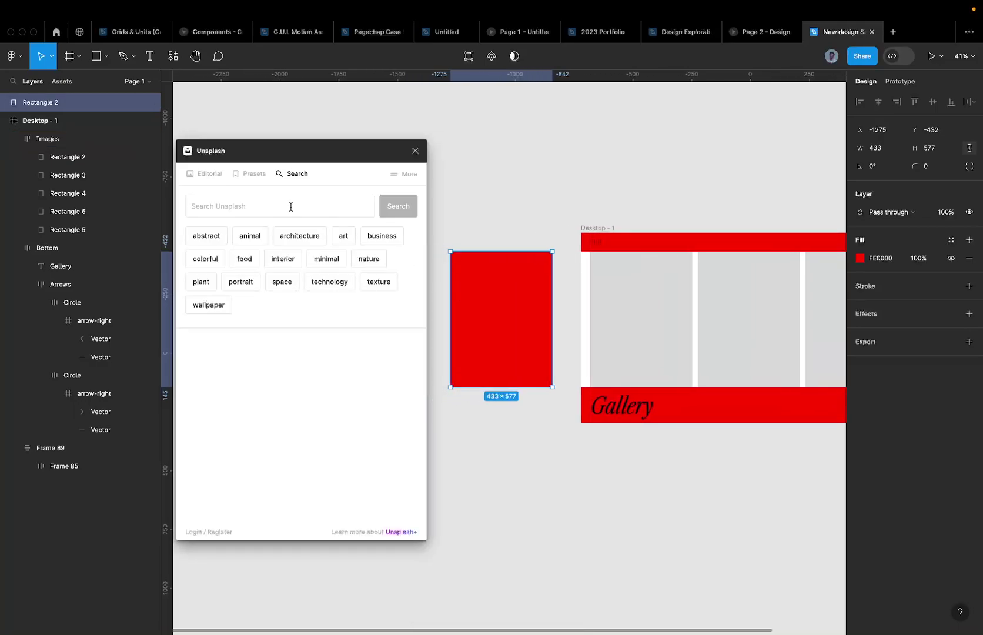
{"action": "left_click", "coordinate": [739, 36]}
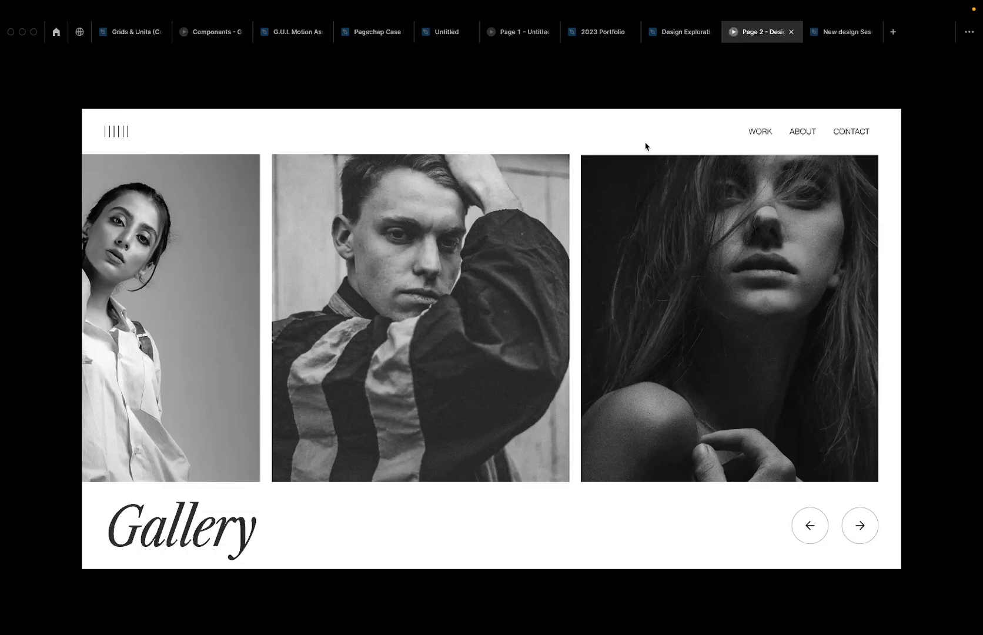
Slide the gallery carousel back and forward, then return to the new file's Unsplash search
{"action": "left_click", "coordinate": [803, 527]}
{"action": "left_click", "coordinate": [803, 527]}
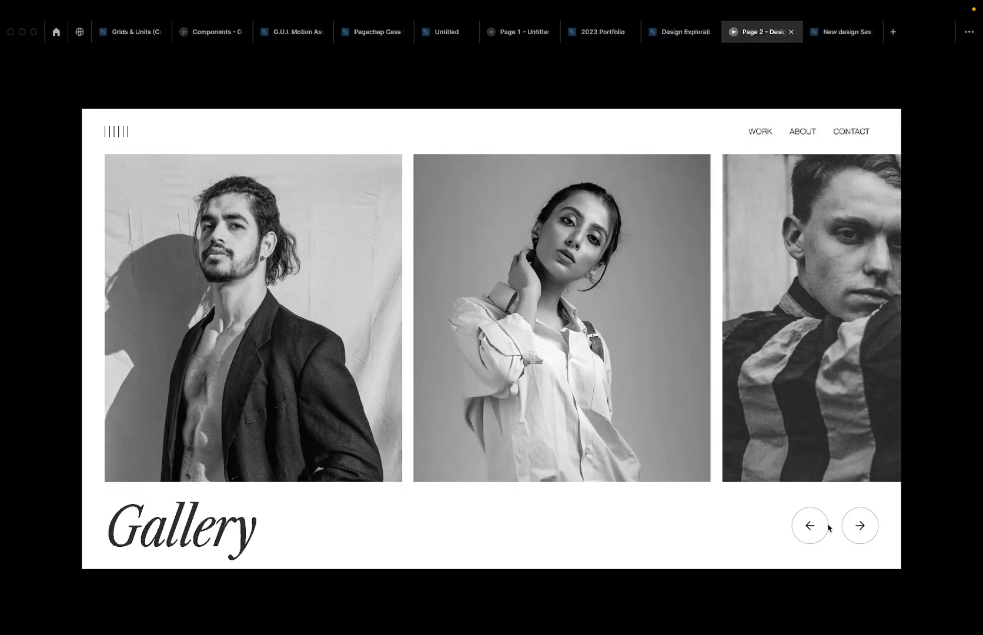
{"action": "left_click", "coordinate": [871, 522]}
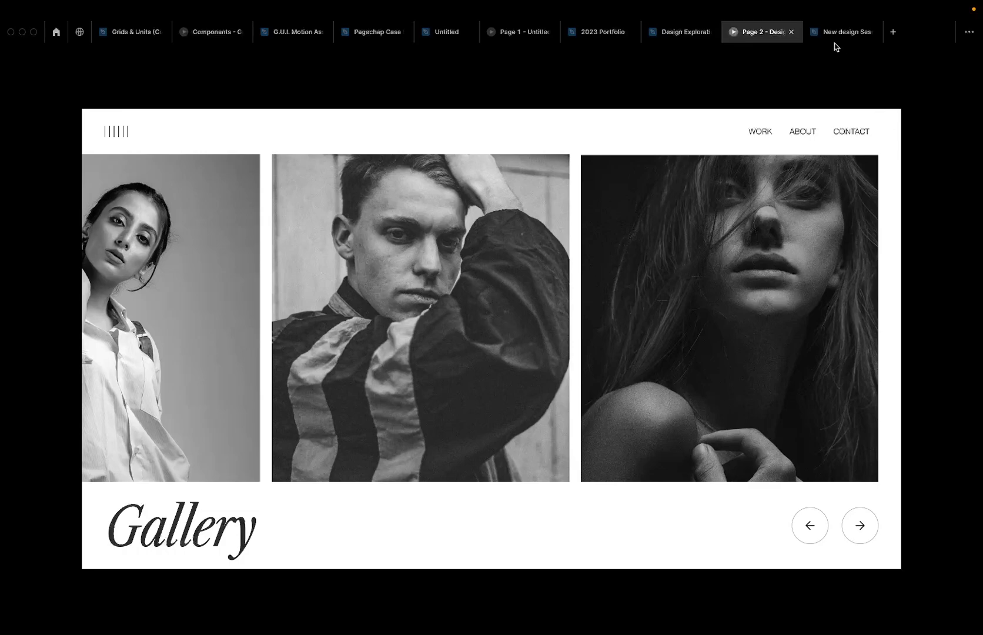
{"action": "left_click", "coordinate": [814, 29]}
{"action": "left_click", "coordinate": [257, 196]}
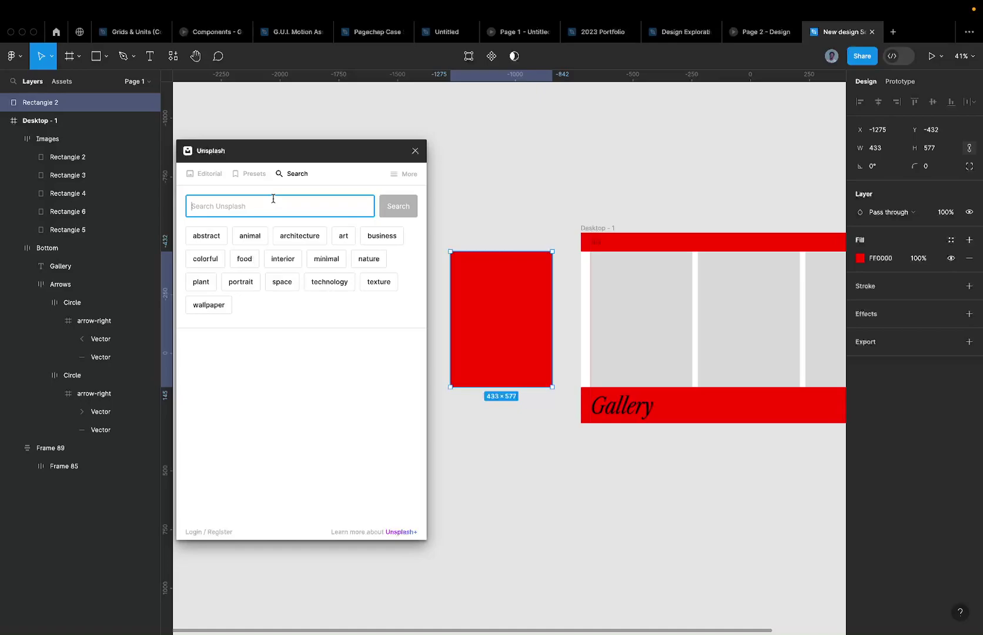
Search Unsplash for 'model', limited to Free licence and Portrait orientation
{"action": "type", "text": "n"}
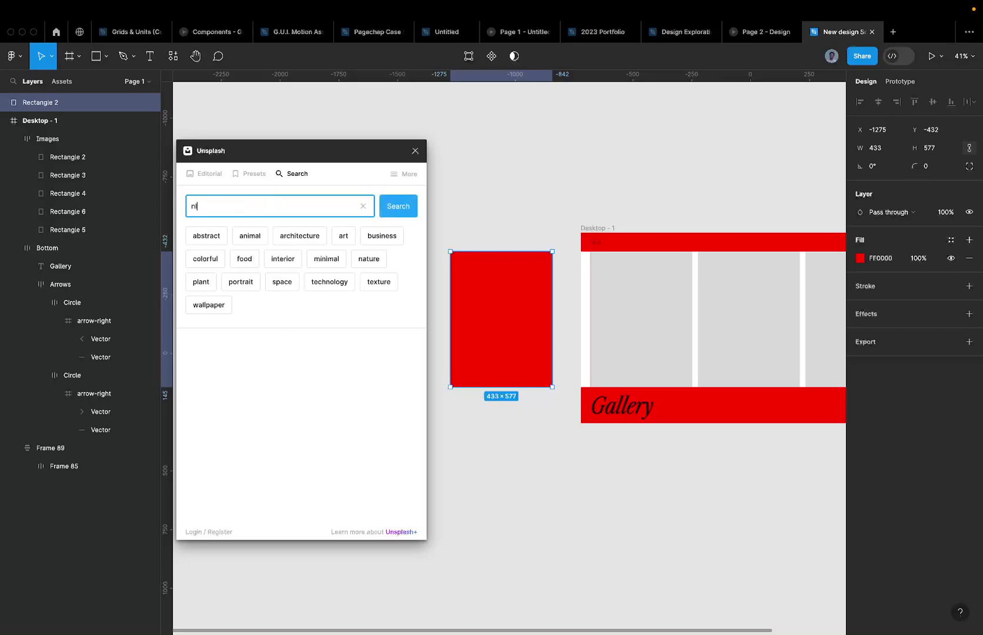
{"action": "key", "text": "BackSpace"}
{"action": "type", "text": "model"}
{"action": "key", "text": "Return"}
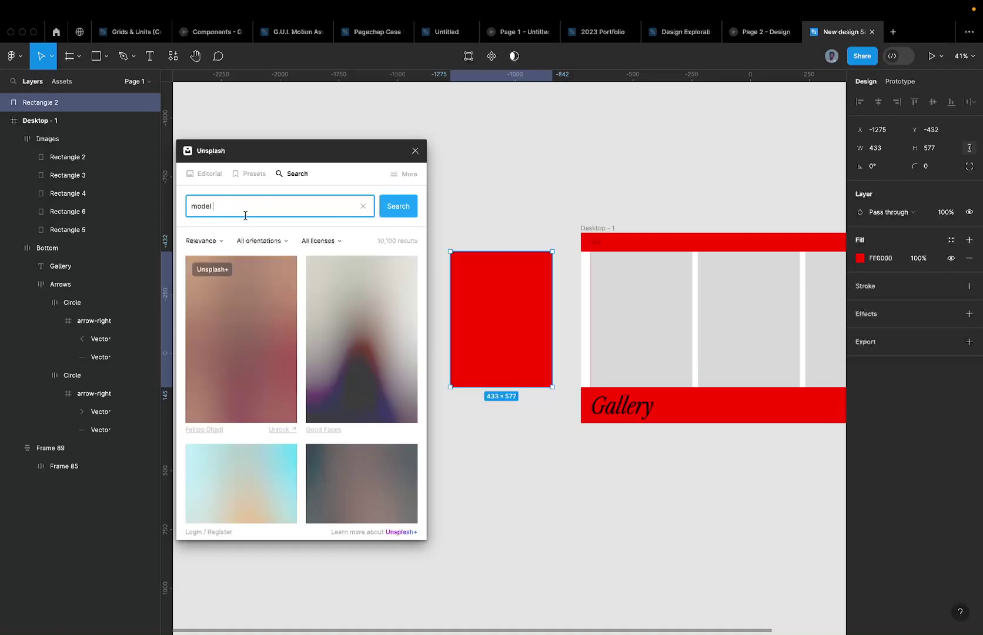
{"action": "left_click", "coordinate": [319, 240]}
{"action": "left_click", "coordinate": [324, 271]}
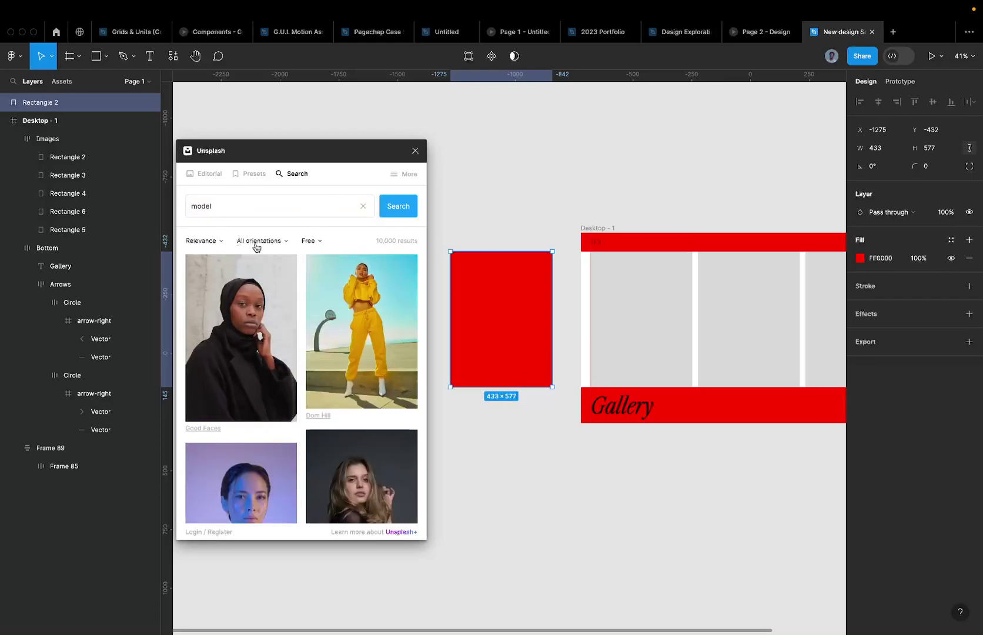
{"action": "left_click", "coordinate": [256, 242]}
{"action": "left_click", "coordinate": [272, 262]}
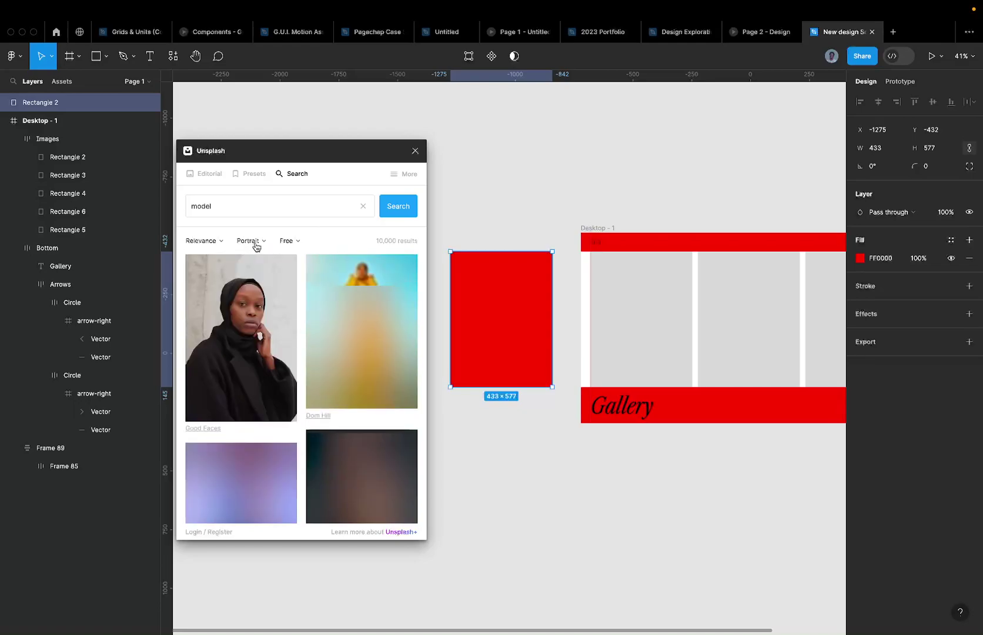
Refine the search to 'model black and white'
{"action": "scroll", "coordinate": [299, 308], "scroll_direction": "down", "scroll_amount": 3}
{"action": "scroll", "coordinate": [299, 310], "scroll_direction": "down", "scroll_amount": 2}
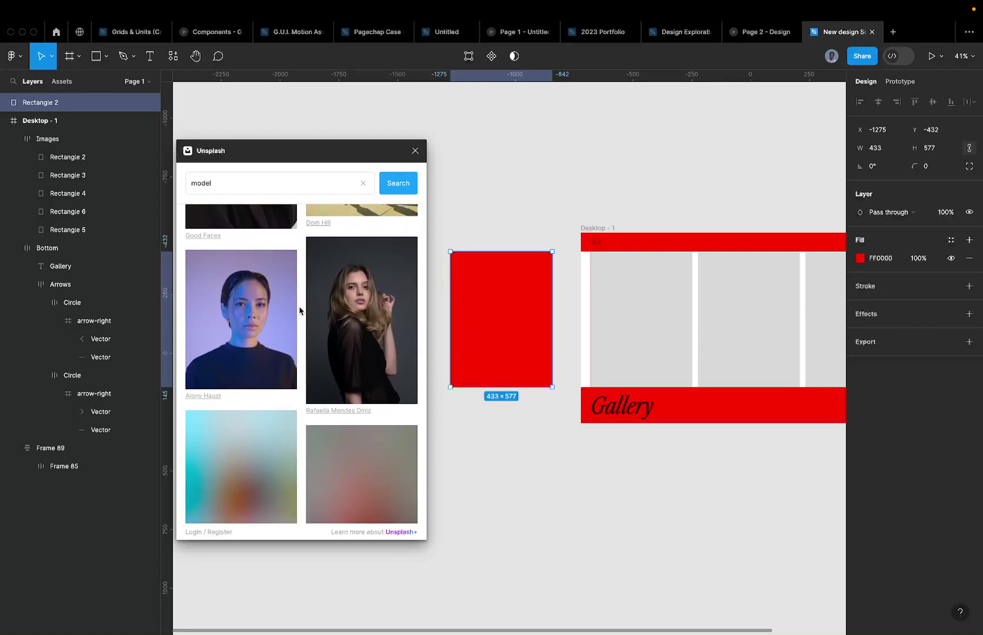
{"action": "scroll", "coordinate": [299, 310], "scroll_direction": "up", "scroll_amount": 5}
{"action": "left_click", "coordinate": [261, 212]}
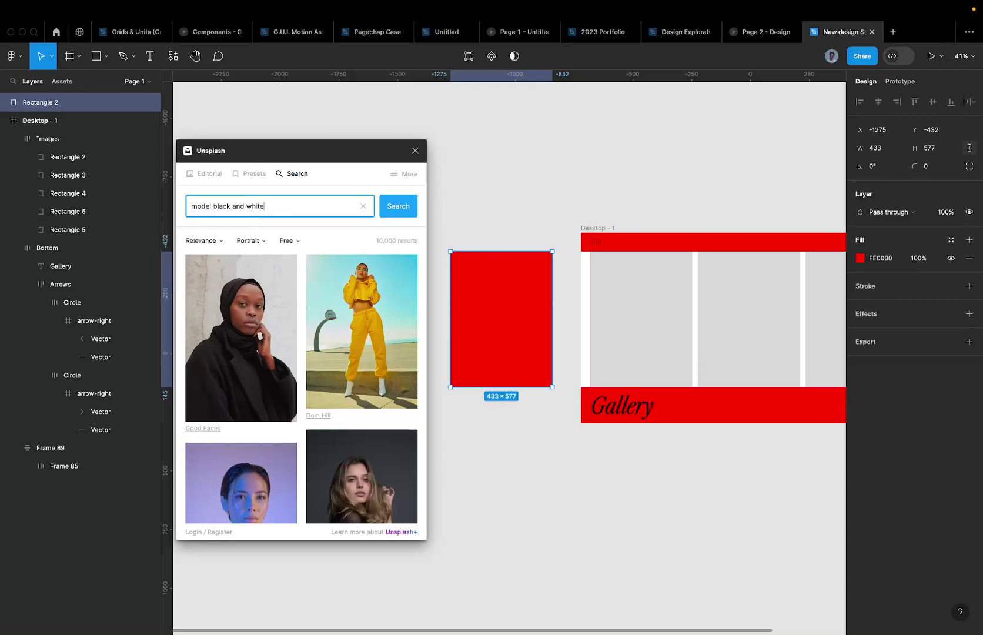
{"action": "type", "text": "black and white"}
{"action": "key", "text": "Return"}
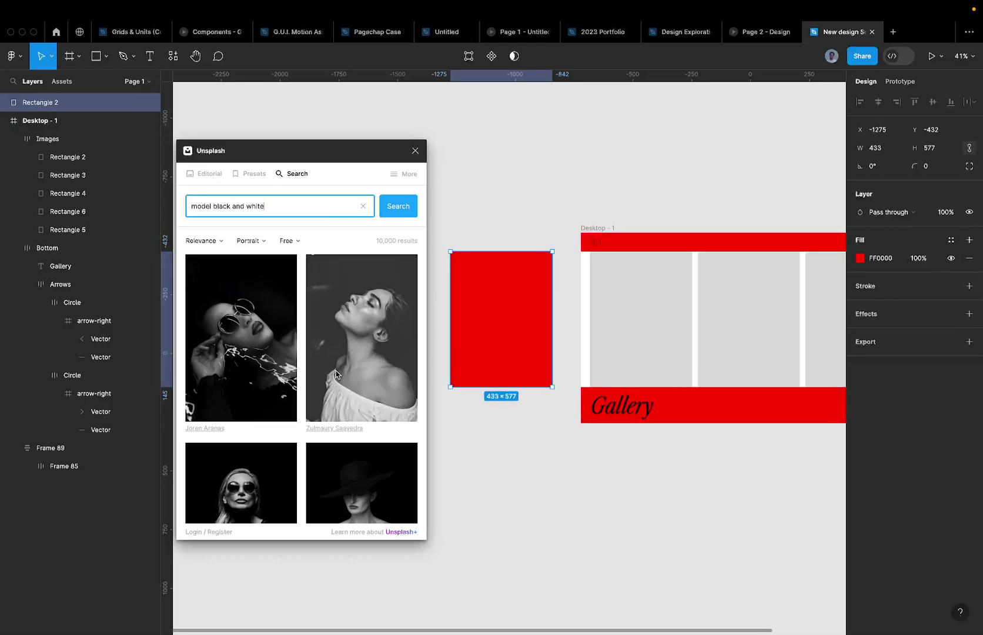
Fill the red placeholder rectangle with the black-and-white woman-in-wide-hat photo
{"action": "scroll", "coordinate": [335, 374], "scroll_direction": "down", "scroll_amount": 5}
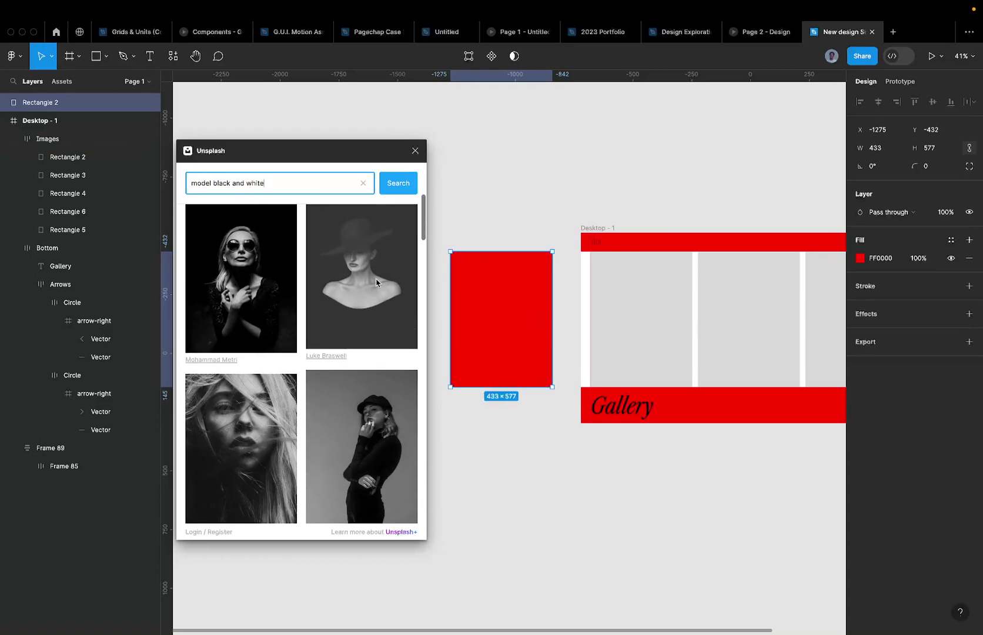
{"action": "scroll", "coordinate": [376, 282], "scroll_direction": "up", "scroll_amount": 1}
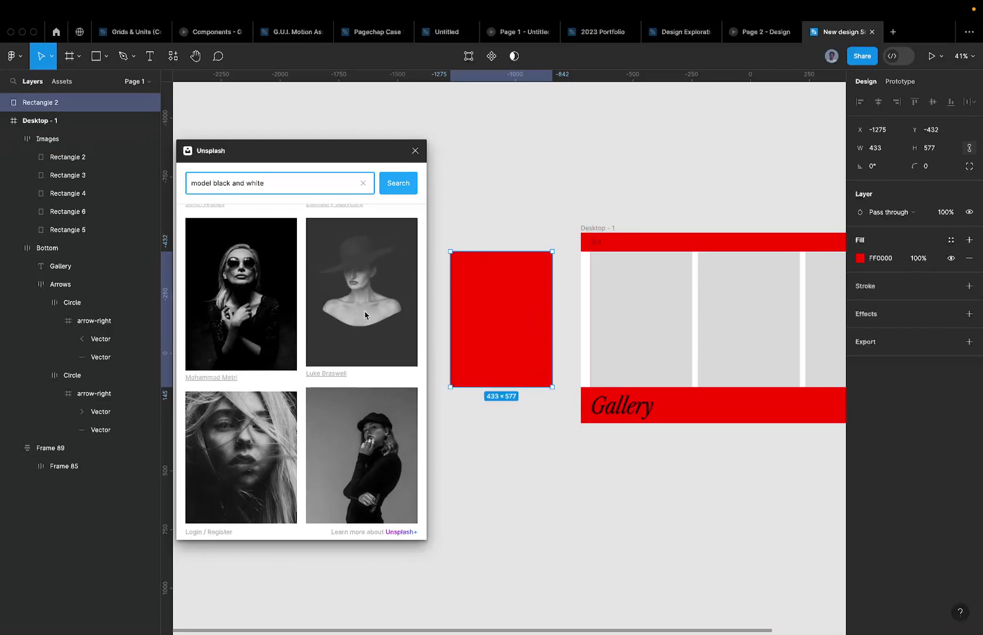
{"action": "left_click", "coordinate": [365, 315]}
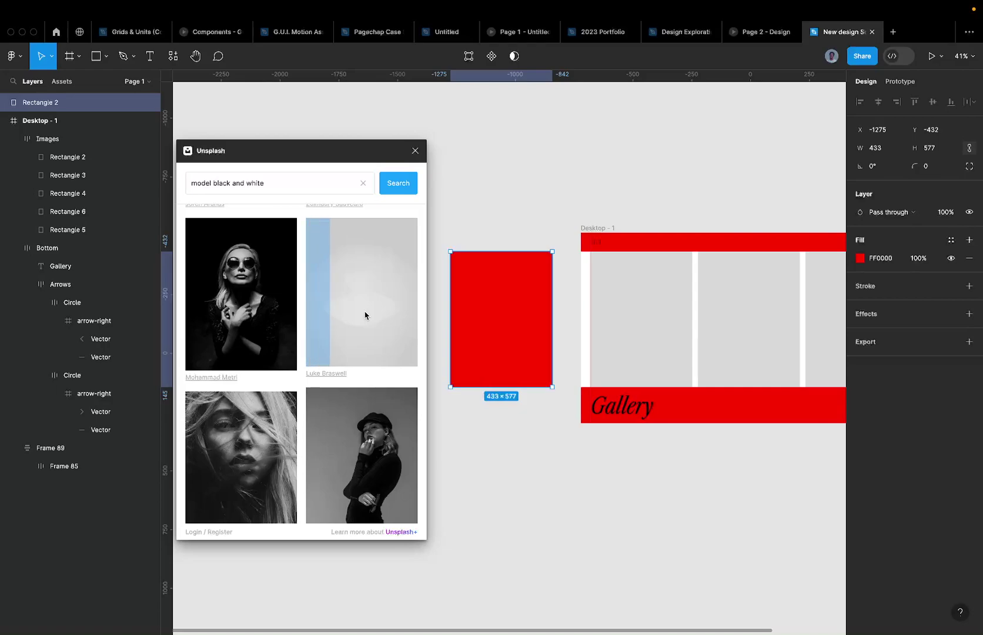
{"action": "scroll", "coordinate": [365, 315], "scroll_direction": "down", "scroll_amount": 5}
{"action": "scroll", "coordinate": [364, 316], "scroll_direction": "down", "scroll_amount": 10}
{"action": "scroll", "coordinate": [365, 316], "scroll_direction": "down", "scroll_amount": 10}
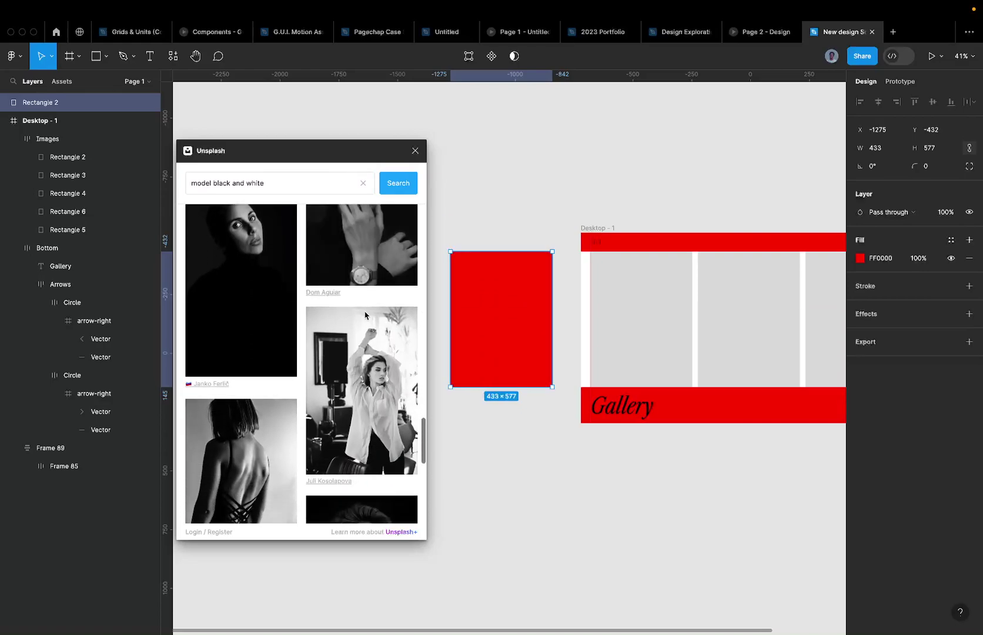
{"action": "scroll", "coordinate": [365, 315], "scroll_direction": "down", "scroll_amount": 10}
{"action": "scroll", "coordinate": [364, 315], "scroll_direction": "down", "scroll_amount": 10}
{"action": "scroll", "coordinate": [365, 316], "scroll_direction": "up", "scroll_amount": 5}
{"action": "scroll", "coordinate": [382, 278], "scroll_direction": "up", "scroll_amount": 10}
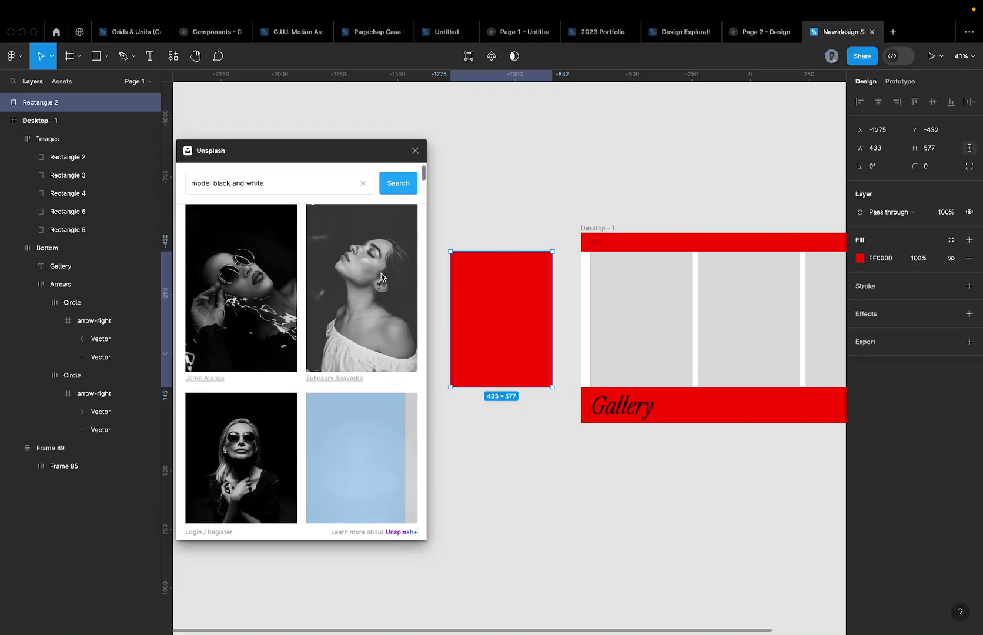
{"action": "scroll", "coordinate": [320, 459], "scroll_direction": "down", "scroll_amount": 3}
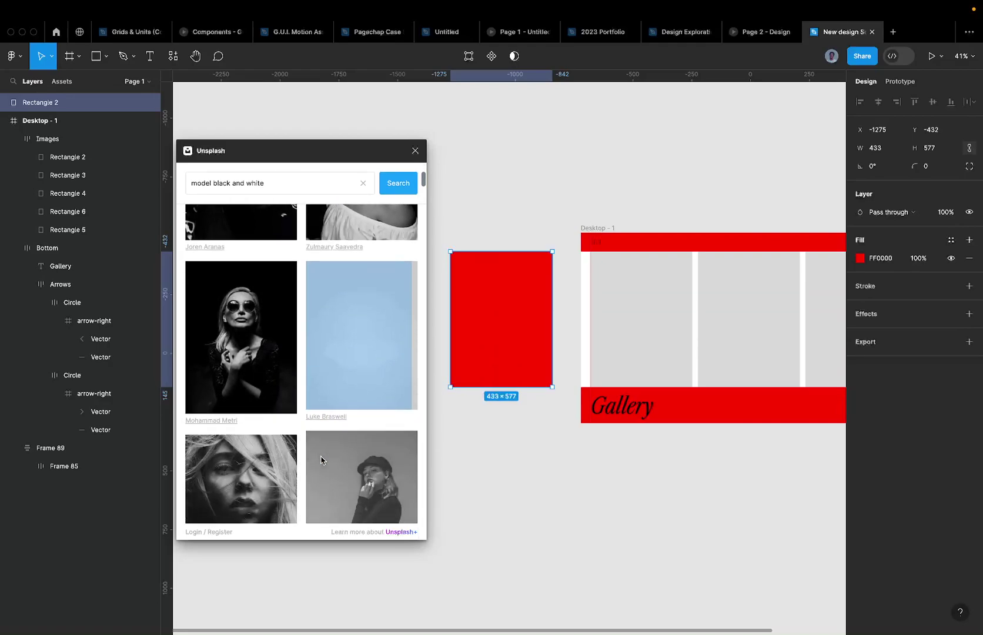
{"action": "left_click", "coordinate": [392, 353]}
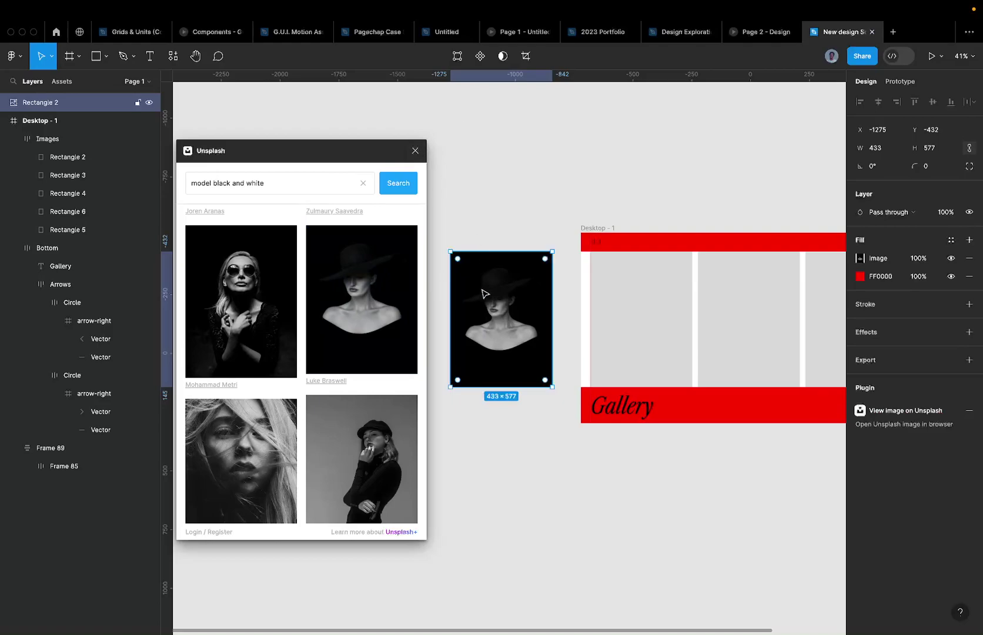
Compare against the Page 2 Gallery prototype
{"action": "scroll", "coordinate": [494, 364], "scroll_direction": "up", "scroll_amount": 1}
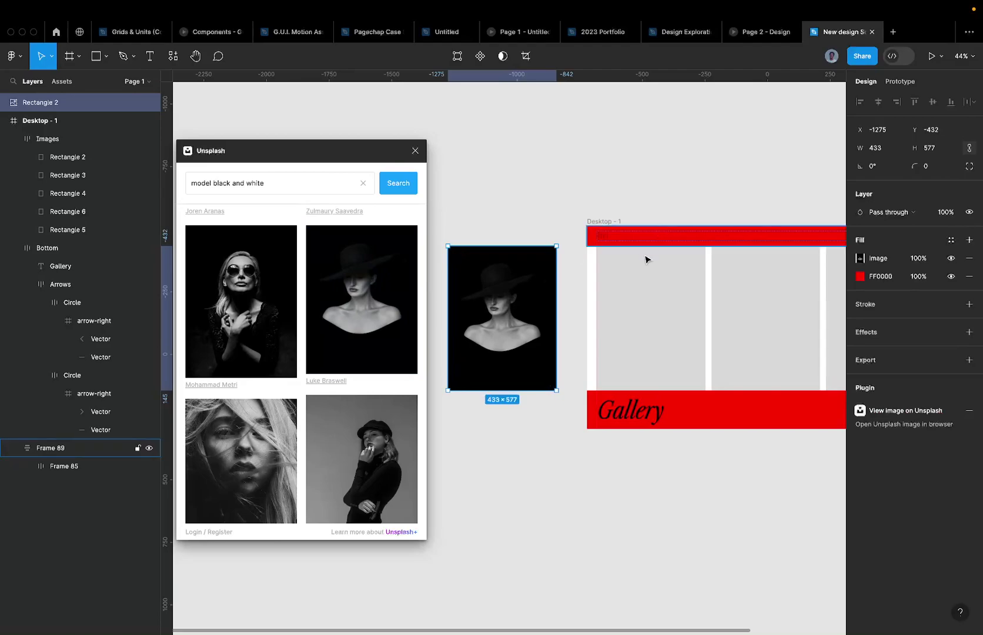
{"action": "left_click", "coordinate": [756, 31]}
{"action": "mouse_move", "coordinate": [546, 254]}
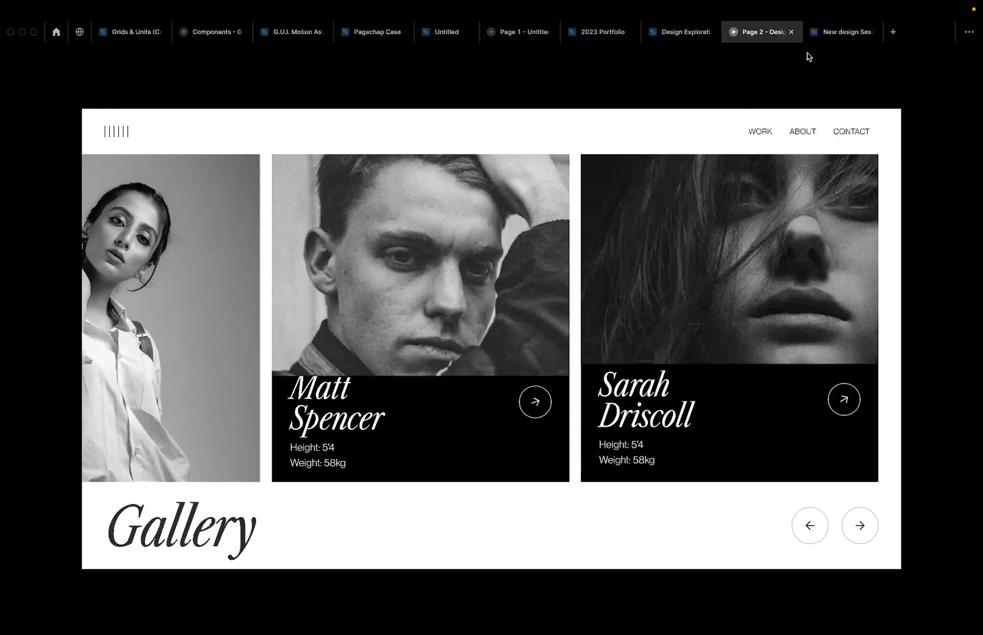
Cross-check the original Design Exploration gallery and prototype, finishing in the new design file
{"action": "left_click", "coordinate": [681, 34]}
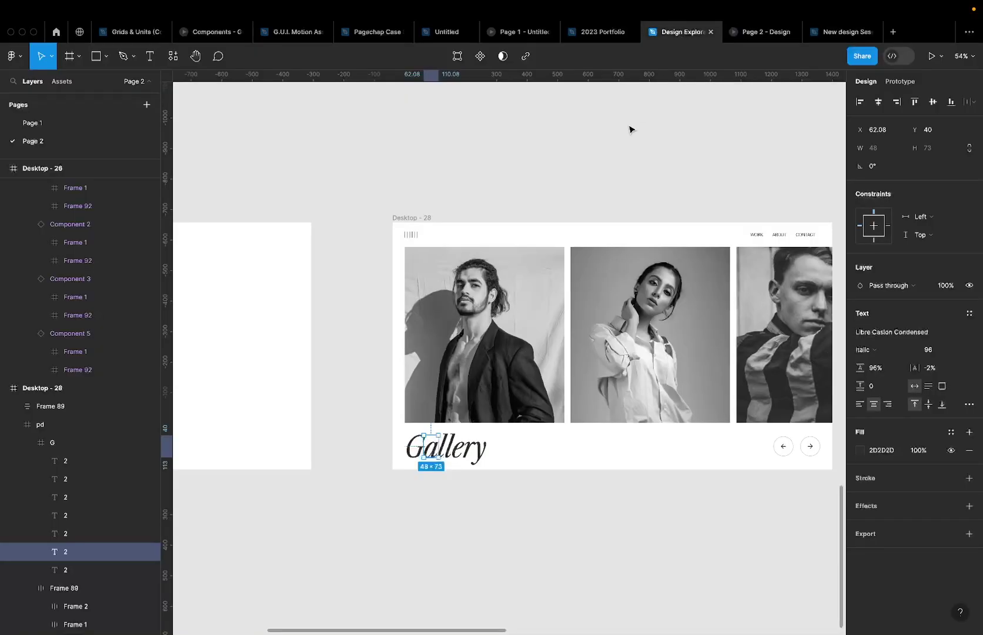
{"action": "left_click", "coordinate": [809, 34]}
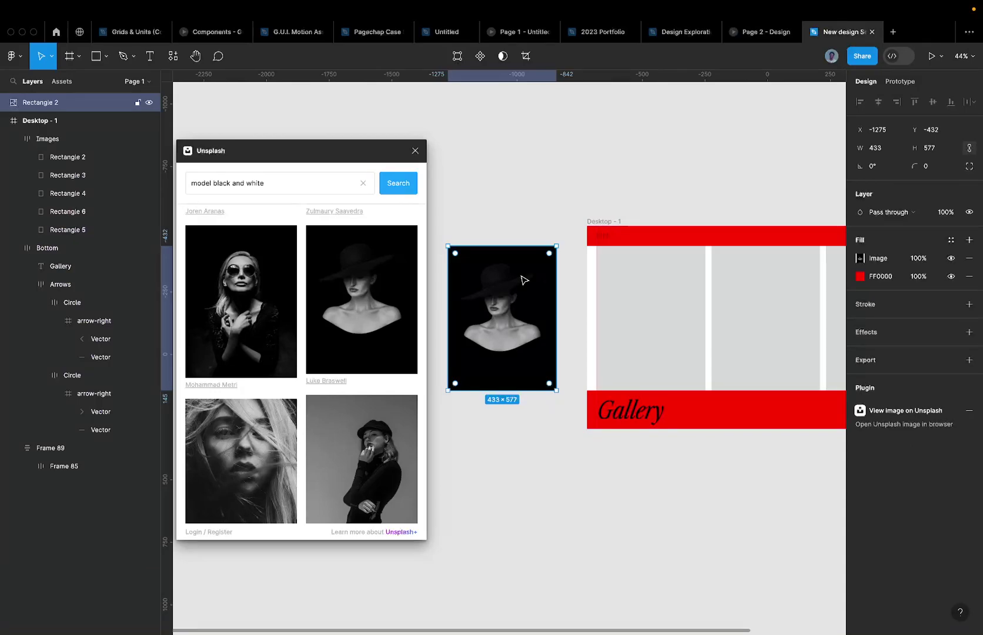
{"action": "scroll", "coordinate": [340, 399], "scroll_direction": "down", "scroll_amount": 3}
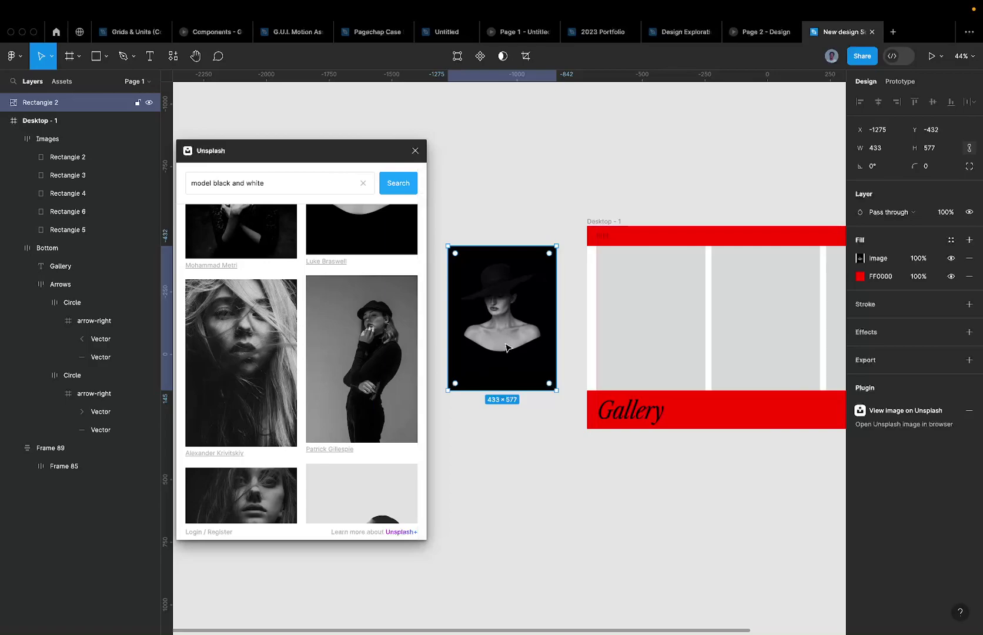
{"action": "left_click", "coordinate": [762, 32]}
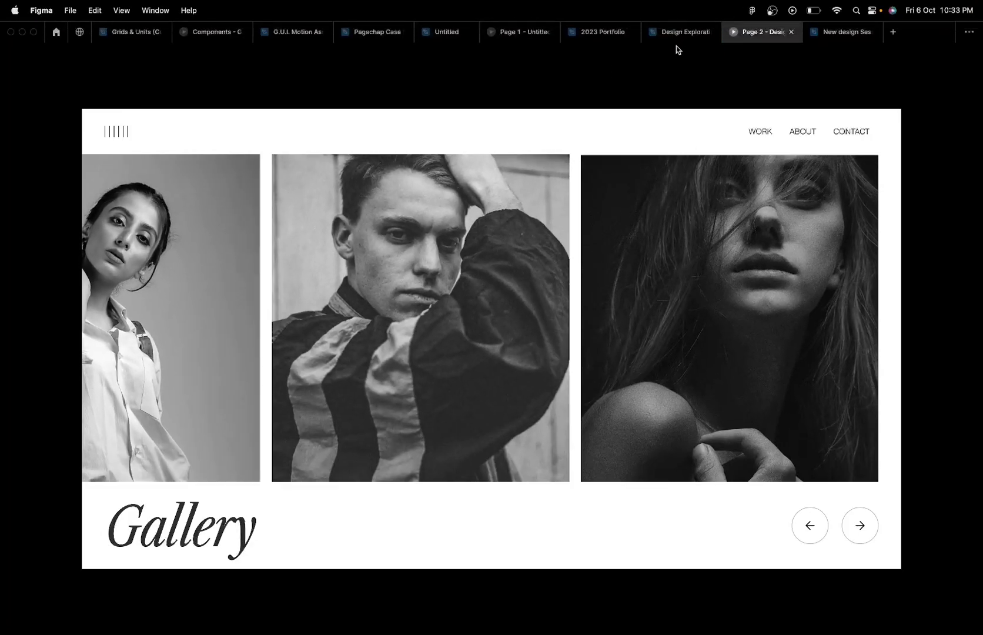
{"action": "left_click", "coordinate": [677, 34]}
{"action": "left_click", "coordinate": [844, 32]}
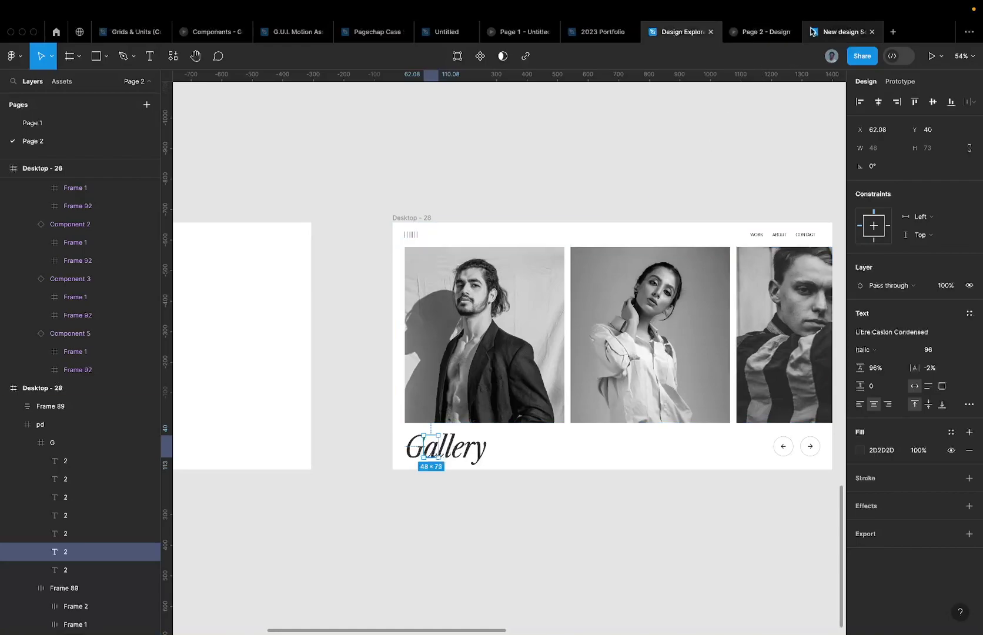
Browse the black-and-white model results, then open Design Exploration's Desktop - 28 Gallery layout
{"action": "scroll", "coordinate": [339, 389], "scroll_direction": "down", "scroll_amount": 5}
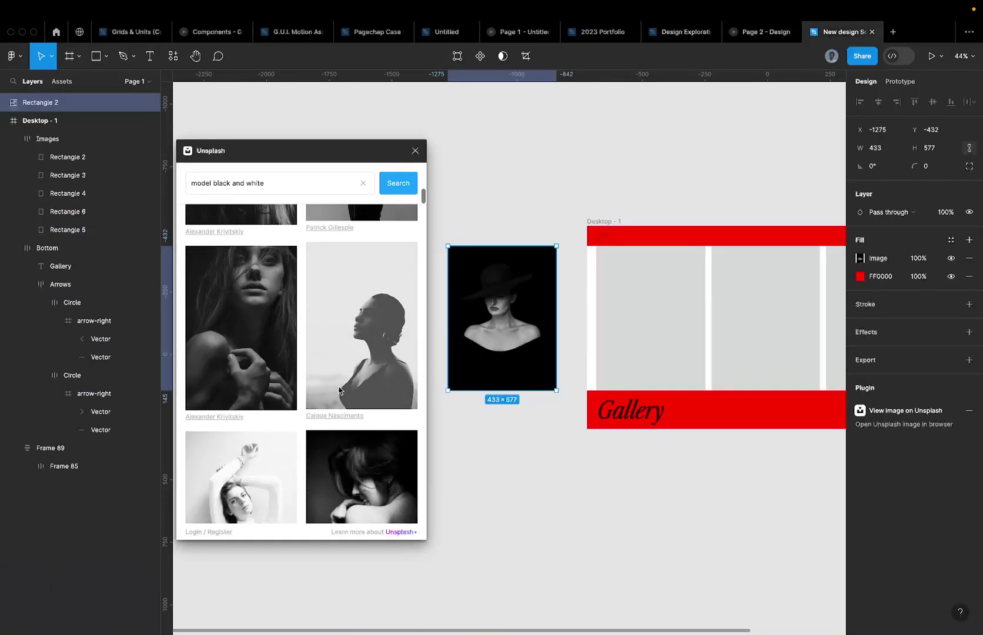
{"action": "scroll", "coordinate": [338, 389], "scroll_direction": "down", "scroll_amount": 5}
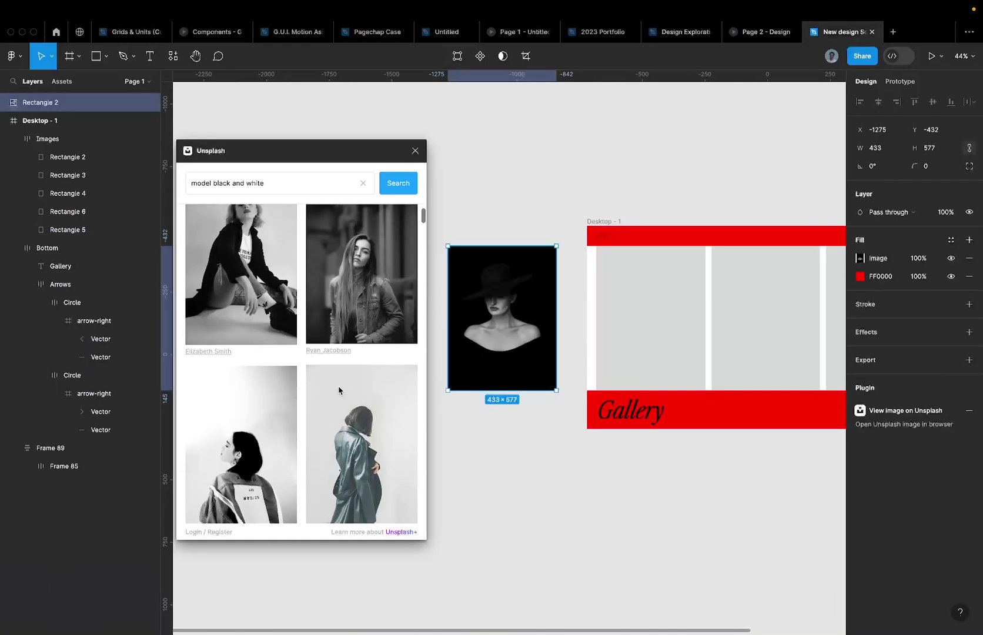
{"action": "scroll", "coordinate": [295, 334], "scroll_direction": "down", "scroll_amount": 5}
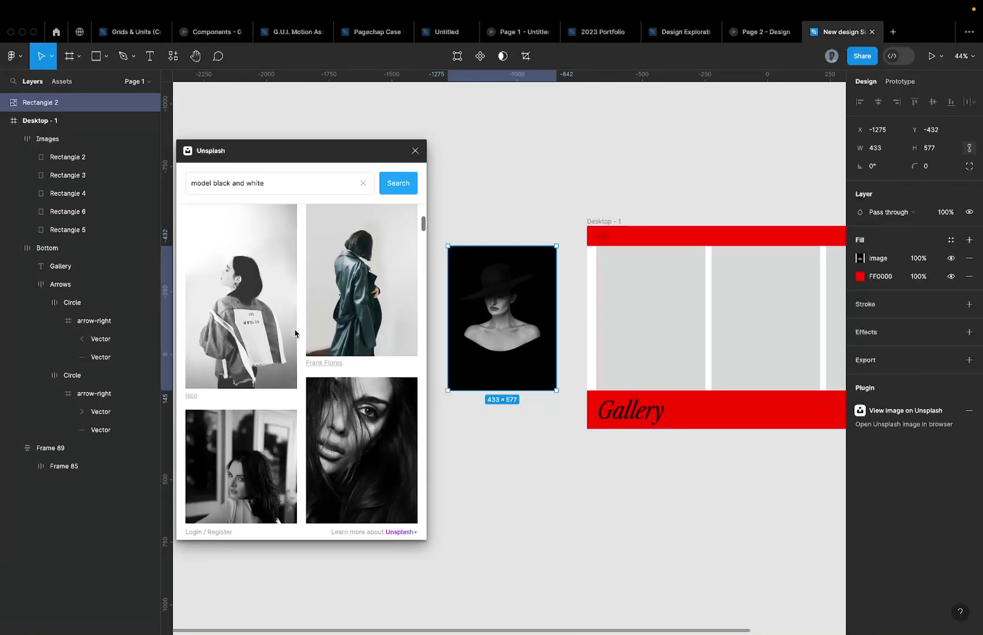
{"action": "scroll", "coordinate": [296, 334], "scroll_direction": "down", "scroll_amount": 5}
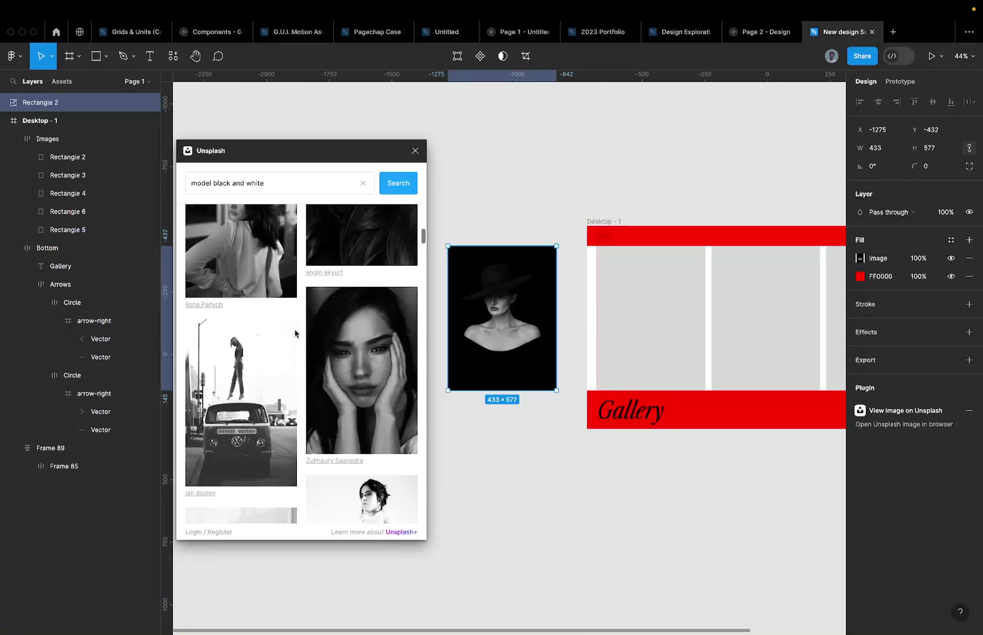
{"action": "scroll", "coordinate": [336, 341], "scroll_direction": "down", "scroll_amount": 1}
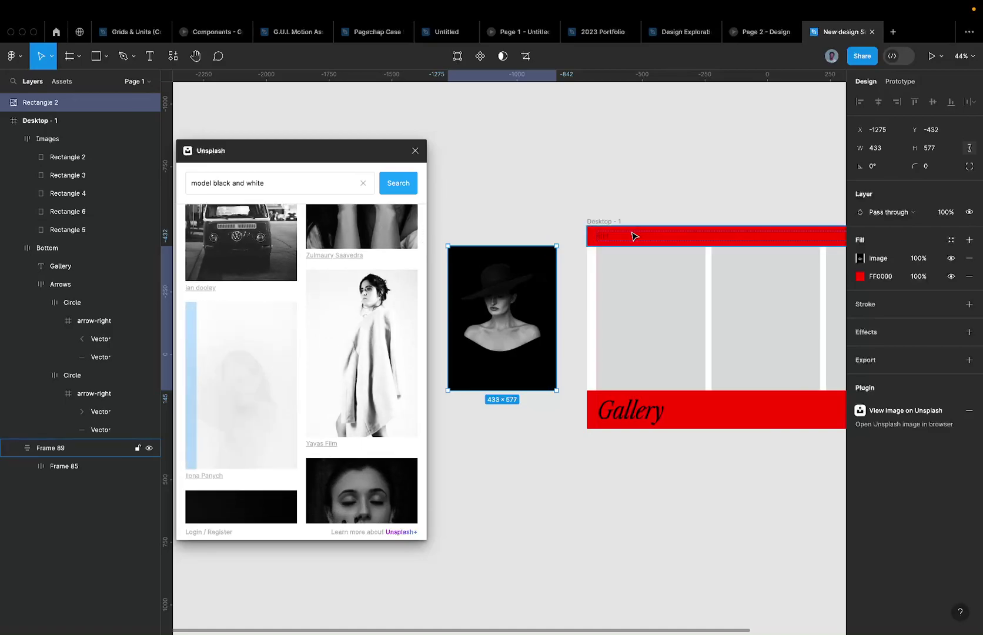
{"action": "scroll", "coordinate": [333, 374], "scroll_direction": "down", "scroll_amount": 1}
{"action": "scroll", "coordinate": [333, 374], "scroll_direction": "down", "scroll_amount": 1}
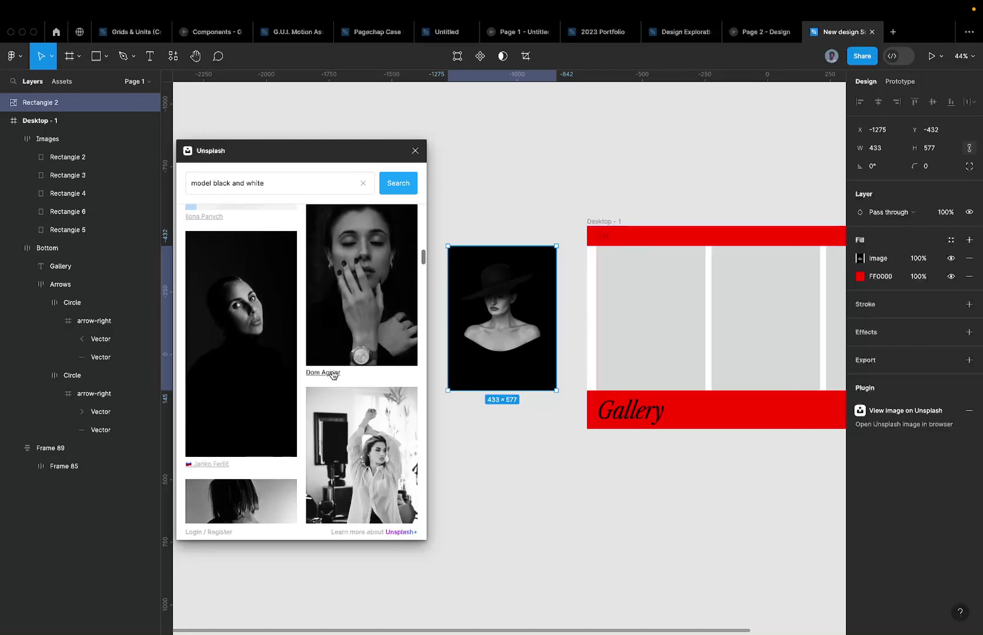
{"action": "scroll", "coordinate": [332, 375], "scroll_direction": "down", "scroll_amount": 10}
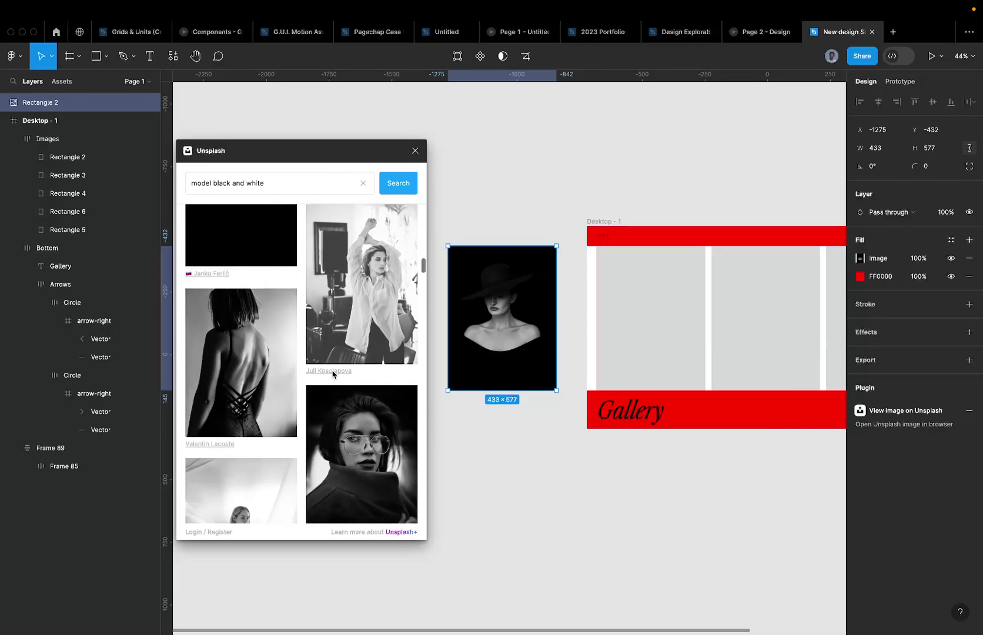
{"action": "scroll", "coordinate": [332, 374], "scroll_direction": "down", "scroll_amount": 4}
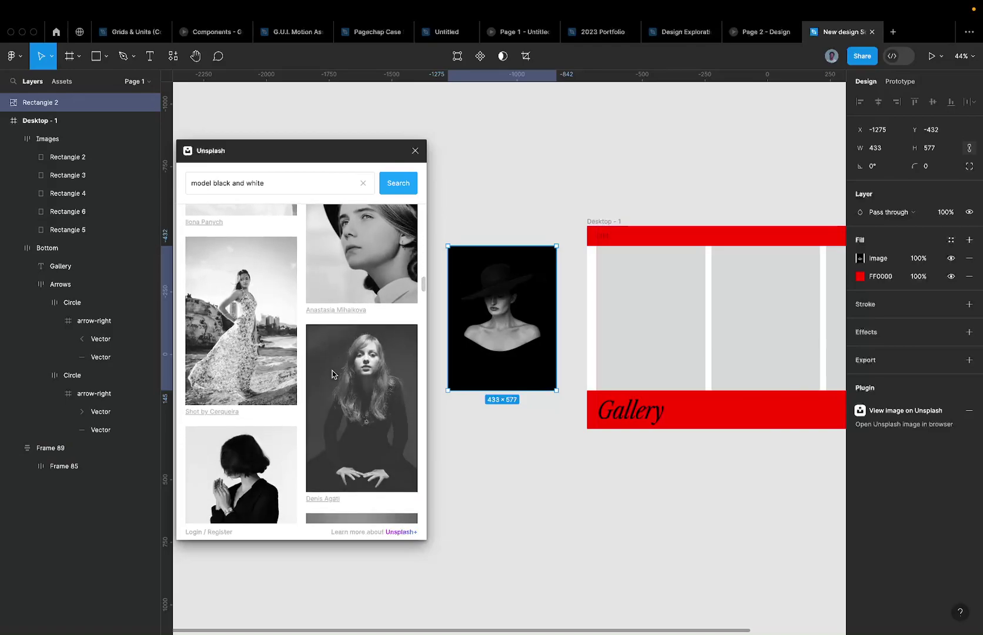
{"action": "scroll", "coordinate": [420, 339], "scroll_direction": "up", "scroll_amount": 8}
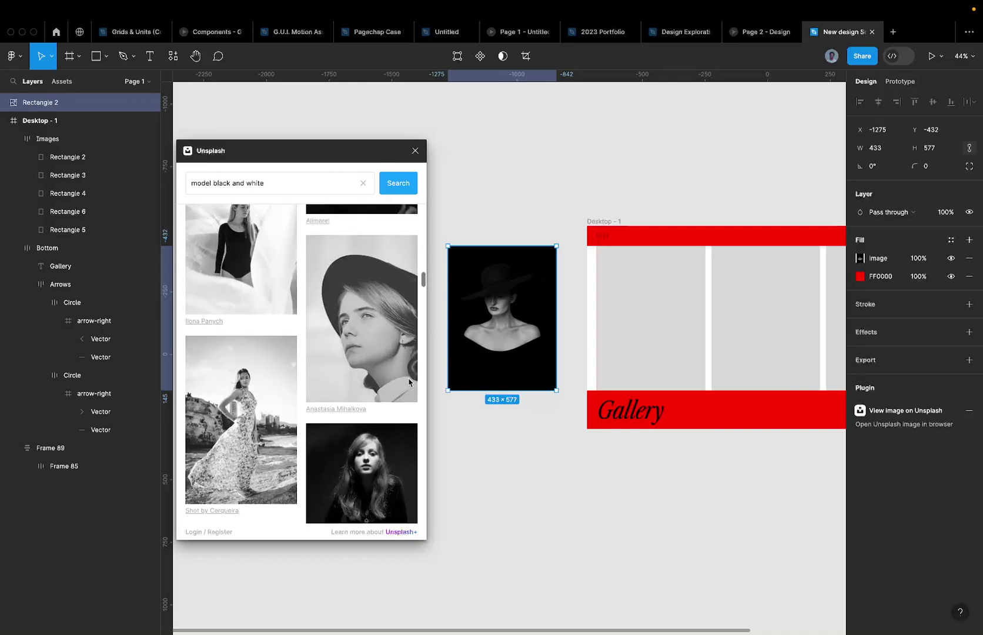
{"action": "scroll", "coordinate": [409, 382], "scroll_direction": "up", "scroll_amount": 10}
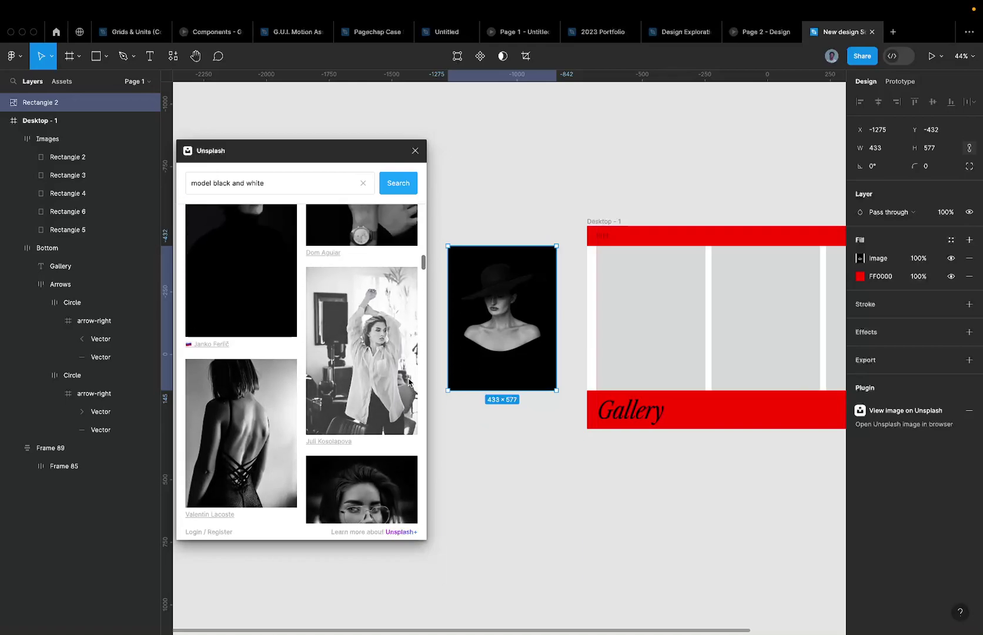
{"action": "scroll", "coordinate": [408, 382], "scroll_direction": "up", "scroll_amount": 1}
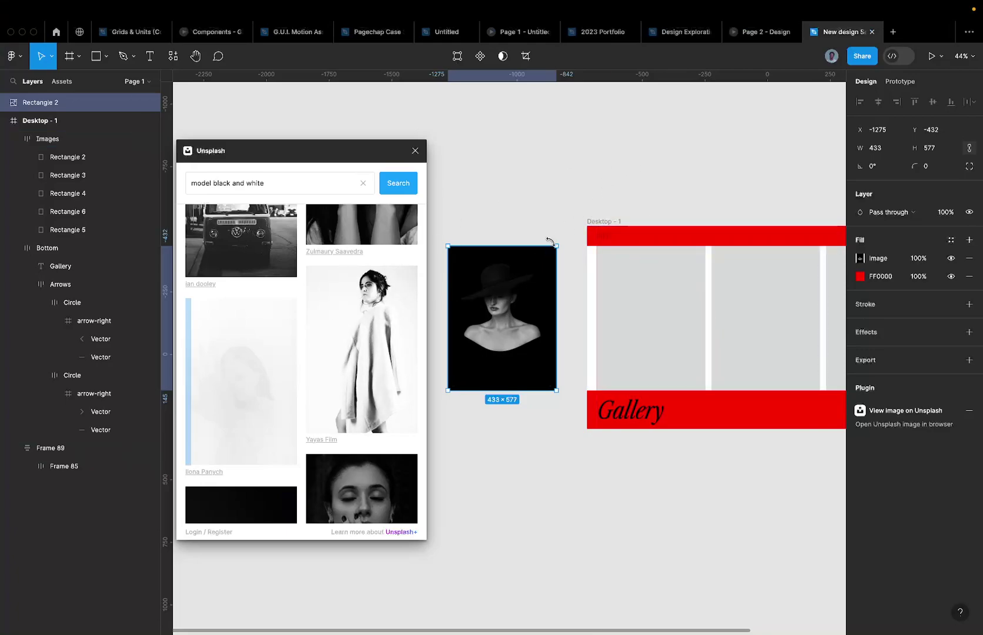
{"action": "left_click", "coordinate": [687, 40]}
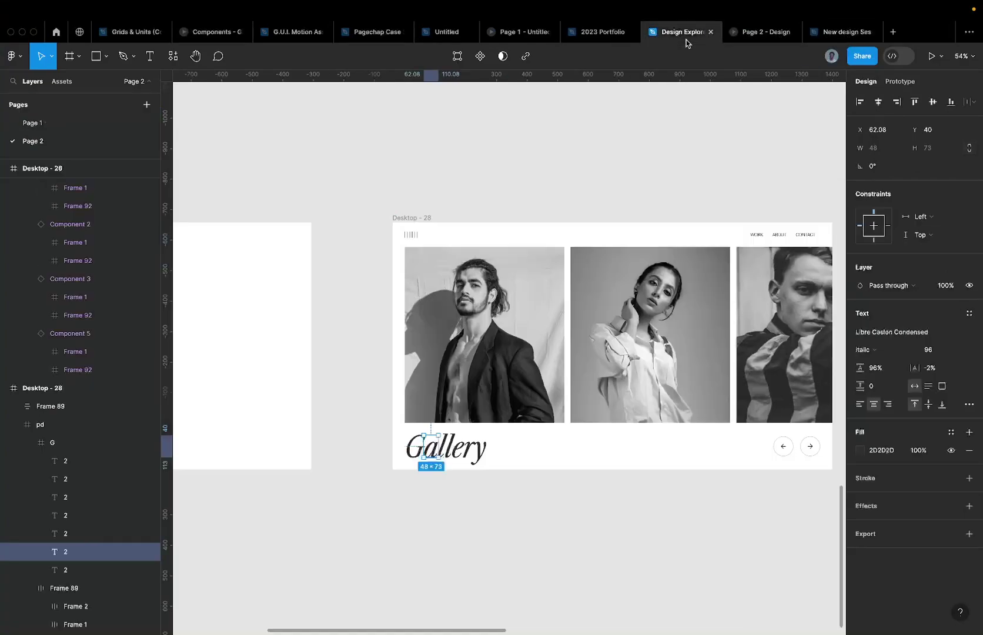
Copy the man's portrait from the reference gallery, then close Unsplash in the working file
{"action": "left_click", "coordinate": [529, 375]}
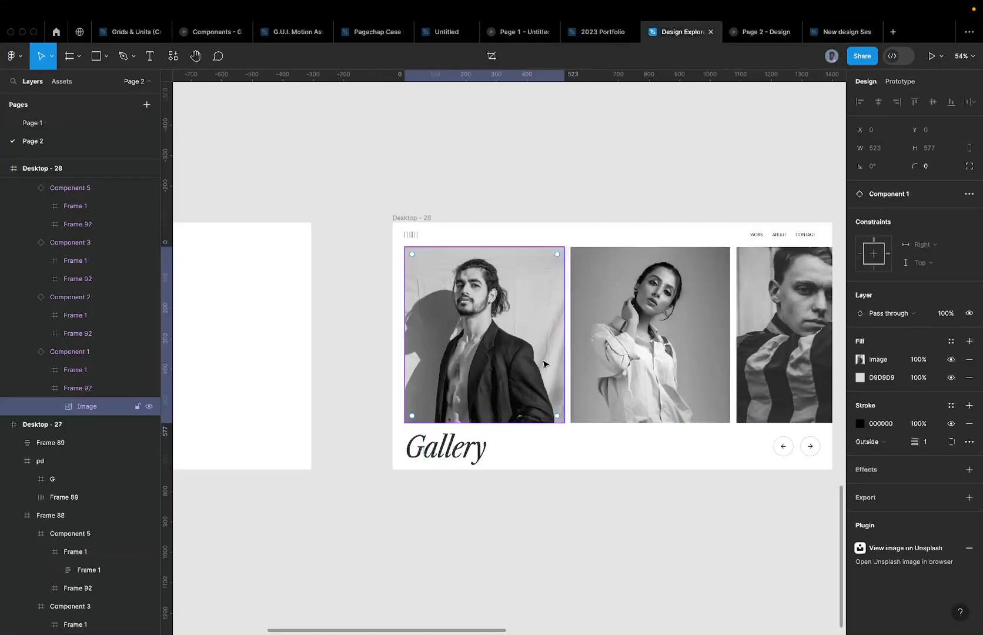
{"action": "left_click", "coordinate": [844, 32]}
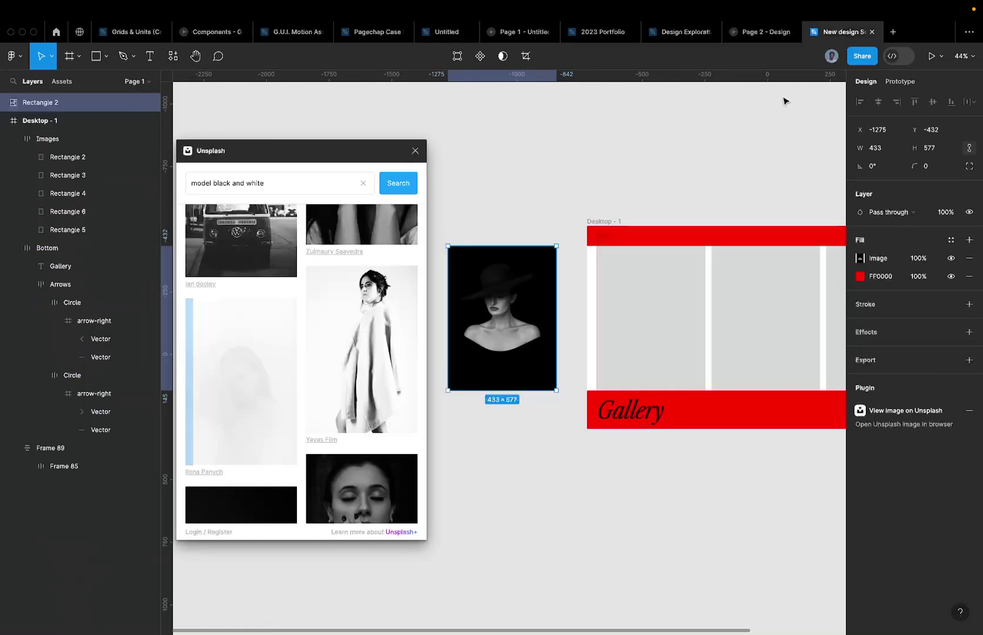
{"action": "left_click", "coordinate": [699, 34]}
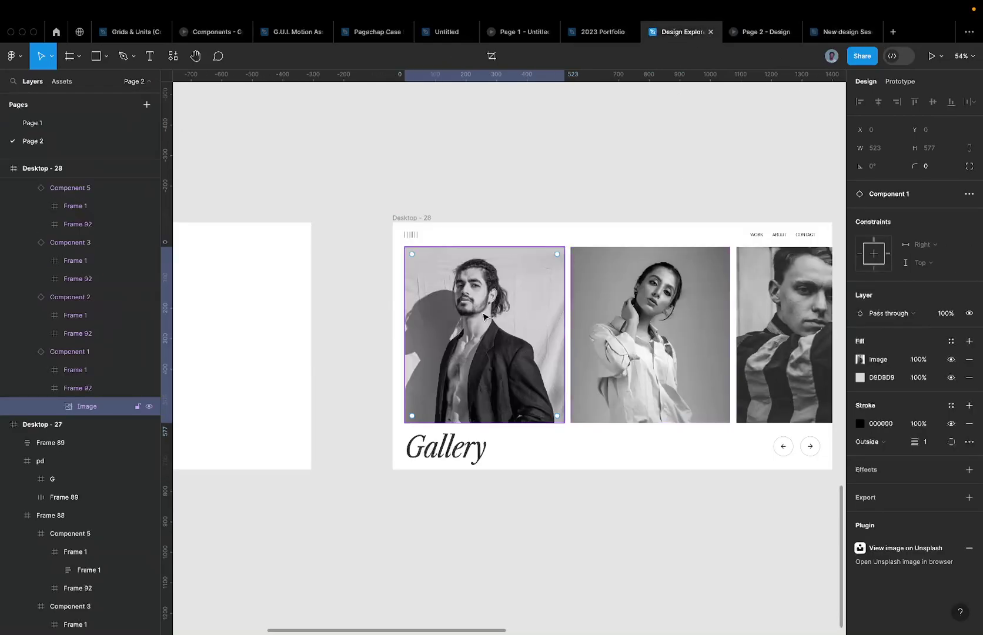
{"action": "double_click", "coordinate": [484, 317]}
{"action": "left_click", "coordinate": [641, 318]}
{"action": "left_click", "coordinate": [529, 303]}
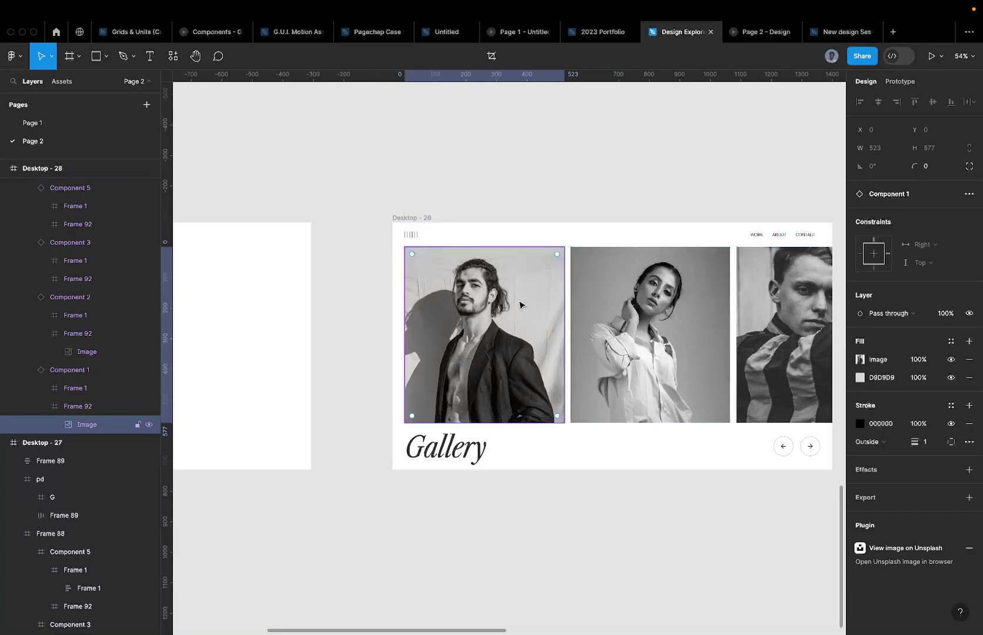
{"action": "left_click", "coordinate": [818, 37]}
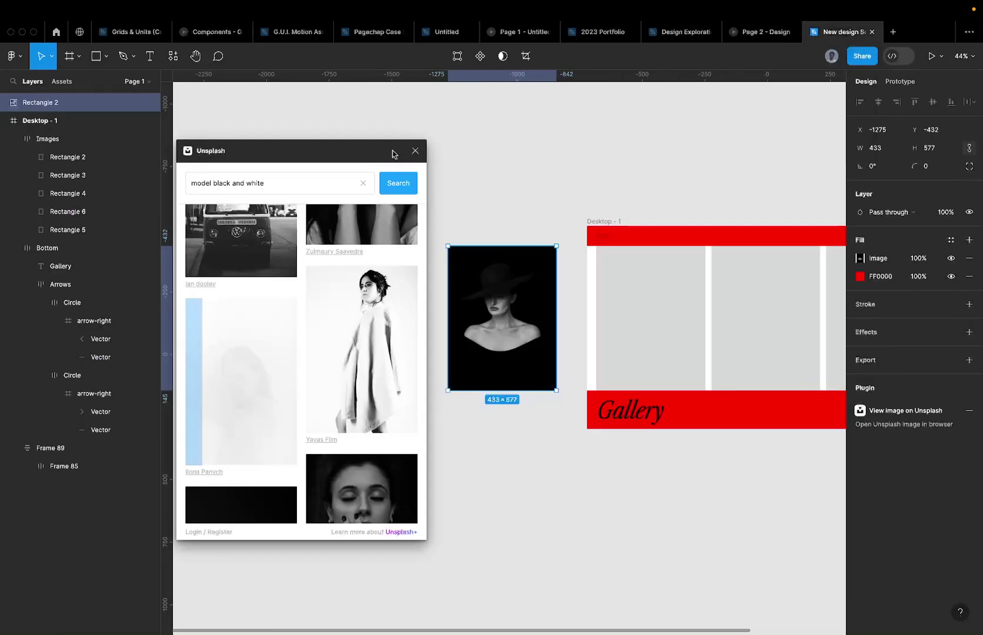
{"action": "left_click", "coordinate": [415, 151]}
Replace the hat portrait in Rectangle 2 with the man's black-and-white photo
{"action": "left_click", "coordinate": [481, 227]}
{"action": "left_click", "coordinate": [485, 285]}
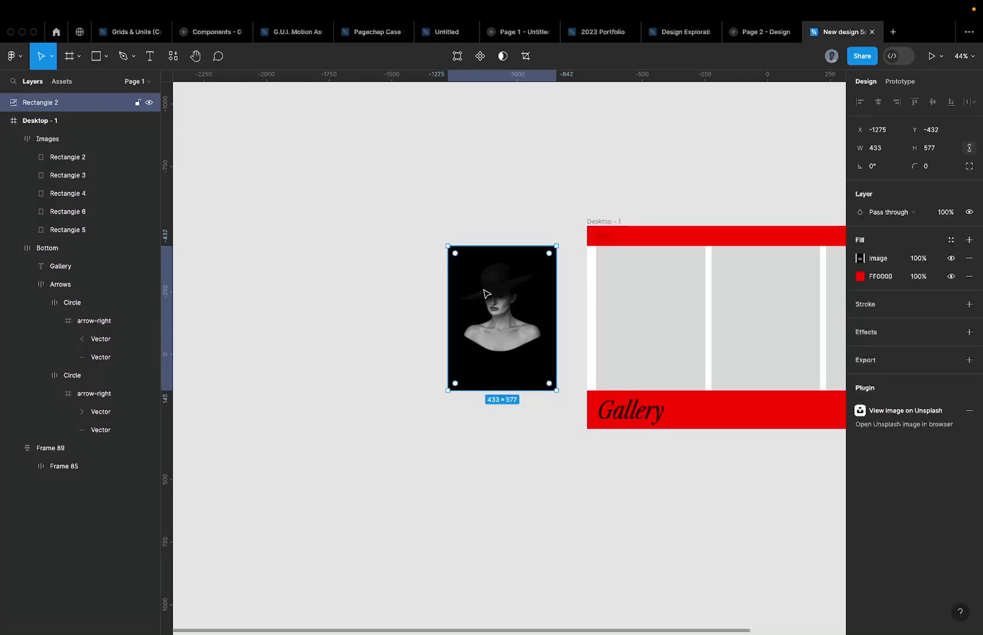
{"action": "key", "text": "ctrl+z"}
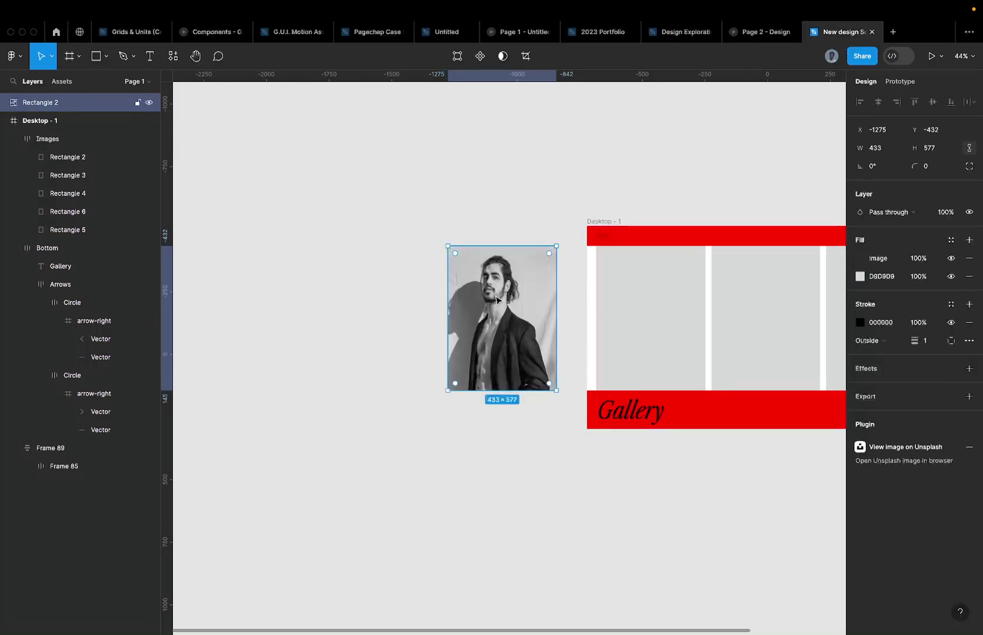
{"action": "scroll", "coordinate": [504, 316], "scroll_direction": "up", "scroll_amount": 5}
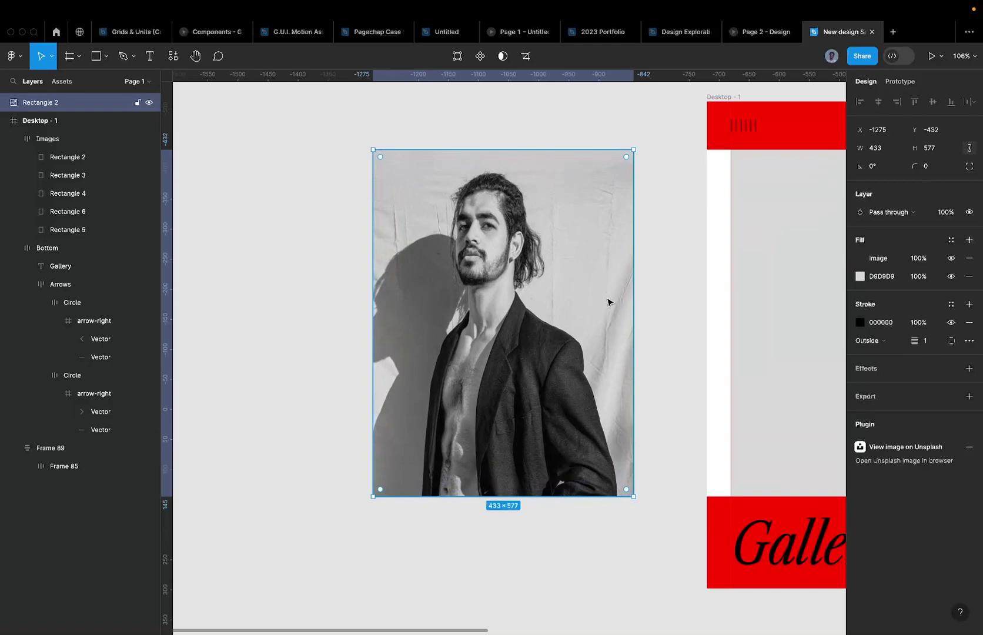
Remove the black stroke from the photo rectangle
{"action": "left_click", "coordinate": [503, 147]}
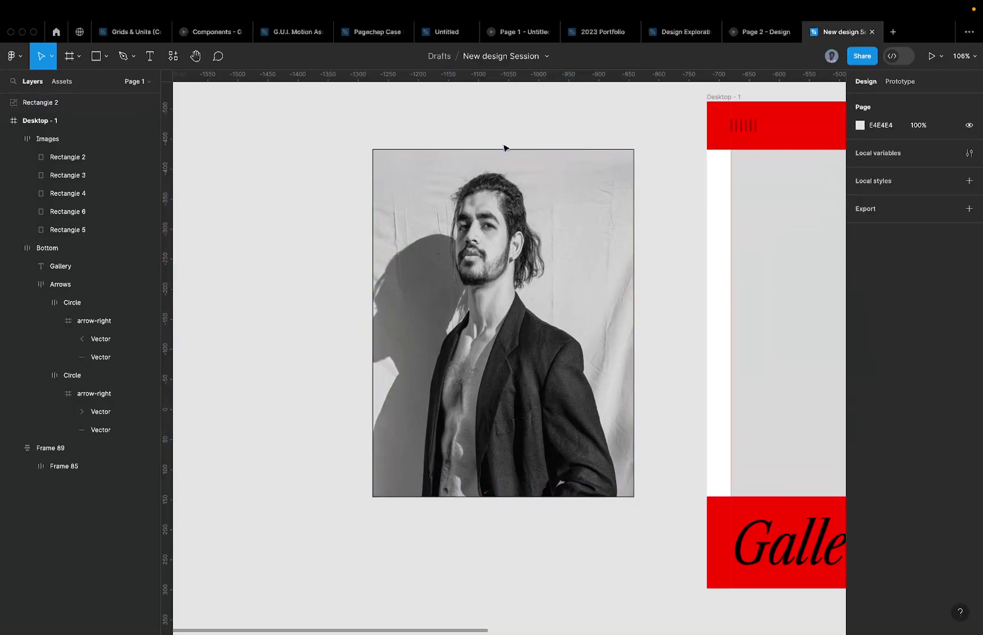
{"action": "left_click", "coordinate": [548, 153]}
{"action": "scroll", "coordinate": [534, 202], "scroll_direction": "down", "scroll_amount": 2}
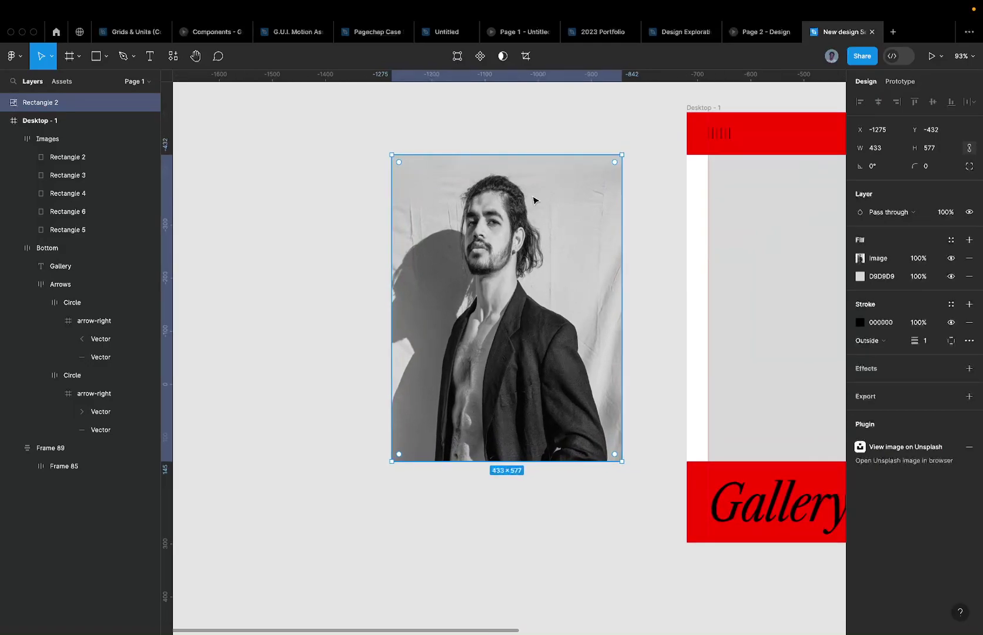
{"action": "left_click", "coordinate": [968, 322]}
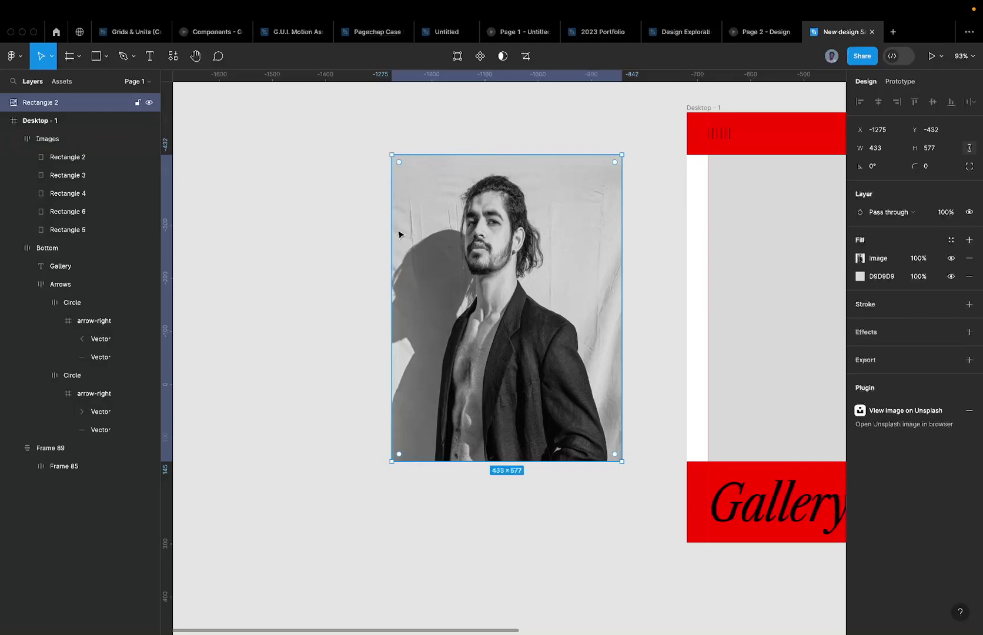
Rename the Rectangle 2 layer to 'Image'
{"action": "double_click", "coordinate": [38, 102]}
{"action": "type", "text": "Image"}
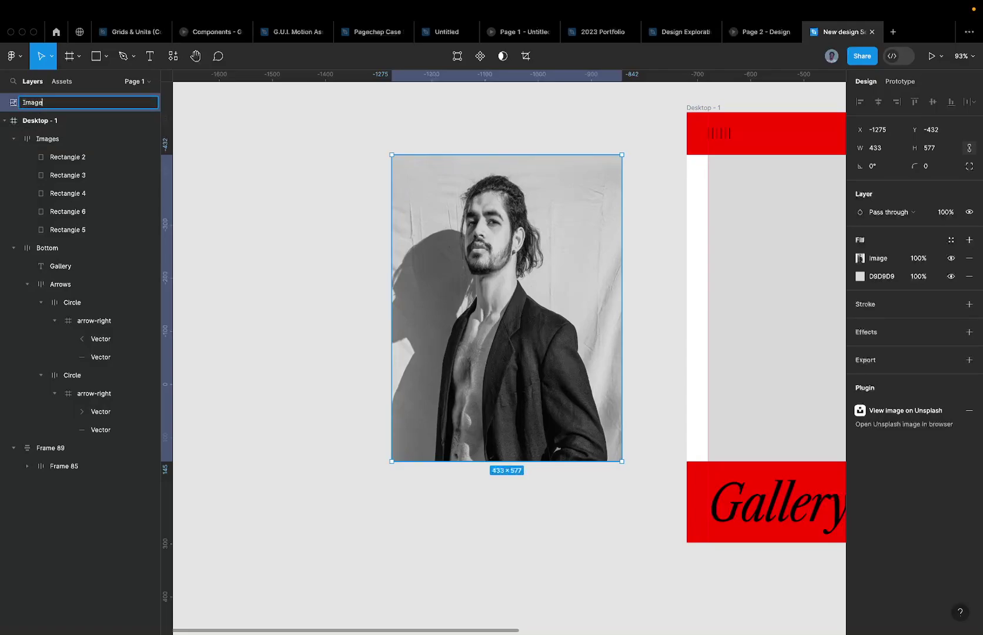
{"action": "key", "text": "Return"}
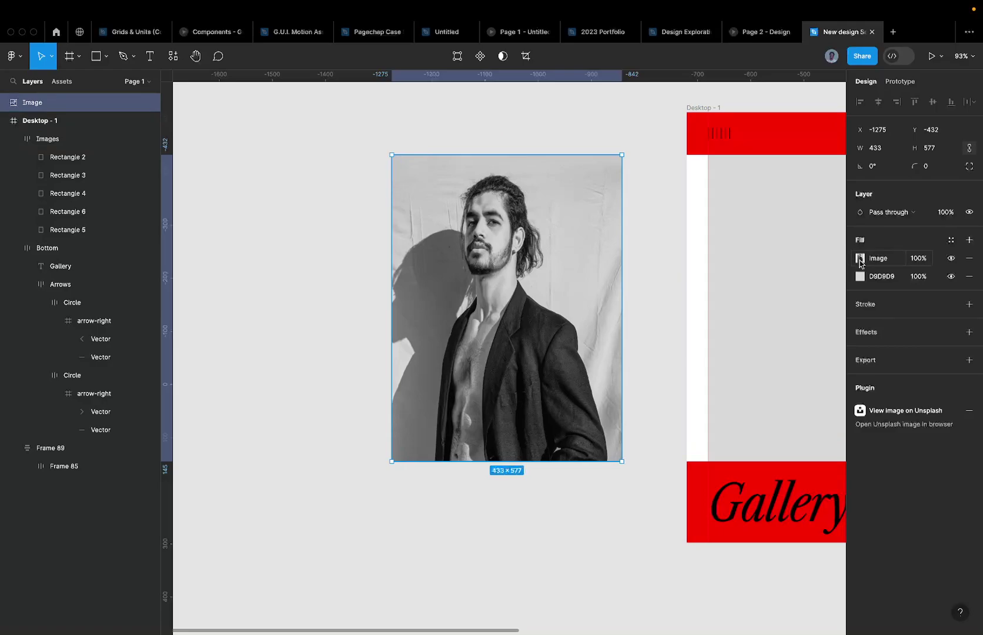
{"action": "scroll", "coordinate": [476, 259], "scroll_direction": "up", "scroll_amount": 5}
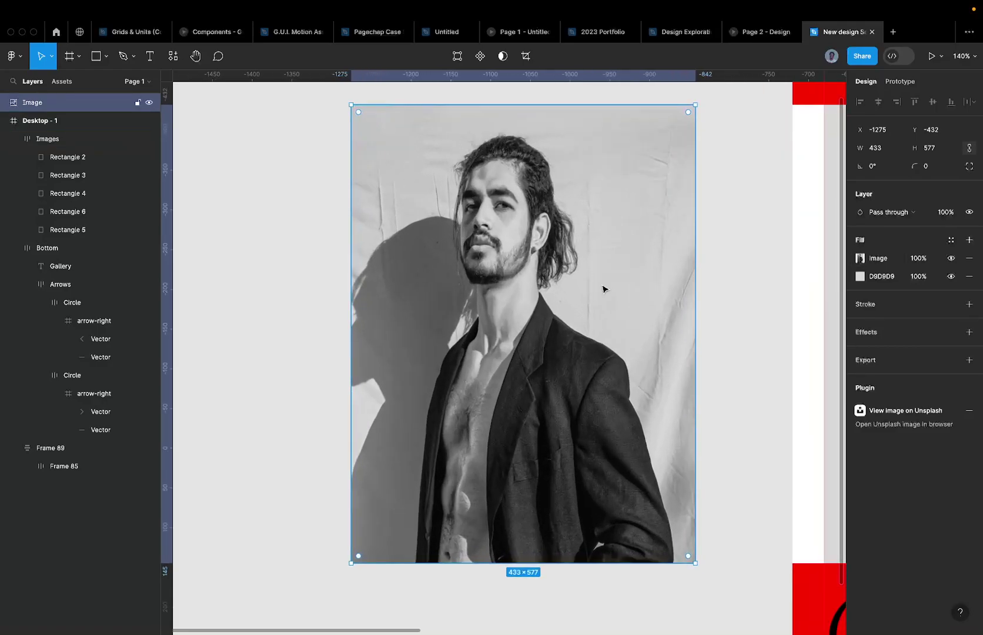
Set the portrait's image fill scaling to Fill within the 433×577 shape
{"action": "left_click", "coordinate": [860, 258]}
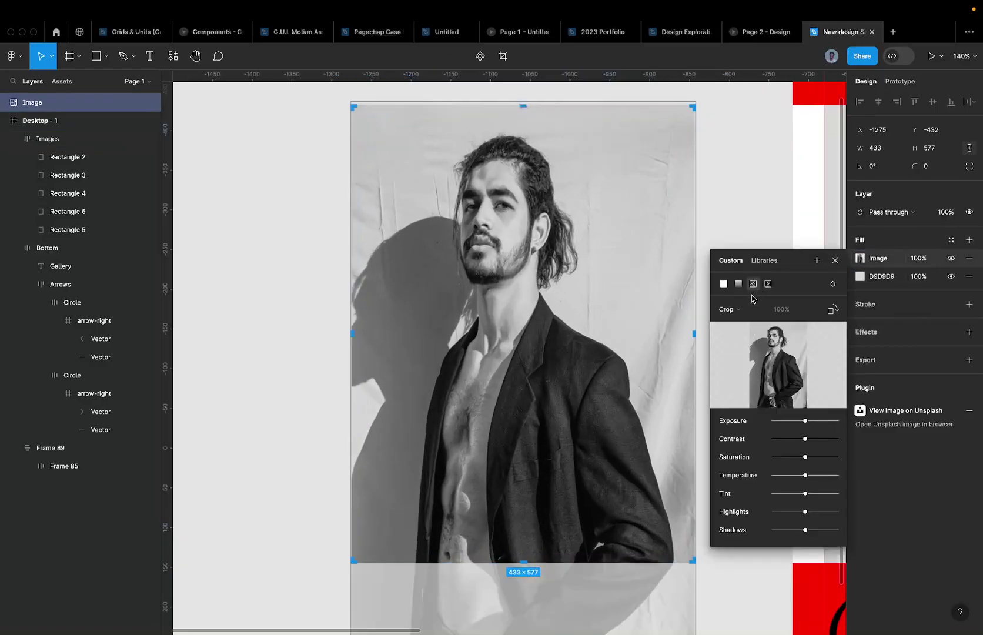
{"action": "left_click", "coordinate": [727, 309]}
{"action": "left_click", "coordinate": [735, 284]}
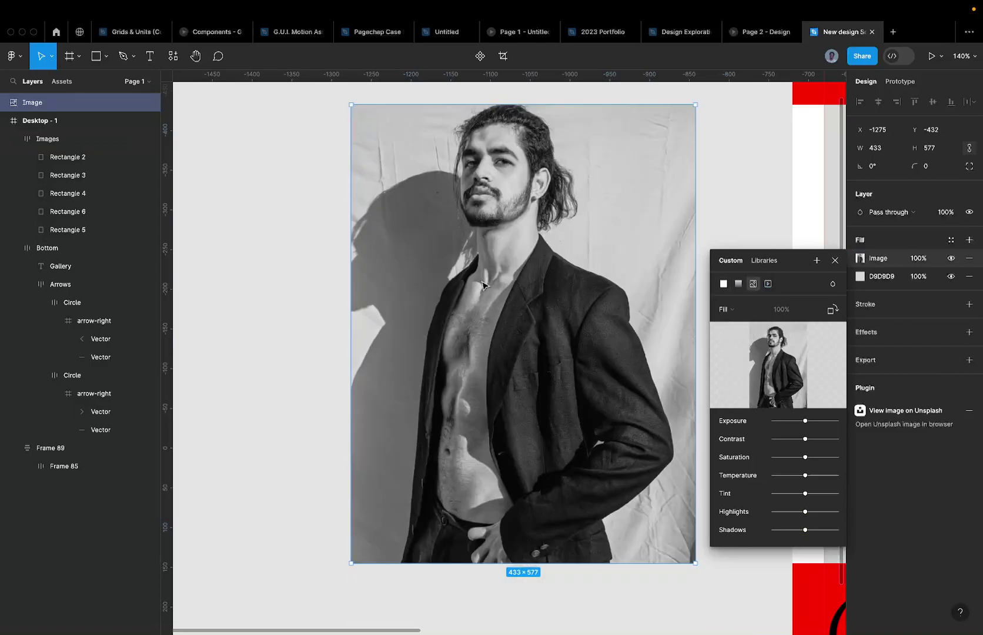
{"action": "scroll", "coordinate": [483, 285], "scroll_direction": "down", "scroll_amount": 4}
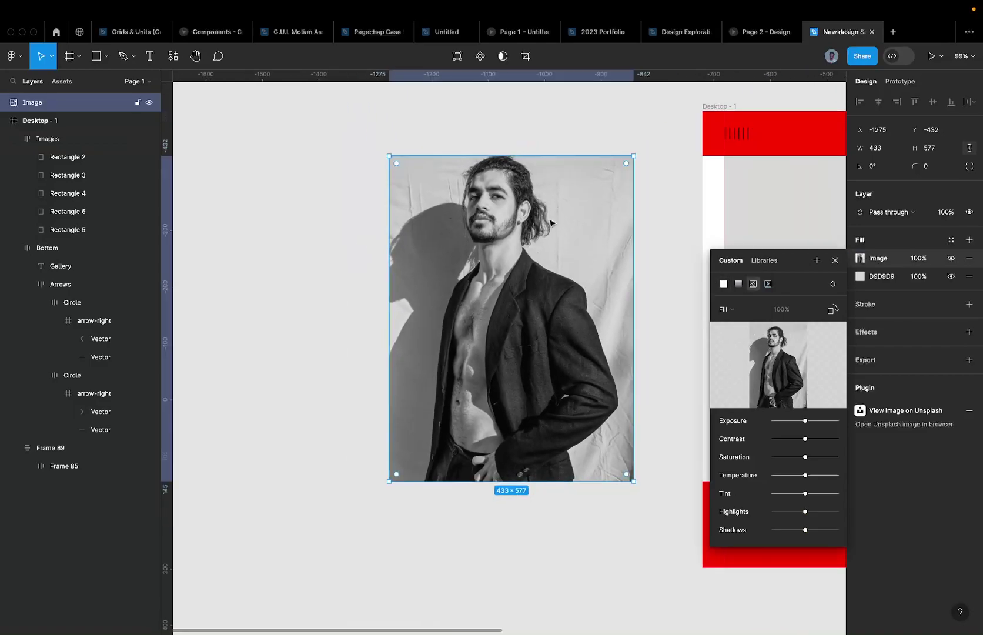
{"action": "double_click", "coordinate": [615, 214]}
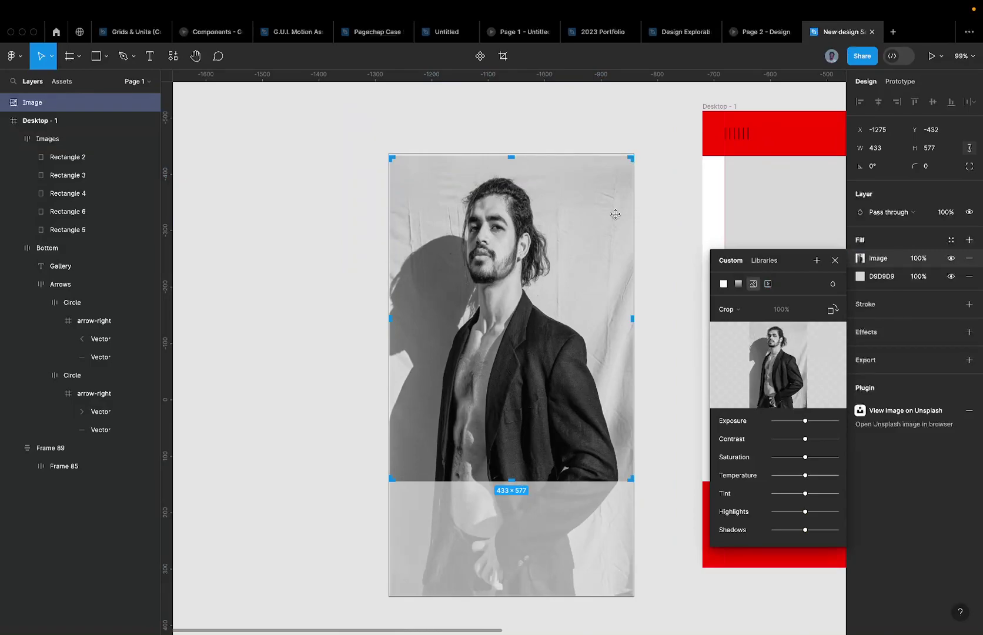
{"action": "key", "text": "Escape"}
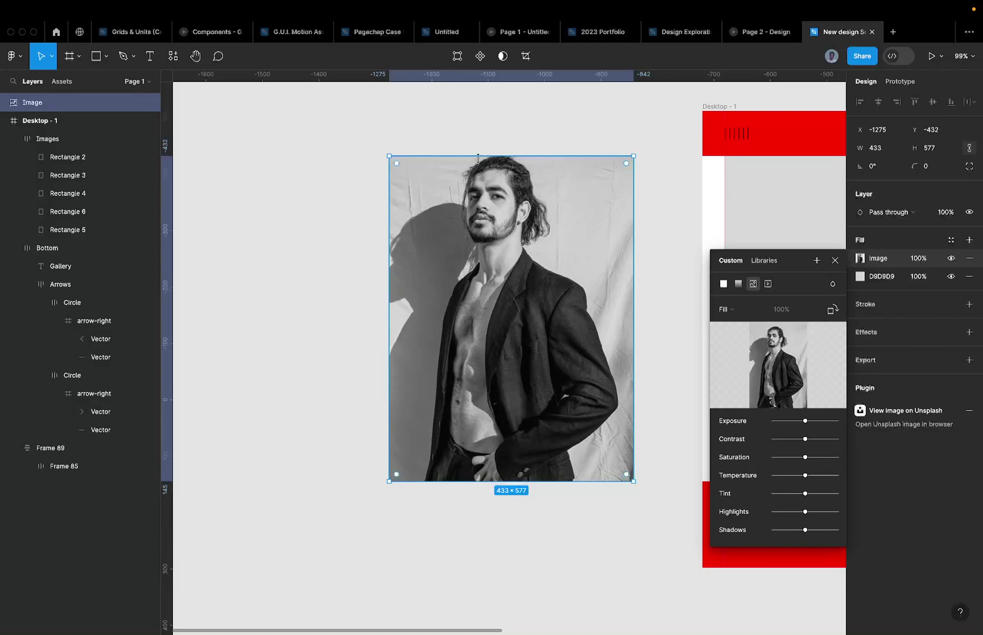
{"action": "scroll", "coordinate": [503, 176], "scroll_direction": "up", "scroll_amount": 5}
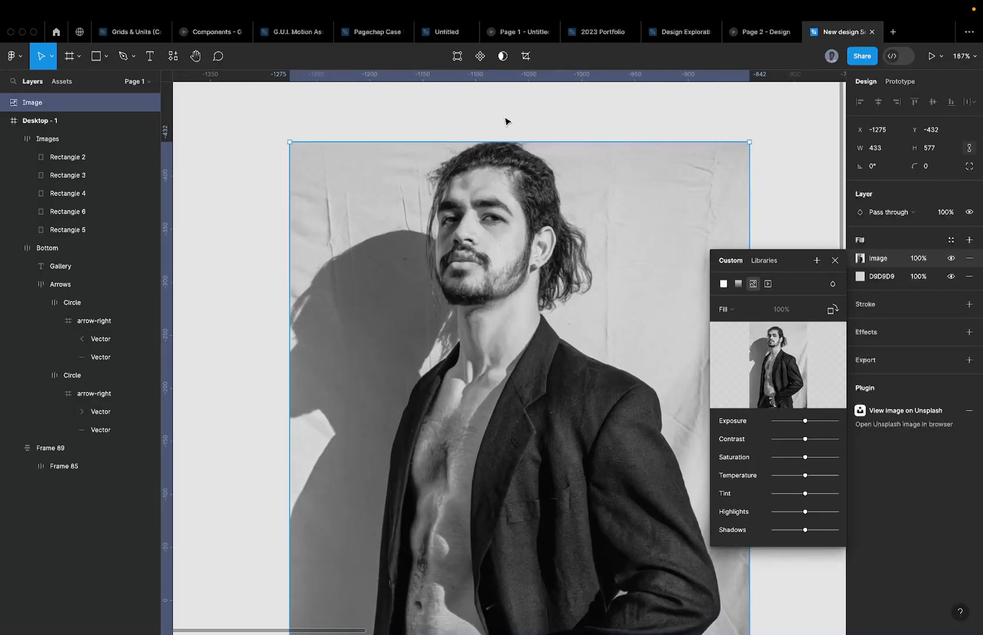
Switch the image fill to Crop and nudge the man's portrait downward to reframe it
{"action": "left_click", "coordinate": [734, 312]}
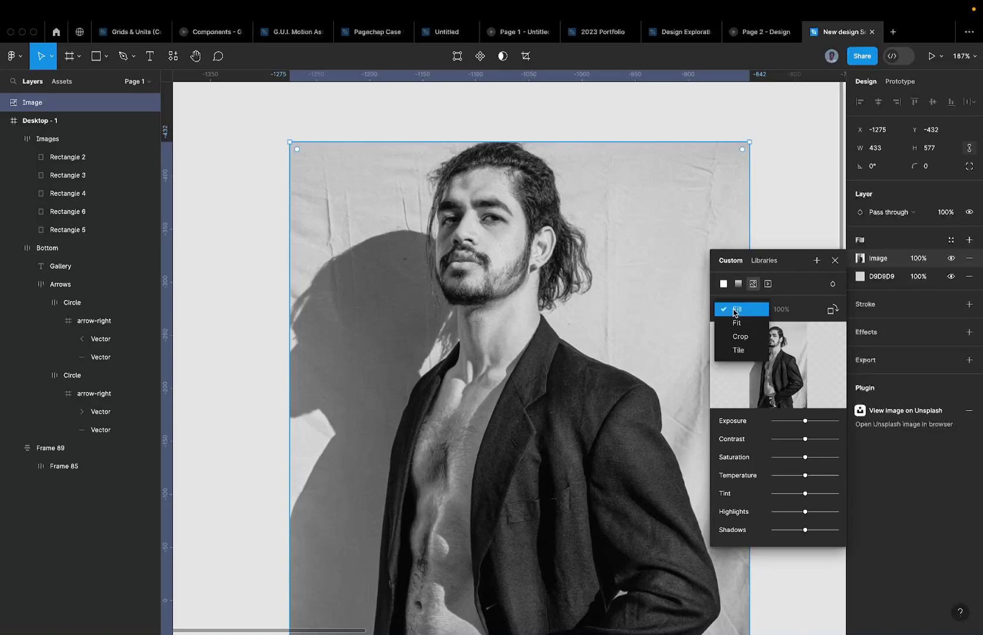
{"action": "left_click", "coordinate": [740, 336]}
{"action": "scroll", "coordinate": [541, 269], "scroll_direction": "down", "scroll_amount": 3}
{"action": "key", "text": "shift+Down"}
{"action": "key", "text": "shift+Down"}
{"action": "key", "text": "shift+Down"}
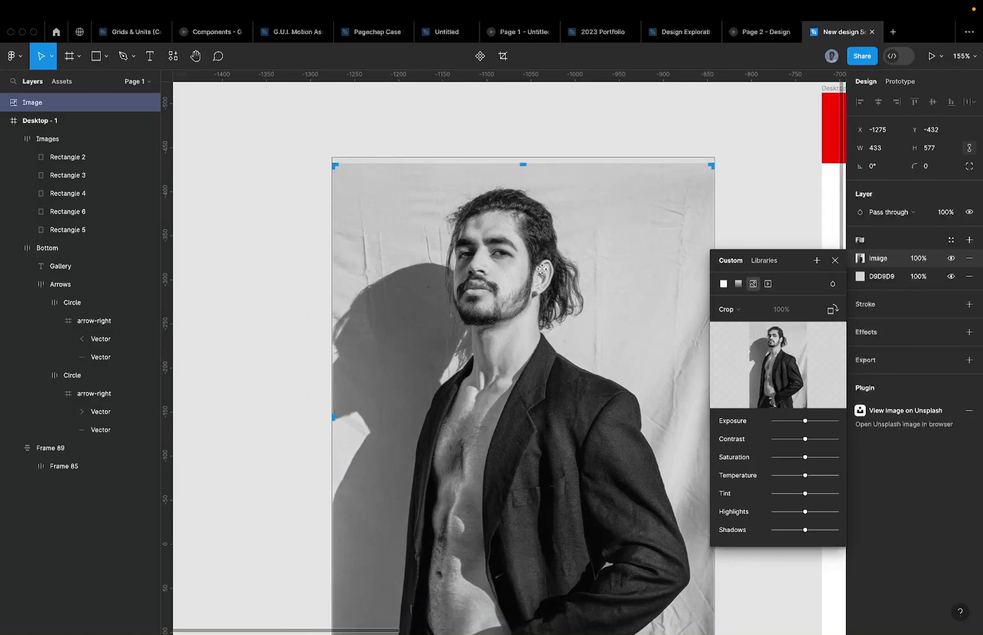
{"action": "key", "text": "shift+Down"}
{"action": "key", "text": "shift+Up"}
{"action": "key", "text": "shift+Down"}
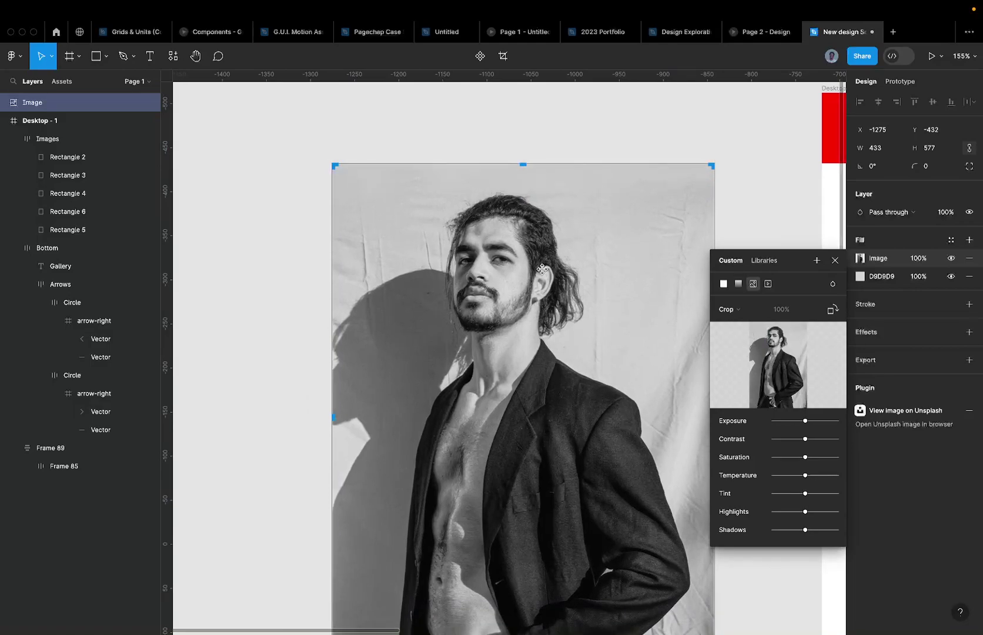
{"action": "left_click", "coordinate": [606, 139]}
{"action": "scroll", "coordinate": [603, 138], "scroll_direction": "down", "scroll_amount": 5}
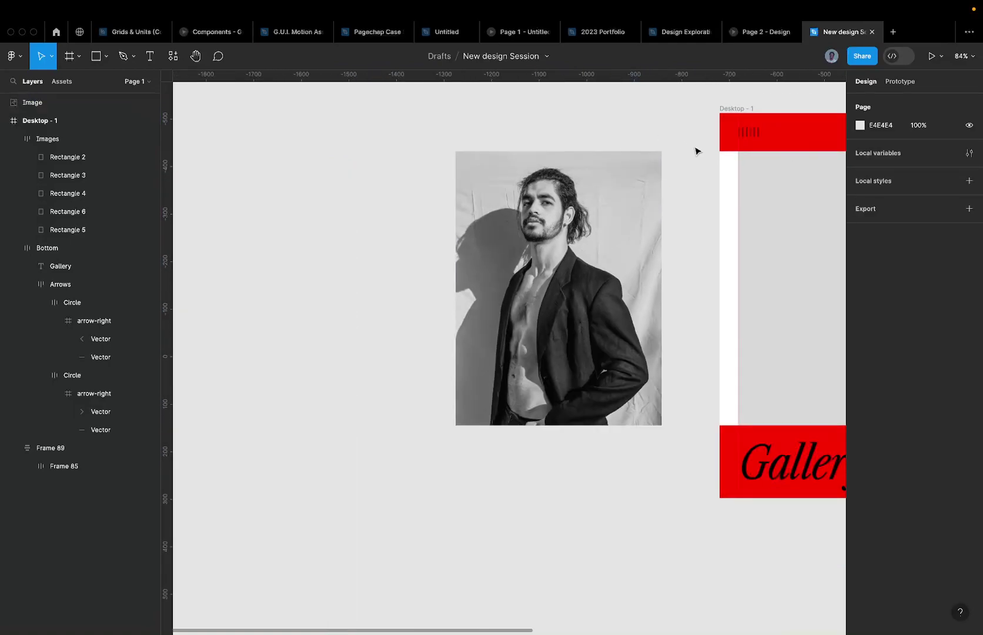
{"action": "left_click", "coordinate": [596, 202]}
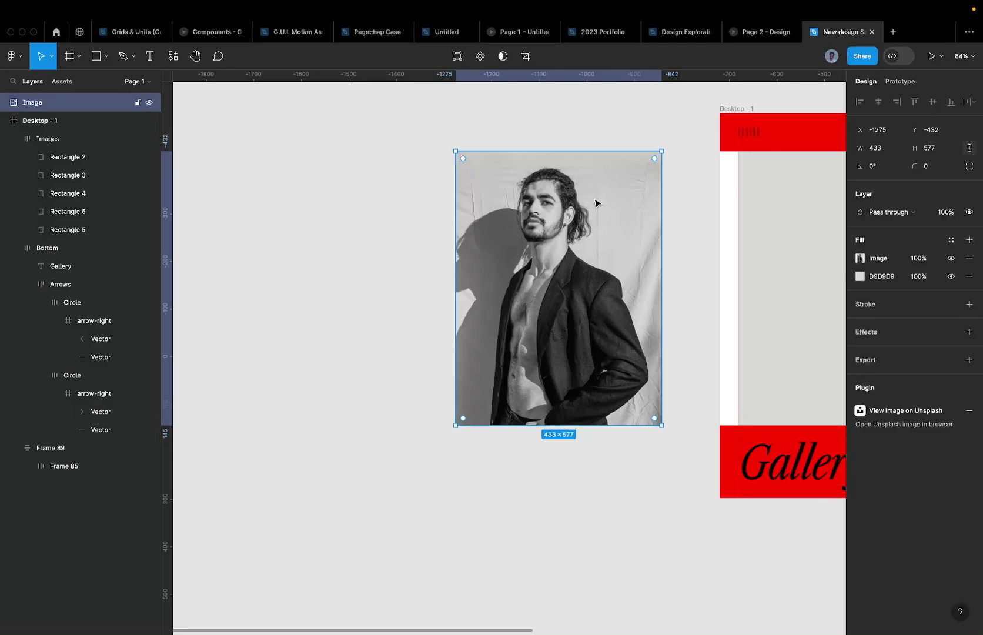
{"action": "left_click", "coordinate": [671, 36]}
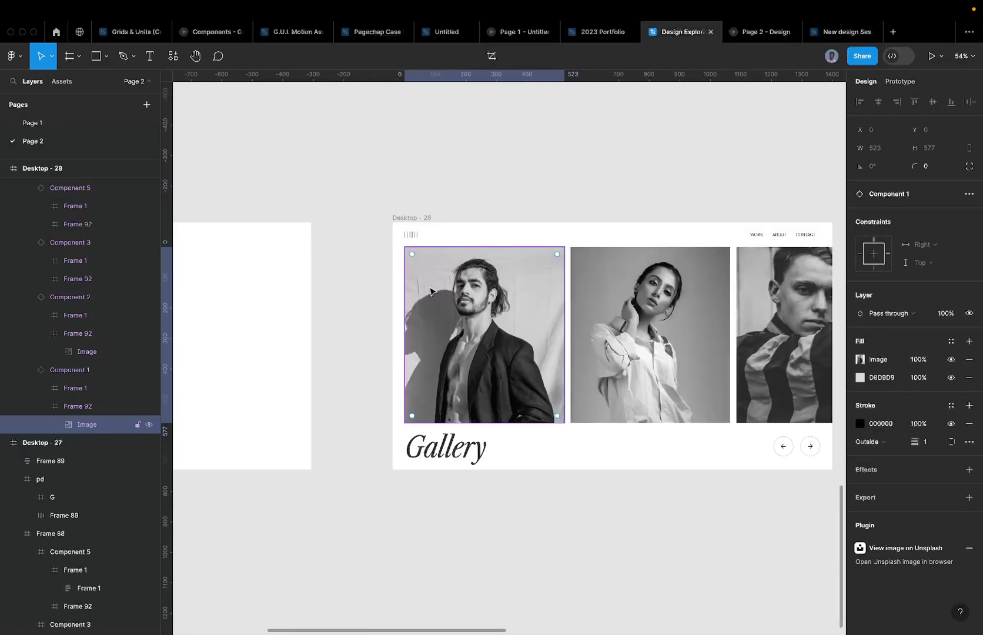
{"action": "scroll", "coordinate": [430, 291], "scroll_direction": "up", "scroll_amount": 10}
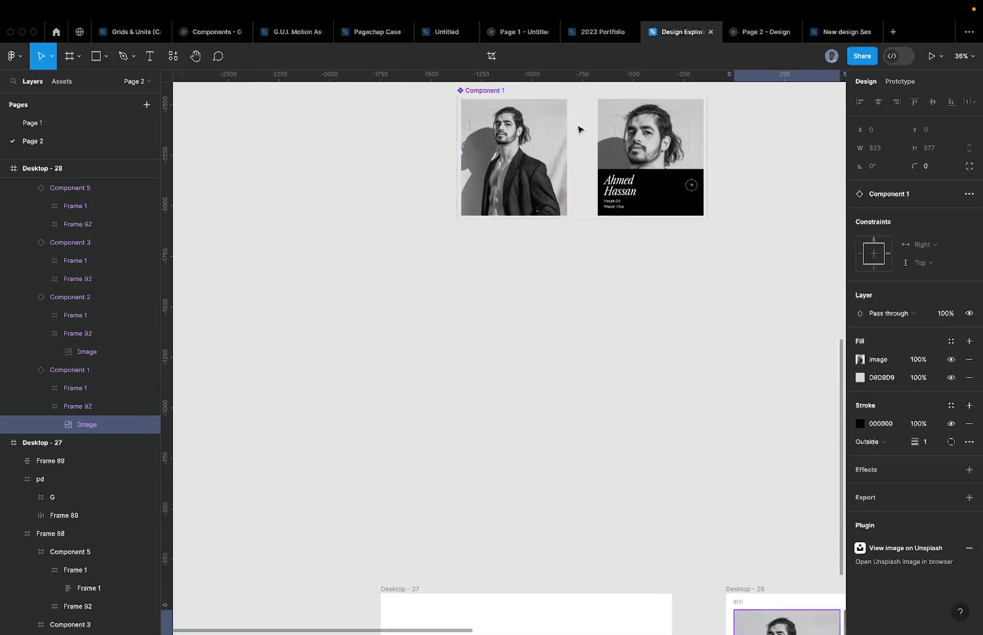
{"action": "left_click", "coordinate": [816, 31]}
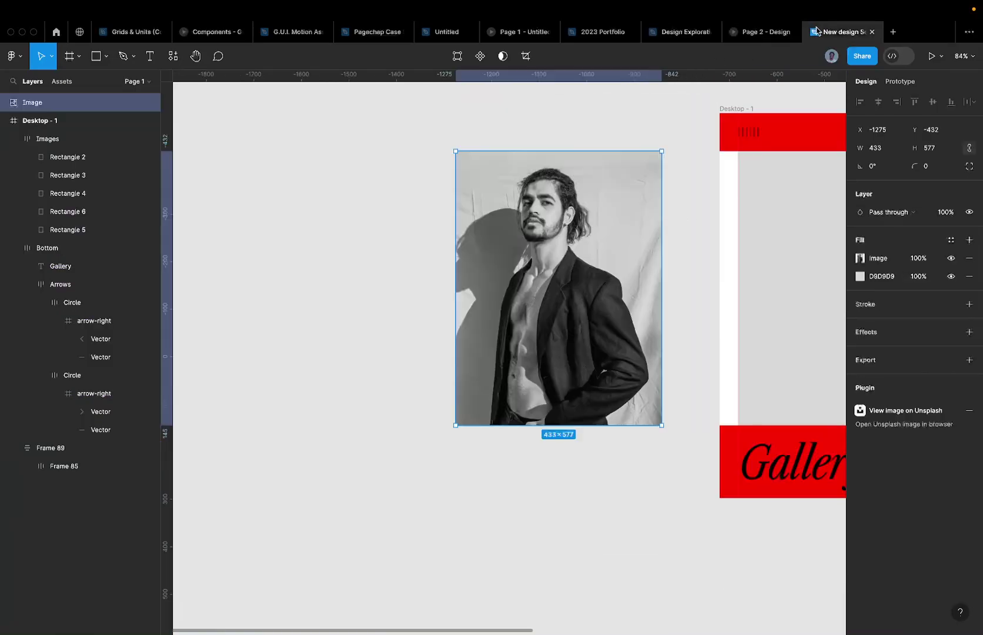
{"action": "left_click", "coordinate": [375, 260]}
{"action": "left_click", "coordinate": [536, 221]}
Wrap the portrait image in a new frame with Frame selection
{"action": "right_click", "coordinate": [536, 221]}
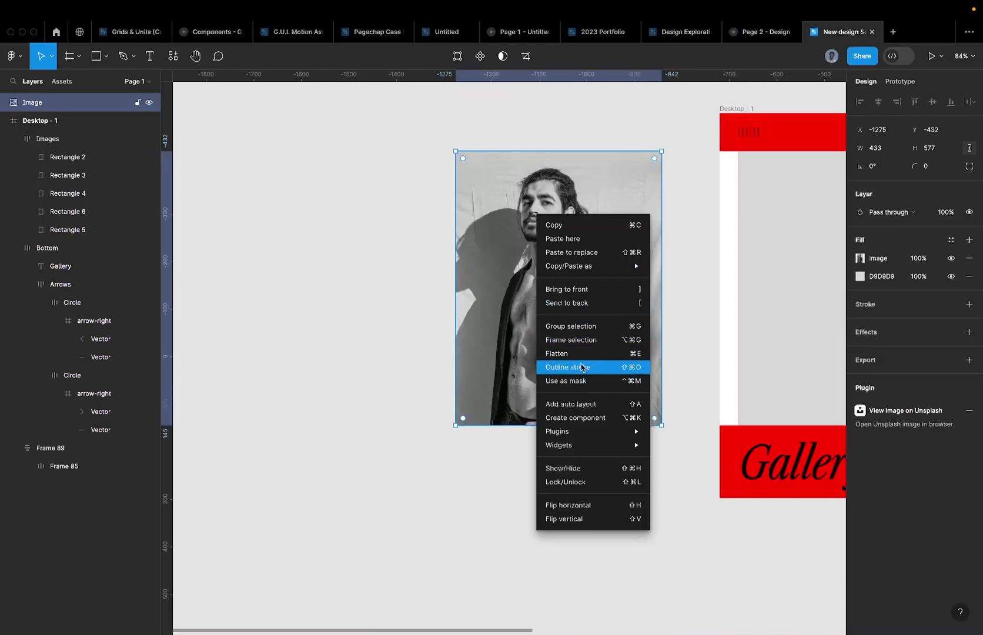
{"action": "left_click", "coordinate": [575, 347]}
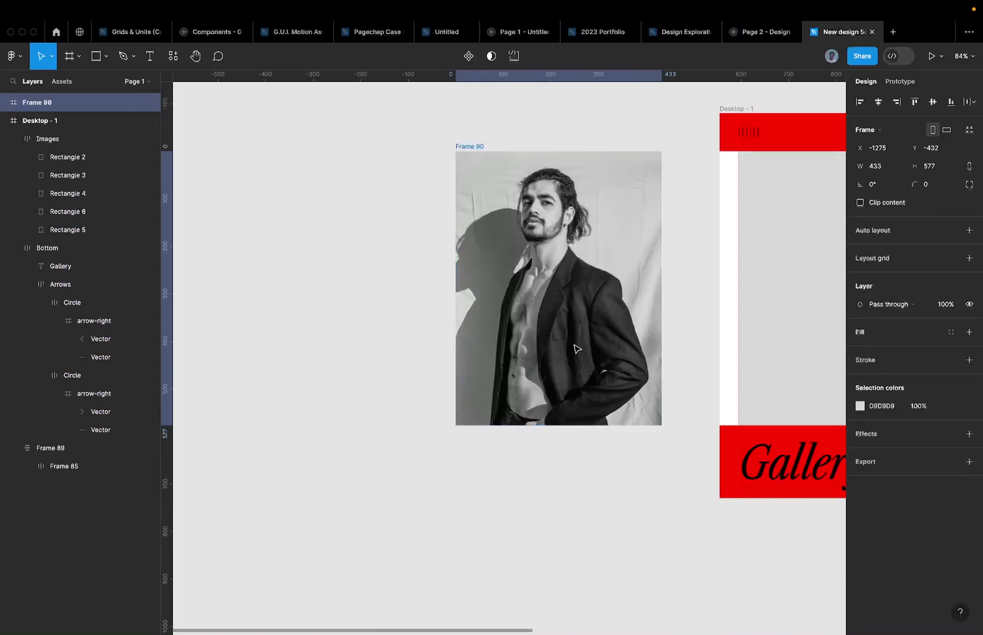
{"action": "key", "text": "super+z"}
{"action": "right_click", "coordinate": [518, 274]}
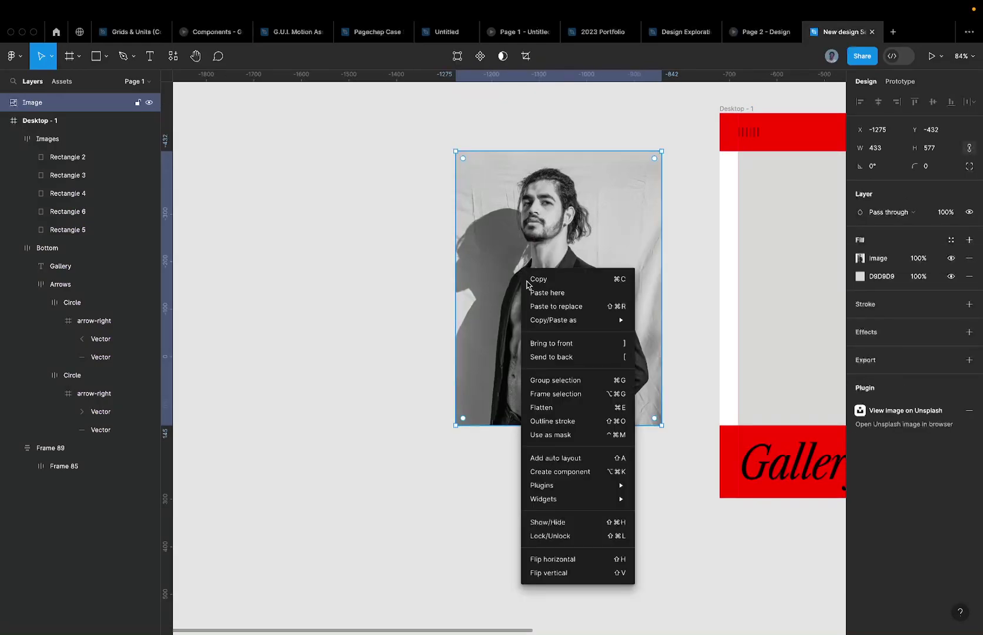
{"action": "left_click", "coordinate": [580, 394]}
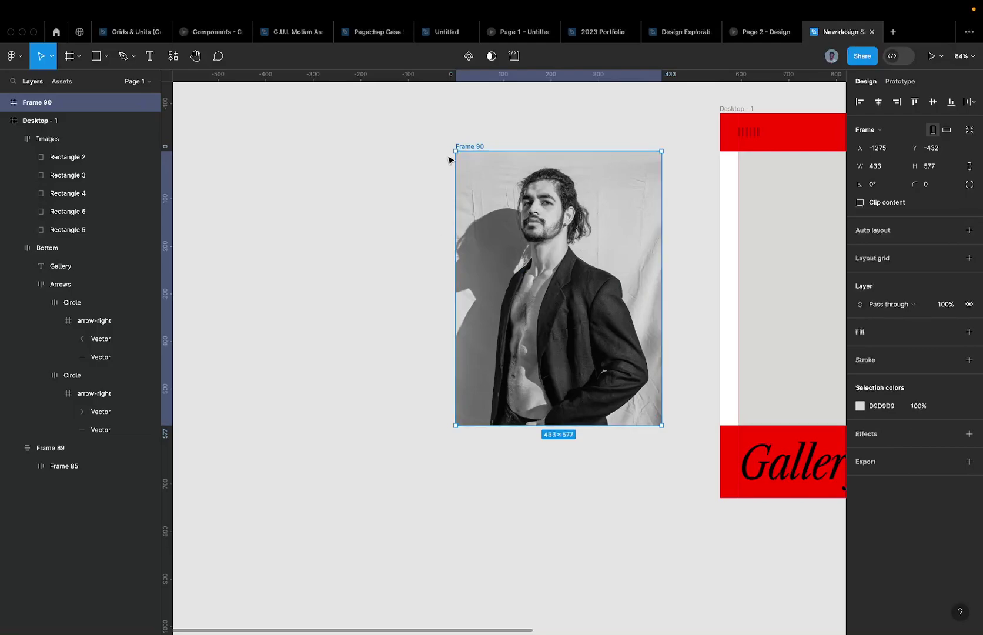
Name the new frame 'Card Frame'
{"action": "double_click", "coordinate": [472, 146]}
{"action": "type", "text": "Image"}
{"action": "key", "text": "ctrl+a"}
{"action": "type", "text": "Card Frame"}
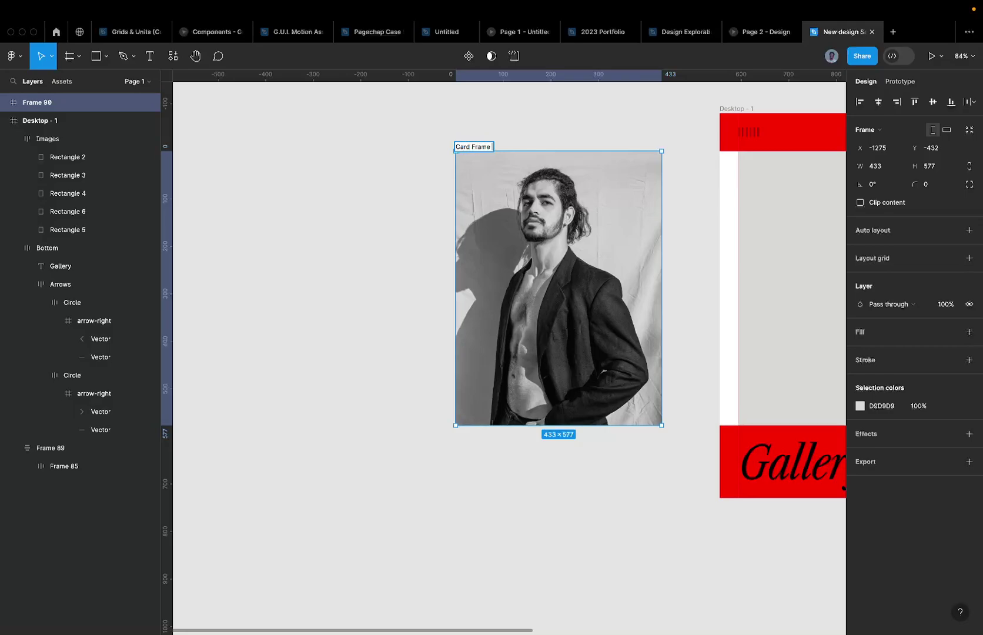
{"action": "key", "text": "Return"}
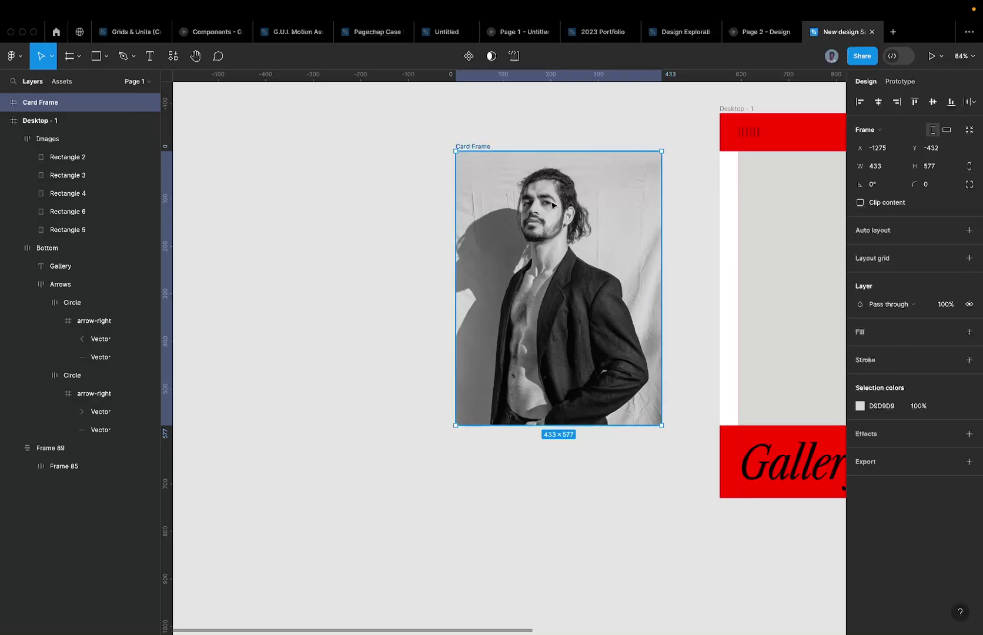
Check the gallery prototype's card for reference, then return to the Card Frame file
{"action": "scroll", "coordinate": [553, 204], "scroll_direction": "down", "scroll_amount": 3}
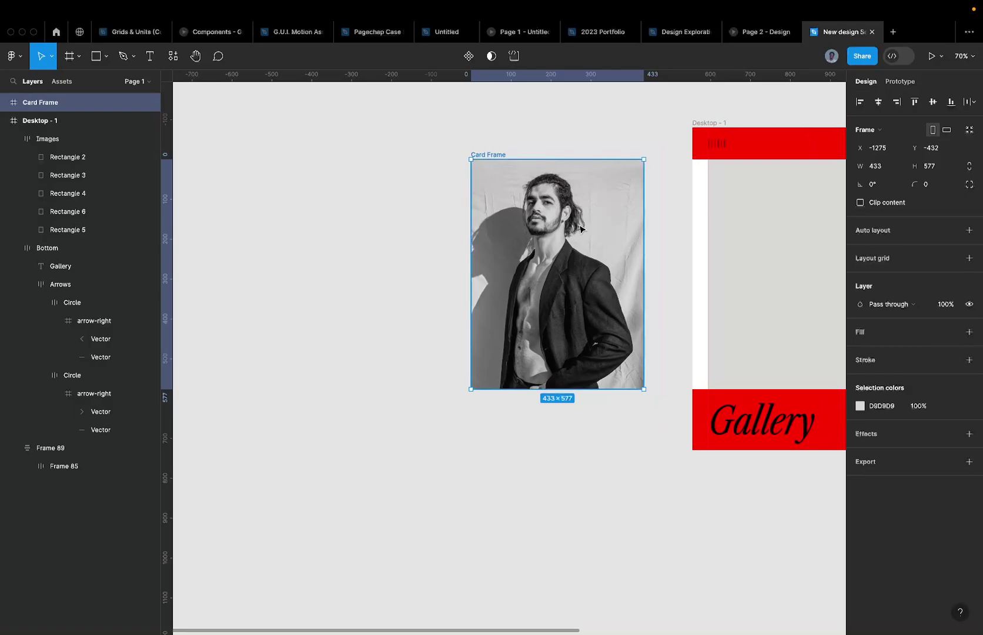
{"action": "scroll", "coordinate": [576, 203], "scroll_direction": "down", "scroll_amount": 3}
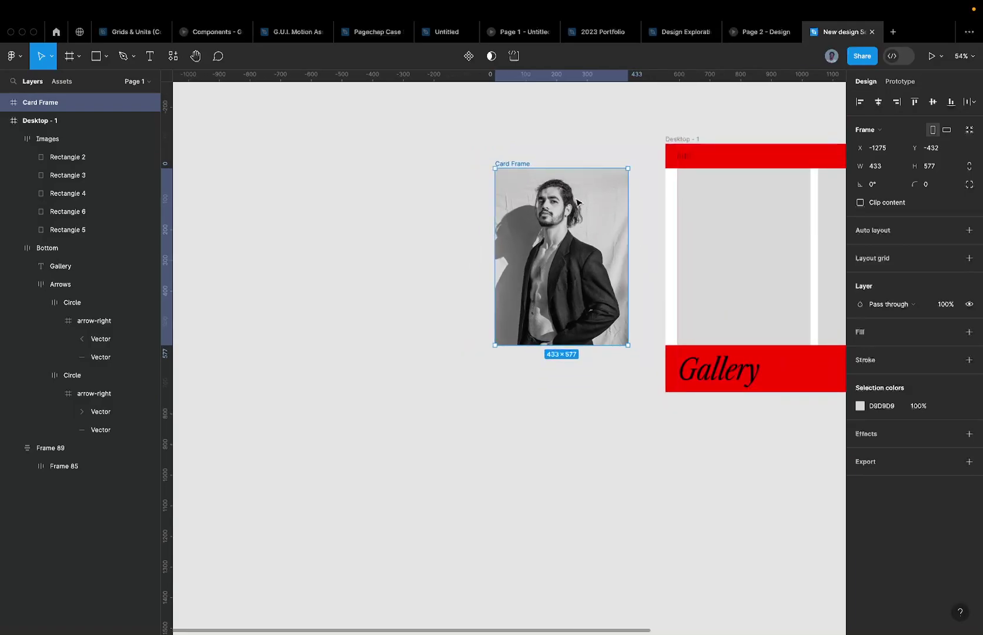
{"action": "left_click", "coordinate": [756, 38]}
{"action": "mouse_move", "coordinate": [464, 415]}
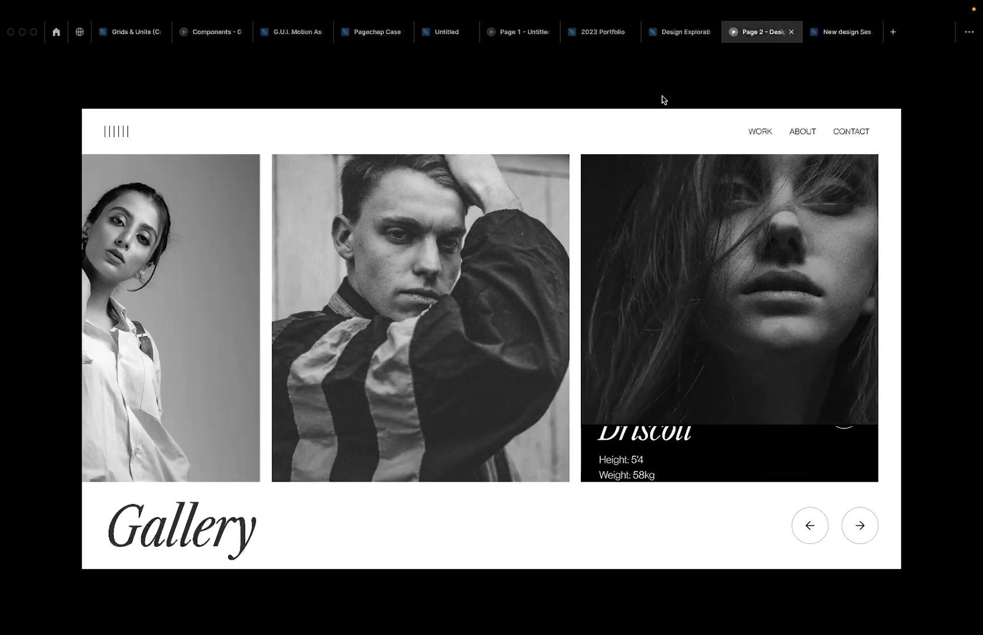
{"action": "left_click", "coordinate": [847, 35]}
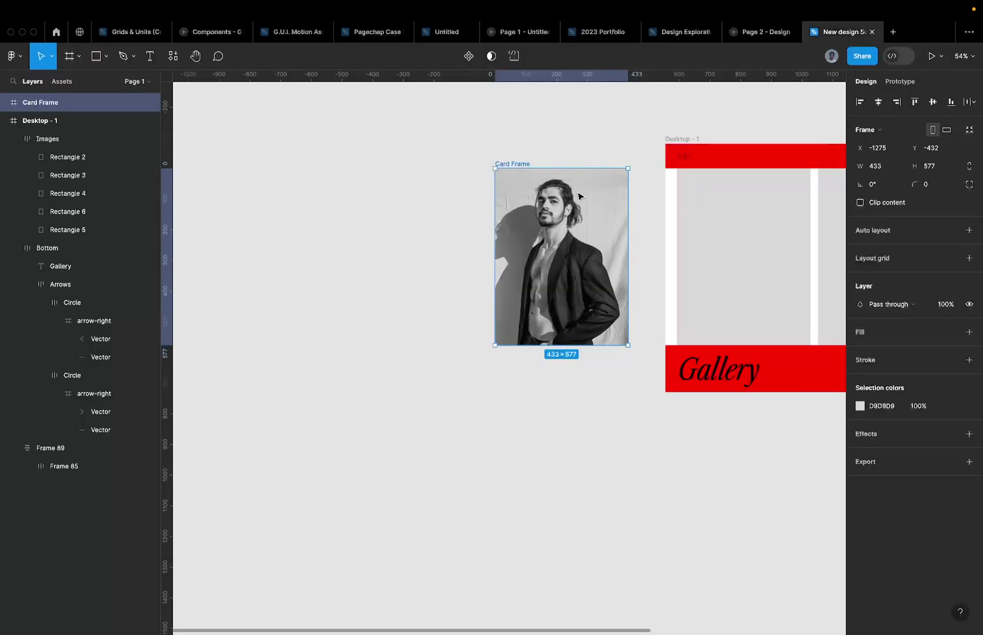
Add a two-line 'Model Name' placeholder text box inside Card Frame
{"action": "scroll", "coordinate": [541, 262], "scroll_direction": "up", "scroll_amount": 3}
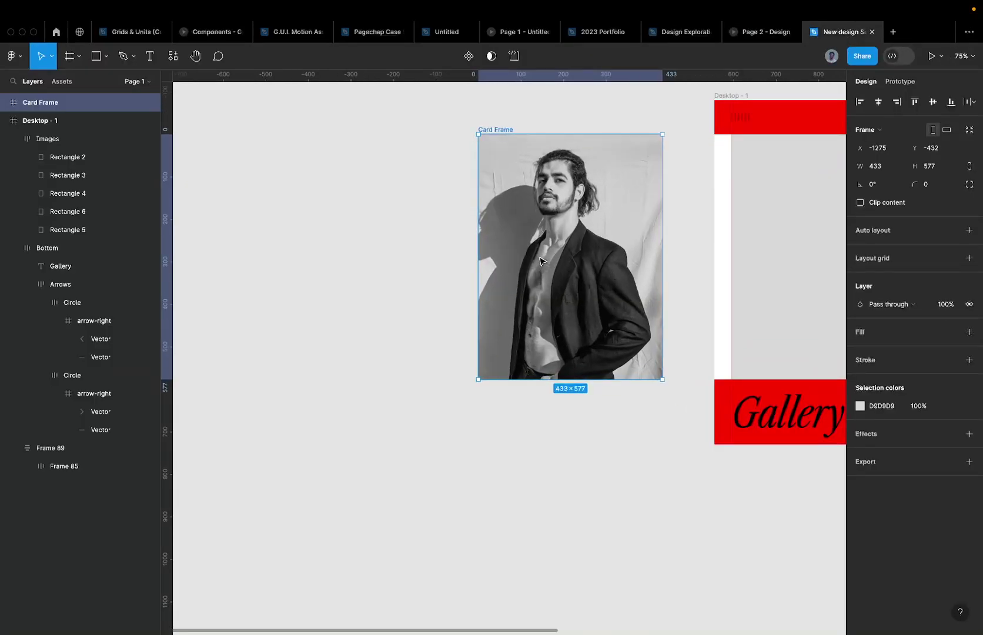
{"action": "key", "text": "r"}
{"action": "key", "text": "t"}
{"action": "left_click", "coordinate": [521, 246]}
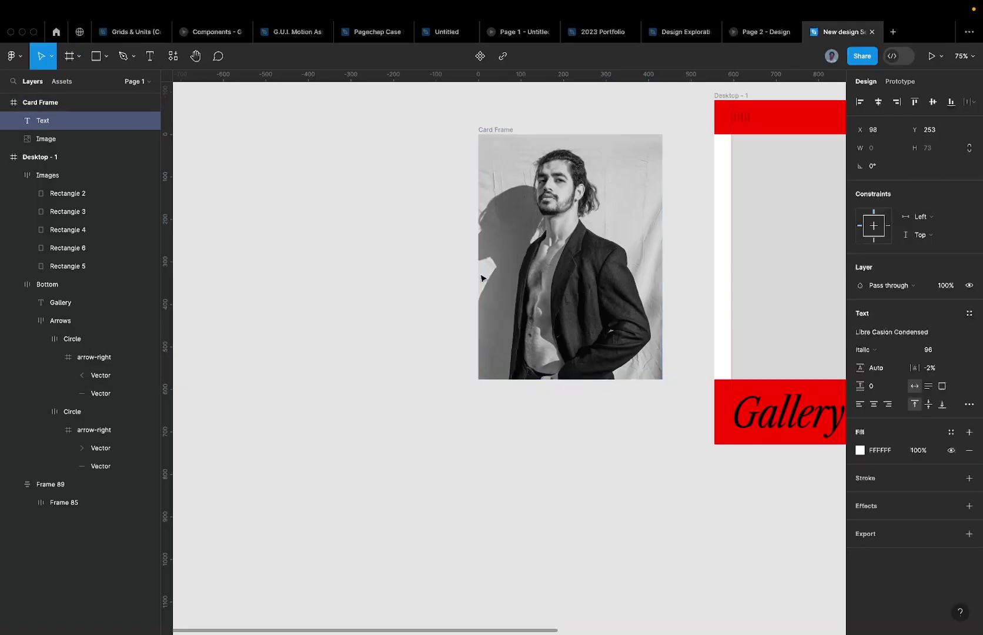
{"action": "type", "text": "Model"}
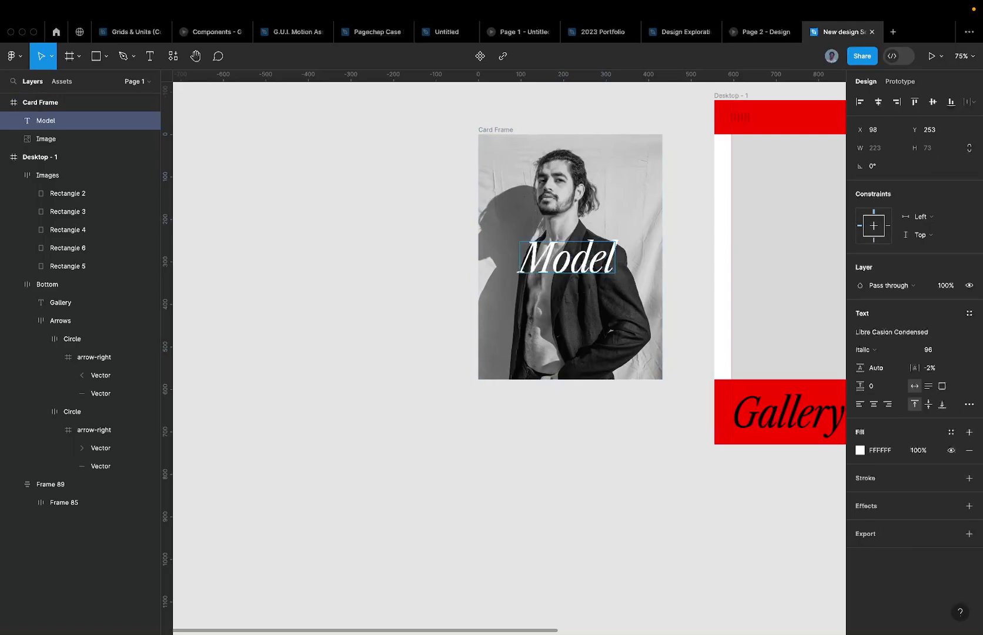
{"action": "key", "text": "Return"}
{"action": "type", "text": "Name"}
Replace the placeholder with the model's first name and surname on two lines
{"action": "key", "text": "ctrl+a"}
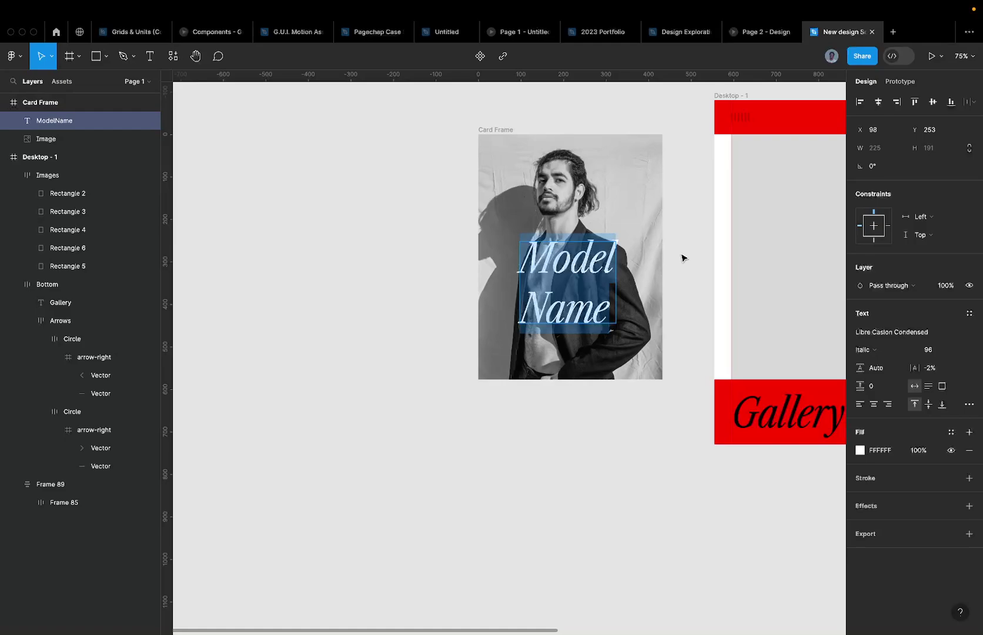
{"action": "scroll", "coordinate": [641, 214], "scroll_direction": "up", "scroll_amount": 10}
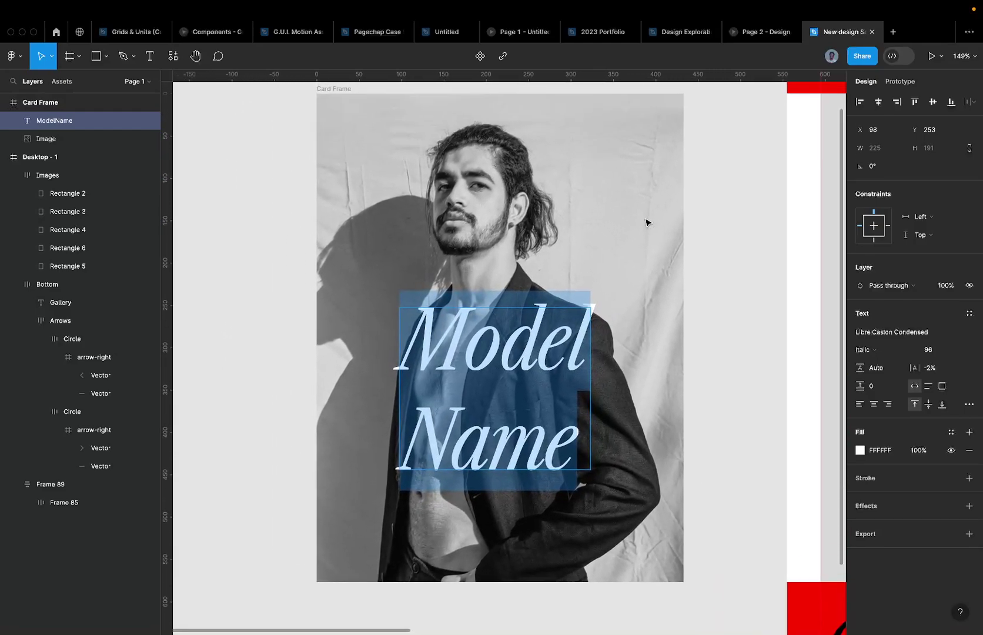
{"action": "scroll", "coordinate": [644, 220], "scroll_direction": "up", "scroll_amount": 2}
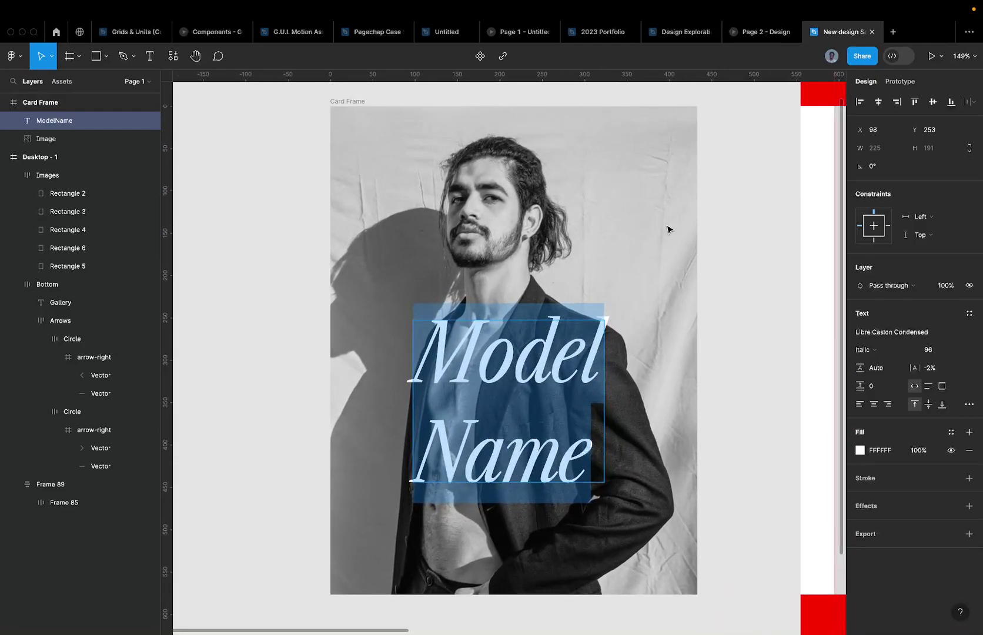
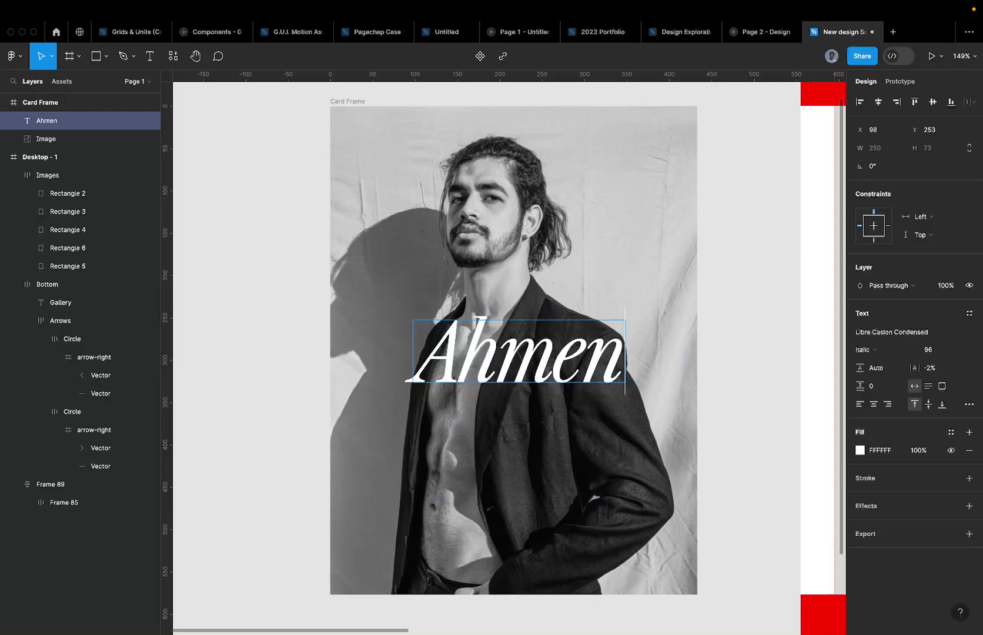
{"action": "key", "text": "Return"}
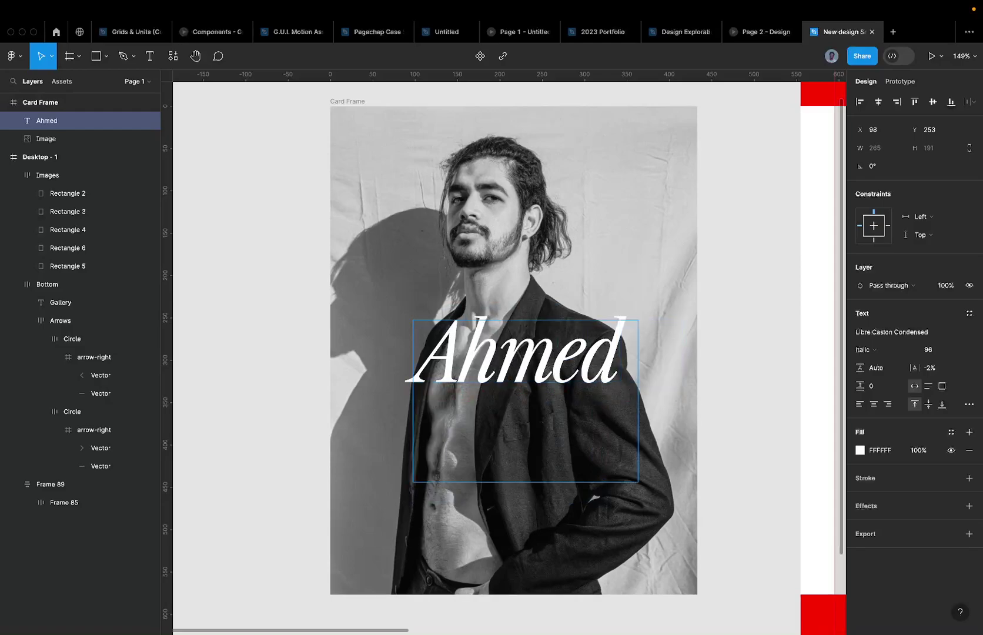
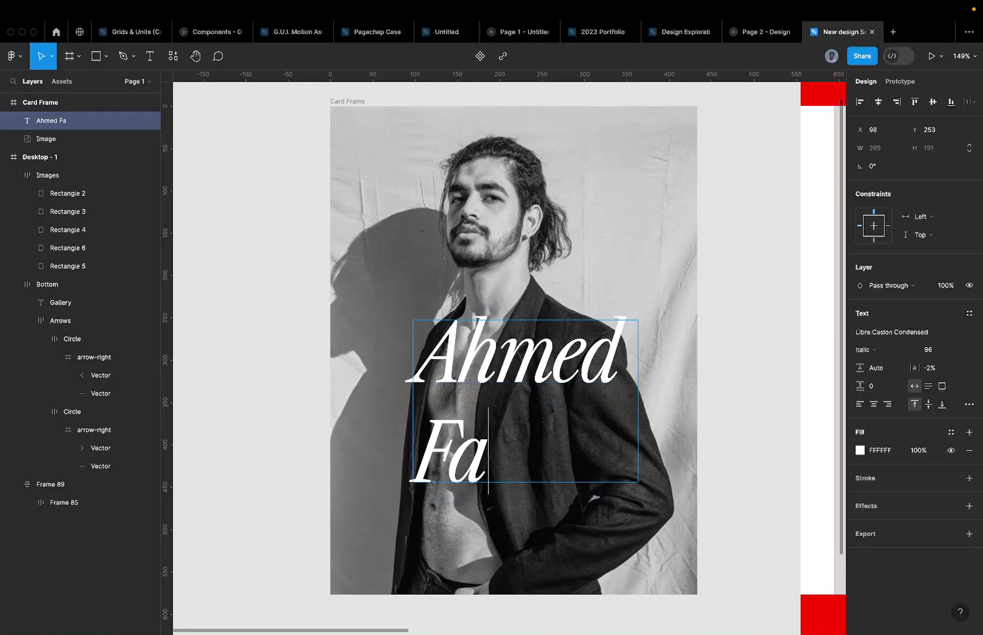
Correct the spelling of the first name, finish editing, and reselect the name layer
{"action": "double_click", "coordinate": [514, 353]}
{"action": "type", "text": "Roasha"}
{"action": "key", "text": "BackSpace"}
{"action": "key", "text": "BackSpace"}
{"action": "key", "text": "BackSpace"}
{"action": "key", "text": "BackSpace"}
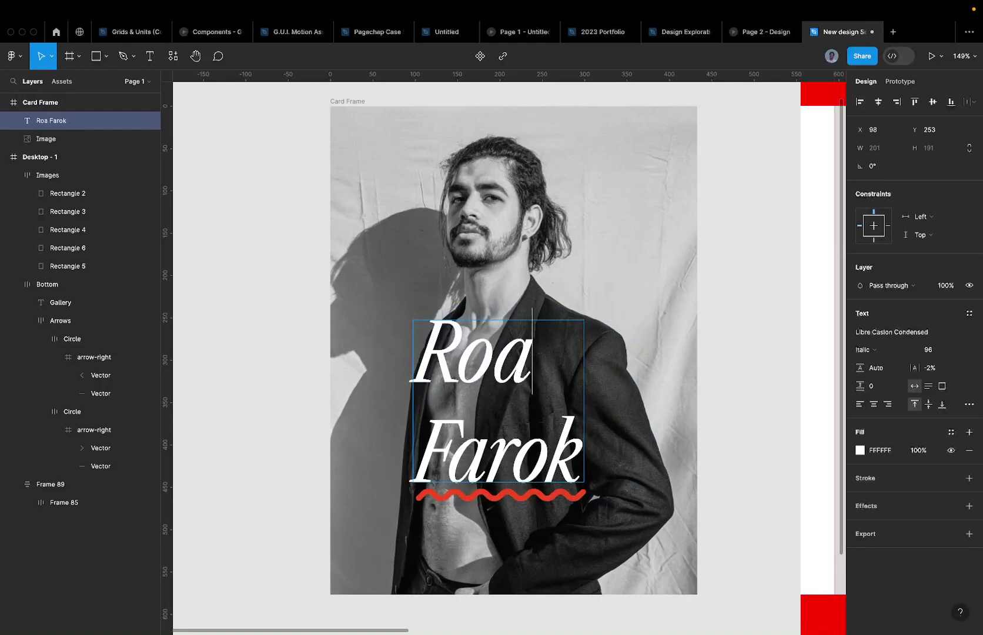
{"action": "type", "text": "shan"}
{"action": "key", "text": "BackSpace"}
{"action": "type", "text": "n"}
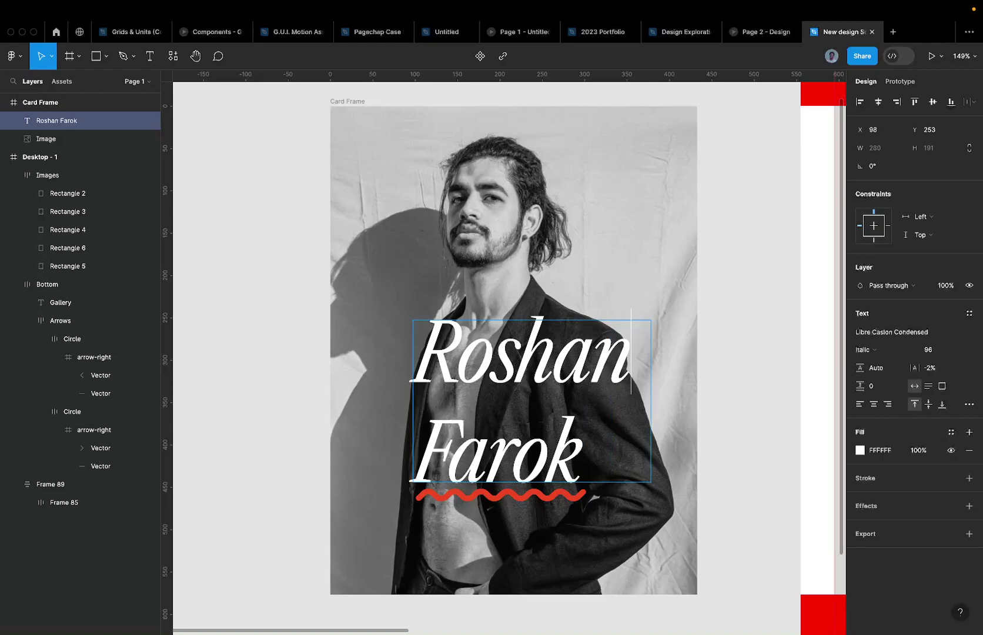
{"action": "key", "text": "Escape"}
{"action": "scroll", "coordinate": [670, 228], "scroll_direction": "down", "scroll_amount": 5}
{"action": "key", "text": "Escape"}
{"action": "left_click", "coordinate": [595, 287]}
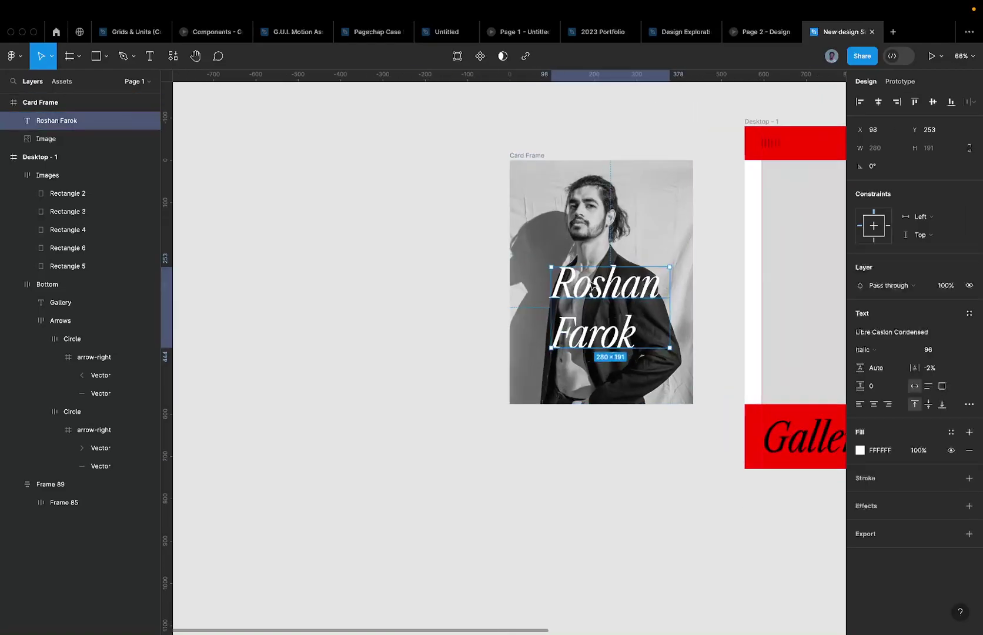
Drag the two-line name block to the lower-left of the portrait, at X 38, Y 334
{"action": "scroll", "coordinate": [595, 300], "scroll_direction": "up", "scroll_amount": 5}
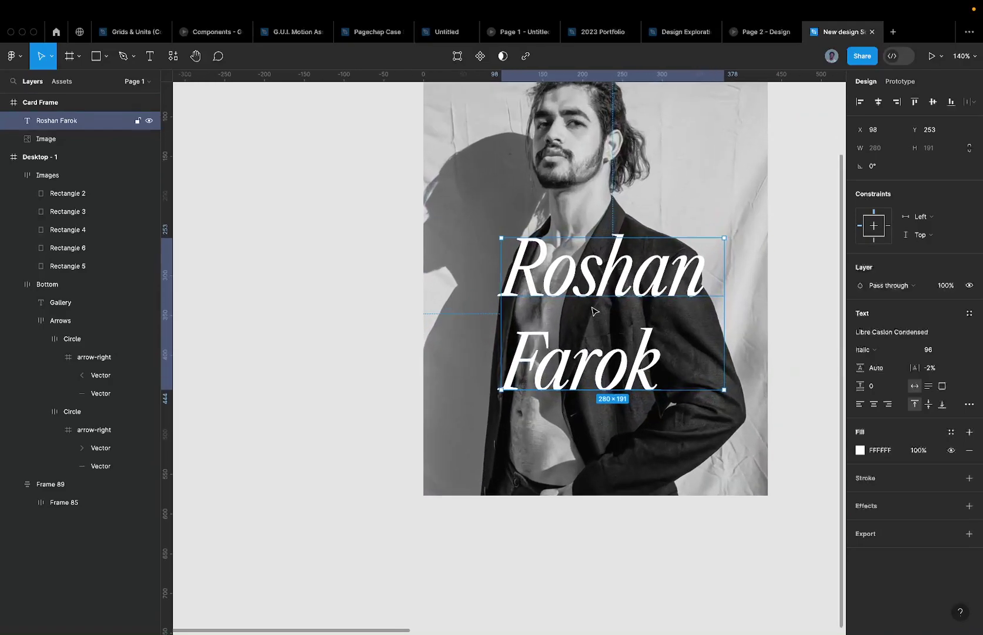
{"action": "scroll", "coordinate": [595, 315], "scroll_direction": "down", "scroll_amount": 2}
{"action": "scroll", "coordinate": [599, 282], "scroll_direction": "up", "scroll_amount": 3}
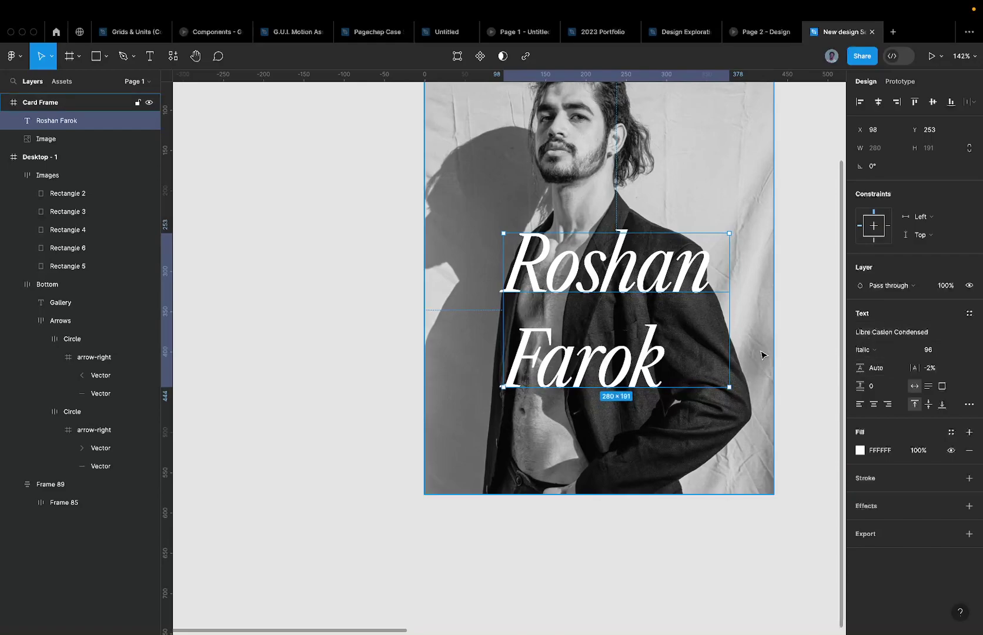
{"action": "left_click_drag", "start_coordinate": [674, 273], "coordinate": [637, 237]}
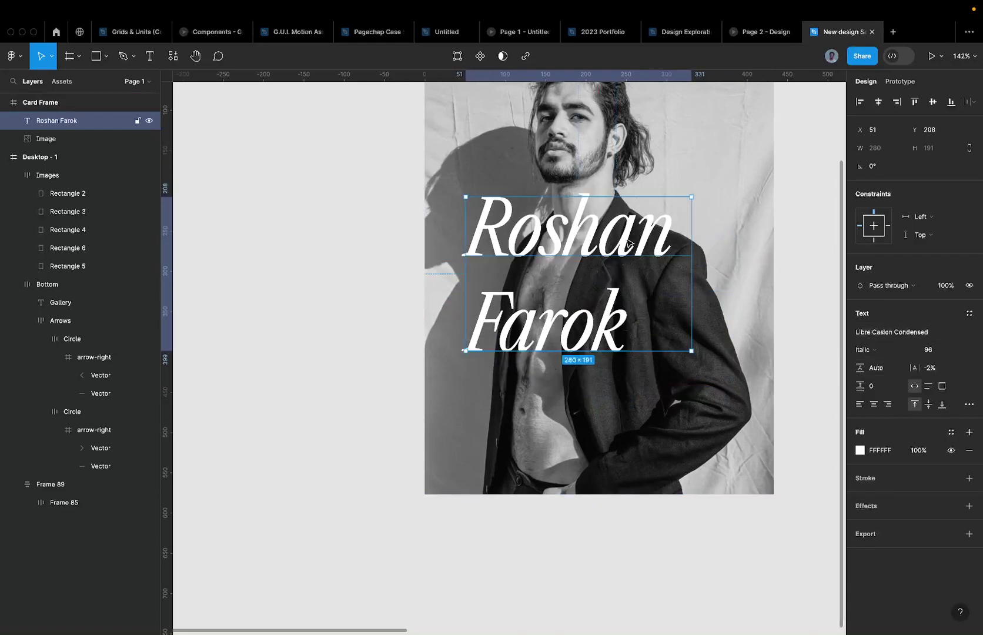
{"action": "left_click_drag", "start_coordinate": [591, 241], "coordinate": [608, 263]}
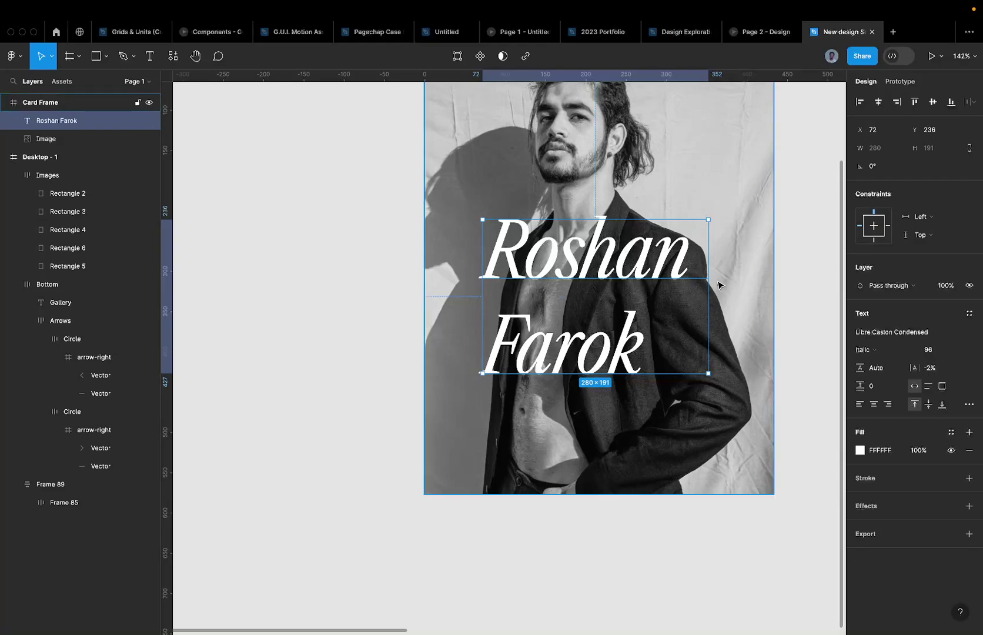
{"action": "left_click_drag", "start_coordinate": [634, 247], "coordinate": [606, 291]}
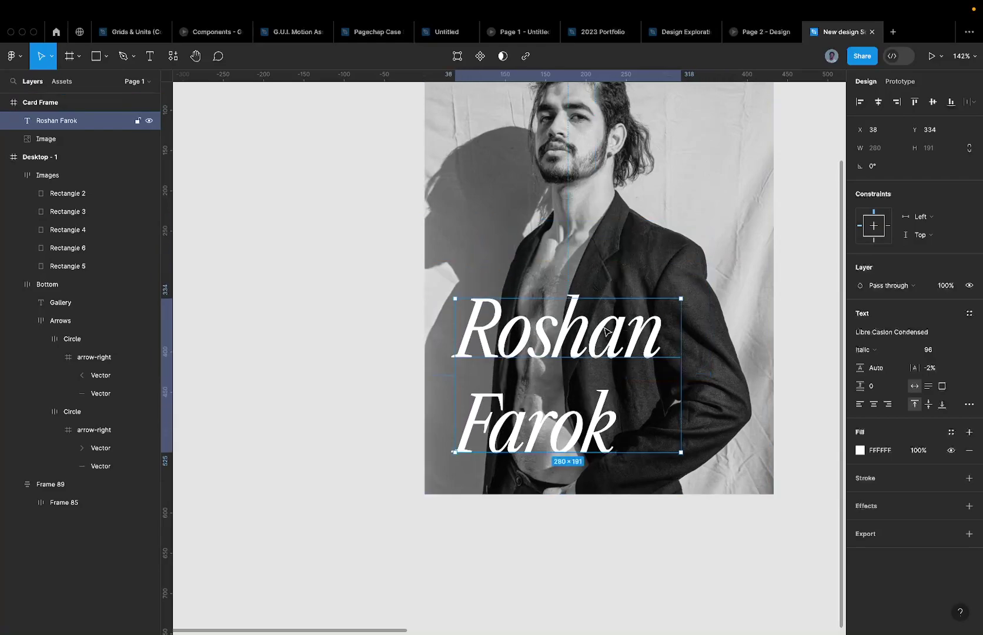
Check the reference card's name styling in Design Exploration, then set the name to size 56 and move it down-left
{"action": "left_click", "coordinate": [670, 36]}
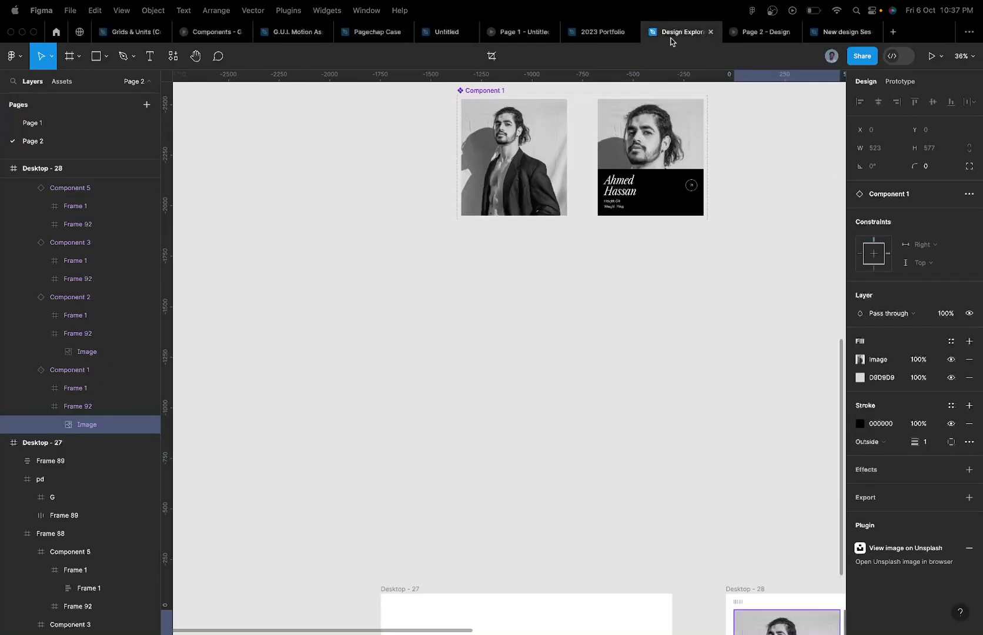
{"action": "double_click", "coordinate": [618, 186]}
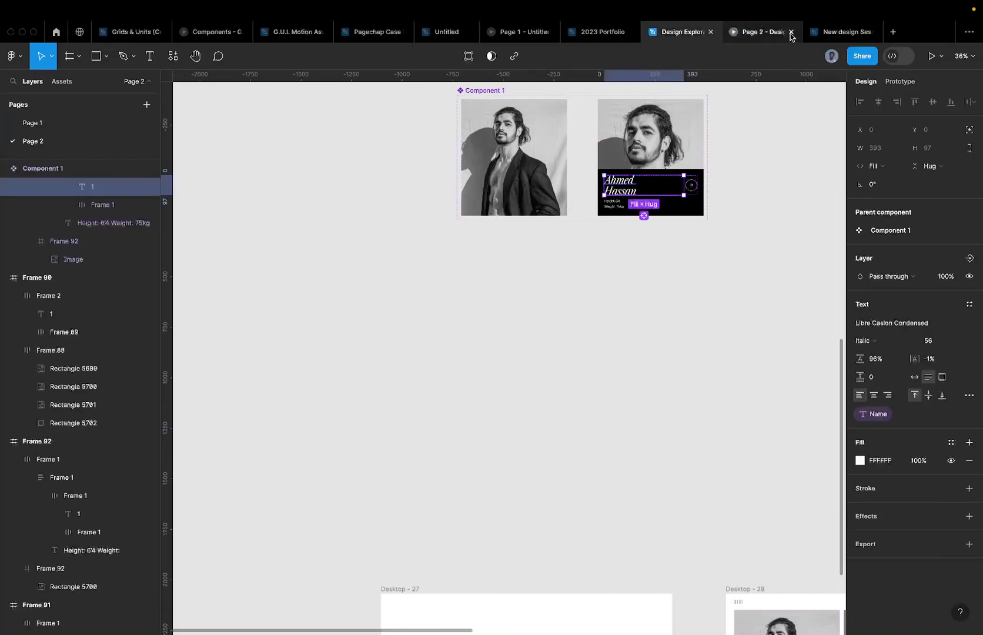
{"action": "left_click", "coordinate": [840, 32]}
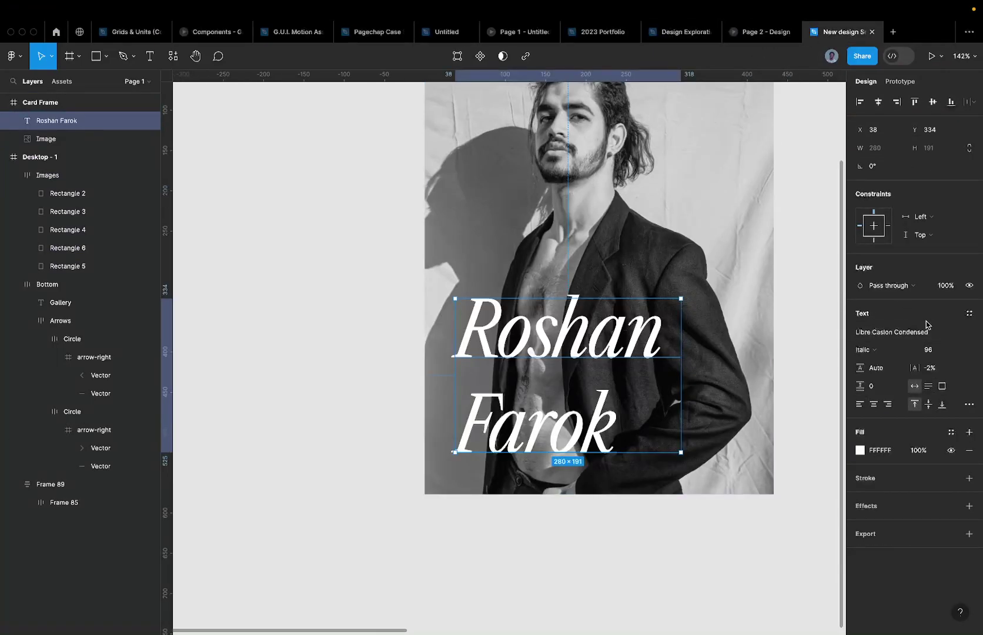
{"action": "left_click", "coordinate": [935, 350]}
{"action": "key", "text": "Return"}
{"action": "left_click_drag", "start_coordinate": [517, 327], "coordinate": [509, 359]}
Set the name's line height to 96%
{"action": "scroll", "coordinate": [509, 357], "scroll_direction": "down", "scroll_amount": 3}
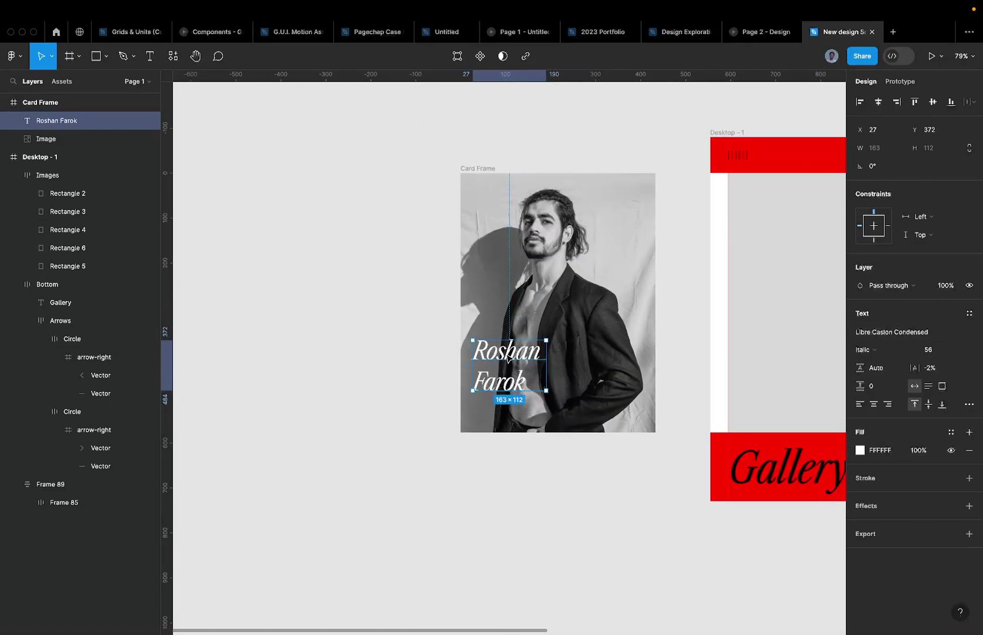
{"action": "left_click", "coordinate": [892, 374]}
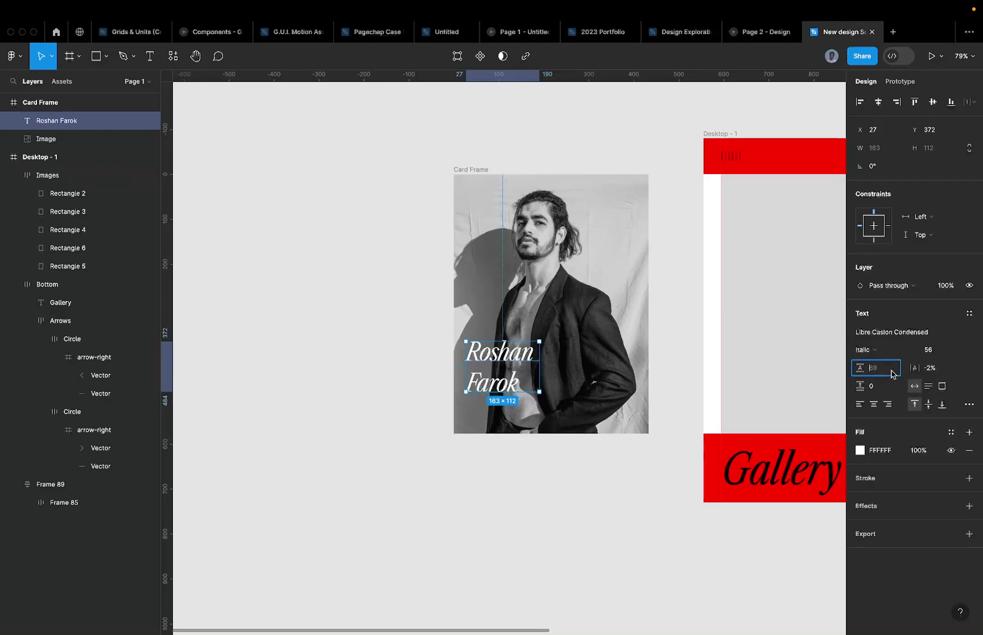
{"action": "type", "text": "120"}
{"action": "key", "text": "Return"}
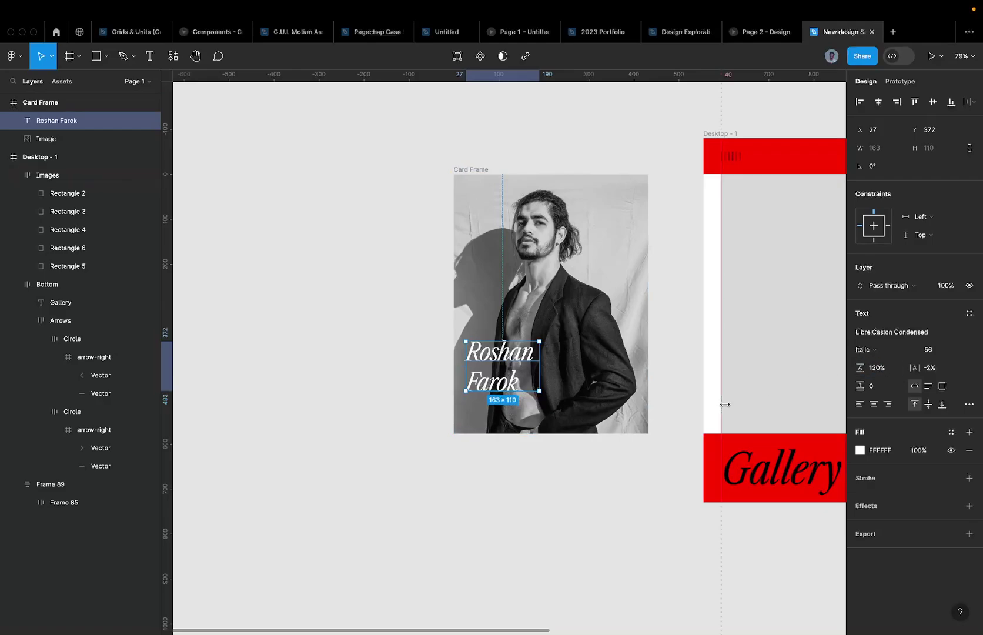
{"action": "scroll", "coordinate": [509, 340], "scroll_direction": "up", "scroll_amount": 5}
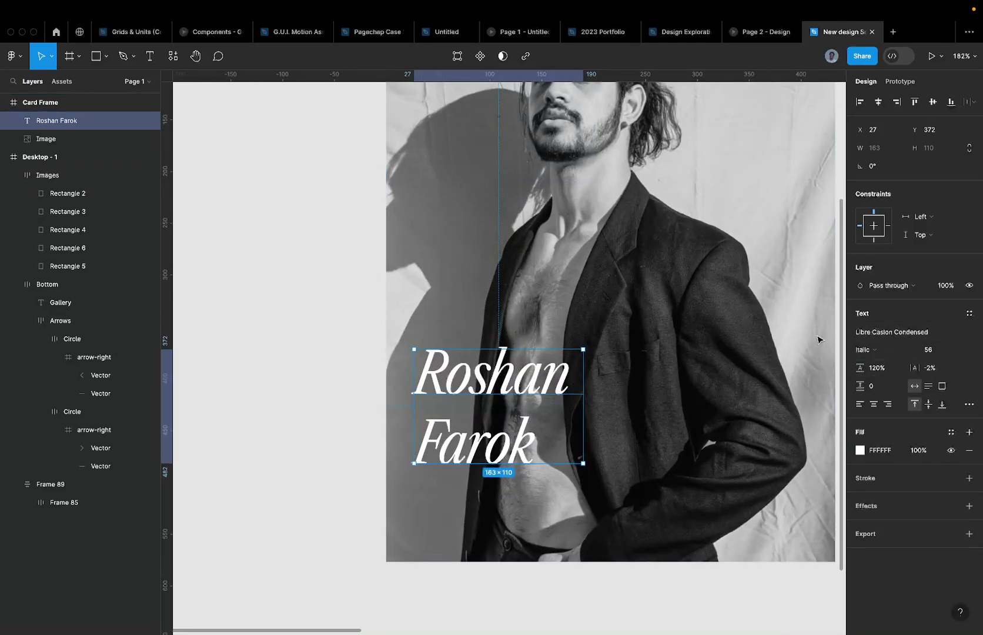
{"action": "left_click", "coordinate": [882, 374]}
{"action": "type", "text": "9%6"}
{"action": "key", "text": "Return"}
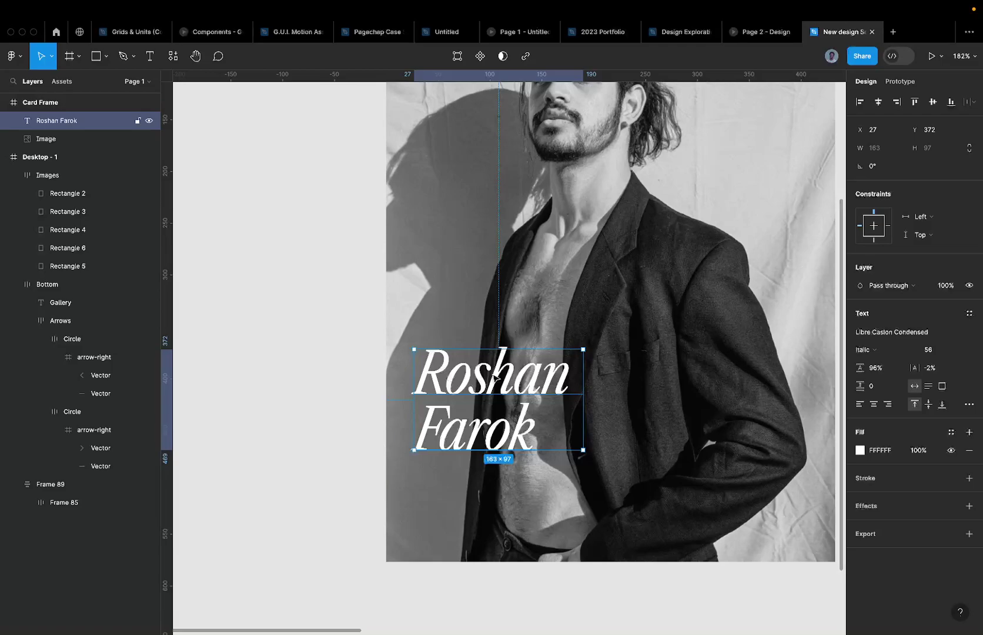
Raise the name block higher on the portrait, to X 27, Y 319
{"action": "scroll", "coordinate": [494, 380], "scroll_direction": "down", "scroll_amount": 5}
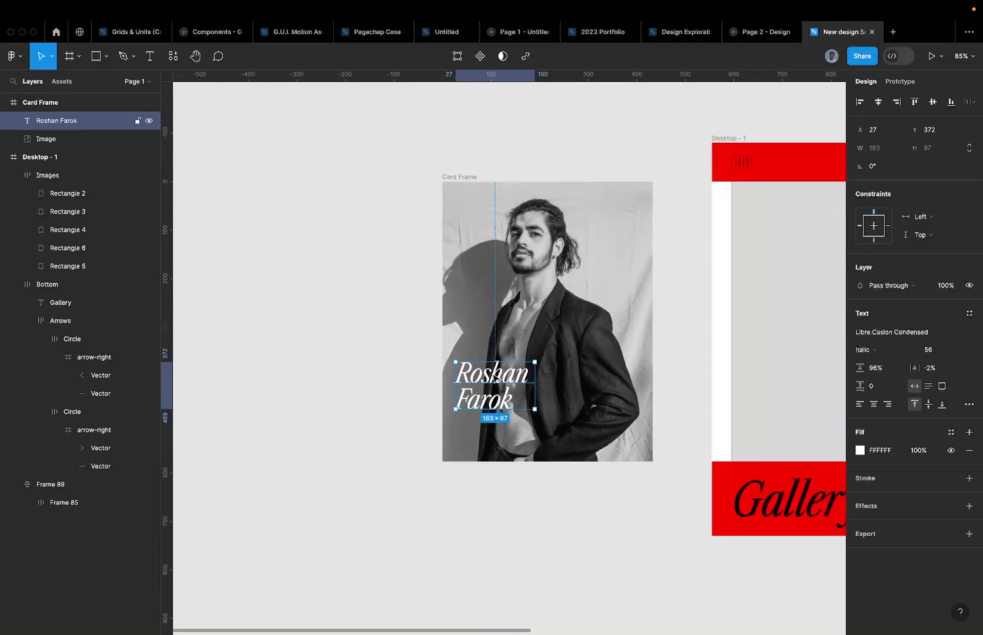
{"action": "scroll", "coordinate": [495, 380], "scroll_direction": "up", "scroll_amount": 4}
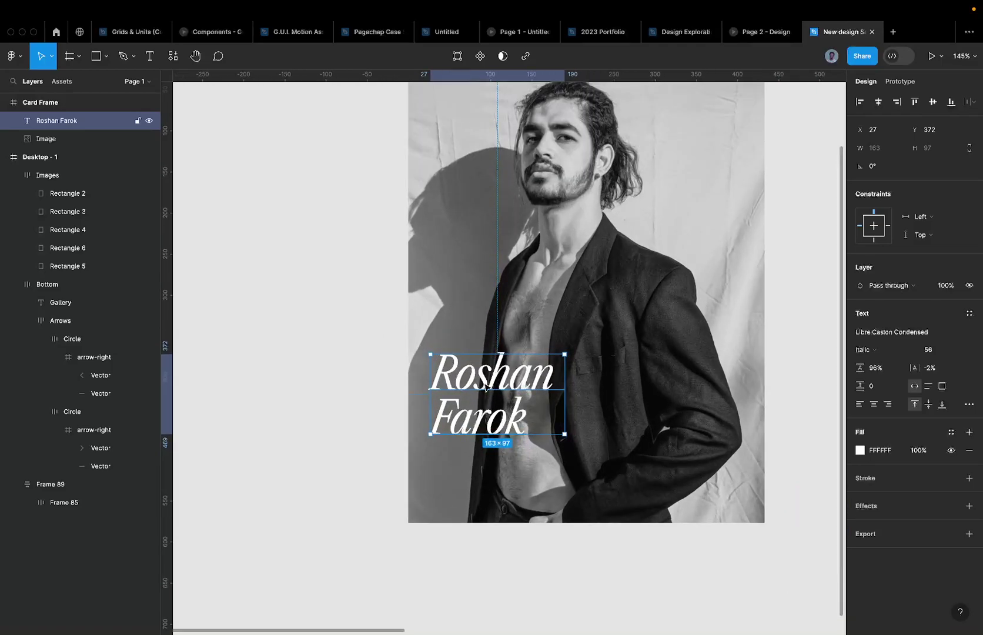
{"action": "scroll", "coordinate": [485, 387], "scroll_direction": "up", "scroll_amount": 4}
{"action": "key", "text": "Return"}
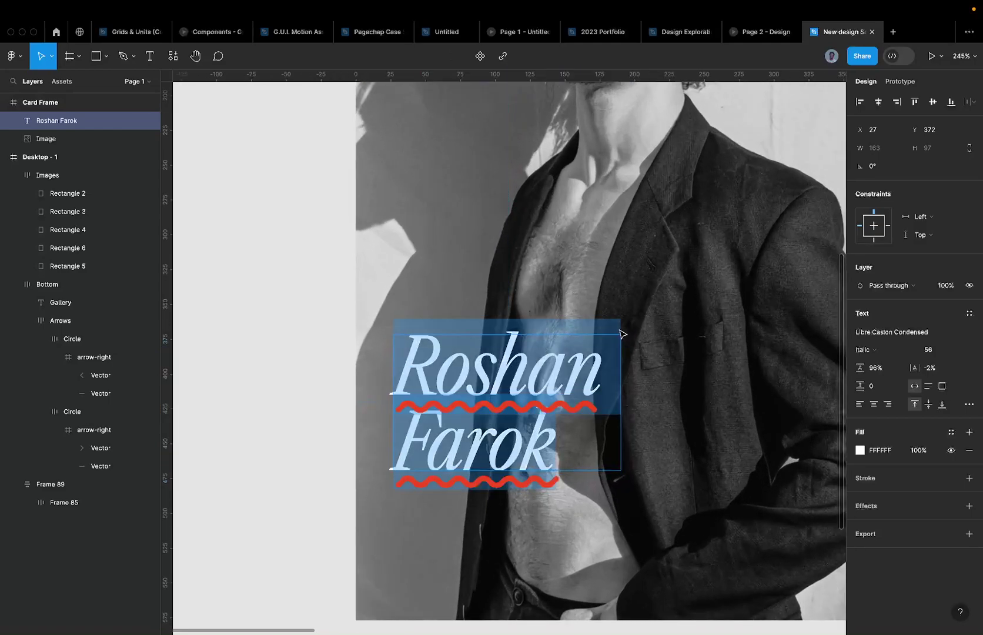
{"action": "left_click", "coordinate": [935, 355]}
{"action": "key", "text": "Escape"}
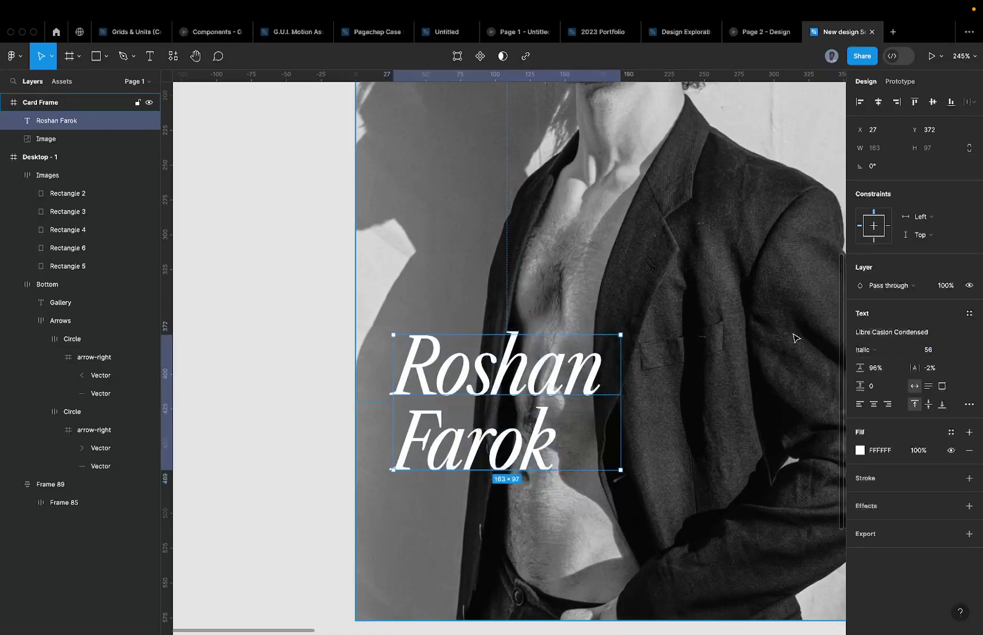
{"action": "scroll", "coordinate": [795, 338], "scroll_direction": "down", "scroll_amount": 3}
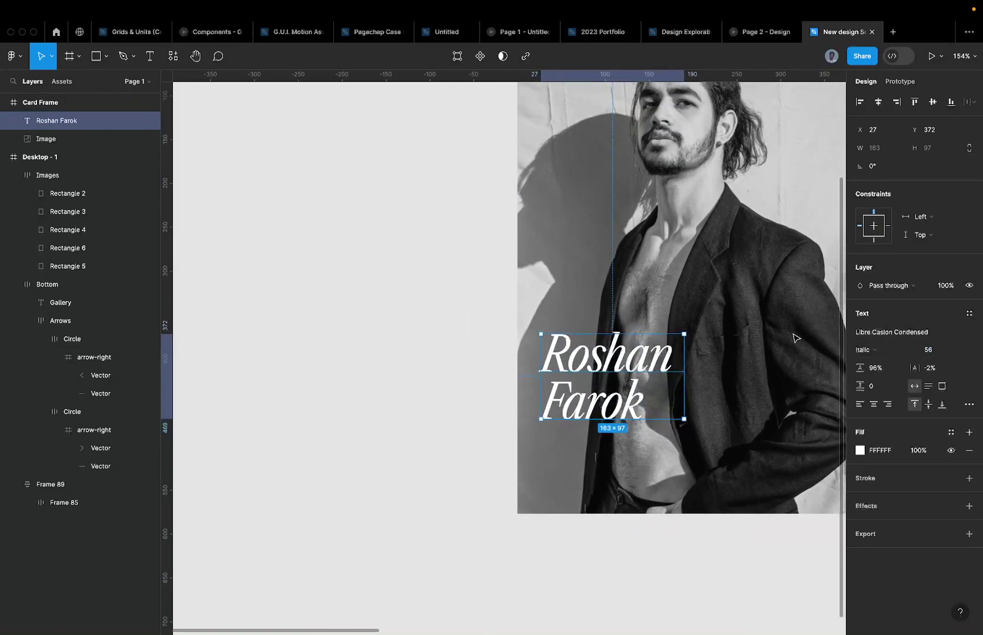
{"action": "scroll", "coordinate": [795, 338], "scroll_direction": "right", "scroll_amount": 5}
{"action": "scroll", "coordinate": [795, 338], "scroll_direction": "up", "scroll_amount": 3}
{"action": "left_click_drag", "start_coordinate": [483, 444], "coordinate": [483, 393]}
Compare the card against the Page 2 gallery prototype, then return to the New design Session file
{"action": "scroll", "coordinate": [483, 392], "scroll_direction": "down", "scroll_amount": 3}
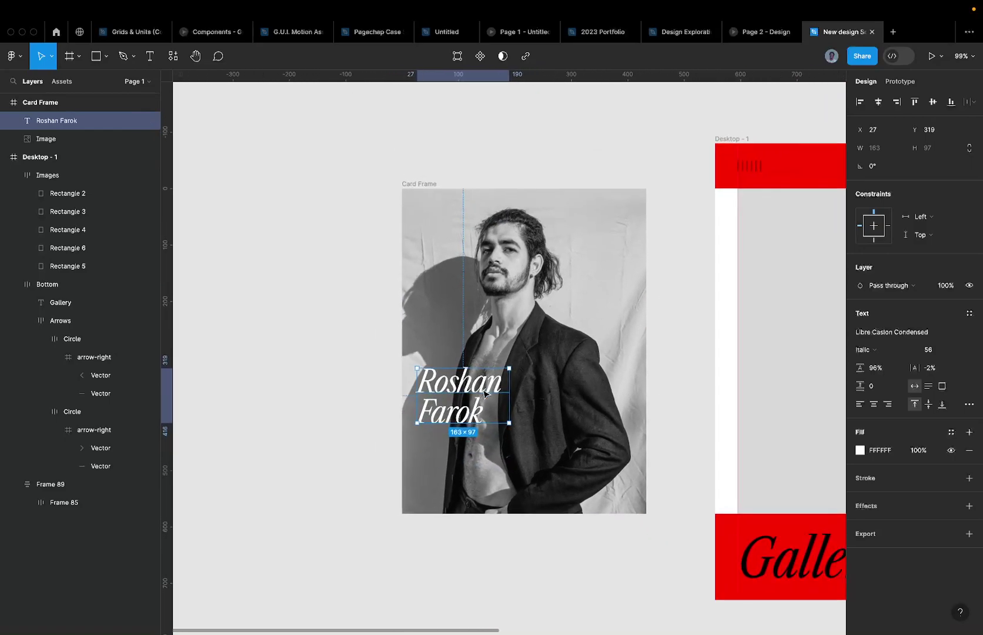
{"action": "scroll", "coordinate": [485, 394], "scroll_direction": "right", "scroll_amount": 5}
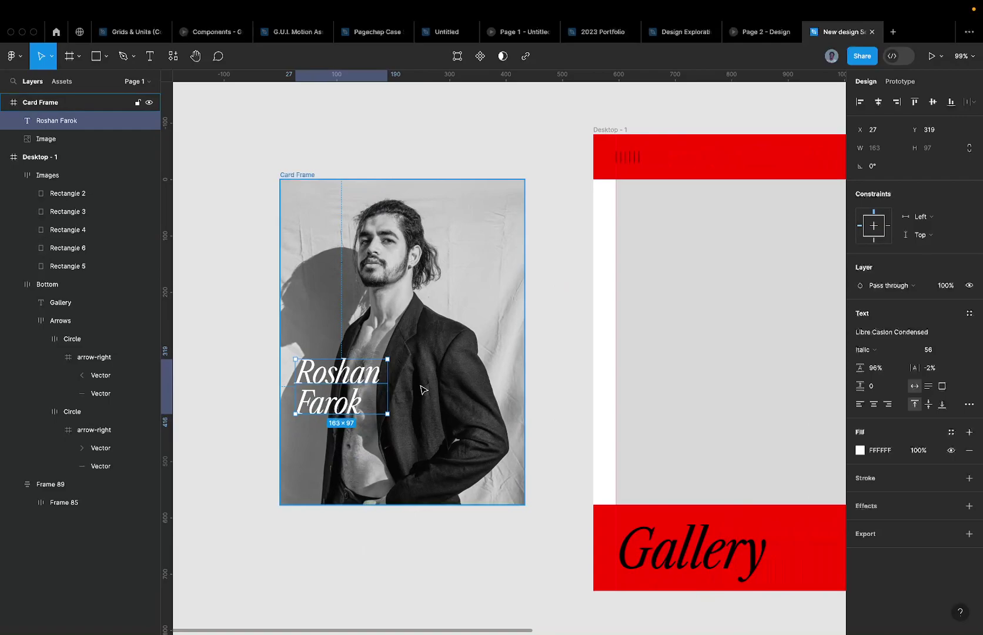
{"action": "scroll", "coordinate": [423, 389], "scroll_direction": "down", "scroll_amount": 2}
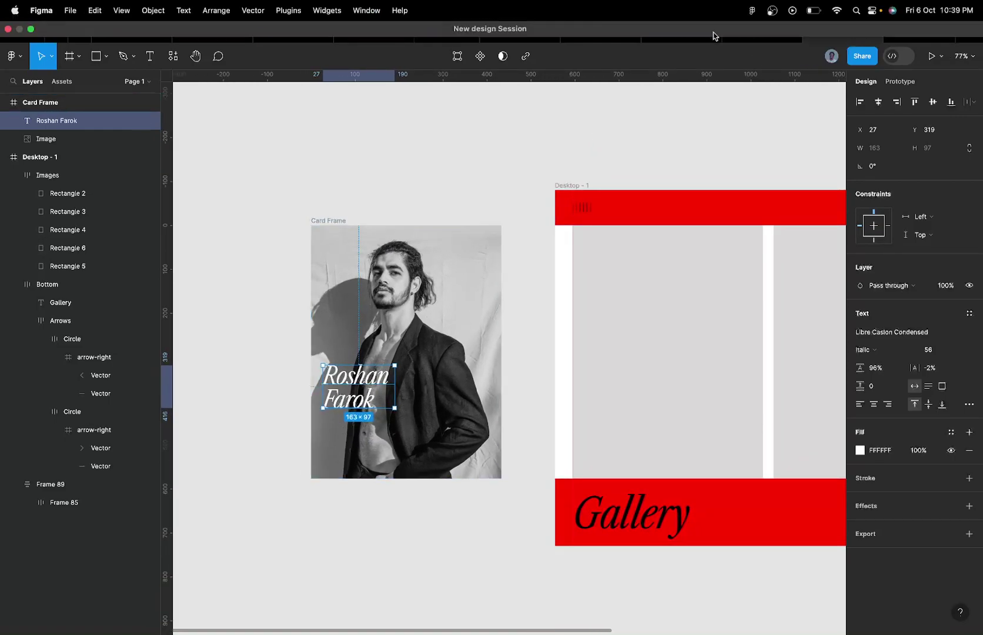
{"action": "left_click", "coordinate": [752, 32]}
{"action": "mouse_move", "coordinate": [454, 380]}
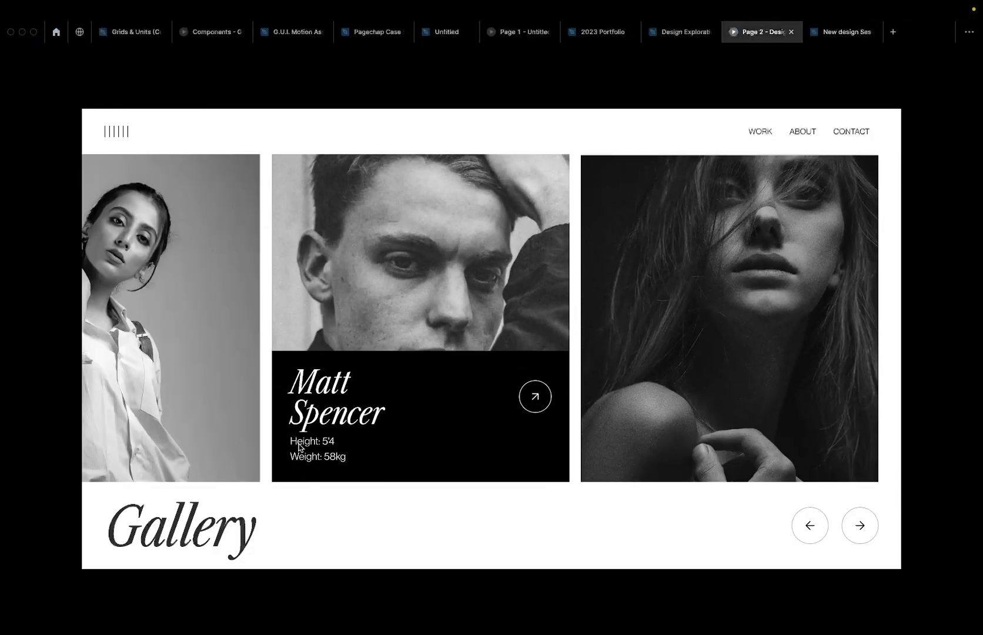
{"action": "left_click", "coordinate": [834, 34]}
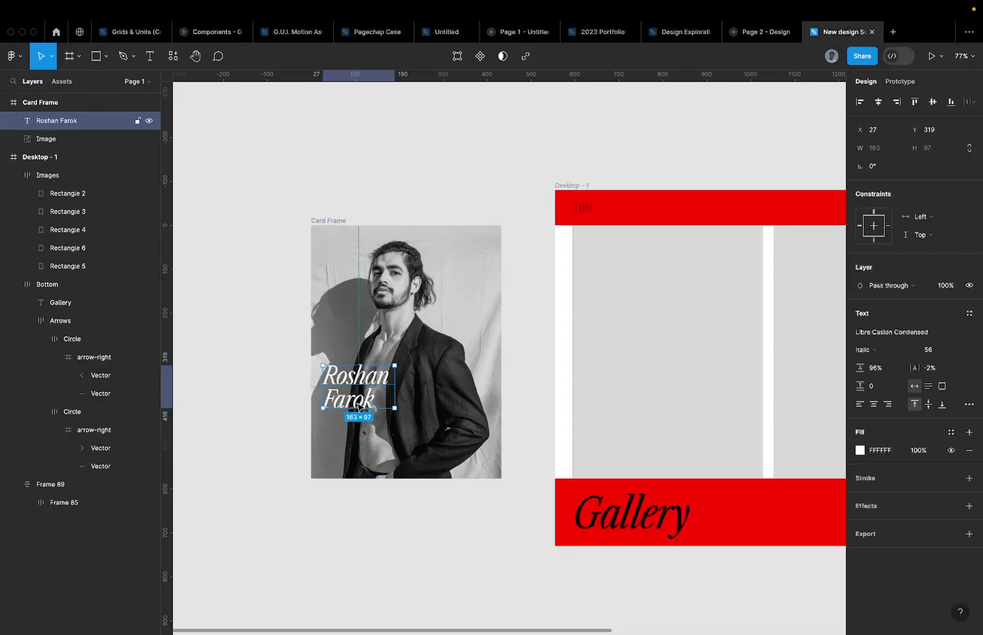
{"action": "scroll", "coordinate": [358, 405], "scroll_direction": "up", "scroll_amount": 3}
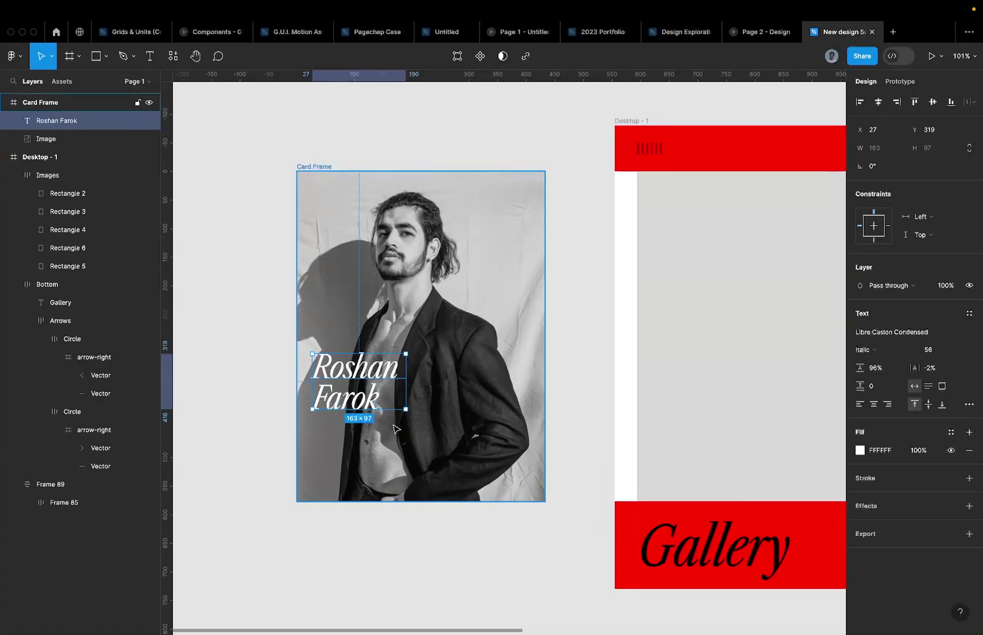
Add a 'Height: 6'5' text label below the name
{"action": "key", "text": "t"}
{"action": "left_click", "coordinate": [336, 452]}
{"action": "type", "text": "heg"}
{"action": "key", "text": "super+a"}
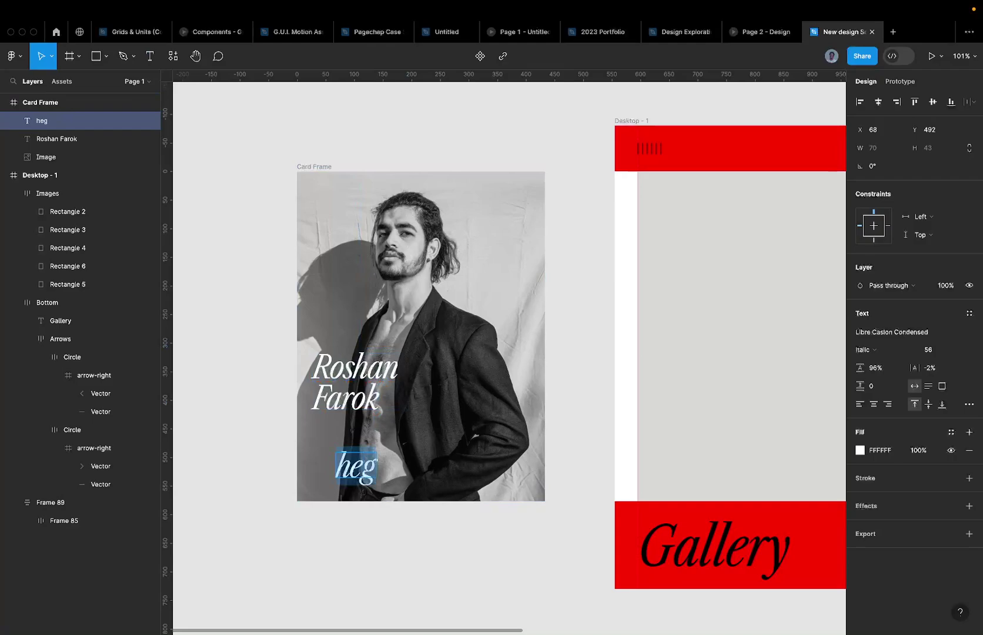
{"action": "type", "text": "Height"}
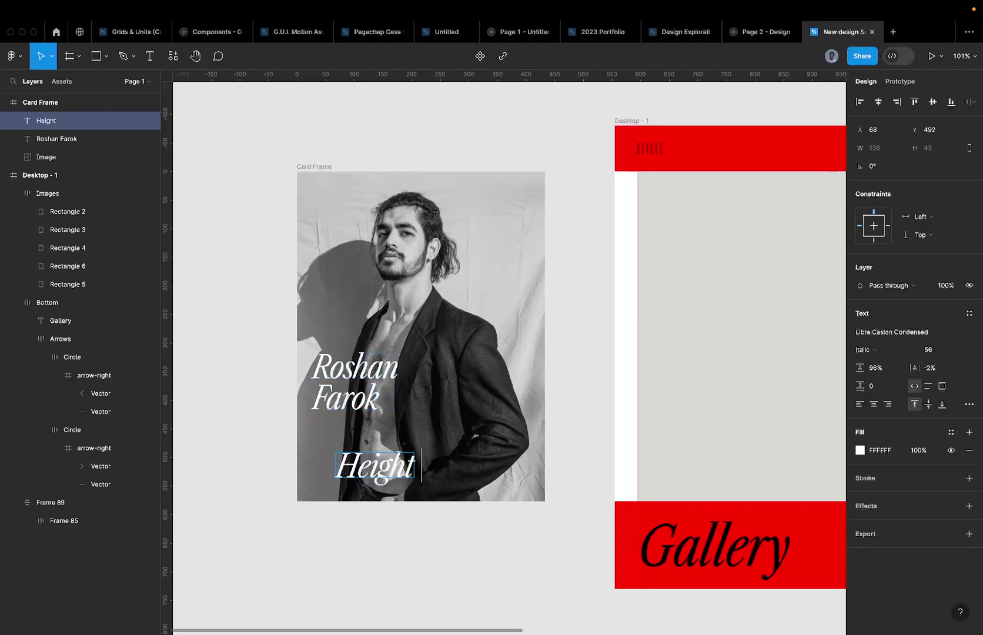
{"action": "type", "text": ": 6'5"}
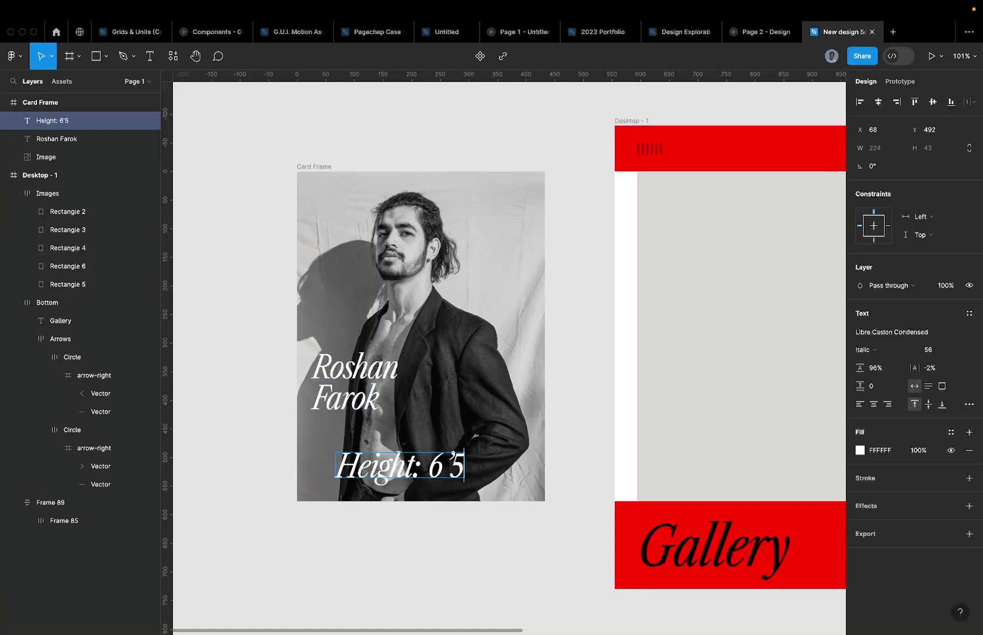
{"action": "key", "text": "Escape"}
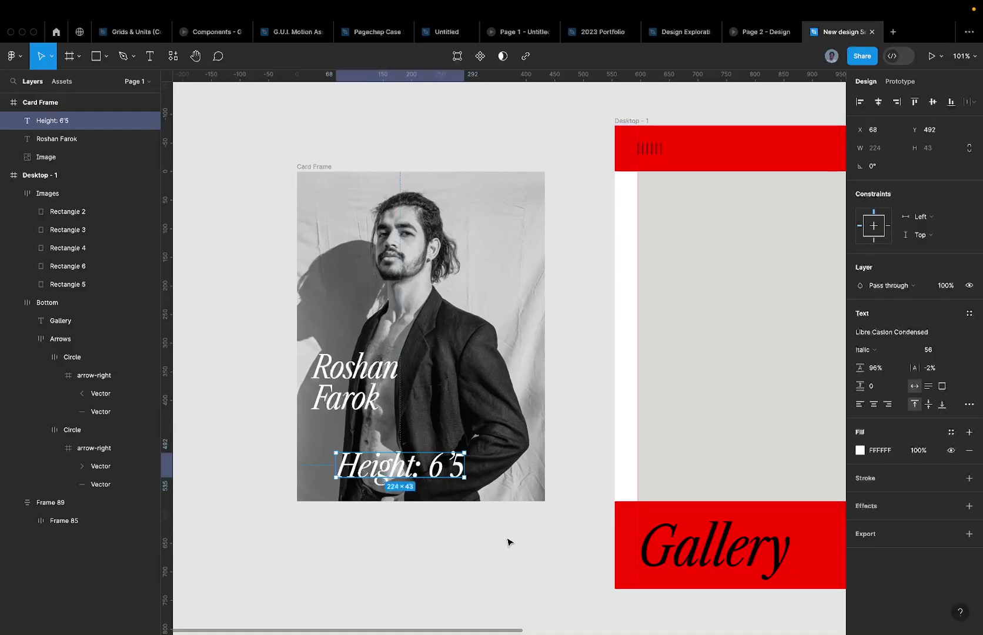
Search the font list for Inter for the height label
{"action": "scroll", "coordinate": [415, 511], "scroll_direction": "up", "scroll_amount": 3}
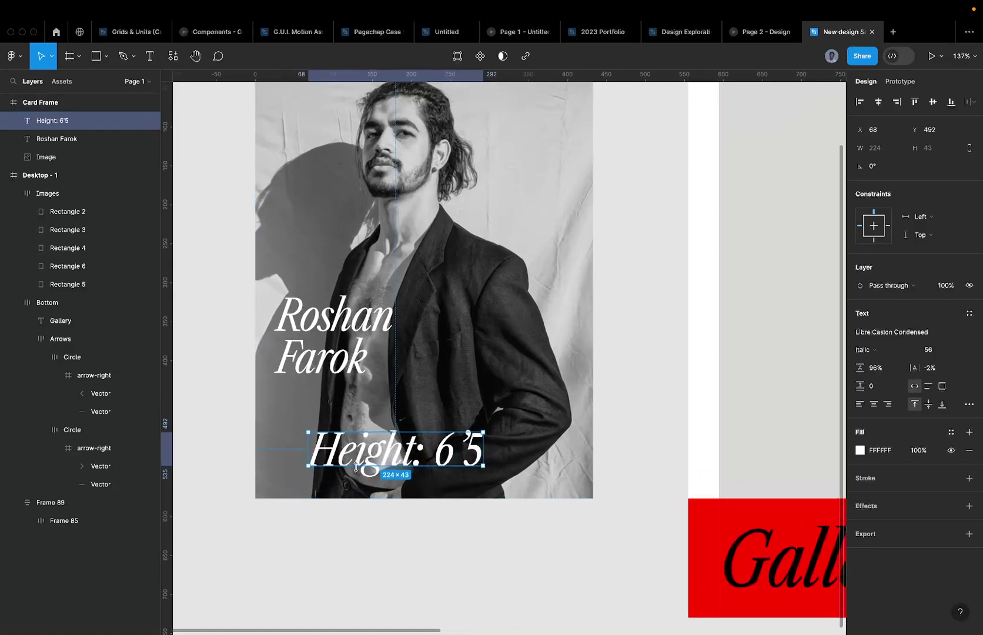
{"action": "left_click", "coordinate": [886, 333]}
{"action": "type", "text": "int"}
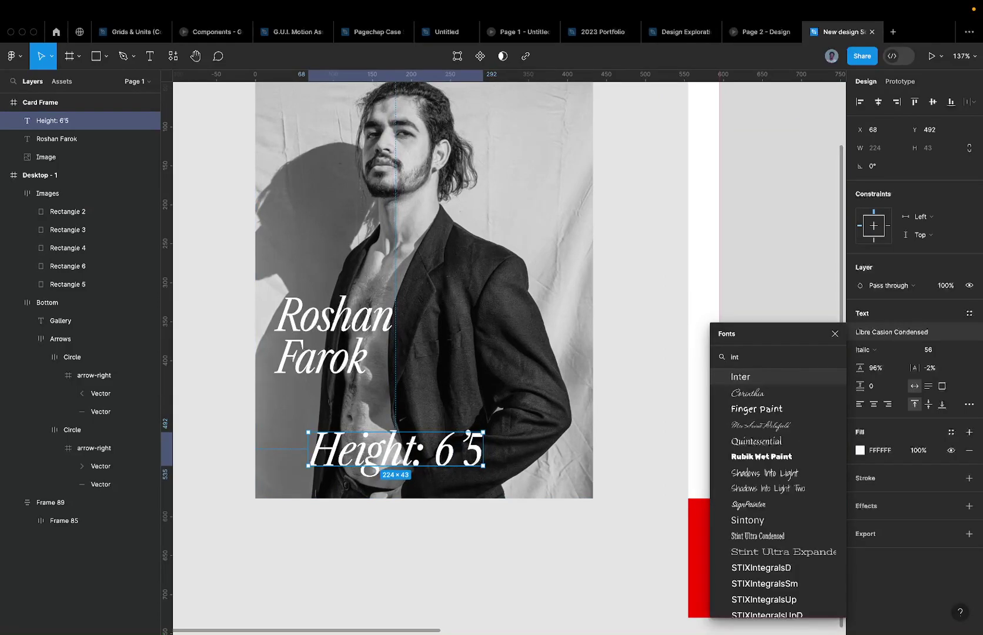
{"action": "type", "text": "er"}
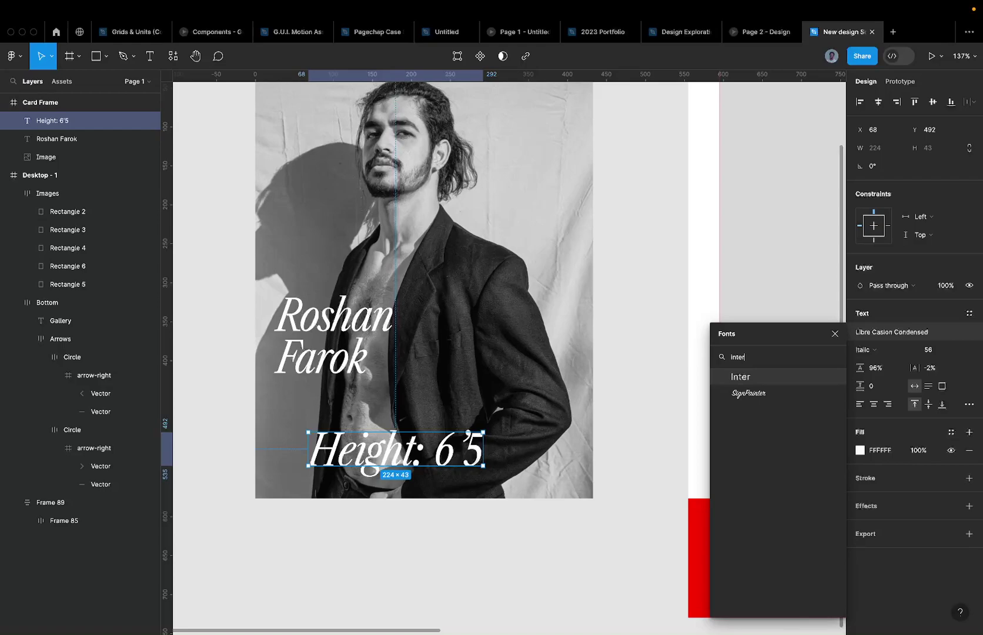
Apply Inter to the height label and set its weight to Light
{"action": "left_click", "coordinate": [766, 381]}
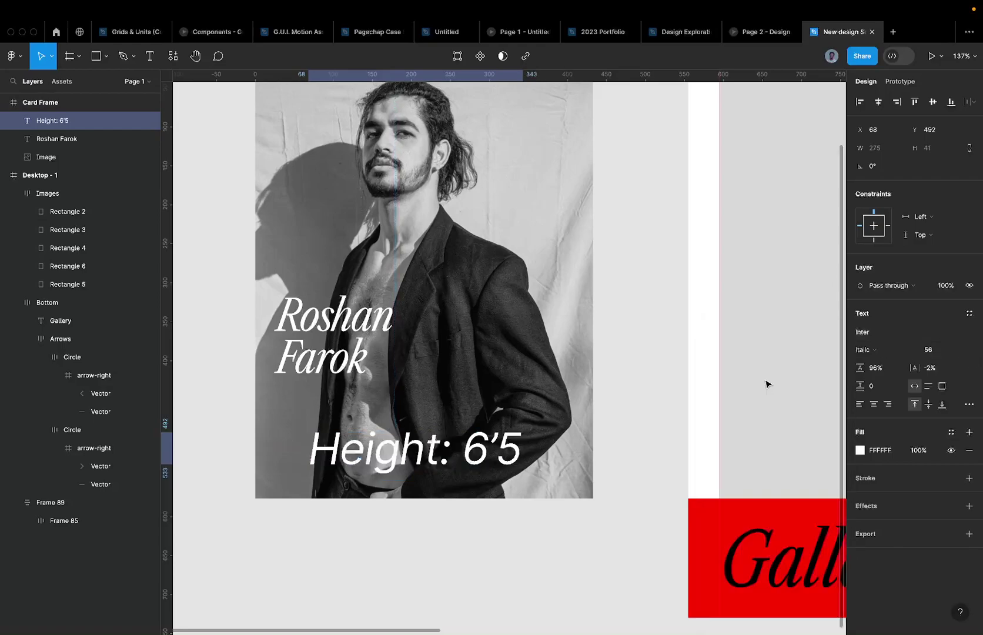
{"action": "left_click", "coordinate": [894, 352]}
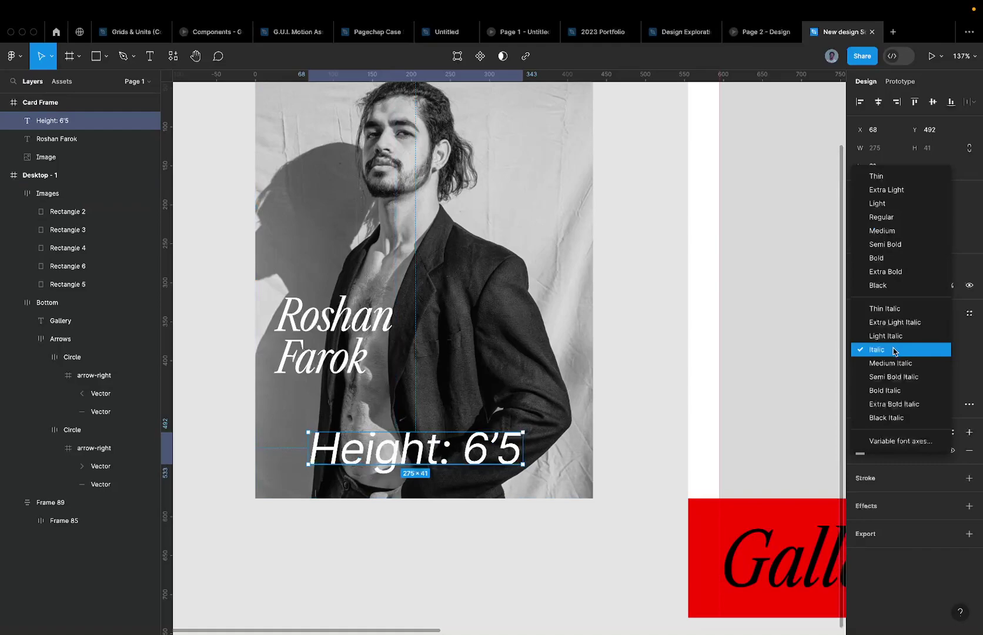
{"action": "left_click", "coordinate": [892, 222]}
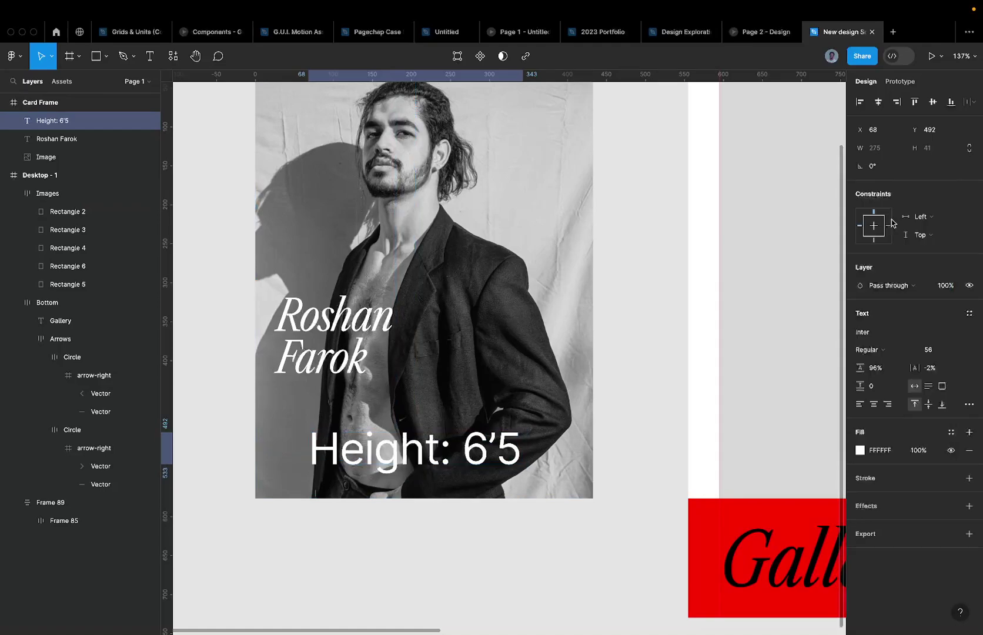
{"action": "left_click", "coordinate": [876, 351]}
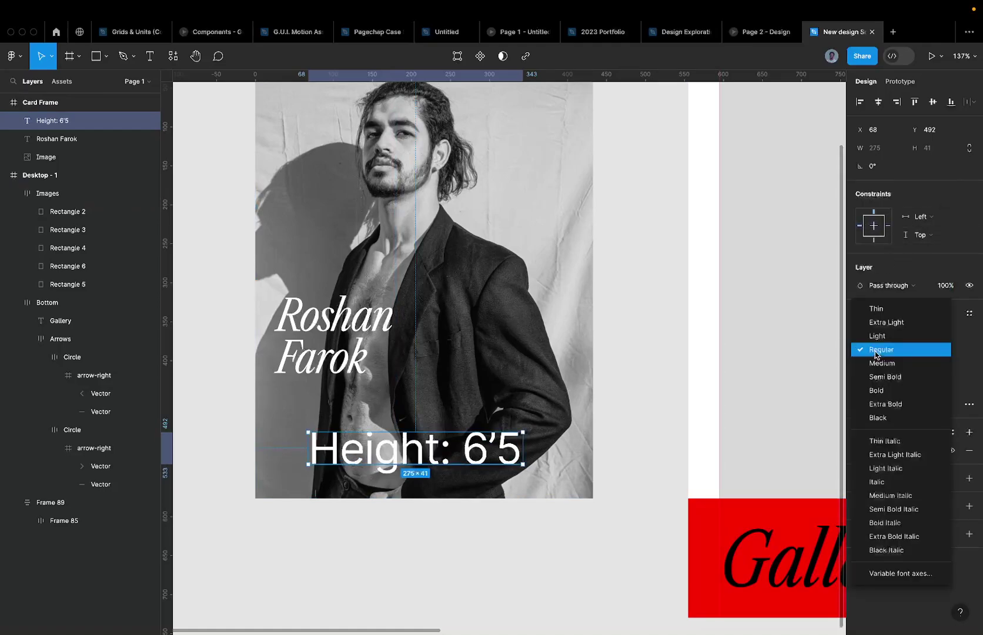
{"action": "left_click", "coordinate": [885, 346]}
{"action": "left_click", "coordinate": [880, 350]}
{"action": "left_click", "coordinate": [878, 337]}
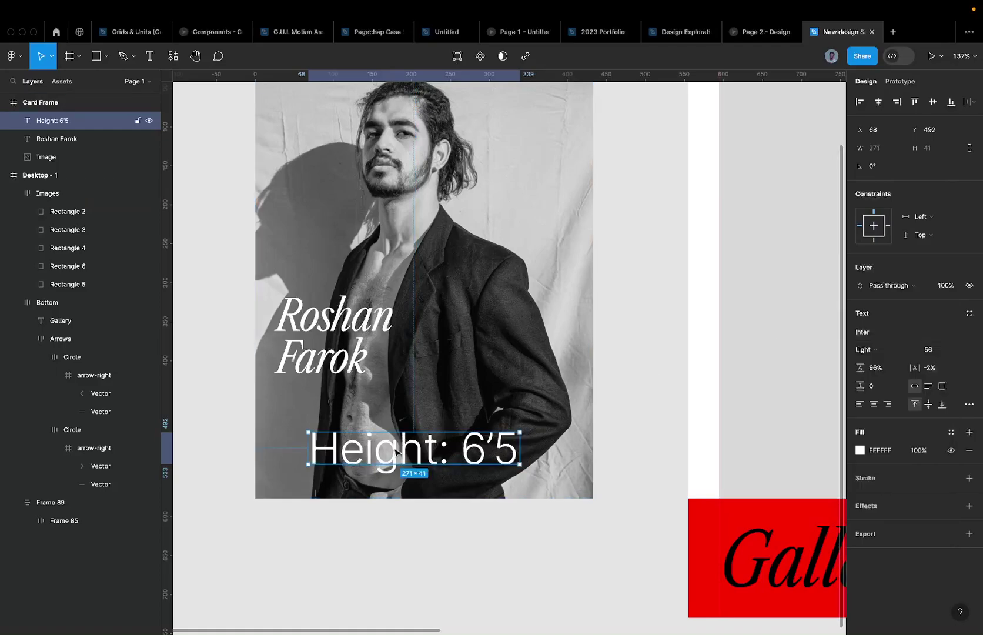
Set the height label to size 18, Regular weight, and nudge it just below the name
{"action": "left_click", "coordinate": [932, 351]}
{"action": "type", "text": "18"}
{"action": "key", "text": "Return"}
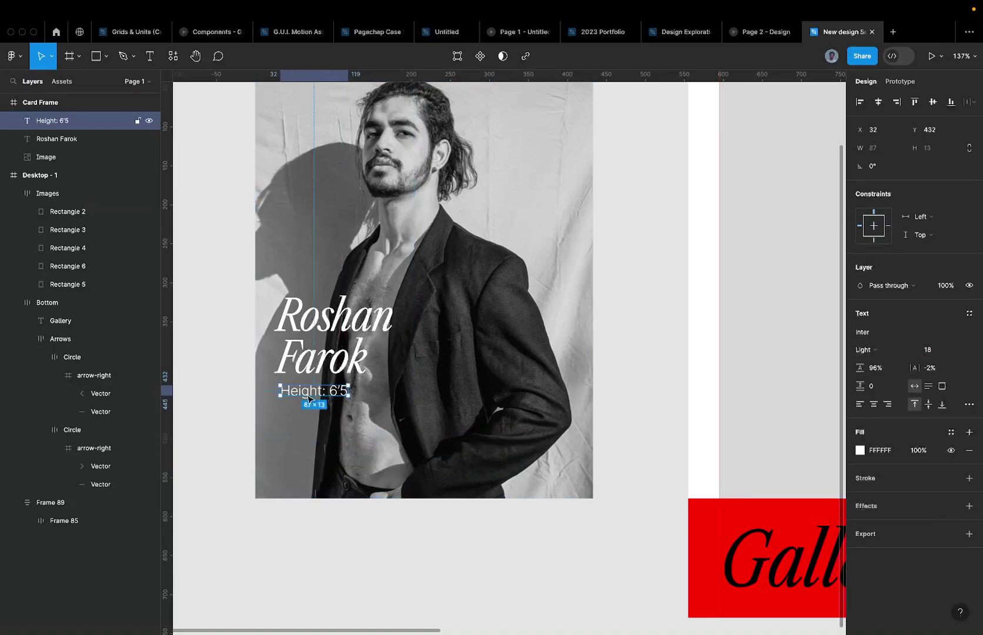
{"action": "left_click", "coordinate": [894, 353]}
{"action": "left_click", "coordinate": [888, 363]}
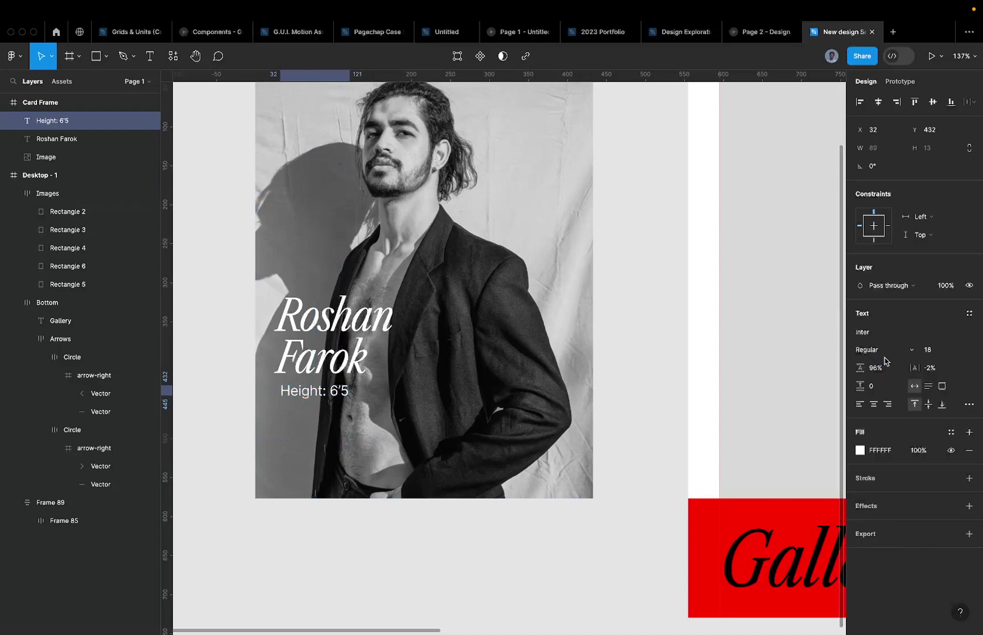
{"action": "scroll", "coordinate": [305, 388], "scroll_direction": "up", "scroll_amount": 5}
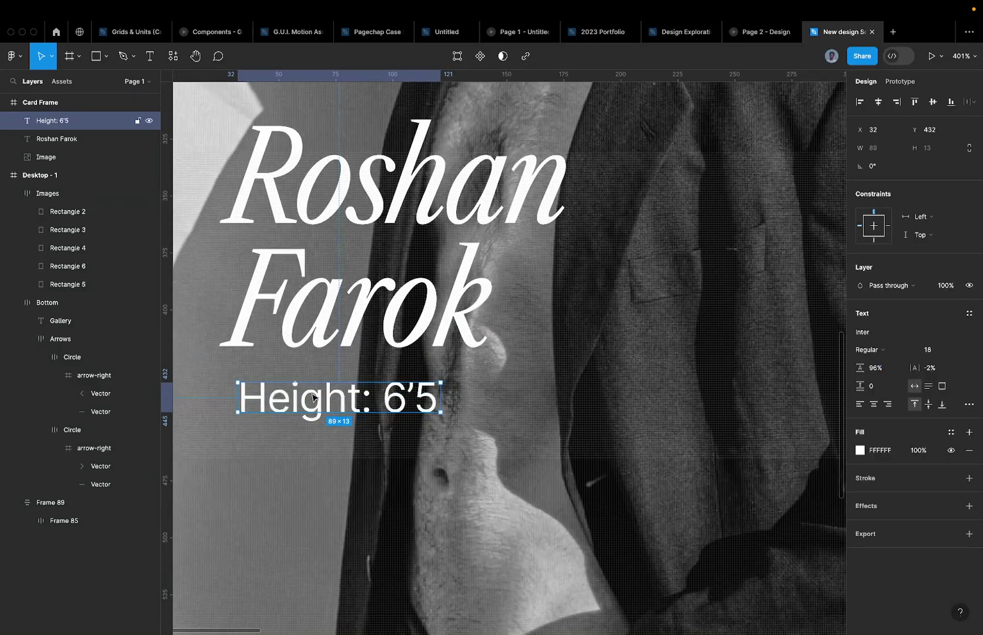
{"action": "scroll", "coordinate": [312, 399], "scroll_direction": "down", "scroll_amount": 5}
{"action": "left_click_drag", "start_coordinate": [312, 397], "coordinate": [314, 407]}
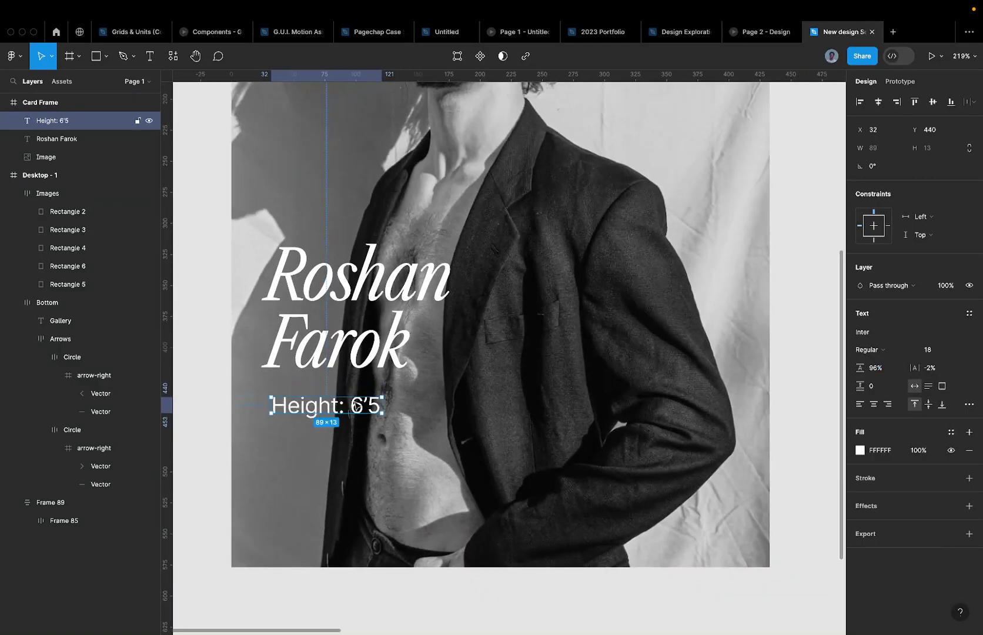
Change the height label back to Light weight, then switch to the Google Meet call
{"action": "scroll", "coordinate": [353, 405], "scroll_direction": "down", "scroll_amount": 4}
{"action": "key", "text": "Escape"}
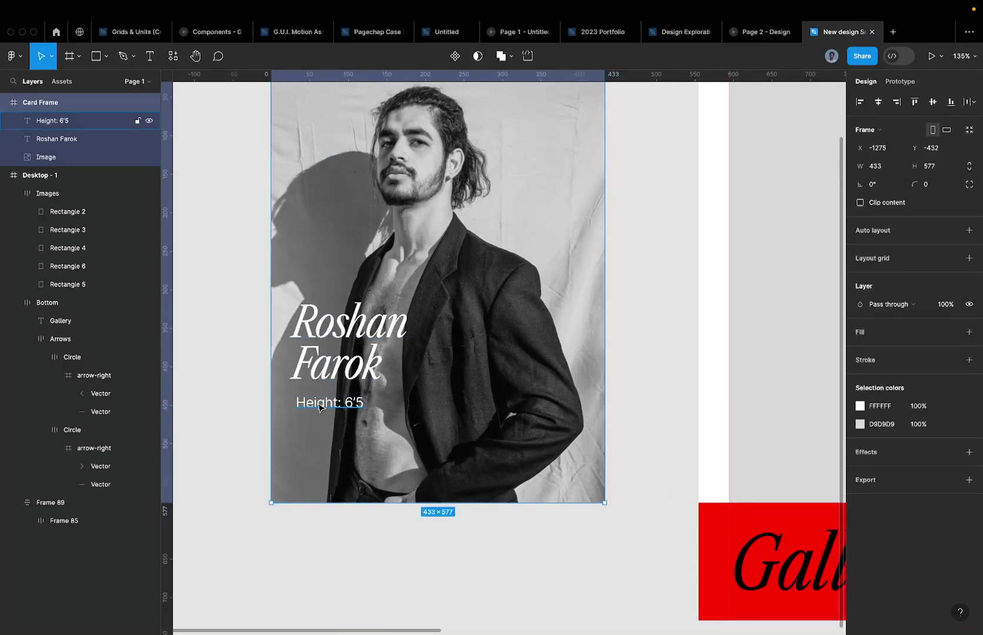
{"action": "left_click", "coordinate": [320, 406]}
{"action": "scroll", "coordinate": [332, 405], "scroll_direction": "up", "scroll_amount": 4}
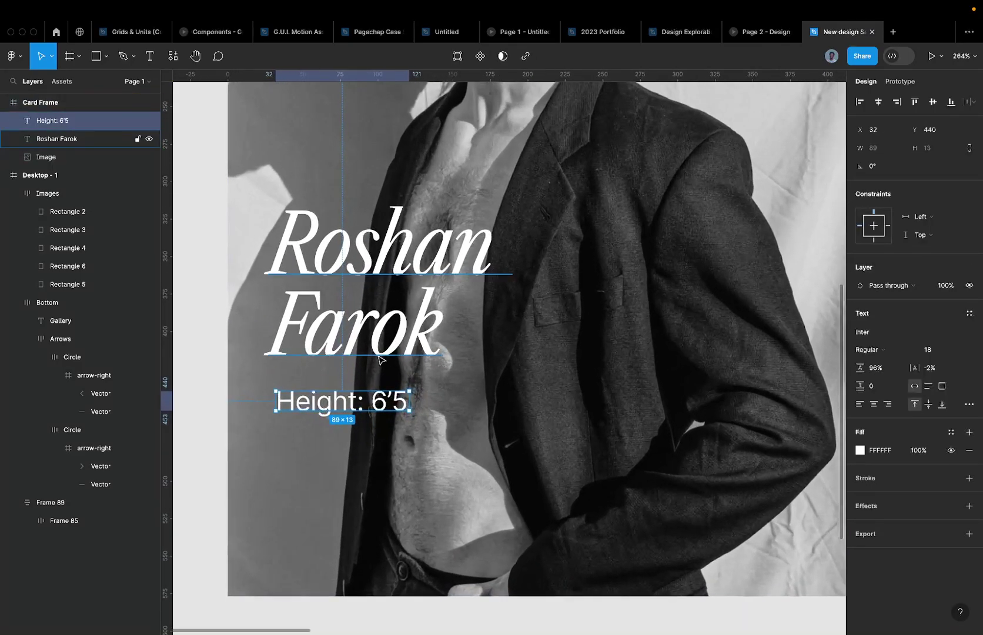
{"action": "scroll", "coordinate": [379, 359], "scroll_direction": "down", "scroll_amount": 2}
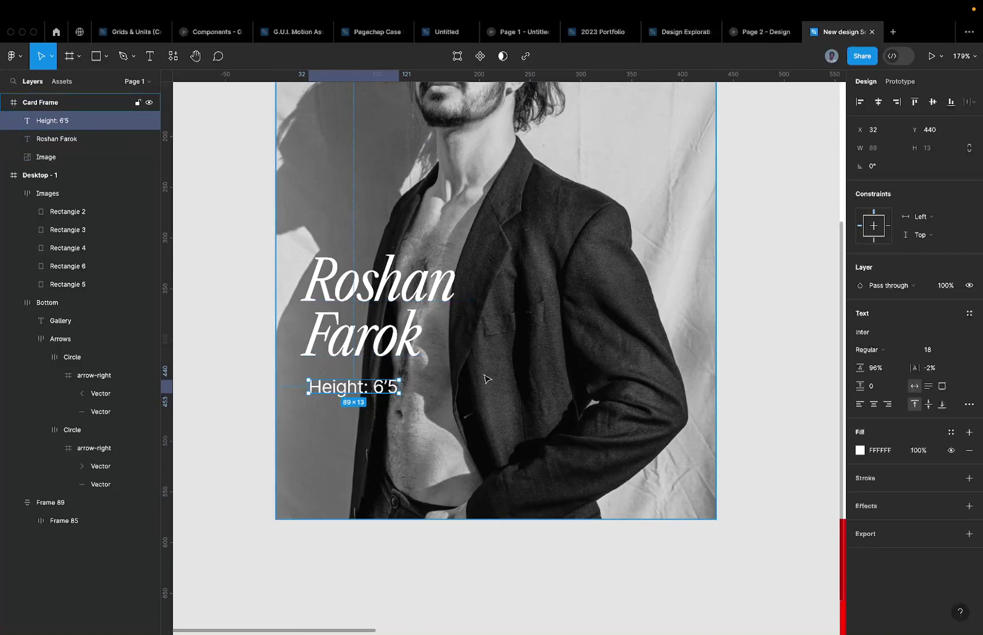
{"action": "left_click", "coordinate": [870, 349]}
{"action": "left_click", "coordinate": [885, 337]}
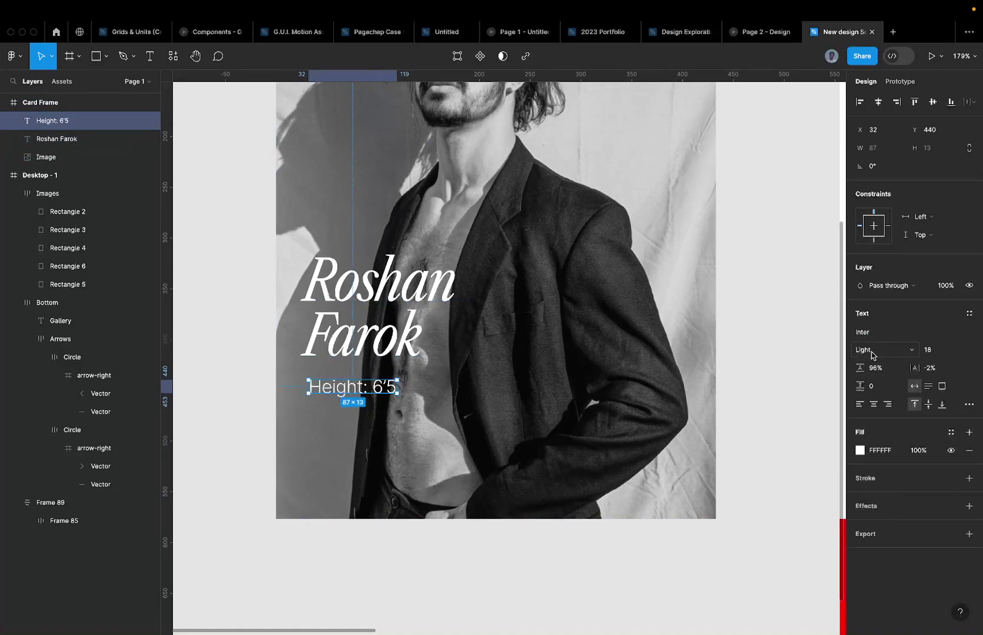
{"action": "scroll", "coordinate": [389, 328], "scroll_direction": "up", "scroll_amount": 5}
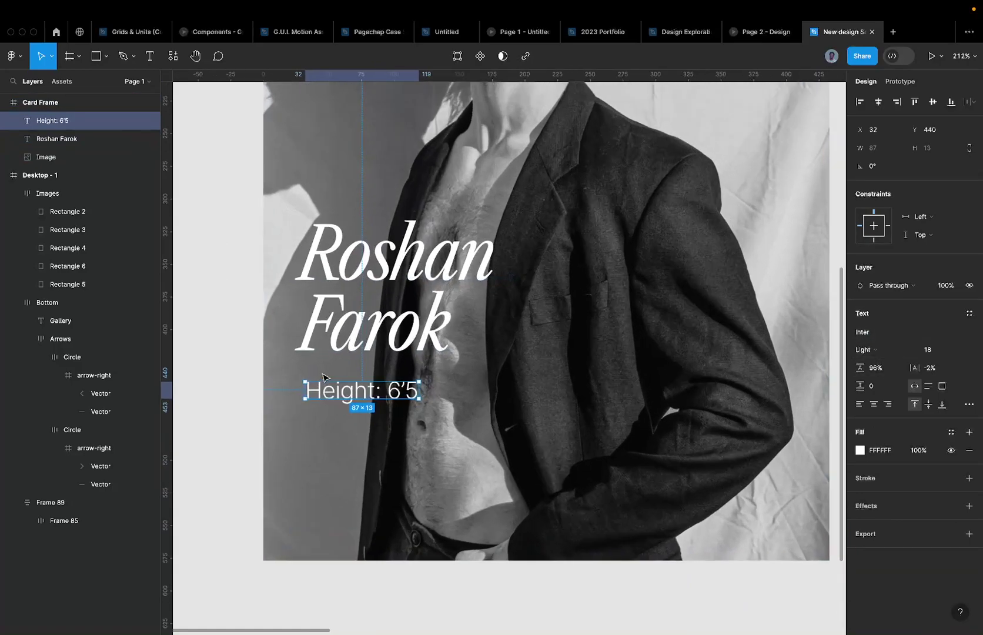
{"action": "left_click", "coordinate": [388, 328]}
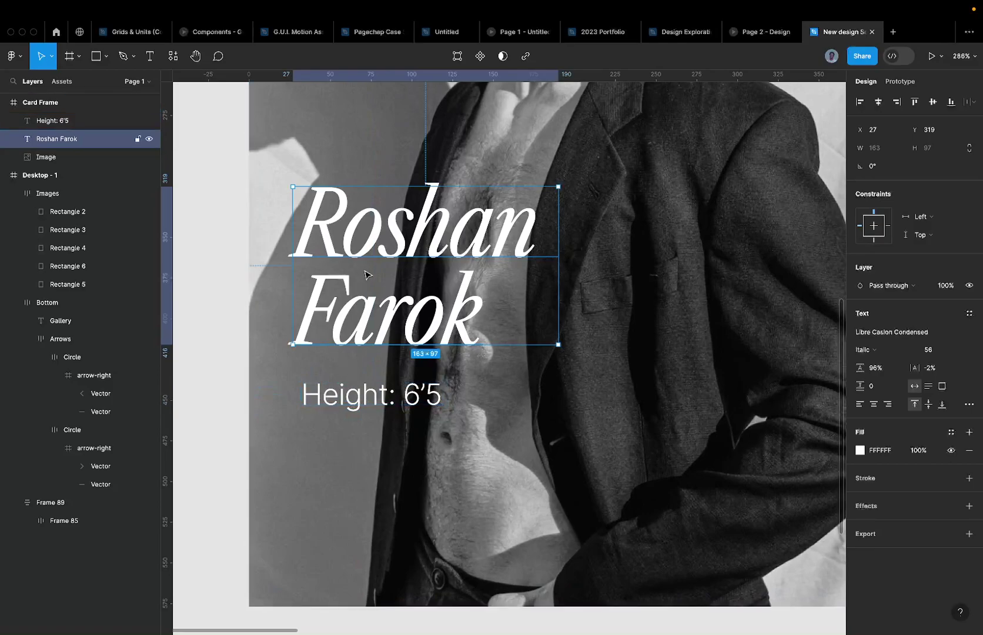
{"action": "left_click", "coordinate": [353, 403]}
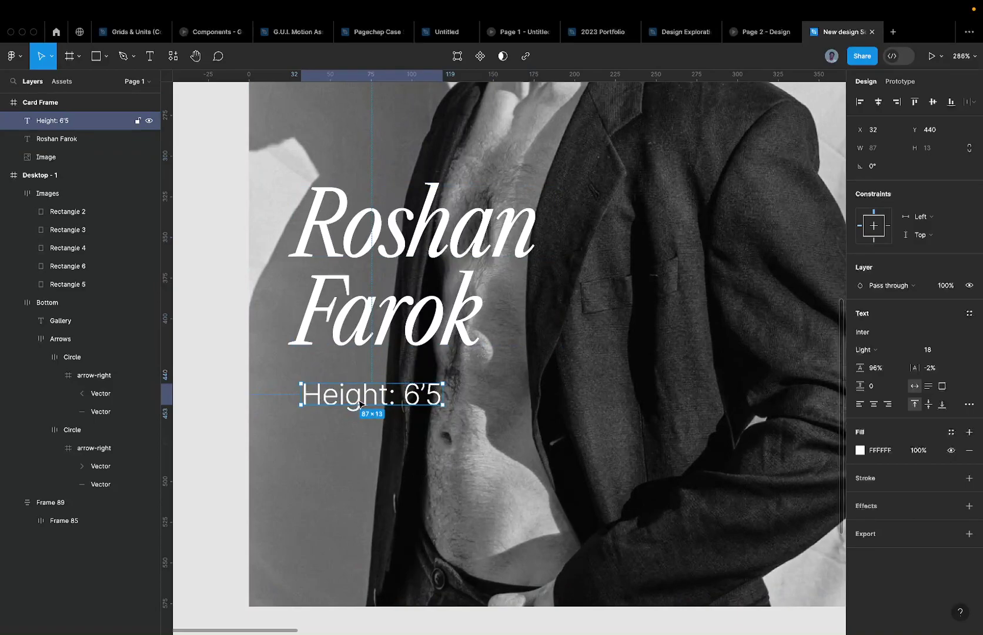
{"action": "key", "text": "ctrl+Left"}
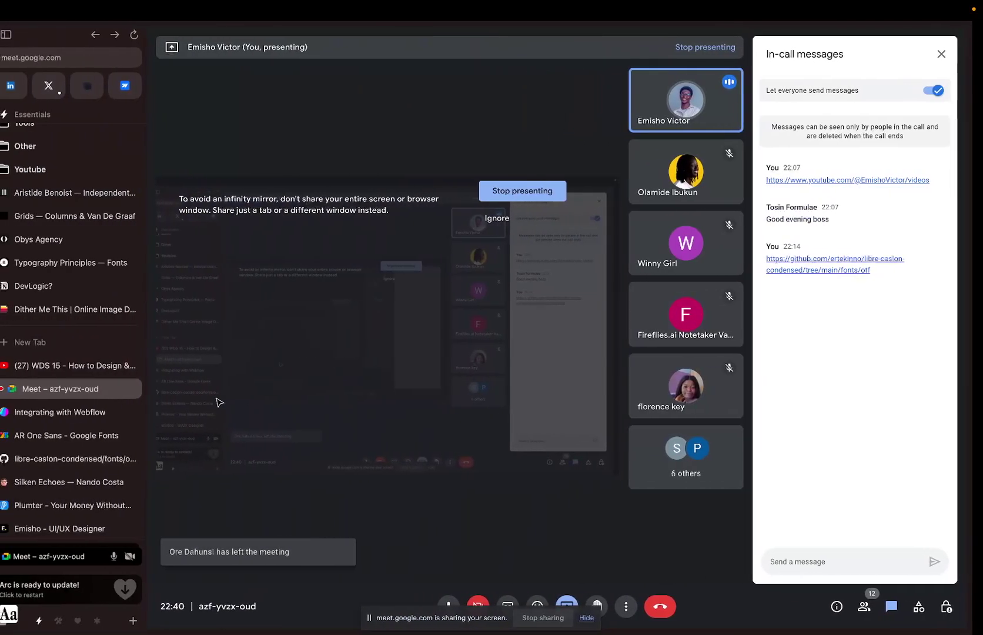
Search YouTube for 'typogr' and copy the share link of 'Typography Tutorial - 10 rules to help you rule type'
{"action": "left_click", "coordinate": [61, 366]}
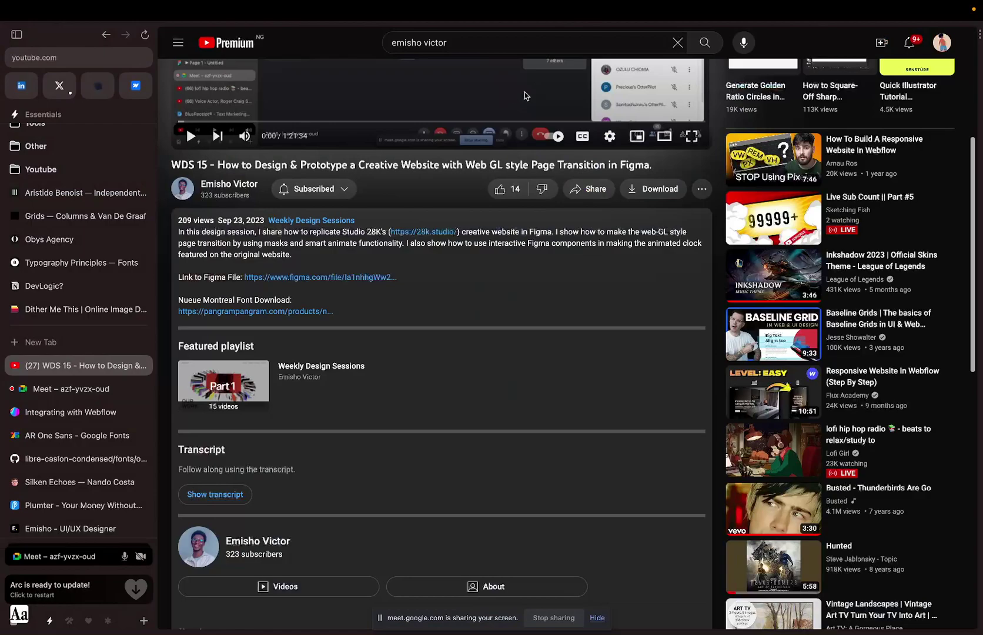
{"action": "left_click", "coordinate": [511, 45]}
{"action": "key", "text": "super+a"}
{"action": "type", "text": "typogr"}
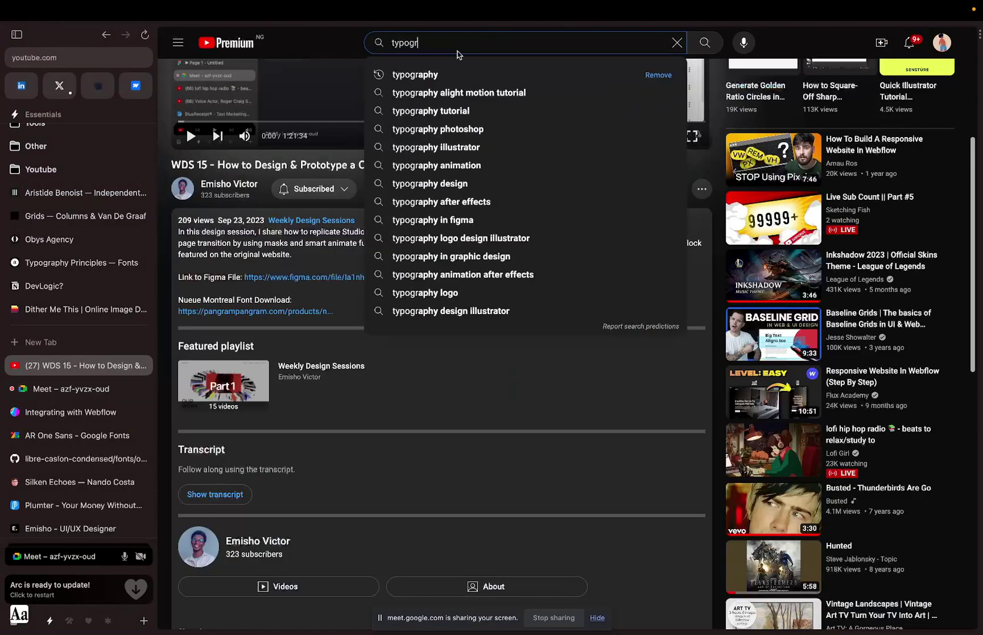
{"action": "left_click", "coordinate": [453, 74]}
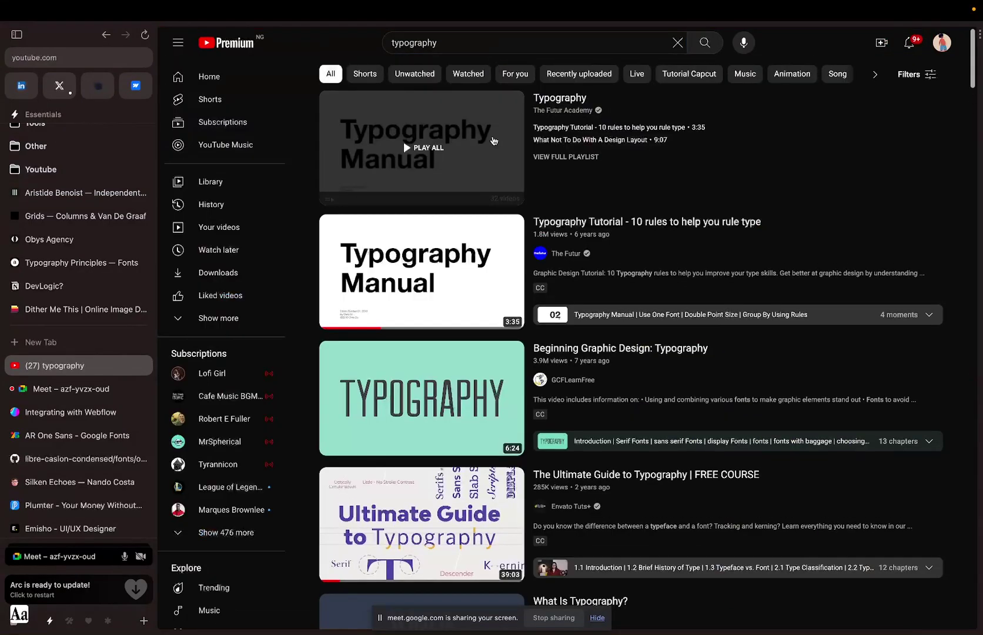
{"action": "left_click", "coordinate": [438, 249]}
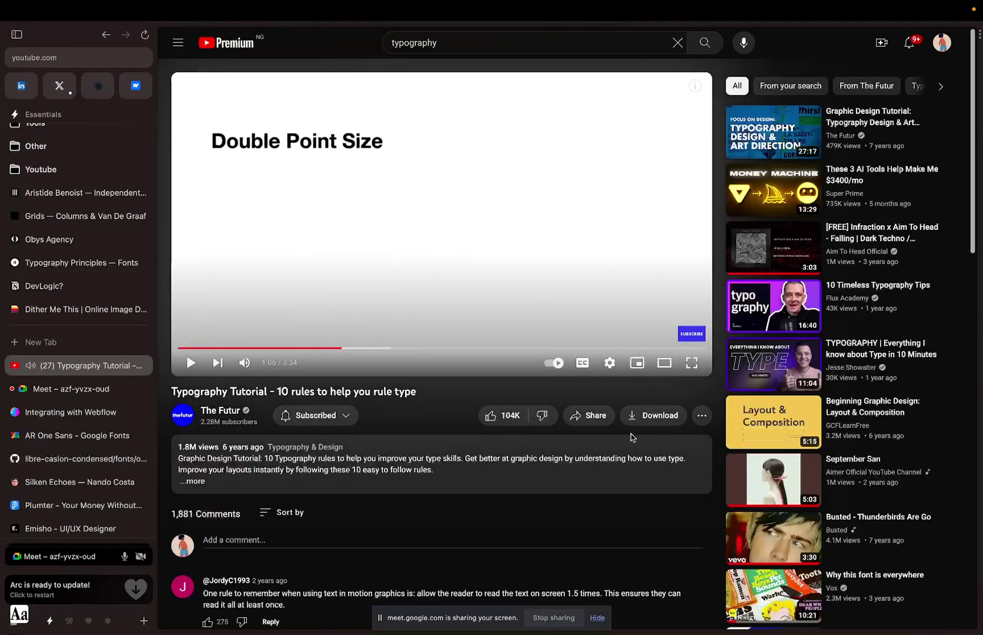
{"action": "left_click", "coordinate": [590, 416]}
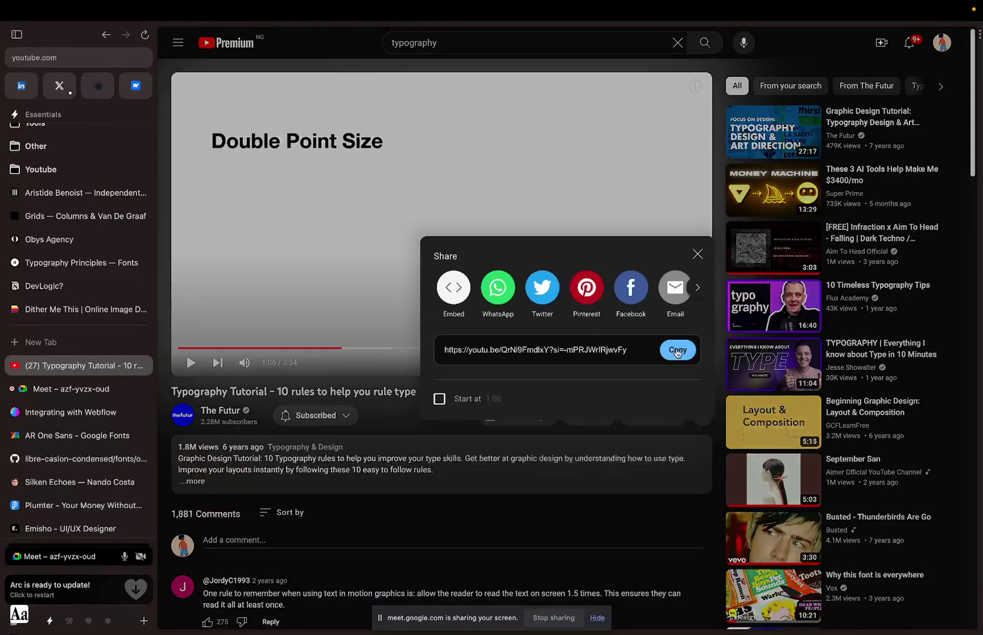
{"action": "left_click", "coordinate": [677, 349]}
{"action": "left_click", "coordinate": [92, 393]}
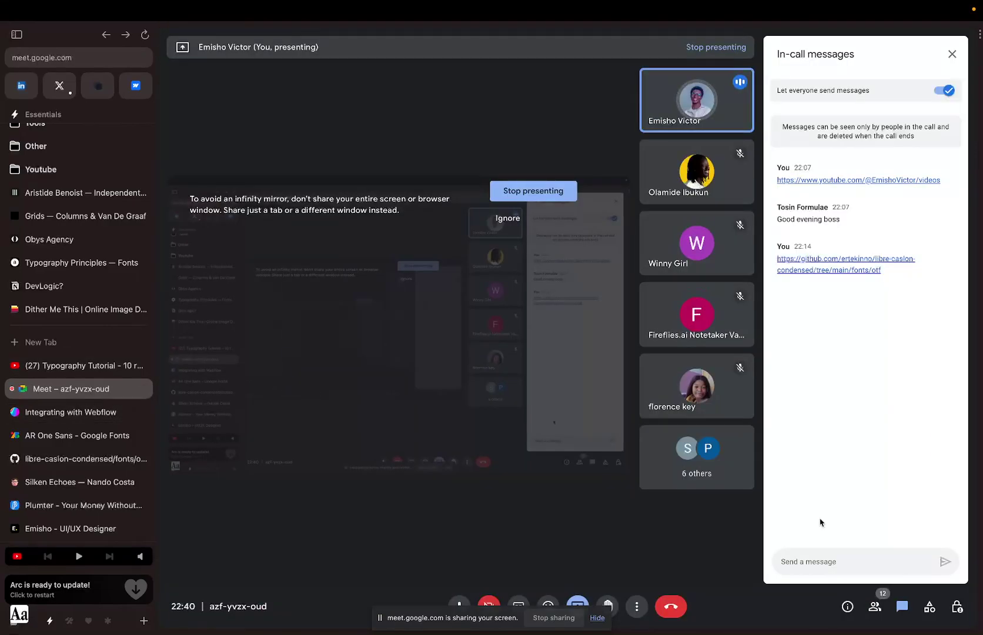
Send the copied typography video link in the Meet chat and return to Figma
{"action": "key", "text": "super+v"}
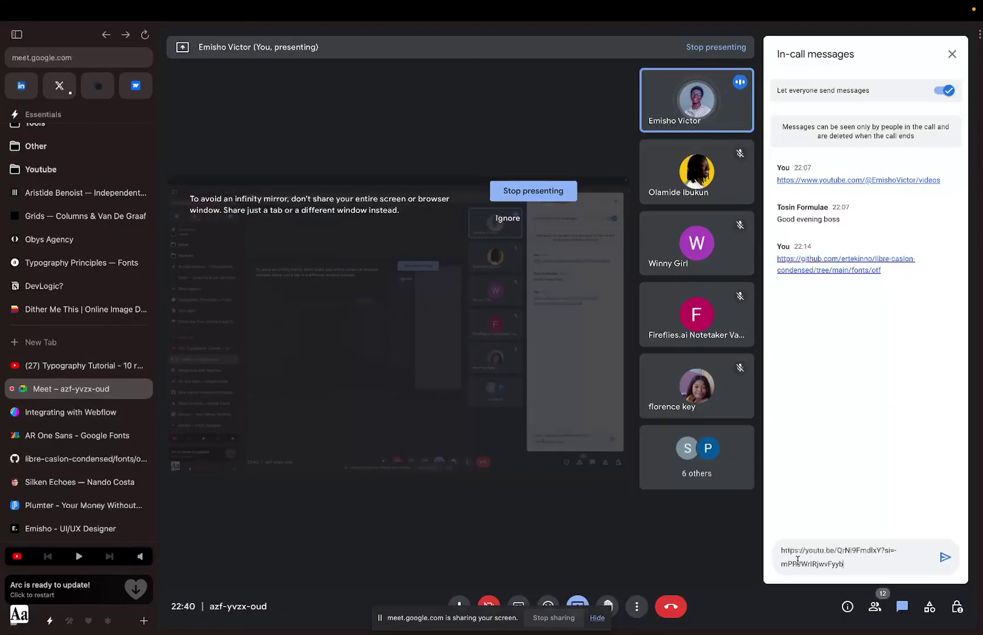
{"action": "key", "text": "Return"}
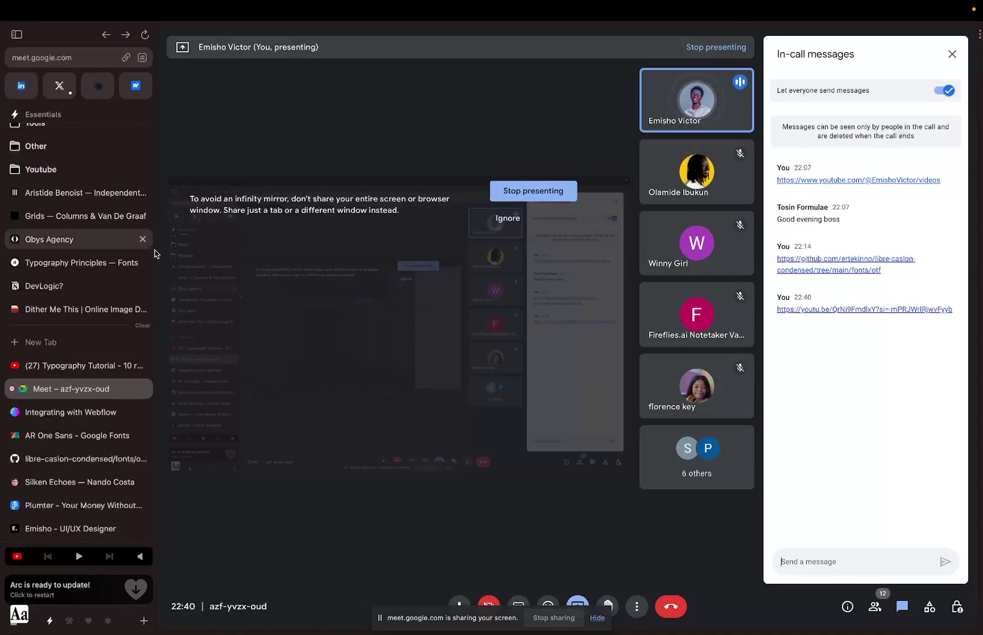
{"action": "left_click", "coordinate": [80, 365]}
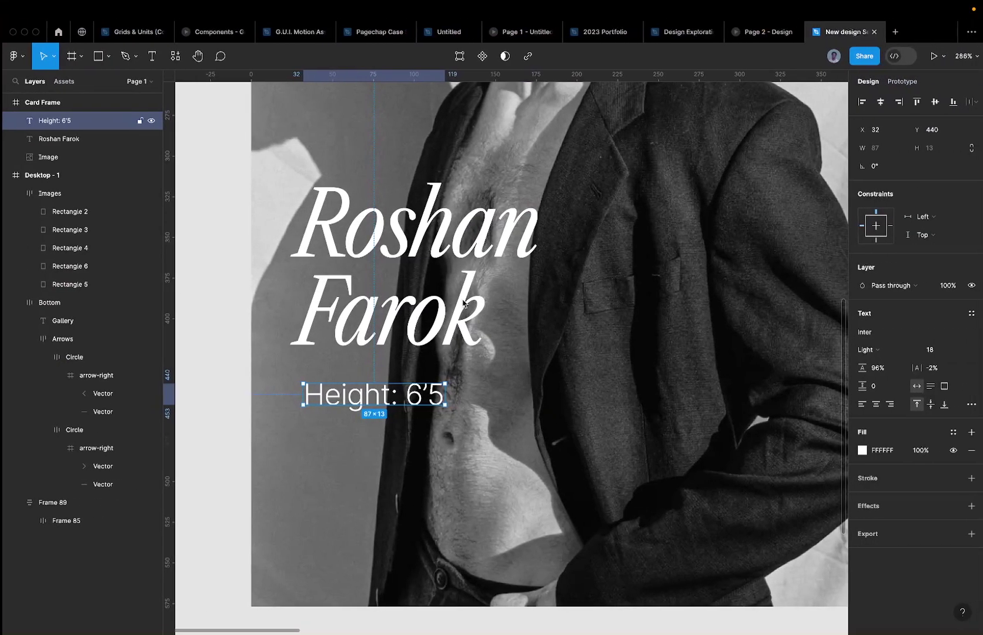
{"action": "left_click", "coordinate": [464, 302]}
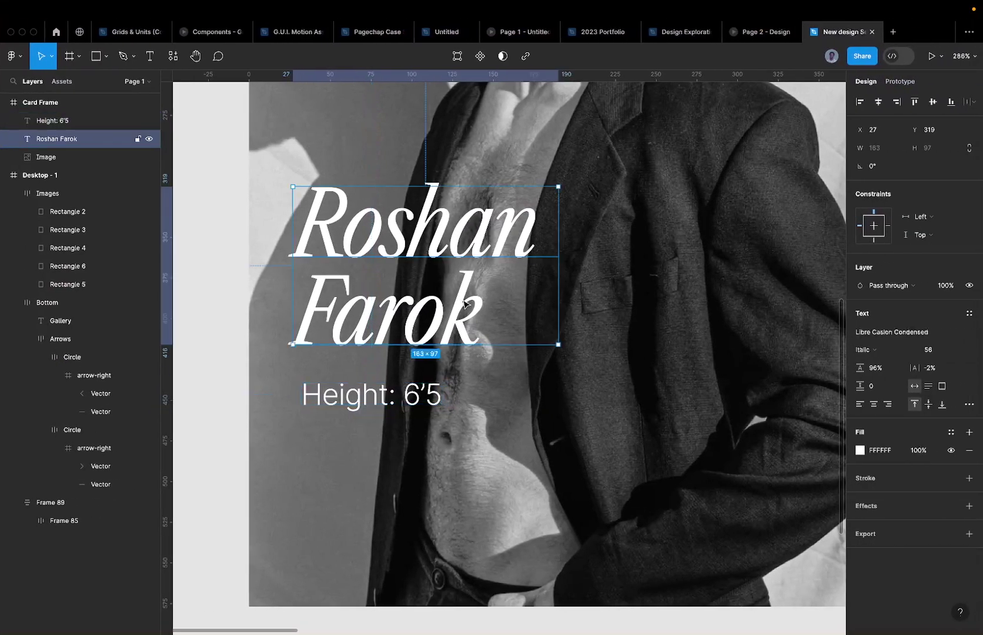
Duplicate the Height label just below itself and change 'Height' to 'Weight'
{"action": "left_click", "coordinate": [364, 399]}
{"action": "mouse_move", "coordinate": [364, 399]}
{"action": "left_mouse_down"}
{"action": "mouse_move", "coordinate": [367, 441]}
{"action": "mouse_move", "coordinate": [366, 417]}
{"action": "left_mouse_up"}
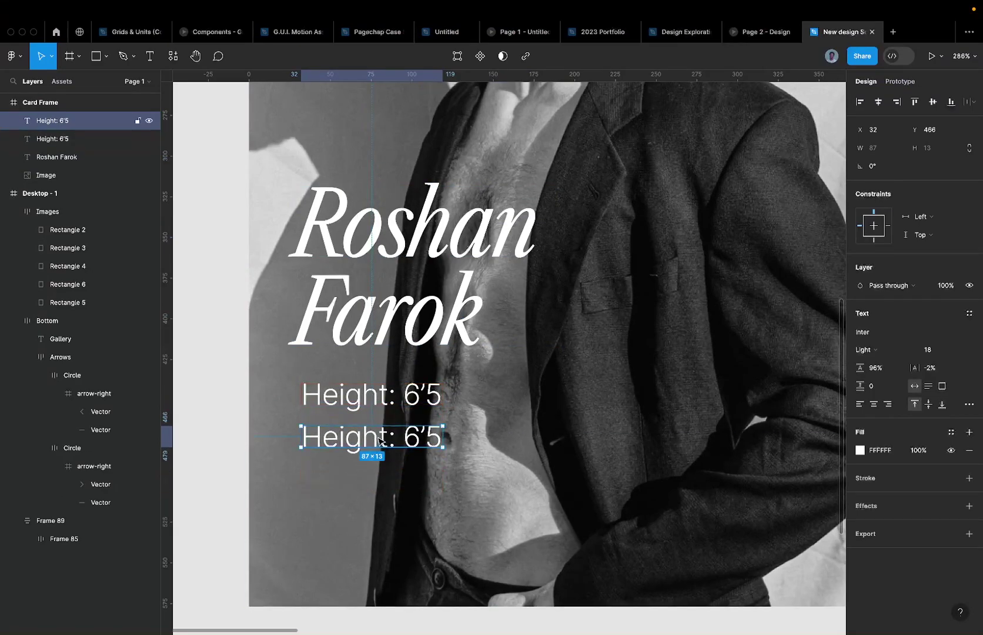
{"action": "key", "text": "Return"}
{"action": "key", "text": "shift+Left"}
{"action": "key", "text": "shift+Left"}
{"action": "key", "text": "shift+Left"}
{"action": "key", "text": "shift+Left"}
{"action": "key", "text": "shift+Left"}
{"action": "type", "text": "Weight"}
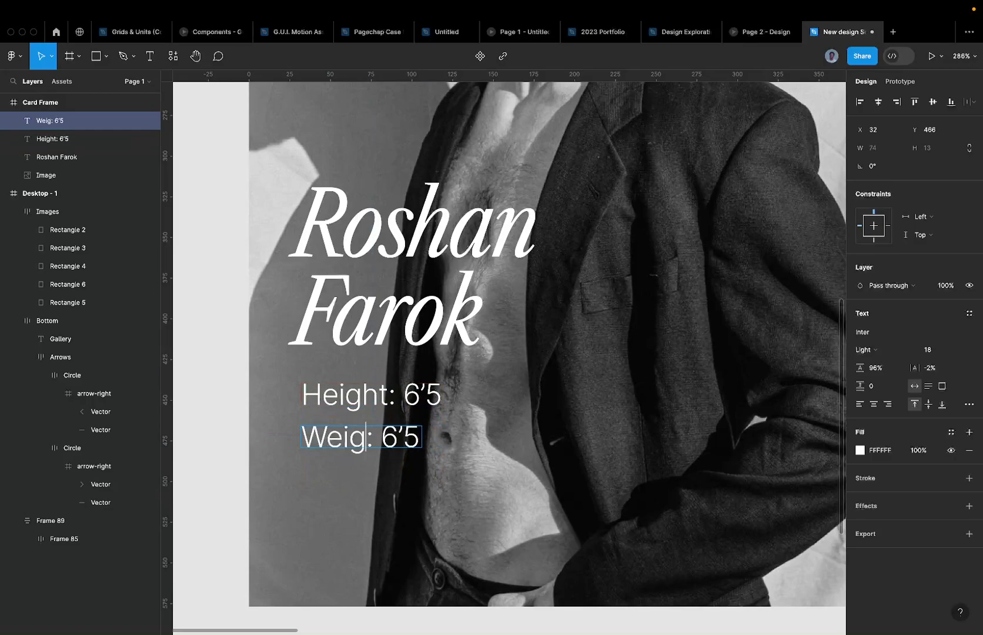
Replace the copied value with '76kg' so the label reads 'Weight: 76kg'
{"action": "double_click", "coordinate": [445, 434]}
{"action": "key", "text": "BackSpace"}
{"action": "key", "text": "BackSpace"}
{"action": "key", "text": "BackSpace"}
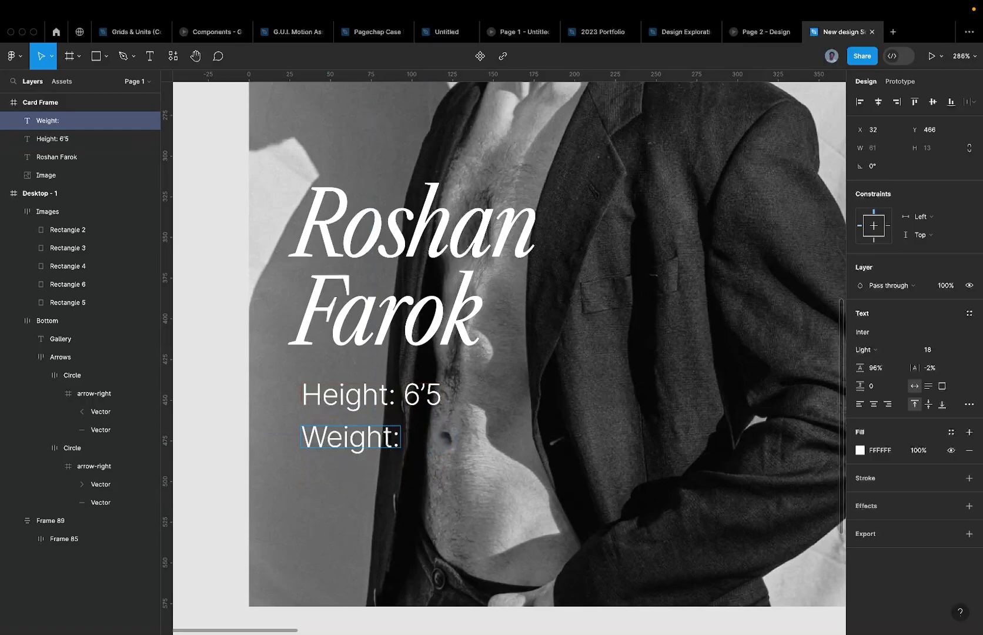
{"action": "type", "text": "76kg"}
{"action": "key", "text": "Escape"}
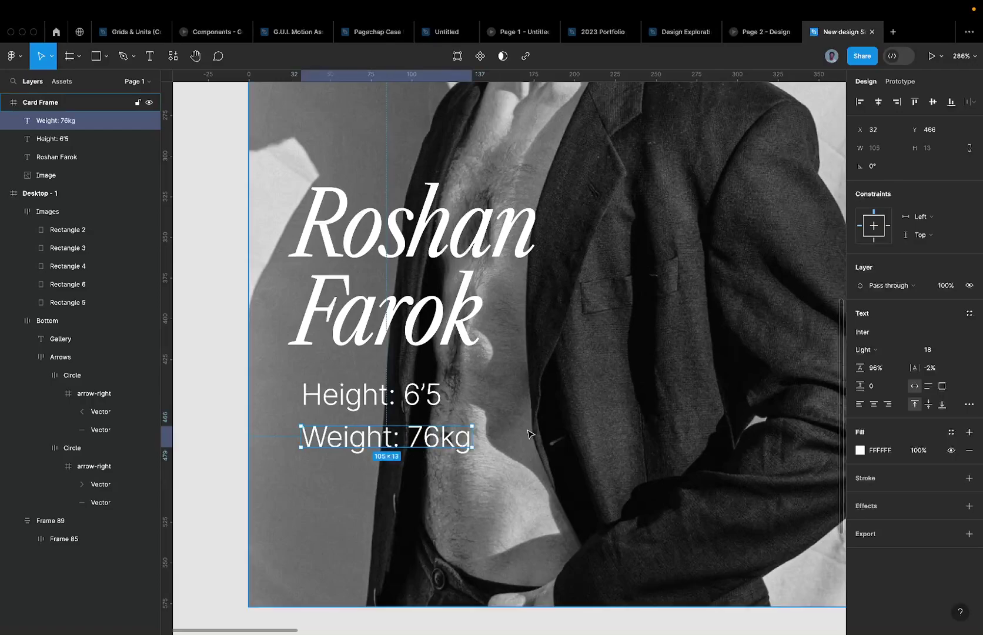
{"action": "scroll", "coordinate": [479, 435], "scroll_direction": "down", "scroll_amount": 3}
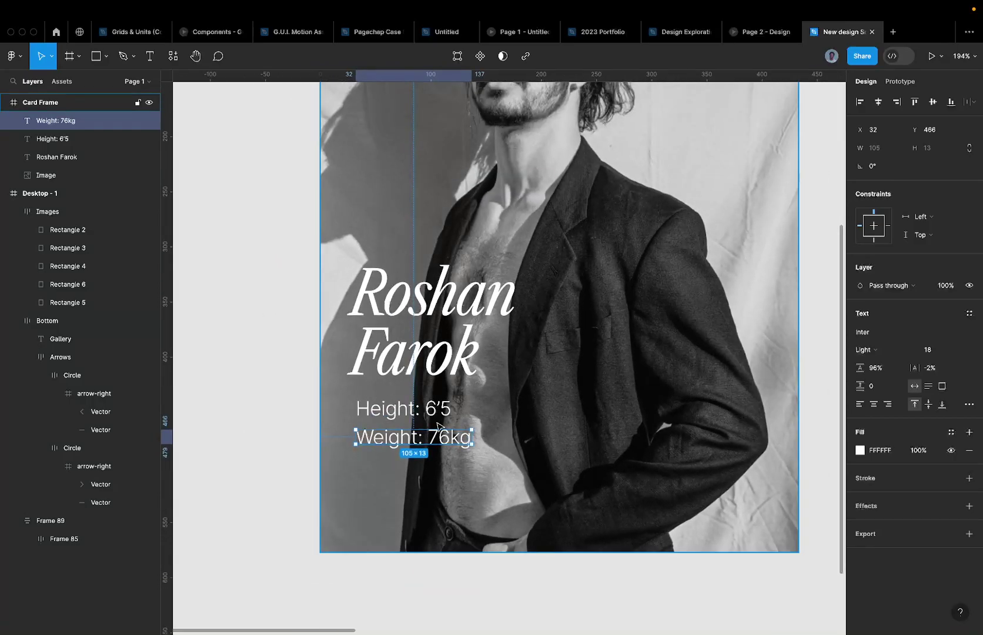
Wrap the Height and Weight labels in an auto-layout frame with a 16 px gap
{"action": "left_click", "coordinate": [432, 416], "text": "shift"}
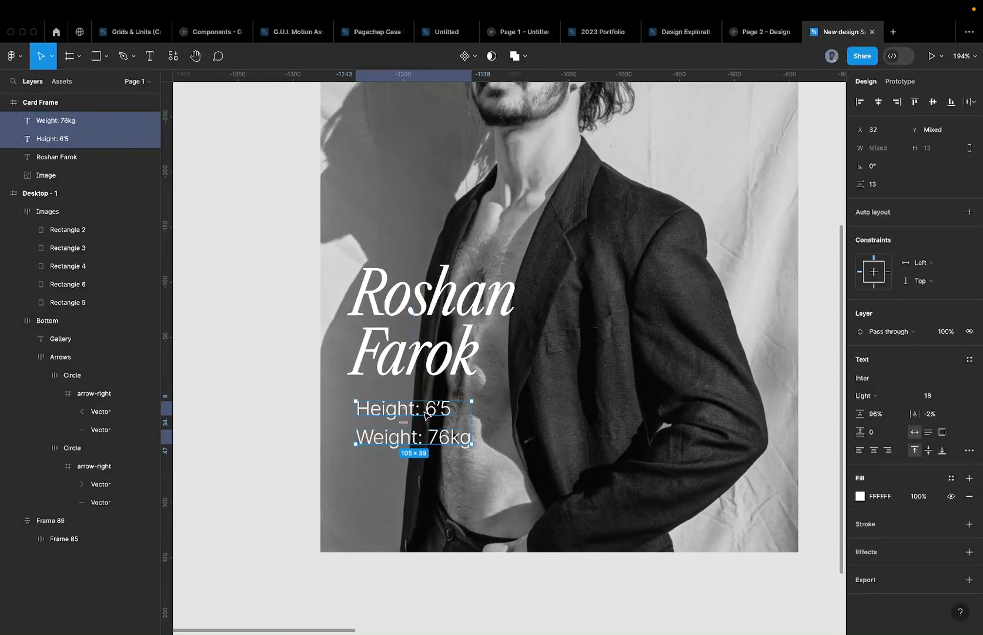
{"action": "left_click", "coordinate": [405, 414]}
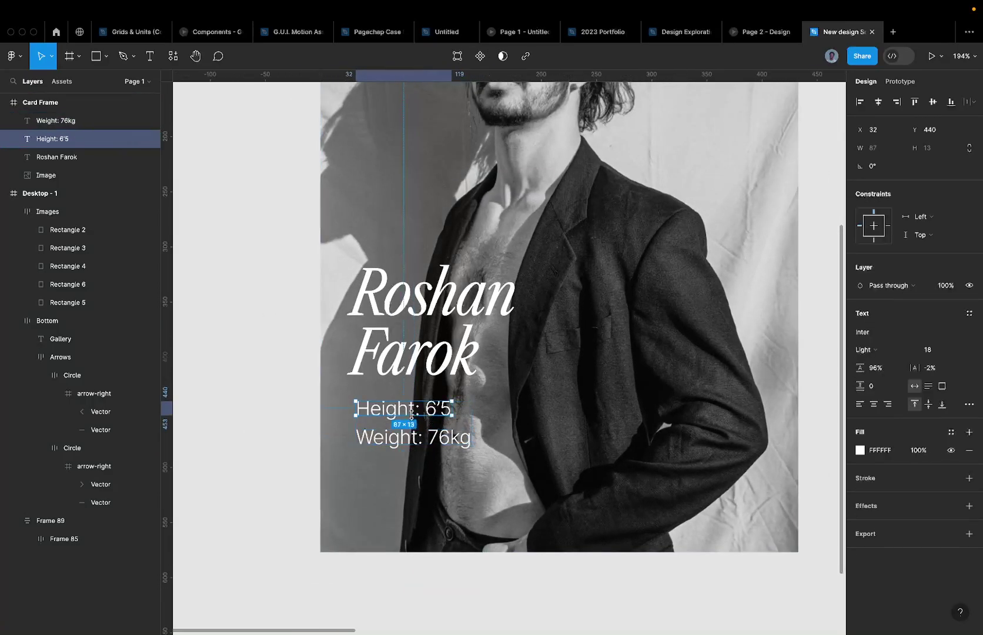
{"action": "left_click", "coordinate": [436, 437], "text": "shift"}
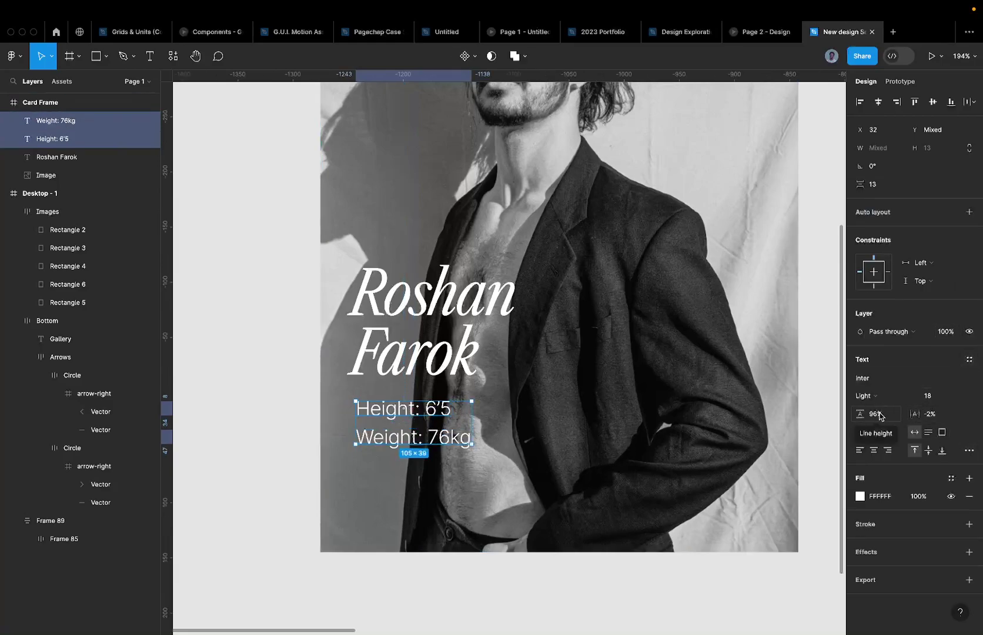
{"action": "scroll", "coordinate": [432, 414], "scroll_direction": "up", "scroll_amount": 5}
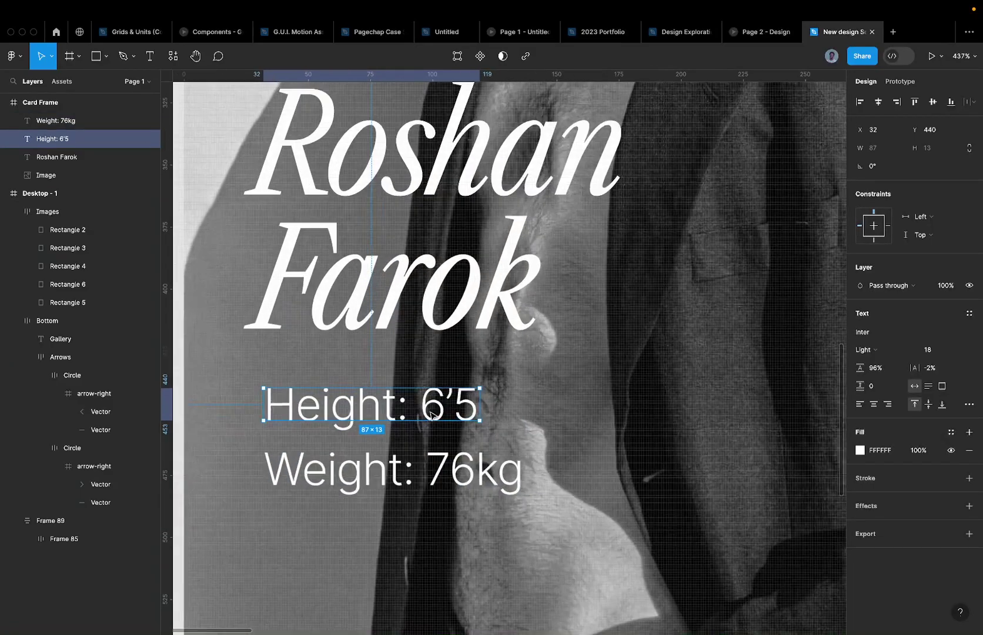
{"action": "scroll", "coordinate": [448, 466], "scroll_direction": "down", "scroll_amount": 5}
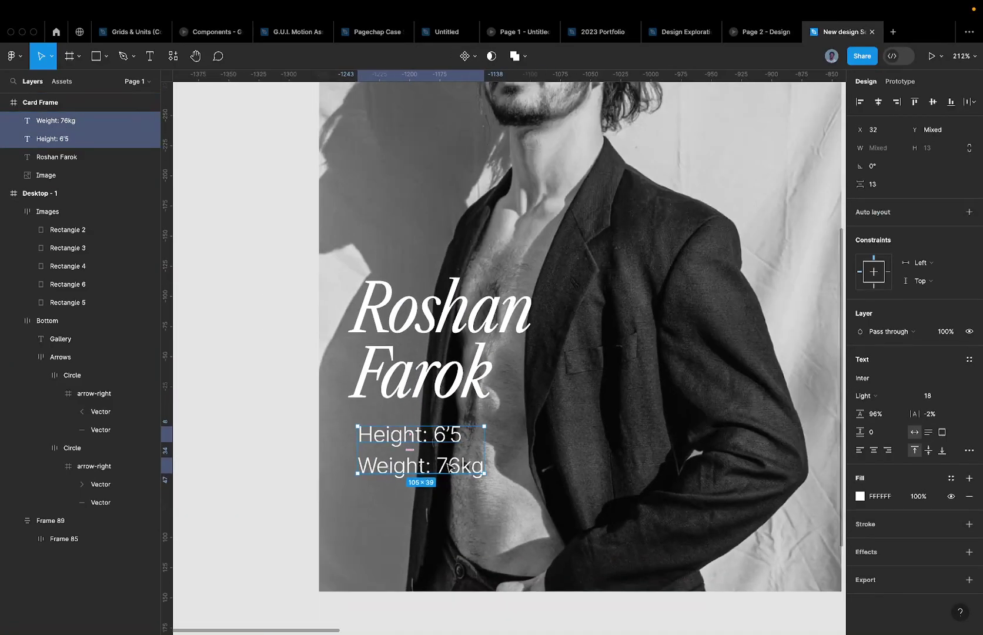
{"action": "key", "text": "shift+a"}
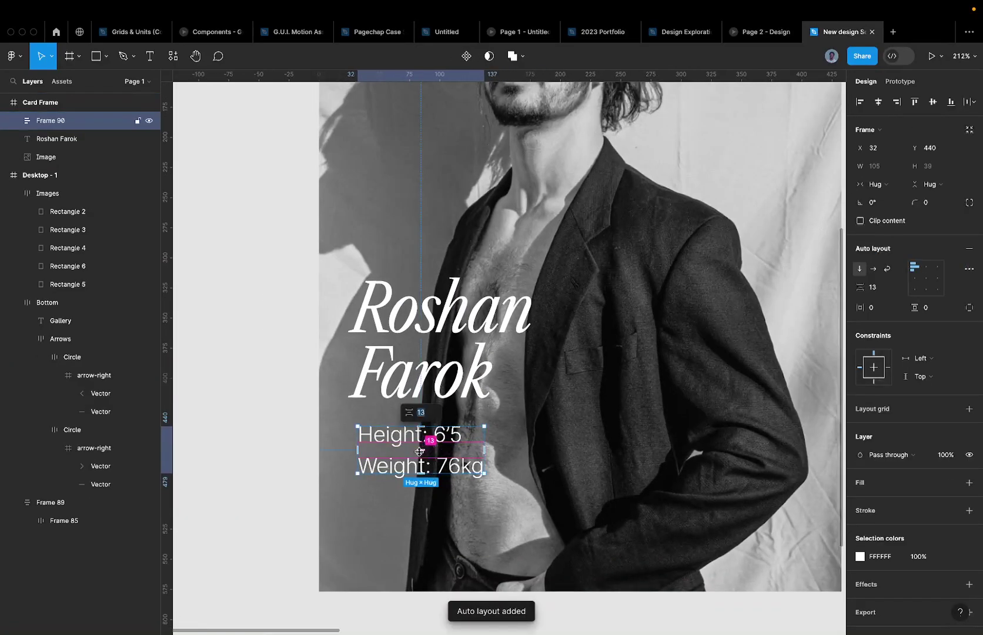
{"action": "type", "text": "16"}
{"action": "key", "text": "Return"}
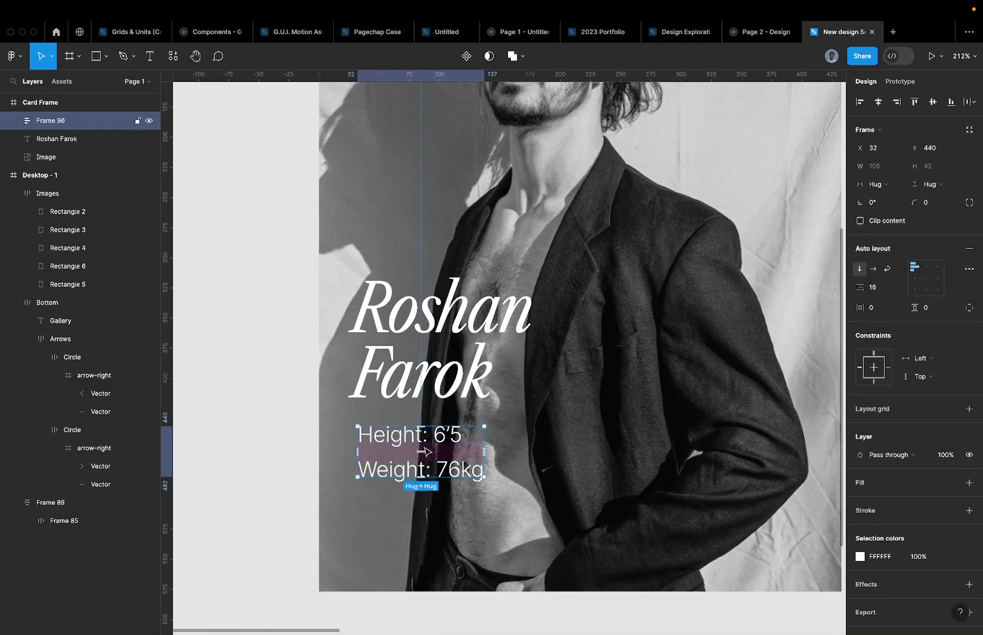
Fit the whole card in view and reselect the Height/Weight group
{"action": "scroll", "coordinate": [425, 452], "scroll_direction": "up", "scroll_amount": 3}
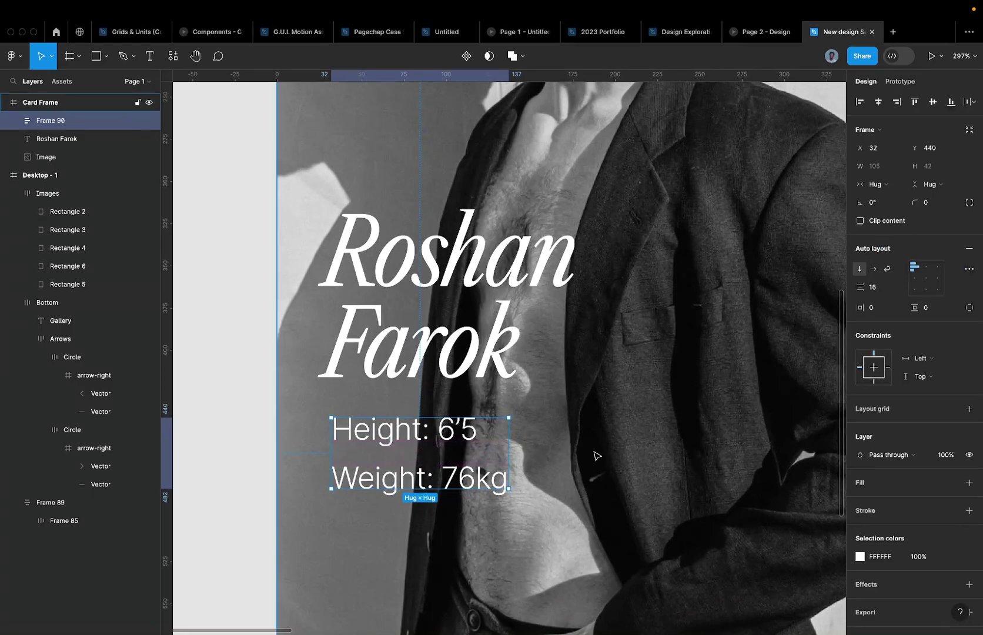
{"action": "key", "text": "shift+Return"}
{"action": "key", "text": "shift+2"}
{"action": "left_click", "coordinate": [507, 458]}
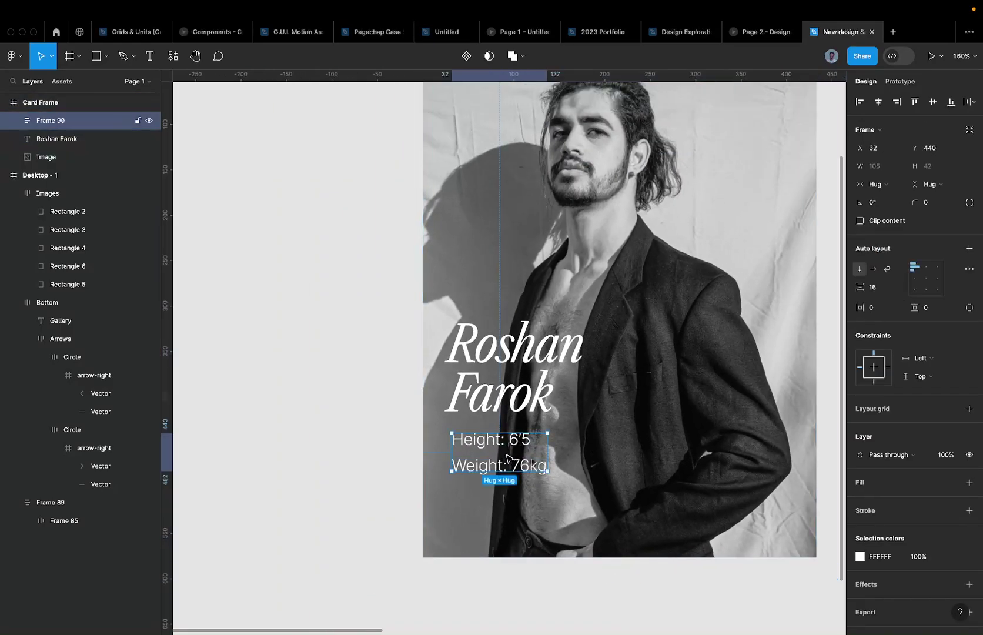
{"action": "left_click", "coordinate": [494, 385], "text": "shift"}
{"action": "left_click", "coordinate": [494, 389]}
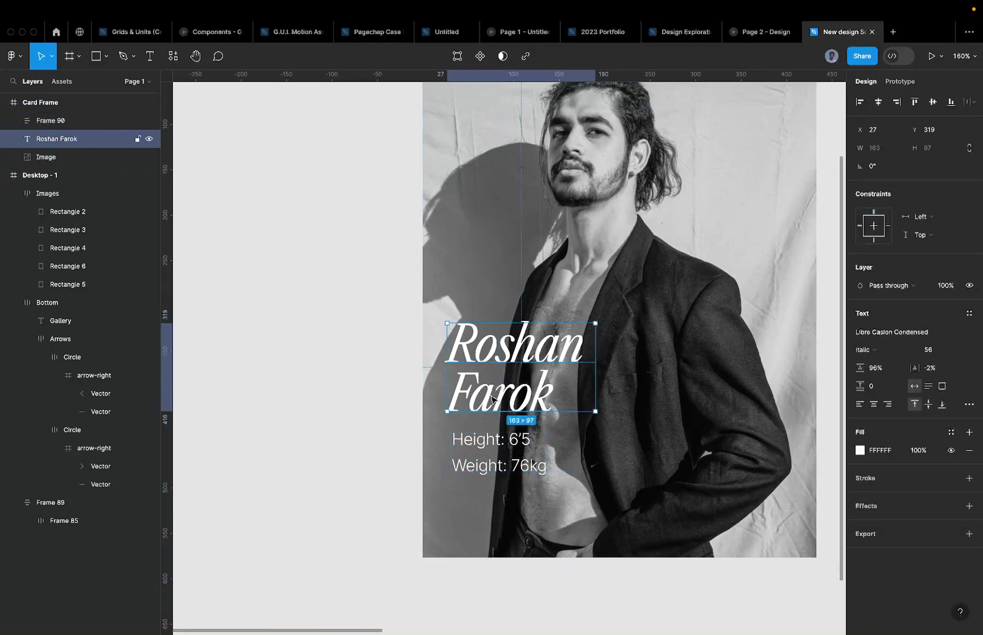
{"action": "scroll", "coordinate": [492, 397], "scroll_direction": "right", "scroll_amount": 2}
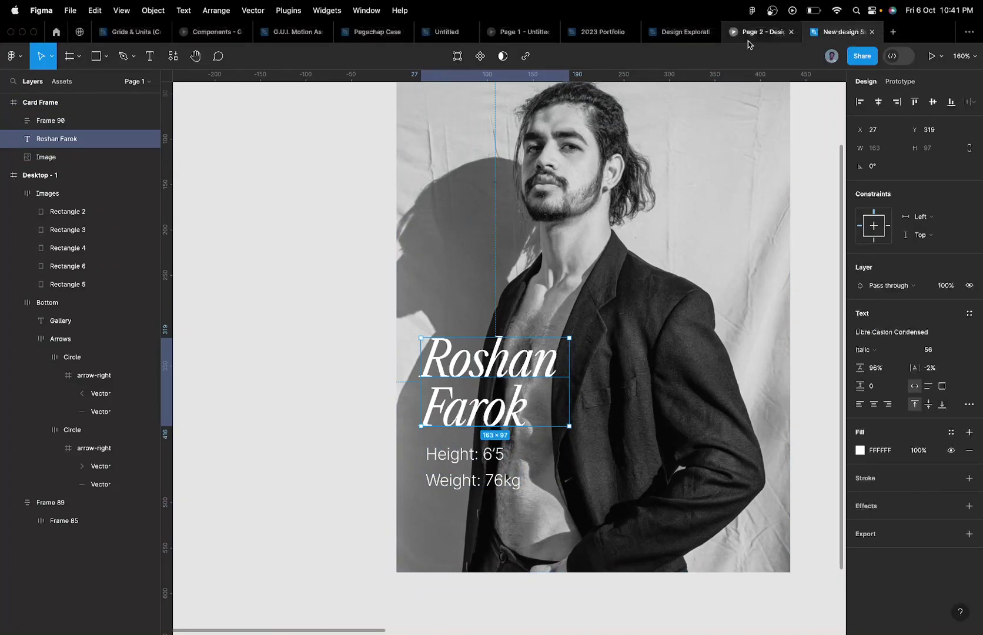
{"action": "left_click", "coordinate": [749, 35]}
{"action": "mouse_move", "coordinate": [546, 351]}
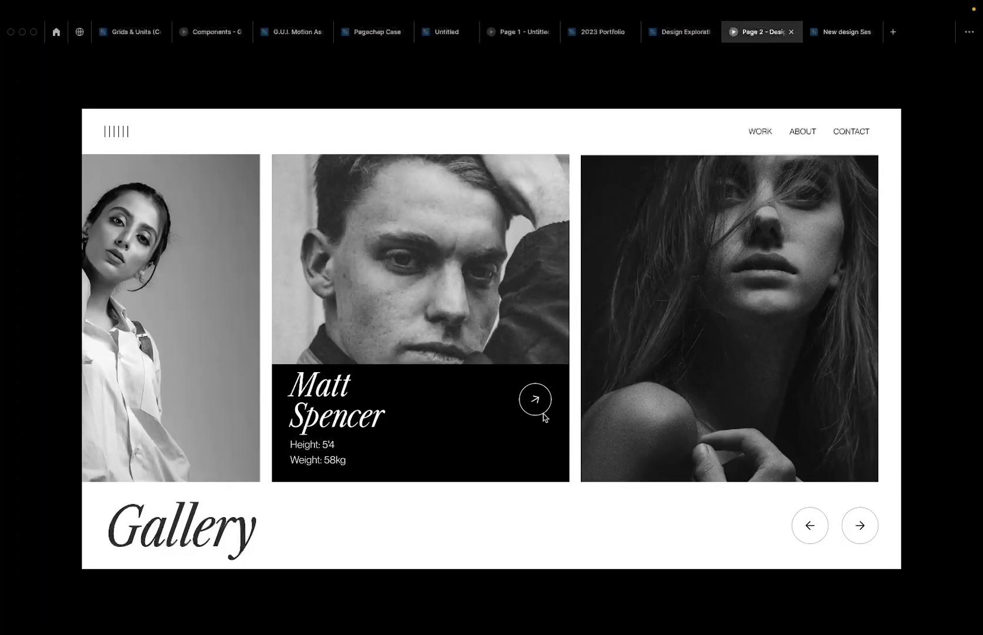
{"action": "left_click", "coordinate": [831, 35]}
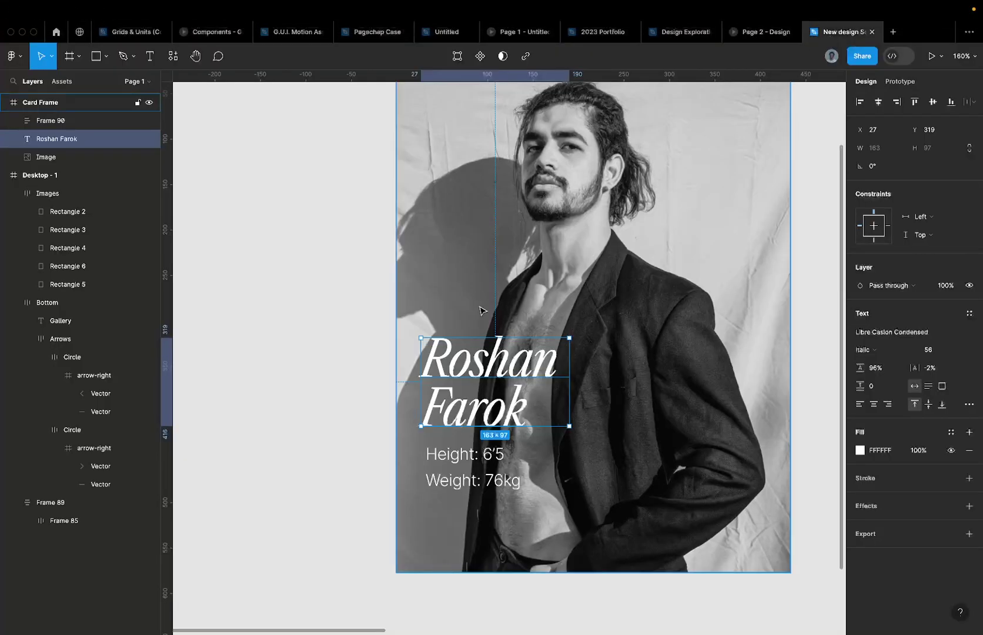
{"action": "scroll", "coordinate": [351, 210], "scroll_direction": "right", "scroll_amount": 8}
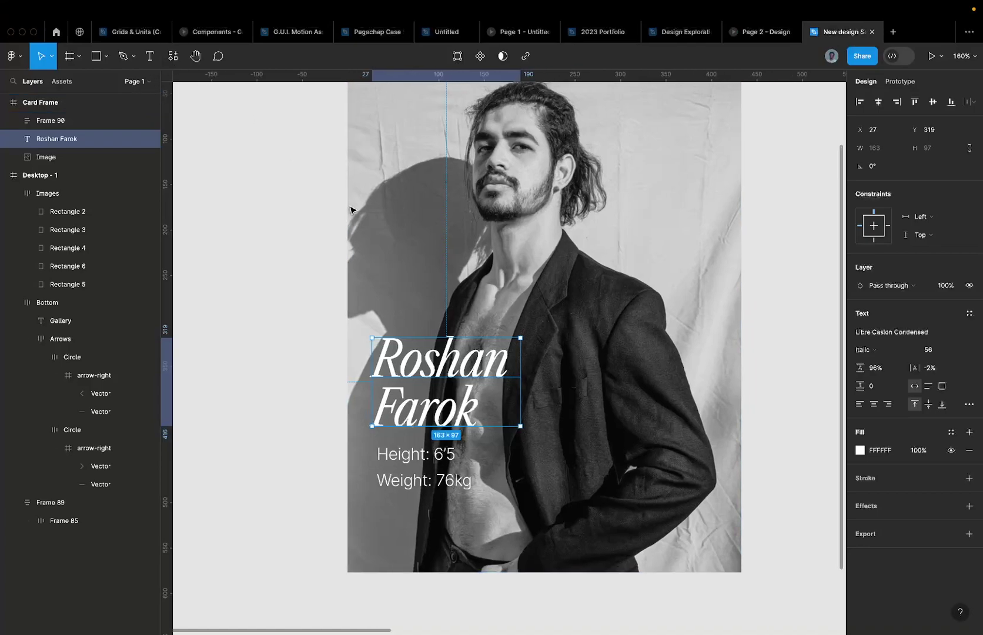
{"action": "scroll", "coordinate": [351, 210], "scroll_direction": "down", "scroll_amount": 5}
{"action": "scroll", "coordinate": [657, 260], "scroll_direction": "right", "scroll_amount": 3}
{"action": "scroll", "coordinate": [657, 260], "scroll_direction": "down", "scroll_amount": 2}
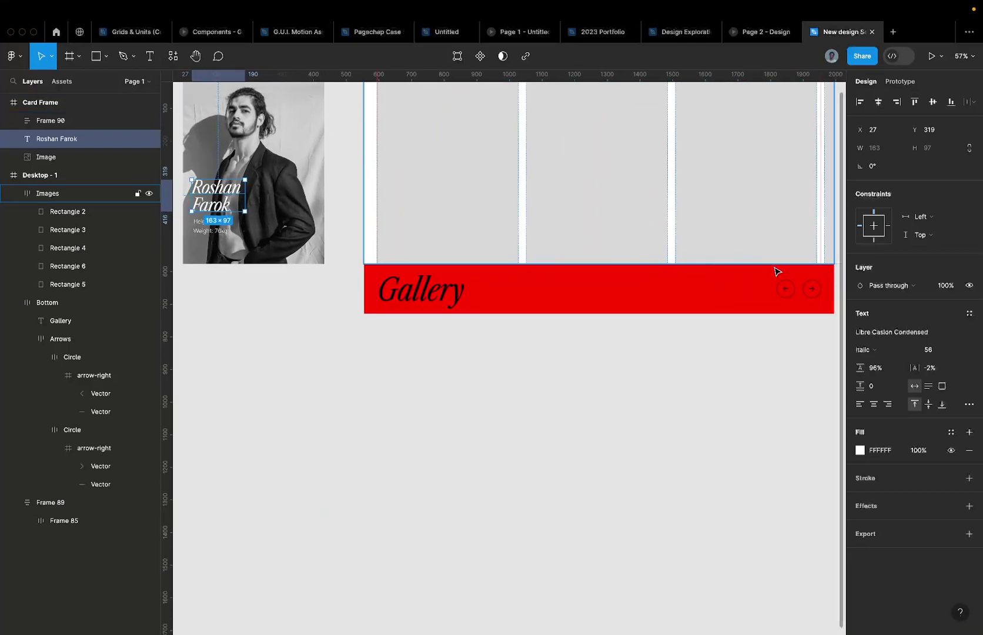
Paste a copy of the gallery's left arrow circle into the Card Frame
{"action": "left_click", "coordinate": [786, 287]}
{"action": "double_click", "coordinate": [785, 288]}
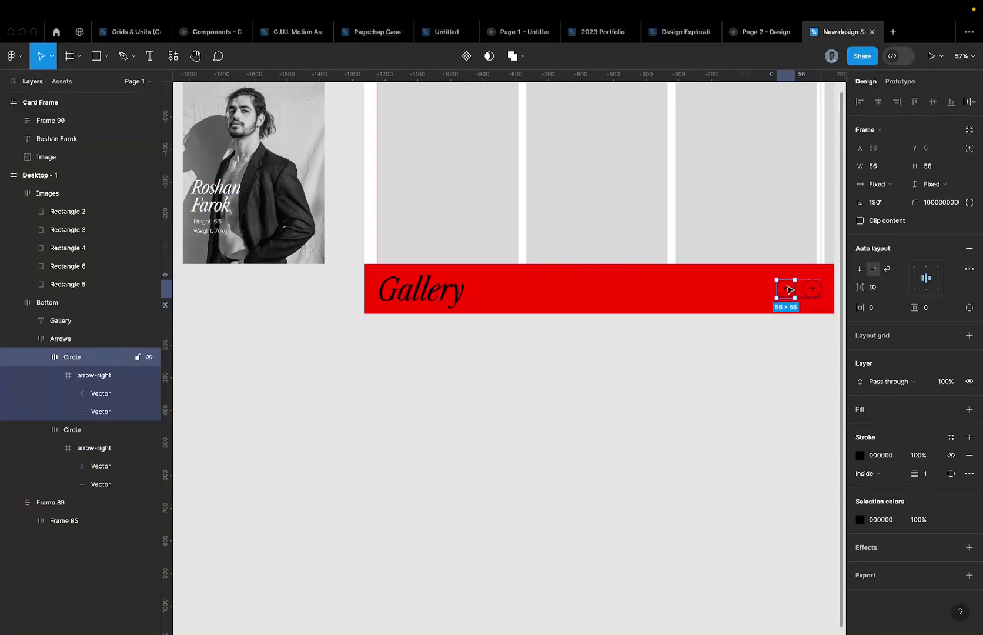
{"action": "scroll", "coordinate": [363, 226], "scroll_direction": "left", "scroll_amount": 7}
{"action": "left_click", "coordinate": [431, 205]}
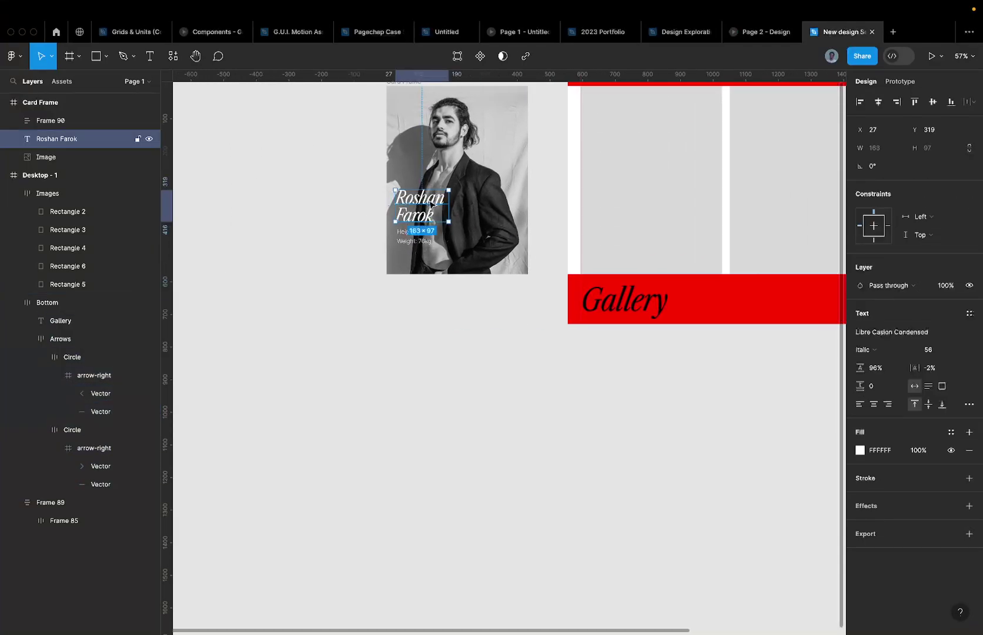
{"action": "key", "text": "Escape"}
{"action": "key", "text": "ctrl+v"}
{"action": "scroll", "coordinate": [468, 200], "scroll_direction": "up", "scroll_amount": 2}
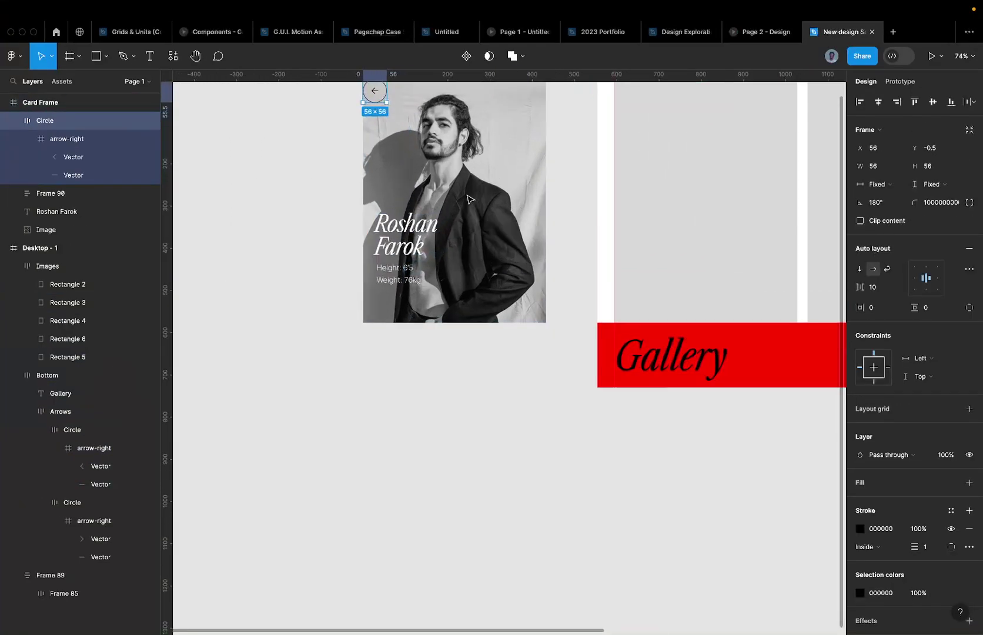
{"action": "scroll", "coordinate": [469, 200], "scroll_direction": "up", "scroll_amount": 3}
Move the pasted arrow circle onto the photo beside the name
{"action": "left_click_drag", "start_coordinate": [390, 163], "coordinate": [488, 282]}
{"action": "left_click", "coordinate": [441, 199]}
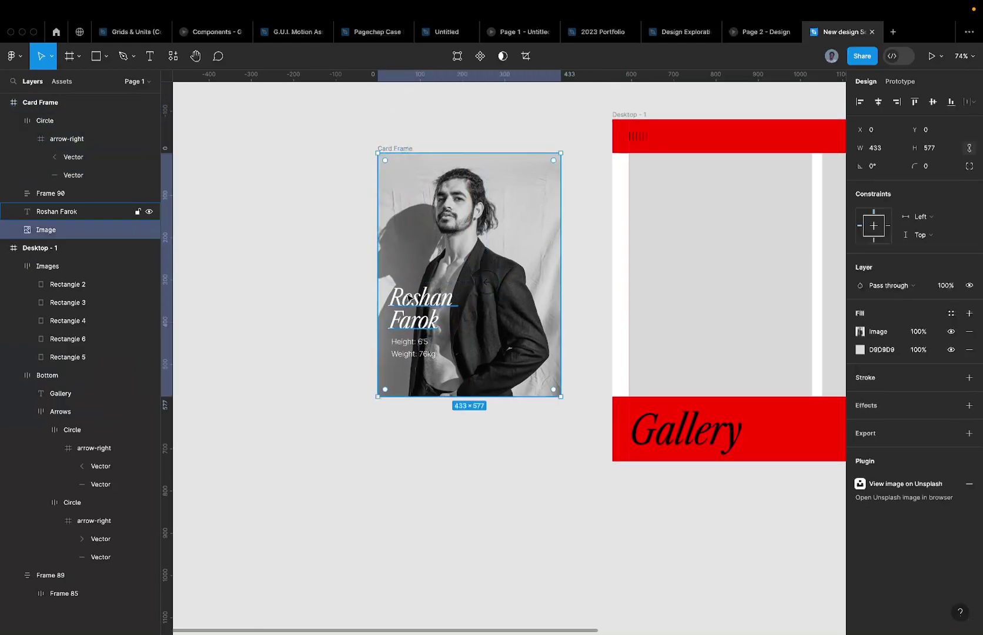
{"action": "left_click", "coordinate": [483, 283]}
{"action": "scroll", "coordinate": [486, 281], "scroll_direction": "up", "scroll_amount": 5}
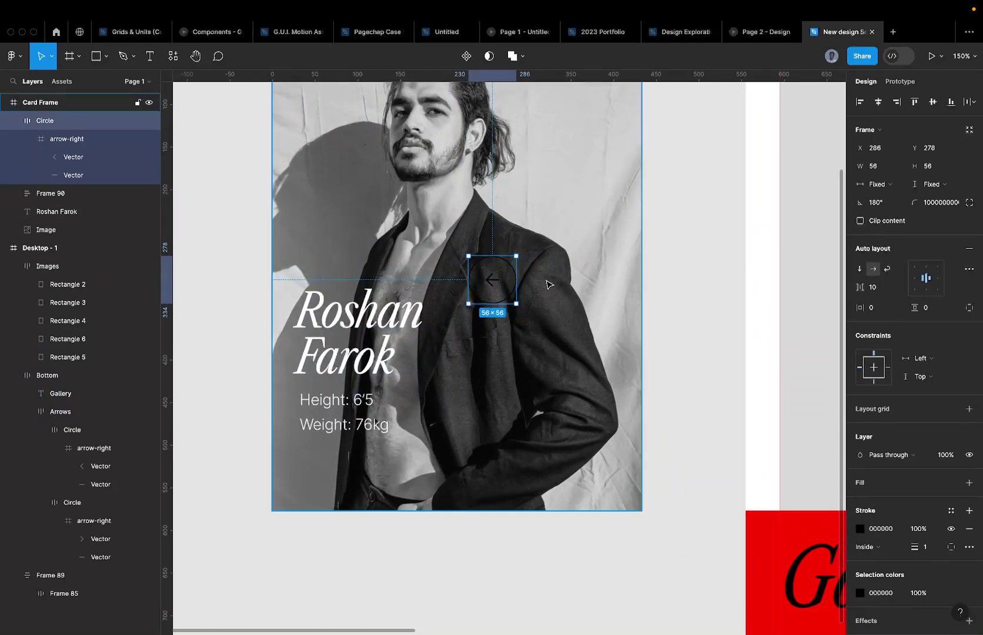
Make the circle's outline and its arrow white (FFF)
{"action": "left_click", "coordinate": [881, 528]}
{"action": "type", "text": "fff"}
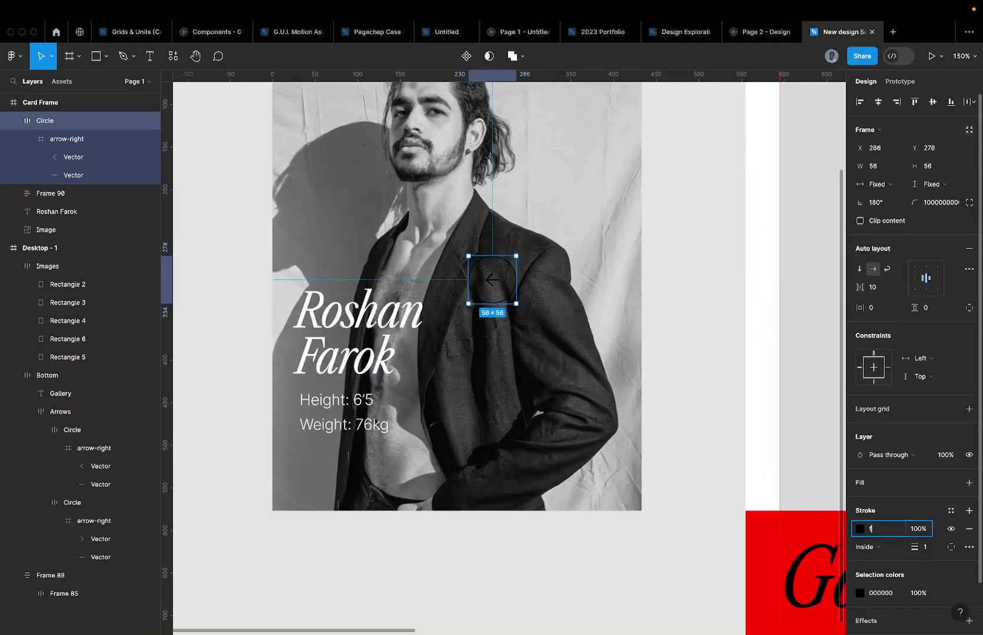
{"action": "key", "text": "Return"}
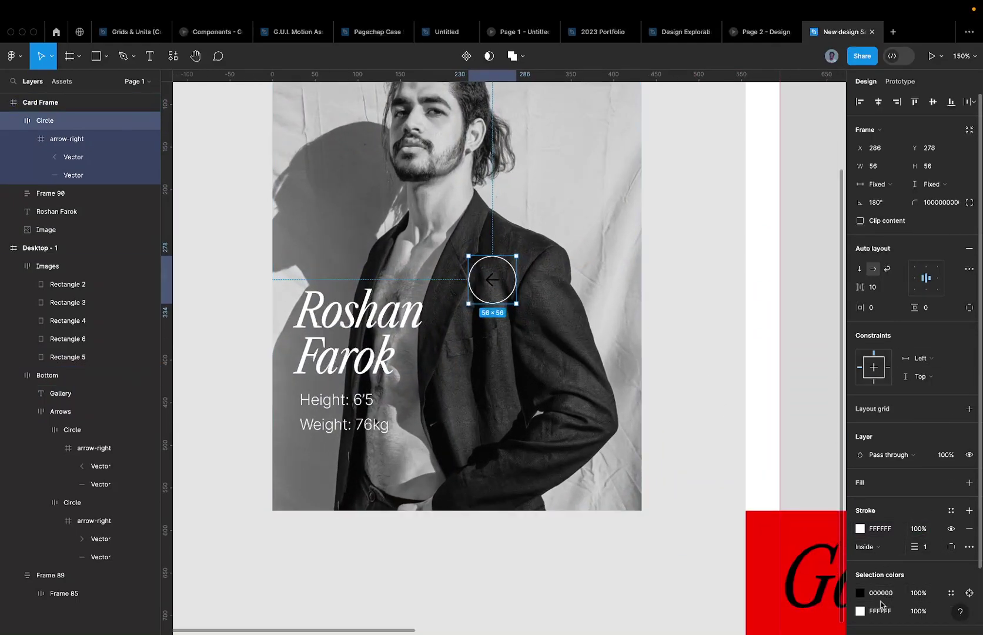
{"action": "left_click", "coordinate": [881, 594]}
{"action": "type", "text": "fff"}
{"action": "key", "text": "Return"}
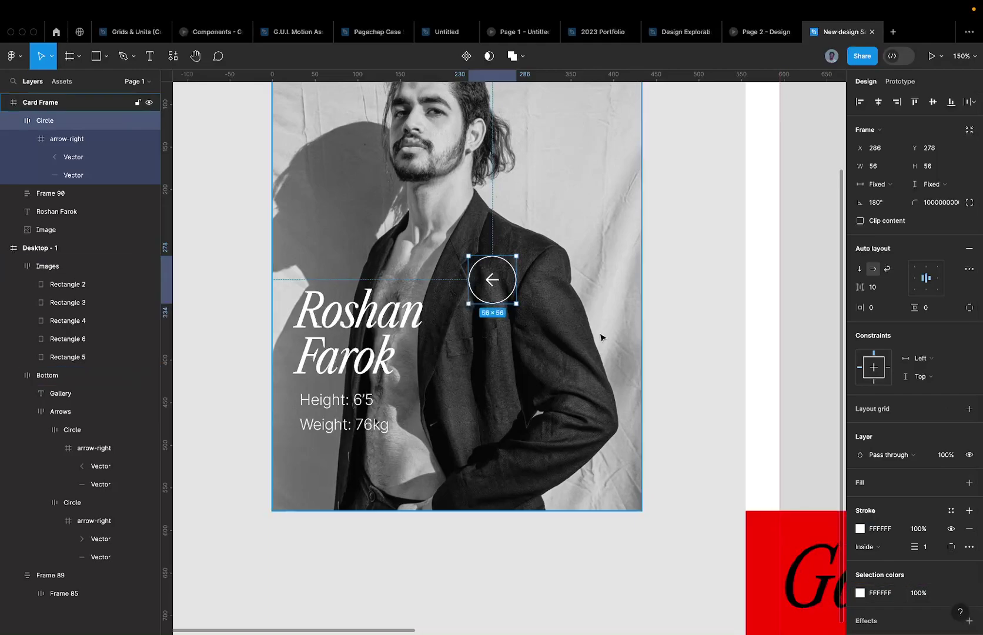
Rotate the arrow inside the circle so it points right
{"action": "left_click", "coordinate": [396, 314]}
{"action": "double_click", "coordinate": [486, 275]}
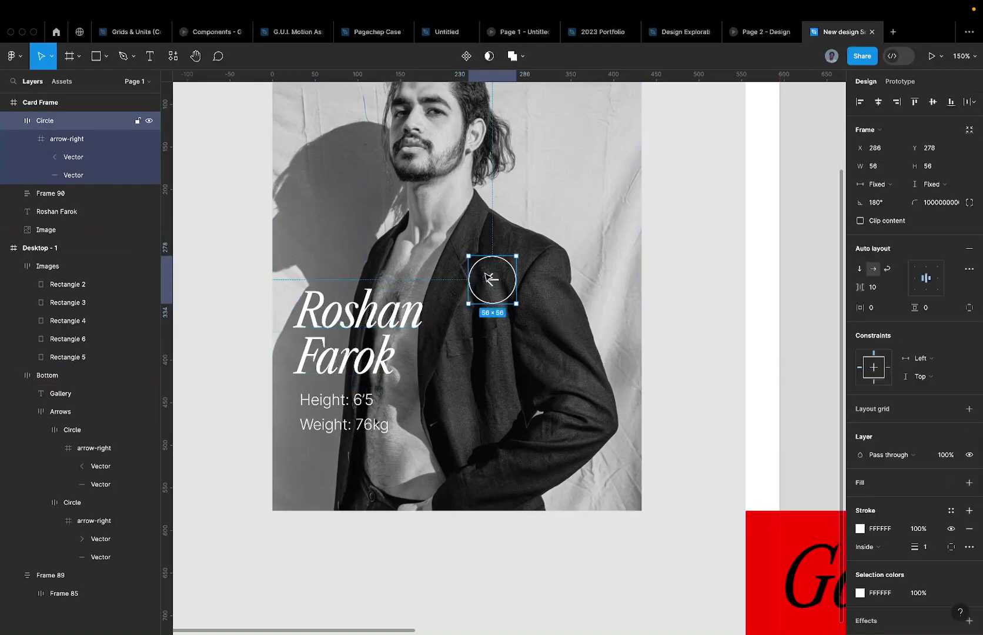
{"action": "scroll", "coordinate": [486, 276], "scroll_direction": "up", "scroll_amount": 5}
{"action": "left_click_drag", "start_coordinate": [529, 265], "coordinate": [529, 316]}
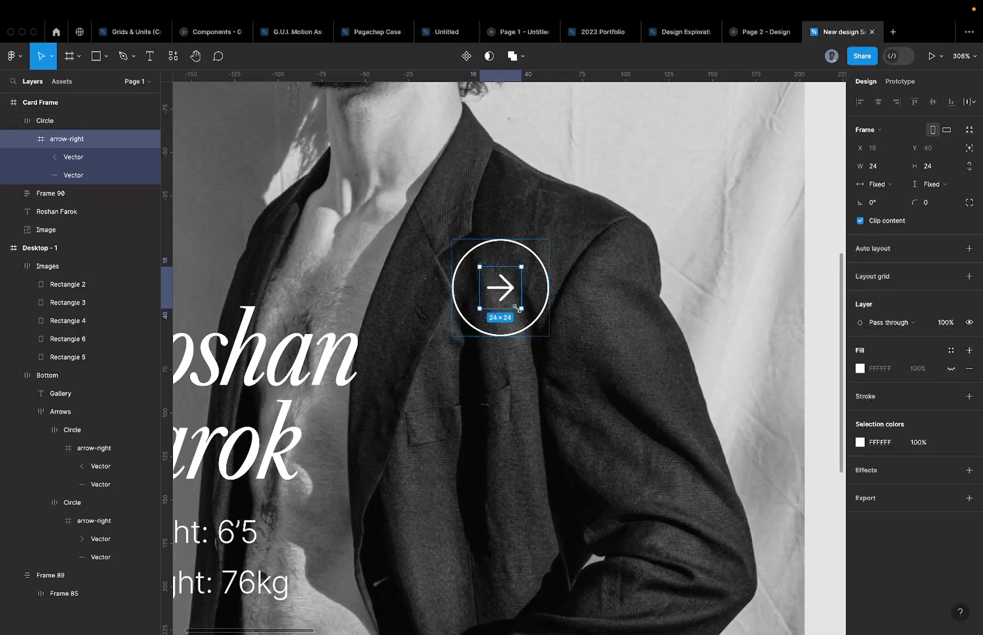
Rotate both arrow vectors 30° so the arrow points diagonally up-right
{"action": "double_click", "coordinate": [506, 294]}
{"action": "left_click", "coordinate": [496, 288], "text": "shift"}
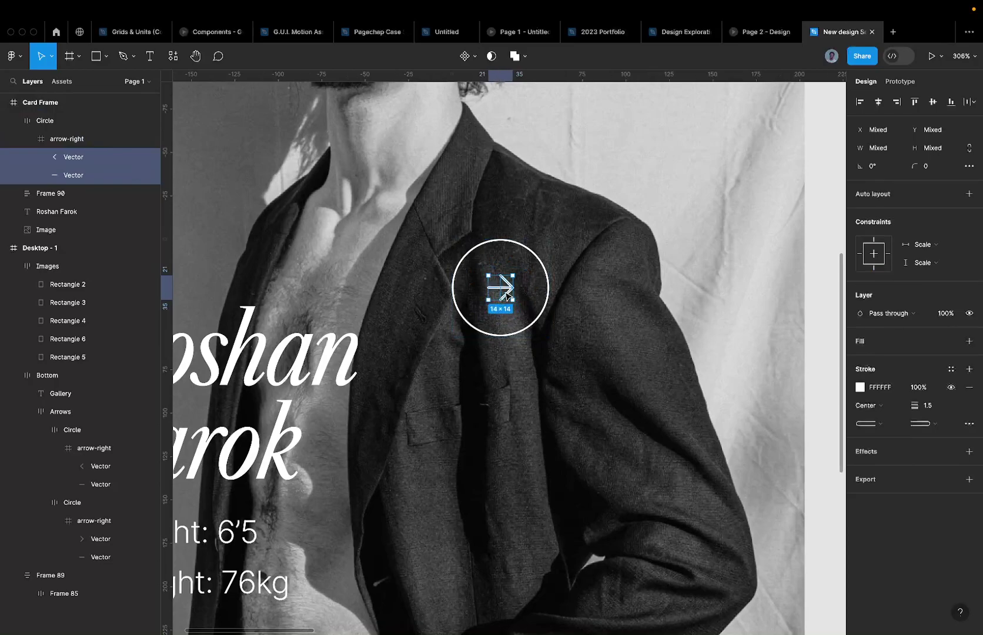
{"action": "scroll", "coordinate": [500, 287], "scroll_direction": "up", "scroll_amount": 3}
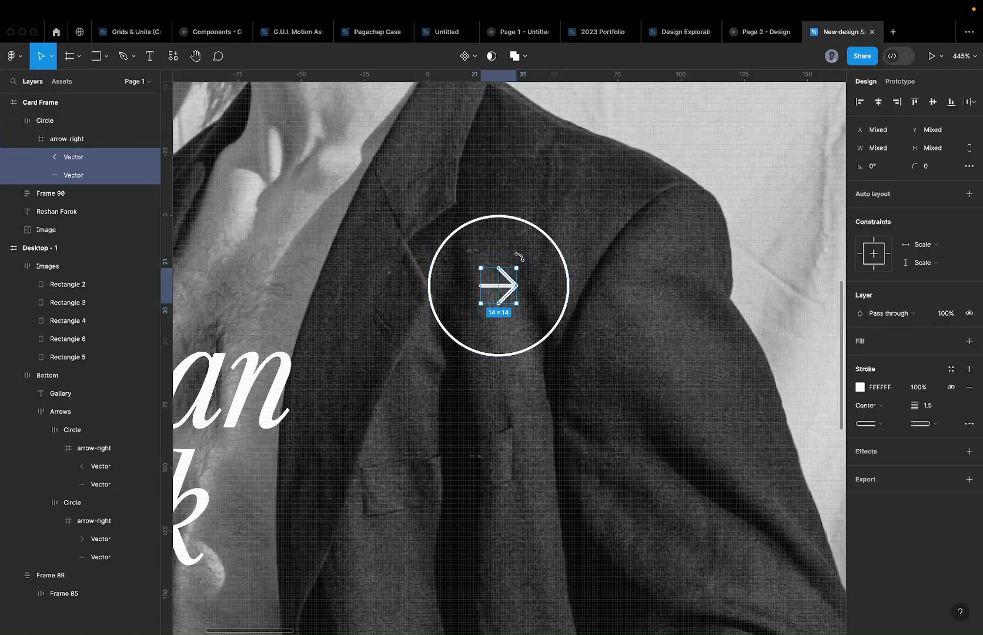
{"action": "left_click_drag", "start_coordinate": [521, 259], "coordinate": [512, 246]}
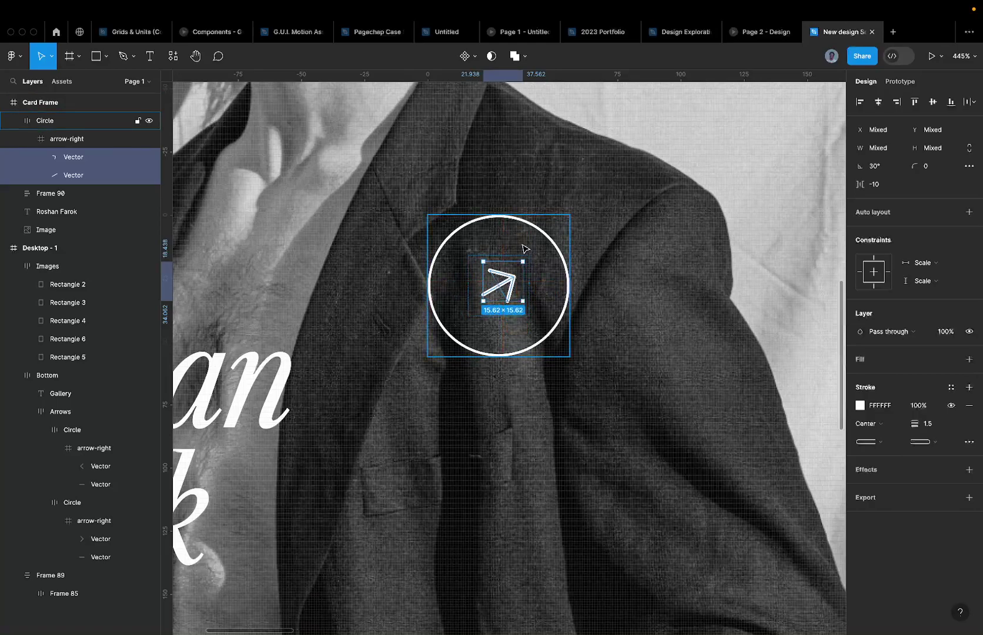
{"action": "scroll", "coordinate": [534, 255], "scroll_direction": "up", "scroll_amount": 5}
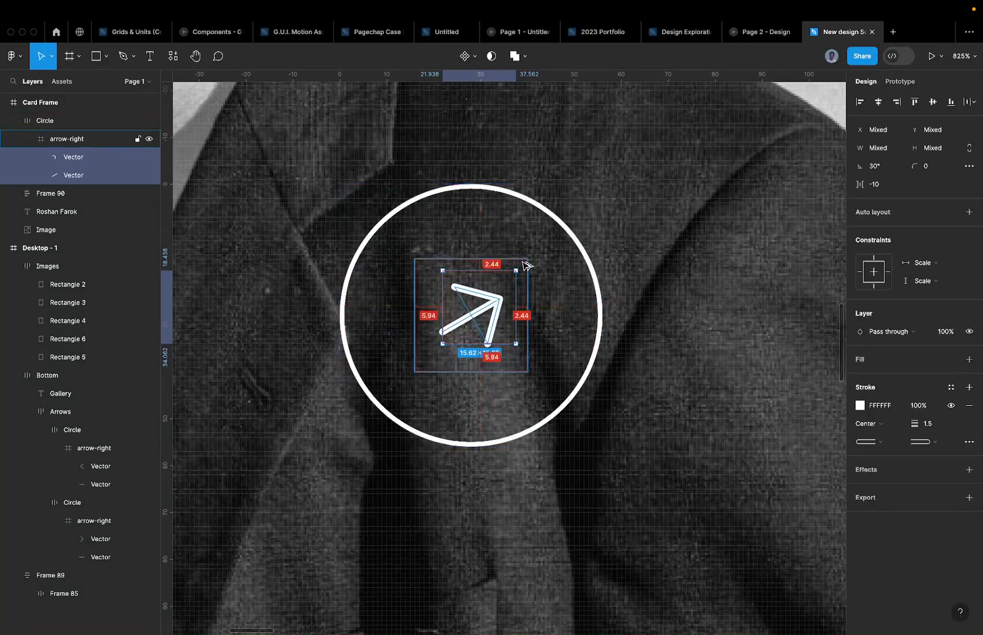
{"action": "scroll", "coordinate": [527, 266], "scroll_direction": "down", "scroll_amount": 3}
{"action": "left_click", "coordinate": [544, 257]}
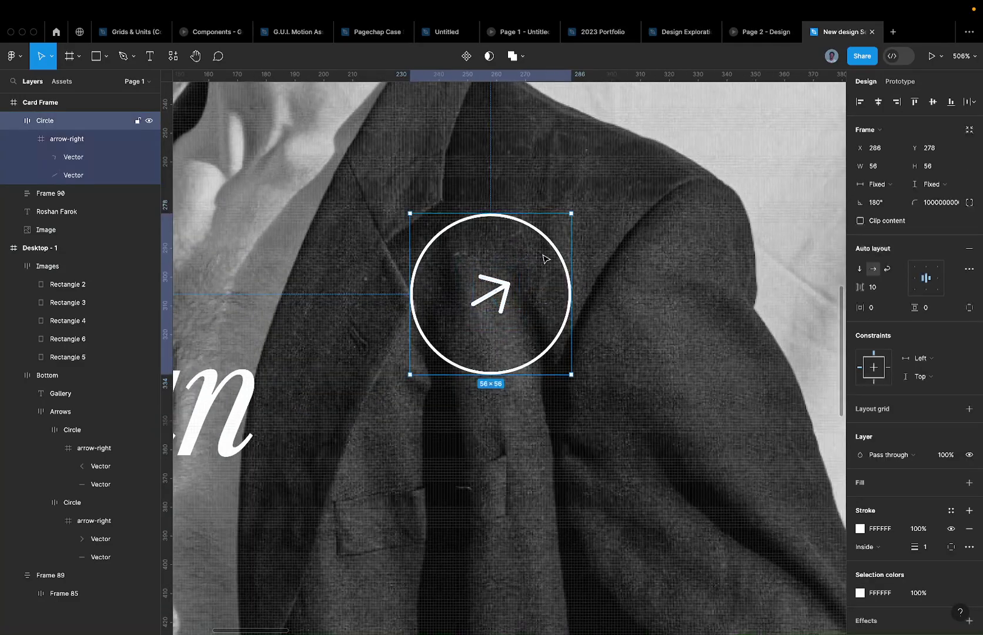
{"action": "scroll", "coordinate": [544, 257], "scroll_direction": "down", "scroll_amount": 5}
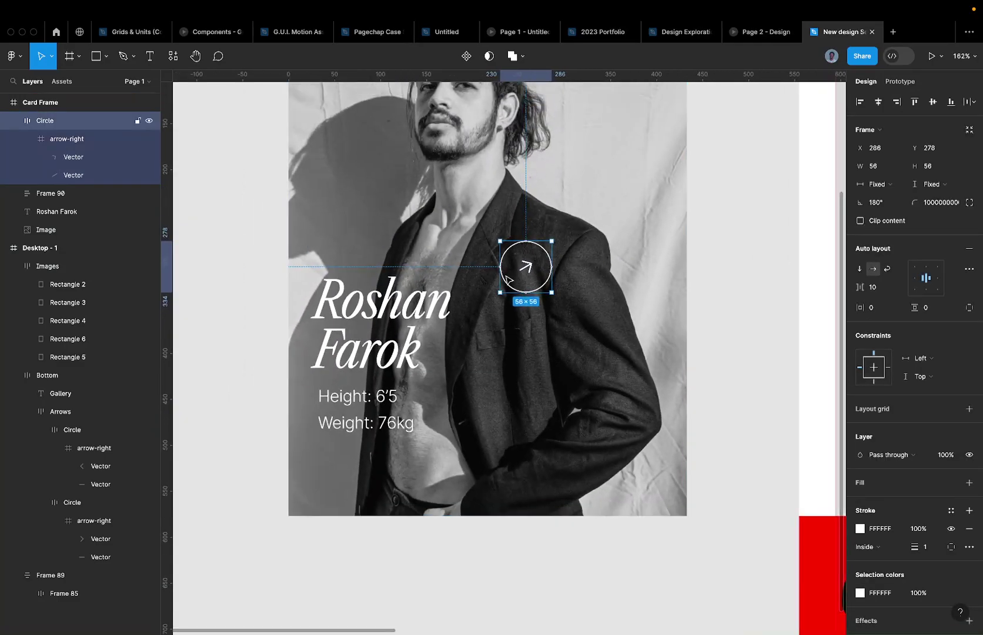
Move the card's arrow circle down so it sits level with the name
{"action": "left_click", "coordinate": [174, 57]}
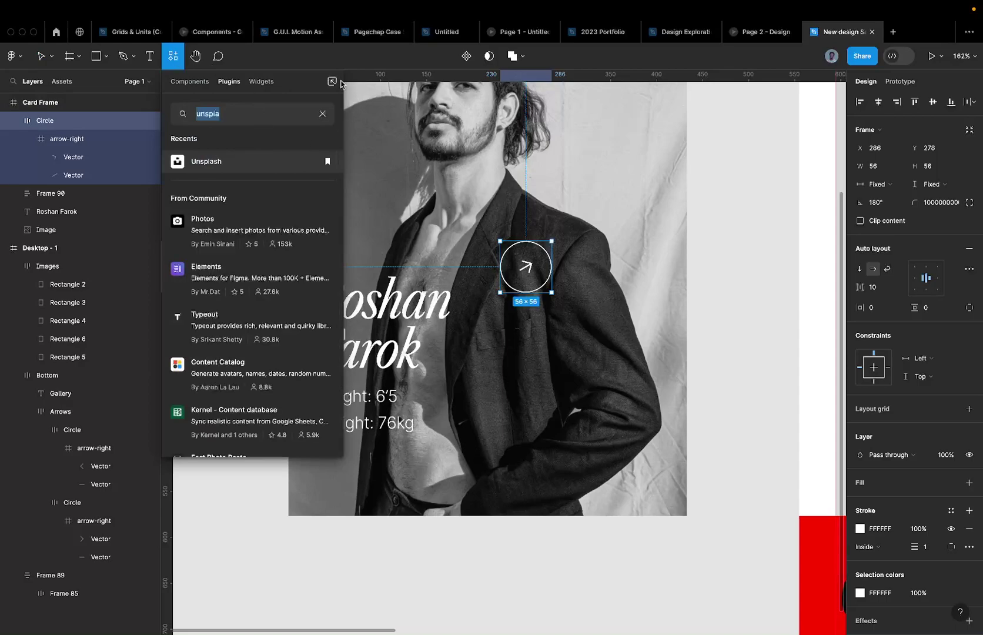
{"action": "key", "text": "Escape"}
{"action": "left_click", "coordinate": [383, 300]}
{"action": "left_click", "coordinate": [528, 265]}
{"action": "left_click_drag", "start_coordinate": [528, 265], "coordinate": [613, 364]}
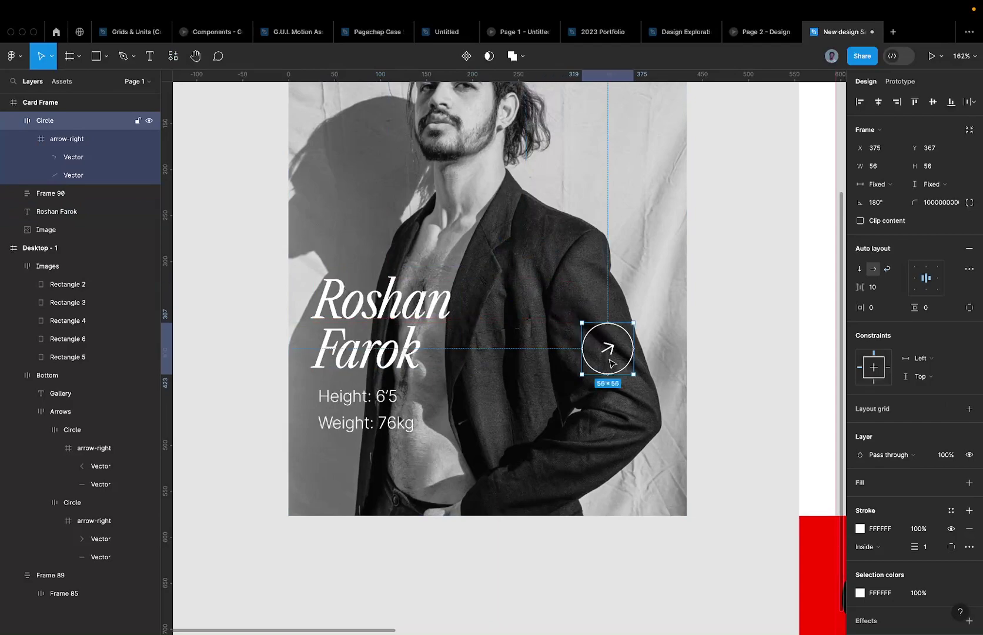
{"action": "left_click", "coordinate": [747, 32]}
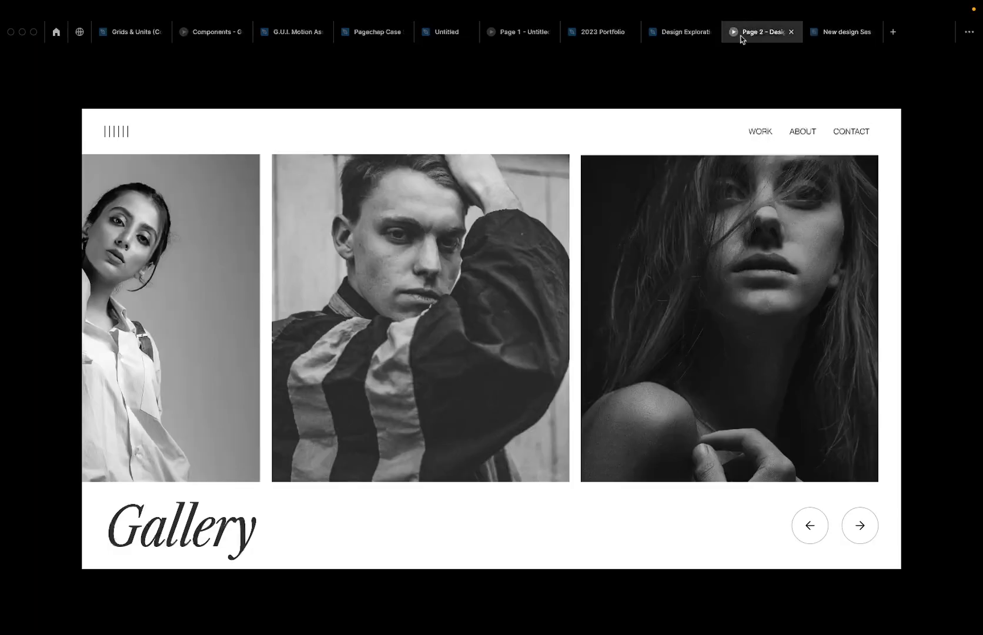
{"action": "left_click", "coordinate": [686, 34]}
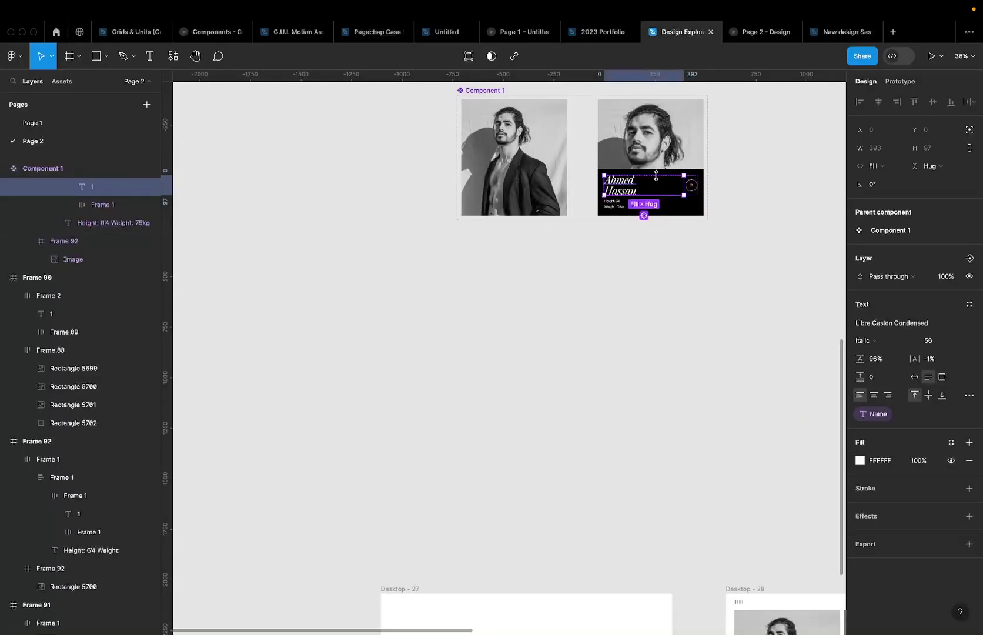
{"action": "left_click", "coordinate": [691, 184]}
{"action": "scroll", "coordinate": [692, 184], "scroll_direction": "up", "scroll_amount": 5}
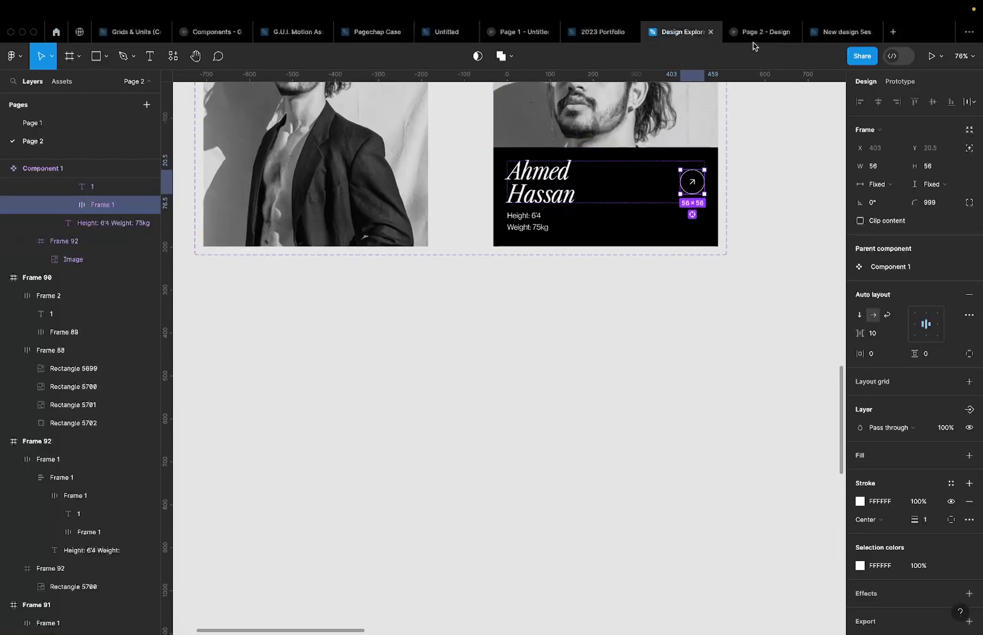
{"action": "left_click", "coordinate": [824, 37]}
{"action": "scroll", "coordinate": [699, 334], "scroll_direction": "up", "scroll_amount": 6}
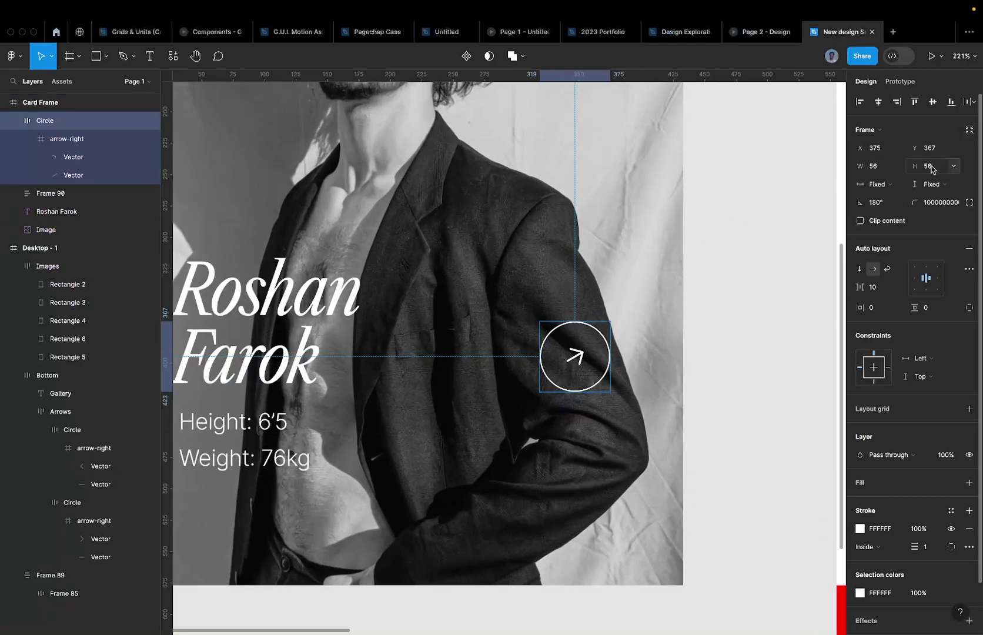
{"action": "scroll", "coordinate": [737, 229], "scroll_direction": "down", "scroll_amount": 3}
Put the name and circle in an auto-layout row, left-centre aligned with Auto gap
{"action": "left_click", "coordinate": [56, 211], "text": "shift"}
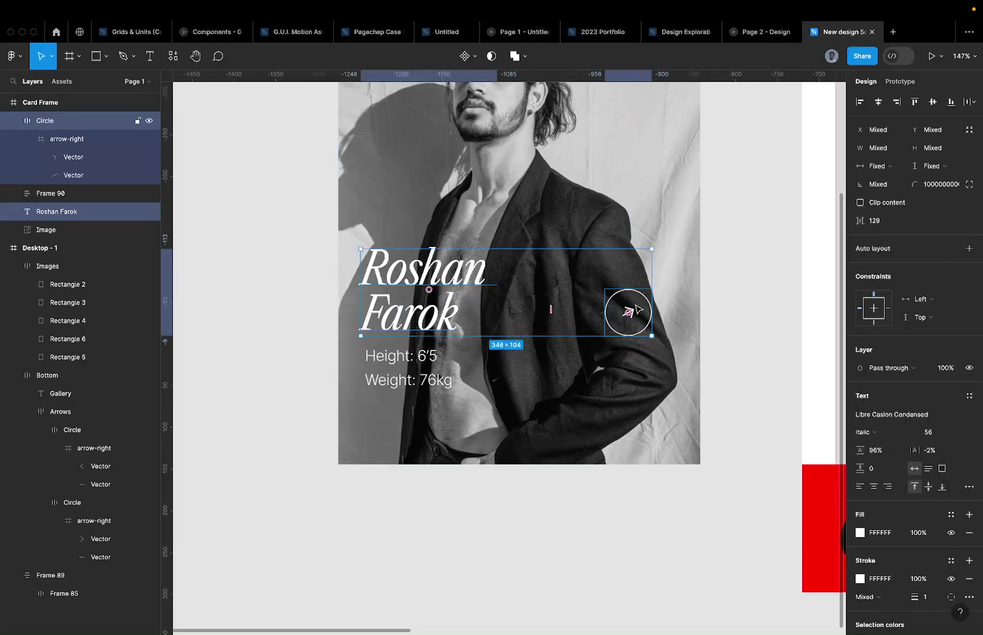
{"action": "key", "text": "shift+a"}
{"action": "left_click", "coordinate": [420, 291]}
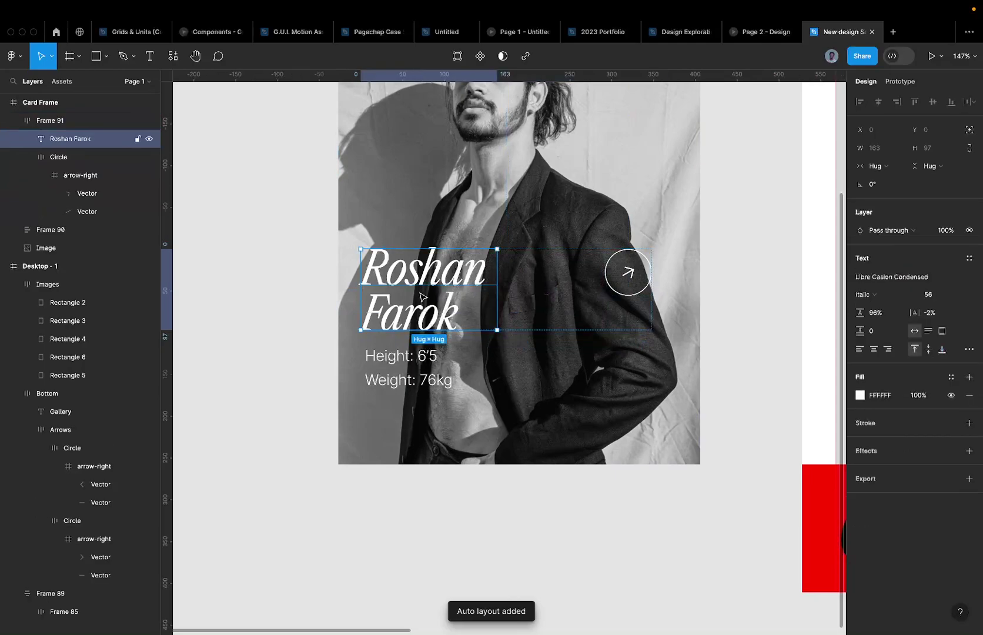
{"action": "key", "text": "Escape"}
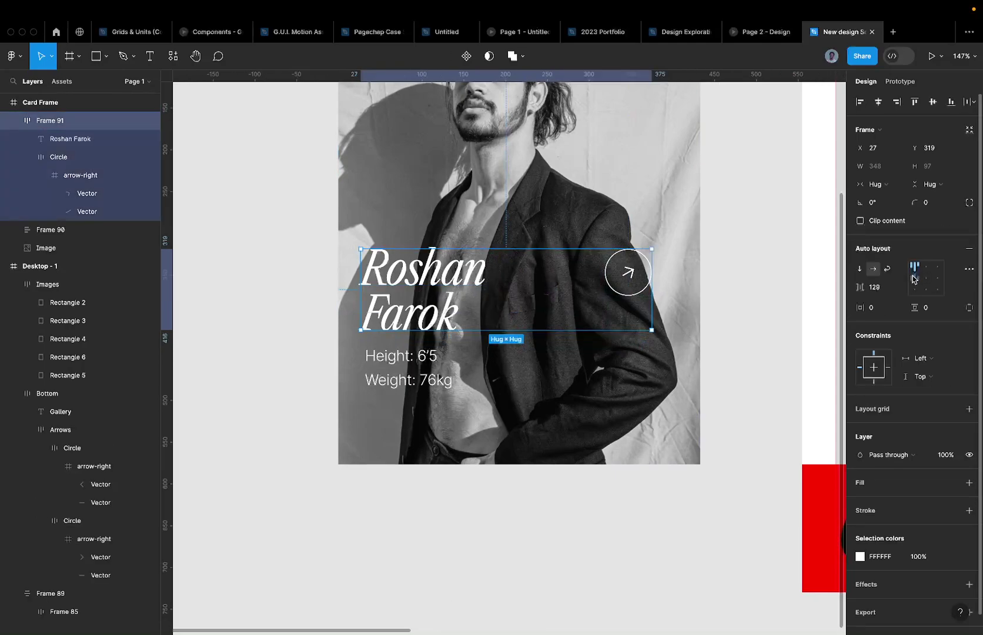
{"action": "left_click", "coordinate": [914, 282]}
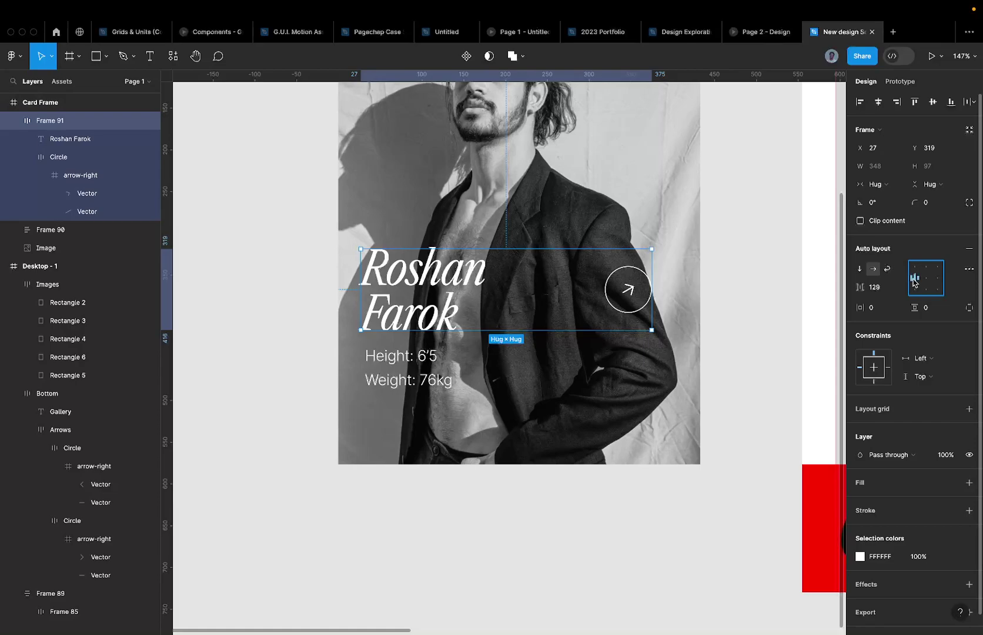
{"action": "left_click", "coordinate": [549, 288]}
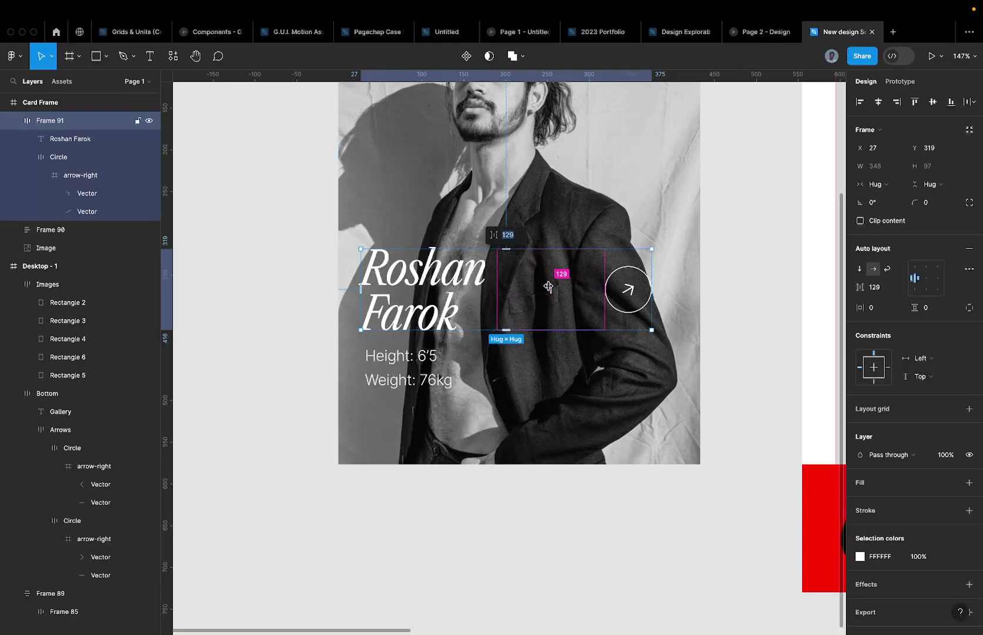
{"action": "key", "text": "BackSpace"}
{"action": "type", "text": "auto"}
{"action": "key", "text": "Return"}
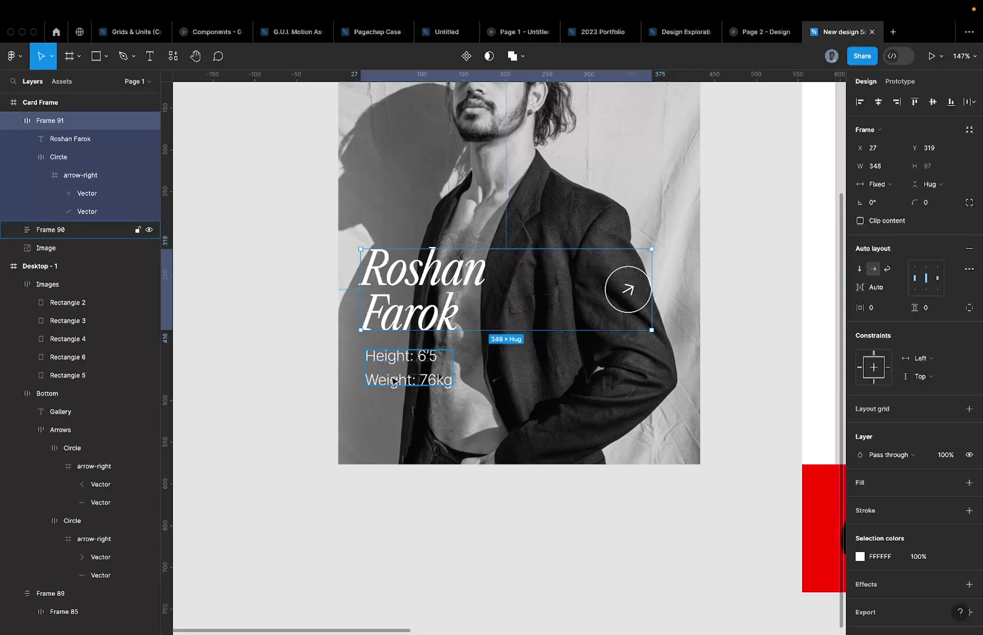
Rename the name-and-circle row frame to Top Items
{"action": "left_click", "coordinate": [391, 379], "text": "shift"}
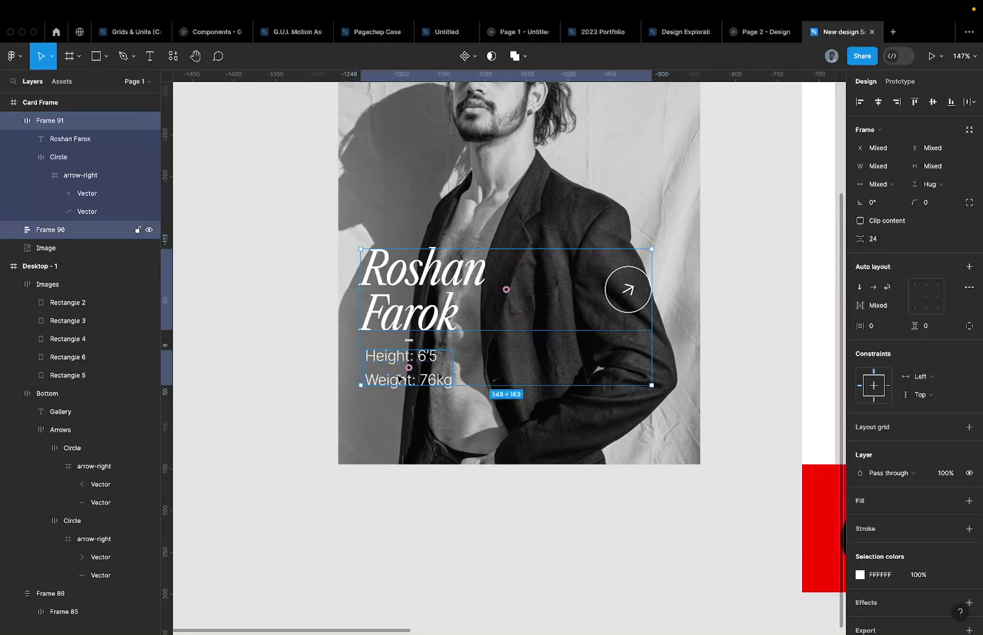
{"action": "left_click", "coordinate": [399, 304]}
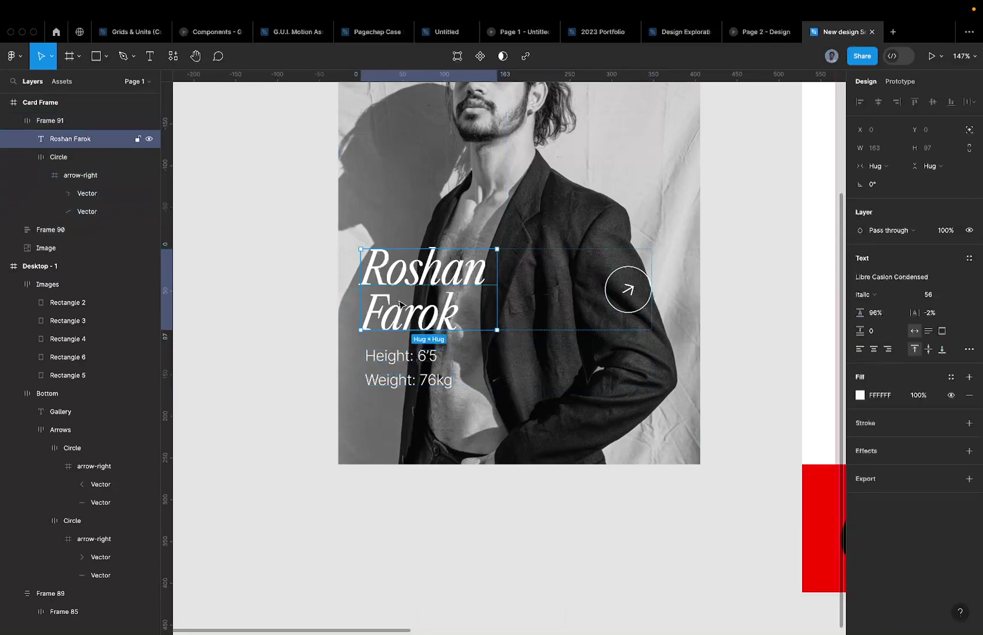
{"action": "left_click", "coordinate": [394, 368], "text": "shift"}
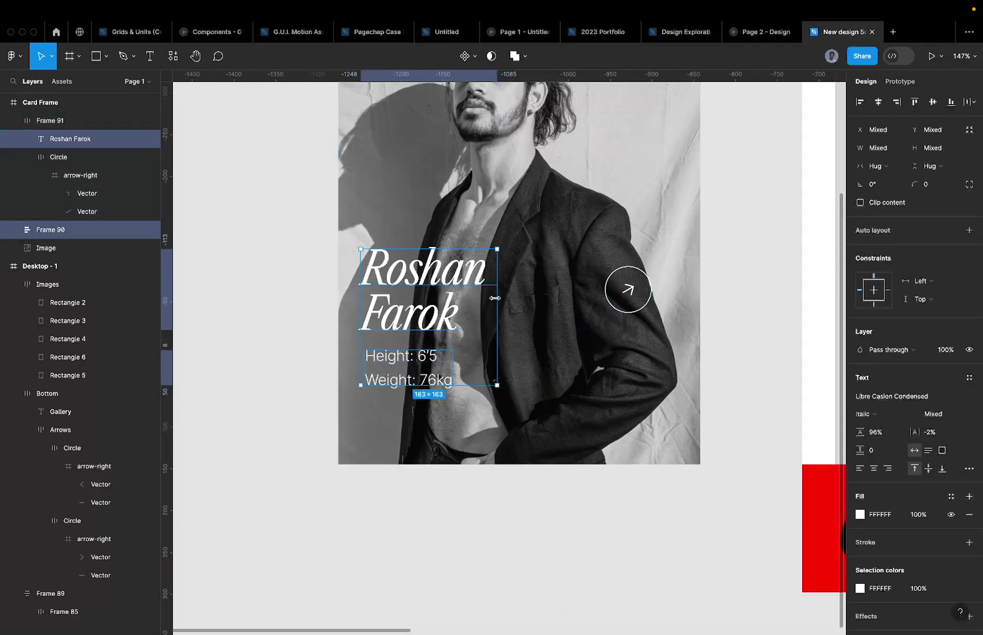
{"action": "left_click", "coordinate": [544, 298]}
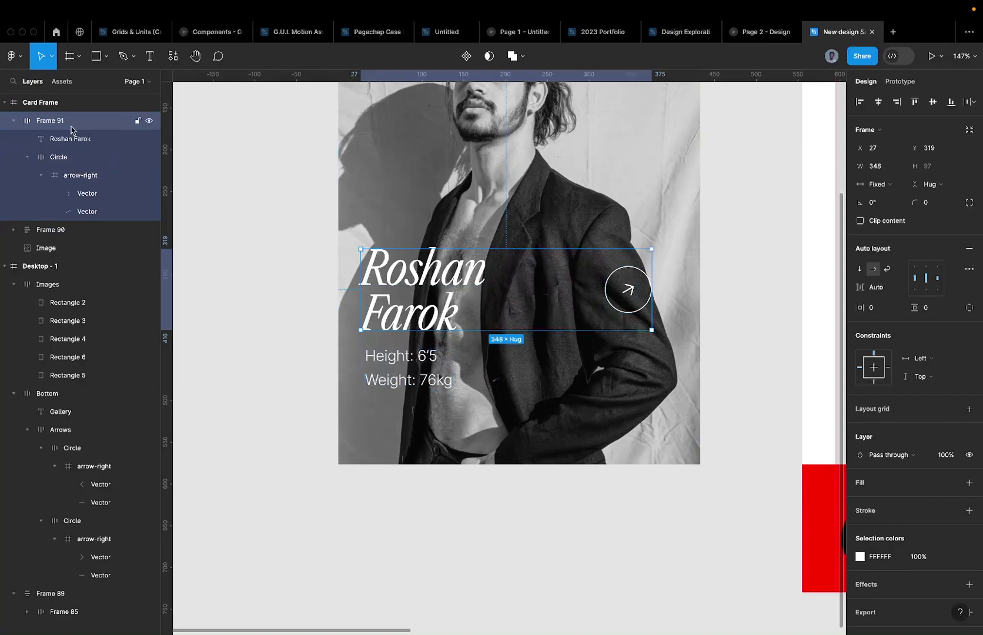
{"action": "double_click", "coordinate": [53, 120]}
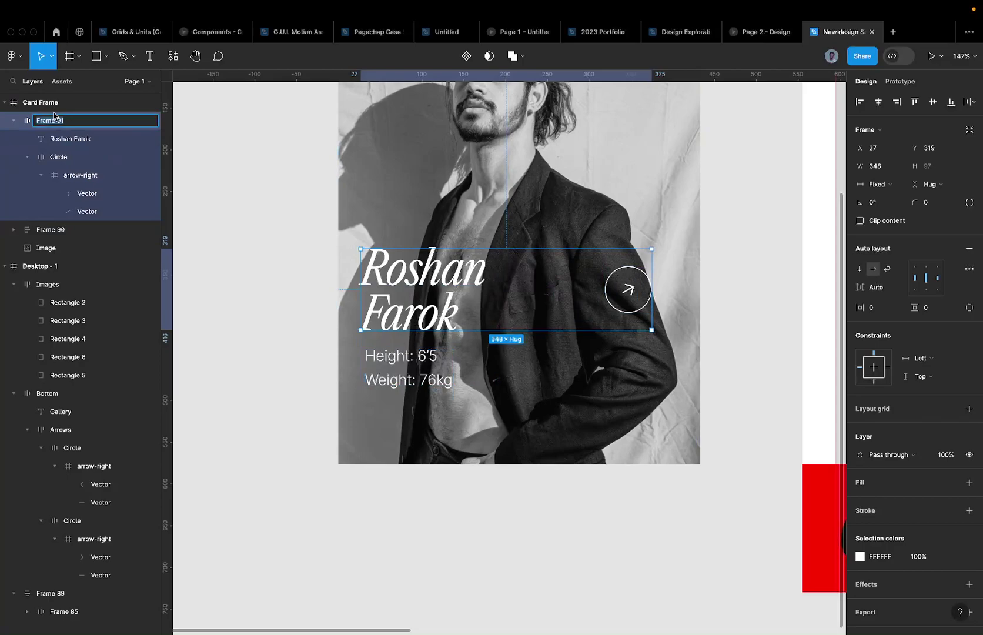
{"action": "type", "text": "tet"}
{"action": "key", "text": "Return"}
Rename the Height/Weight stats frame to Sub Items
{"action": "left_click", "coordinate": [35, 229]}
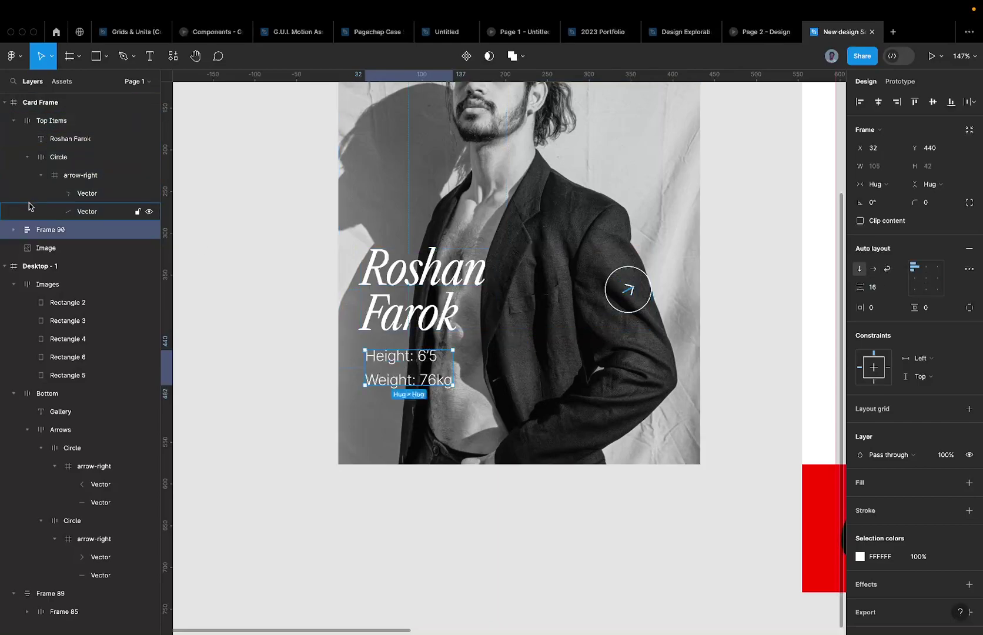
{"action": "key", "text": "super+r"}
{"action": "type", "text": "S"}
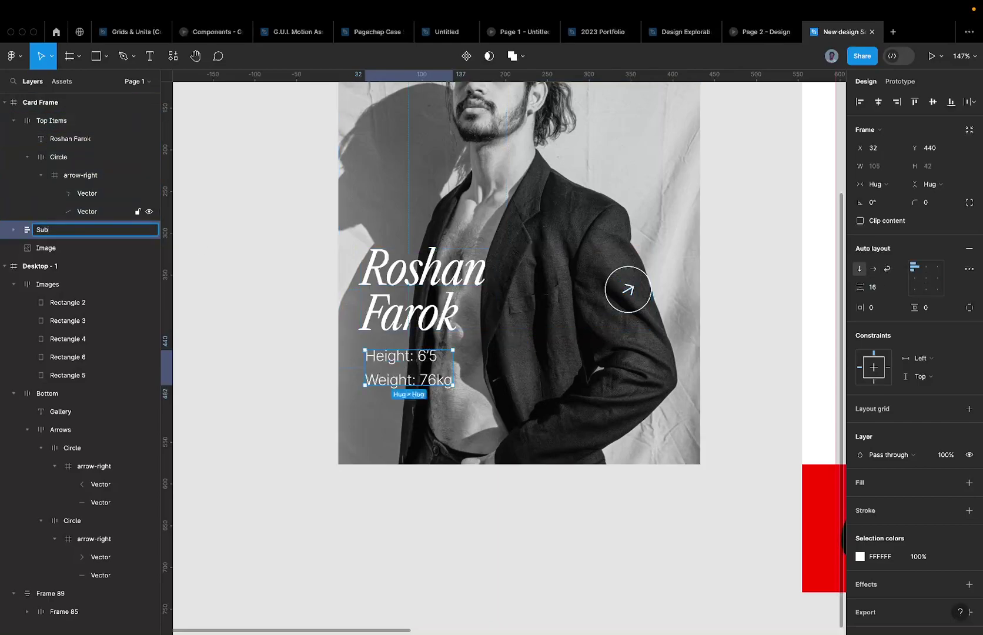
{"action": "key", "text": "Return"}
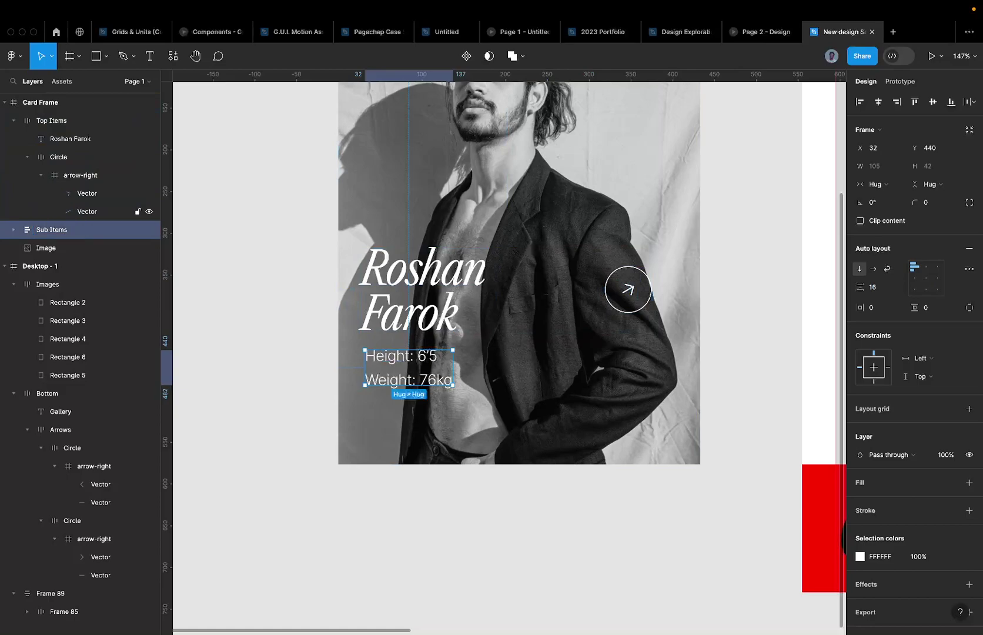
{"action": "left_click", "coordinate": [418, 269], "text": "shift"}
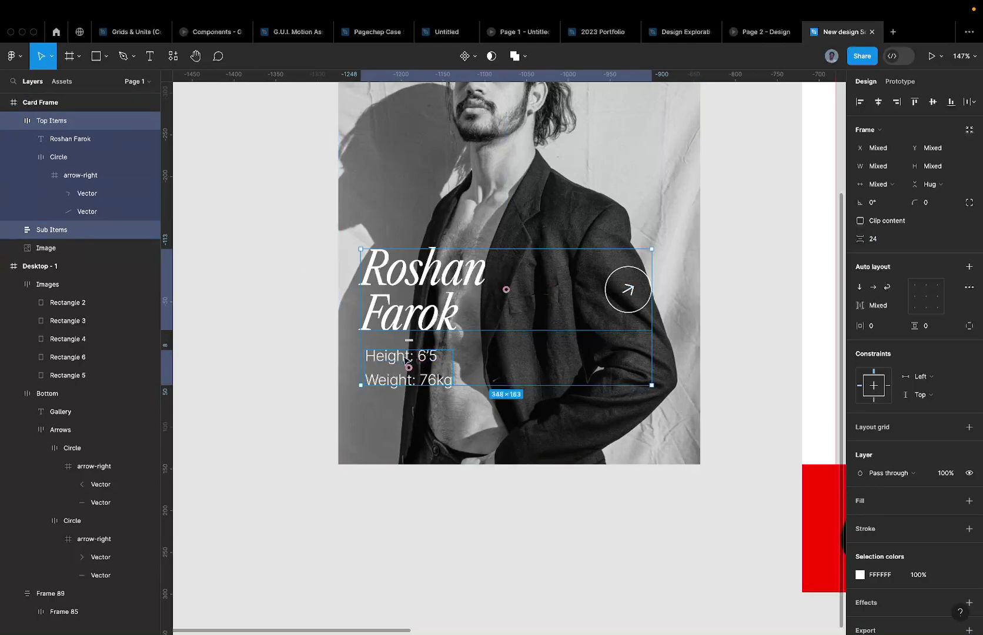
Stack Top Items and Sub Items in a vertical auto-layout frame with 24 spacing
{"action": "left_click", "coordinate": [969, 267]}
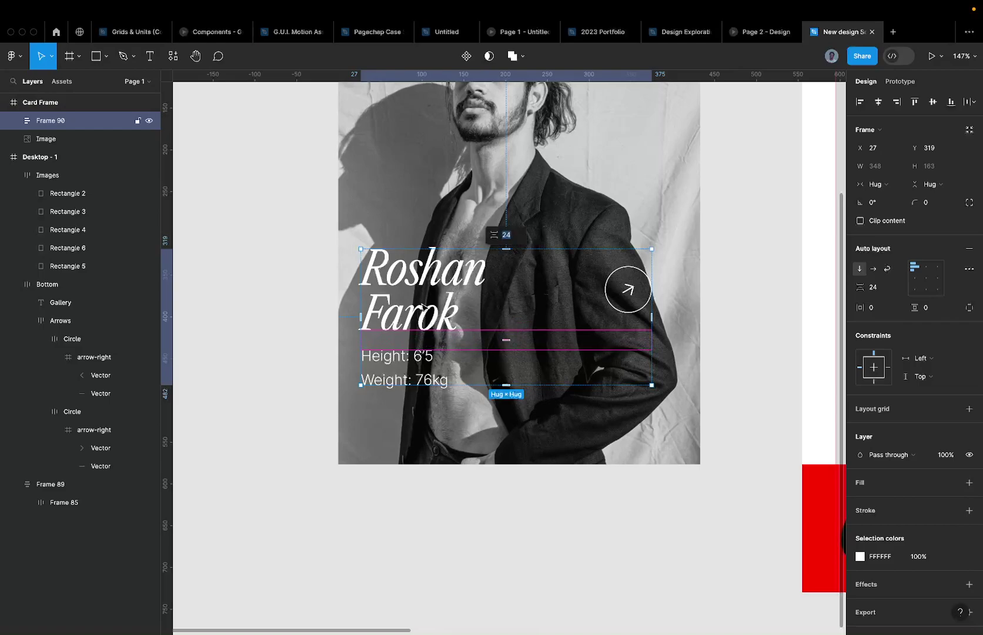
{"action": "left_click", "coordinate": [708, 318]}
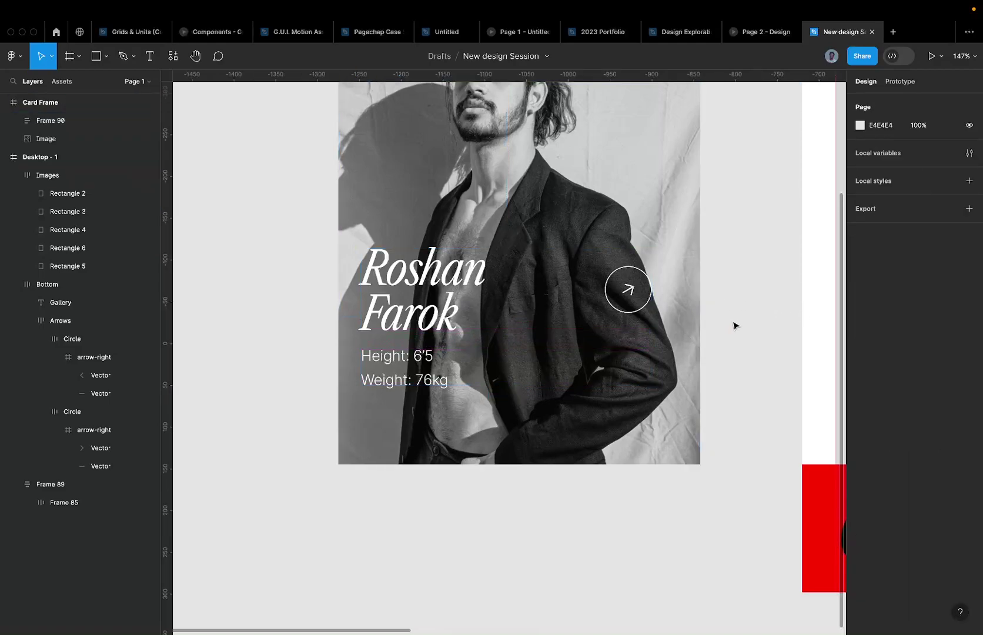
{"action": "left_click", "coordinate": [481, 336]}
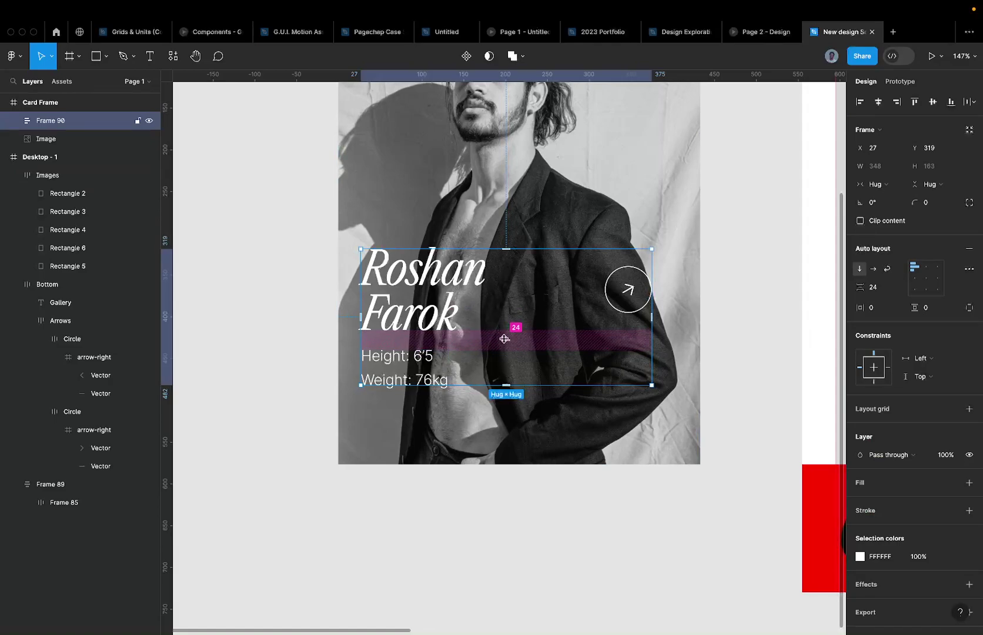
{"action": "left_click", "coordinate": [324, 309]}
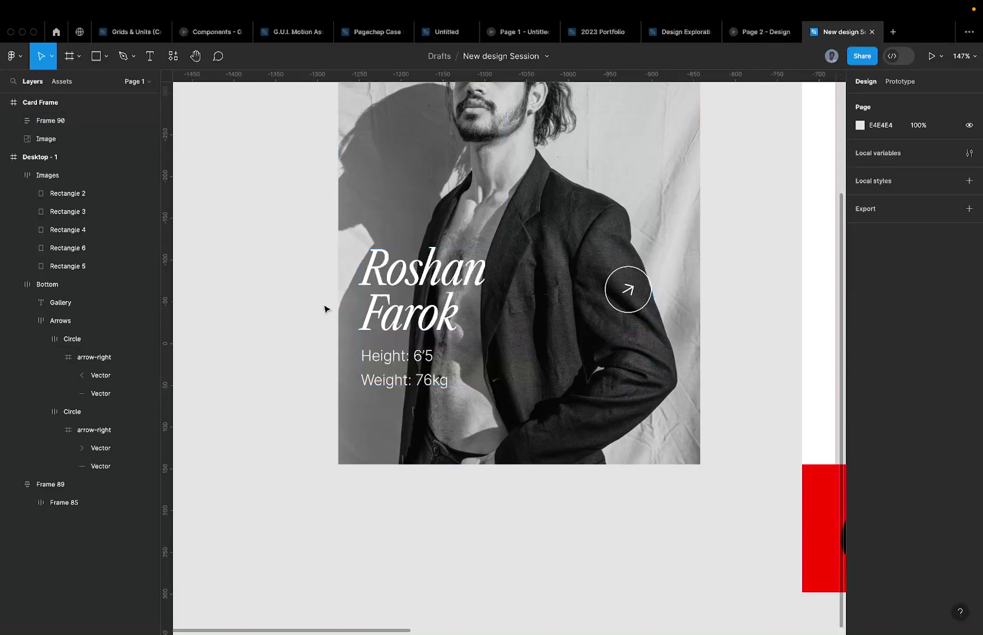
{"action": "left_click", "coordinate": [421, 292]}
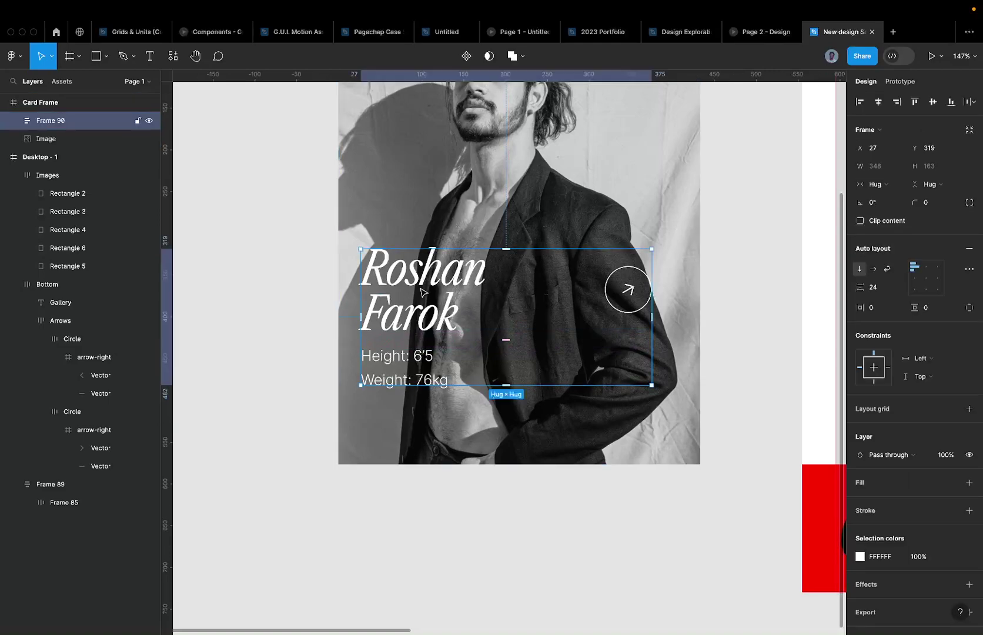
Rename the new stacked frame to Card Details
{"action": "double_click", "coordinate": [46, 123]}
{"action": "type", "text": "Card De"}
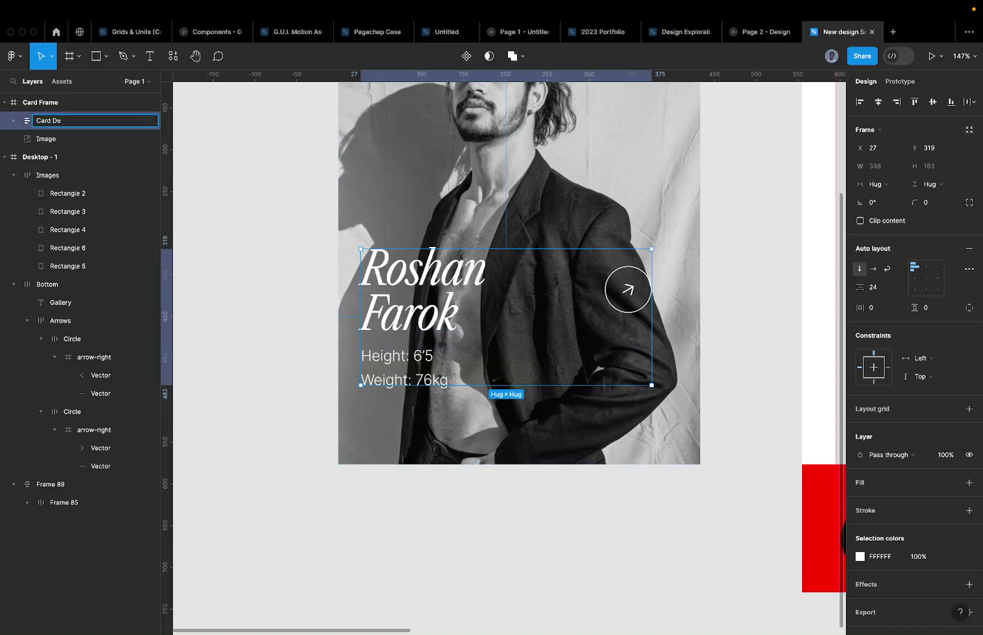
{"action": "type", "text": "tails"}
{"action": "key", "text": "Return"}
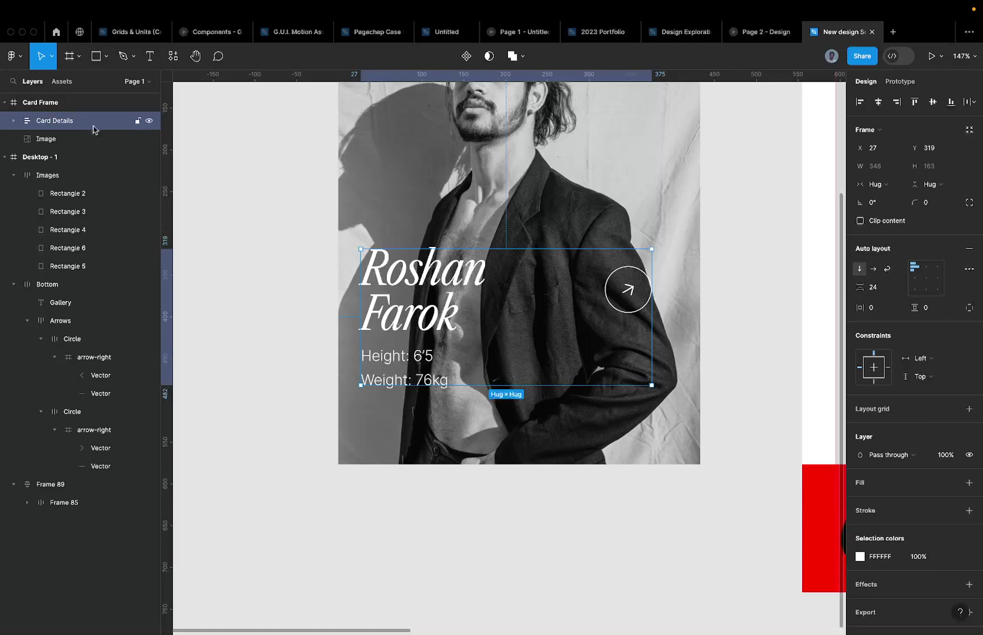
Set the Card Details frame's horizontal and vertical padding to 32
{"action": "left_click", "coordinate": [229, 147]}
{"action": "left_click", "coordinate": [363, 381]}
{"action": "left_click", "coordinate": [876, 308]}
{"action": "key", "text": "Tab"}
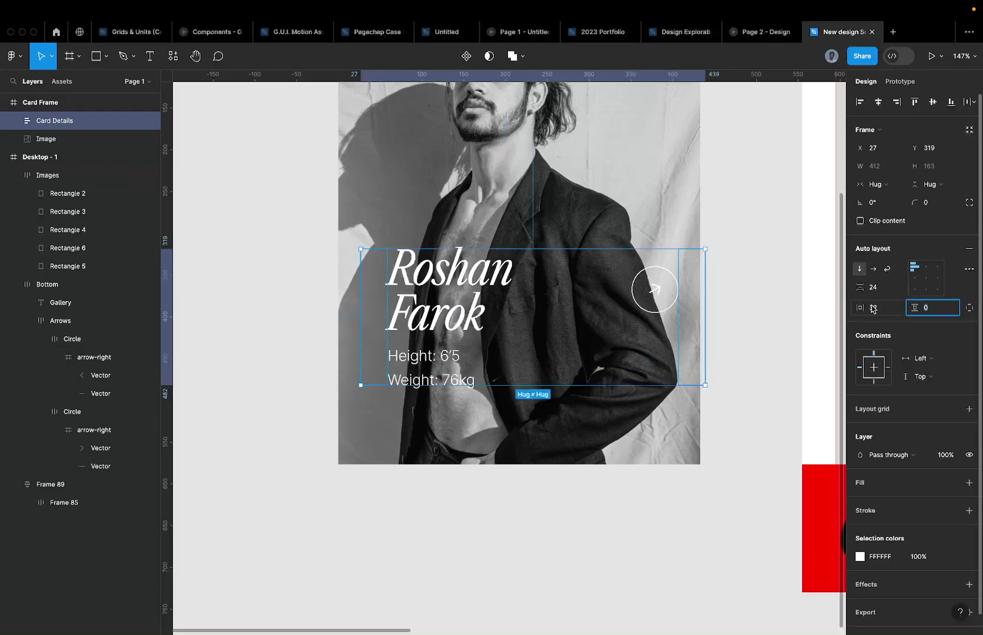
{"action": "type", "text": "32"}
{"action": "key", "text": "Return"}
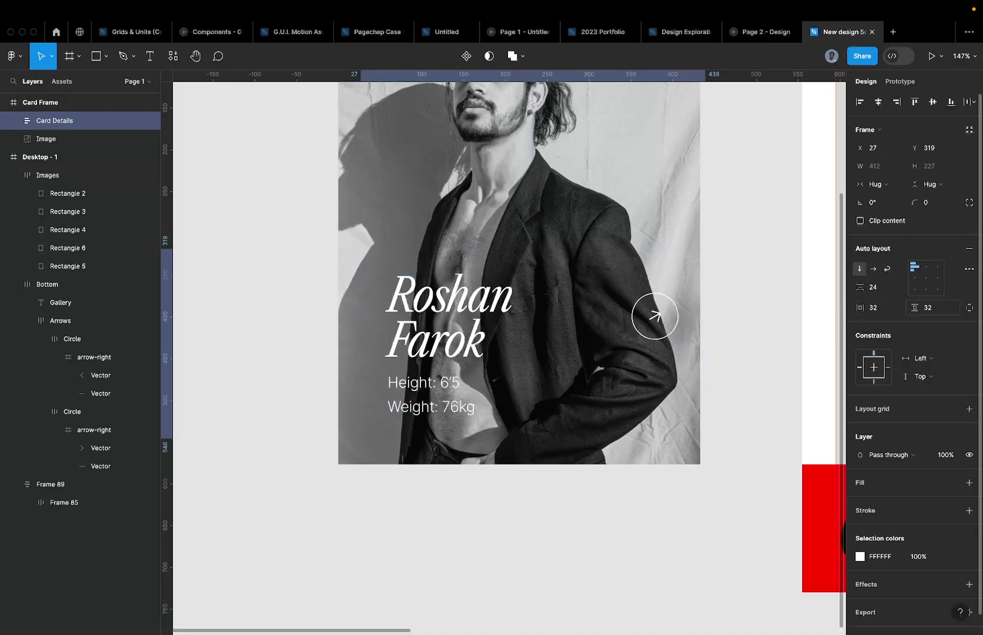
Try a red FF0000 fill on Card Details, then undo it
{"action": "left_click", "coordinate": [968, 483]}
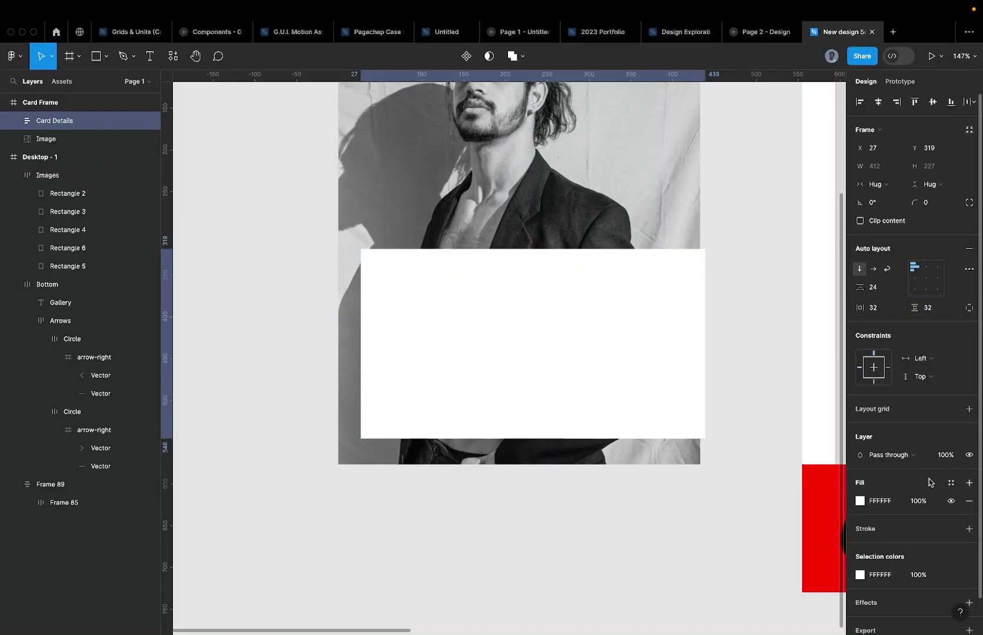
{"action": "left_click", "coordinate": [879, 501]}
{"action": "type", "text": "ff0000"}
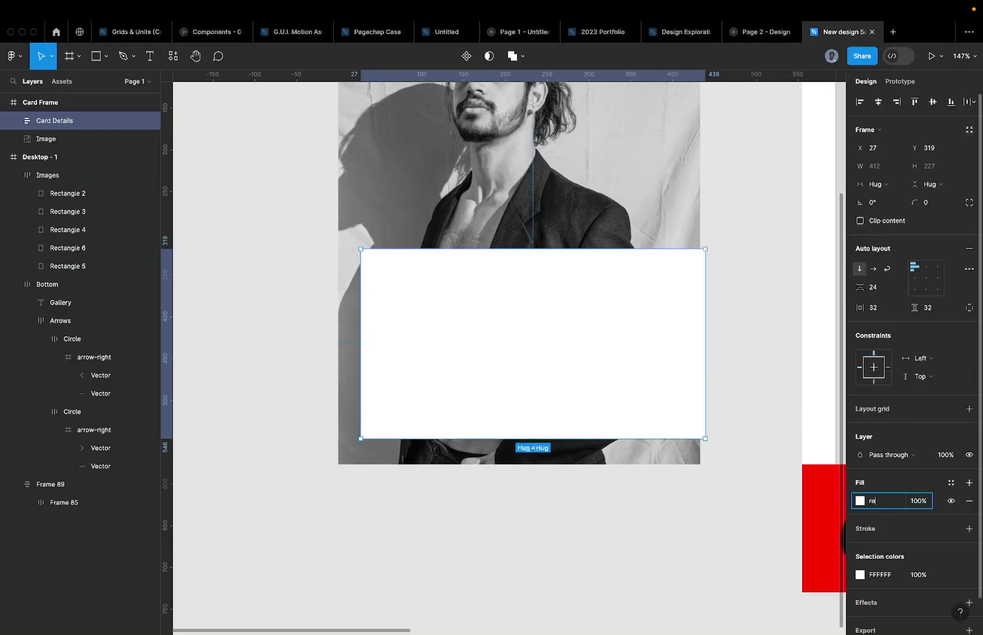
{"action": "key", "text": "Return"}
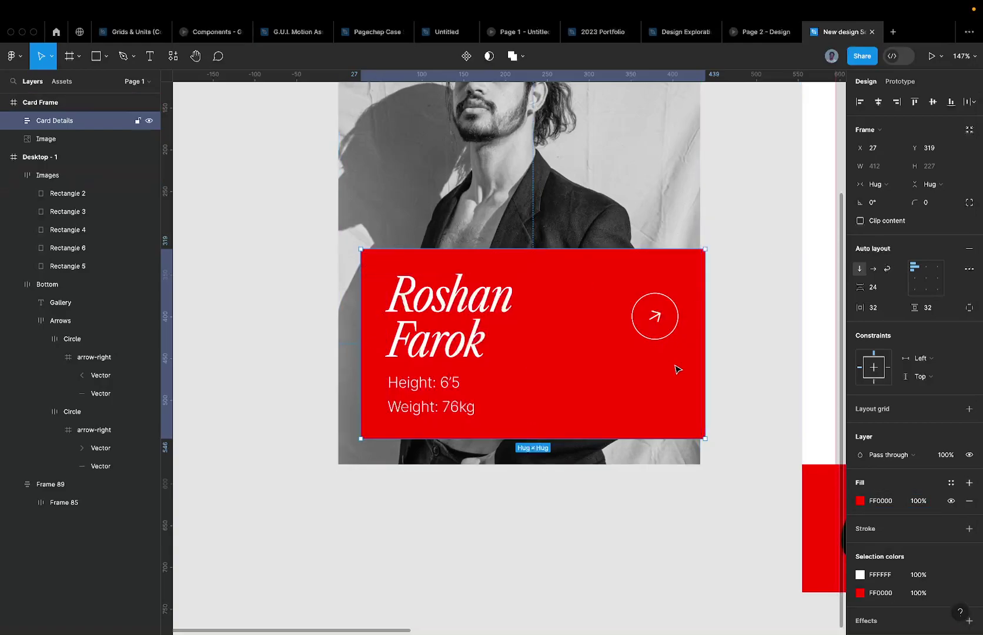
{"action": "key", "text": "ctrl+z"}
{"action": "key", "text": "ctrl+z"}
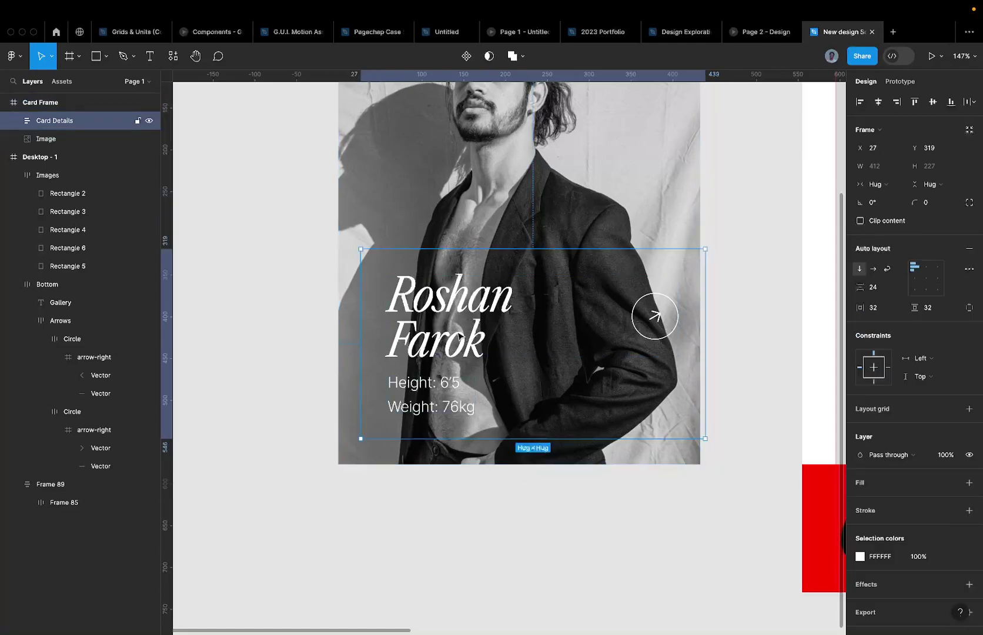
Align the Card Details block to the card's bottom and left edges
{"action": "left_click", "coordinate": [950, 102]}
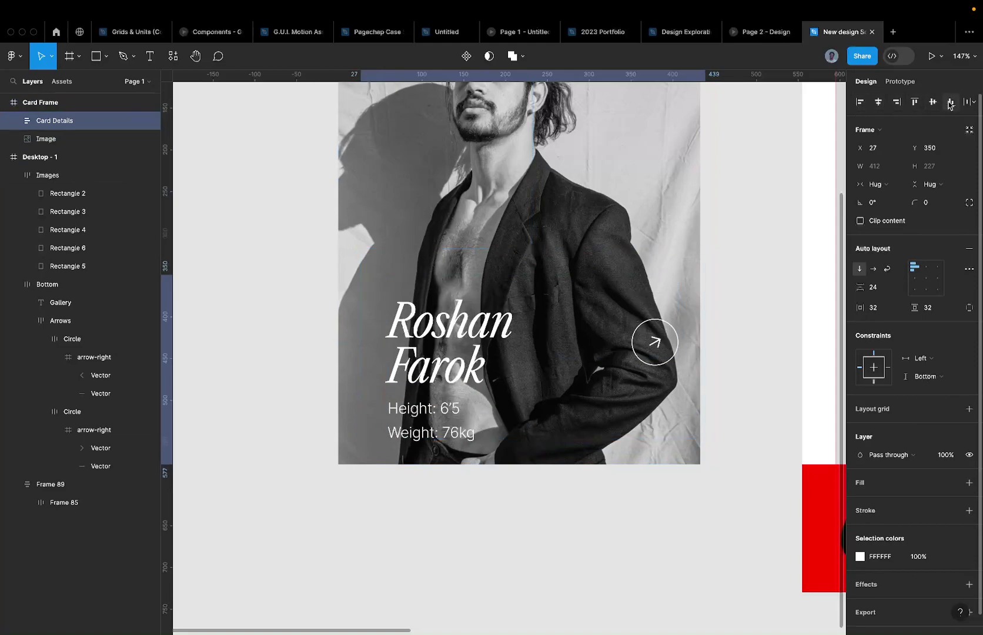
{"action": "left_click", "coordinate": [860, 101]}
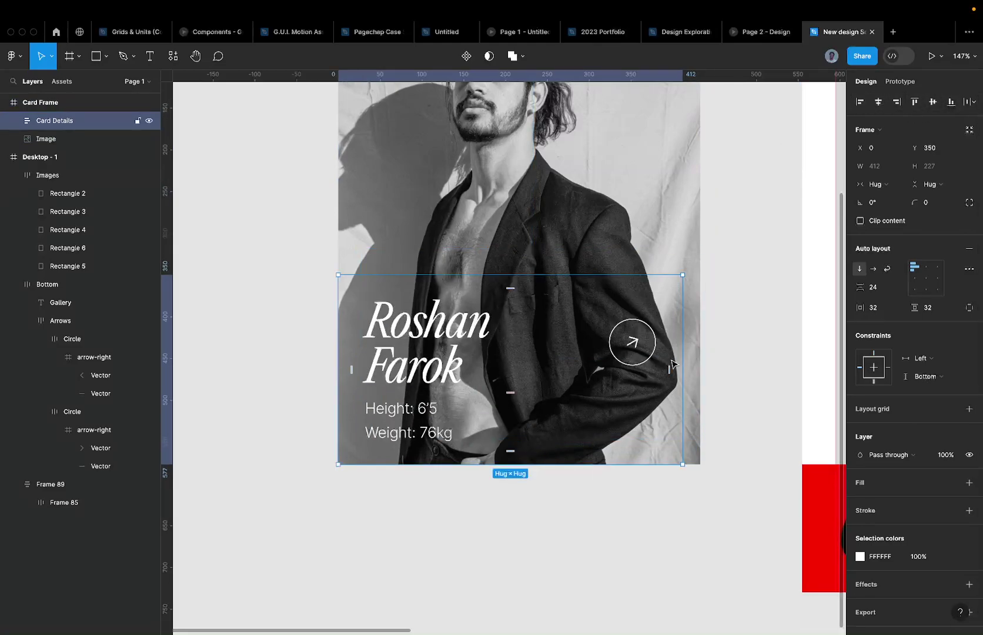
{"action": "scroll", "coordinate": [673, 363], "scroll_direction": "up", "scroll_amount": 5}
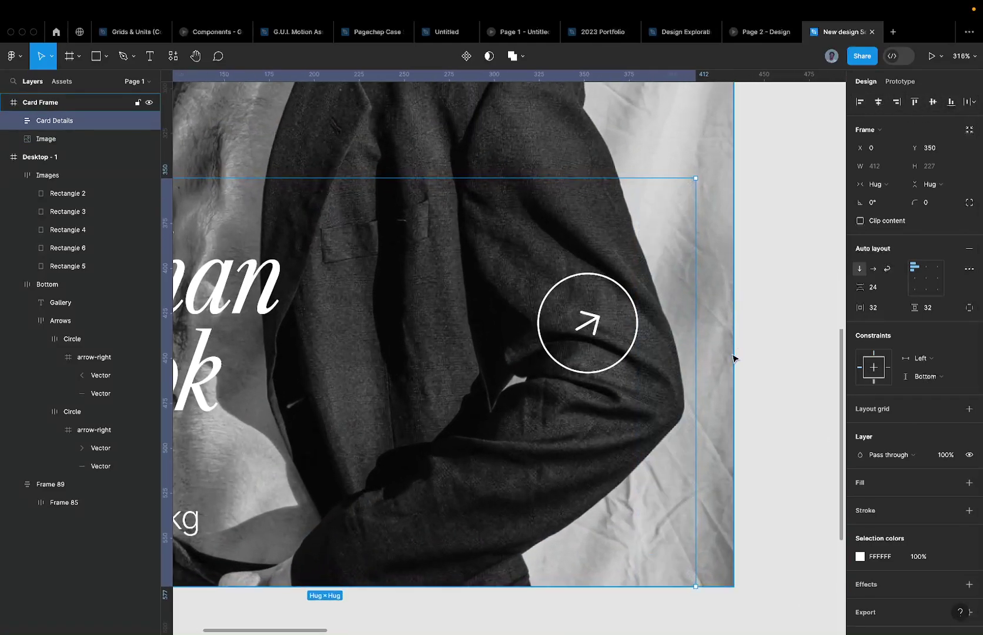
{"action": "scroll", "coordinate": [735, 369], "scroll_direction": "down", "scroll_amount": 4}
{"action": "scroll", "coordinate": [735, 368], "scroll_direction": "up", "scroll_amount": 6}
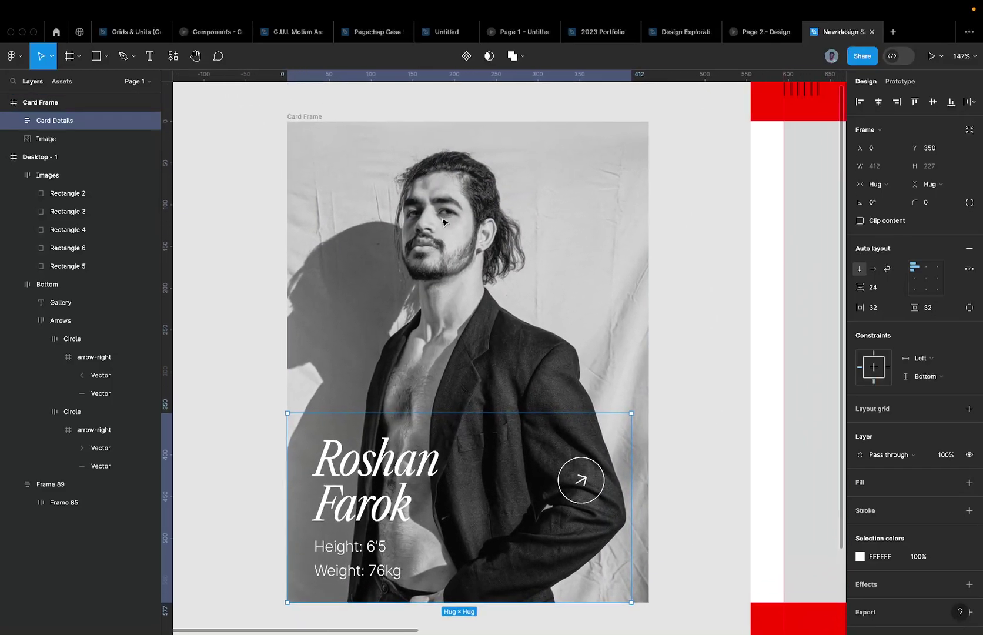
{"action": "scroll", "coordinate": [415, 305], "scroll_direction": "down", "scroll_amount": 5}
{"action": "scroll", "coordinate": [415, 305], "scroll_direction": "right", "scroll_amount": 3}
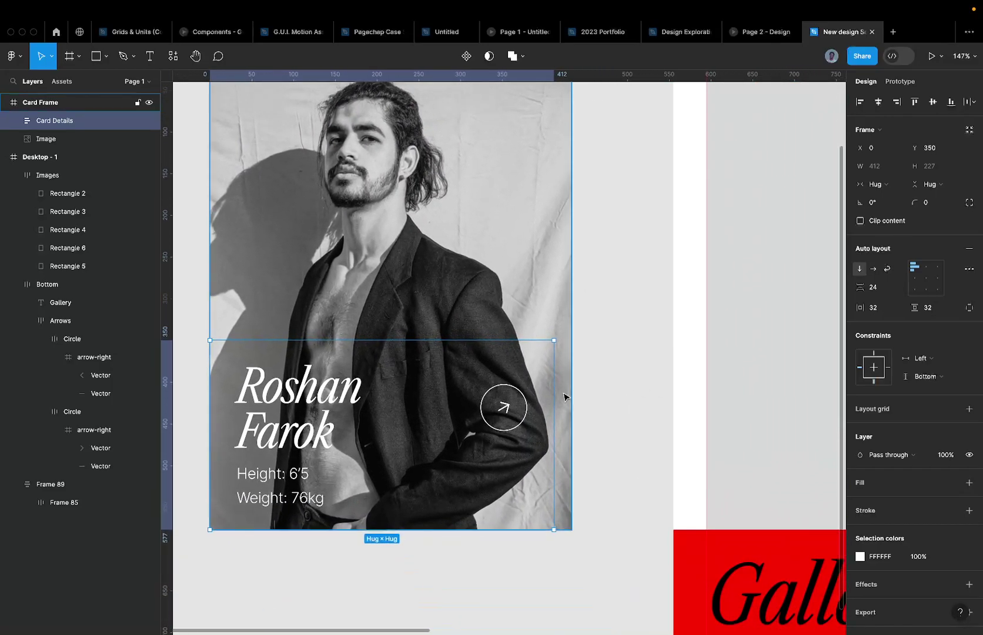
Set the Top Items and Sub Items rows to Fill container width
{"action": "left_click", "coordinate": [515, 413]}
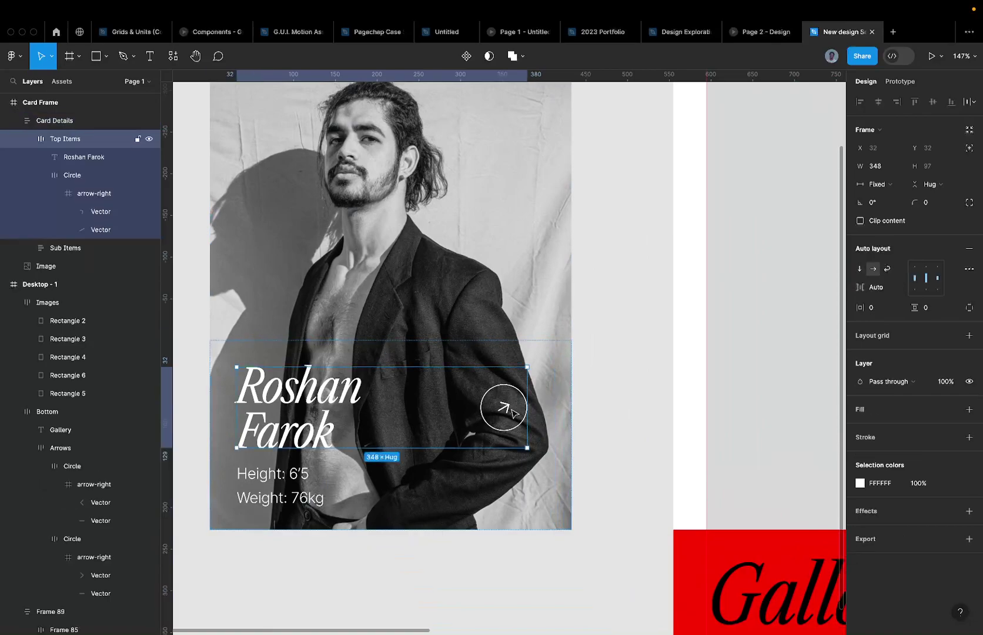
{"action": "left_click", "coordinate": [387, 490], "text": "shift"}
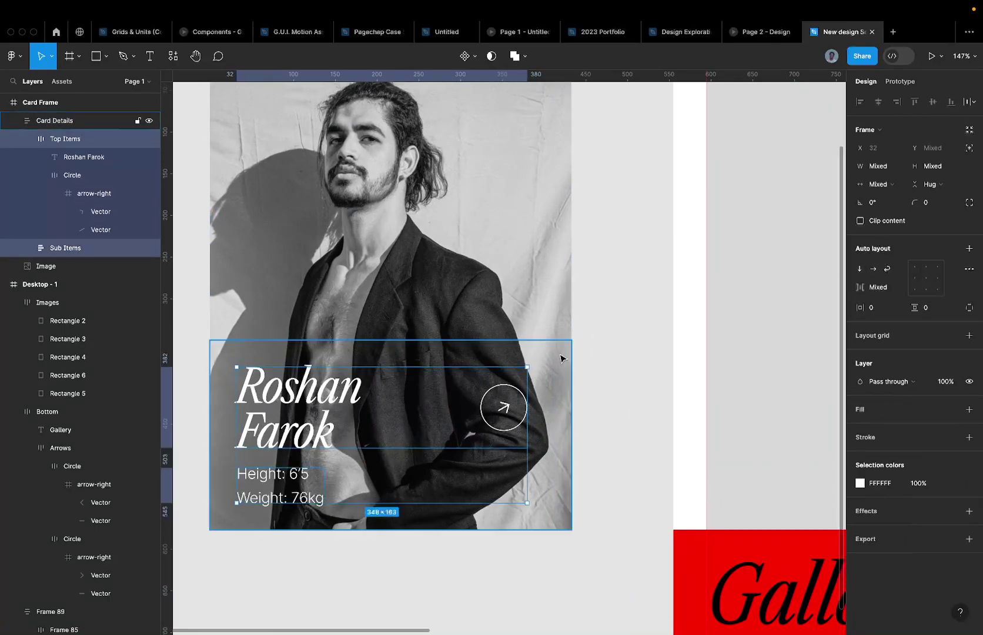
{"action": "left_click", "coordinate": [892, 186]}
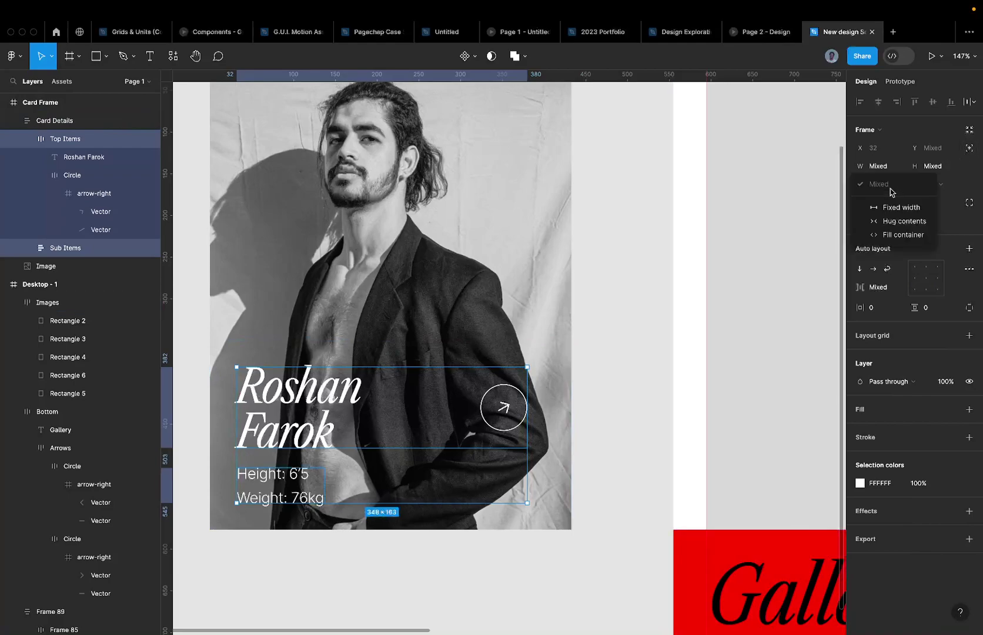
{"action": "left_click", "coordinate": [894, 235]}
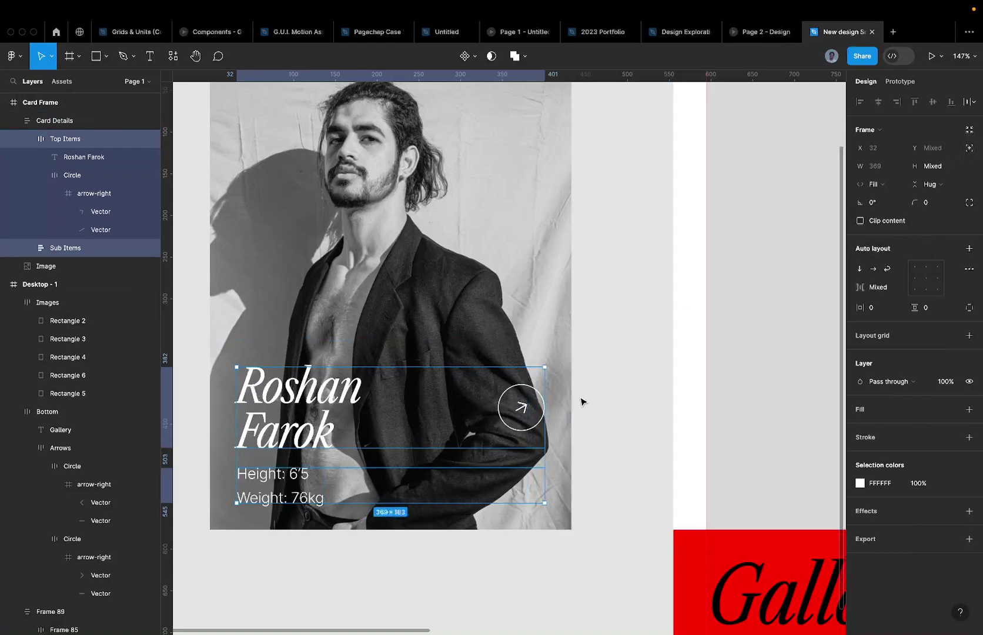
Inspect the spacing around Top Items and Sub Items, then reselect Card Details
{"action": "left_click", "coordinate": [552, 380]}
{"action": "left_click", "coordinate": [521, 406]}
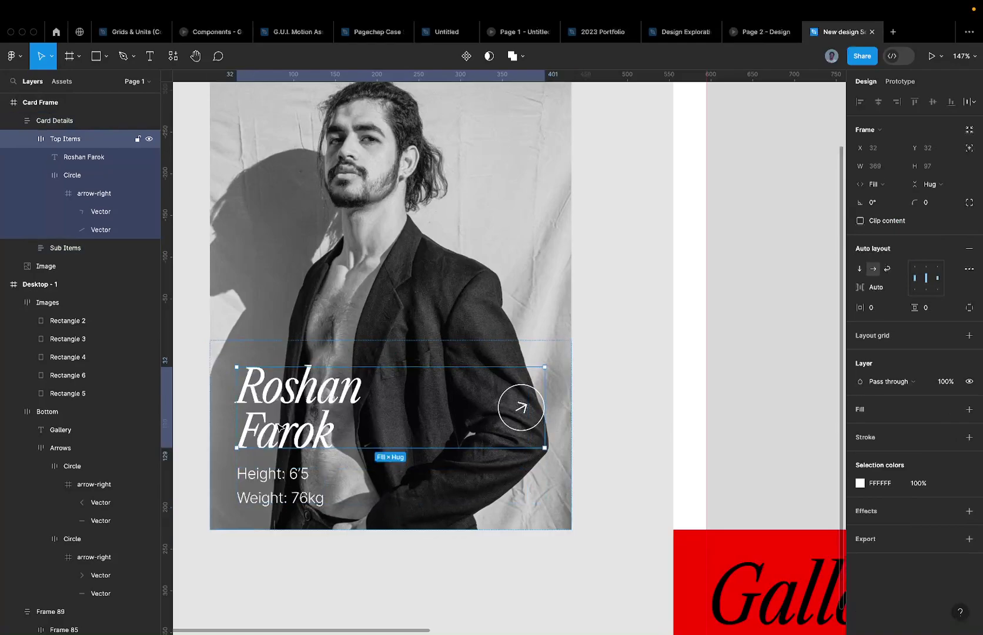
{"action": "key", "text": "alt"}
{"action": "left_click", "coordinate": [273, 477]}
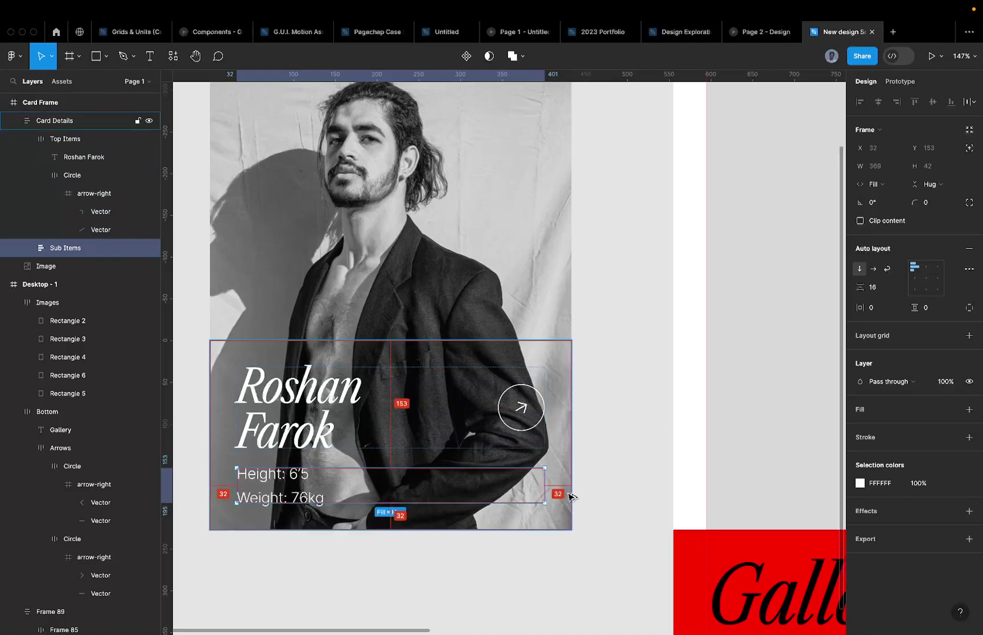
{"action": "left_click", "coordinate": [558, 450]}
{"action": "scroll", "coordinate": [558, 450], "scroll_direction": "down", "scroll_amount": 5}
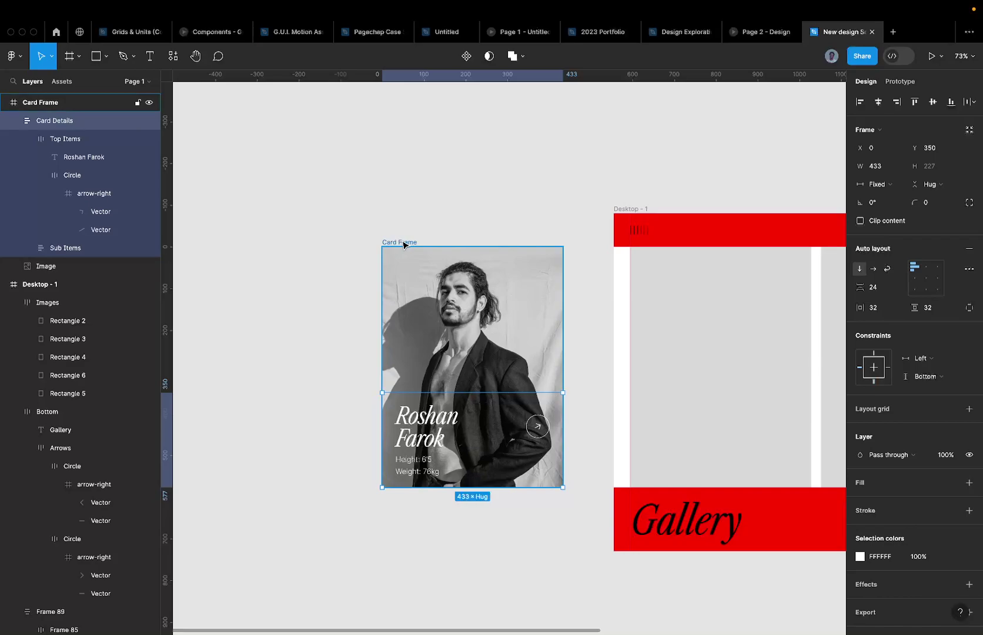
Wrap the card photo in a new frame named 'Image Frame' inside Card Frame
{"action": "left_click", "coordinate": [438, 292]}
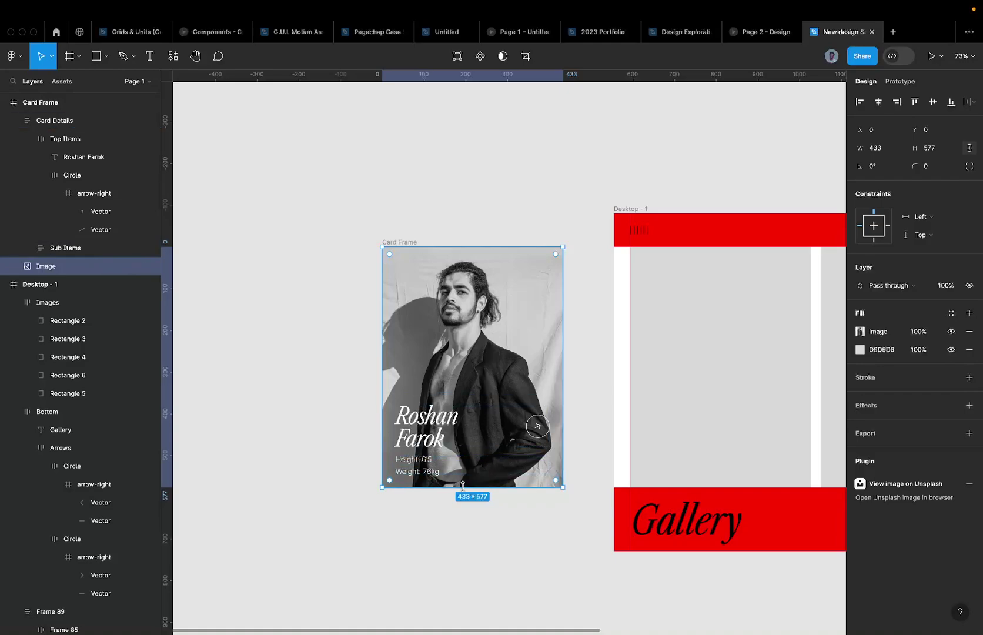
{"action": "left_click_drag", "start_coordinate": [470, 484], "coordinate": [469, 339]}
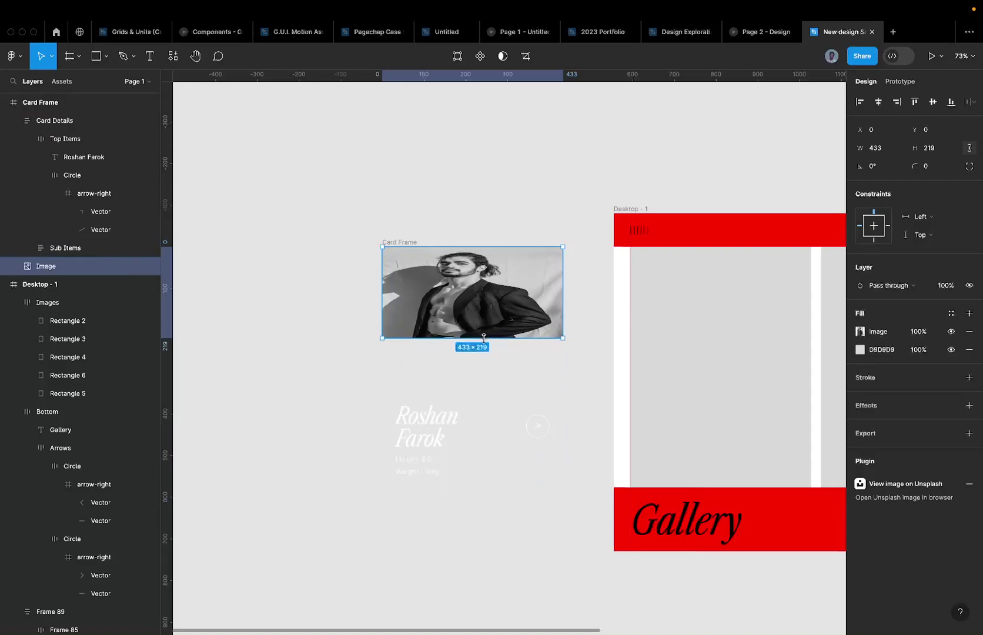
{"action": "key", "text": "ctrl+z"}
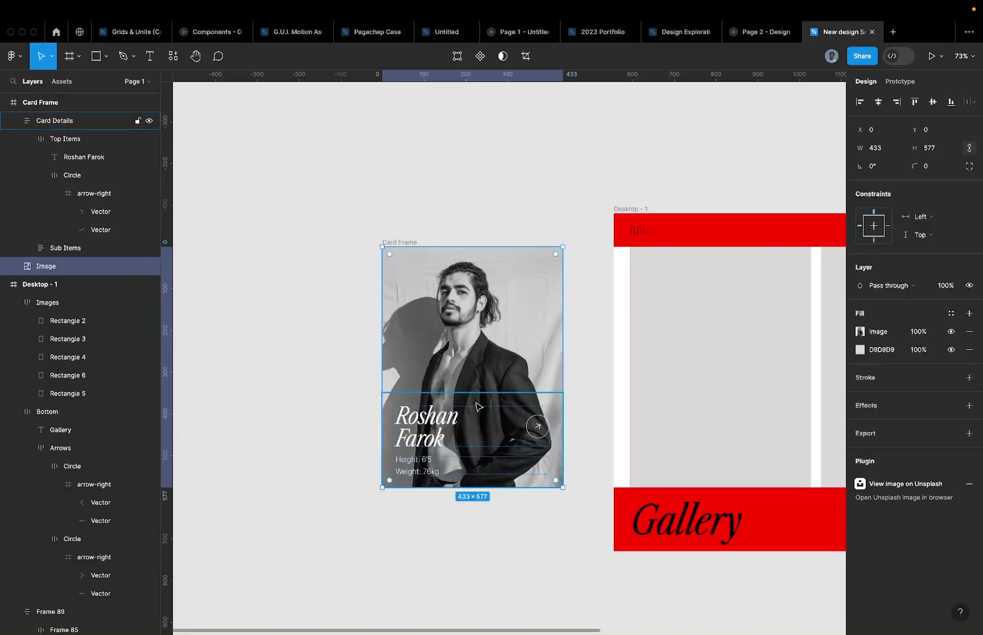
{"action": "right_click", "coordinate": [442, 289]}
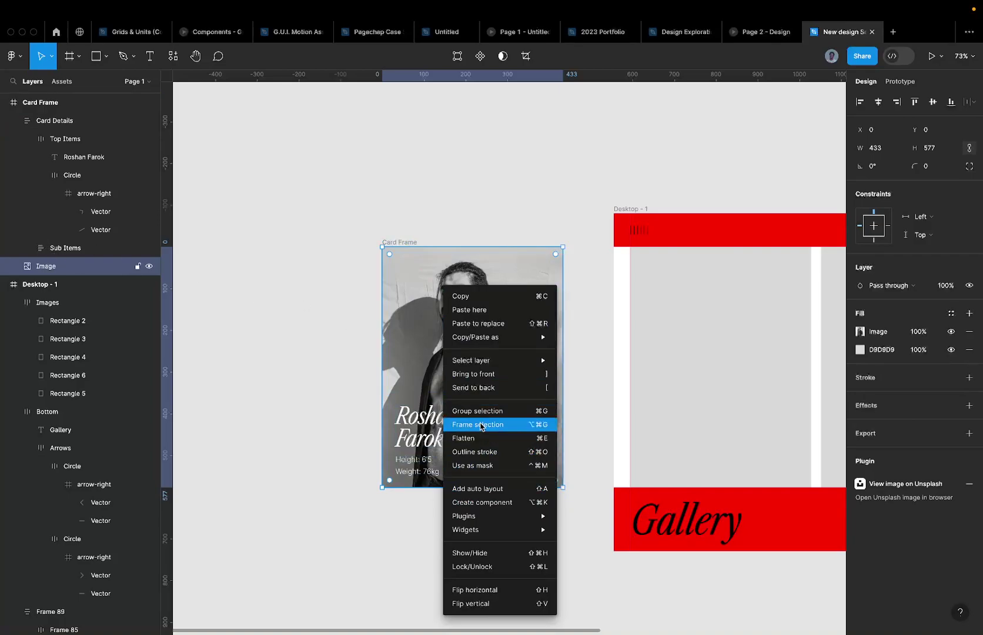
{"action": "left_click", "coordinate": [486, 424]}
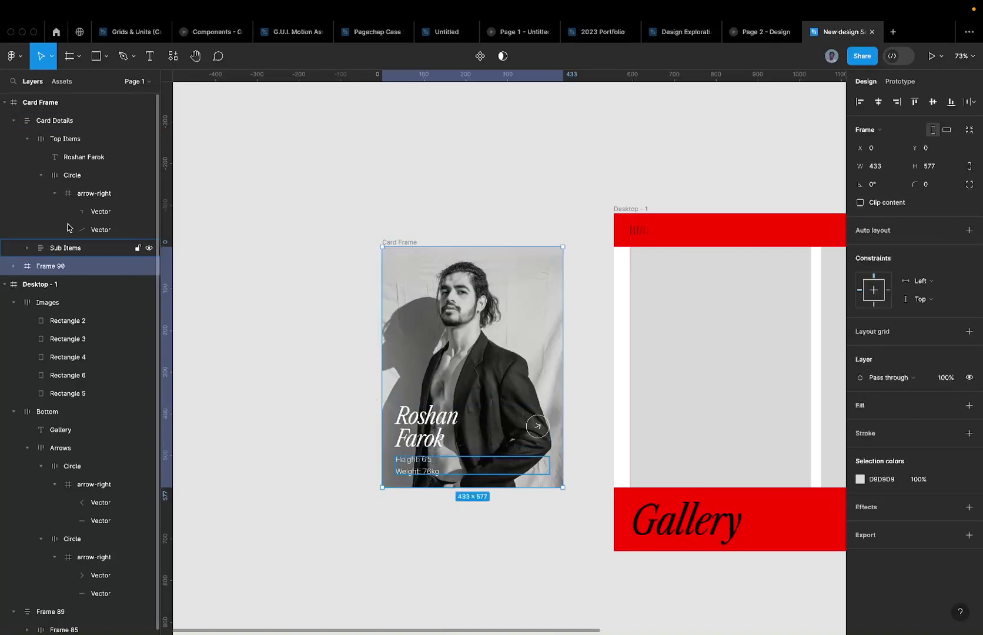
{"action": "double_click", "coordinate": [52, 269]}
{"action": "type", "text": "Image"}
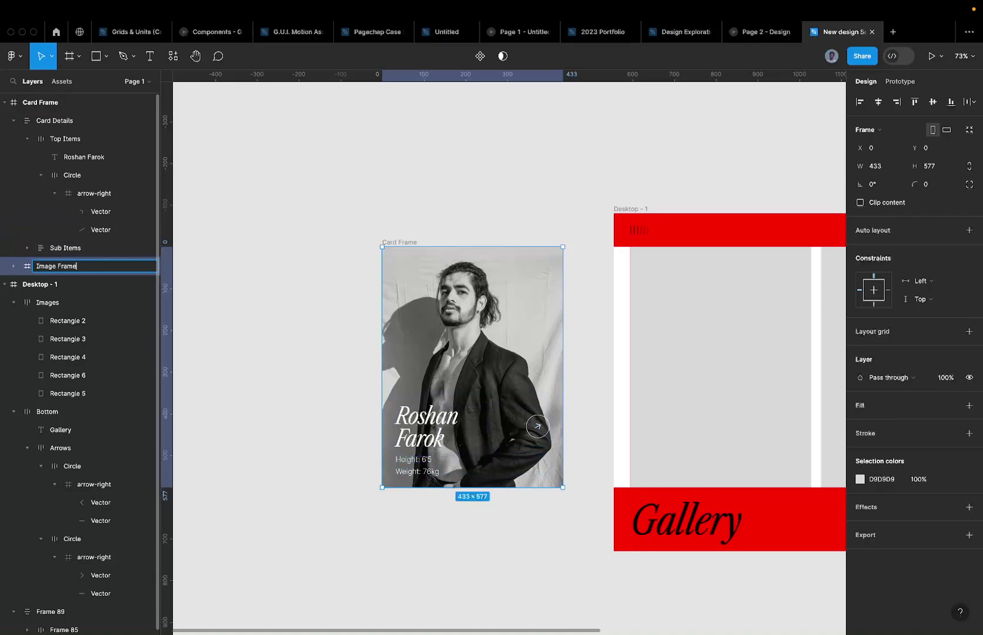
{"action": "key", "text": "Return"}
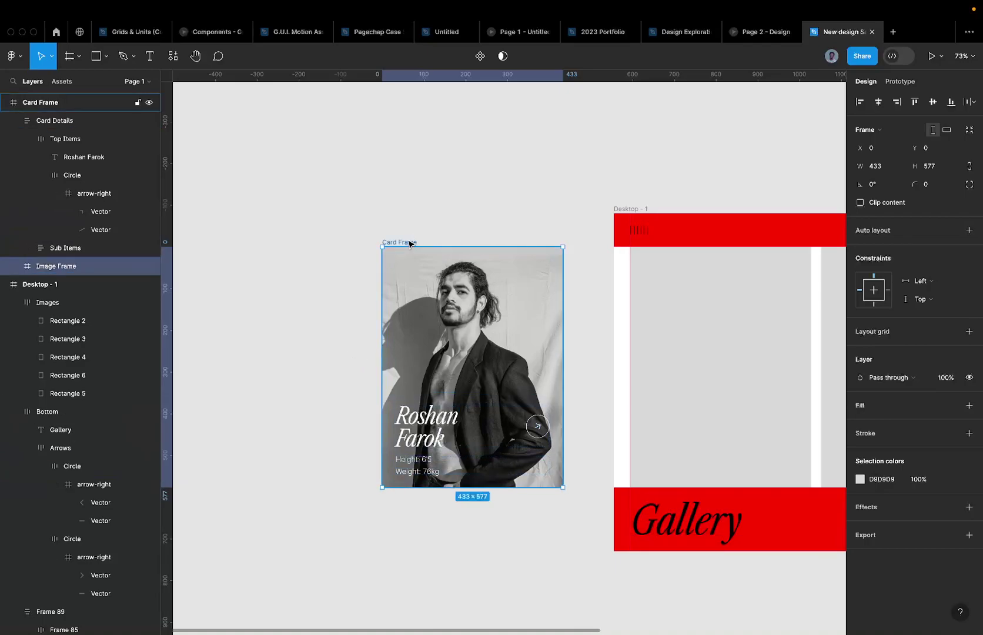
{"action": "left_click", "coordinate": [410, 244]}
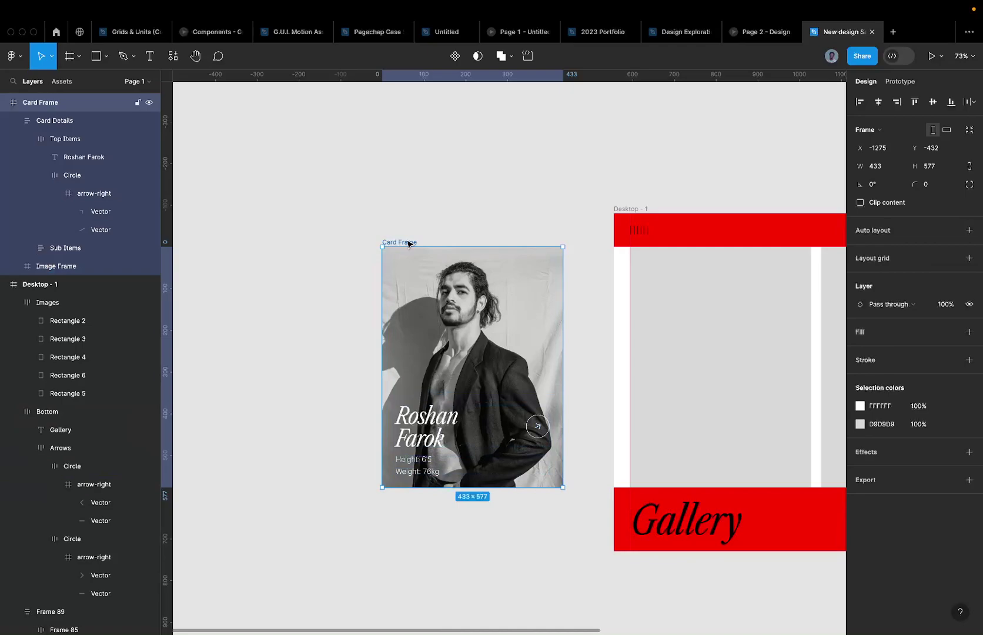
{"action": "scroll", "coordinate": [410, 243], "scroll_direction": "left", "scroll_amount": 1}
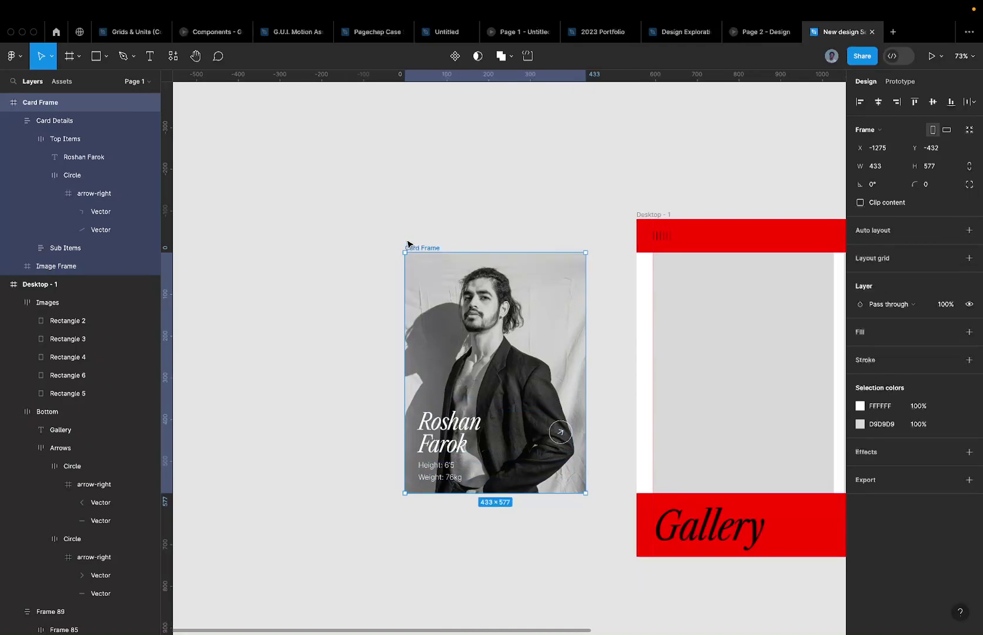
Add a fill to Card Frame, undoing a trial duplicate and photo move
{"action": "left_click_drag", "start_coordinate": [432, 249], "coordinate": [227, 240], "text": "alt"}
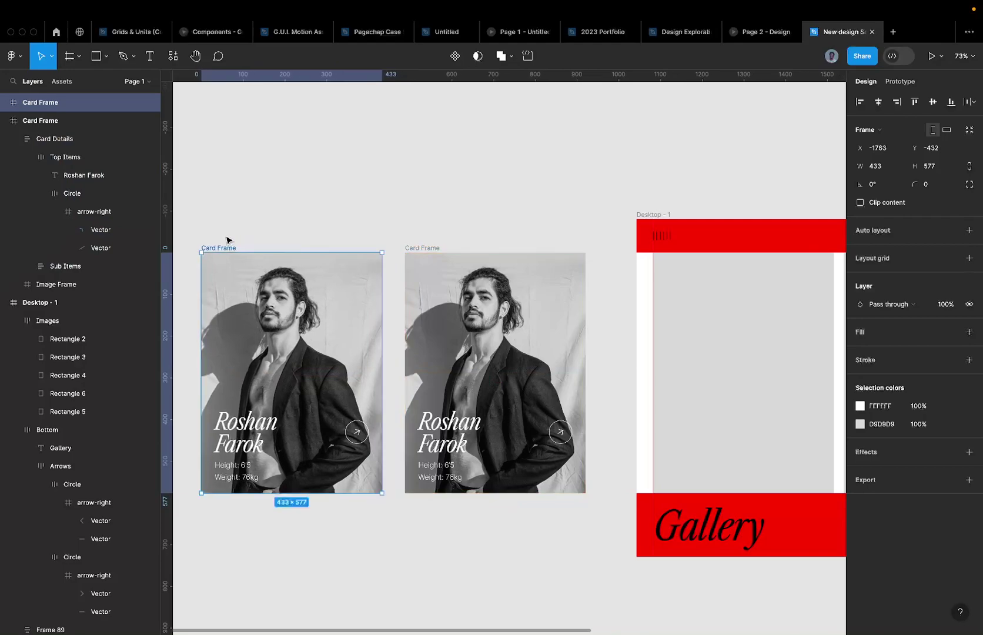
{"action": "scroll", "coordinate": [227, 239], "scroll_direction": "left", "scroll_amount": 5}
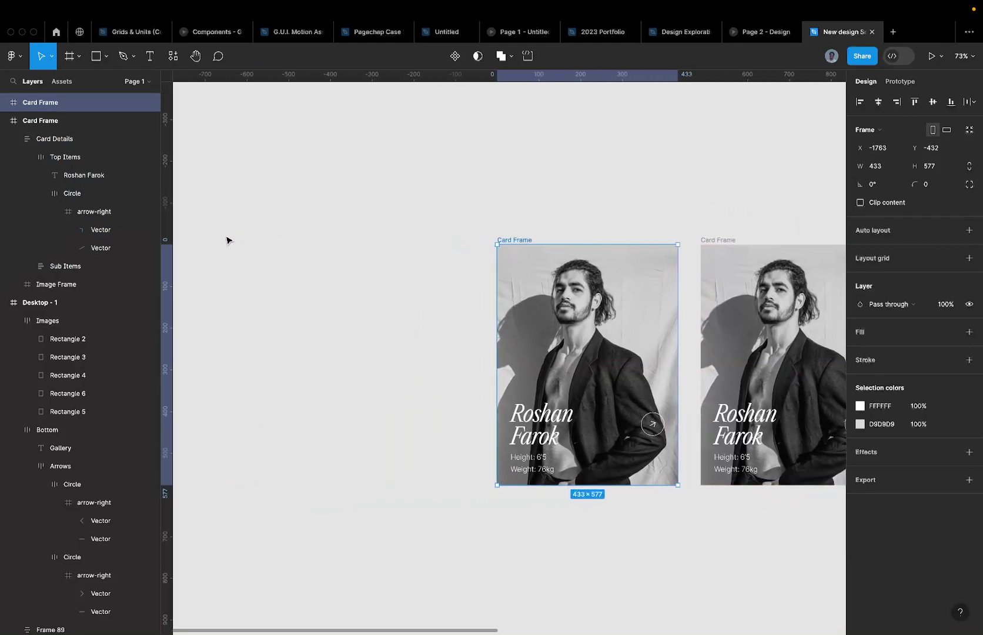
{"action": "key", "text": "ctrl+z"}
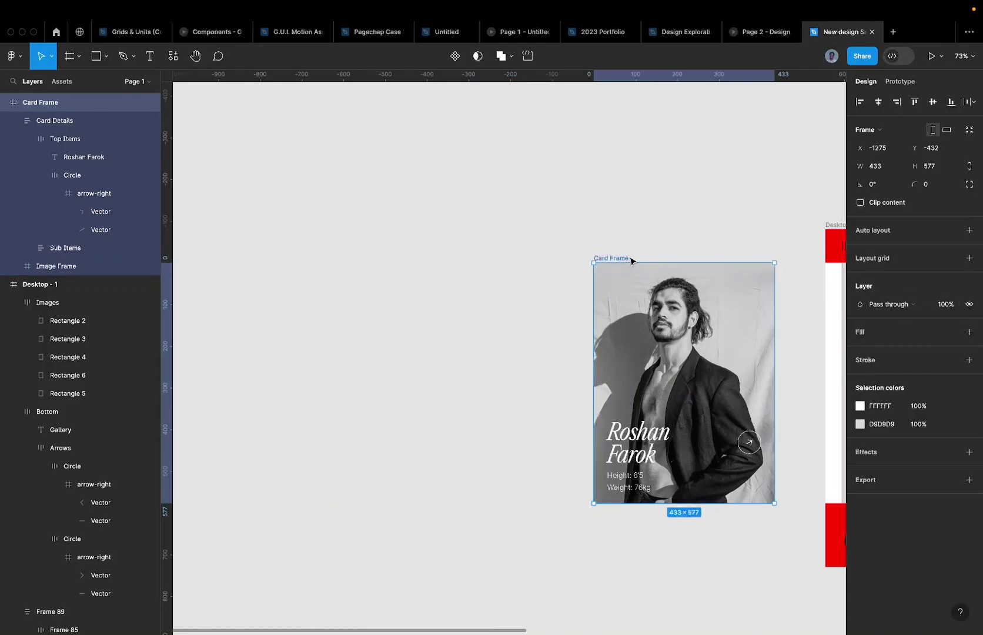
{"action": "left_click", "coordinate": [969, 332]}
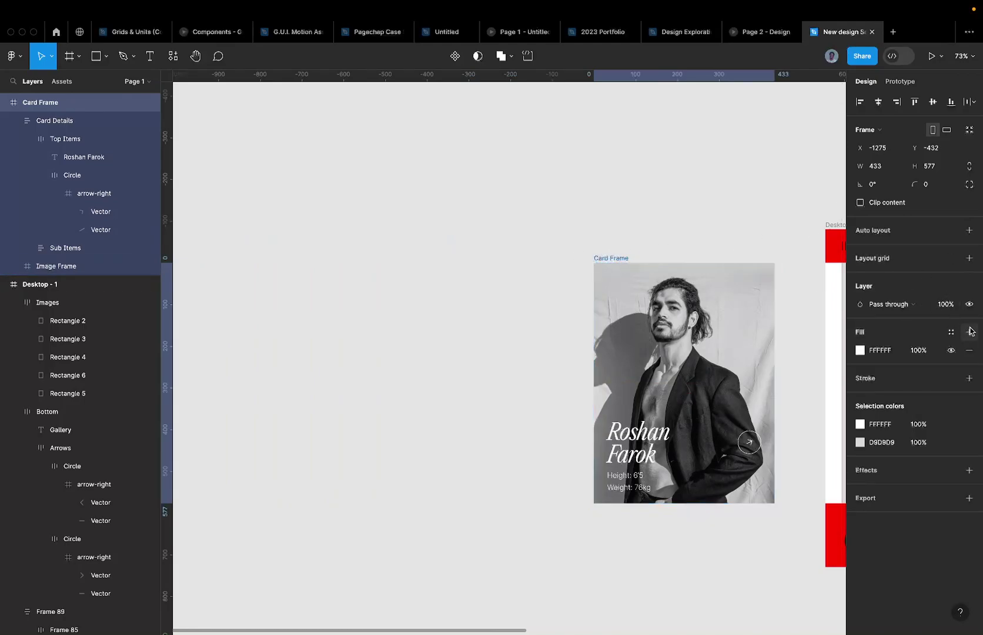
{"action": "scroll", "coordinate": [647, 317], "scroll_direction": "right", "scroll_amount": 2}
{"action": "scroll", "coordinate": [647, 317], "scroll_direction": "up", "scroll_amount": 1}
{"action": "double_click", "coordinate": [651, 360]}
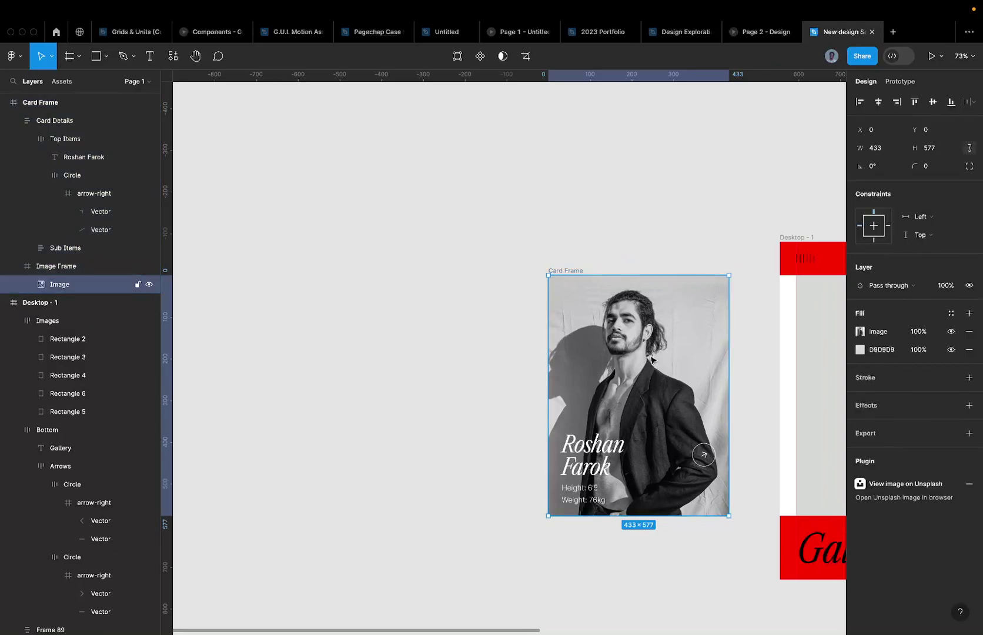
{"action": "left_click_drag", "start_coordinate": [651, 360], "coordinate": [336, 360]}
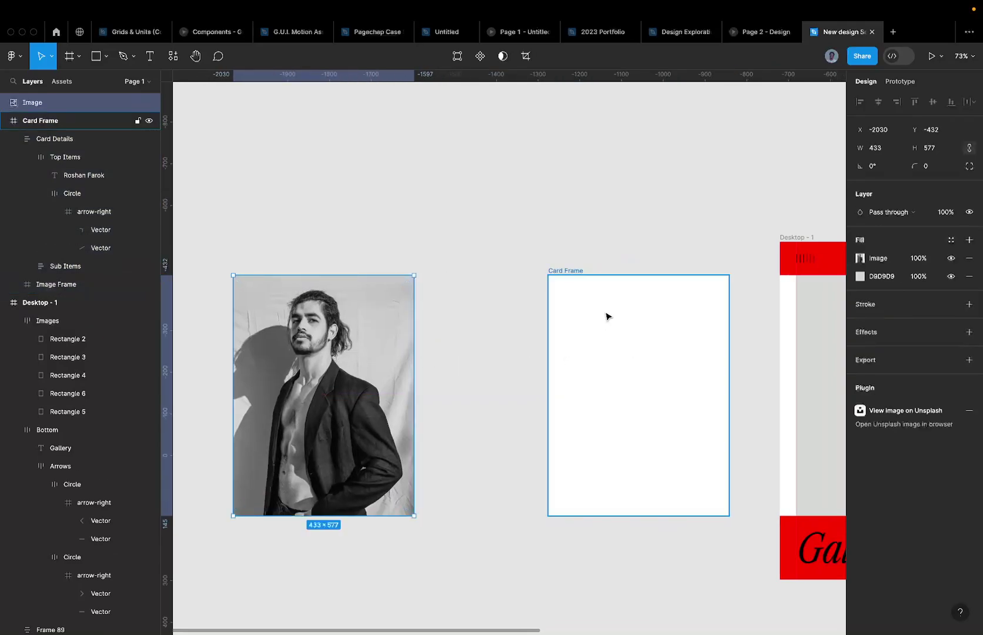
{"action": "key", "text": "super+z"}
Set Card Frame's fill to solid black at 100% opacity
{"action": "left_click", "coordinate": [558, 271]}
{"action": "left_click", "coordinate": [884, 352]}
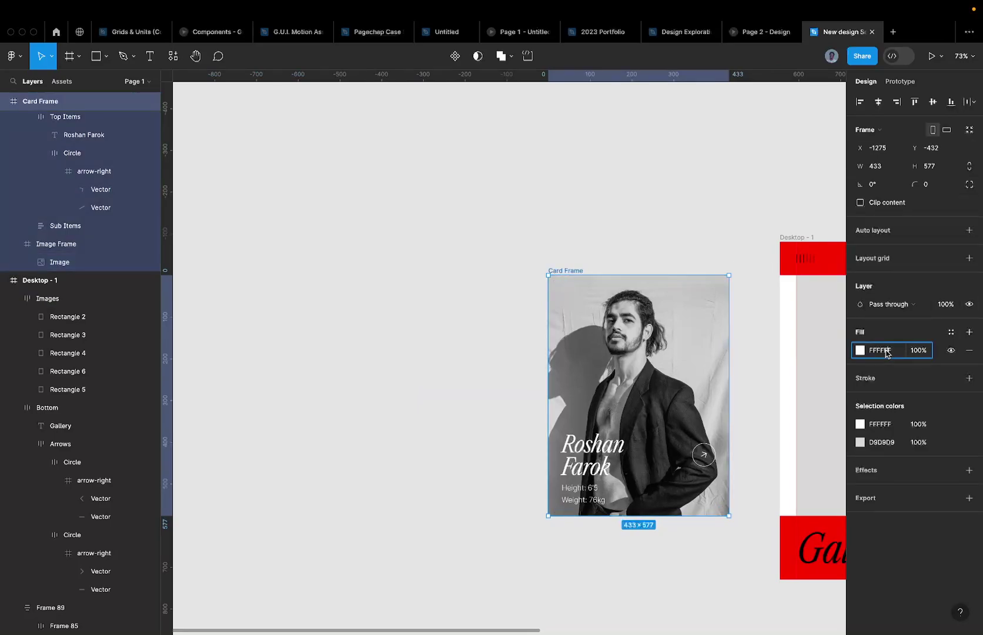
{"action": "type", "text": "red"}
{"action": "key", "text": "Return"}
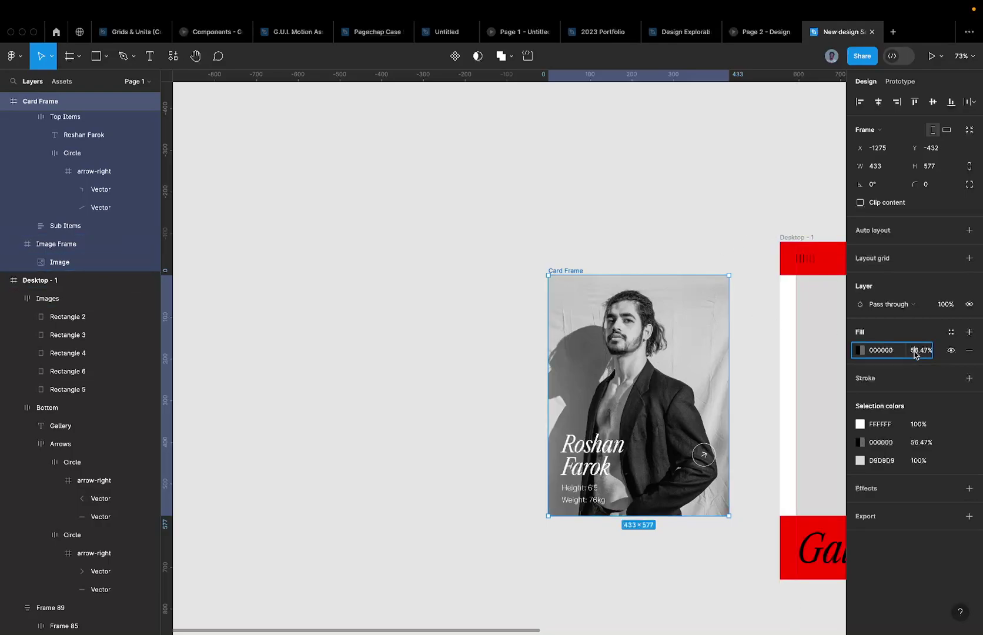
{"action": "left_click", "coordinate": [915, 351]}
{"action": "type", "text": "00"}
{"action": "key", "text": "Return"}
Alt-drag Card Frame to place a duplicate card just left of the original
{"action": "left_click_drag", "start_coordinate": [601, 339], "coordinate": [325, 305]}
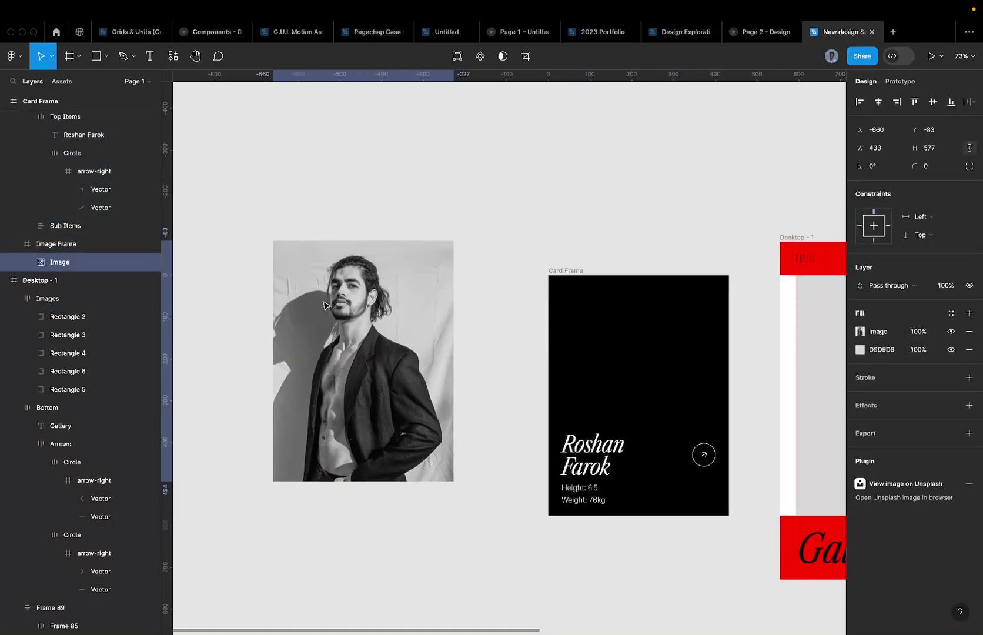
{"action": "key", "text": "ctrl+z"}
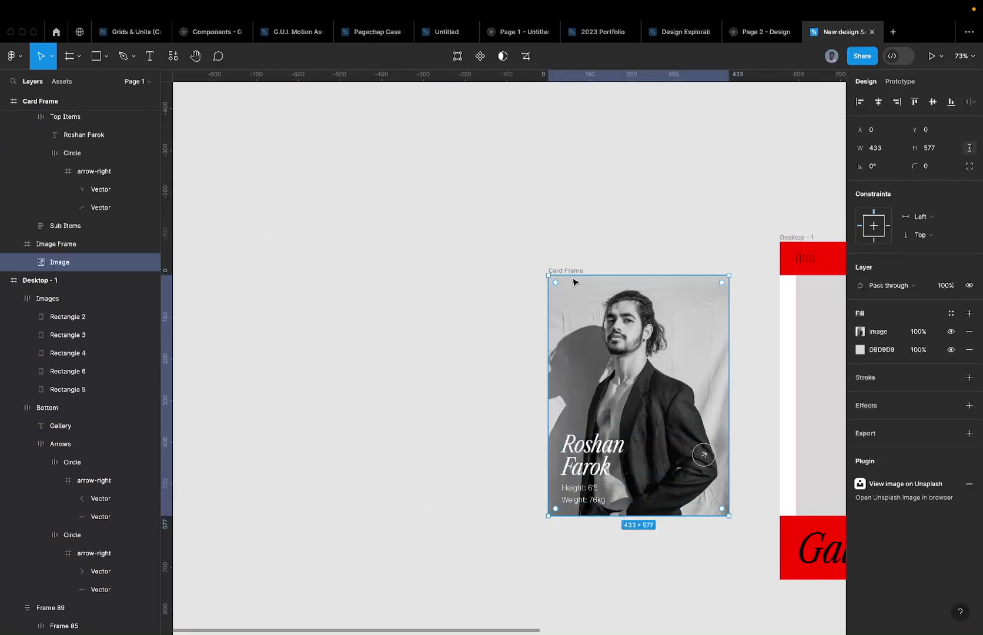
{"action": "left_click", "coordinate": [564, 268]}
{"action": "left_click", "coordinate": [564, 272]}
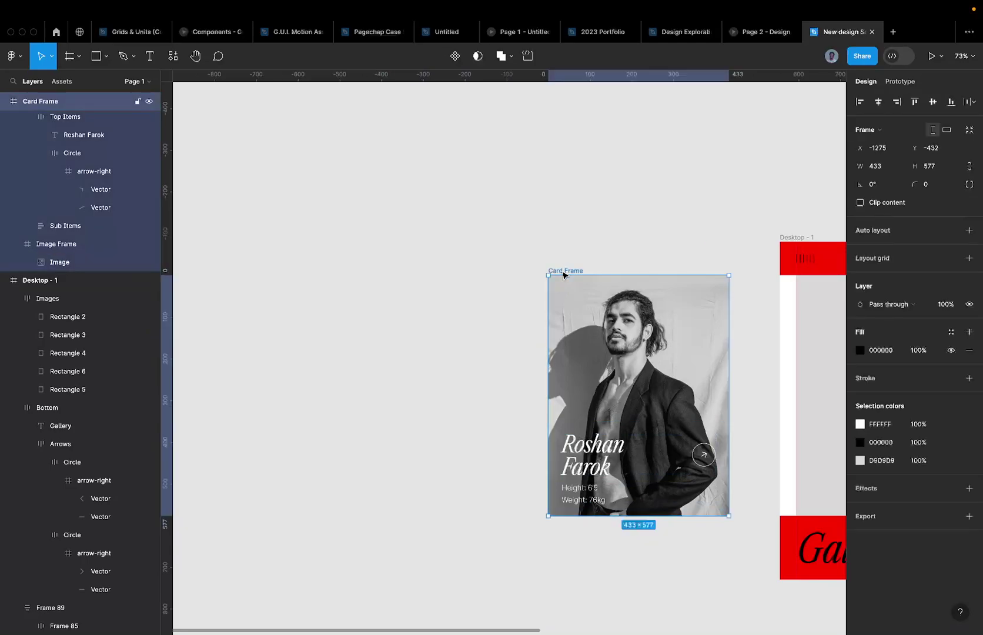
{"action": "left_click_drag", "start_coordinate": [564, 274], "coordinate": [373, 273]}
{"action": "left_click", "coordinate": [522, 452]}
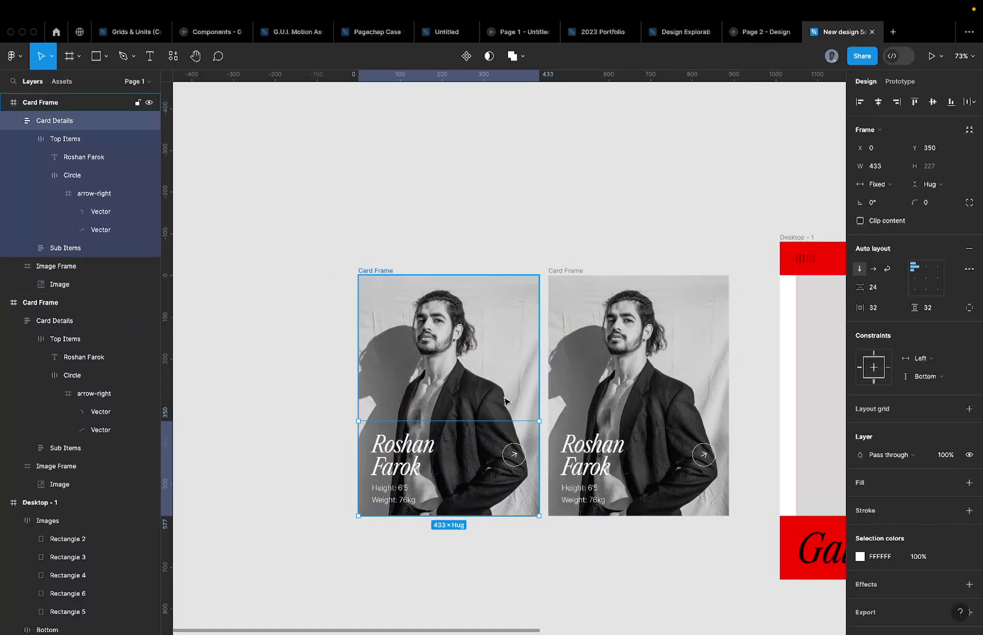
Turn on Clip content for the left card's Image Frame
{"action": "key", "text": "Escape"}
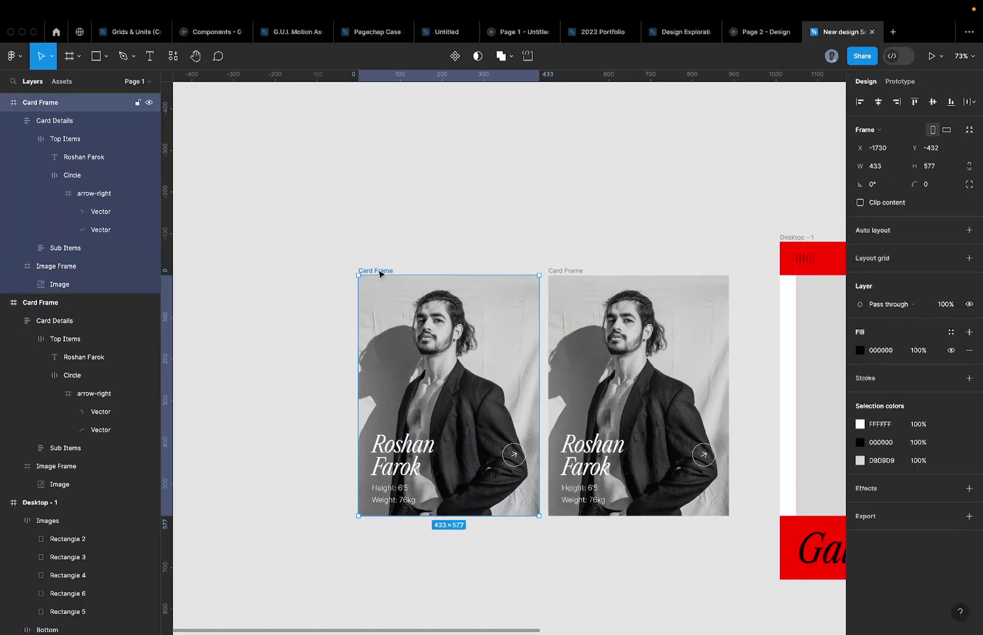
{"action": "left_click", "coordinate": [561, 272], "text": "shift"}
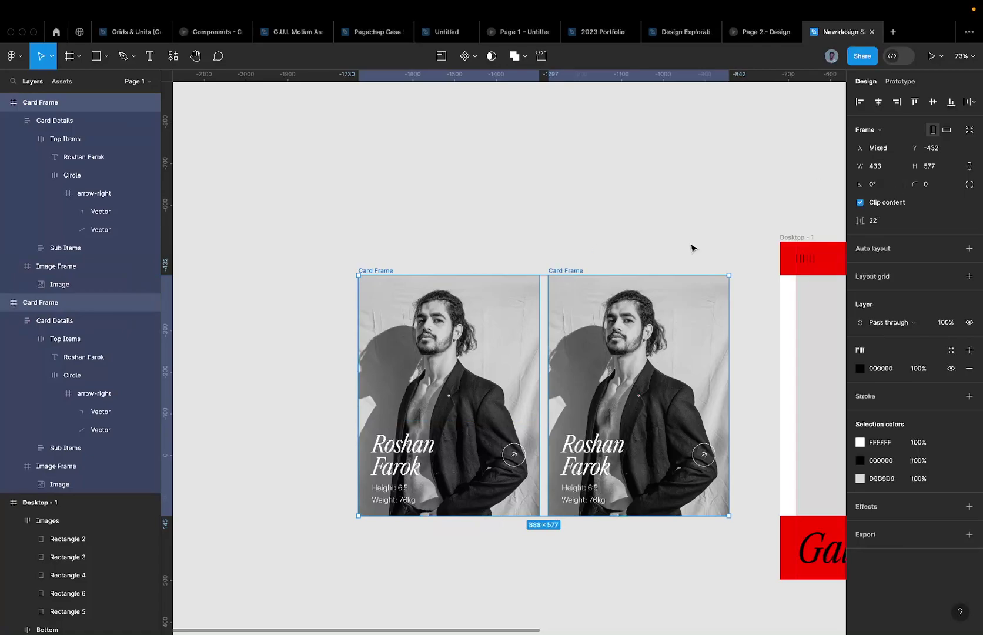
{"action": "left_click", "coordinate": [486, 285]}
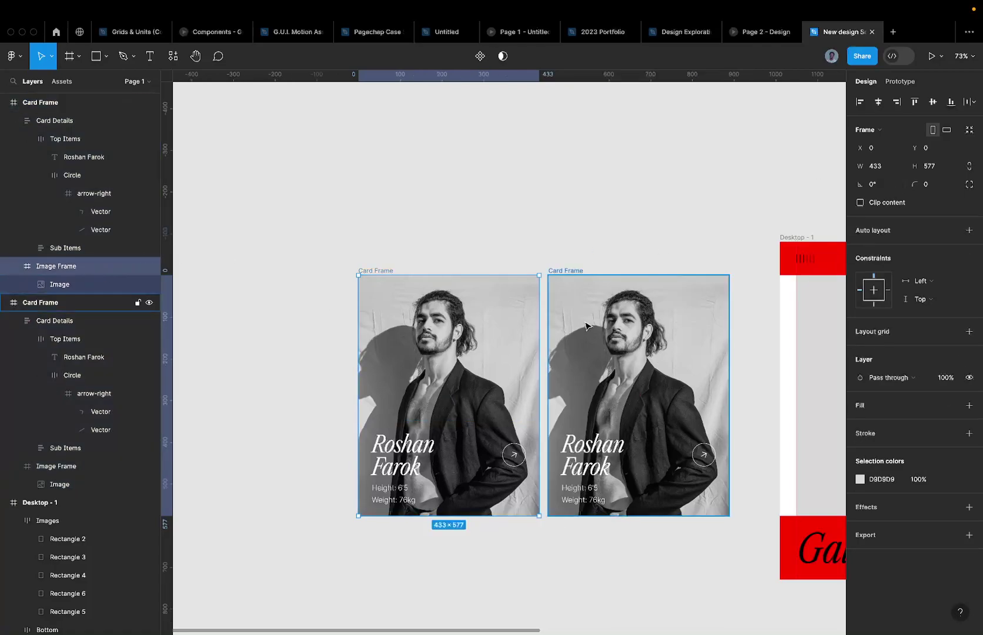
{"action": "left_click", "coordinate": [588, 341]}
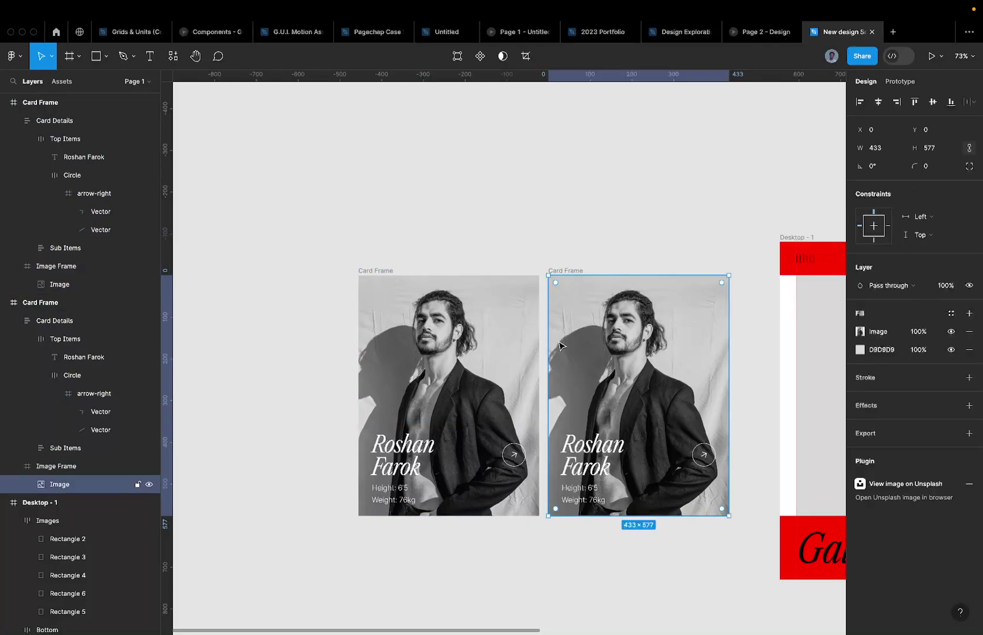
{"action": "left_click", "coordinate": [448, 336]}
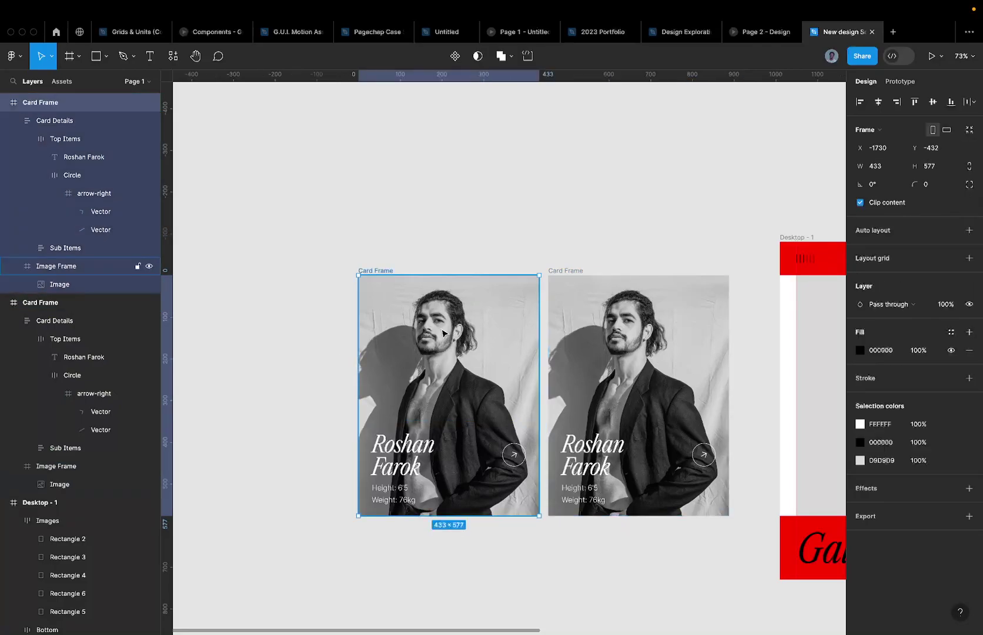
{"action": "left_click", "coordinate": [61, 268]}
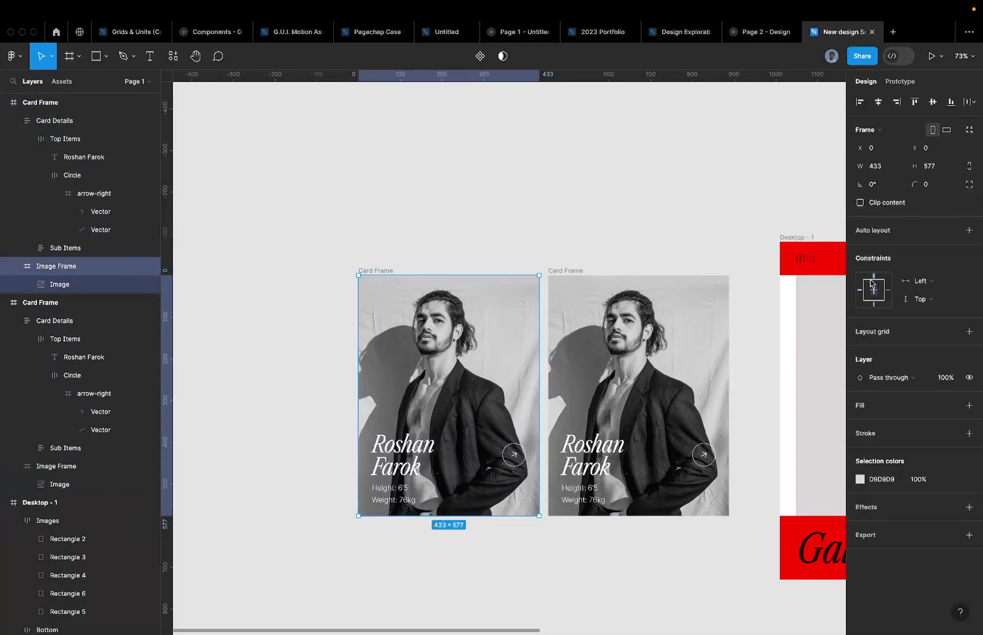
{"action": "left_click", "coordinate": [876, 203]}
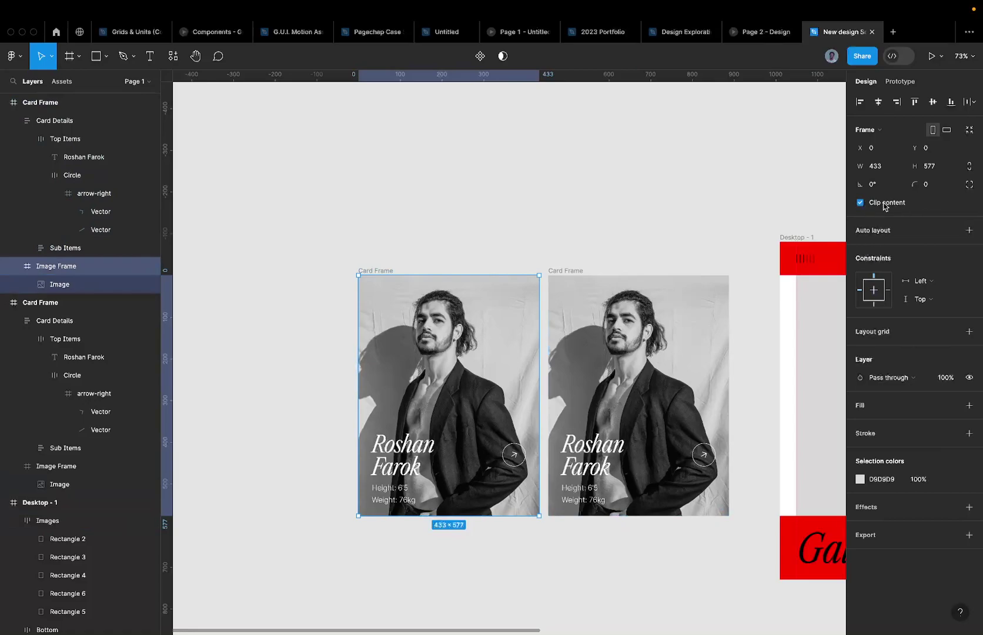
{"action": "left_click", "coordinate": [449, 341]}
{"action": "key", "text": "Escape"}
Clip content on both Card Details blocks, then remove auto layout from the first
{"action": "left_click", "coordinate": [644, 320]}
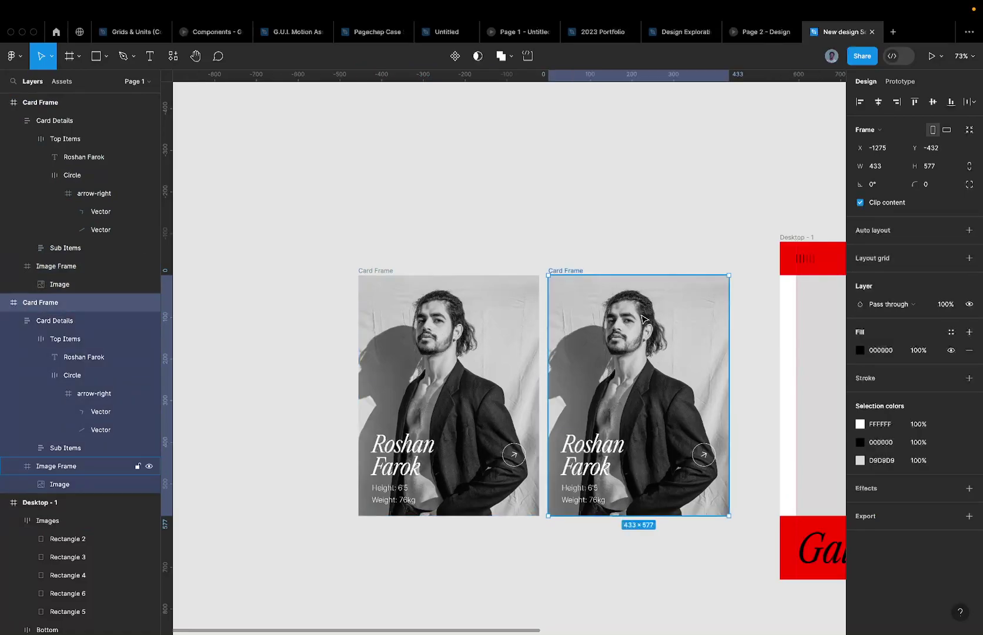
{"action": "double_click", "coordinate": [643, 319]}
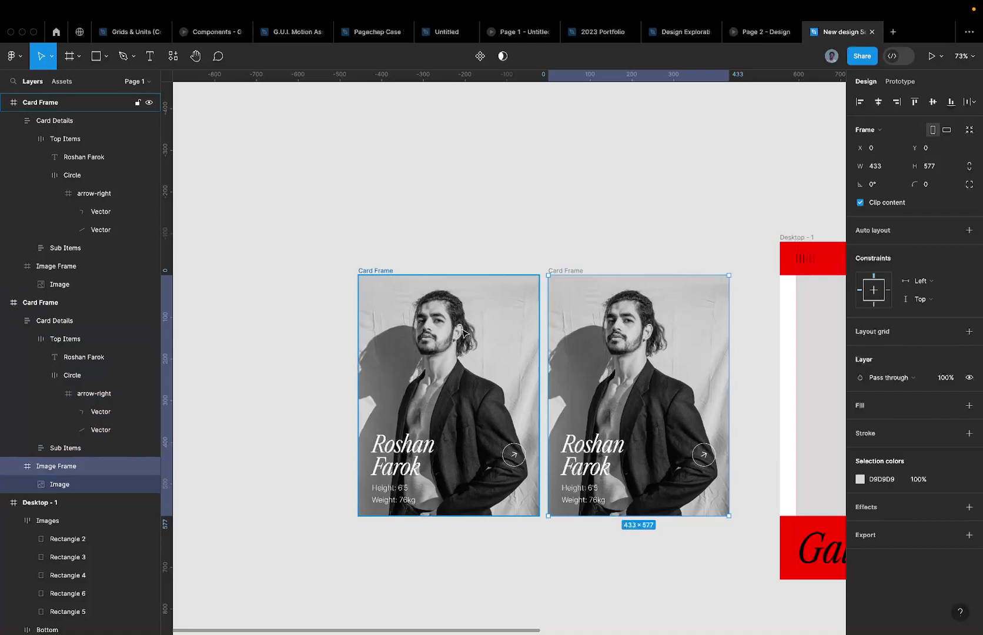
{"action": "double_click", "coordinate": [423, 431]}
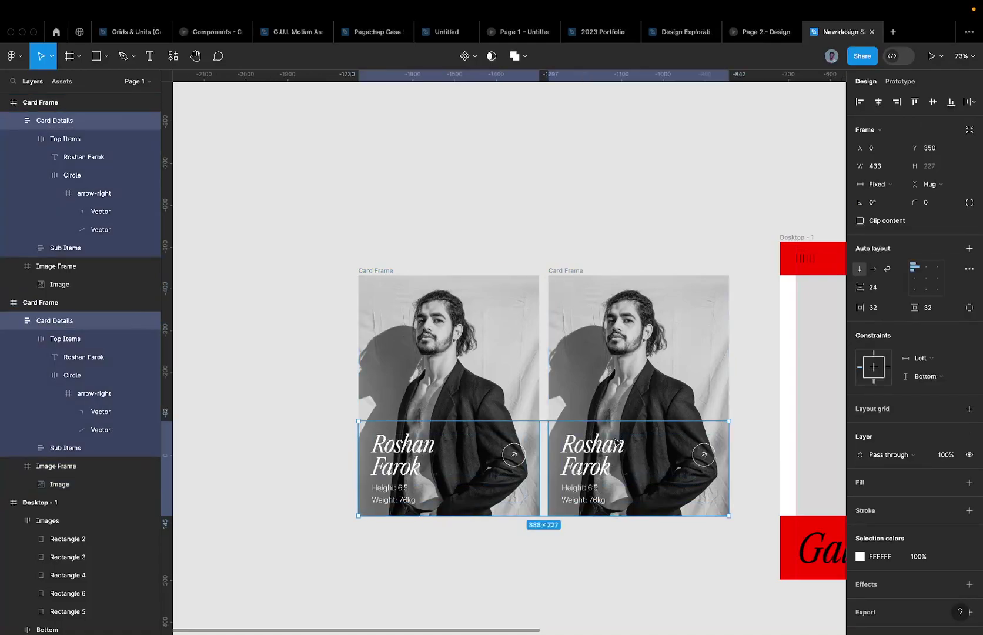
{"action": "left_click", "coordinate": [578, 475], "text": "shift"}
{"action": "left_click", "coordinate": [881, 222]}
{"action": "left_click", "coordinate": [451, 472]}
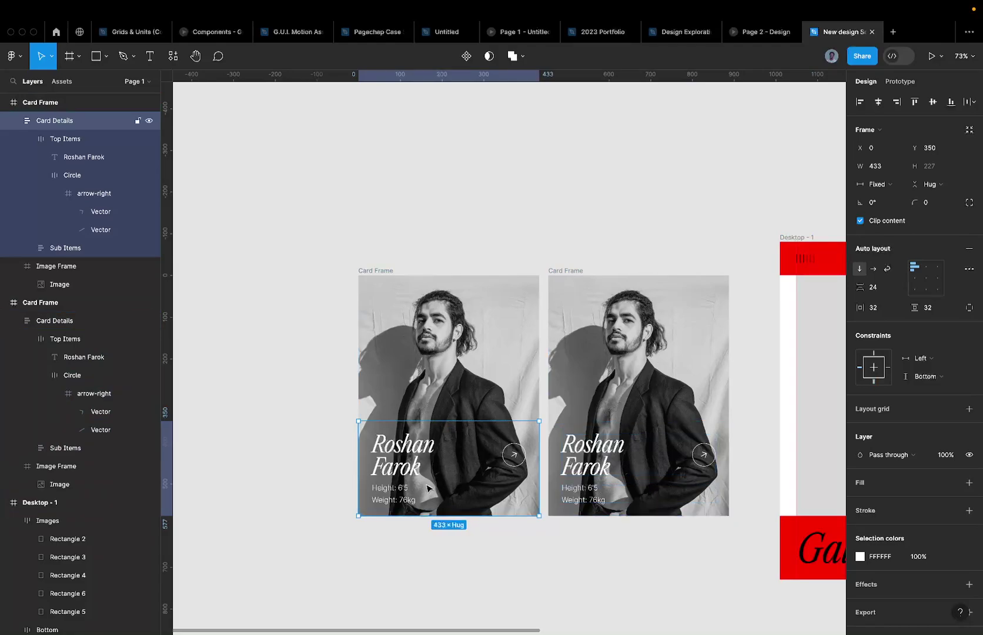
{"action": "left_click", "coordinate": [969, 248]}
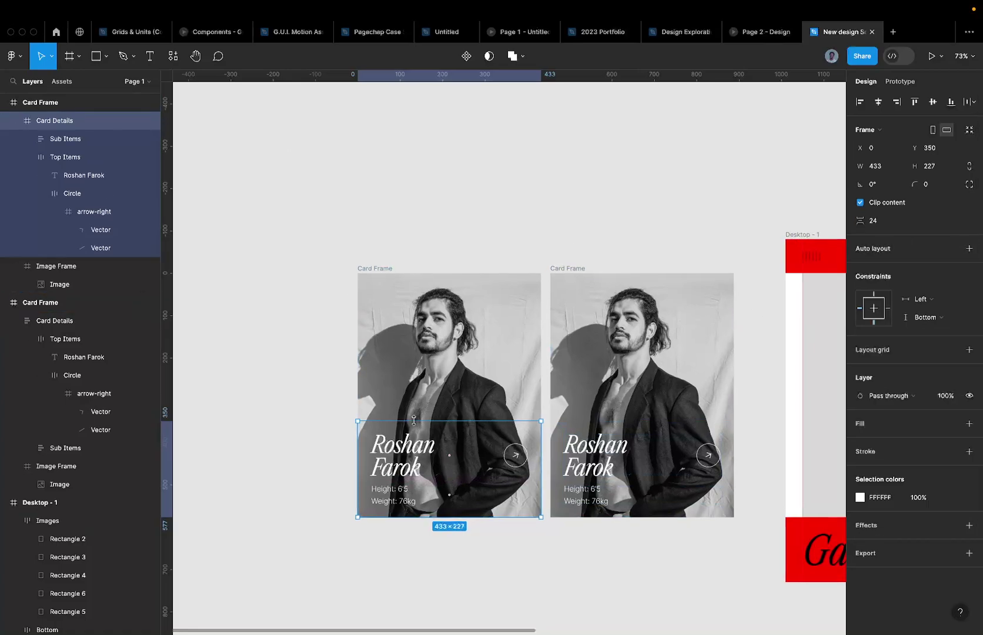
Restore auto layout and test reordering the name row, leaving it above the stats
{"action": "scroll", "coordinate": [414, 420], "scroll_direction": "up", "scroll_amount": 5, "text": "ctrl"}
{"action": "key", "text": "shift+a"}
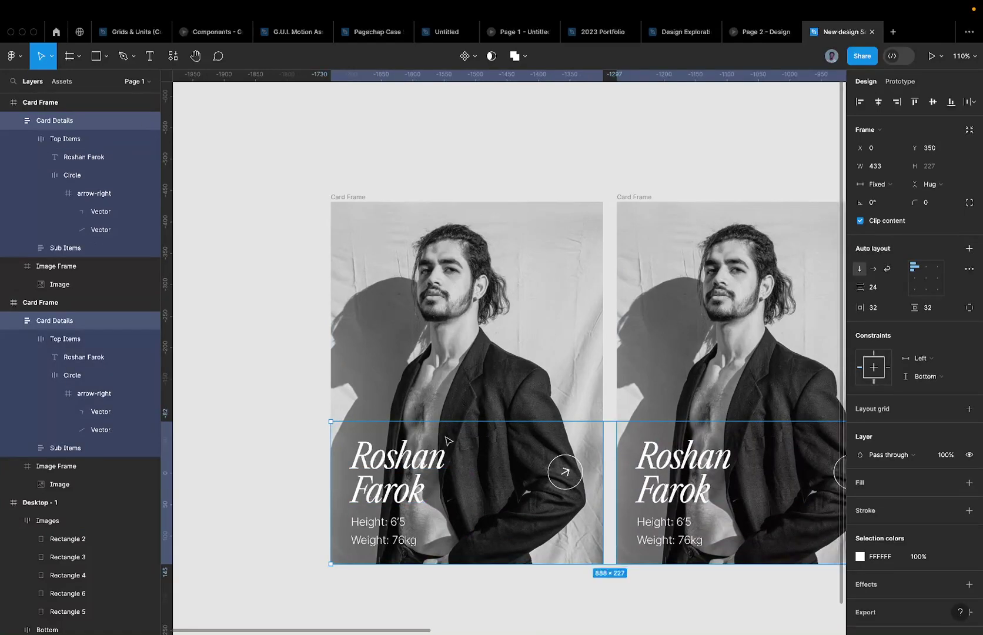
{"action": "left_click", "coordinate": [414, 466]}
{"action": "key", "text": "Down"}
{"action": "key", "text": "Up"}
{"action": "key", "text": "Down"}
{"action": "key", "text": "Up"}
{"action": "key", "text": "Down"}
{"action": "key", "text": "Up"}
{"action": "key", "text": "Down"}
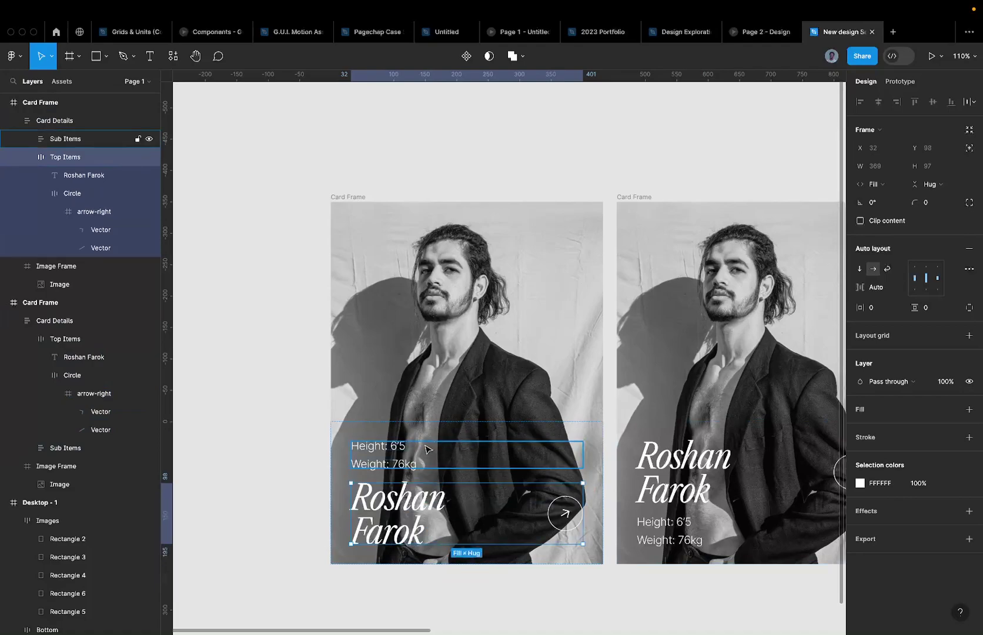
{"action": "key", "text": "Up"}
Remove auto layout from both cards' Card Details frames
{"action": "left_click", "coordinate": [446, 433]}
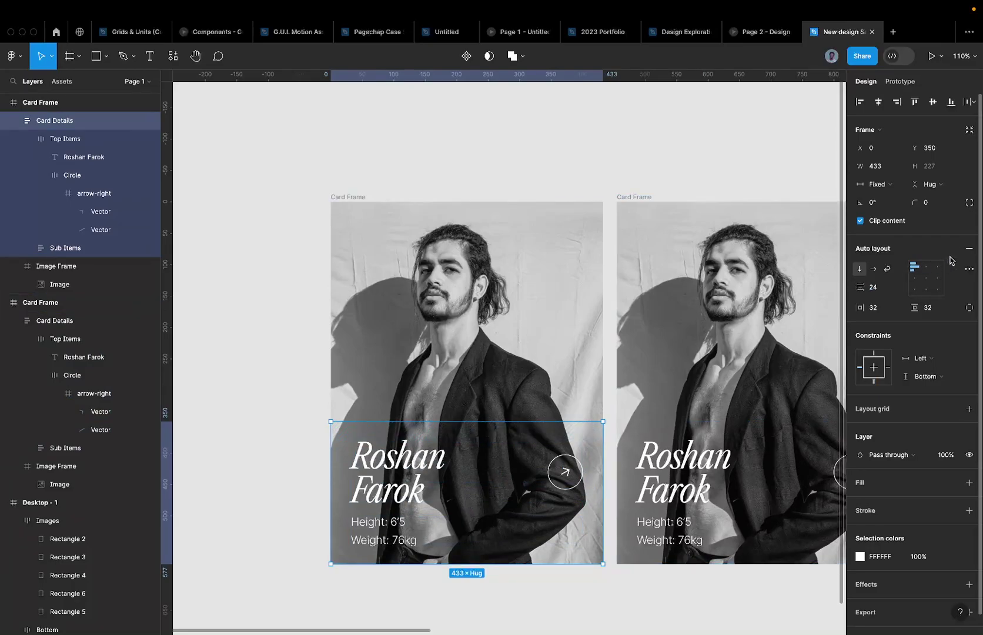
{"action": "left_click", "coordinate": [969, 248]}
{"action": "scroll", "coordinate": [515, 400], "scroll_direction": "right", "scroll_amount": 3}
{"action": "left_click", "coordinate": [665, 412]}
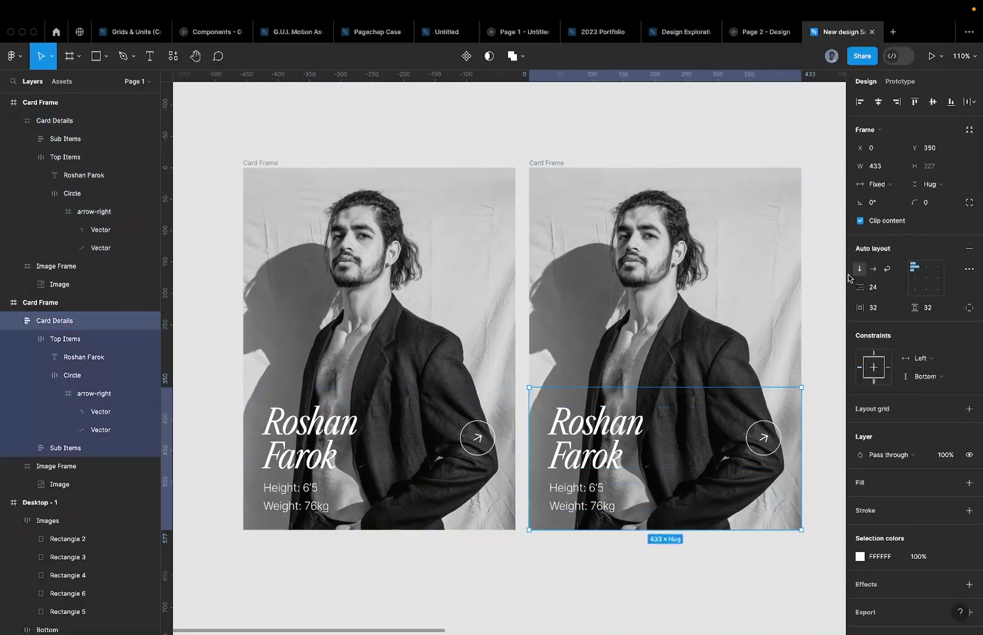
{"action": "left_click", "coordinate": [970, 249]}
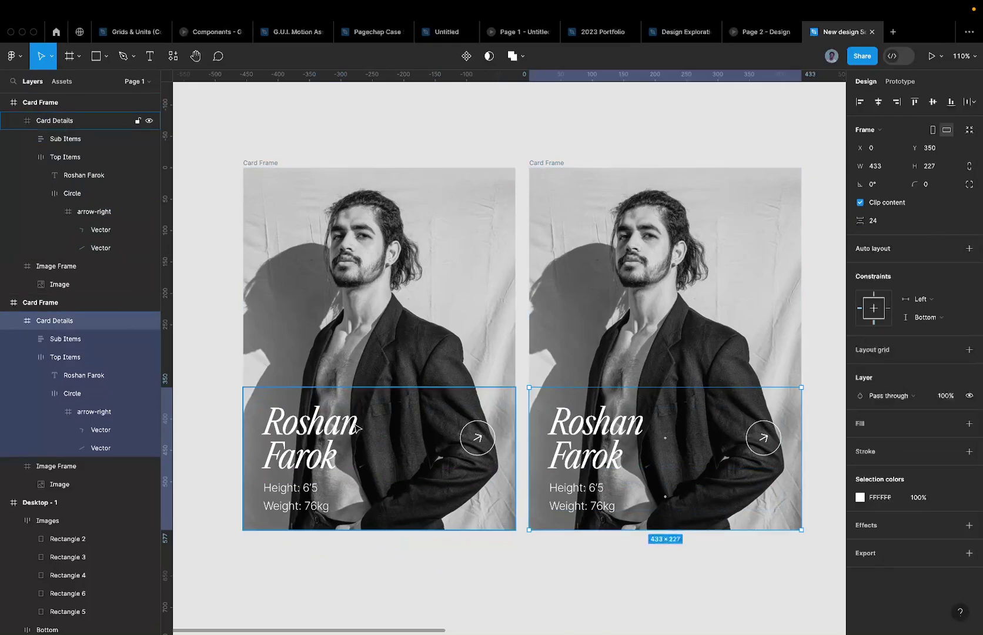
Test nudging the name row upward, undoing it back to its original position
{"action": "left_click", "coordinate": [357, 427]}
{"action": "double_click", "coordinate": [330, 439]}
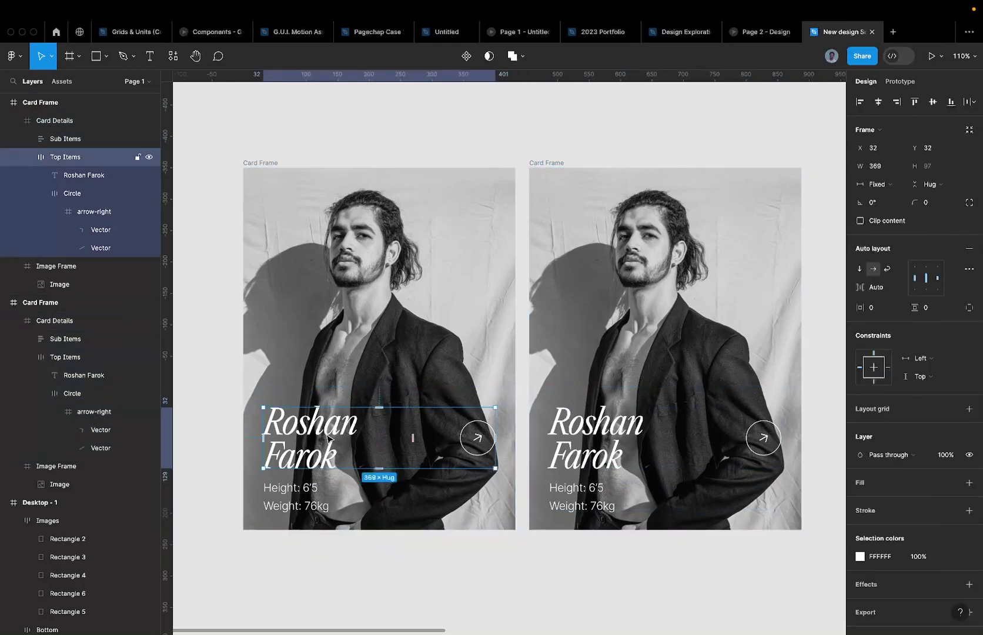
{"action": "key", "text": "shift+Up"}
{"action": "key", "text": "shift+Up"}
{"action": "key", "text": "shift+Up"}
{"action": "key", "text": "shift+Up"}
{"action": "key", "text": "shift+Up"}
{"action": "key", "text": "shift+Up"}
{"action": "key", "text": "shift+Up"}
{"action": "key", "text": "shift+Up"}
{"action": "key", "text": "shift+Up"}
{"action": "key", "text": "shift+Up"}
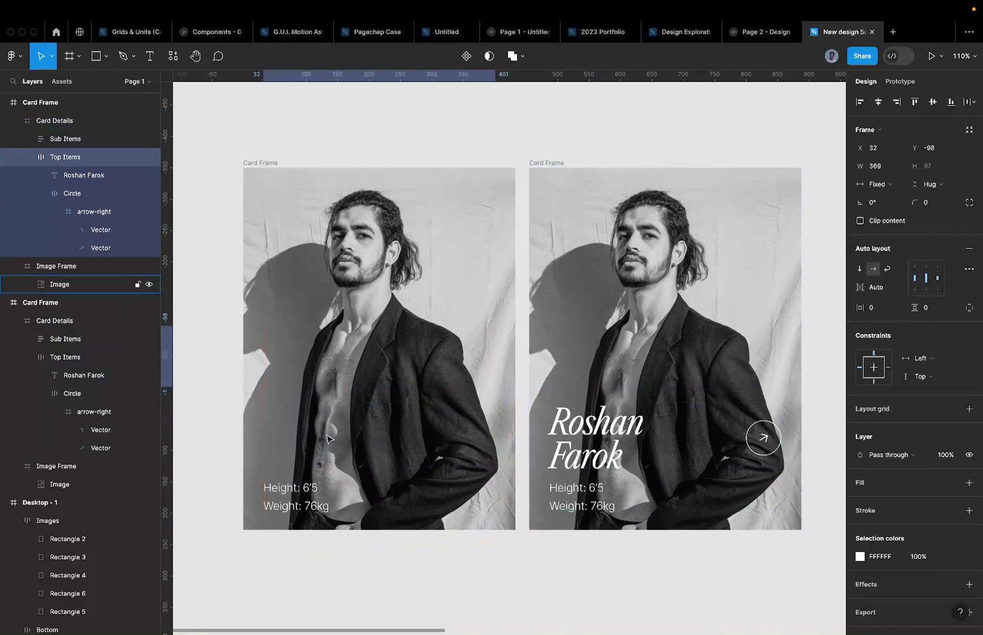
{"action": "key", "text": "ctrl+z"}
{"action": "key", "text": "ctrl+z"}
{"action": "key", "text": "ctrl+z"}
{"action": "key", "text": "ctrl+z"}
{"action": "key", "text": "ctrl+z"}
{"action": "key", "text": "ctrl+z"}
{"action": "key", "text": "ctrl+z"}
{"action": "key", "text": "ctrl+z"}
{"action": "key", "text": "ctrl+z"}
{"action": "key", "text": "ctrl+z"}
{"action": "key", "text": "ctrl+z"}
{"action": "left_click", "coordinate": [327, 400]}
{"action": "scroll", "coordinate": [330, 397], "scroll_direction": "up", "scroll_amount": 5}
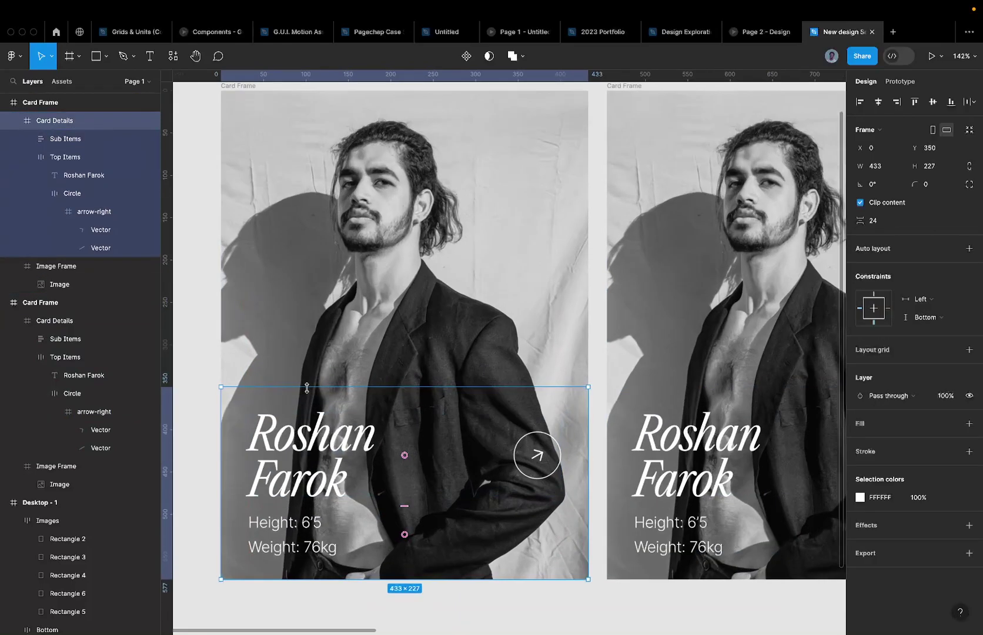
{"action": "double_click", "coordinate": [314, 445]}
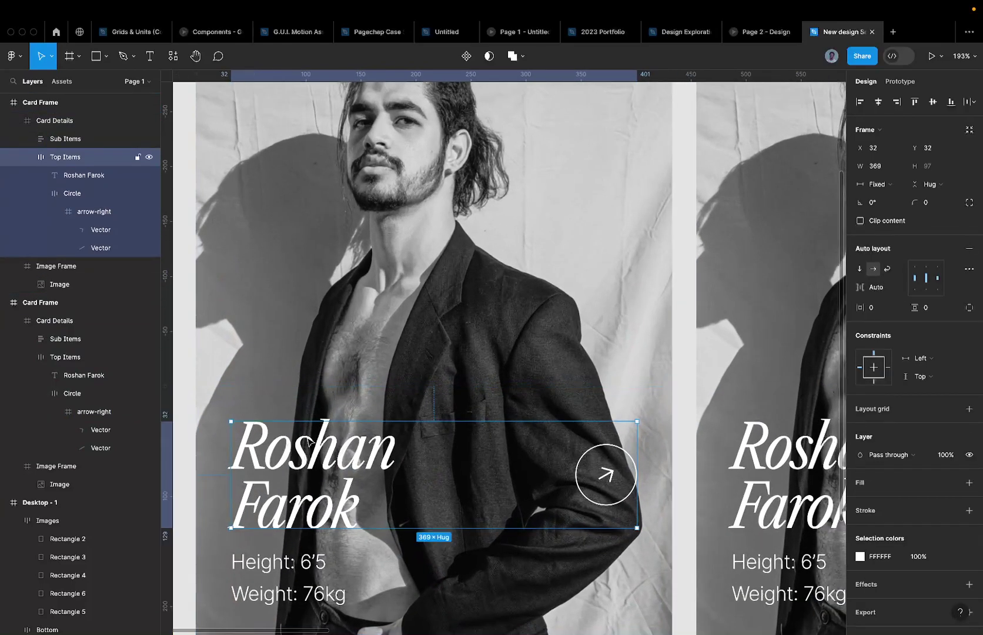
{"action": "left_click", "coordinate": [387, 402]}
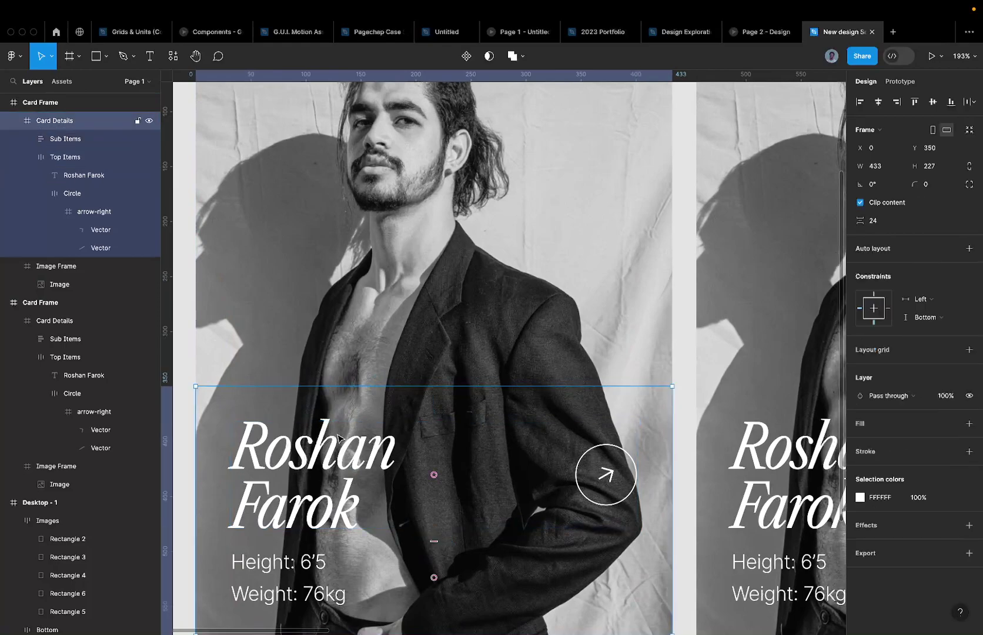
{"action": "double_click", "coordinate": [303, 442]}
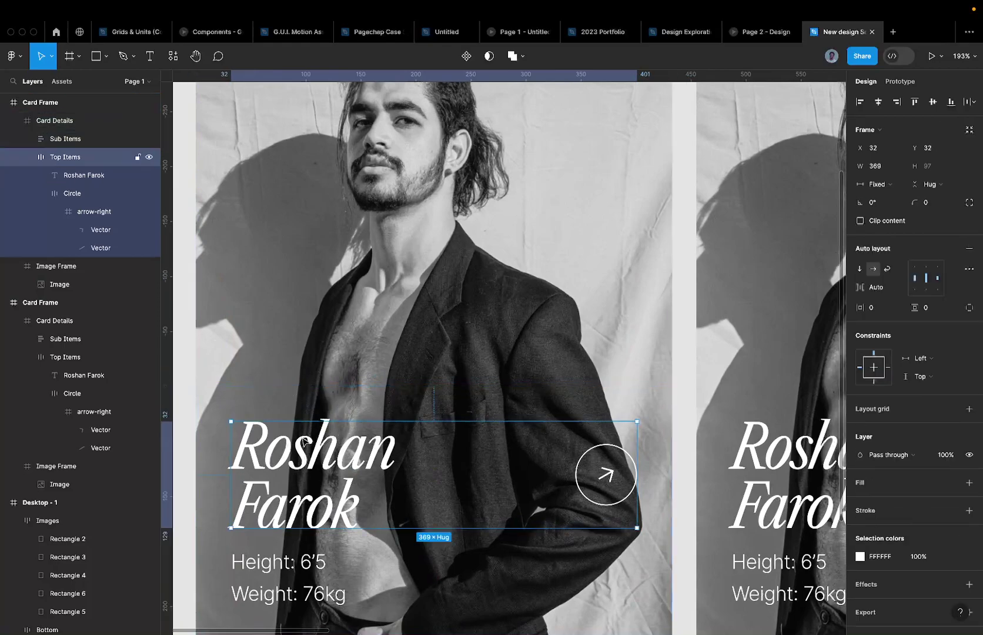
{"action": "key", "text": "shift+Up"}
{"action": "key", "text": "shift+Up"}
{"action": "key", "text": "shift+Up"}
{"action": "key", "text": "shift+Up"}
{"action": "key", "text": "shift+Up"}
{"action": "key", "text": "shift+Up"}
{"action": "key", "text": "shift+Up"}
{"action": "key", "text": "ctrl+z"}
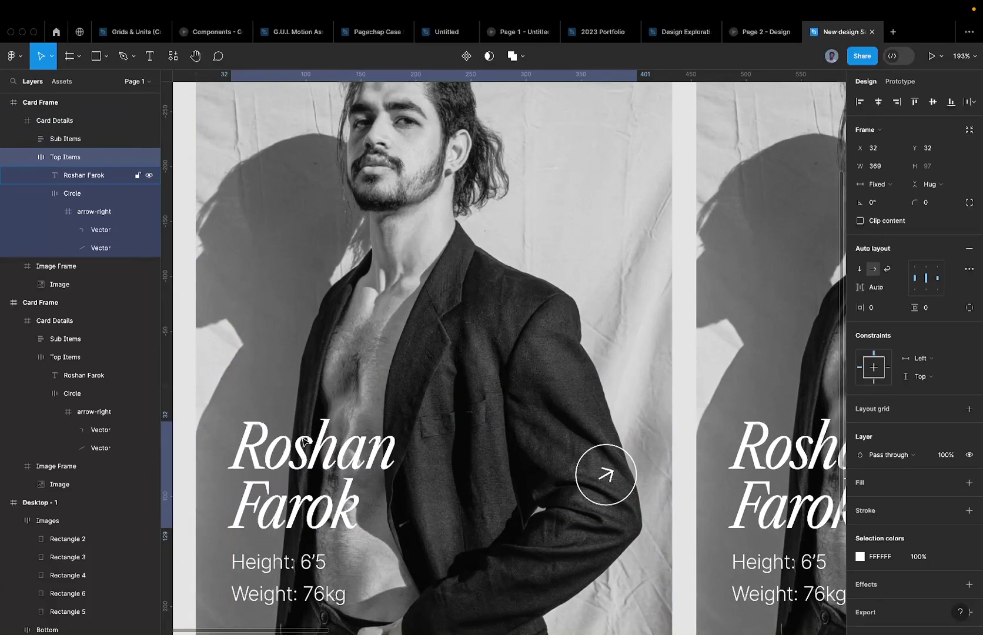
Test nudging the Card Details block down, restoring it to Y 350
{"action": "key", "text": "Escape"}
{"action": "scroll", "coordinate": [447, 379], "scroll_direction": "down", "scroll_amount": 10}
{"action": "key", "text": "Escape"}
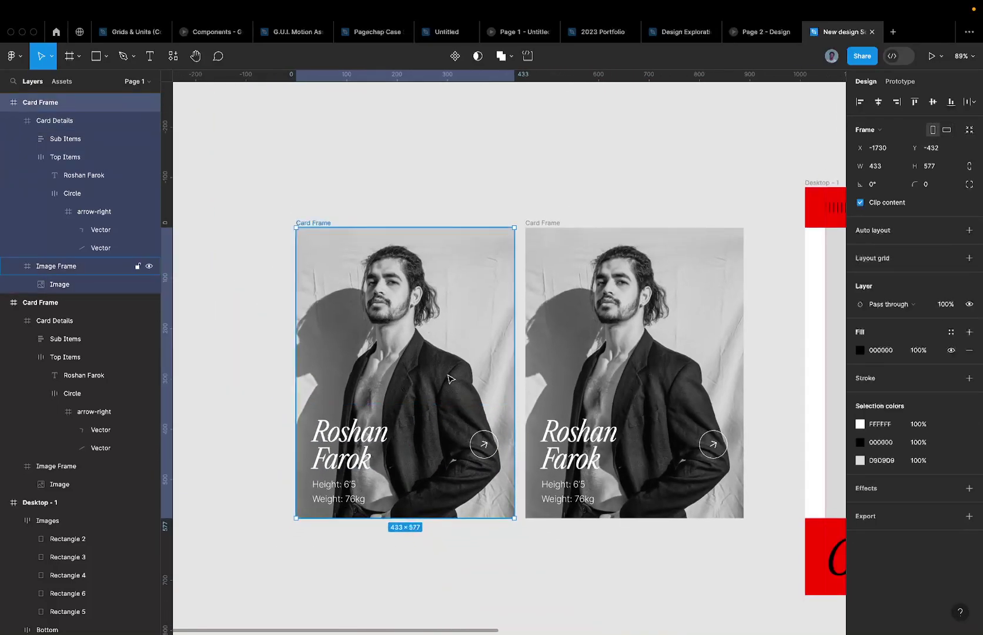
{"action": "left_click", "coordinate": [426, 414]}
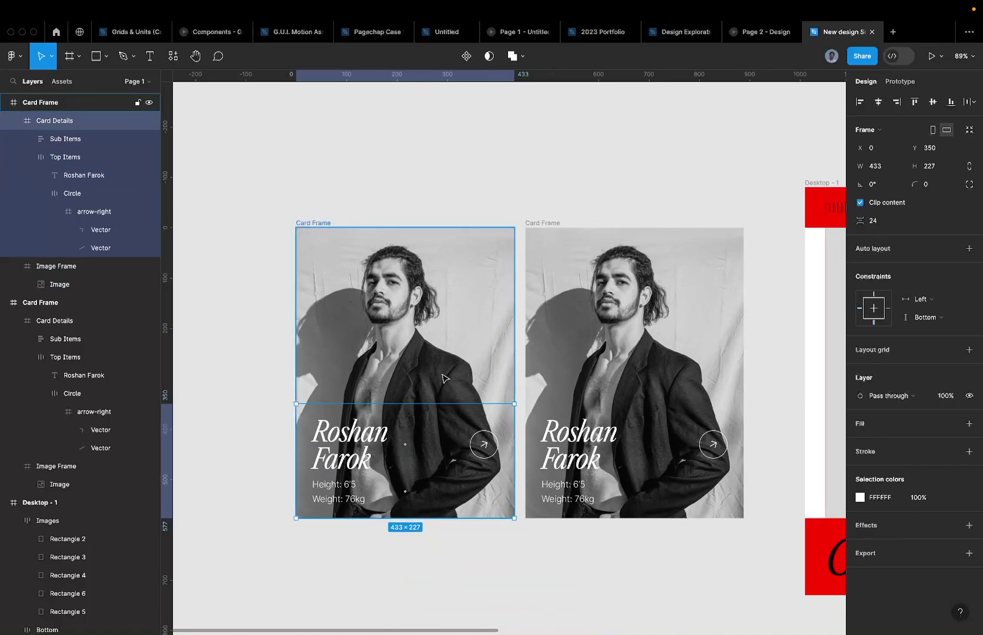
{"action": "key", "text": "shift+Down"}
{"action": "key", "text": "shift+Down"}
{"action": "key", "text": "shift+Down"}
{"action": "key", "text": "shift+Down"}
{"action": "key", "text": "shift+Down"}
{"action": "key", "text": "shift+Down"}
{"action": "key", "text": "shift+Down"}
{"action": "key", "text": "shift+Down"}
{"action": "key", "text": "shift+Down"}
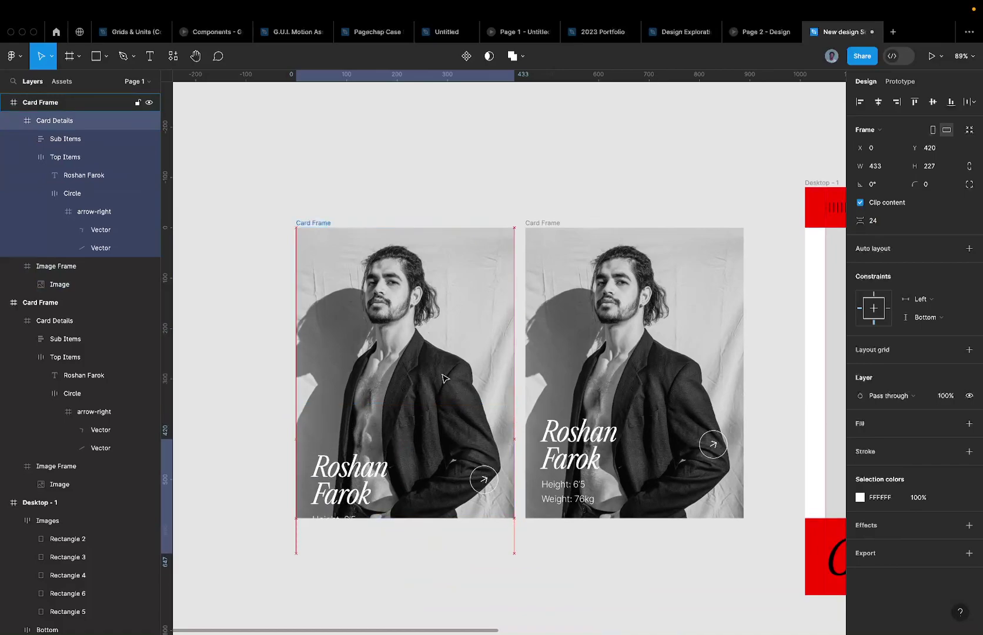
{"action": "key", "text": "super+z"}
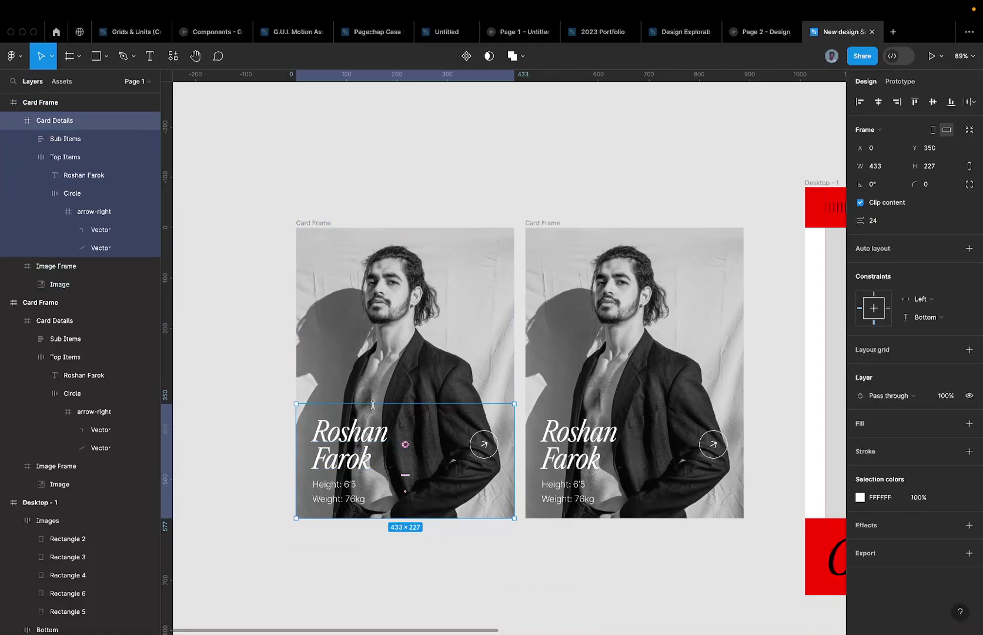
{"action": "scroll", "coordinate": [373, 405], "scroll_direction": "up", "scroll_amount": 4}
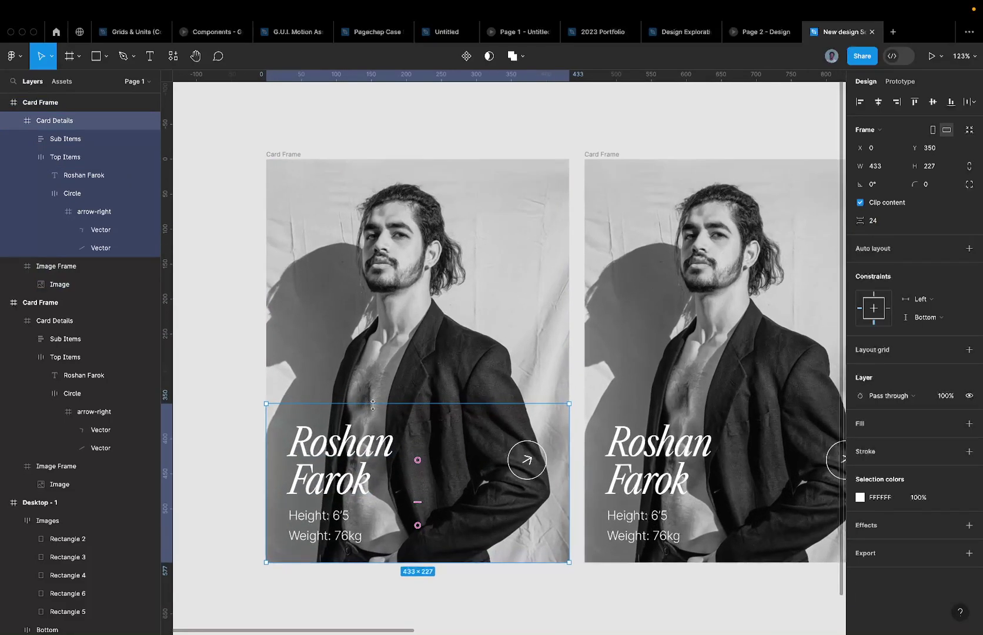
{"action": "left_click_drag", "start_coordinate": [351, 413], "coordinate": [364, 509]}
{"action": "key", "text": "super+z"}
{"action": "scroll", "coordinate": [417, 499], "scroll_direction": "up", "scroll_amount": 5}
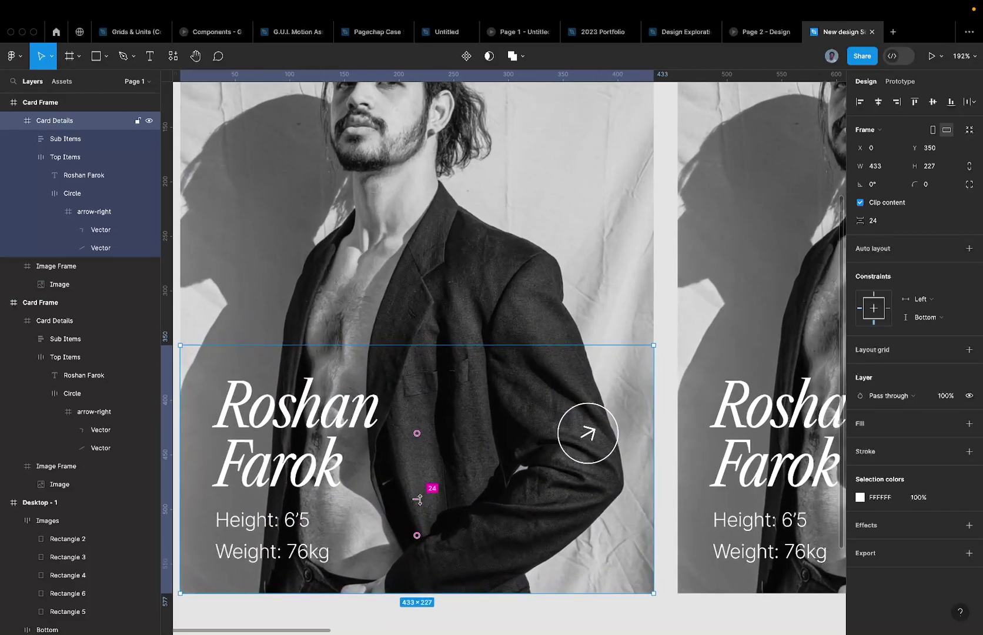
{"action": "left_click", "coordinate": [882, 220]}
{"action": "type", "text": "40"}
{"action": "key", "text": "Escape"}
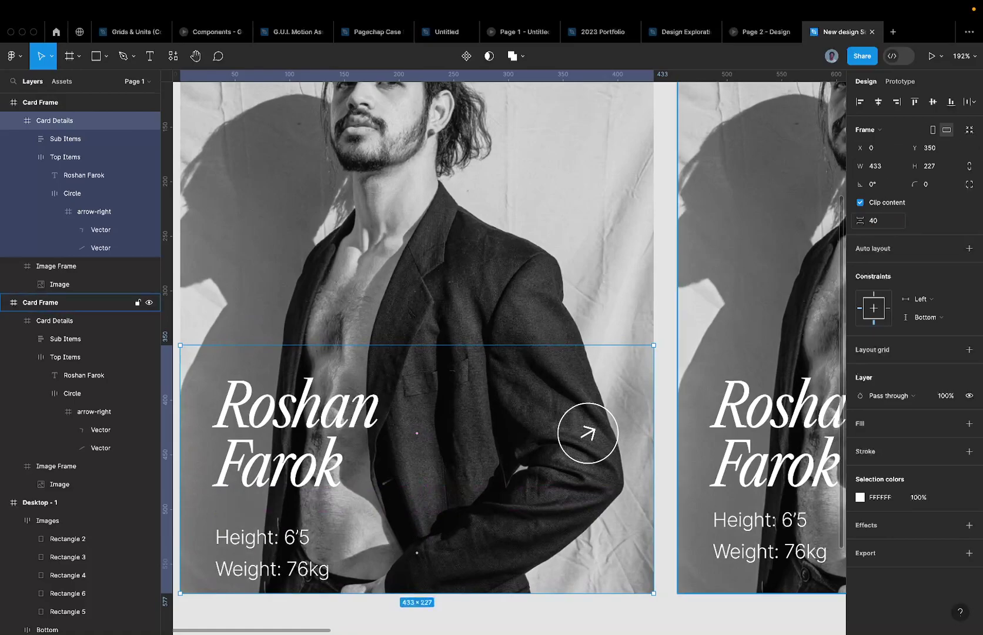
{"action": "scroll", "coordinate": [417, 306], "scroll_direction": "down", "scroll_amount": 5}
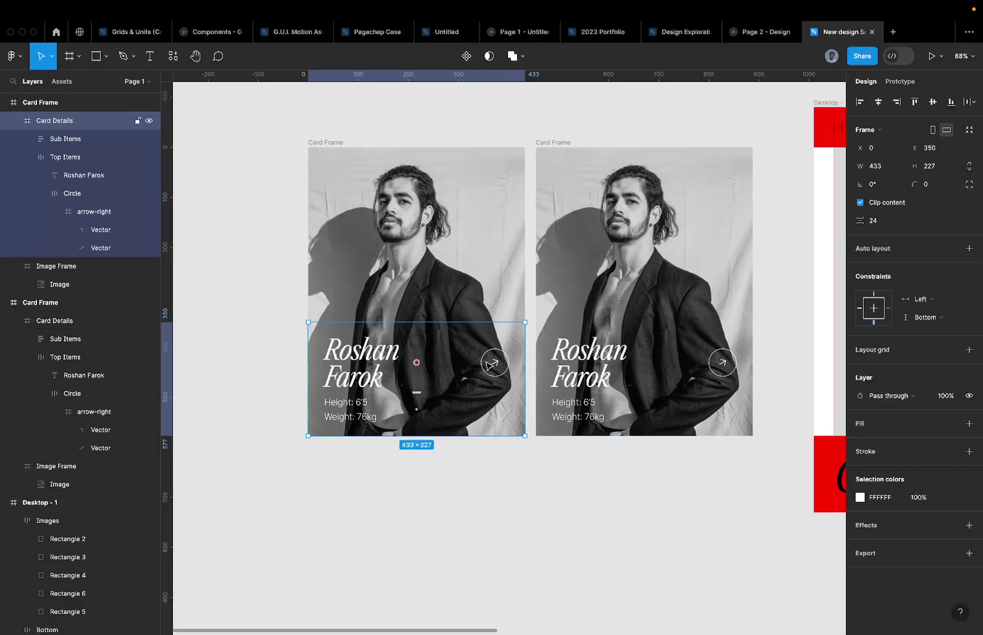
{"action": "scroll", "coordinate": [495, 365], "scroll_direction": "up", "scroll_amount": 5}
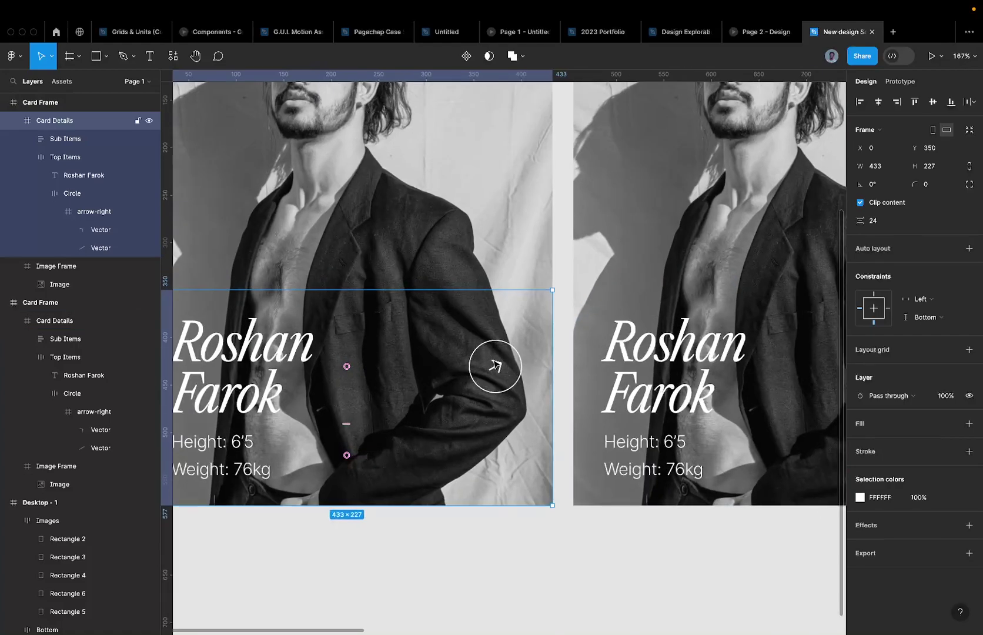
Rotate the first card's arrow-right icon inside its circle to point downward
{"action": "double_click", "coordinate": [495, 366]}
{"action": "double_click", "coordinate": [495, 366]}
{"action": "double_click", "coordinate": [495, 366]}
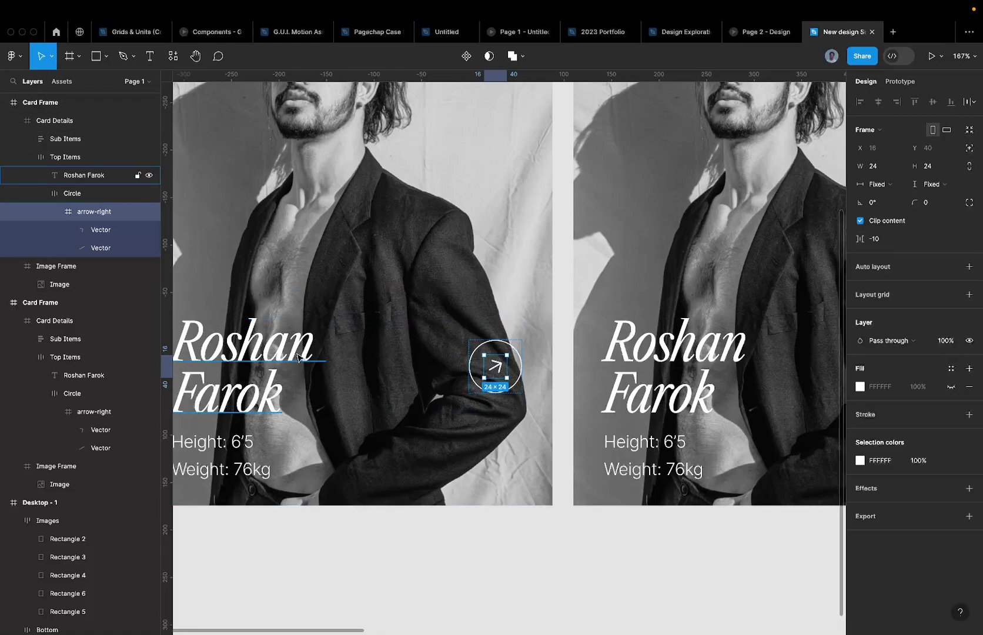
{"action": "left_click", "coordinate": [384, 351]}
{"action": "left_click", "coordinate": [495, 367]}
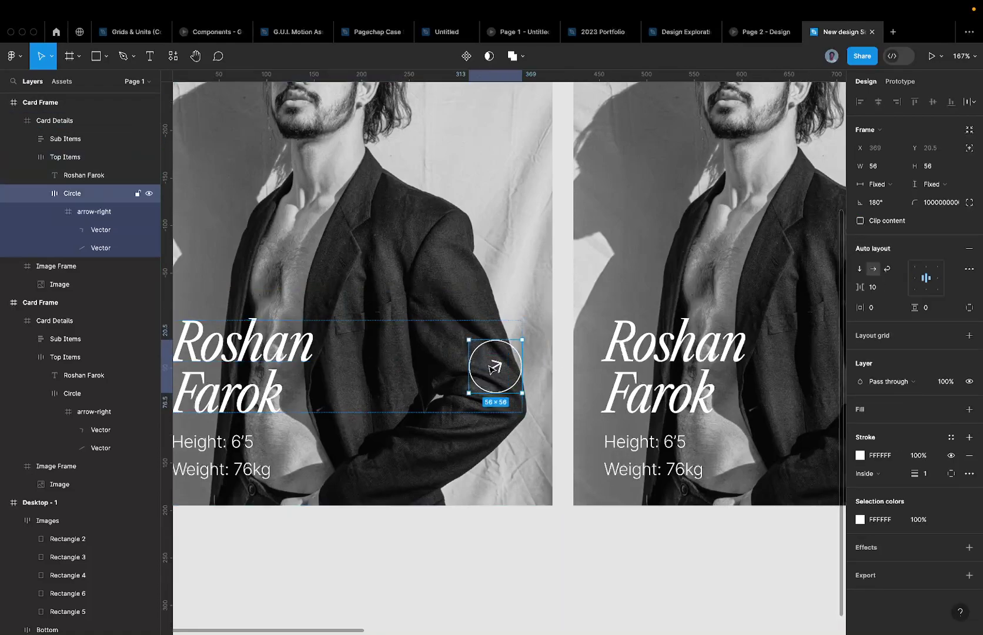
{"action": "scroll", "coordinate": [496, 367], "scroll_direction": "up", "scroll_amount": 5}
{"action": "left_click", "coordinate": [502, 367]}
{"action": "left_click_drag", "start_coordinate": [532, 339], "coordinate": [517, 408]}
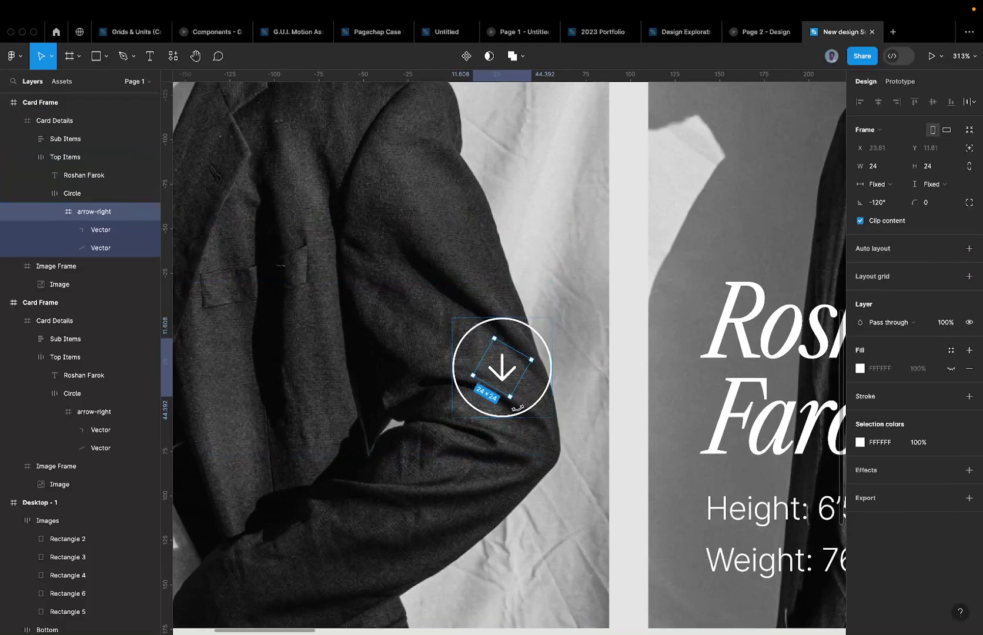
Fine-tune the arrow icon's rotation to exactly -120°
{"action": "scroll", "coordinate": [515, 410], "scroll_direction": "down", "scroll_amount": 5}
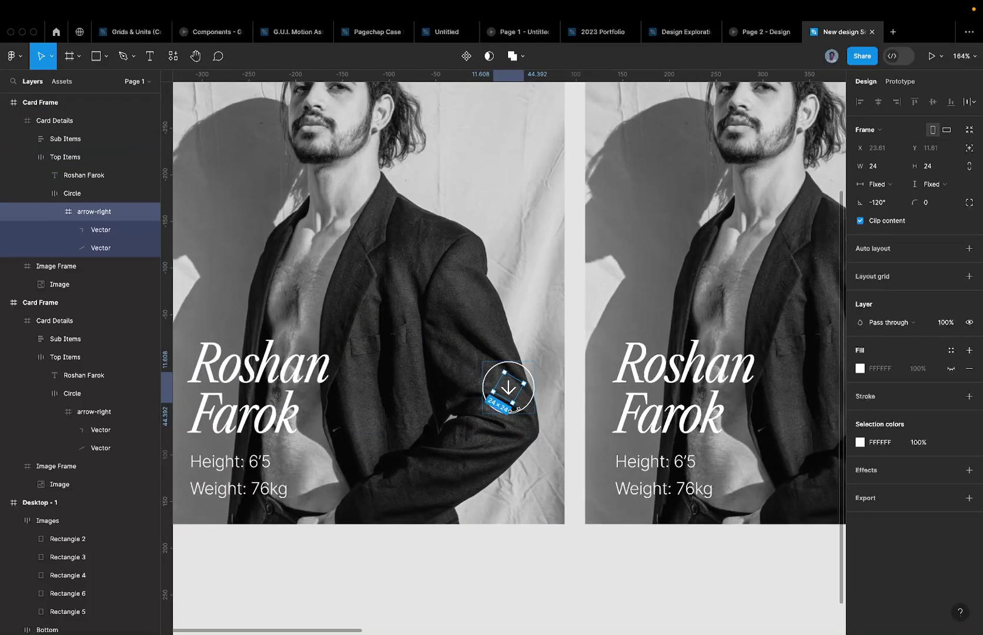
{"action": "scroll", "coordinate": [569, 400], "scroll_direction": "right", "scroll_amount": 1}
{"action": "scroll", "coordinate": [569, 400], "scroll_direction": "right", "scroll_amount": 5}
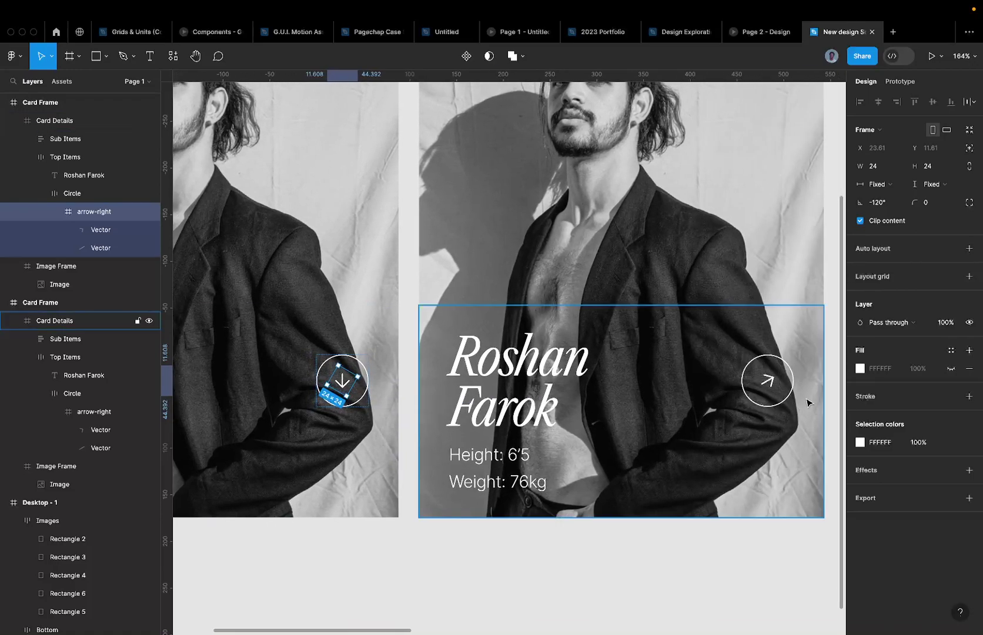
{"action": "scroll", "coordinate": [338, 380], "scroll_direction": "up", "scroll_amount": 5}
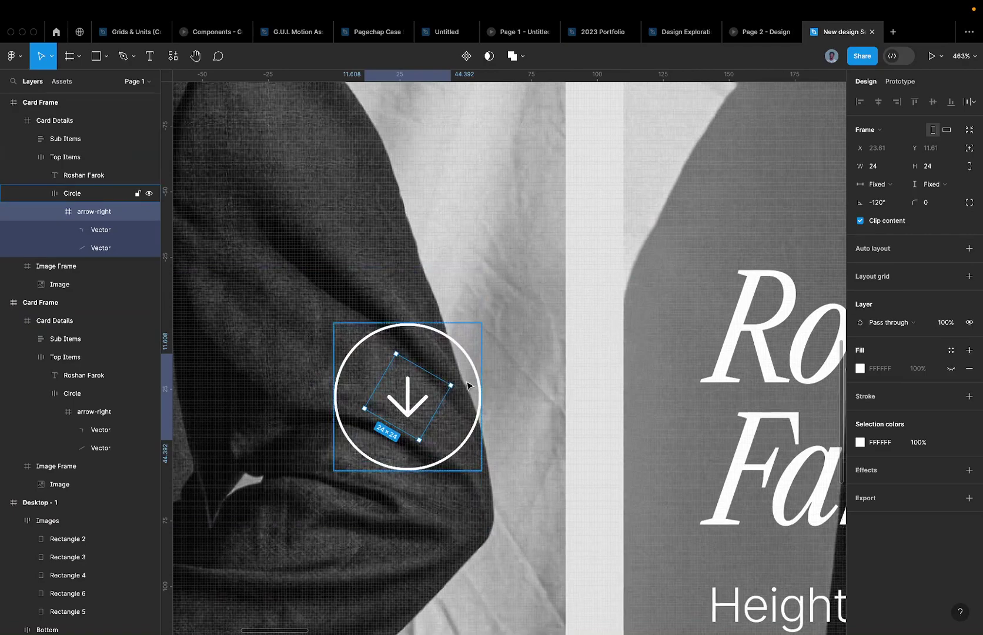
{"action": "mouse_move", "coordinate": [458, 384]}
{"action": "left_mouse_down"}
{"action": "mouse_move", "coordinate": [457, 396]}
{"action": "mouse_move", "coordinate": [458, 385]}
{"action": "left_mouse_up"}
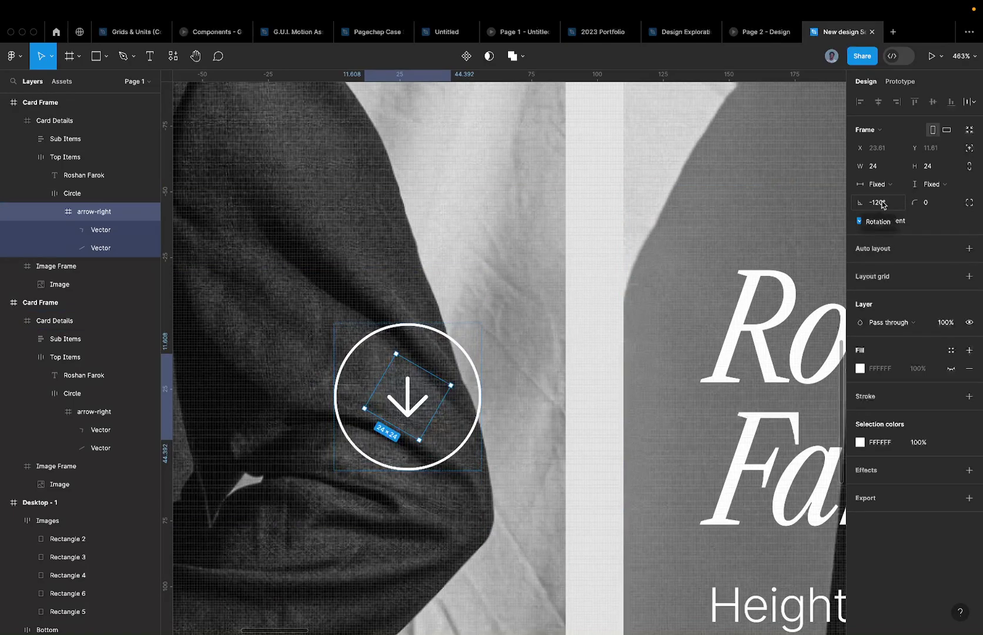
{"action": "scroll", "coordinate": [594, 294], "scroll_direction": "down", "scroll_amount": 5}
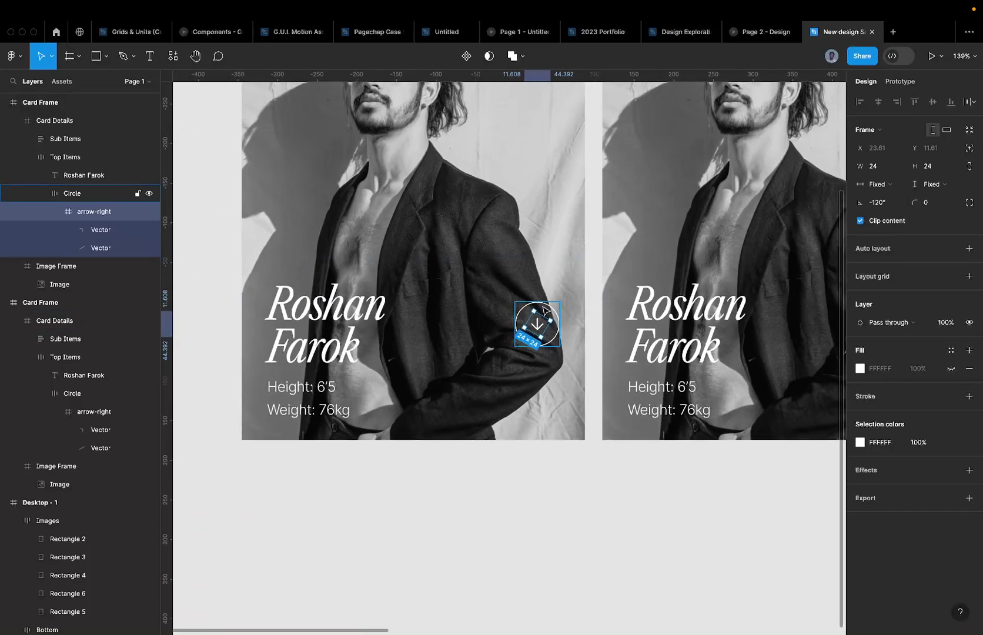
{"action": "left_click", "coordinate": [453, 323]}
Set the Card Details auto-layout spacing to 40 and nudge its detail groups downward
{"action": "left_click", "coordinate": [339, 398]}
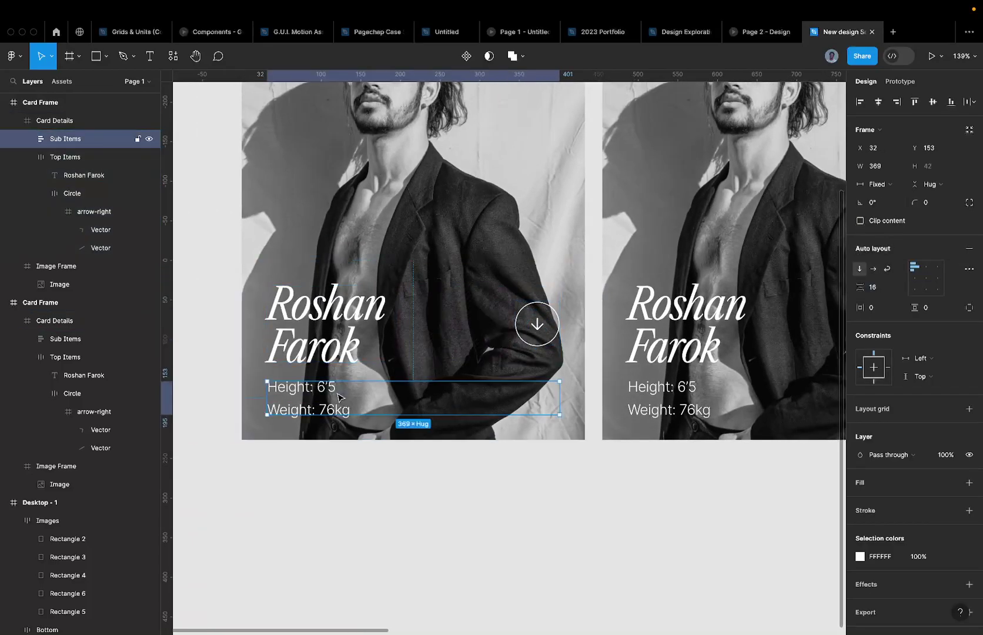
{"action": "left_click", "coordinate": [362, 376]}
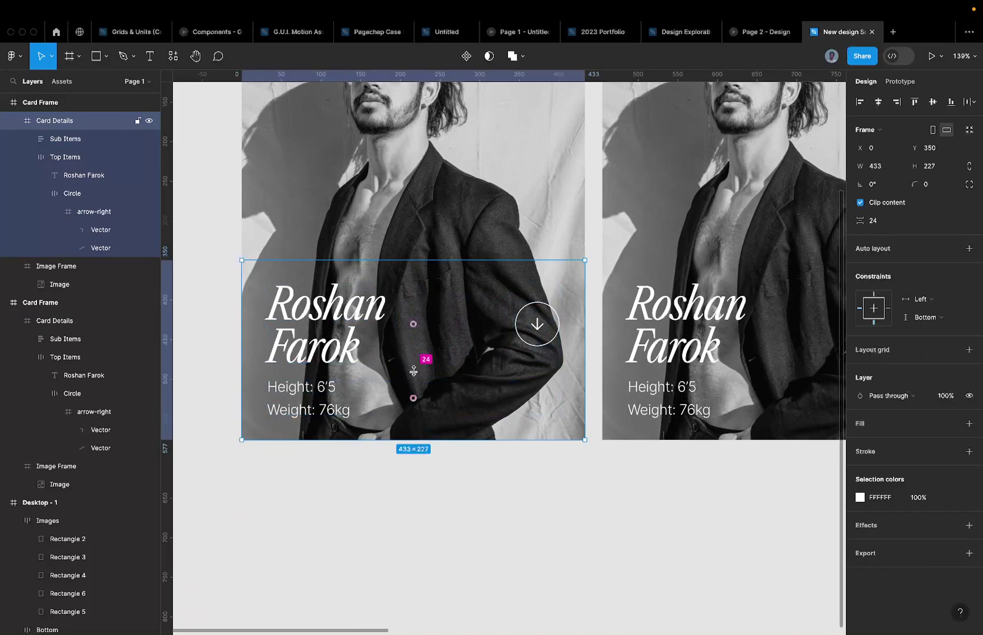
{"action": "left_click", "coordinate": [879, 221]}
{"action": "type", "text": "3"}
{"action": "key", "text": "Return"}
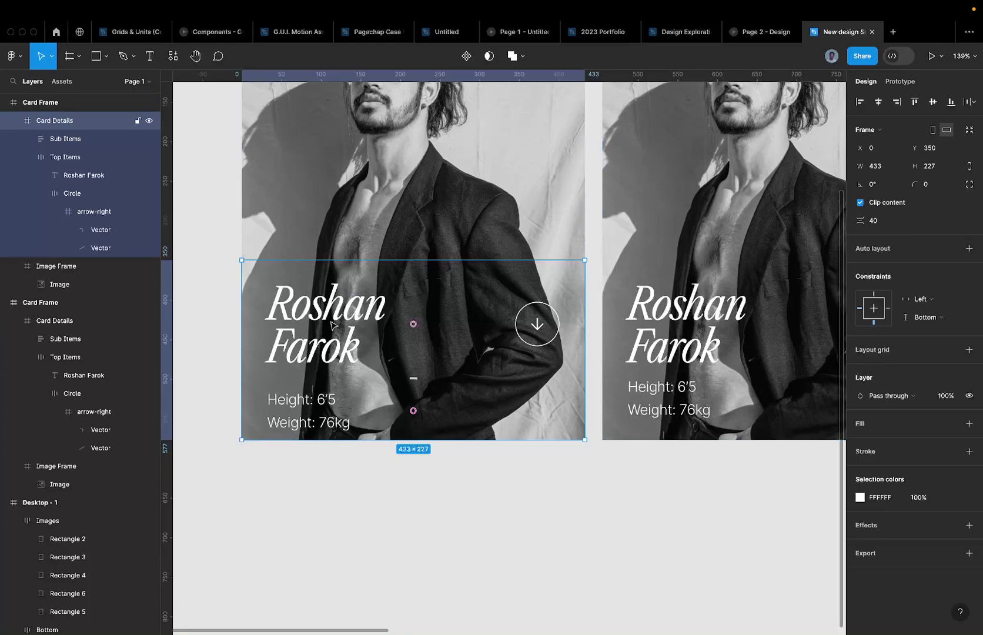
{"action": "key", "text": "Return"}
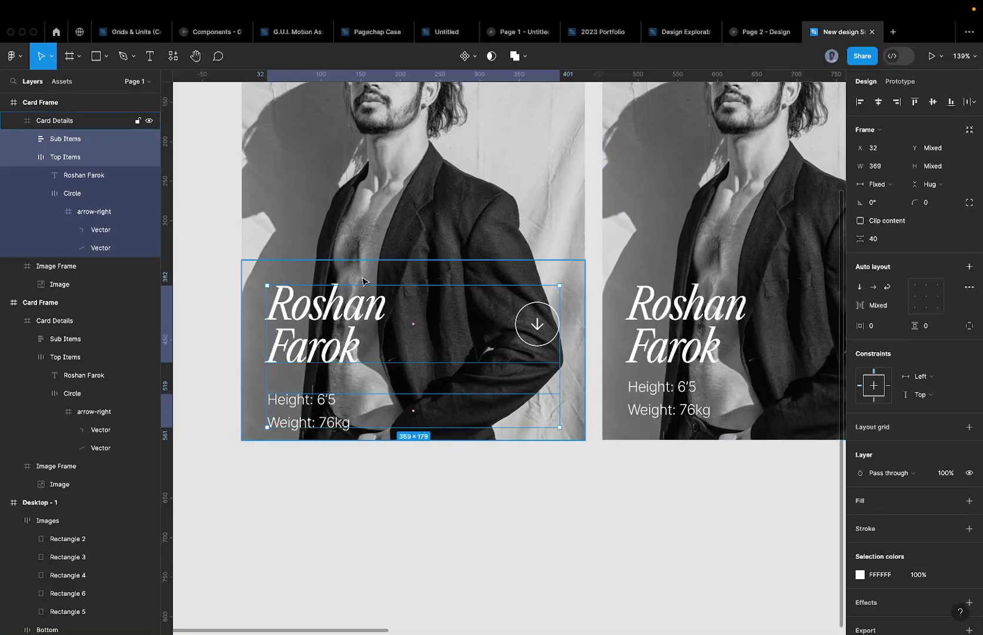
{"action": "key", "text": "shift+Down"}
{"action": "key", "text": "shift+Down"}
{"action": "key", "text": "shift+Down"}
{"action": "key", "text": "shift+Down"}
{"action": "key", "text": "shift+Down"}
{"action": "key", "text": "shift+Down"}
{"action": "key", "text": "shift+Down"}
{"action": "key", "text": "shift+Down"}
{"action": "key", "text": "shift+Down"}
{"action": "key", "text": "shift+Down"}
{"action": "key", "text": "Escape"}
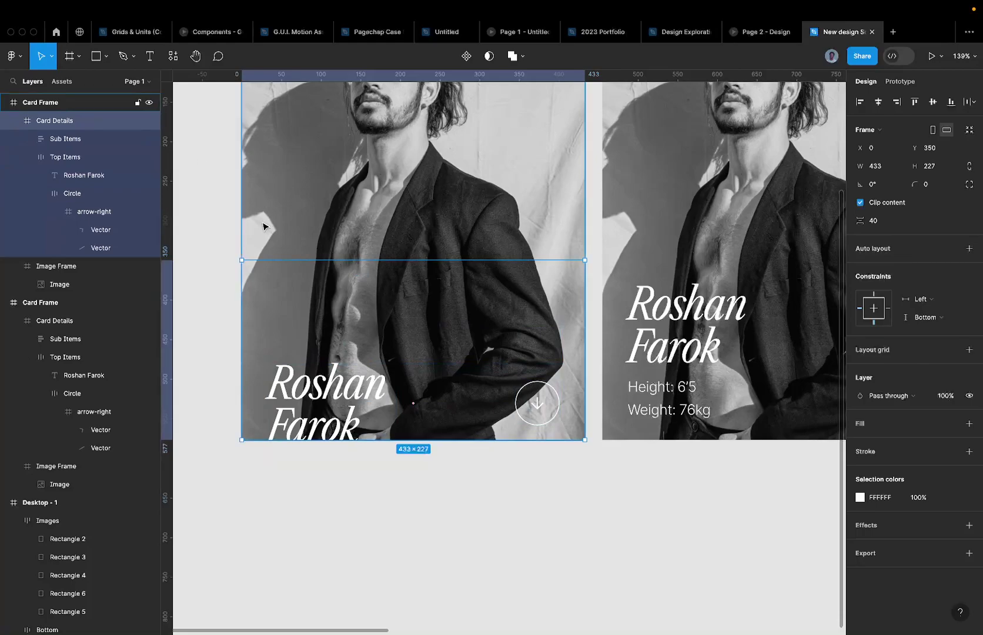
Collapse the Card Details frame from its top edge to an 11-high strip
{"action": "left_click_drag", "start_coordinate": [296, 258], "coordinate": [308, 311]}
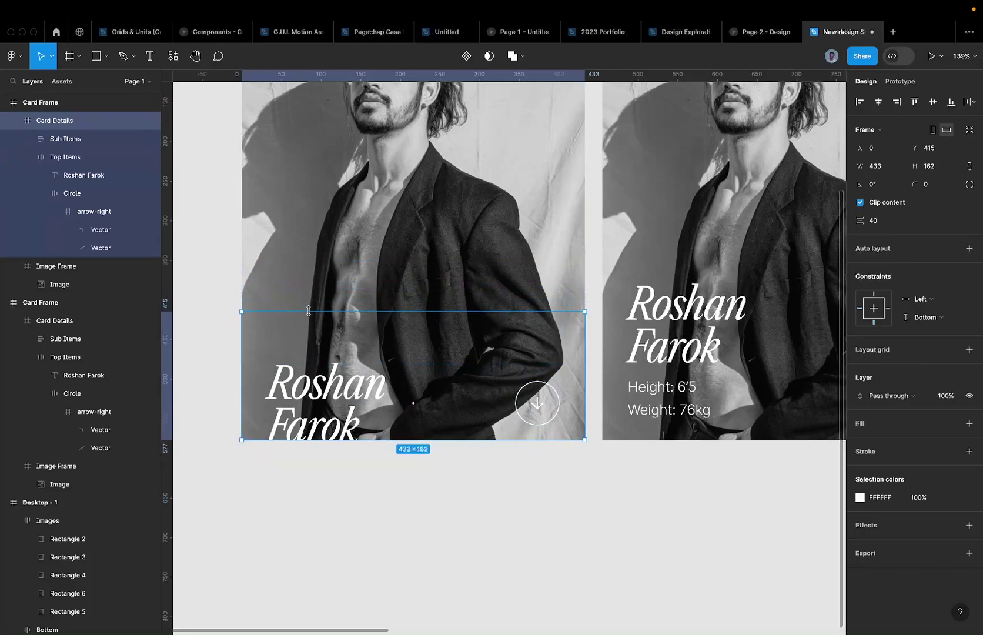
{"action": "key", "text": "super+z"}
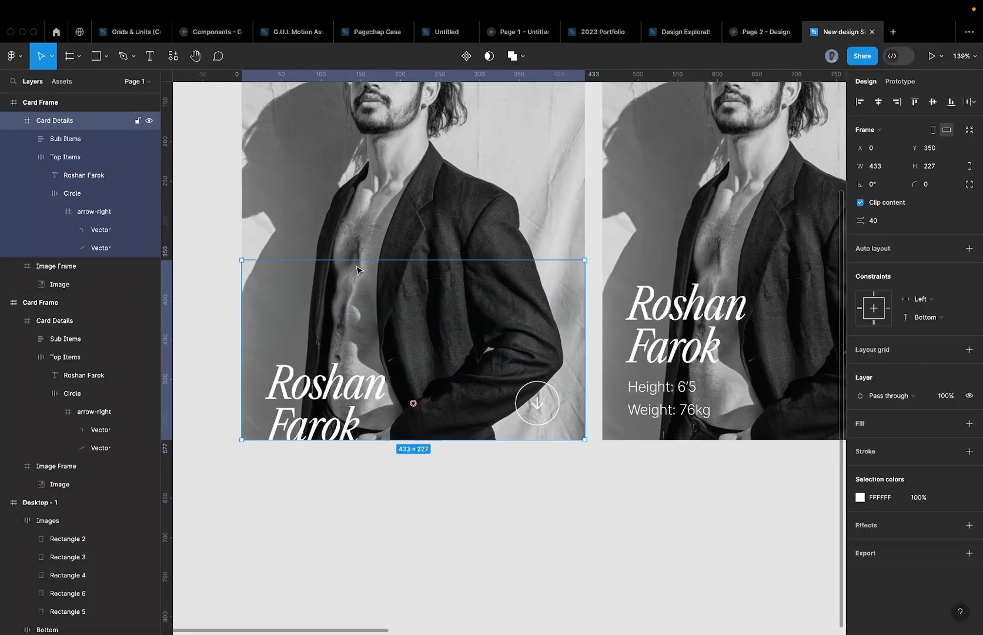
{"action": "left_click_drag", "start_coordinate": [363, 259], "coordinate": [354, 326]}
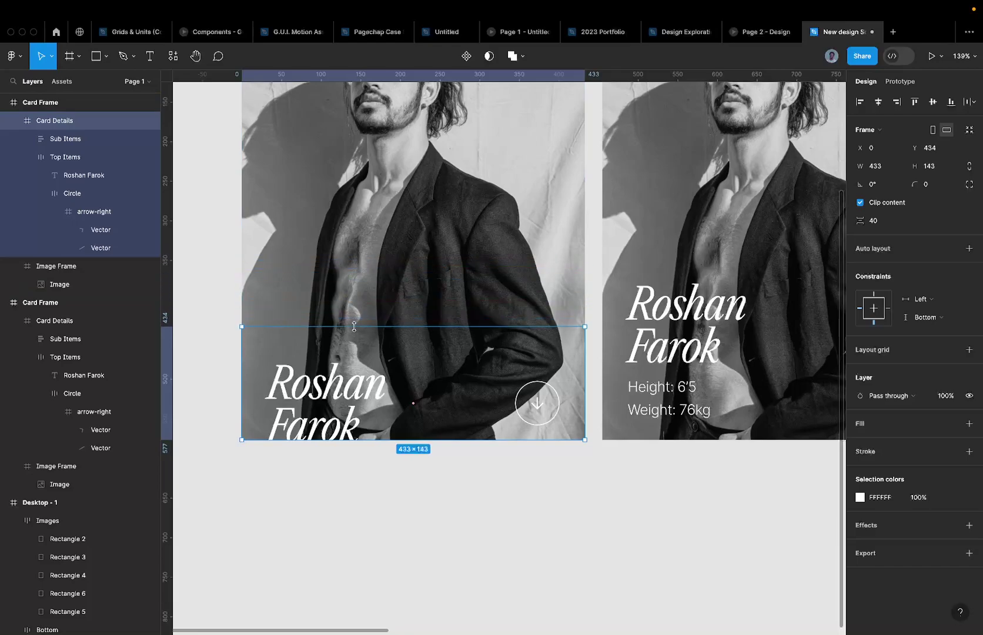
{"action": "key", "text": "super+z"}
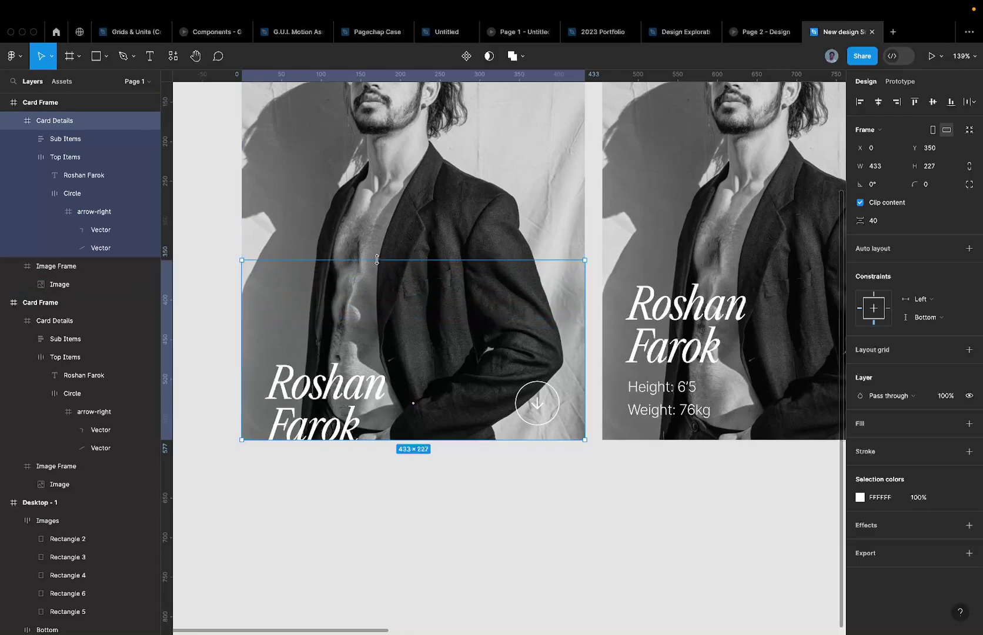
{"action": "left_click_drag", "start_coordinate": [377, 262], "coordinate": [383, 318]}
{"action": "key", "text": "super+z"}
{"action": "left_click_drag", "start_coordinate": [385, 260], "coordinate": [369, 431]}
Move the collapsed Card Details strip down to Y 578 below the photo
{"action": "scroll", "coordinate": [369, 431], "scroll_direction": "up", "scroll_amount": 5}
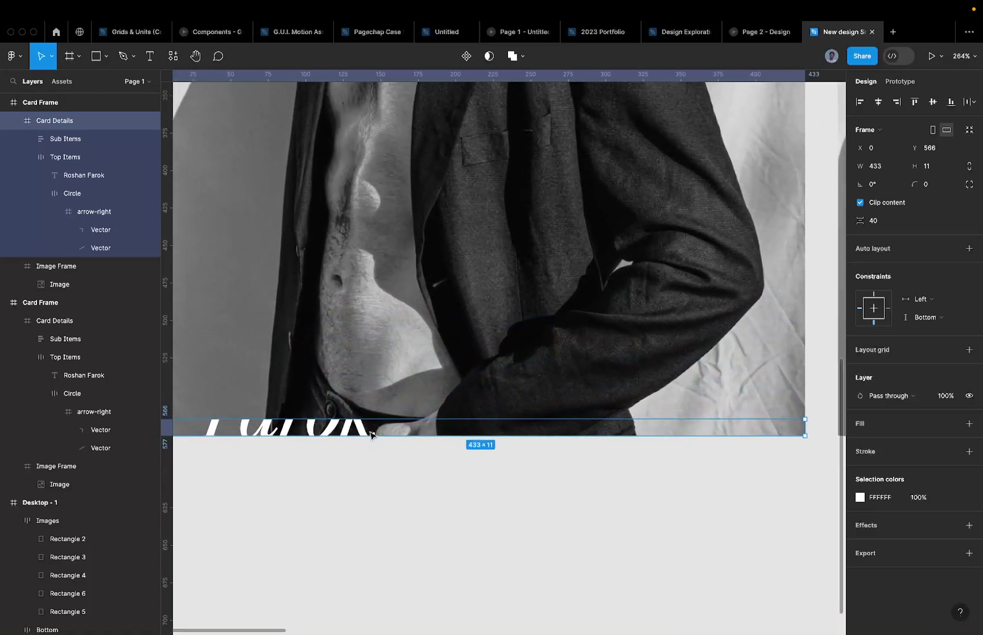
{"action": "left_click_drag", "start_coordinate": [272, 428], "coordinate": [271, 442]}
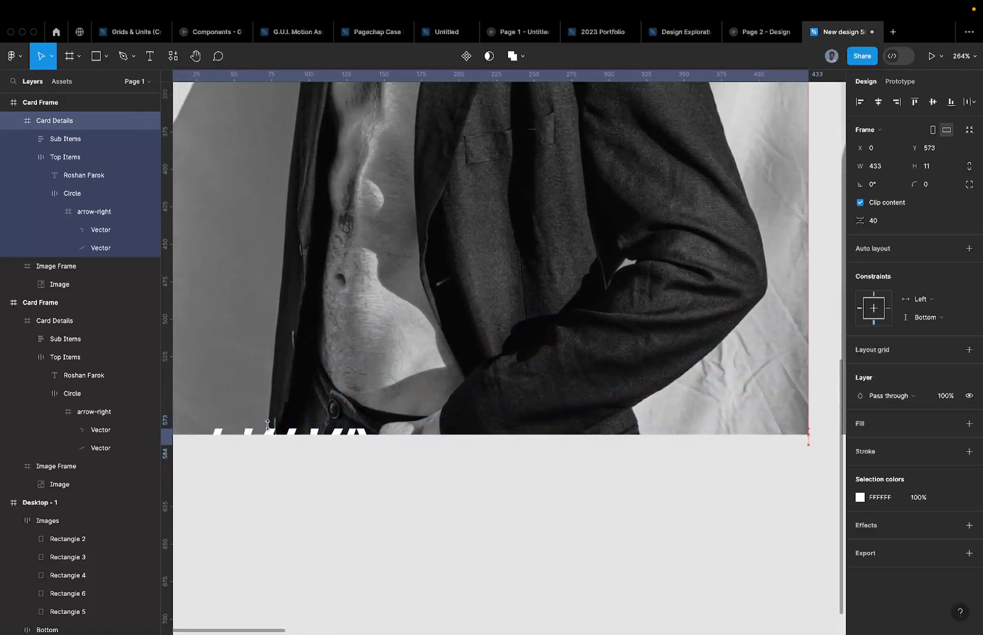
{"action": "scroll", "coordinate": [71, 177], "scroll_direction": "down", "scroll_amount": 1}
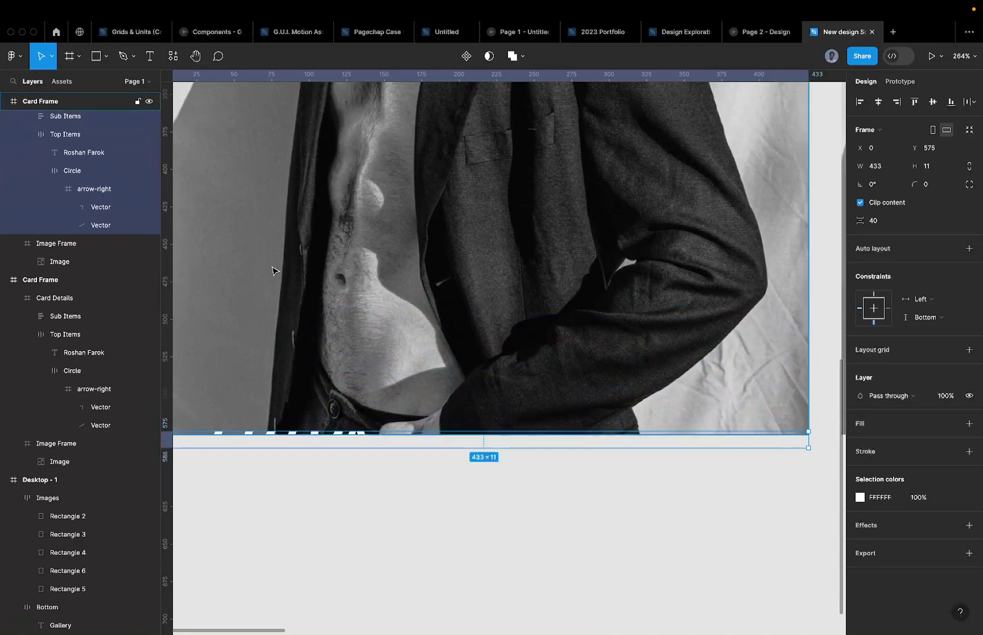
{"action": "scroll", "coordinate": [384, 288], "scroll_direction": "left", "scroll_amount": 5}
{"action": "key", "text": "Down"}
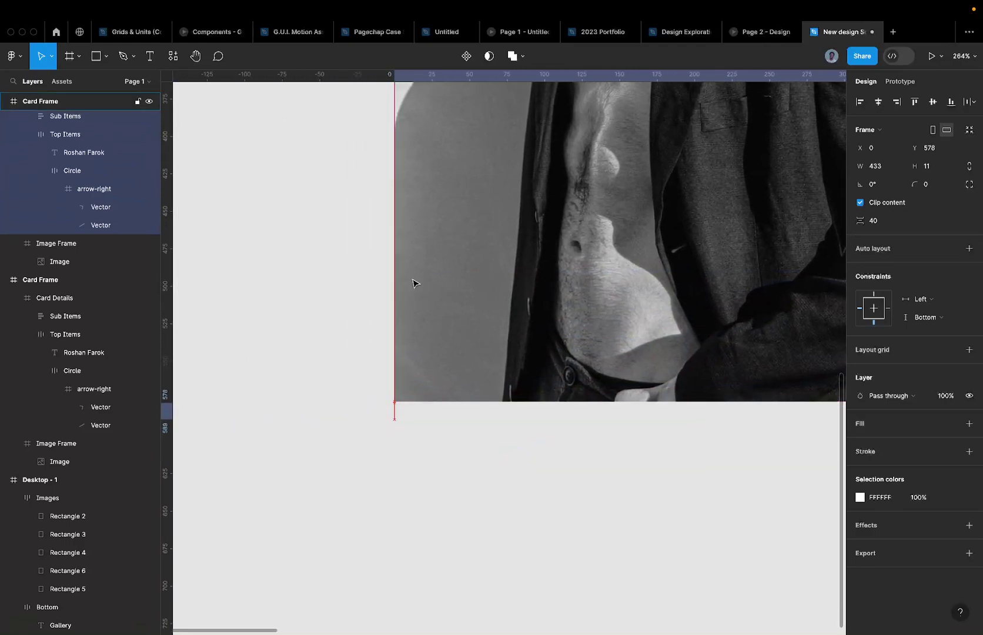
{"action": "key", "text": "Down"}
{"action": "key", "text": "Down"}
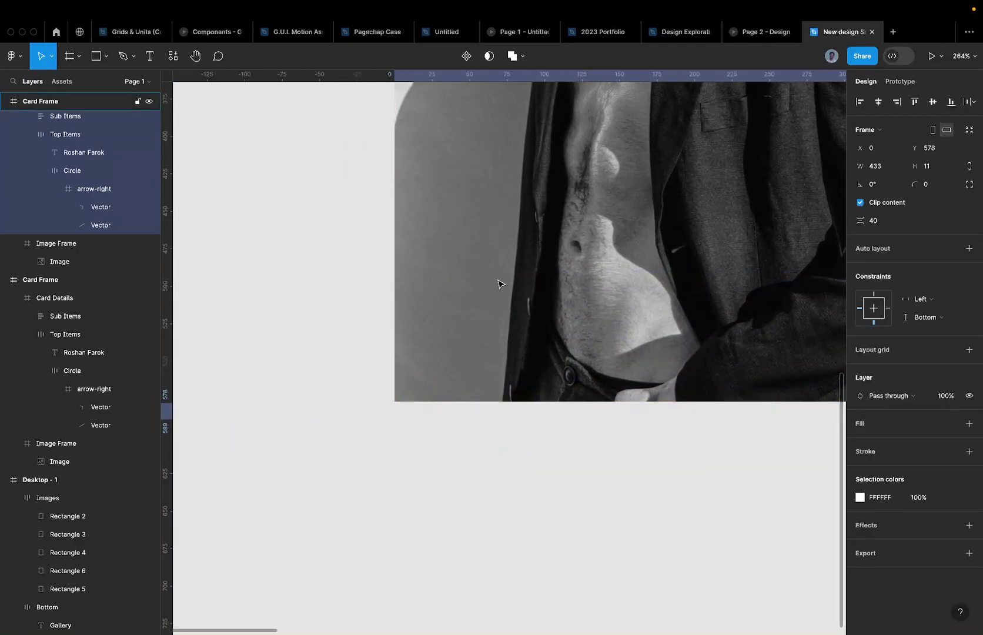
{"action": "scroll", "coordinate": [465, 305], "scroll_direction": "up", "scroll_amount": 3}
{"action": "scroll", "coordinate": [349, 449], "scroll_direction": "up", "scroll_amount": 5}
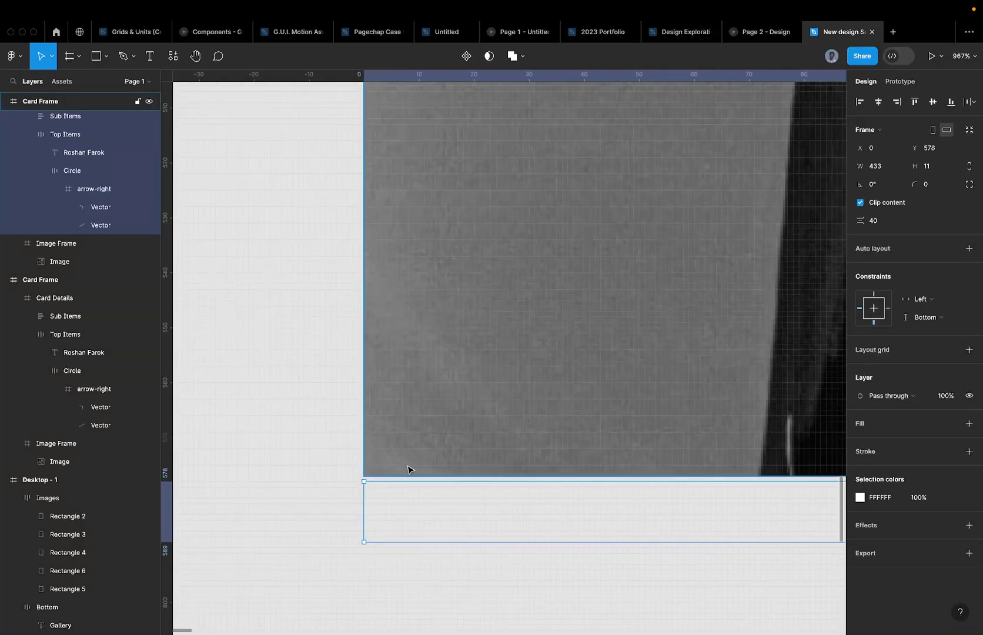
{"action": "scroll", "coordinate": [410, 470], "scroll_direction": "down", "scroll_amount": 10}
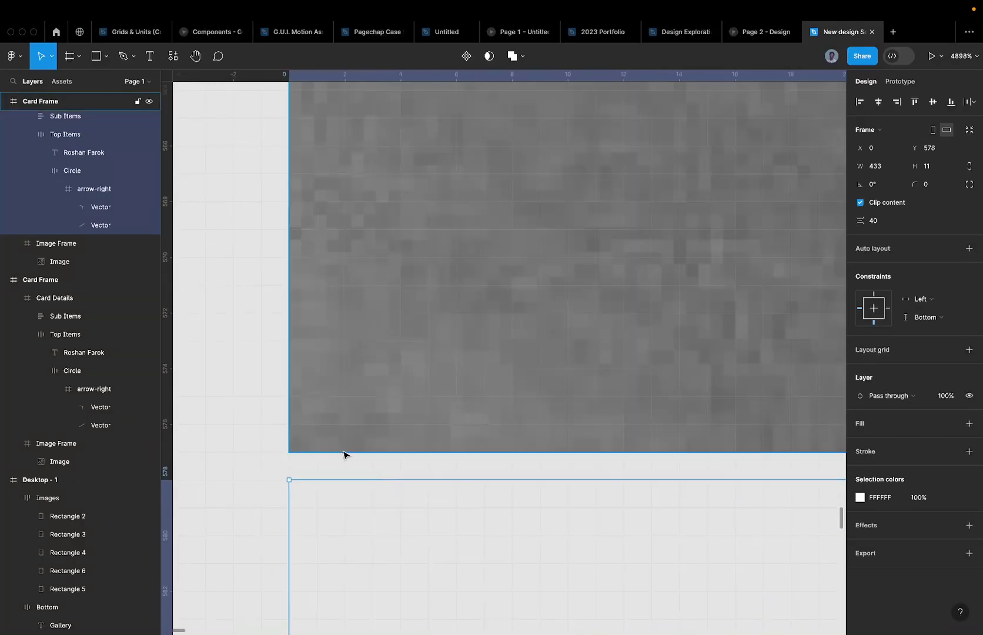
{"action": "scroll", "coordinate": [344, 450], "scroll_direction": "down", "scroll_amount": 5}
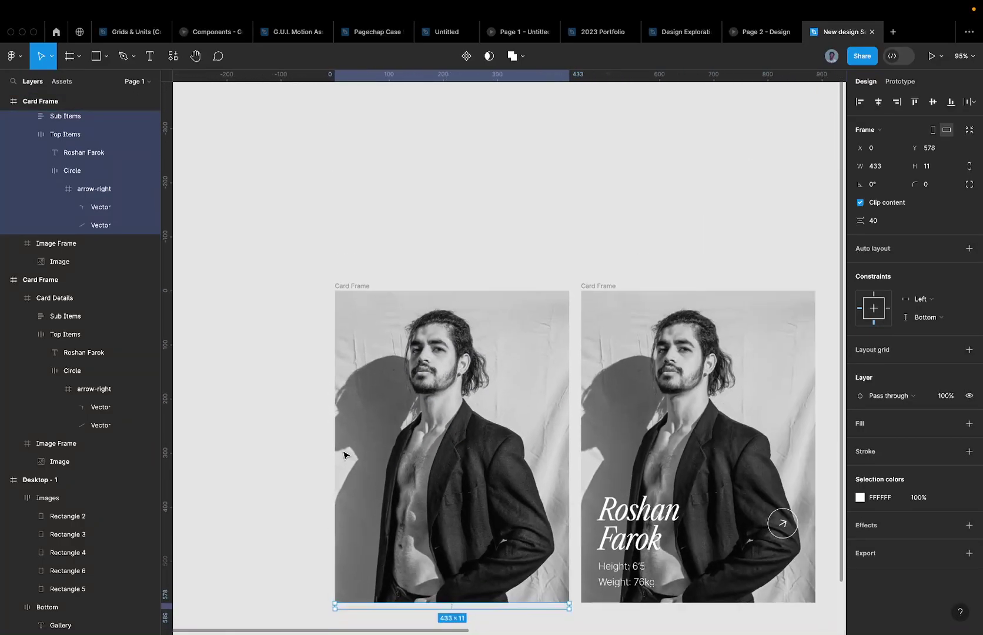
{"action": "scroll", "coordinate": [372, 311], "scroll_direction": "down", "scroll_amount": 1}
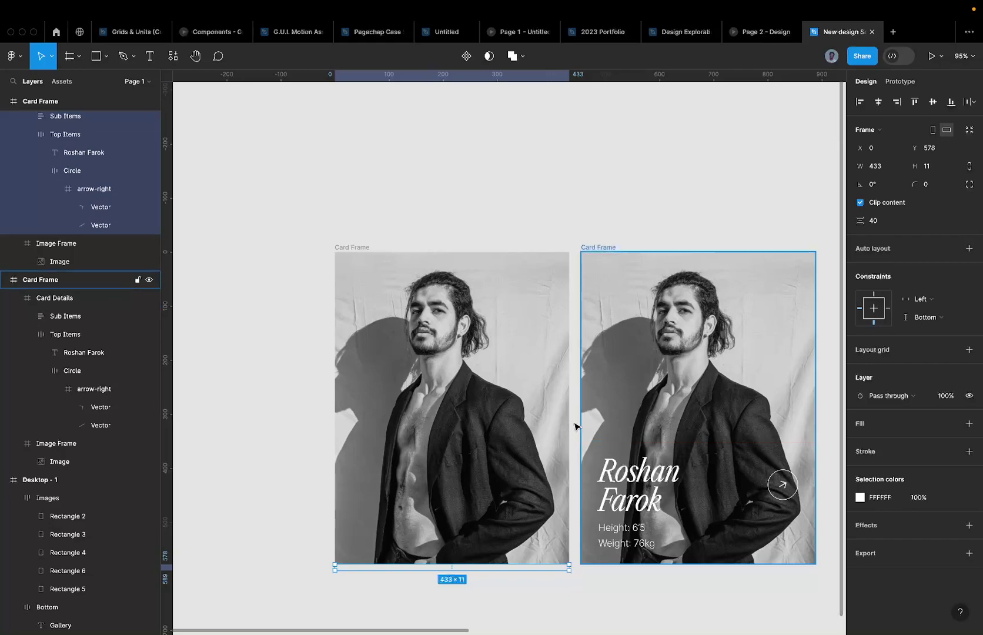
Select the second card's image
{"action": "left_click", "coordinate": [712, 351]}
{"action": "scroll", "coordinate": [712, 351], "scroll_direction": "right", "scroll_amount": 3}
{"action": "scroll", "coordinate": [713, 351], "scroll_direction": "down", "scroll_amount": 3}
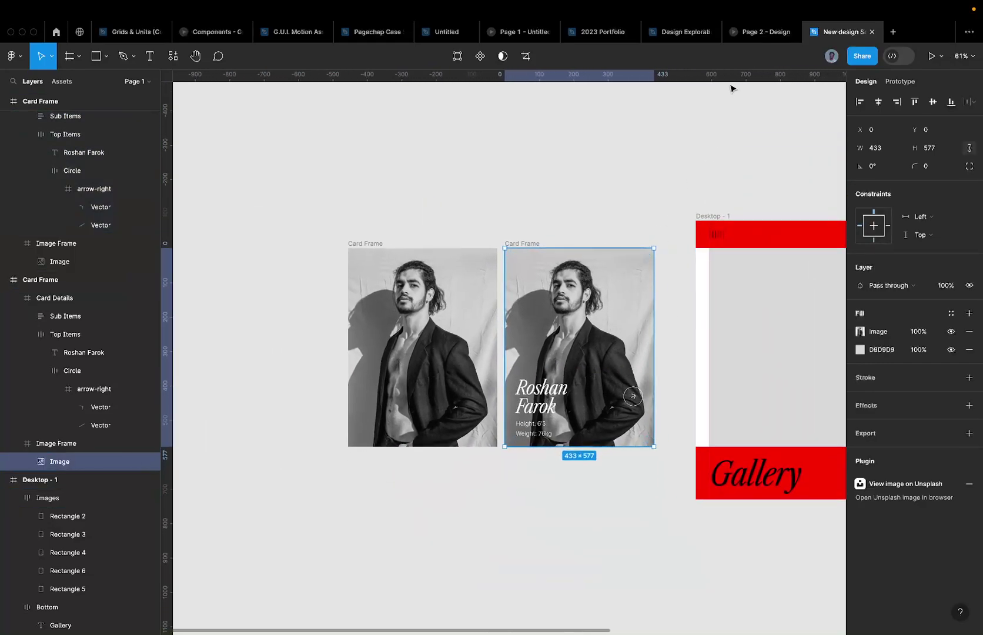
Preview the Gallery prototype, slide it to reveal more cards, then return to the design file
{"action": "left_click", "coordinate": [737, 38]}
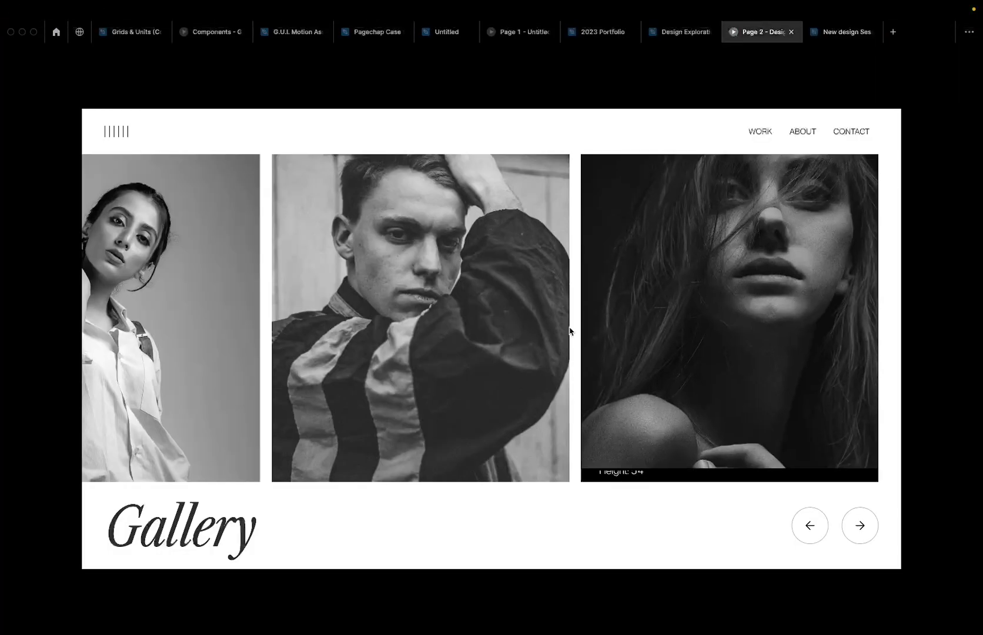
{"action": "mouse_move", "coordinate": [489, 335]}
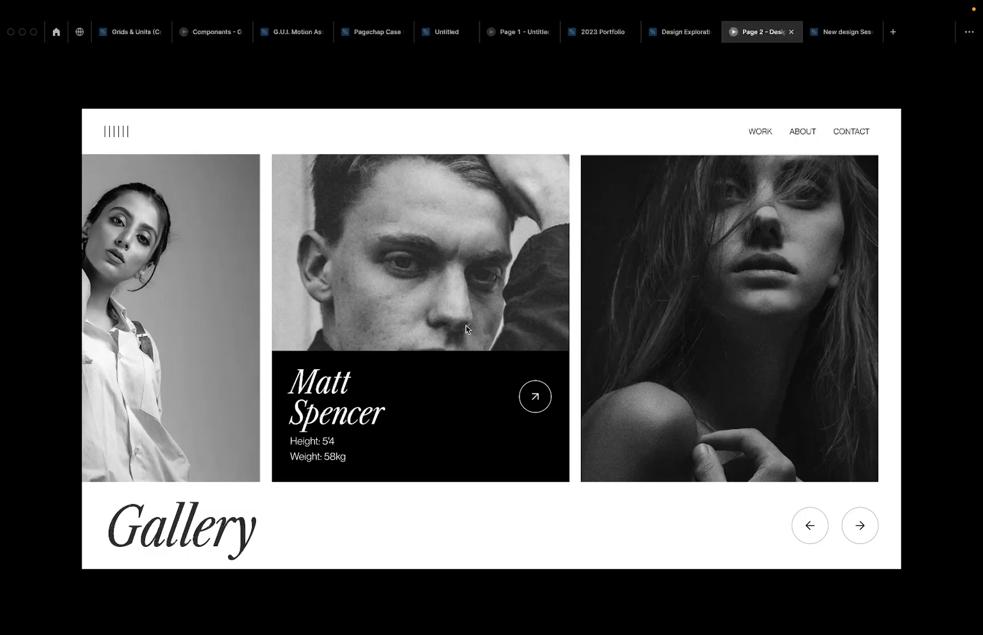
{"action": "left_click", "coordinate": [833, 35]}
{"action": "left_click", "coordinate": [736, 35]}
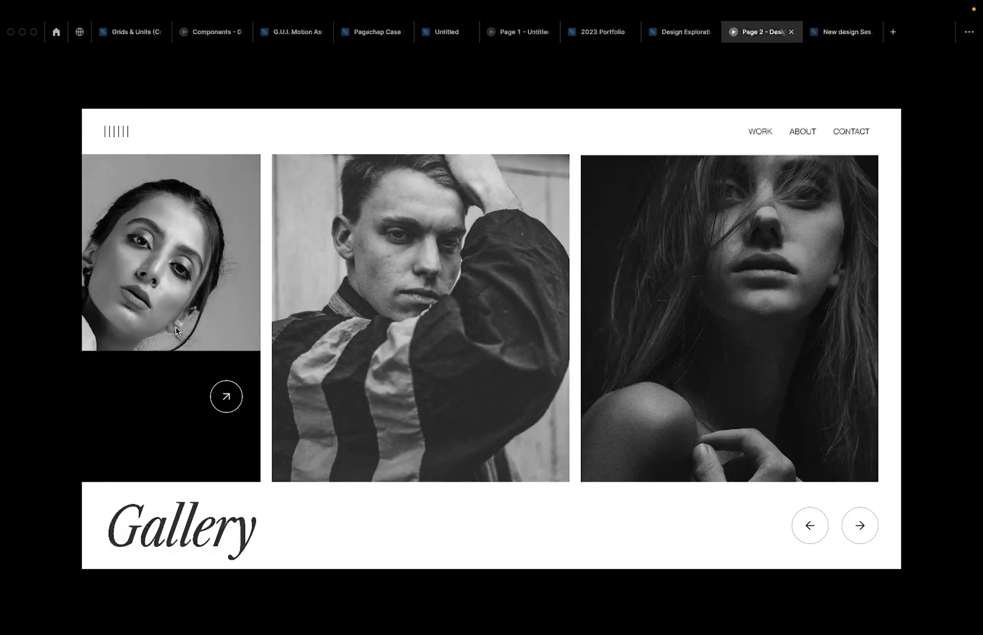
{"action": "left_click", "coordinate": [801, 525]}
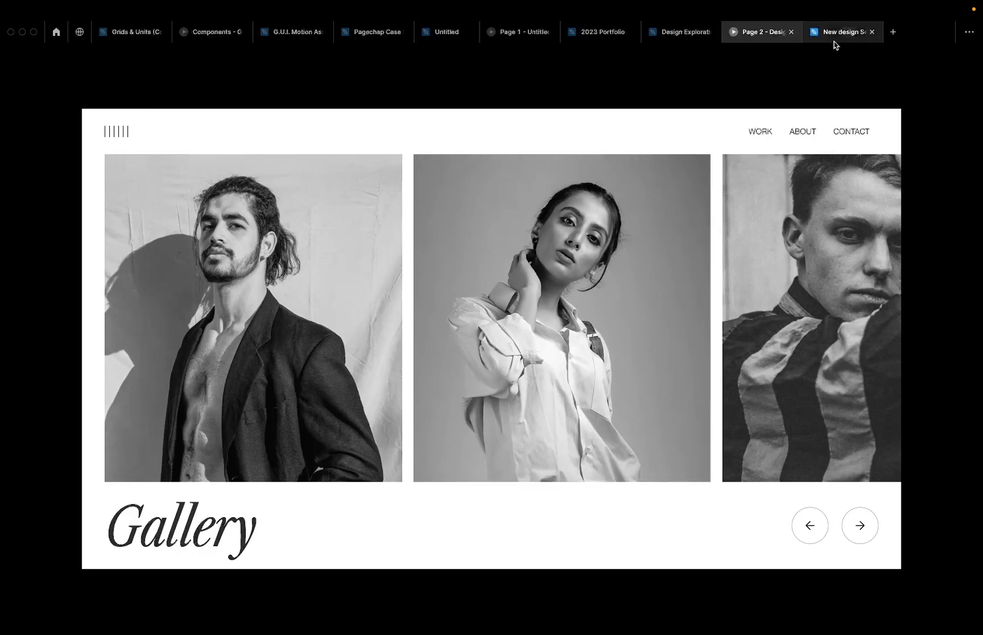
{"action": "left_click", "coordinate": [835, 38]}
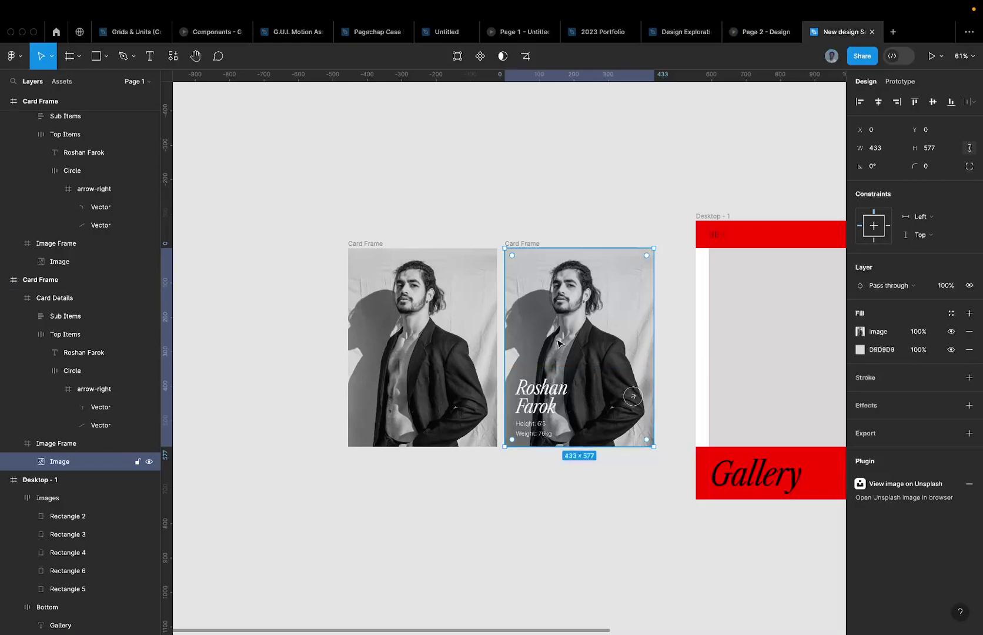
Select the second card's Image Frame and test resizes, restoring it to full card height
{"action": "key", "text": "shift+Return"}
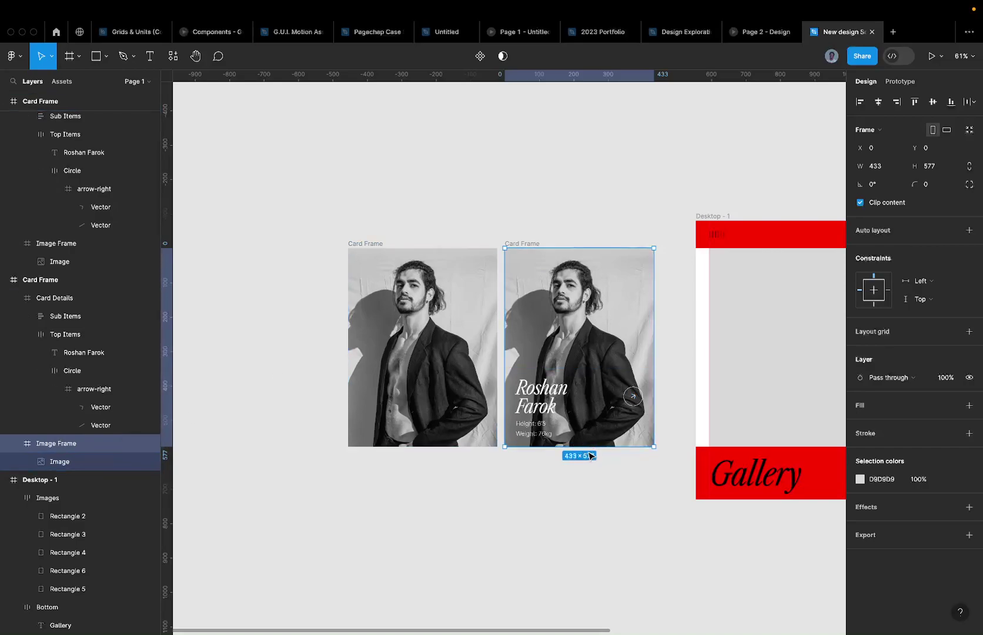
{"action": "left_click_drag", "start_coordinate": [586, 449], "coordinate": [580, 369]}
{"action": "scroll", "coordinate": [581, 370], "scroll_direction": "up", "scroll_amount": 5}
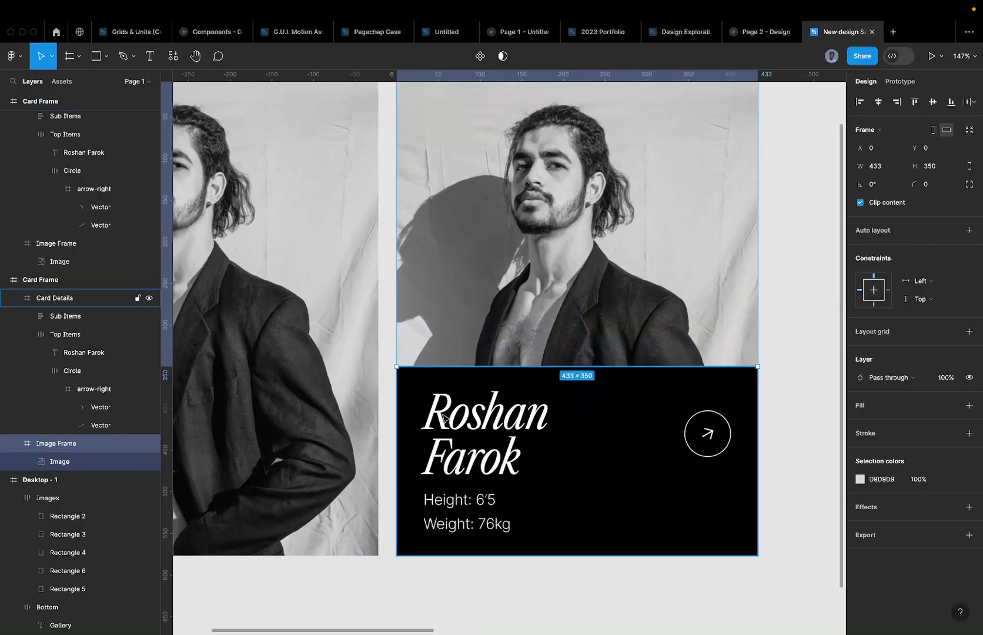
{"action": "scroll", "coordinate": [406, 399], "scroll_direction": "up", "scroll_amount": 3}
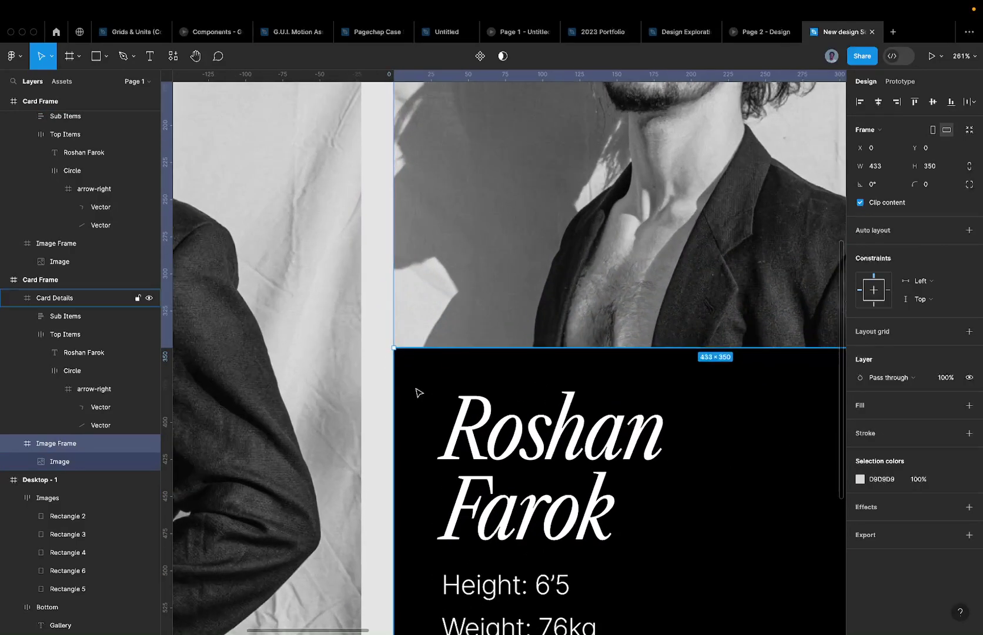
{"action": "left_click", "coordinate": [457, 389]}
{"action": "scroll", "coordinate": [409, 346], "scroll_direction": "up", "scroll_amount": 3}
{"action": "left_click", "coordinate": [430, 325]}
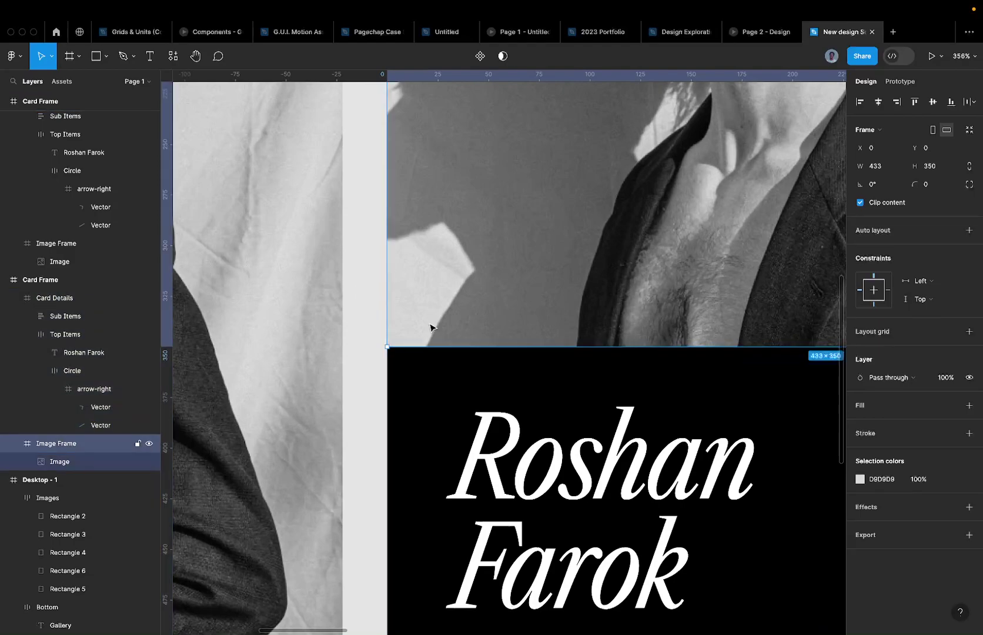
{"action": "scroll", "coordinate": [355, 394], "scroll_direction": "down", "scroll_amount": 3}
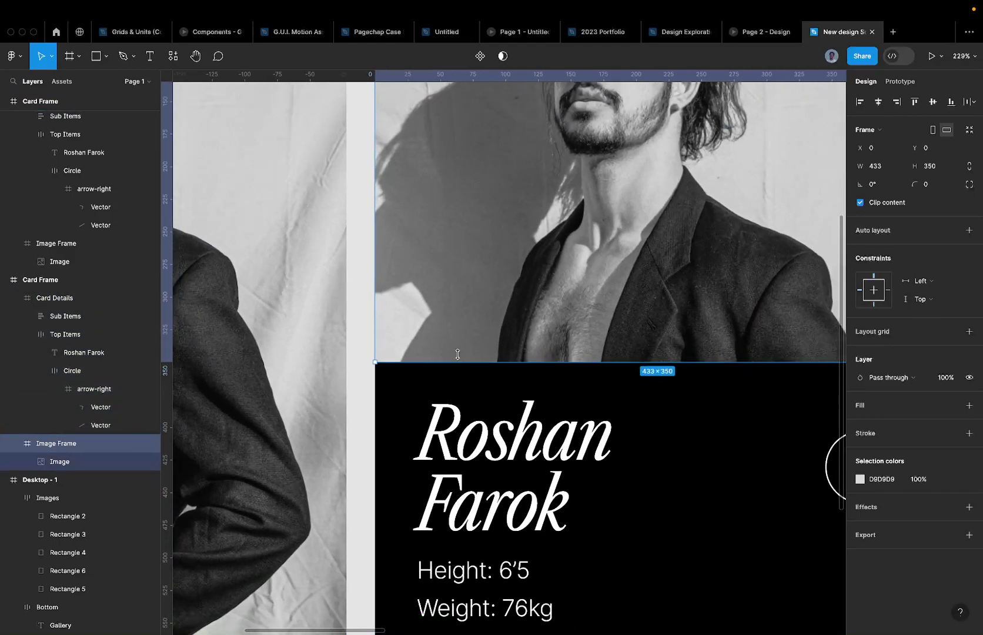
{"action": "scroll", "coordinate": [340, 456], "scroll_direction": "down", "scroll_amount": 5}
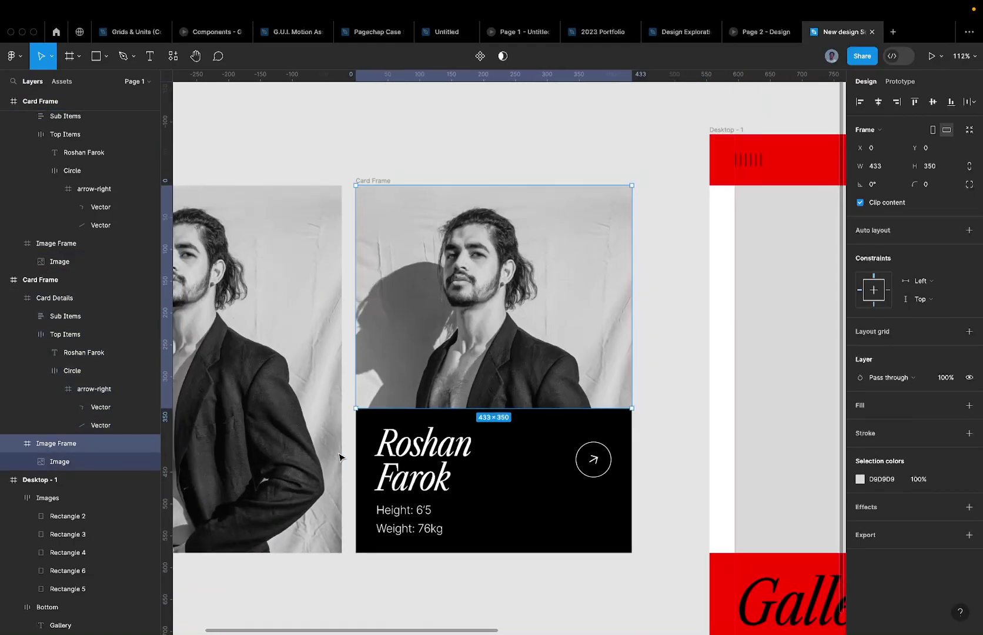
{"action": "left_click_drag", "start_coordinate": [448, 414], "coordinate": [448, 538]}
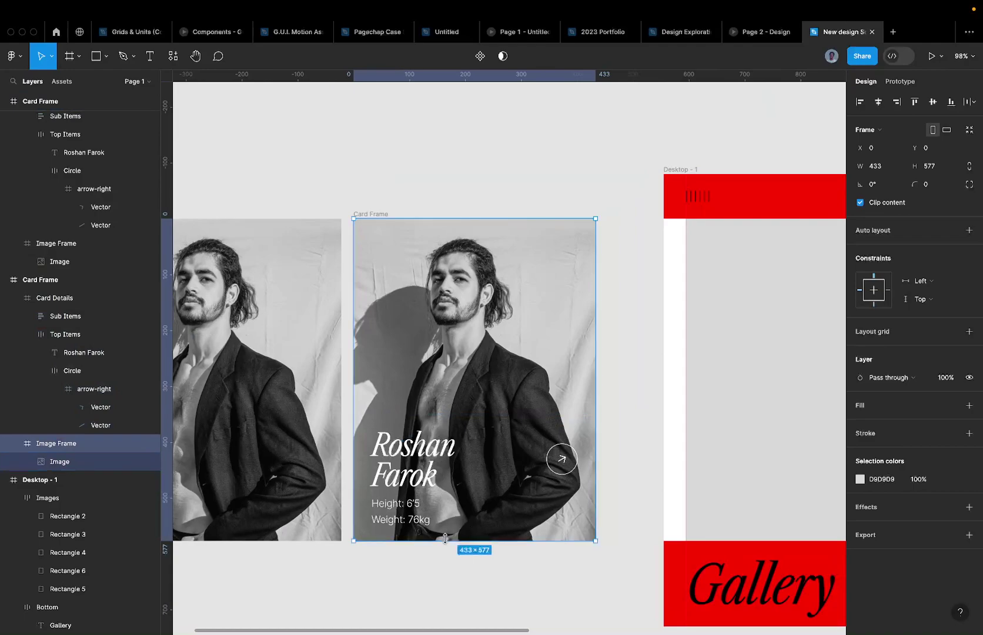
Shorten the Image Frame to 350 px tall above the details panel and select the photo
{"action": "left_click_drag", "start_coordinate": [445, 538], "coordinate": [468, 428]}
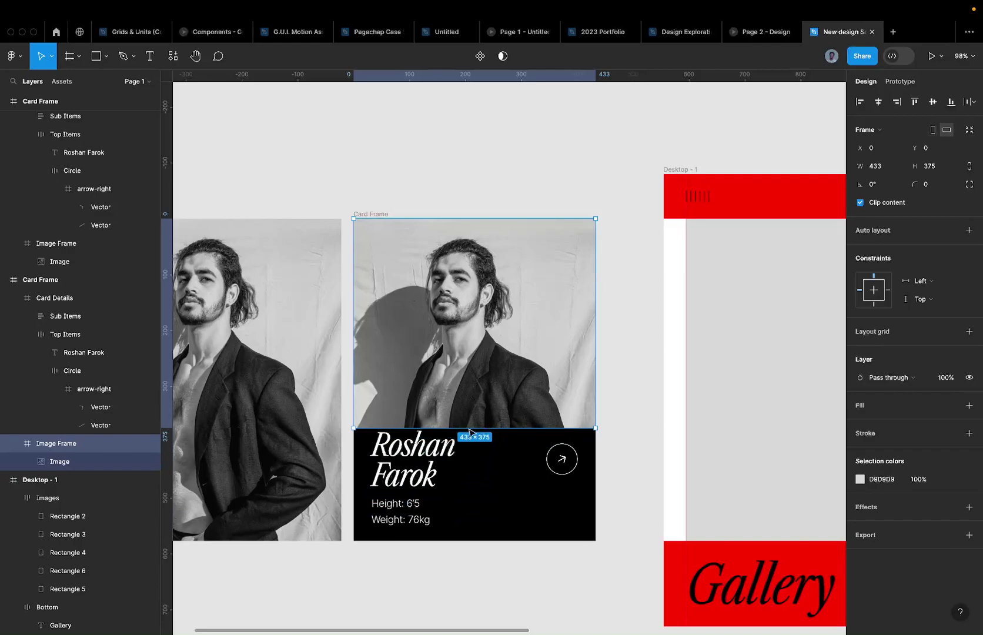
{"action": "key", "text": "super+z"}
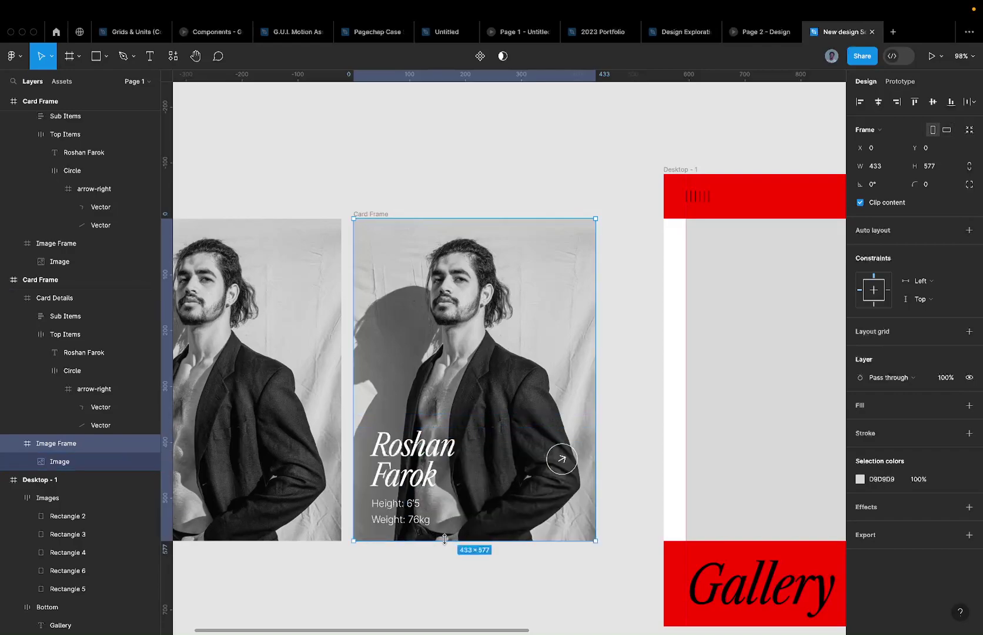
{"action": "left_click_drag", "start_coordinate": [445, 539], "coordinate": [491, 413]}
{"action": "left_click", "coordinate": [445, 425]}
{"action": "scroll", "coordinate": [406, 432], "scroll_direction": "up", "scroll_amount": 5}
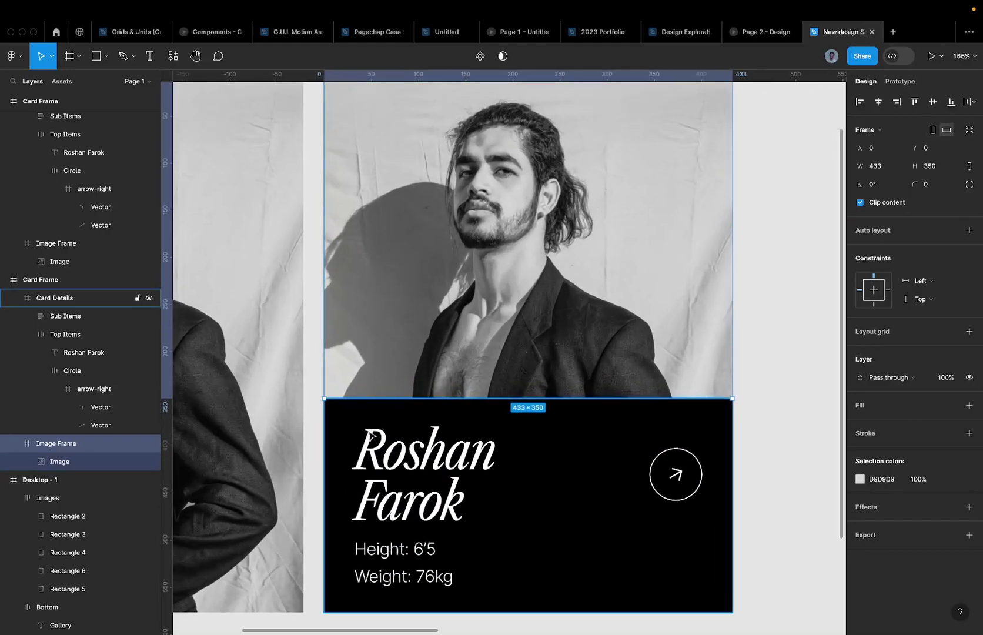
{"action": "scroll", "coordinate": [407, 394], "scroll_direction": "up", "scroll_amount": 5}
{"action": "left_click", "coordinate": [355, 389]}
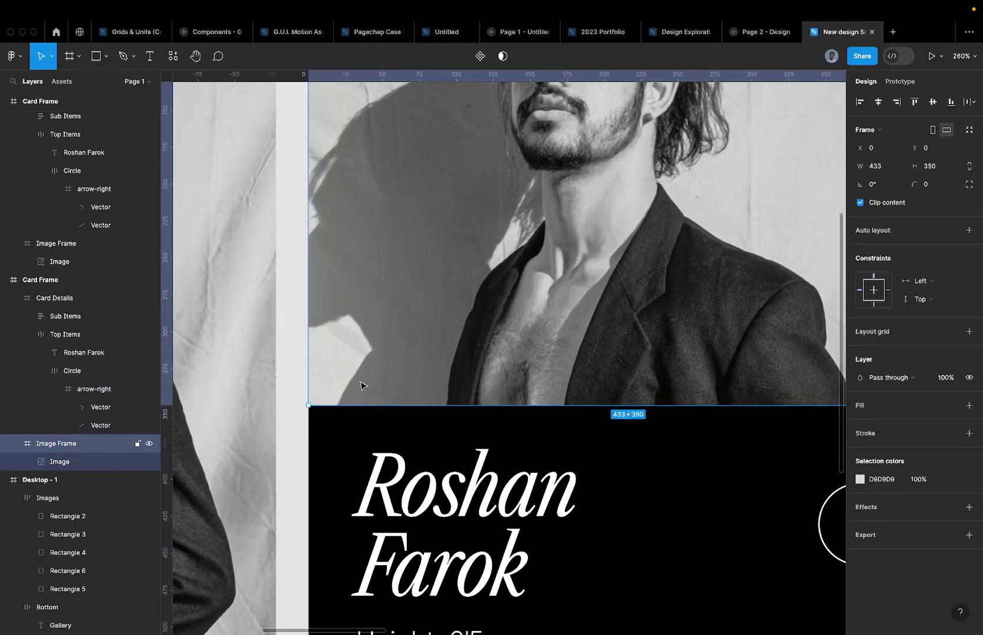
{"action": "scroll", "coordinate": [274, 413], "scroll_direction": "up", "scroll_amount": 10}
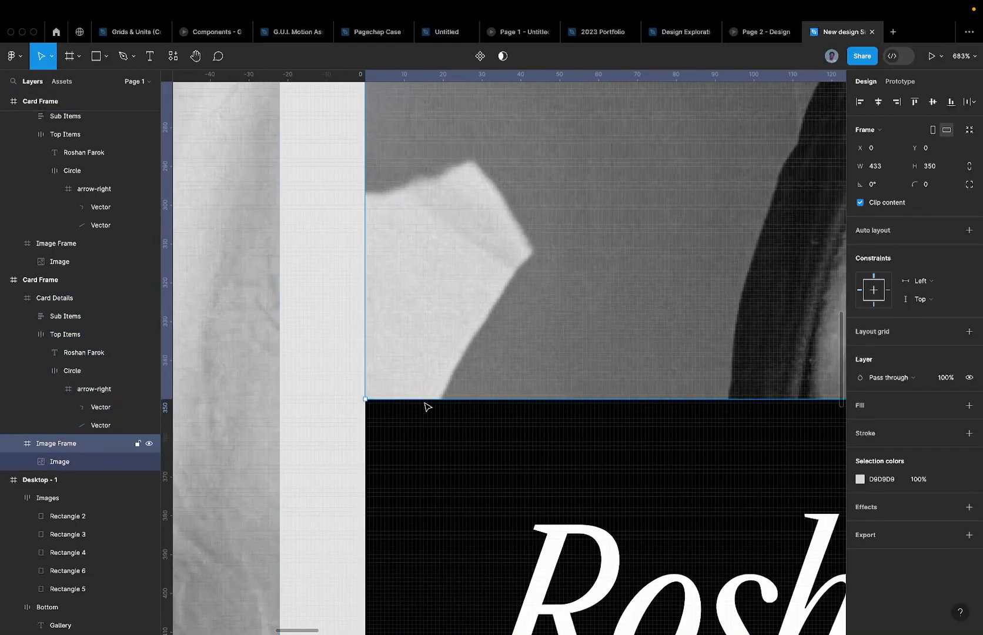
{"action": "scroll", "coordinate": [397, 414], "scroll_direction": "down", "scroll_amount": 15}
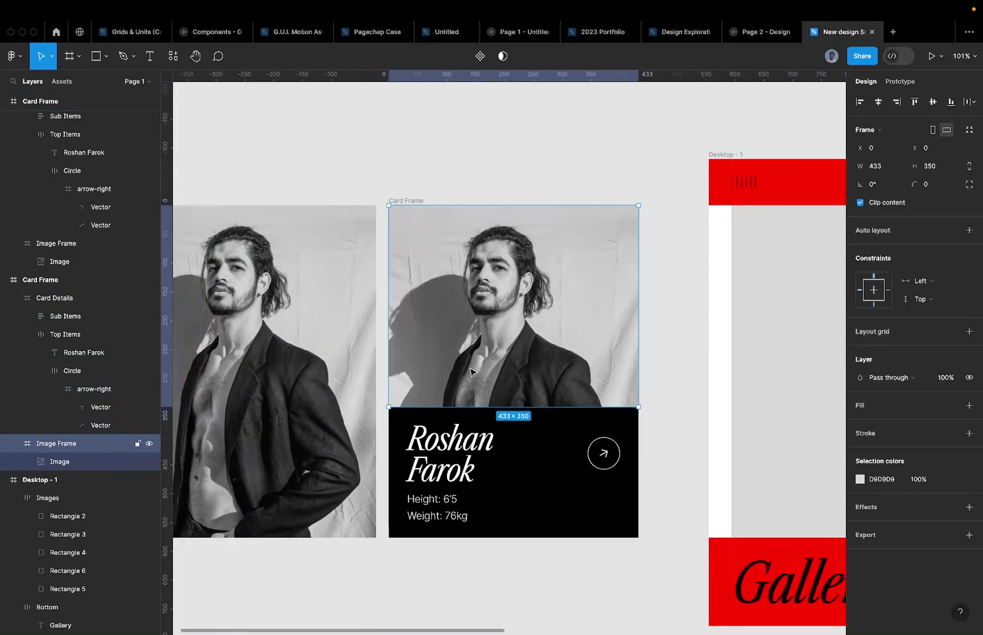
{"action": "left_click", "coordinate": [505, 318]}
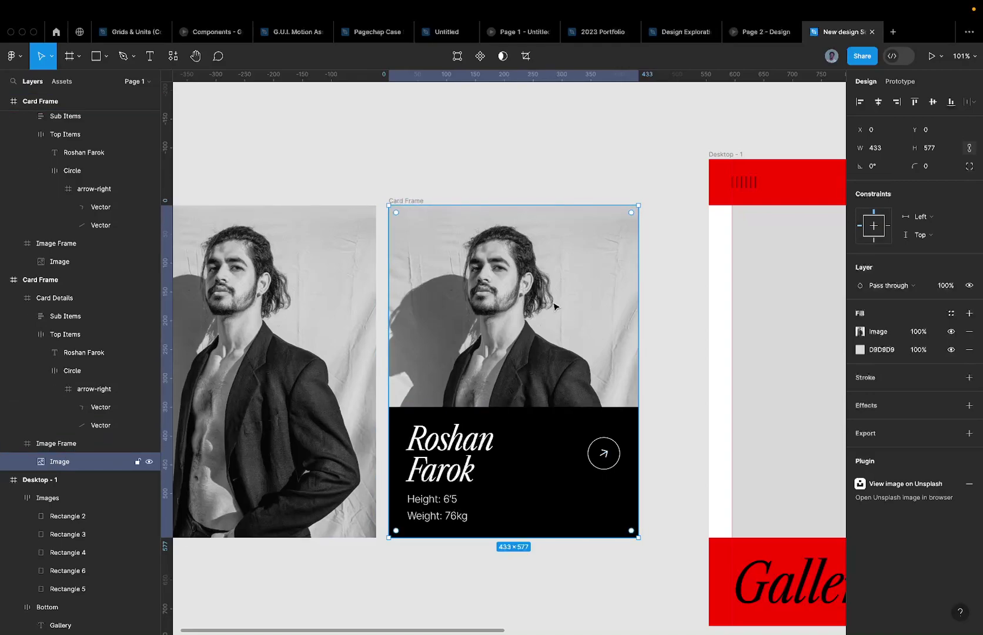
Scale the second card's photo by 1.45 with the K tool, nudge it down, then deselect
{"action": "key", "text": "k"}
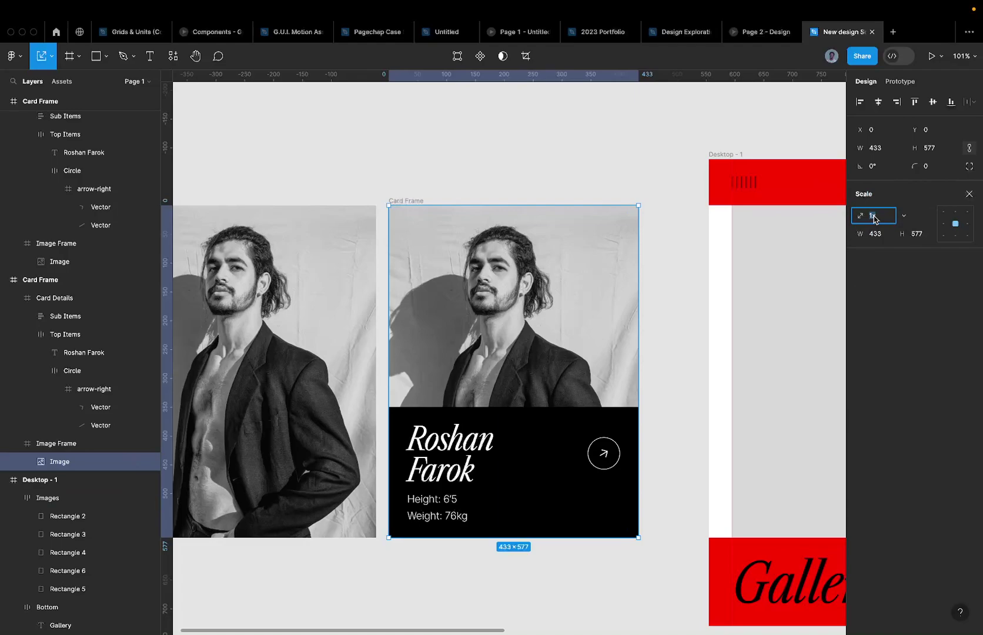
{"action": "key", "text": "Return"}
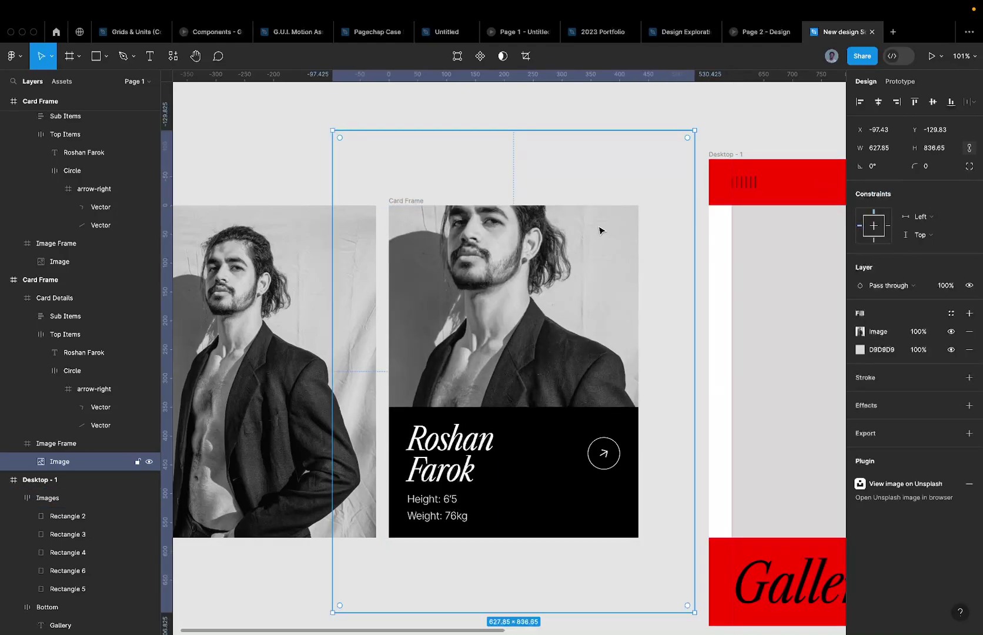
{"action": "key", "text": "shift+Down"}
{"action": "key", "text": "shift+Down"}
{"action": "key", "text": "shift+Down"}
{"action": "key", "text": "shift+Down"}
{"action": "key", "text": "shift+Down"}
{"action": "key", "text": "shift+Down"}
{"action": "key", "text": "shift+Down"}
{"action": "key", "text": "shift+Down"}
{"action": "key", "text": "shift+Down"}
{"action": "key", "text": "shift+Down"}
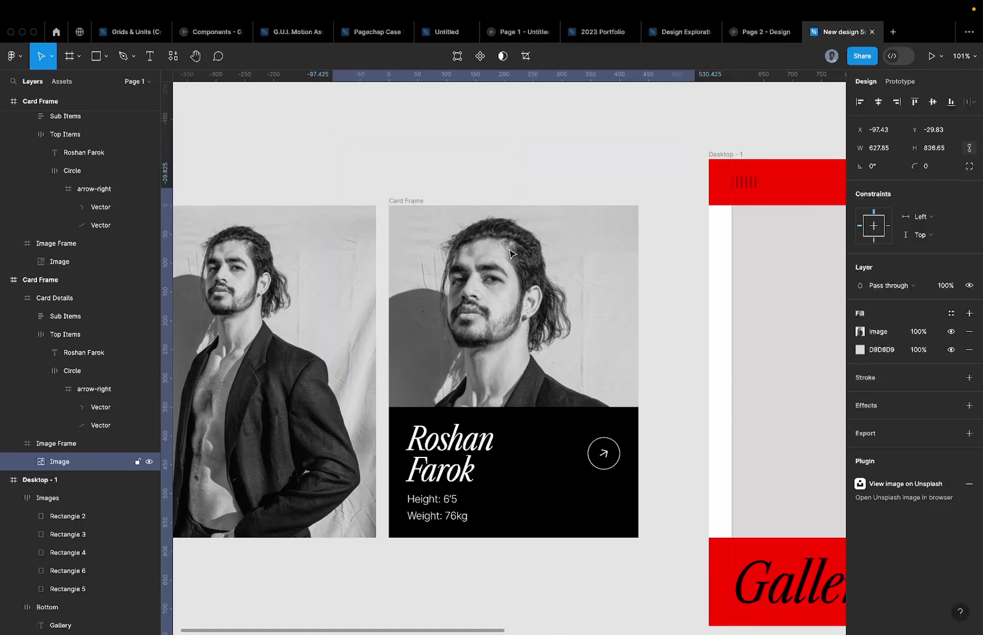
{"action": "left_click", "coordinate": [513, 150]}
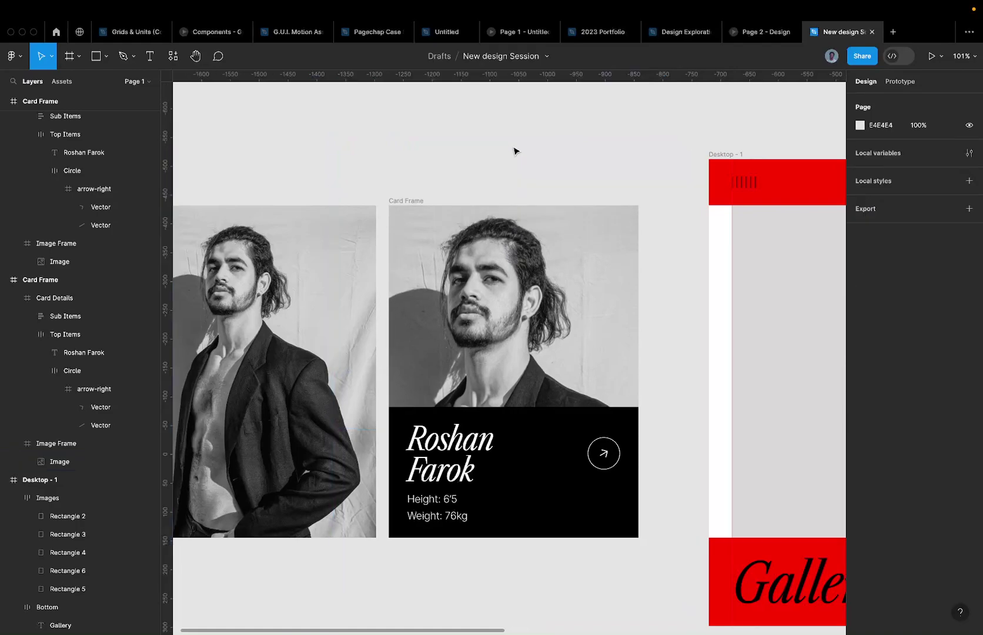
{"action": "scroll", "coordinate": [514, 151], "scroll_direction": "down", "scroll_amount": 5, "text": "ctrl"}
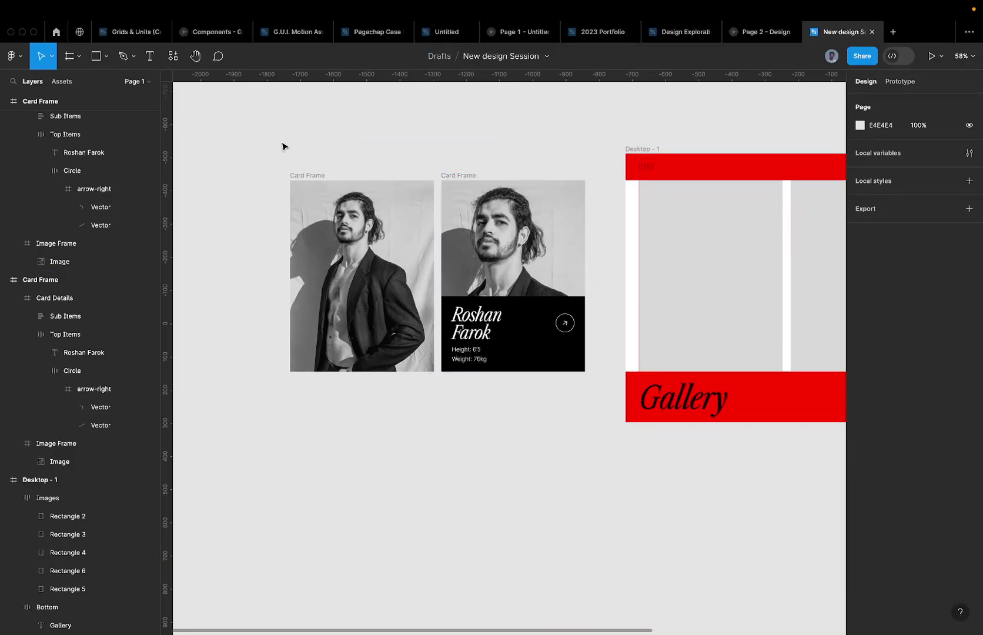
Marquee-select both Card Frames and choose Create component set
{"action": "left_click_drag", "start_coordinate": [266, 136], "coordinate": [610, 428]}
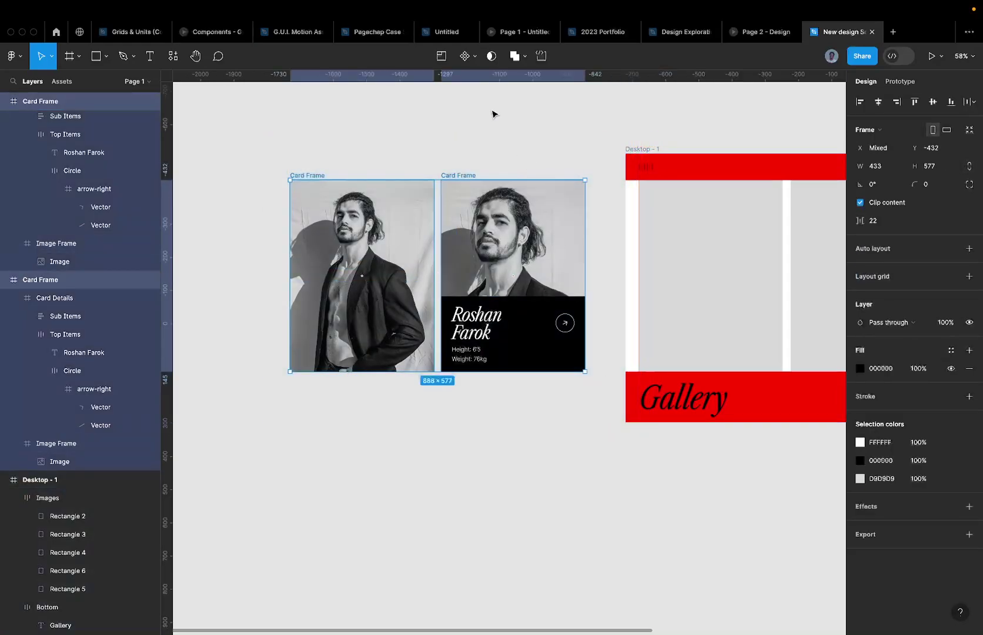
{"action": "left_click", "coordinate": [477, 58]}
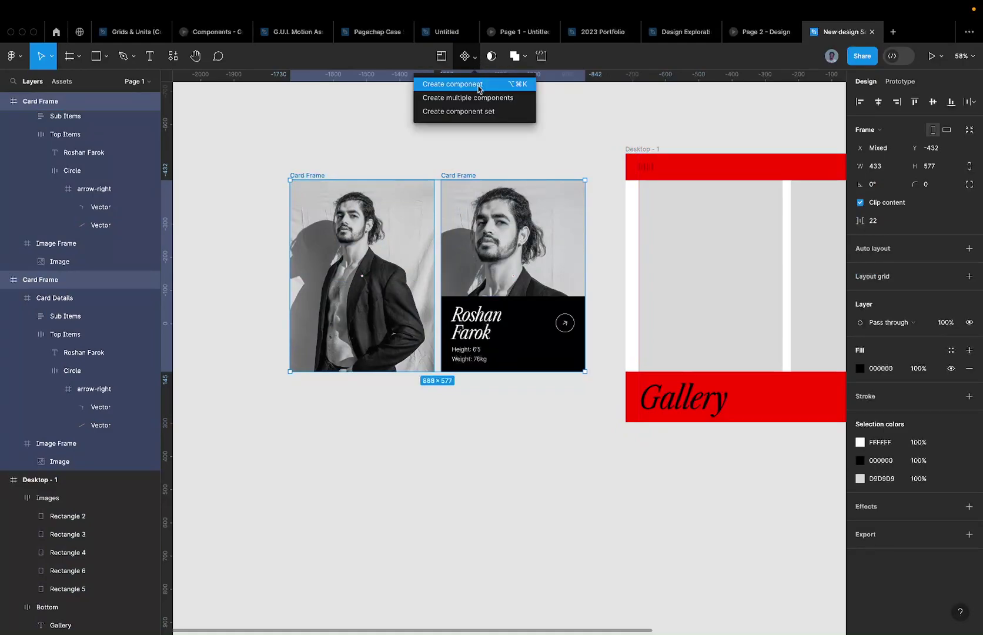
{"action": "left_click", "coordinate": [301, 133]}
{"action": "left_click_drag", "start_coordinate": [233, 135], "coordinate": [594, 389]}
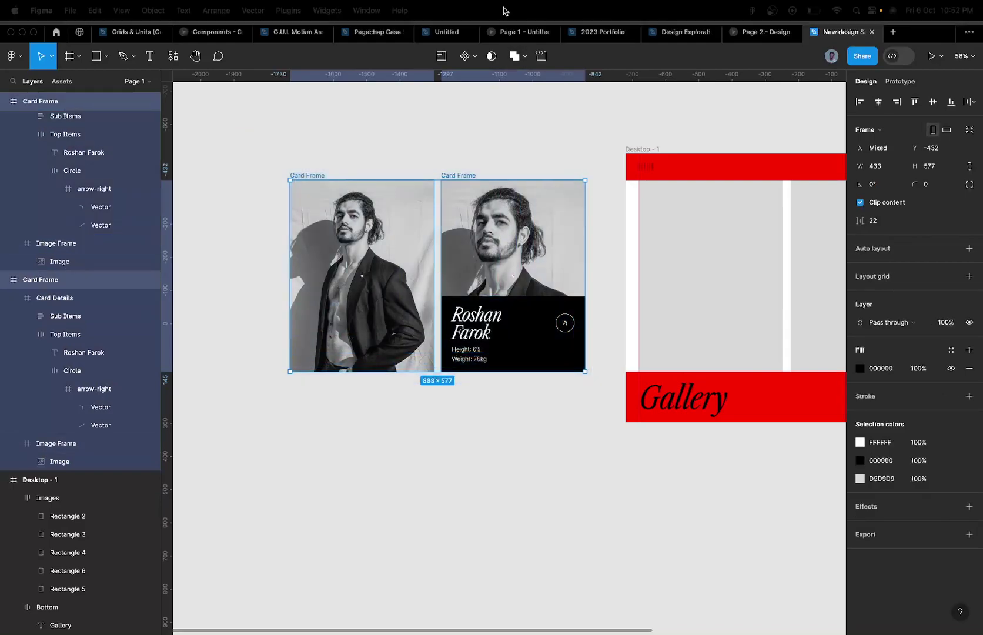
{"action": "left_click", "coordinate": [475, 58]}
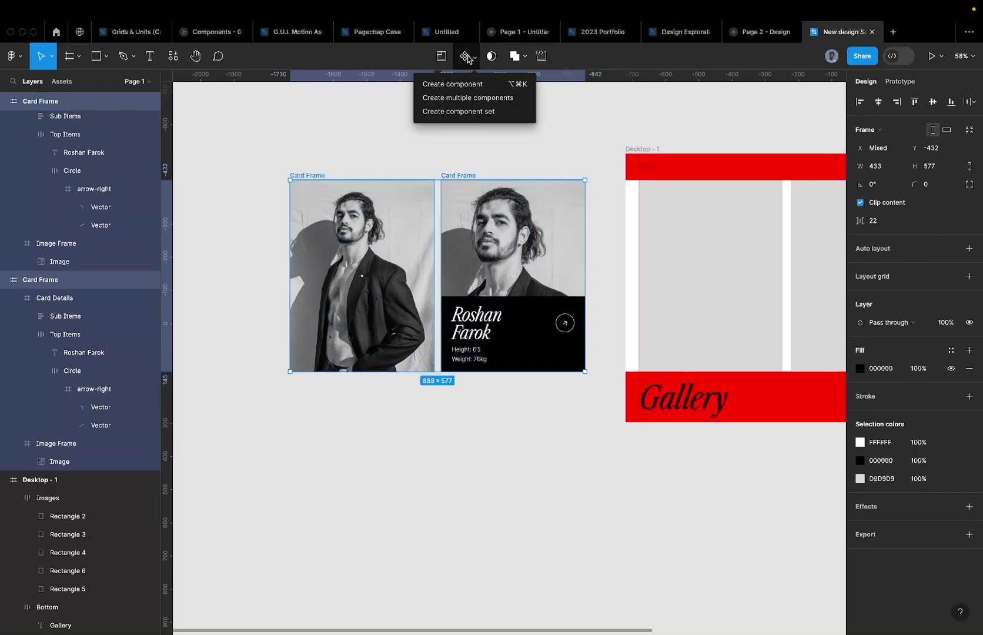
{"action": "left_click", "coordinate": [477, 113]}
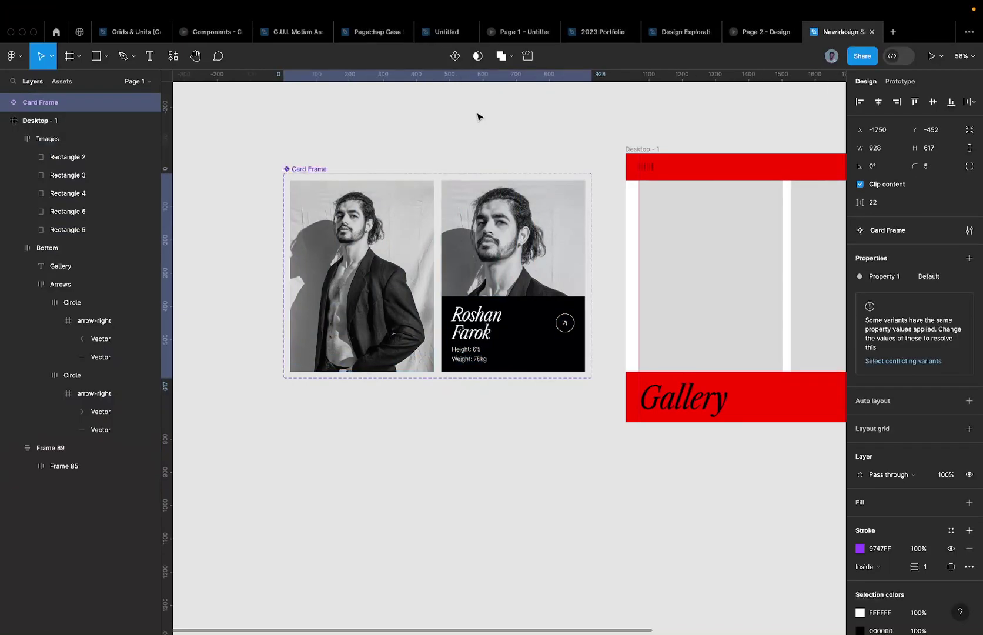
Select the left Default variant of the new Card Frame component set
{"action": "scroll", "coordinate": [336, 248], "scroll_direction": "up", "scroll_amount": 5}
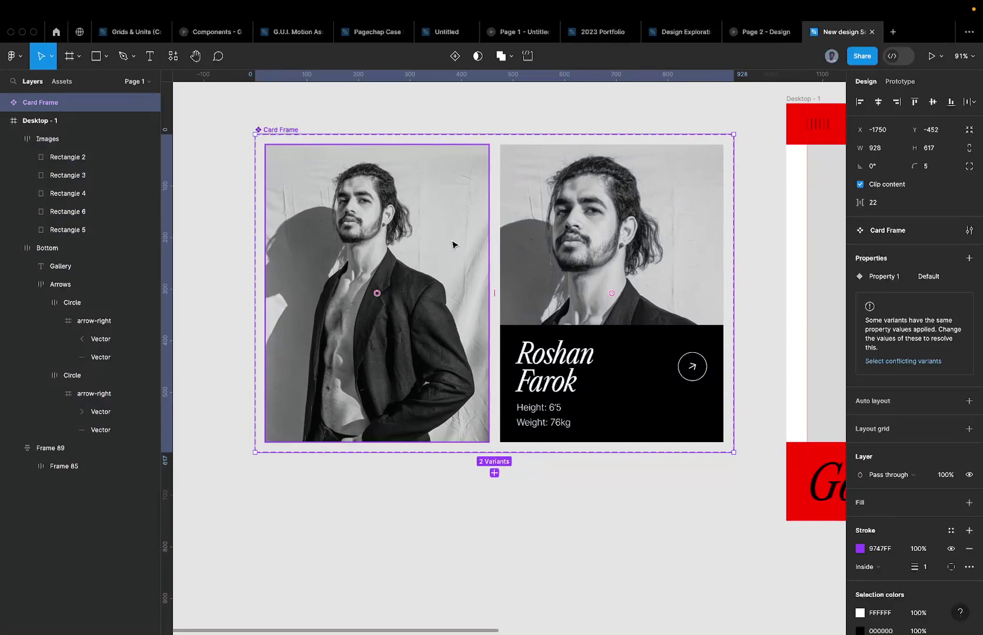
{"action": "left_click", "coordinate": [445, 241]}
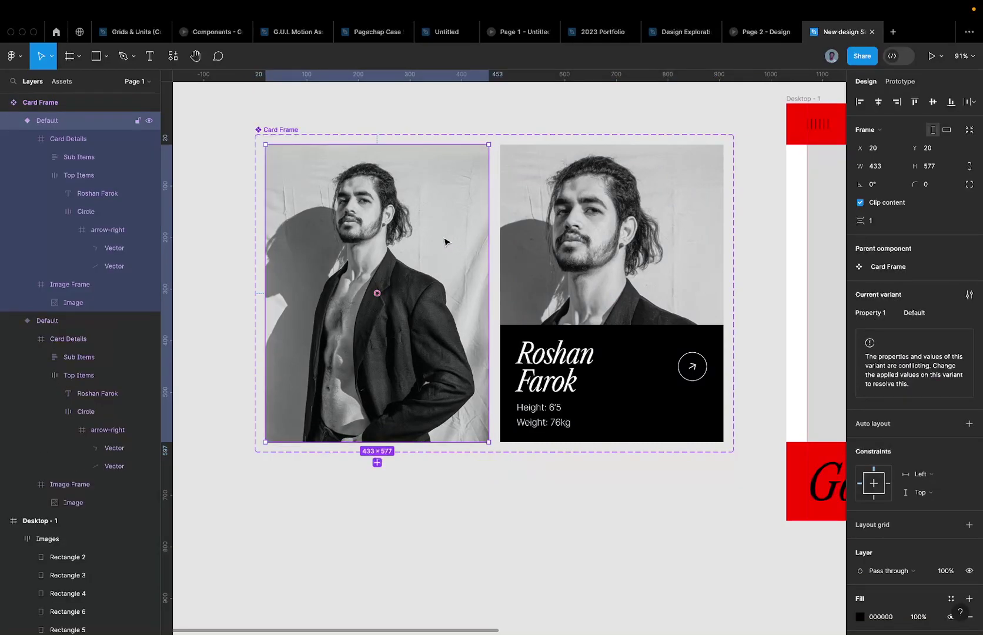
{"action": "left_click", "coordinate": [428, 107]}
{"action": "left_click", "coordinate": [407, 228]}
{"action": "scroll", "coordinate": [407, 232], "scroll_direction": "down", "scroll_amount": 3}
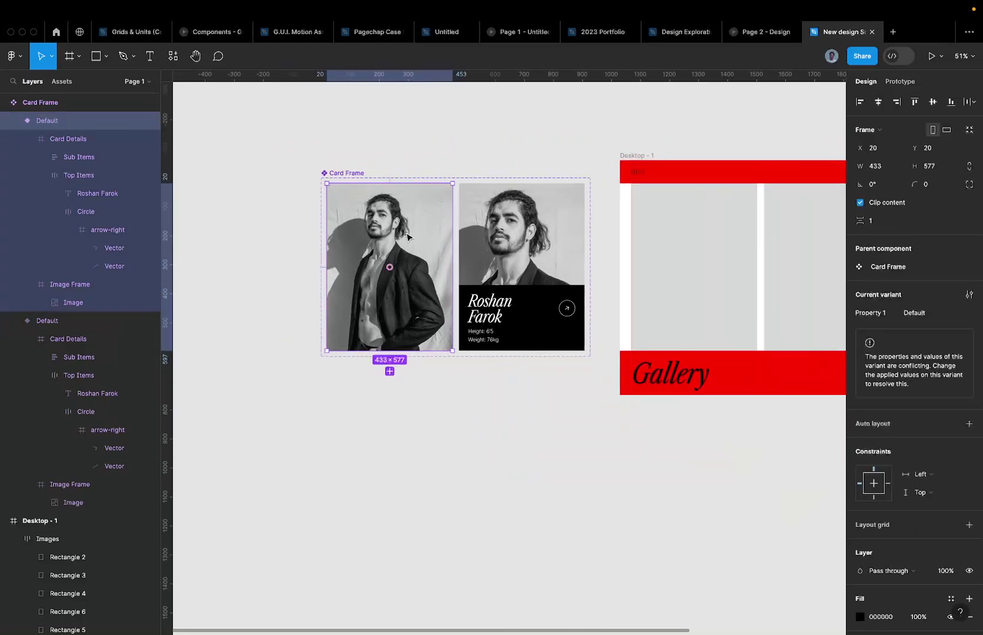
{"action": "scroll", "coordinate": [407, 237], "scroll_direction": "right", "scroll_amount": 3}
Copy the left Default Card Frame variant
{"action": "left_click", "coordinate": [656, 277]}
{"action": "left_click", "coordinate": [656, 277]}
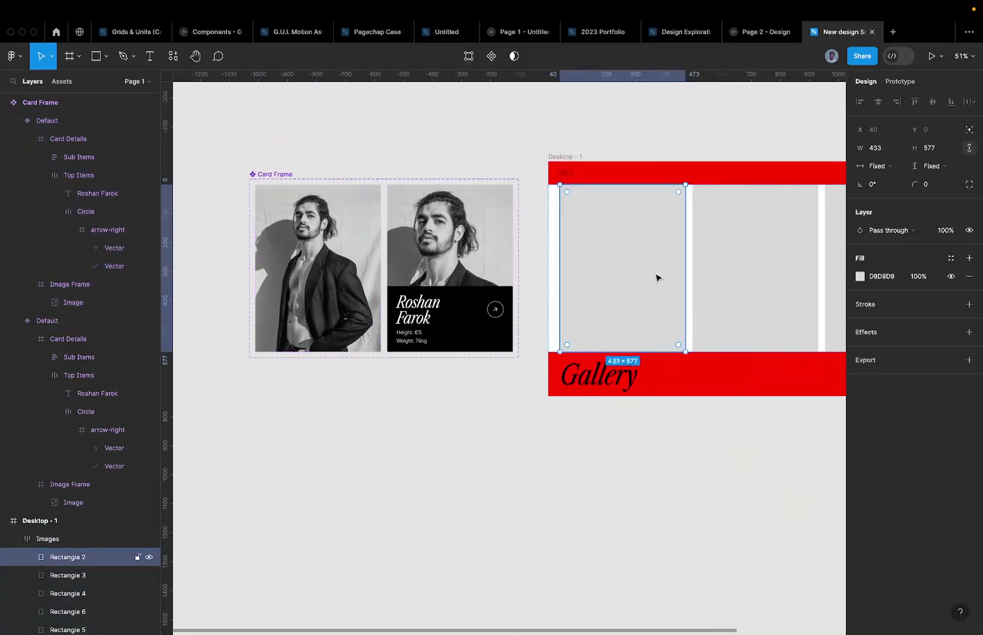
{"action": "left_click", "coordinate": [311, 237]}
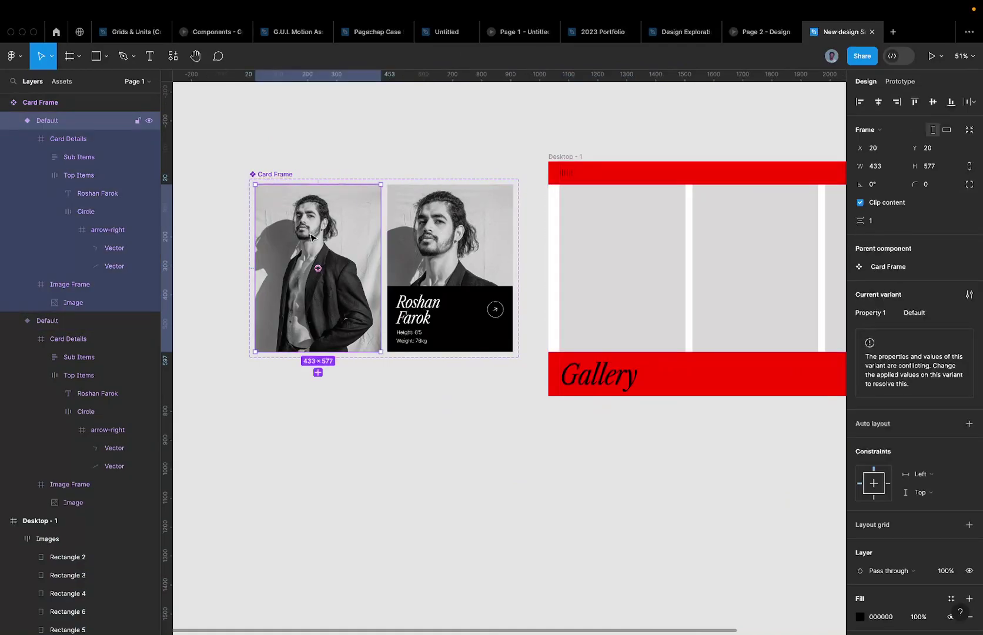
{"action": "right_click", "coordinate": [317, 241]}
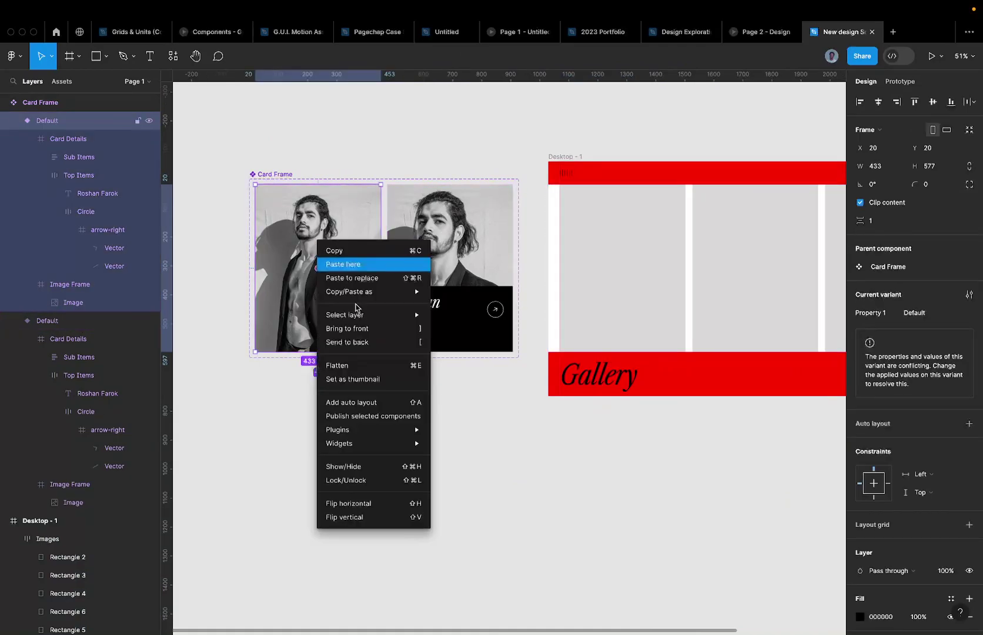
{"action": "left_click", "coordinate": [342, 257]}
{"action": "left_click", "coordinate": [634, 250]}
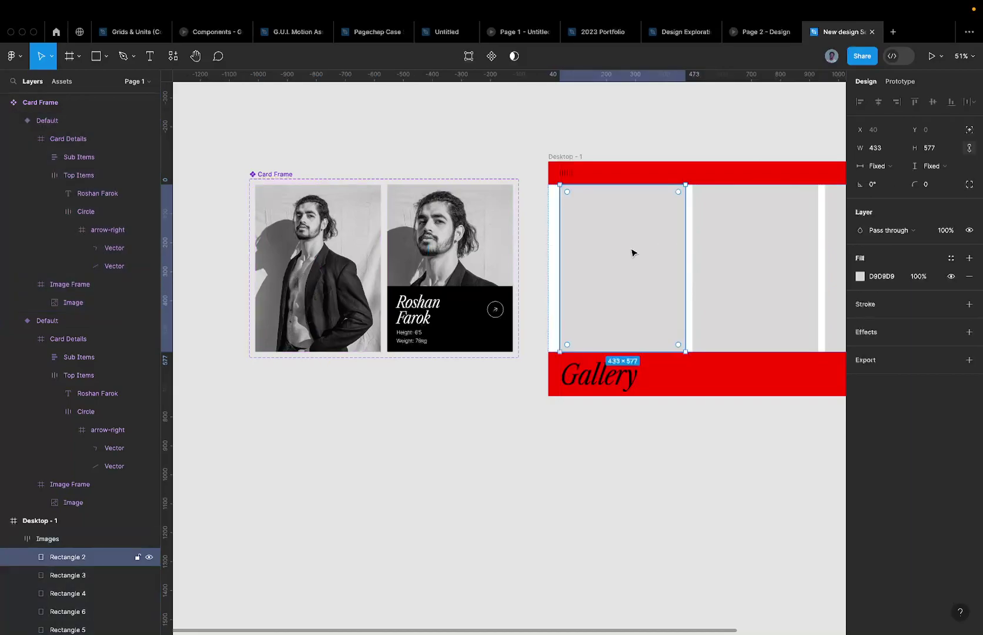
Replace Rectangle 2 in Desktop - 1 with the copied card using Paste to replace
{"action": "scroll", "coordinate": [632, 251], "scroll_direction": "right", "scroll_amount": 2}
{"action": "right_click", "coordinate": [580, 231]}
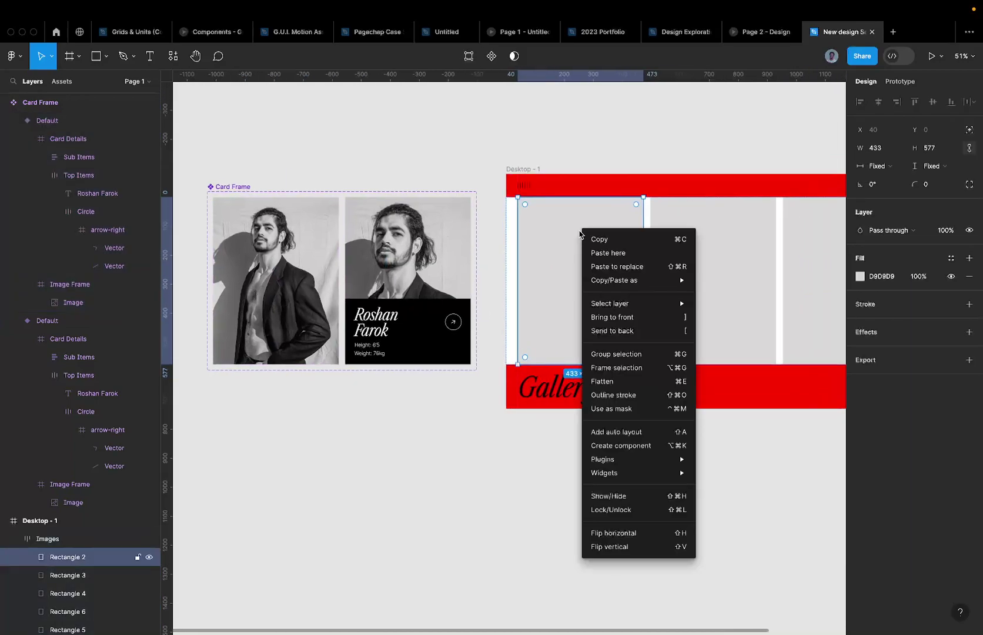
{"action": "left_click", "coordinate": [617, 266]}
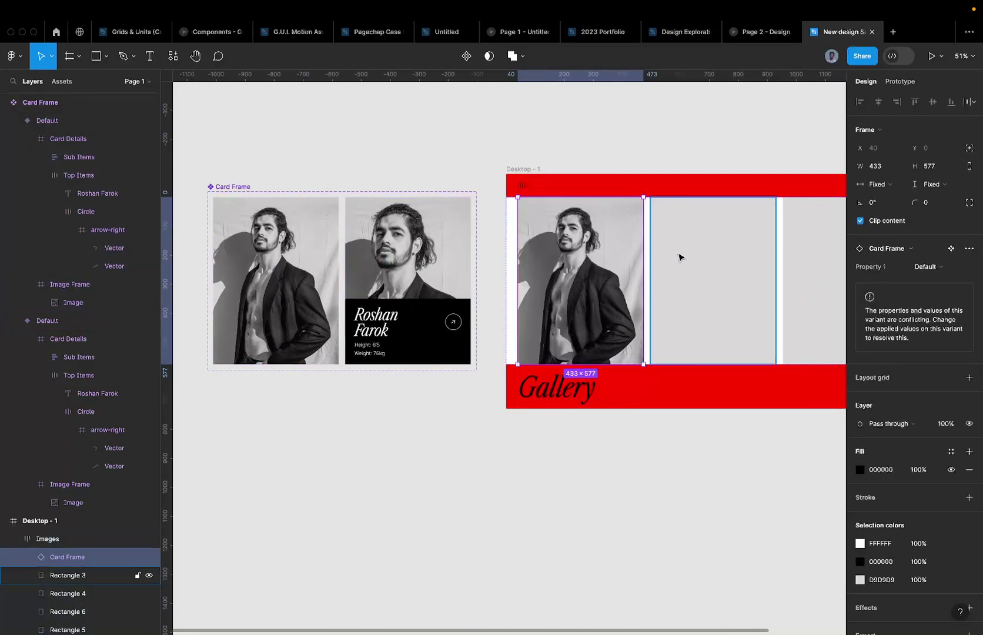
{"action": "left_click", "coordinate": [931, 58]}
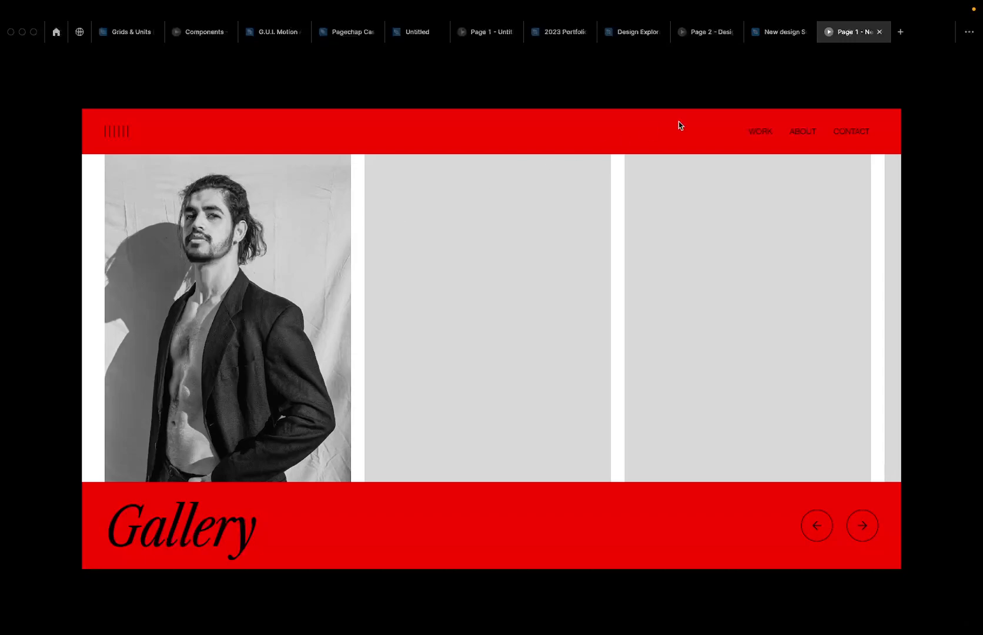
In the Prototype tab, connect the left photo-only variant to the right Default variant
{"action": "left_click", "coordinate": [777, 35]}
{"action": "scroll", "coordinate": [503, 223], "scroll_direction": "left", "scroll_amount": 3}
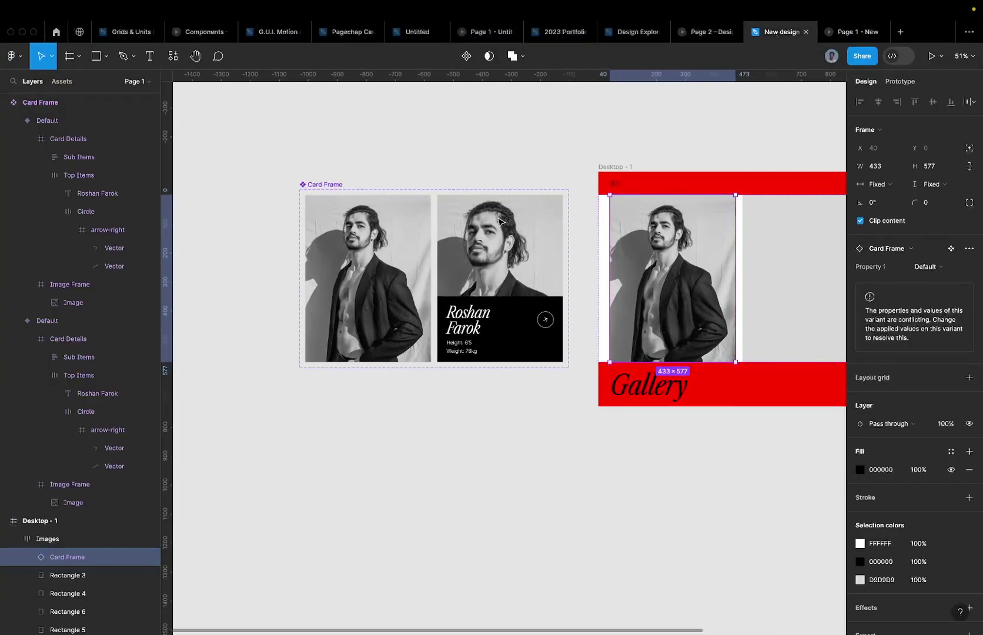
{"action": "scroll", "coordinate": [371, 228], "scroll_direction": "up", "scroll_amount": 3}
{"action": "left_click", "coordinate": [350, 227]}
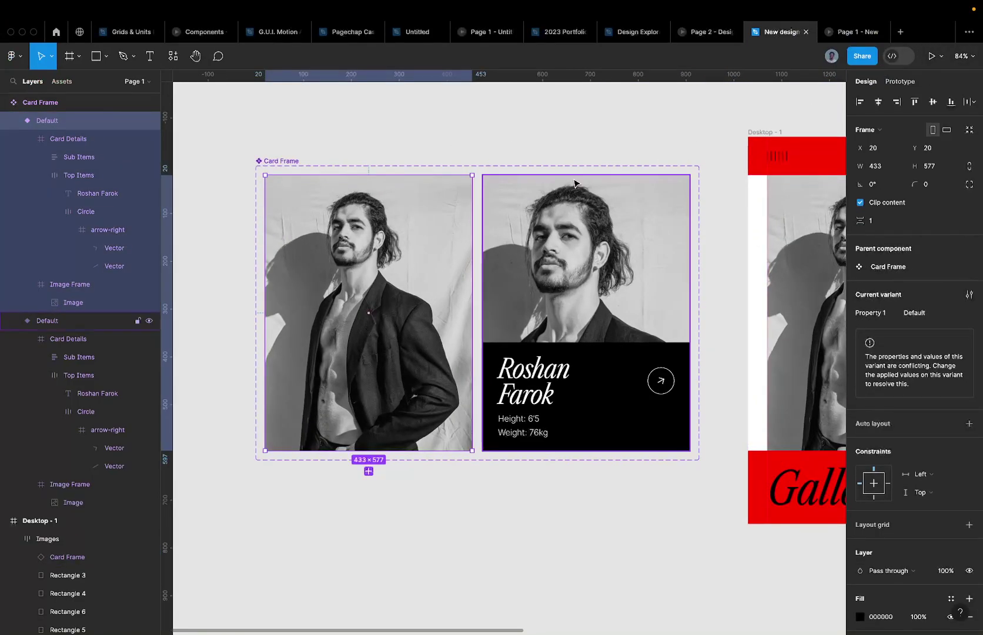
{"action": "left_click", "coordinate": [900, 81]}
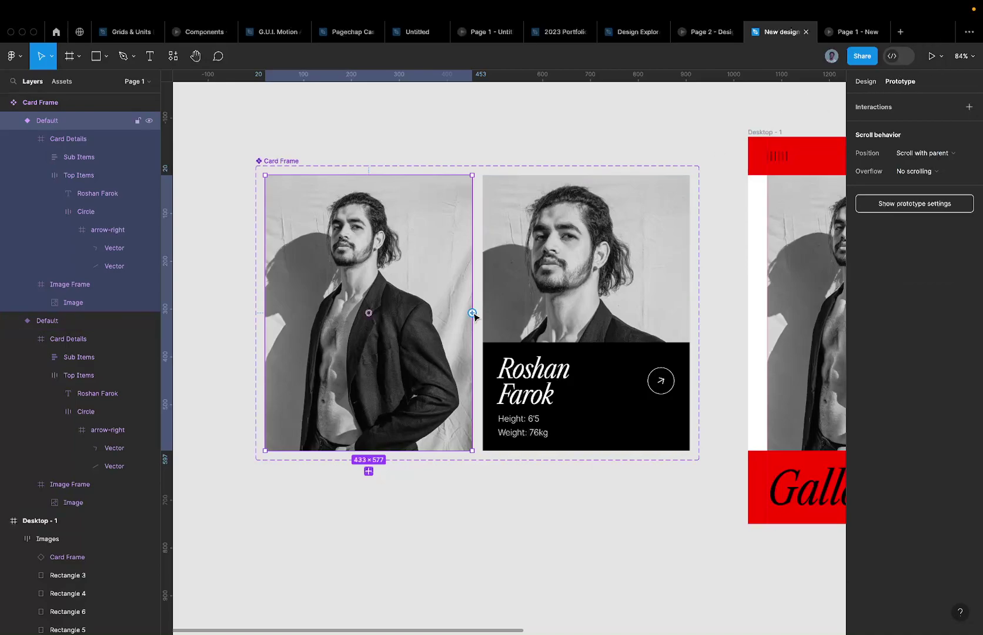
{"action": "scroll", "coordinate": [474, 315], "scroll_direction": "up", "scroll_amount": 5}
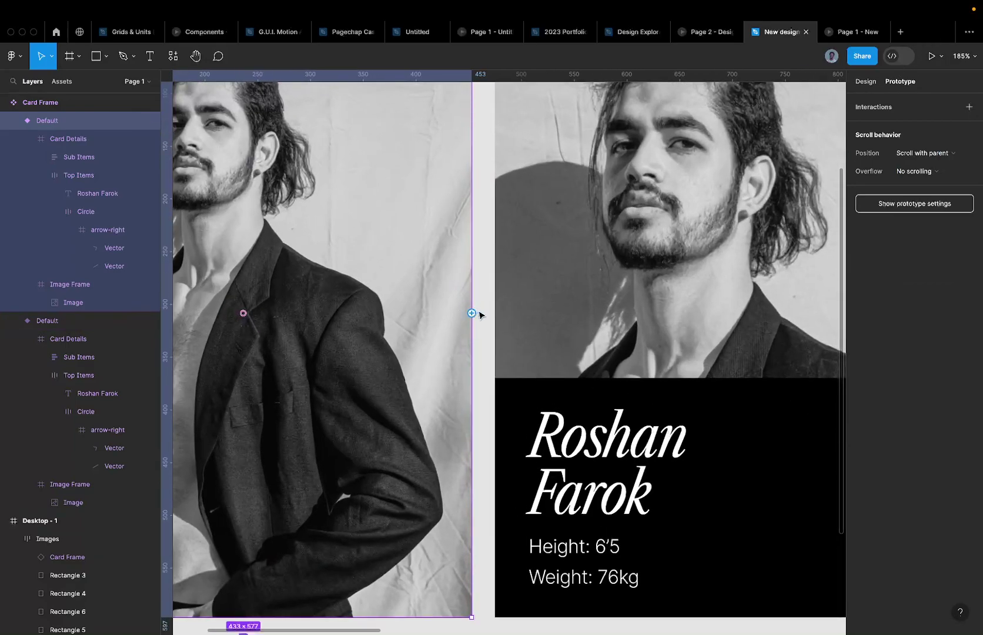
{"action": "left_click_drag", "start_coordinate": [473, 316], "coordinate": [519, 303]}
{"action": "scroll", "coordinate": [520, 304], "scroll_direction": "down", "scroll_amount": 5}
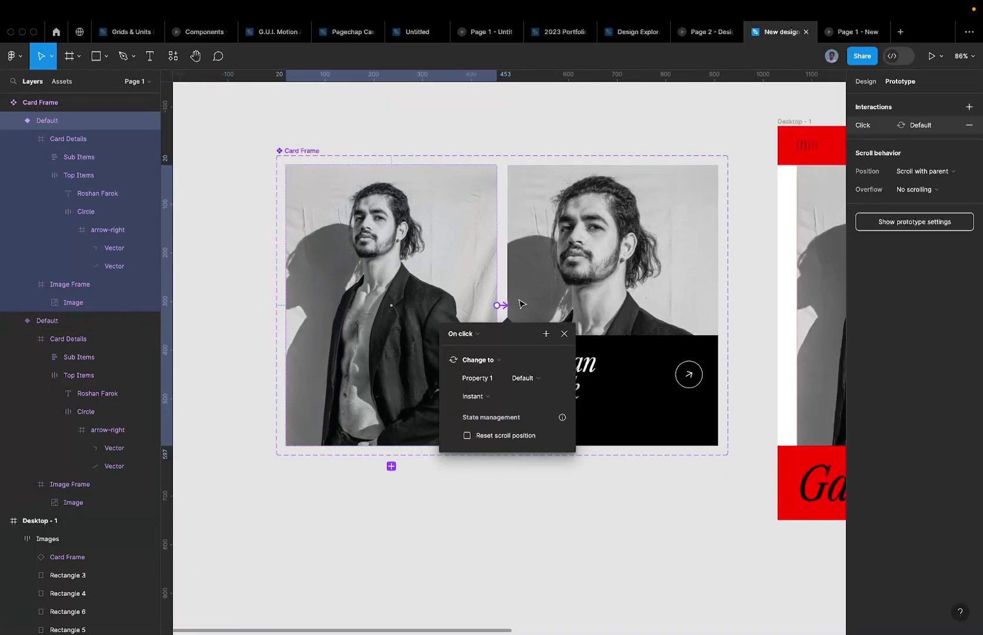
Set the card's interaction to While hovering, Smart animate, Ease out, 600ms duration
{"action": "left_click", "coordinate": [470, 334]}
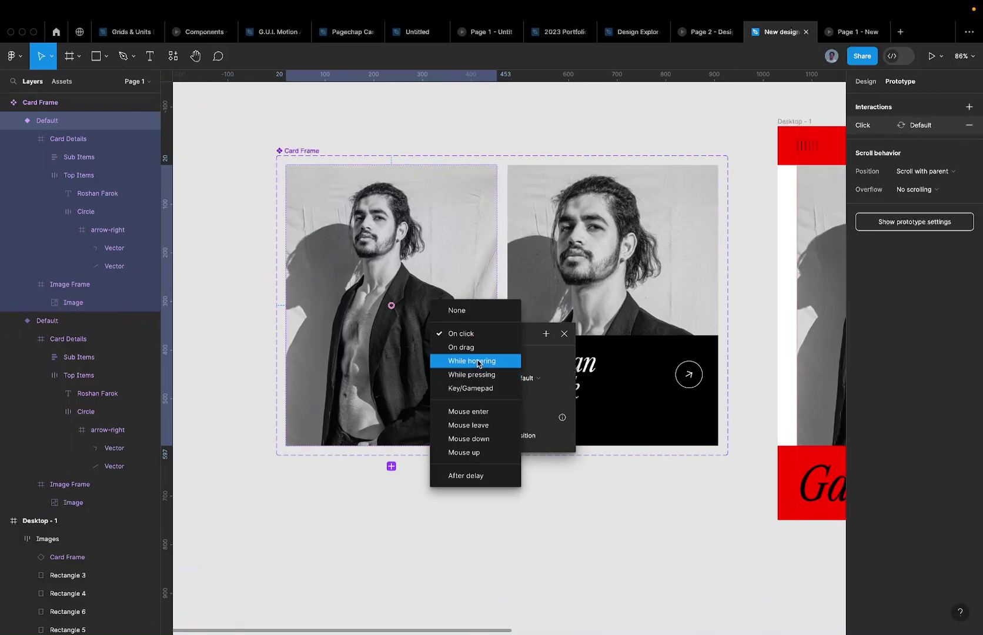
{"action": "left_click", "coordinate": [472, 361]}
{"action": "left_click", "coordinate": [499, 394]}
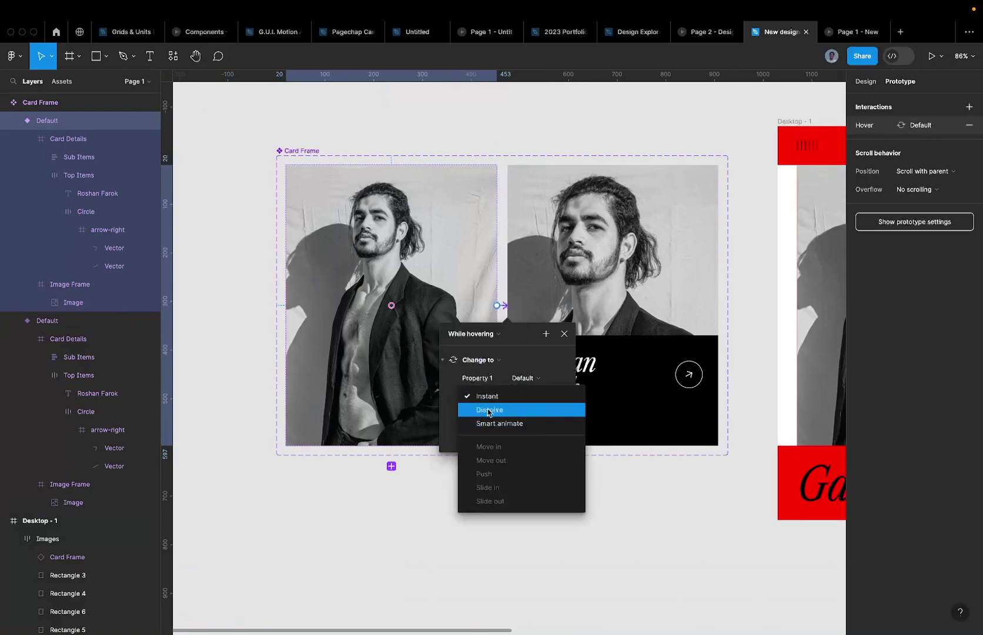
{"action": "left_click", "coordinate": [491, 423]}
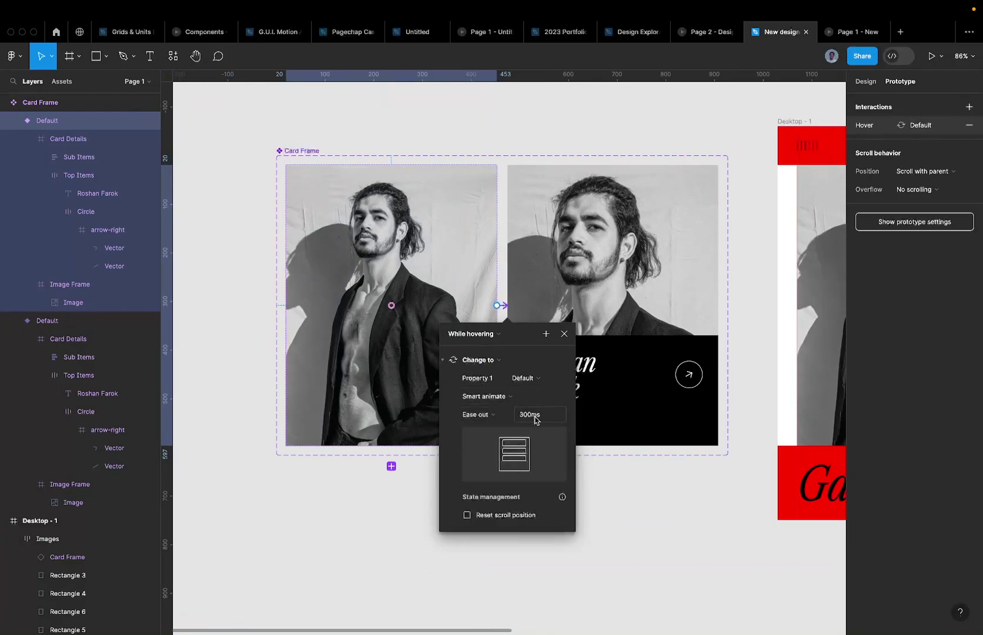
{"action": "left_click", "coordinate": [482, 417]}
{"action": "left_click", "coordinate": [481, 417]}
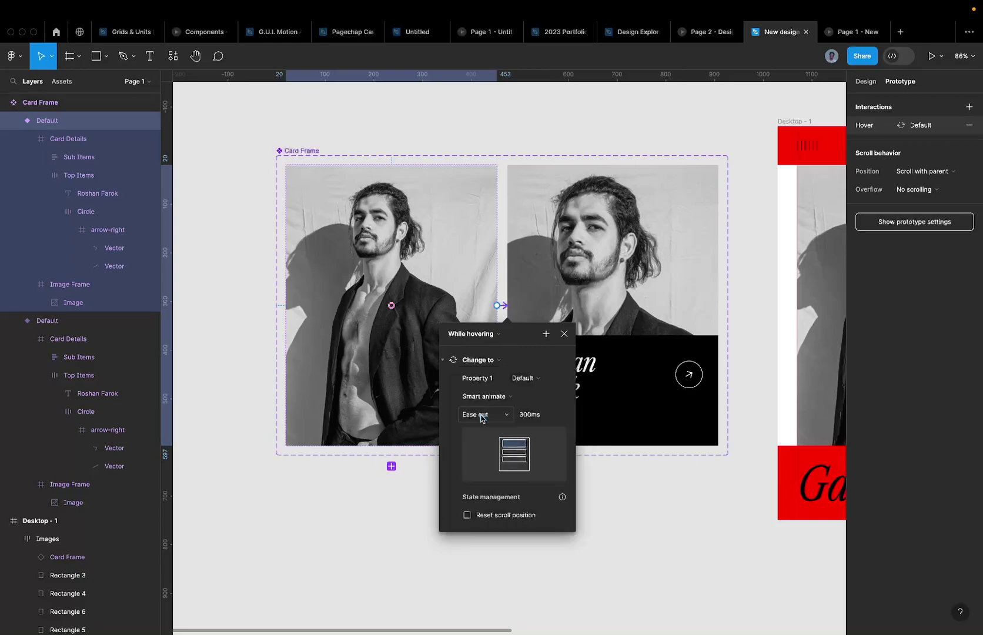
{"action": "left_click", "coordinate": [533, 421]}
{"action": "type", "text": "600"}
{"action": "key", "text": "Return"}
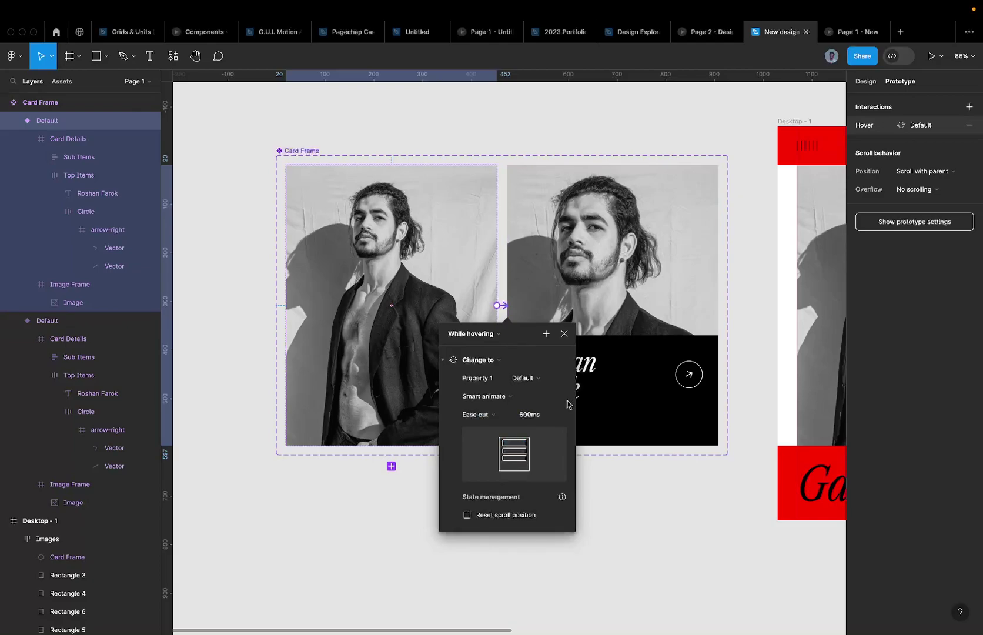
{"action": "left_click", "coordinate": [474, 412]}
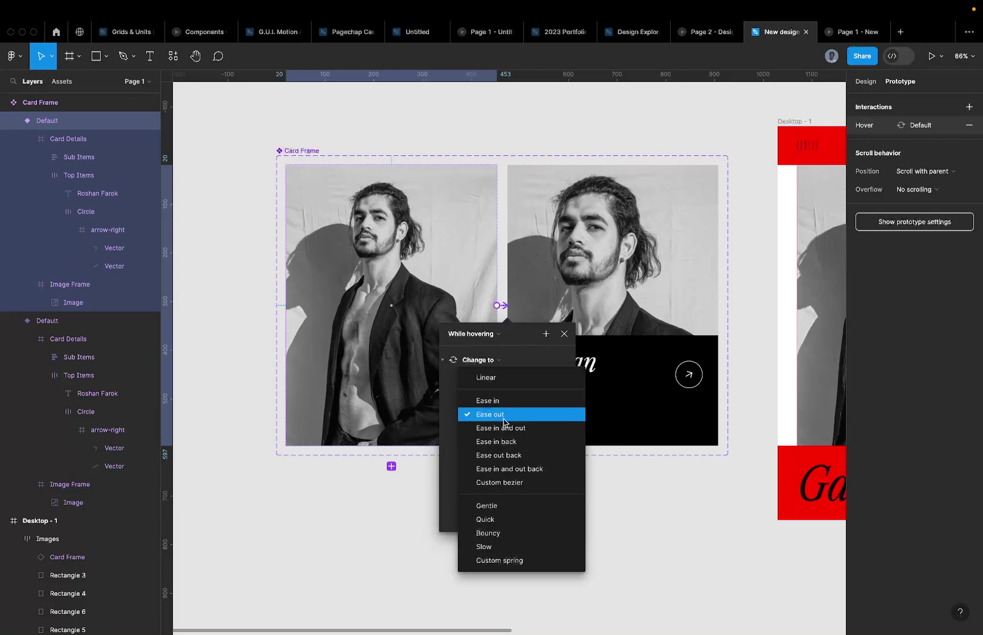
{"action": "left_click", "coordinate": [504, 418]}
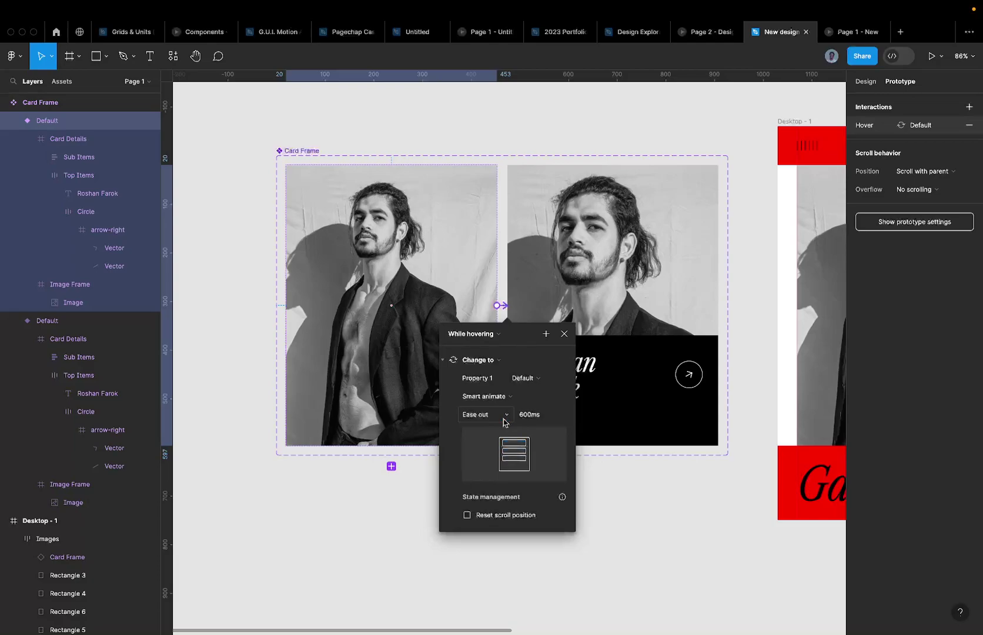
{"action": "mouse_move", "coordinate": [841, 57]}
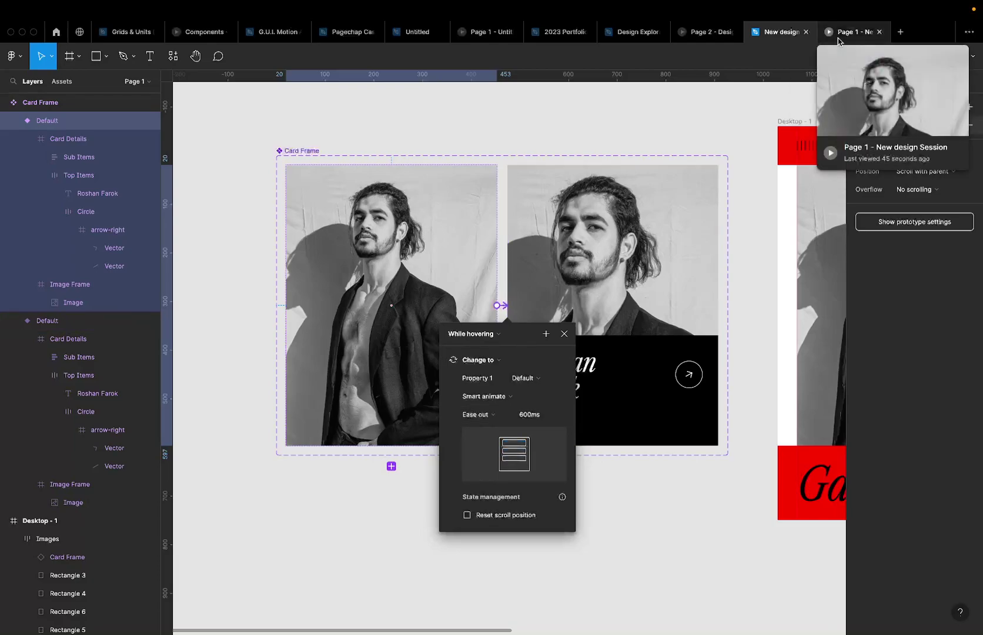
{"action": "left_click", "coordinate": [835, 35]}
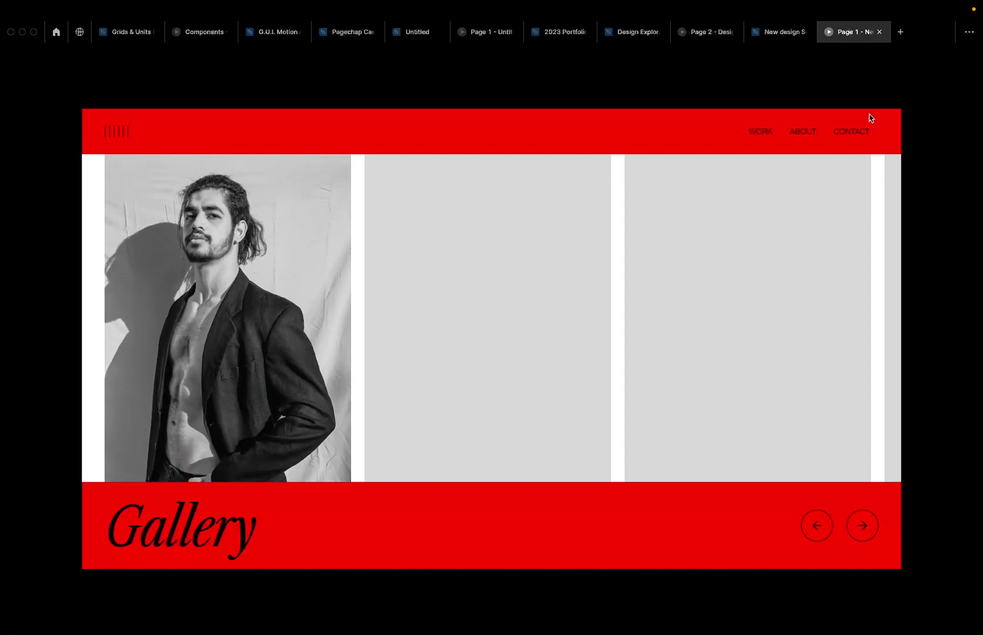
Go back to the editor tab and close the interaction popup by clicking the canvas
{"action": "left_click", "coordinate": [782, 32]}
{"action": "scroll", "coordinate": [492, 290], "scroll_direction": "right", "scroll_amount": 10}
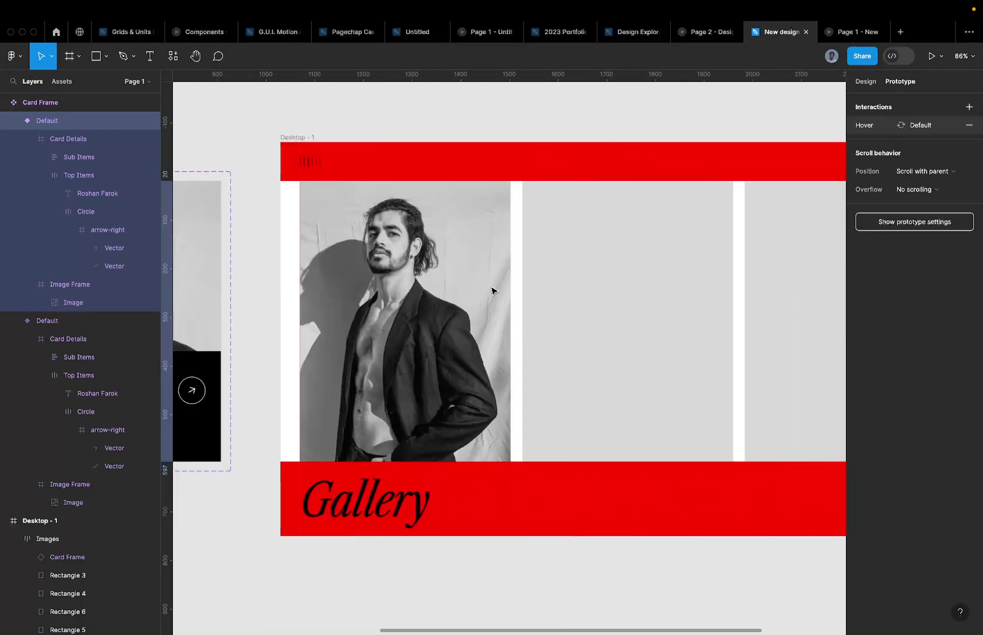
{"action": "scroll", "coordinate": [396, 314], "scroll_direction": "left", "scroll_amount": 15}
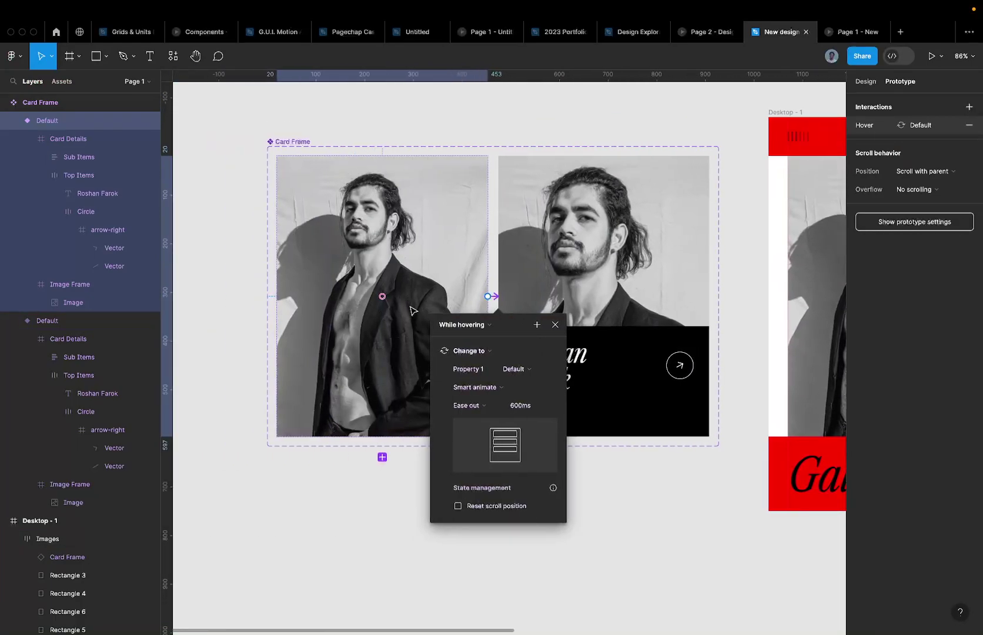
{"action": "scroll", "coordinate": [411, 310], "scroll_direction": "left", "scroll_amount": 3}
{"action": "left_click", "coordinate": [398, 381]}
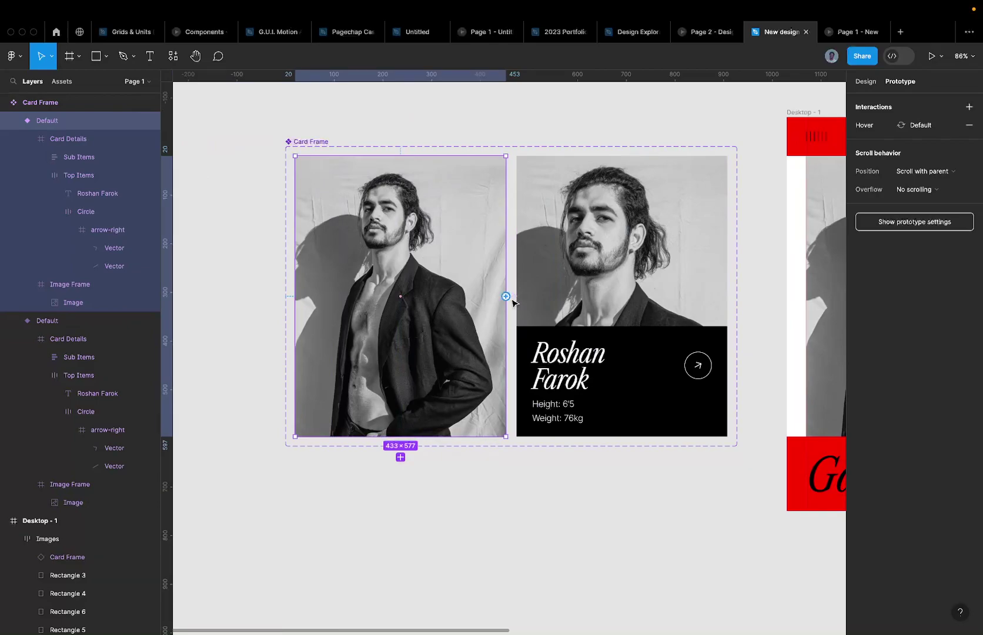
{"action": "scroll", "coordinate": [510, 302], "scroll_direction": "right", "scroll_amount": 5}
{"action": "scroll", "coordinate": [509, 303], "scroll_direction": "down", "scroll_amount": 3}
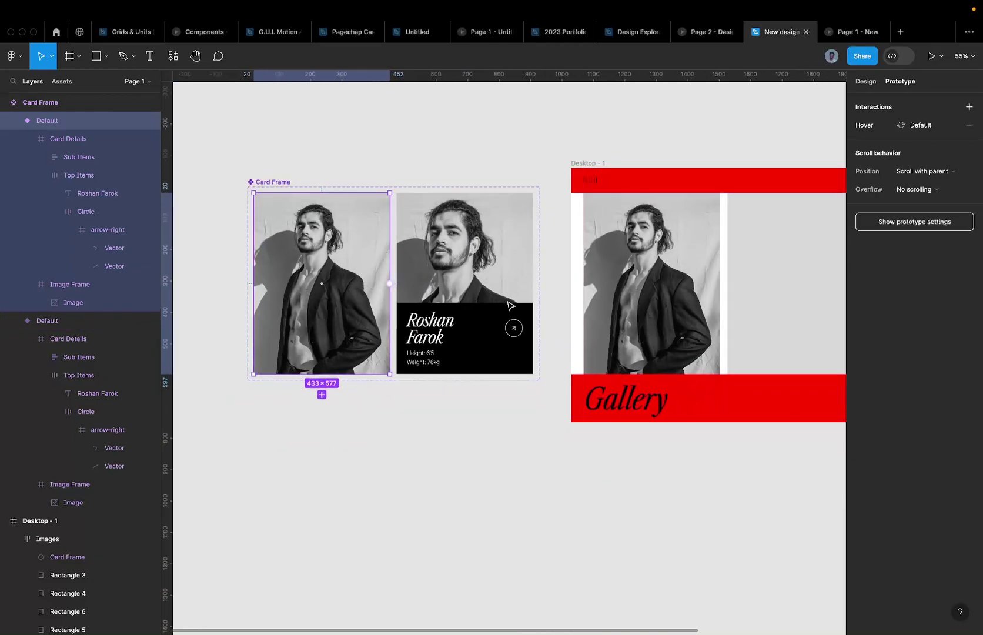
{"action": "scroll", "coordinate": [500, 353], "scroll_direction": "right", "scroll_amount": 3}
Delete the FF0000 fill from the Gallery top and bottom bars, then check the preview
{"action": "left_click", "coordinate": [499, 425]}
{"action": "scroll", "coordinate": [509, 402], "scroll_direction": "right", "scroll_amount": 4}
{"action": "scroll", "coordinate": [509, 402], "scroll_direction": "up", "scroll_amount": 2}
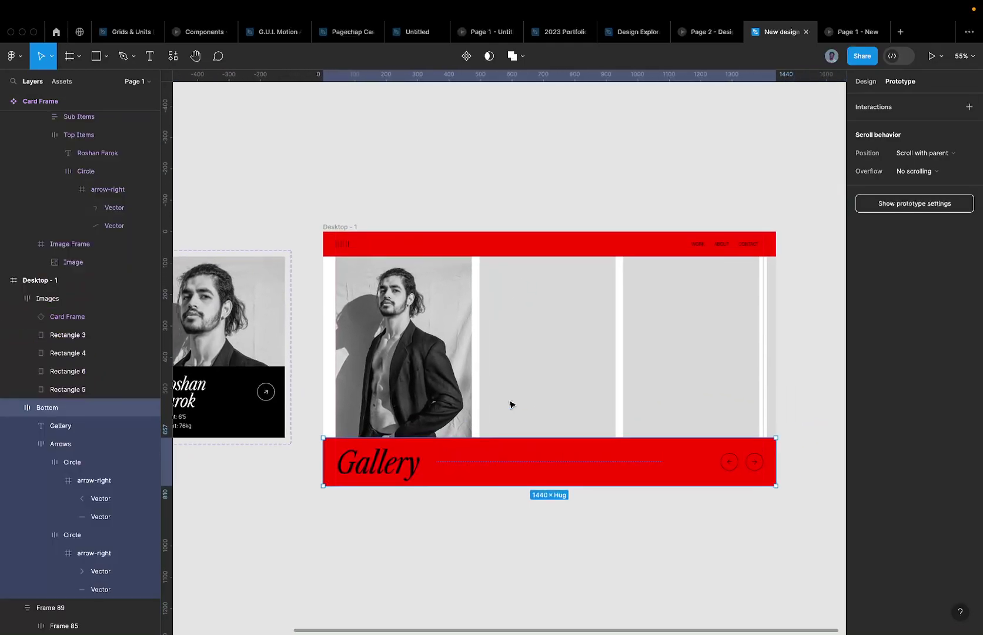
{"action": "key", "text": "alt+8"}
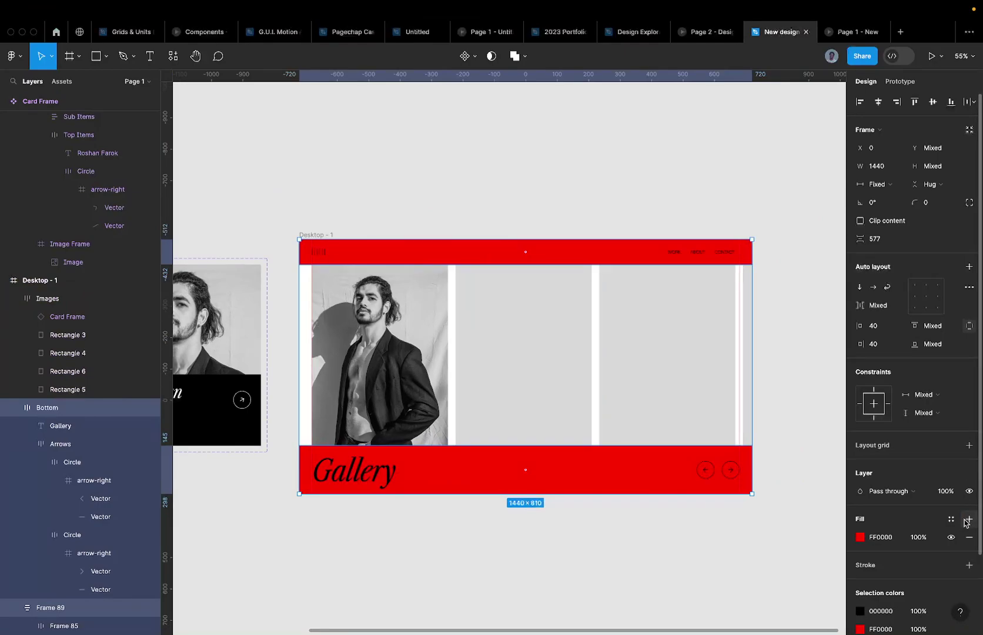
{"action": "left_click", "coordinate": [968, 537]}
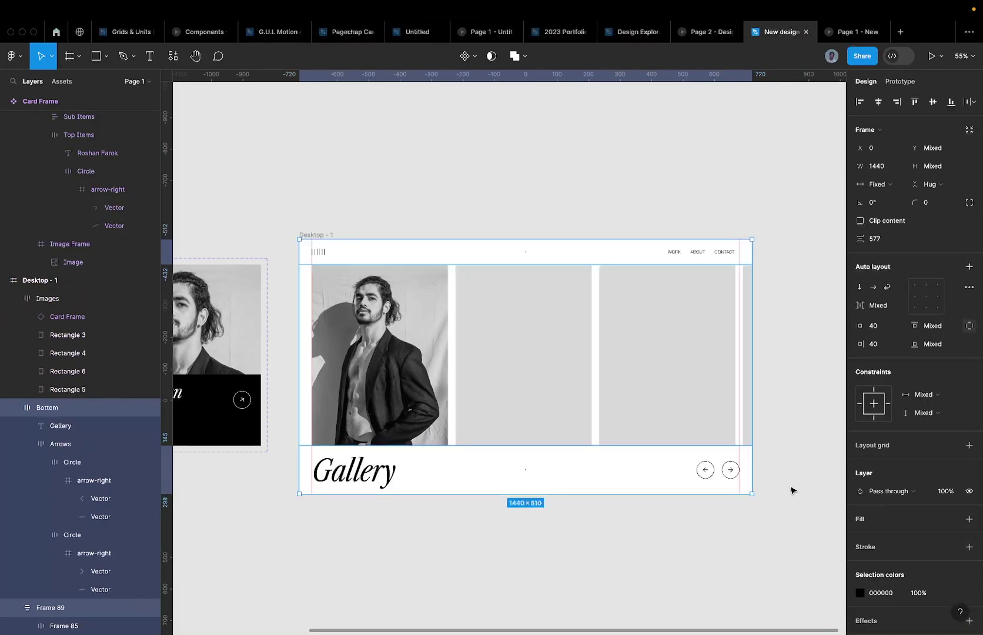
{"action": "left_click", "coordinate": [839, 31]}
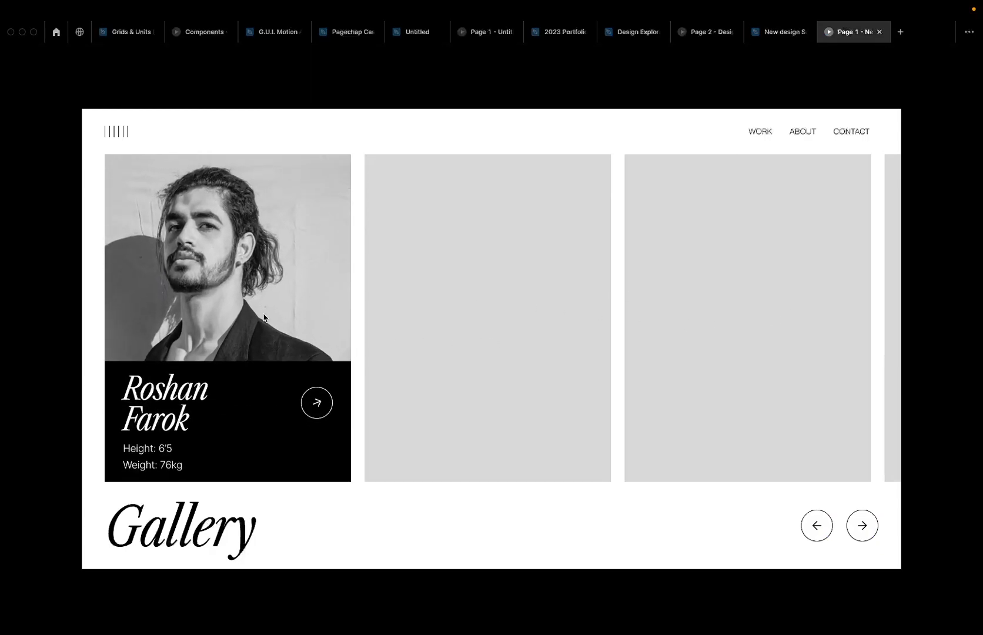
{"action": "left_click", "coordinate": [780, 37]}
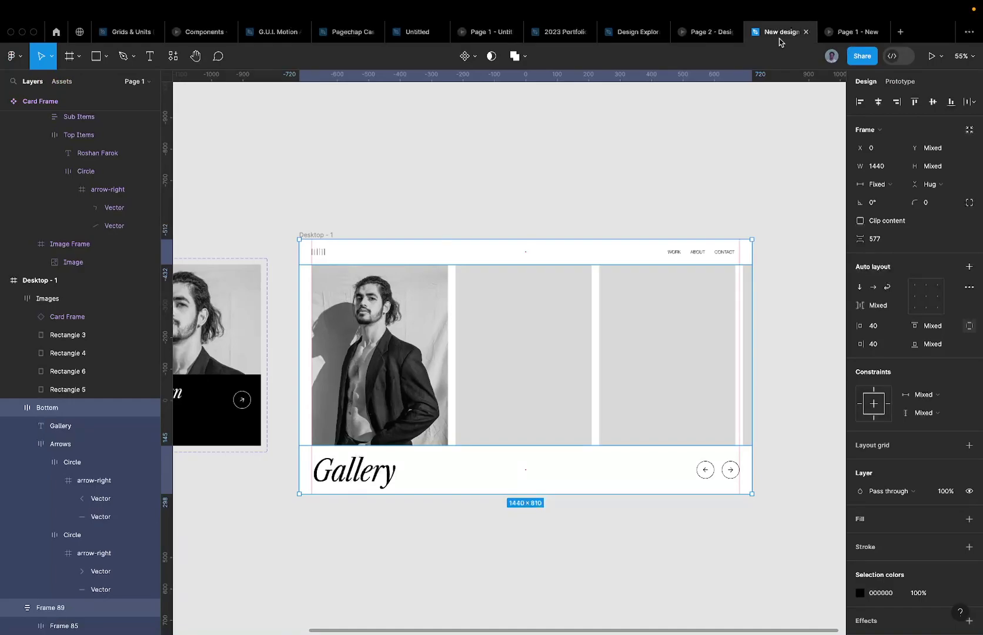
Double-click into the model-name text in the card variant
{"action": "scroll", "coordinate": [395, 260], "scroll_direction": "left", "scroll_amount": 10}
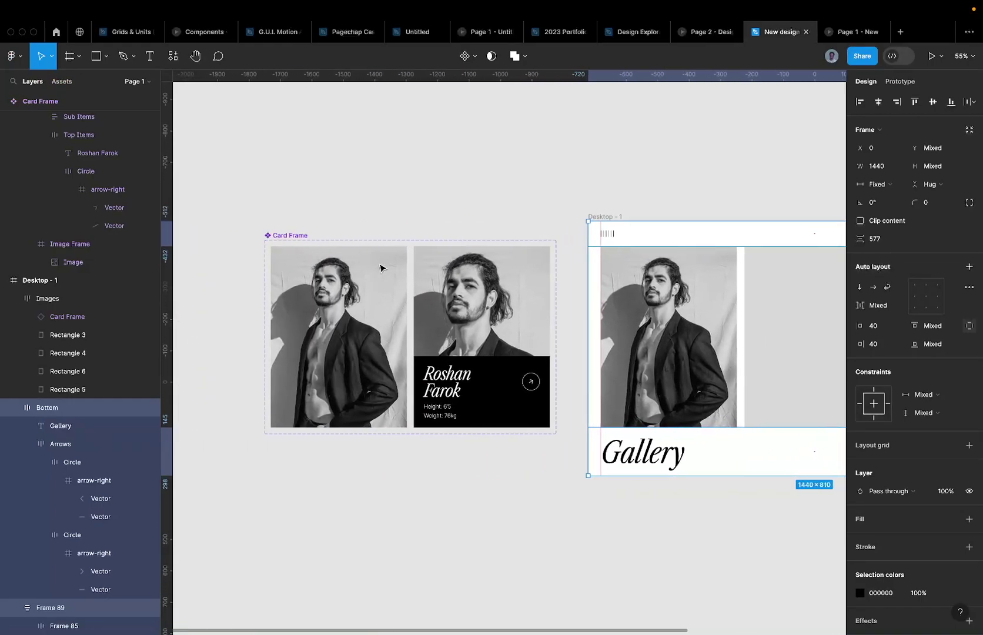
{"action": "scroll", "coordinate": [432, 376], "scroll_direction": "up", "scroll_amount": 1}
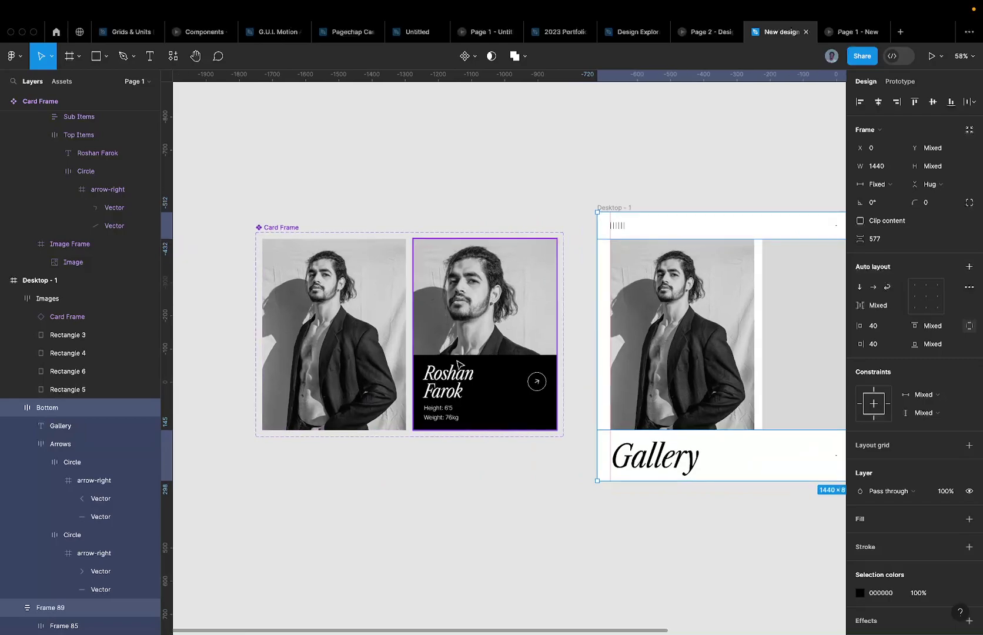
{"action": "scroll", "coordinate": [457, 365], "scroll_direction": "down", "scroll_amount": 3}
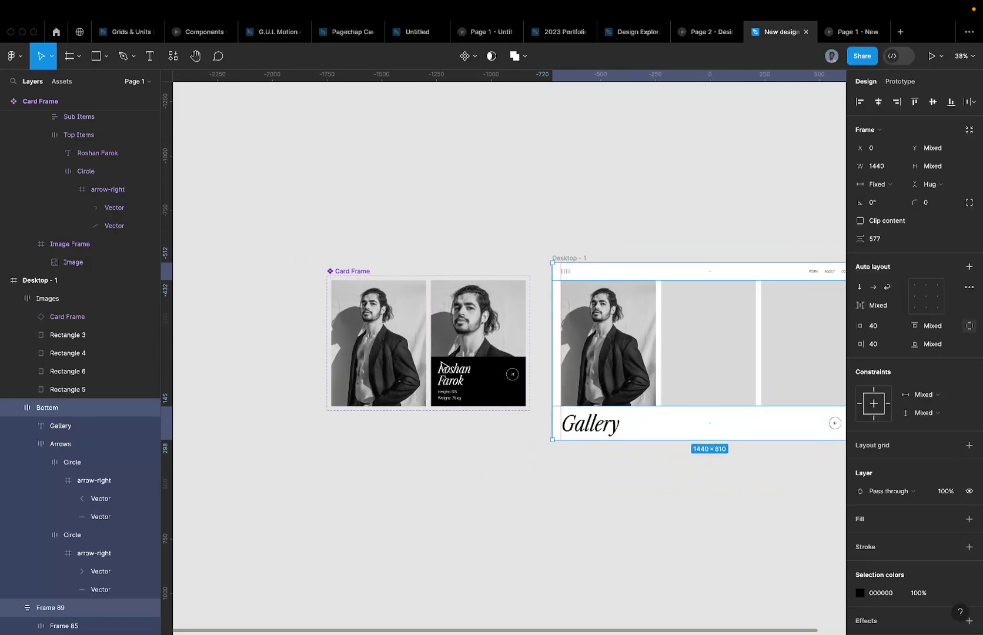
{"action": "scroll", "coordinate": [441, 365], "scroll_direction": "right", "scroll_amount": 2}
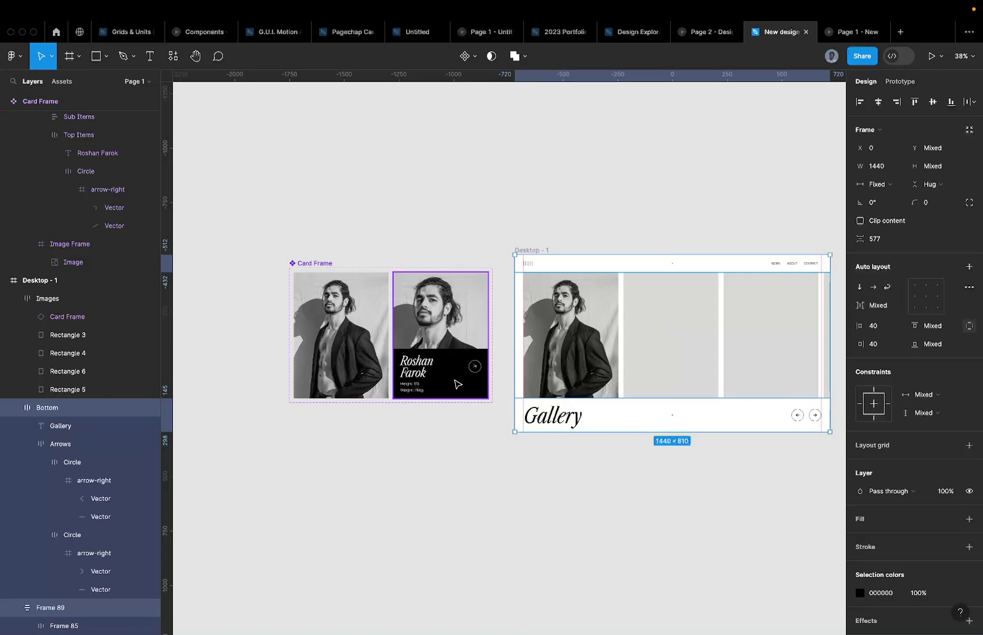
{"action": "scroll", "coordinate": [452, 379], "scroll_direction": "up", "scroll_amount": 5}
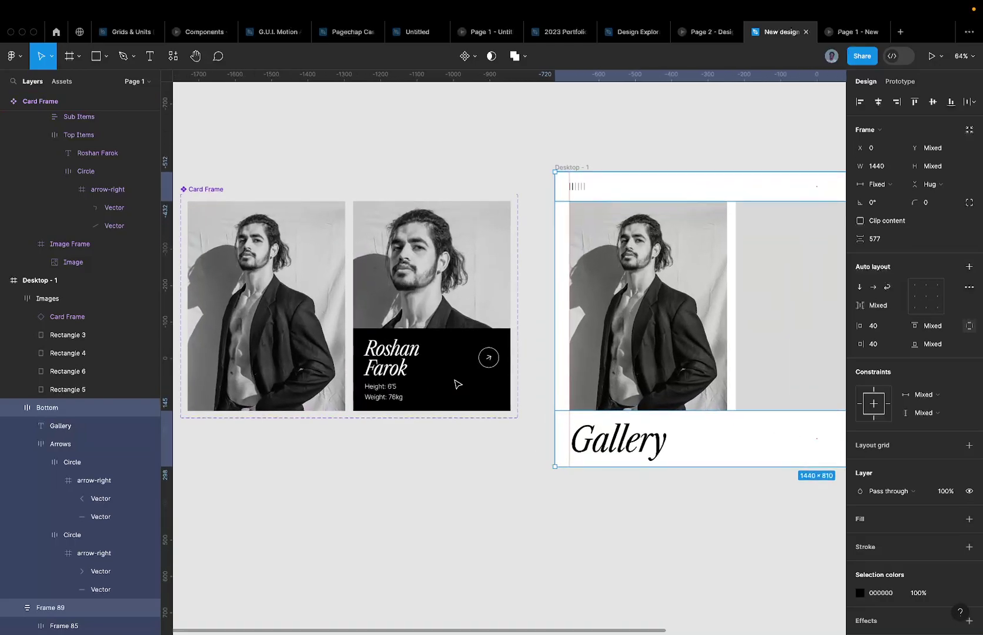
{"action": "double_click", "coordinate": [394, 360]}
{"action": "scroll", "coordinate": [394, 360], "scroll_direction": "up", "scroll_amount": 5}
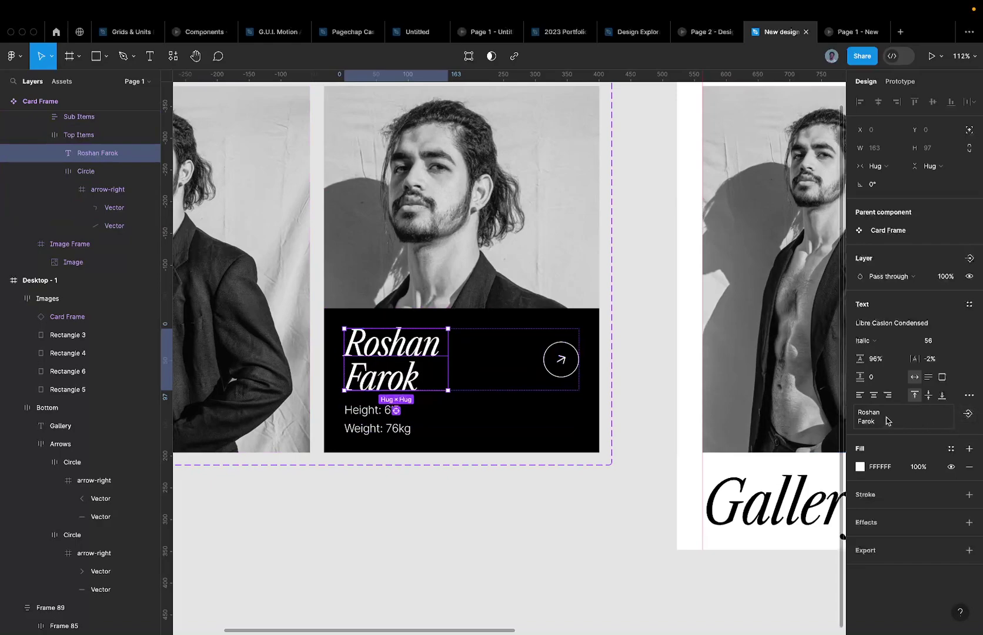
{"action": "scroll", "coordinate": [594, 325], "scroll_direction": "down", "scroll_amount": 5}
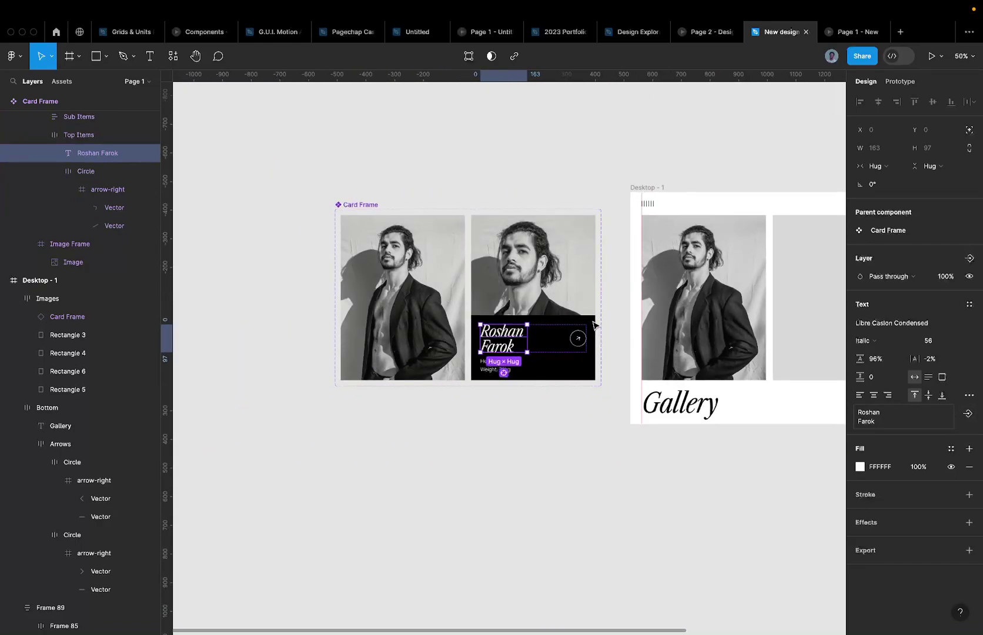
{"action": "scroll", "coordinate": [525, 324], "scroll_direction": "up", "scroll_amount": 2}
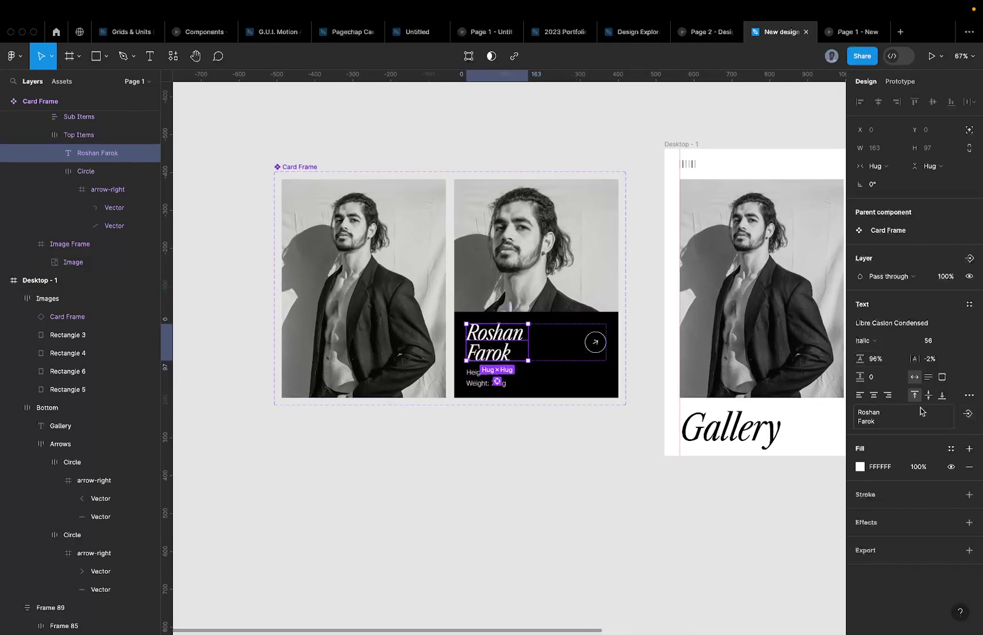
Select both card variants' name text layers using 'Select all 2 matching layers'
{"action": "left_click", "coordinate": [423, 417]}
{"action": "left_click", "coordinate": [367, 336]}
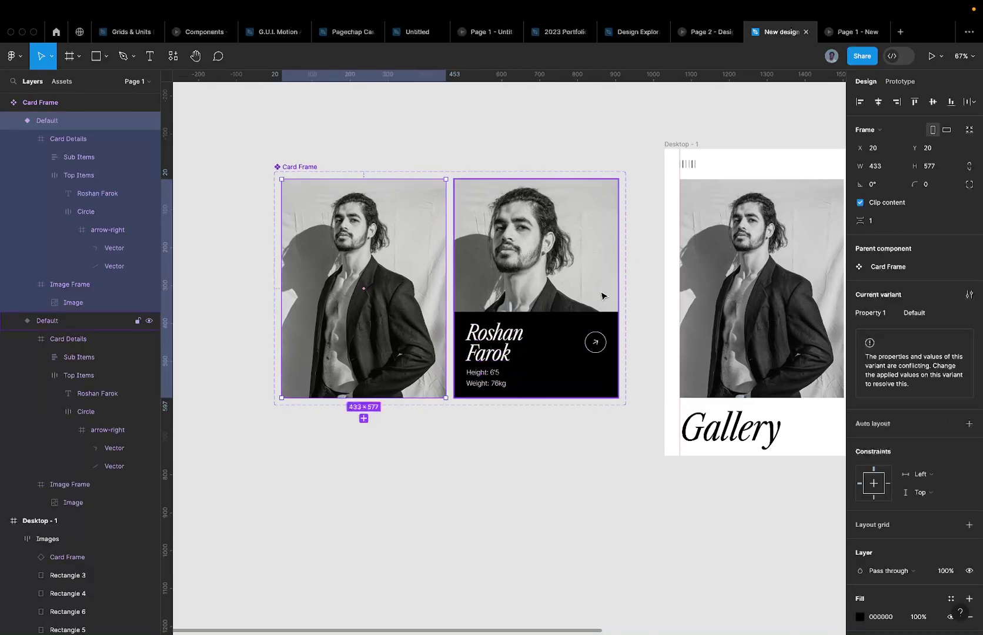
{"action": "left_click", "coordinate": [529, 297]}
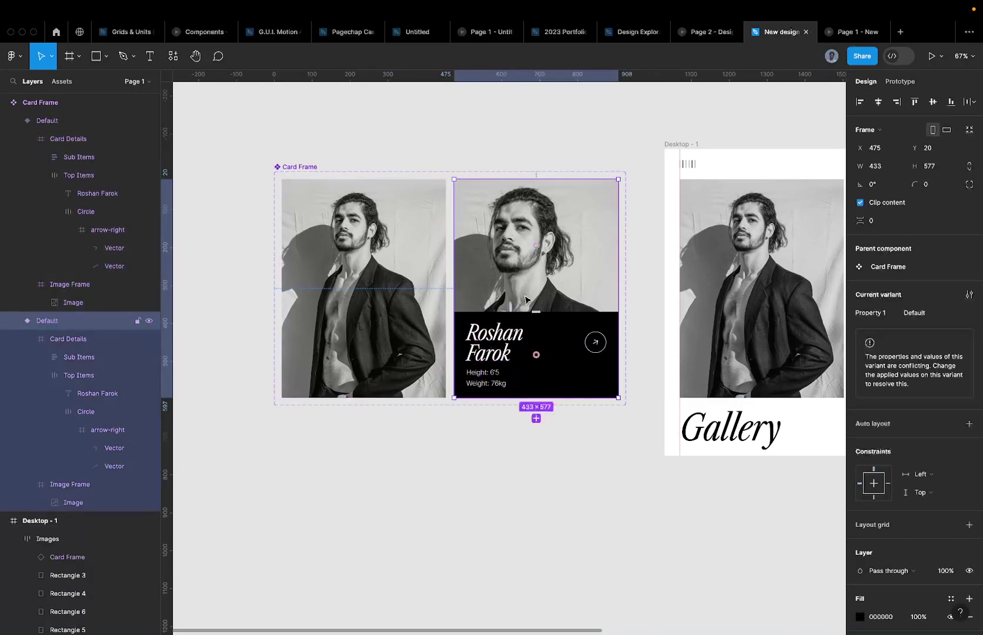
{"action": "double_click", "coordinate": [497, 339]}
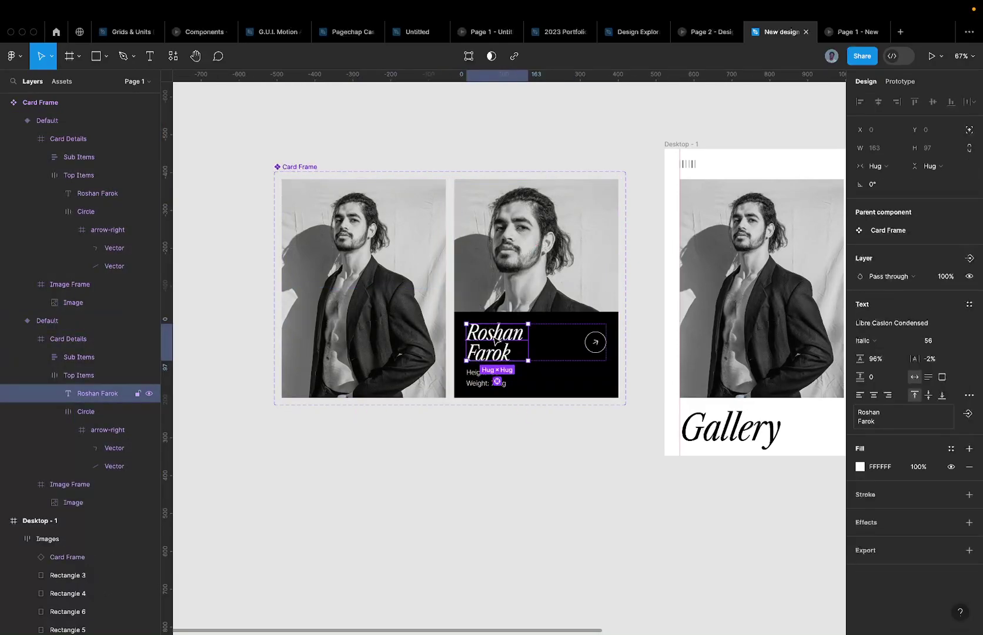
{"action": "scroll", "coordinate": [499, 341], "scroll_direction": "up", "scroll_amount": 5}
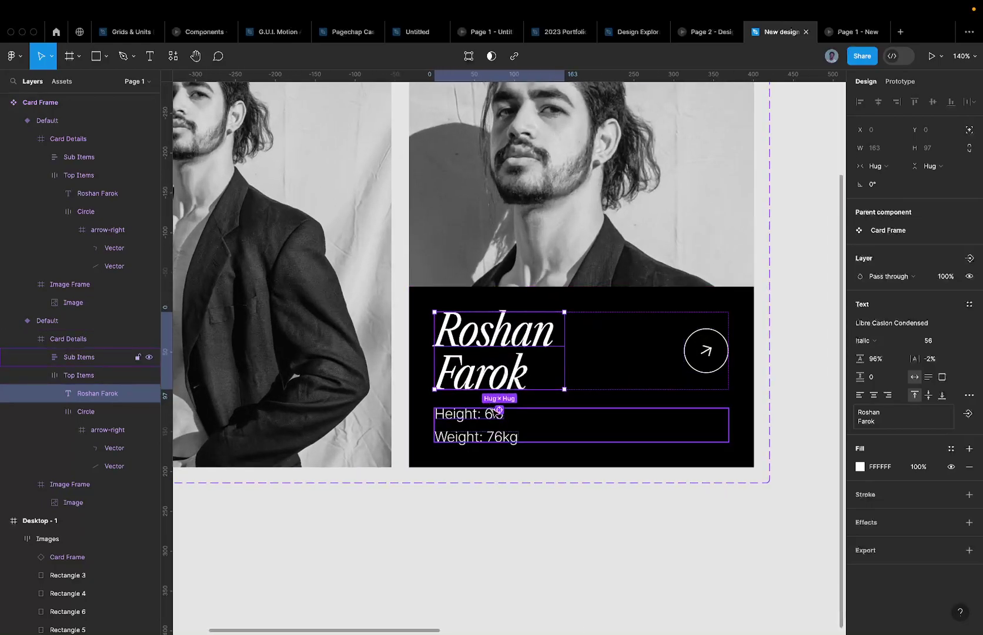
{"action": "scroll", "coordinate": [500, 415], "scroll_direction": "up", "scroll_amount": 4}
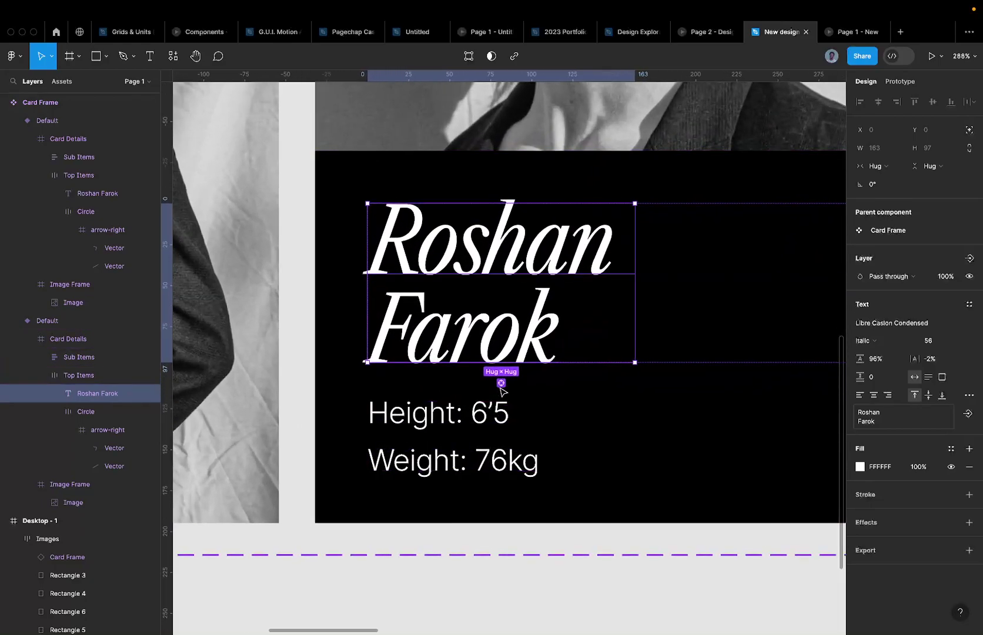
{"action": "scroll", "coordinate": [500, 415], "scroll_direction": "down", "scroll_amount": 6}
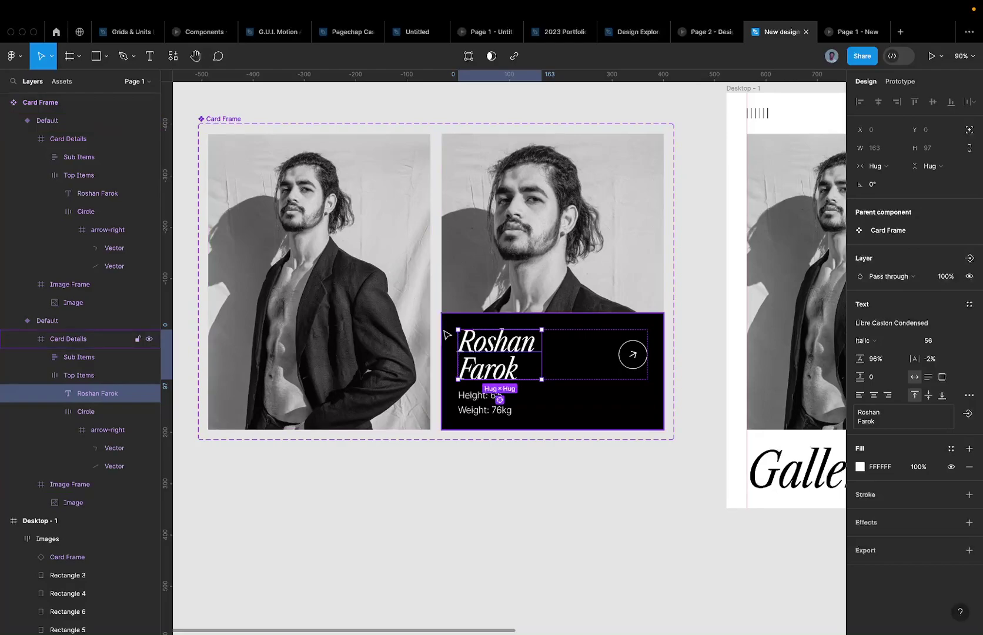
{"action": "scroll", "coordinate": [504, 397], "scroll_direction": "up", "scroll_amount": 5}
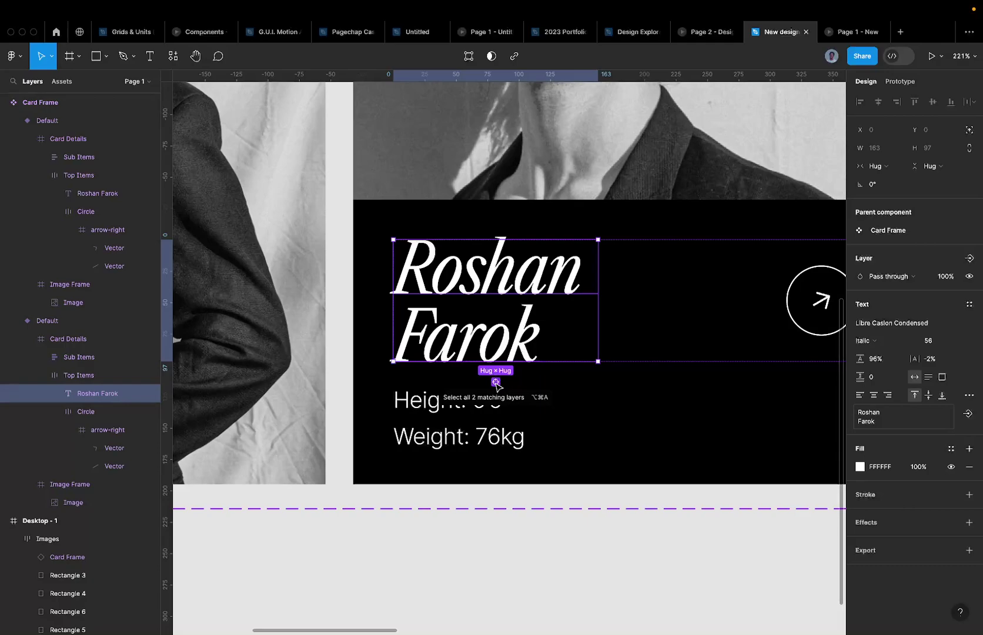
{"action": "left_click", "coordinate": [495, 382]}
{"action": "scroll", "coordinate": [502, 397], "scroll_direction": "down", "scroll_amount": 5}
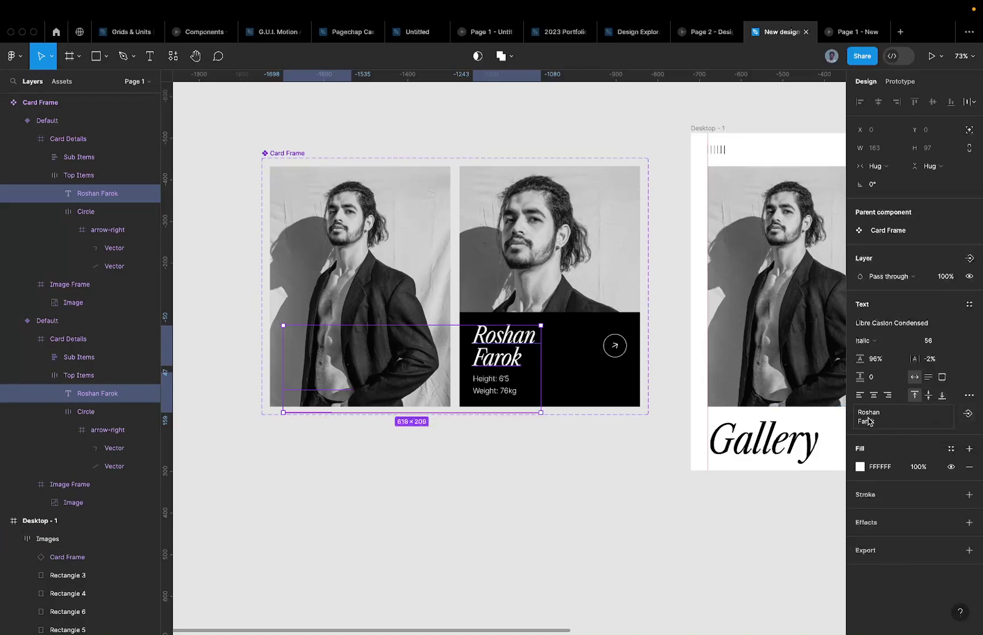
Create a text property named Model name, keeping the current name as default
{"action": "left_click", "coordinate": [967, 416]}
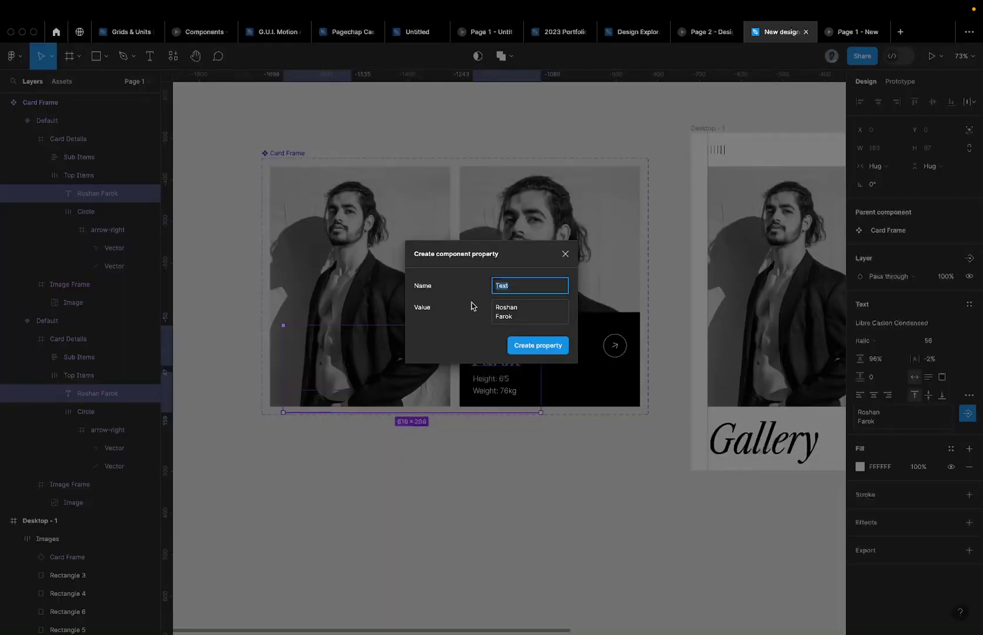
{"action": "type", "text": "Model name"}
{"action": "left_click", "coordinate": [518, 306]}
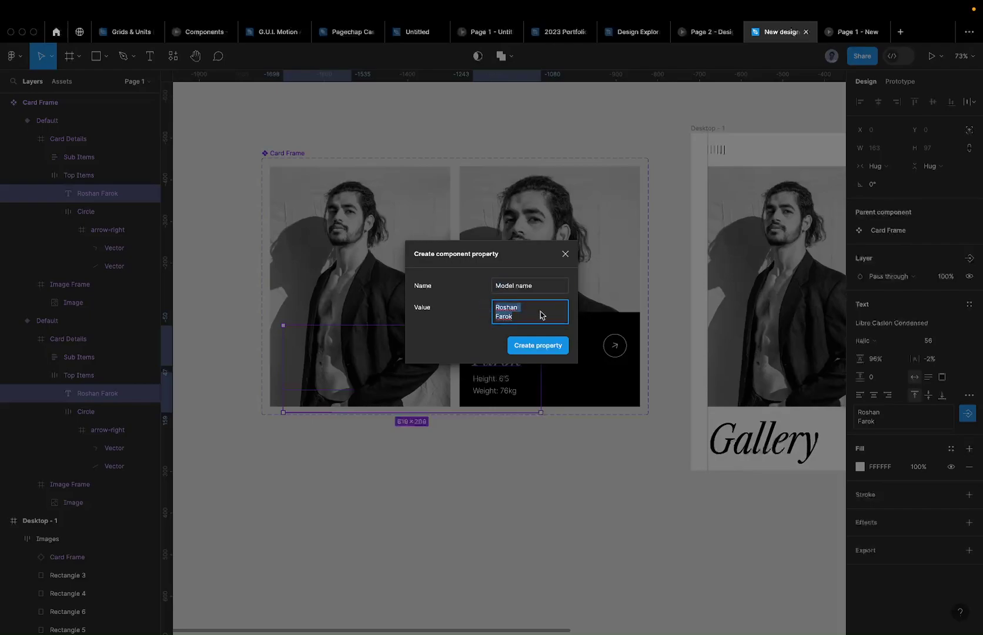
{"action": "left_click", "coordinate": [534, 345]}
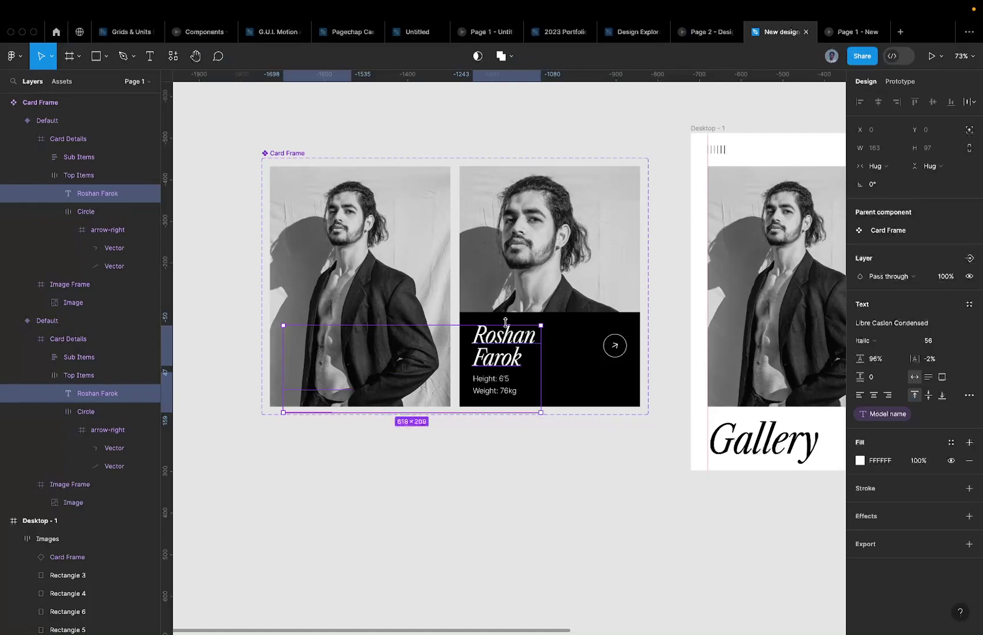
Select the Height text in the card
{"action": "scroll", "coordinate": [491, 383], "scroll_direction": "up", "scroll_amount": 5}
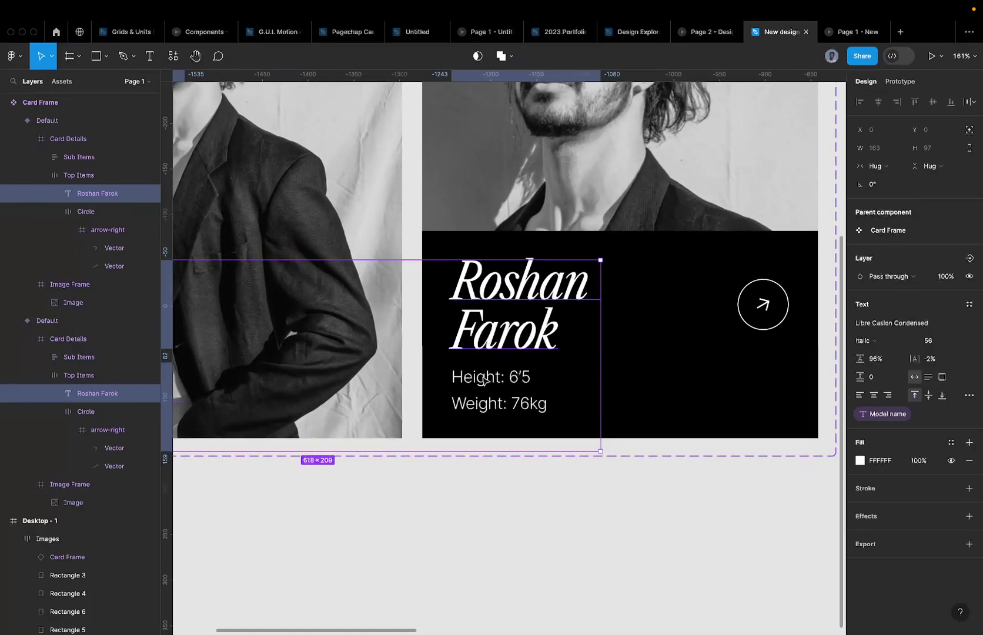
{"action": "left_click", "coordinate": [487, 379]}
{"action": "scroll", "coordinate": [481, 380], "scroll_direction": "down", "scroll_amount": 5}
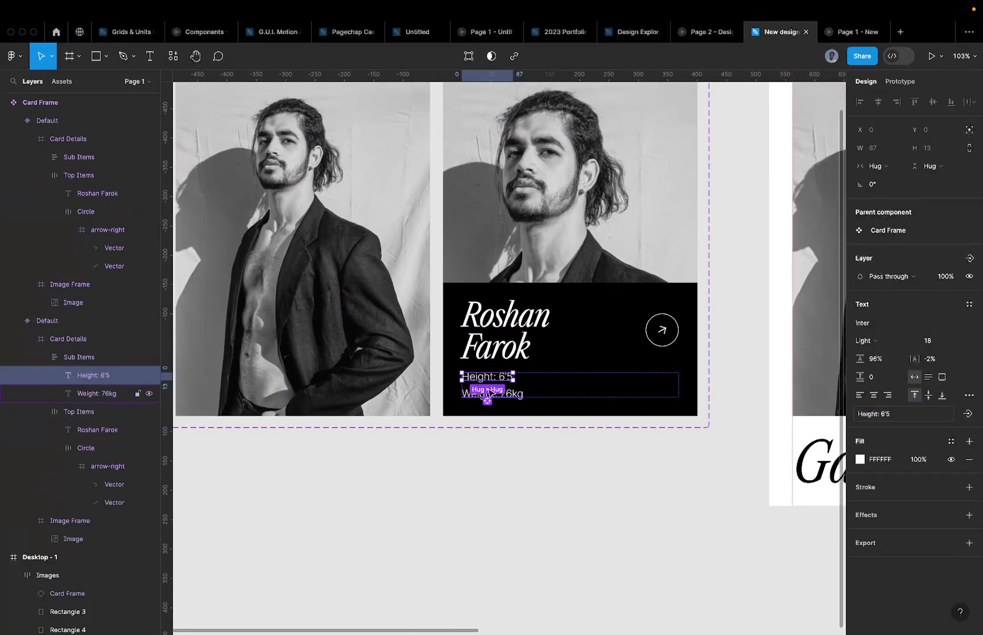
{"action": "scroll", "coordinate": [485, 388], "scroll_direction": "up", "scroll_amount": 6}
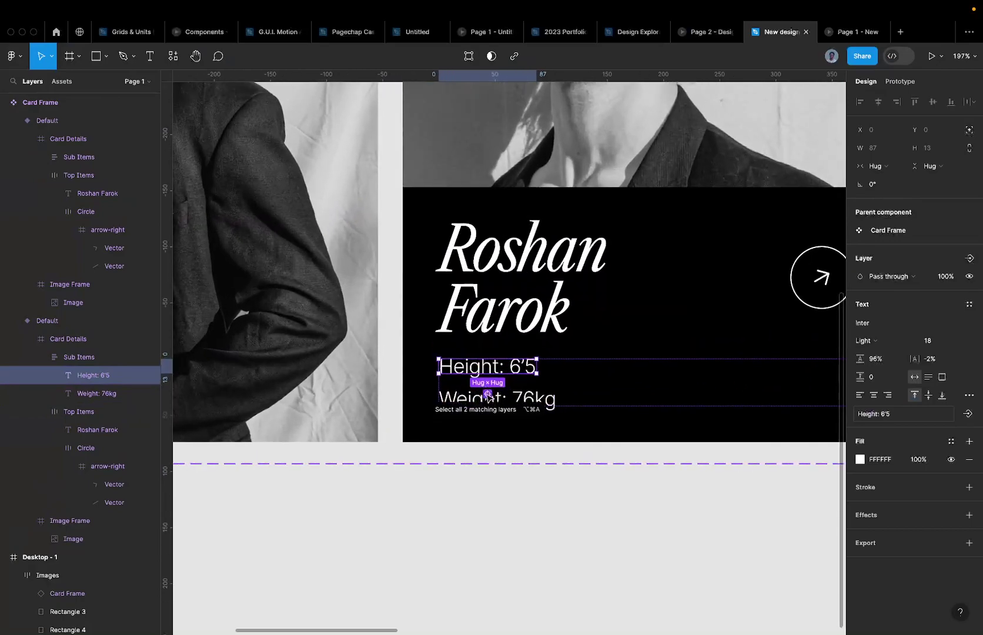
Bind the Height: 6'5 text to a new text property named Height
{"action": "scroll", "coordinate": [488, 395], "scroll_direction": "down", "scroll_amount": 7}
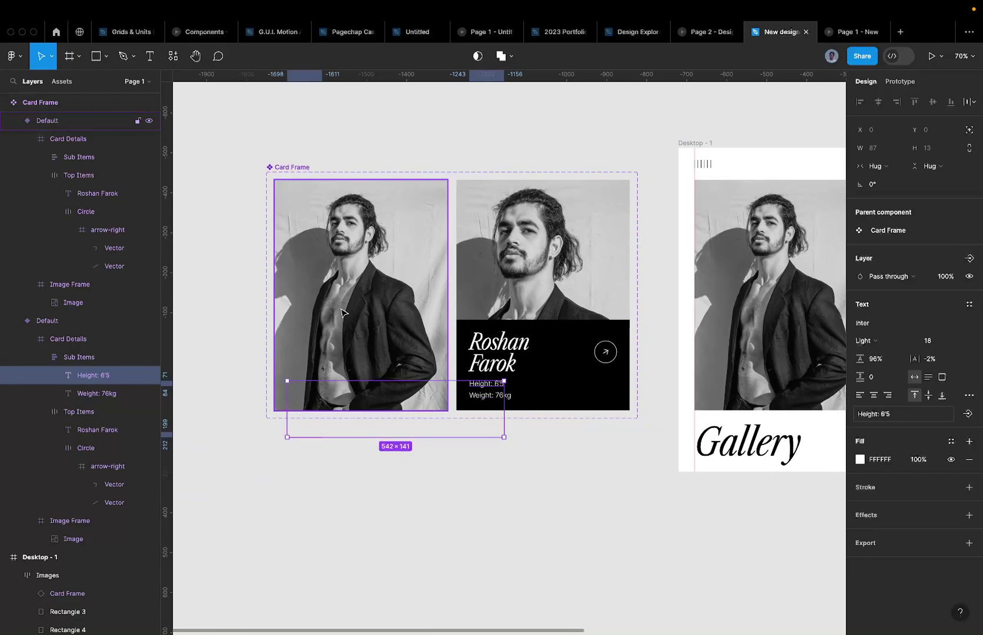
{"action": "left_click", "coordinate": [967, 415]}
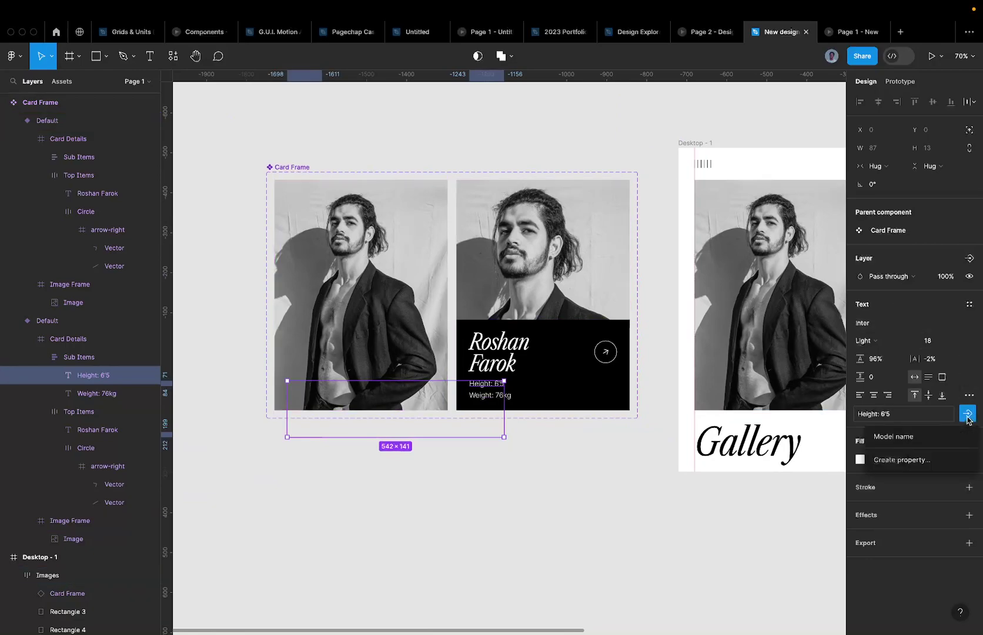
{"action": "left_click", "coordinate": [904, 460]}
{"action": "type", "text": "hei"}
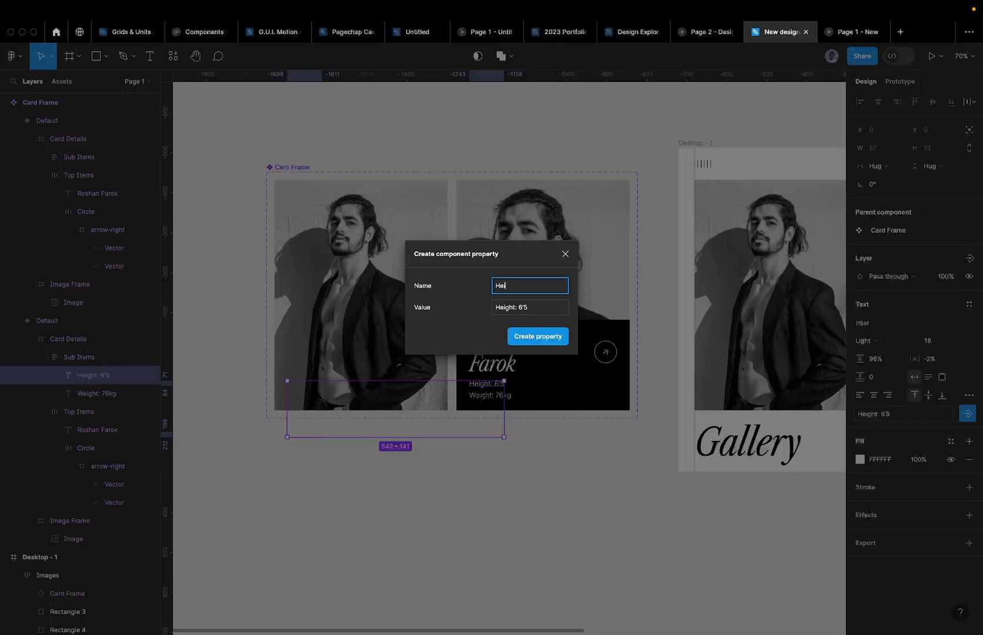
{"action": "key", "text": "Return"}
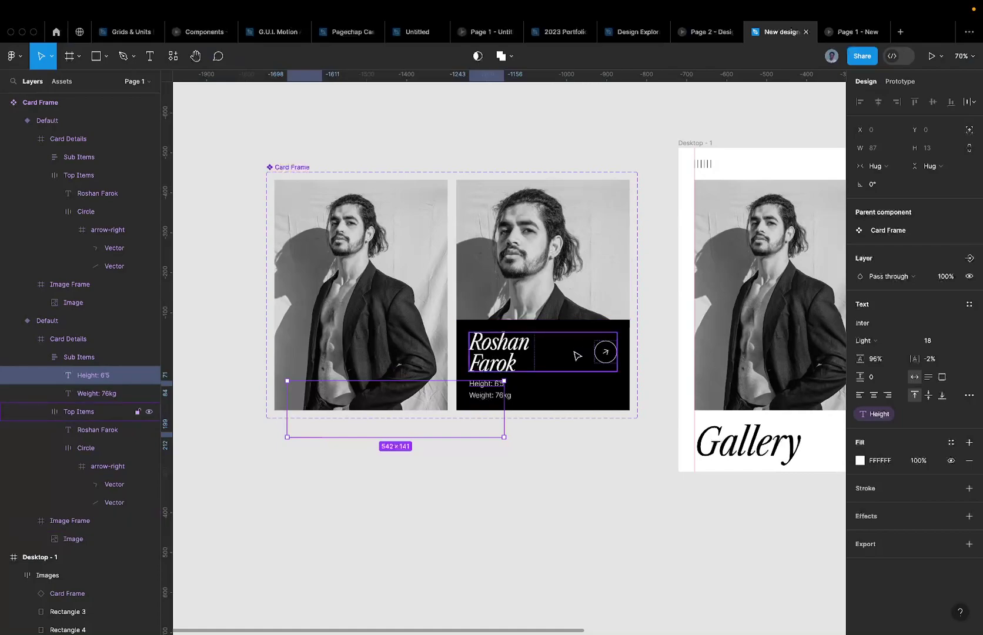
{"action": "left_click", "coordinate": [493, 395]}
Select the Weight: 76kg text in both variants and bind it to a new Weight property
{"action": "scroll", "coordinate": [493, 396], "scroll_direction": "up", "scroll_amount": 5}
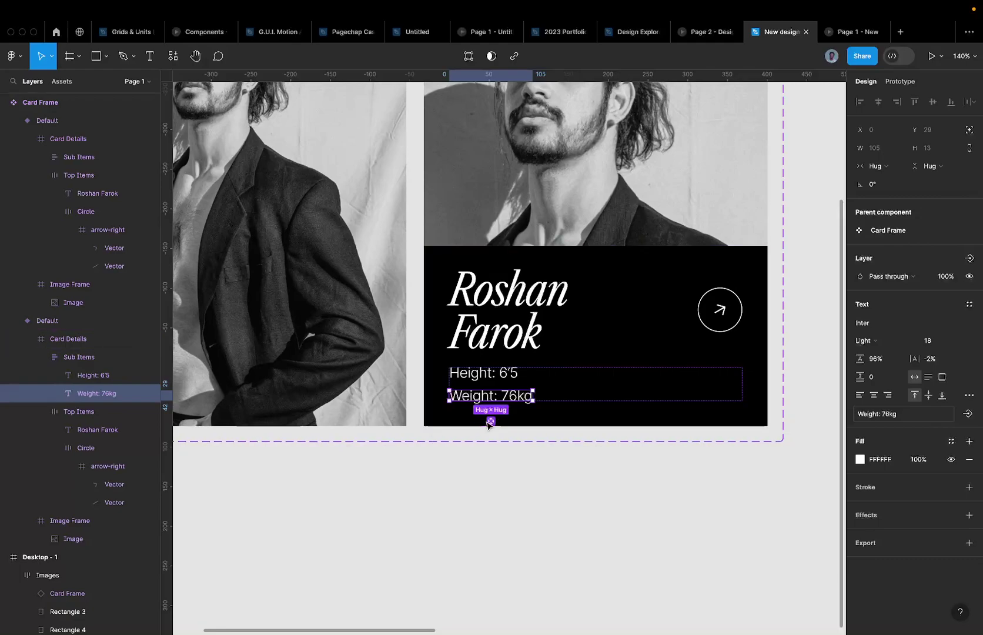
{"action": "left_click_drag", "start_coordinate": [489, 423], "coordinate": [208, 478]}
{"action": "scroll", "coordinate": [475, 275], "scroll_direction": "up", "scroll_amount": 2}
{"action": "scroll", "coordinate": [376, 356], "scroll_direction": "down", "scroll_amount": 5}
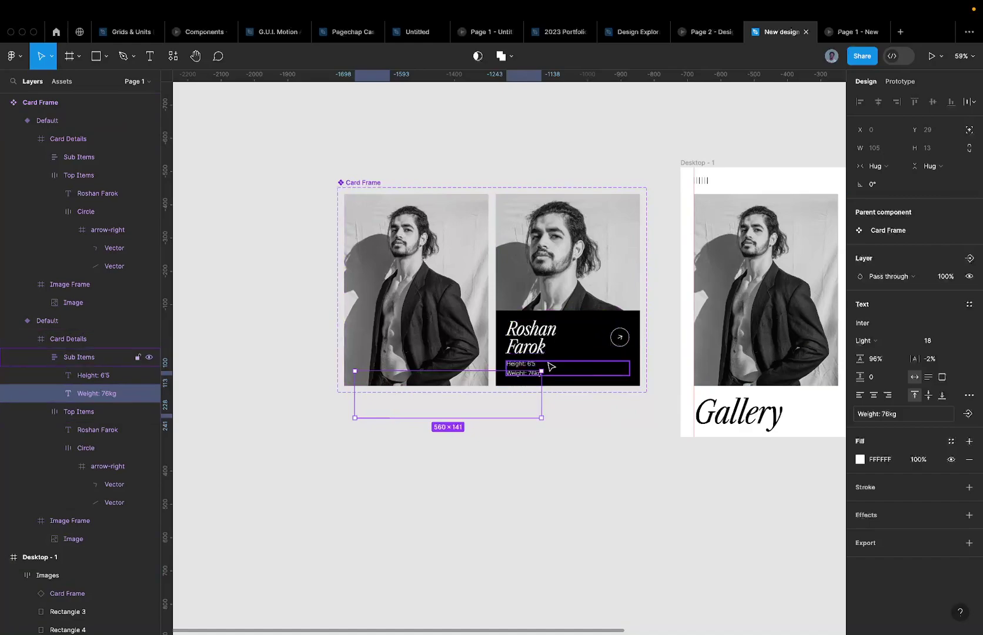
{"action": "scroll", "coordinate": [550, 365], "scroll_direction": "up", "scroll_amount": 2}
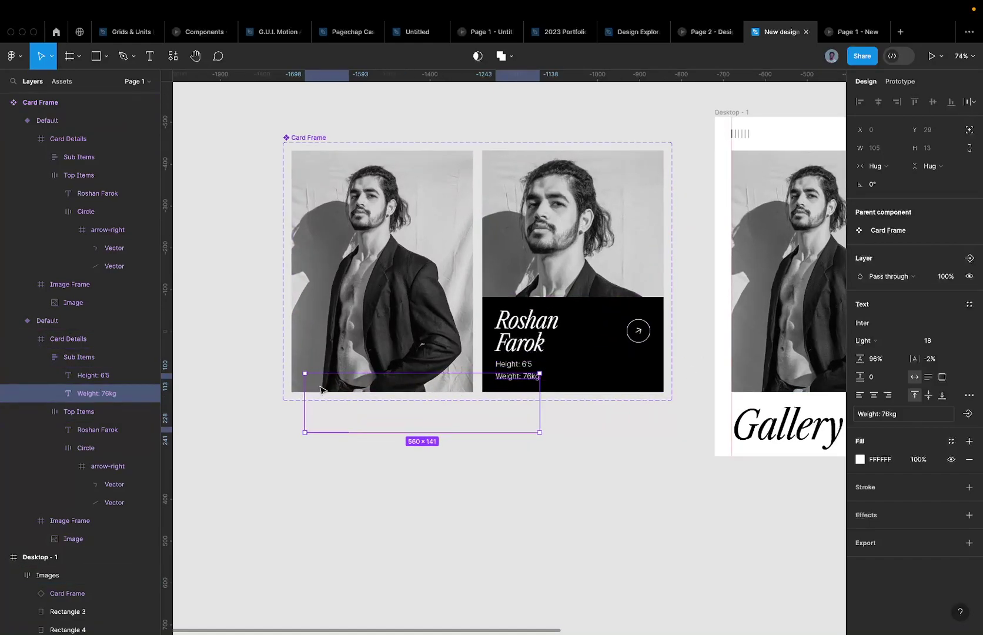
{"action": "left_click", "coordinate": [969, 415]}
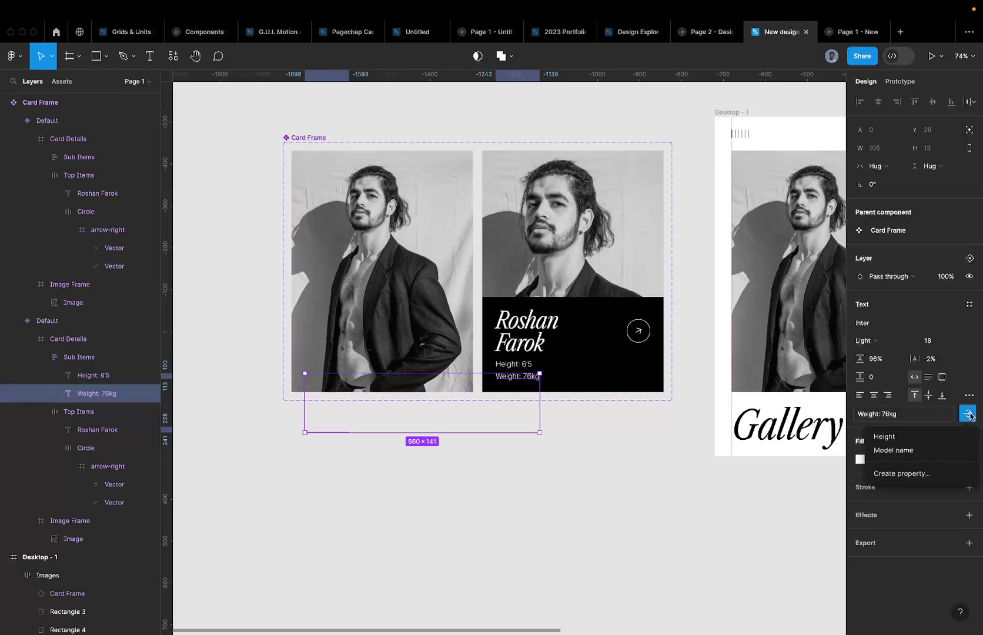
{"action": "left_click", "coordinate": [915, 479]}
{"action": "type", "text": "W"}
{"action": "type", "text": "t"}
{"action": "key", "text": "Return"}
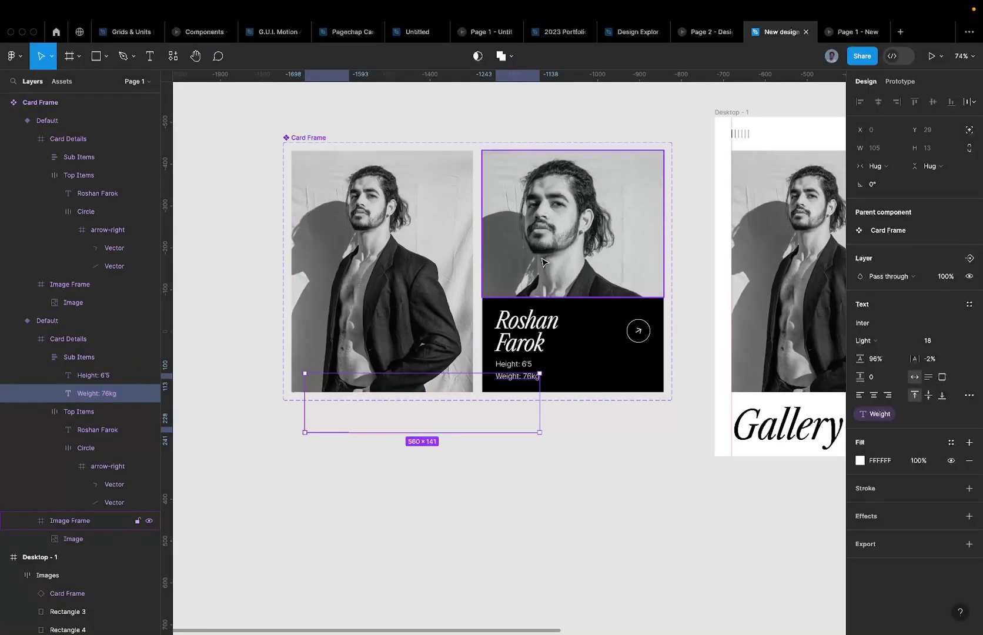
{"action": "scroll", "coordinate": [543, 262], "scroll_direction": "down", "scroll_amount": 3}
Duplicate the card instance into the next gallery slot
{"action": "scroll", "coordinate": [611, 260], "scroll_direction": "right", "scroll_amount": 5}
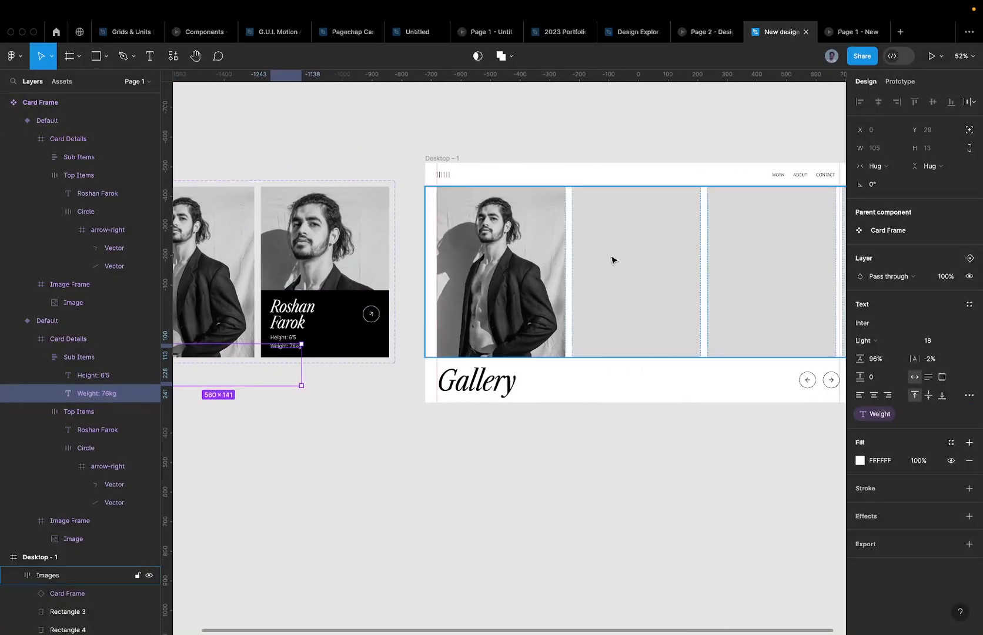
{"action": "double_click", "coordinate": [522, 258]}
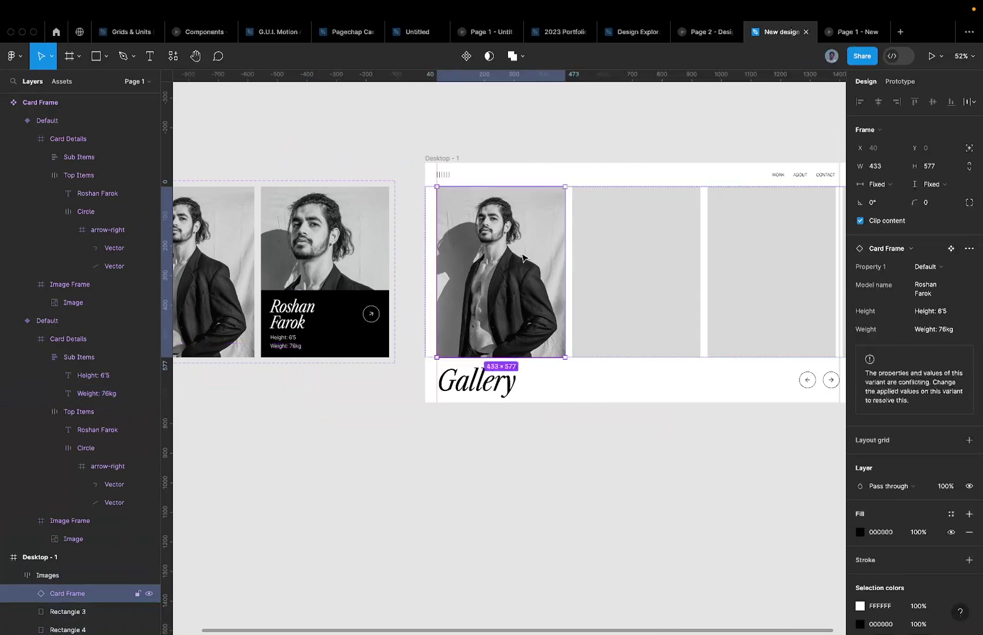
{"action": "key", "text": "super+d"}
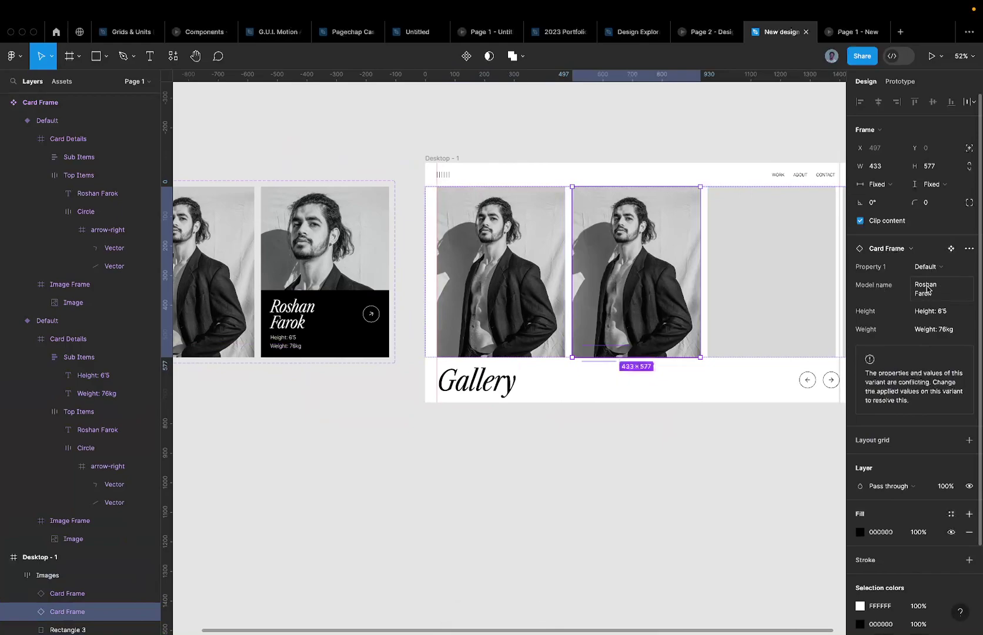
Override the duplicate's Model name with the new model's name, surname on a second line
{"action": "left_click", "coordinate": [936, 288]}
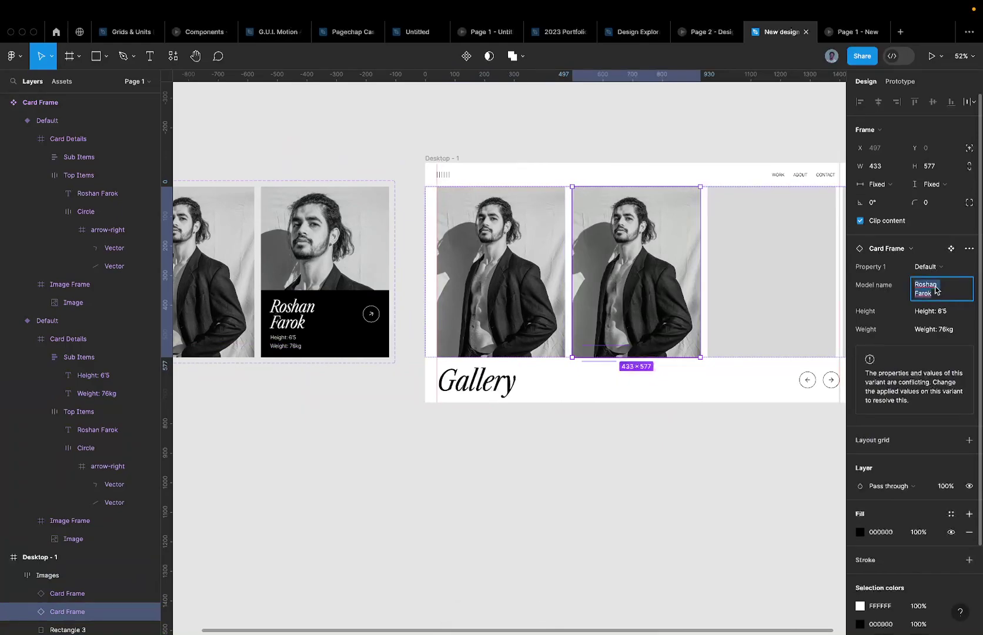
{"action": "type", "text": "Dam"}
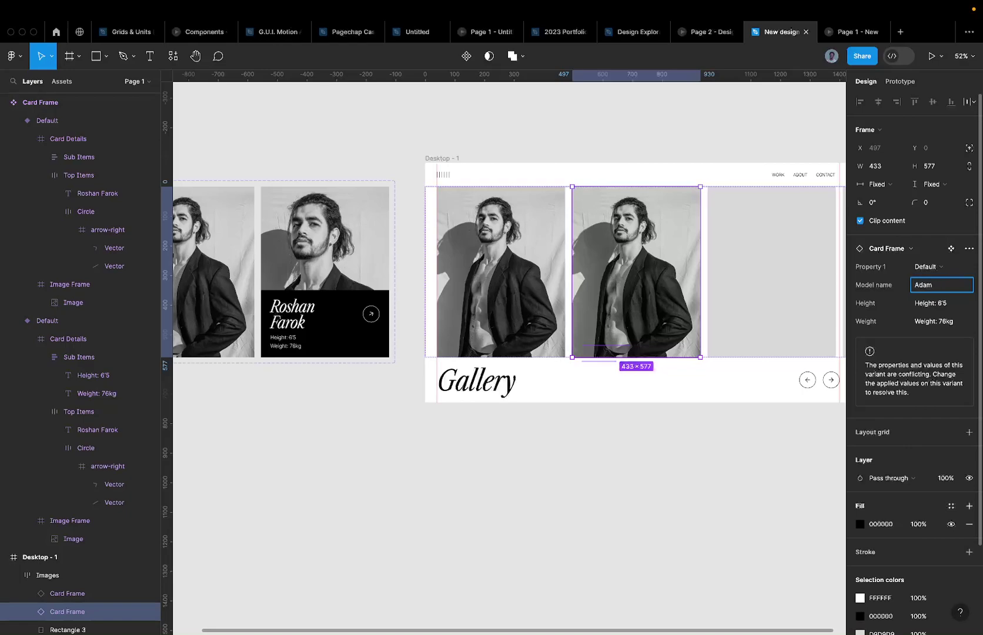
{"action": "key", "text": "Return"}
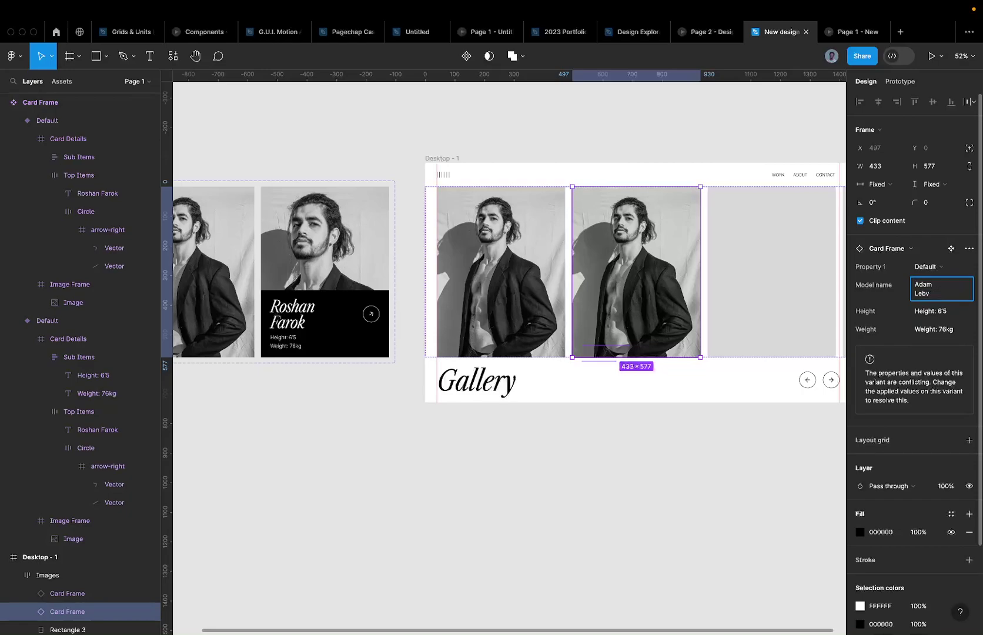
{"action": "key", "text": "Escape"}
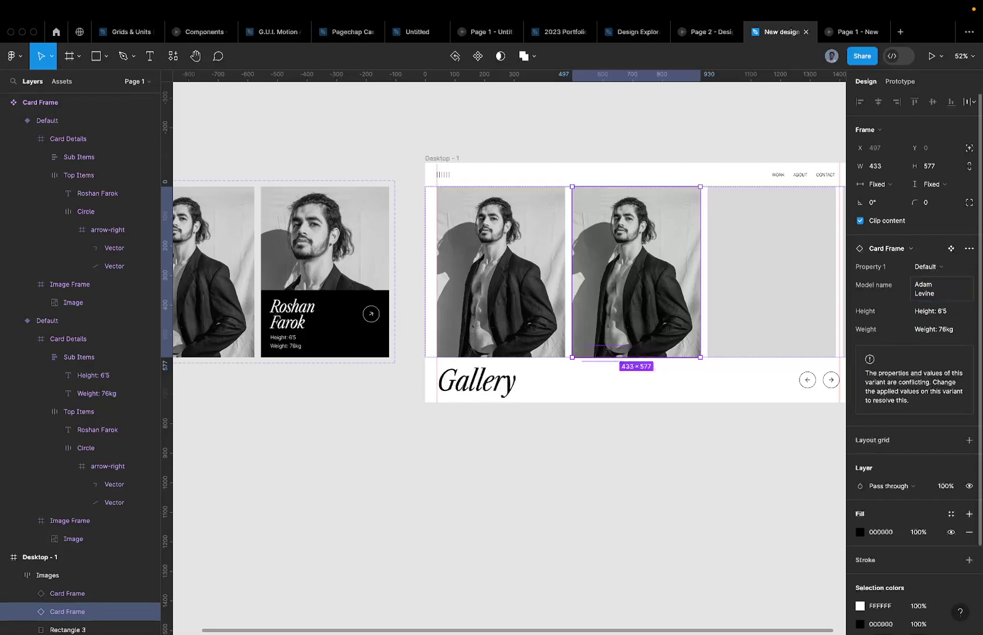
{"action": "scroll", "coordinate": [635, 306], "scroll_direction": "up", "scroll_amount": 3}
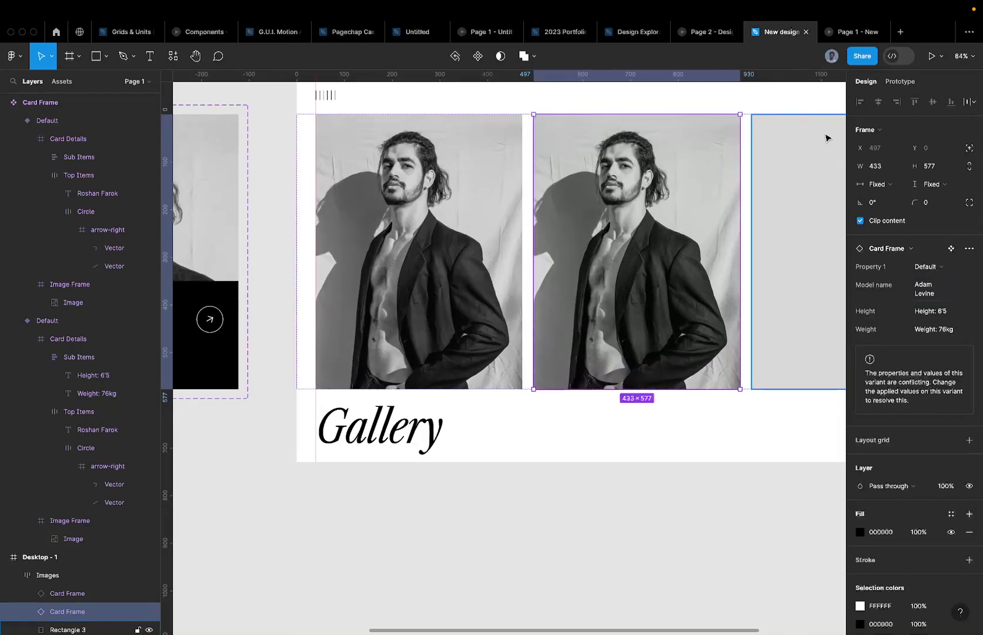
{"action": "left_click", "coordinate": [845, 33]}
{"action": "mouse_move", "coordinate": [591, 217]}
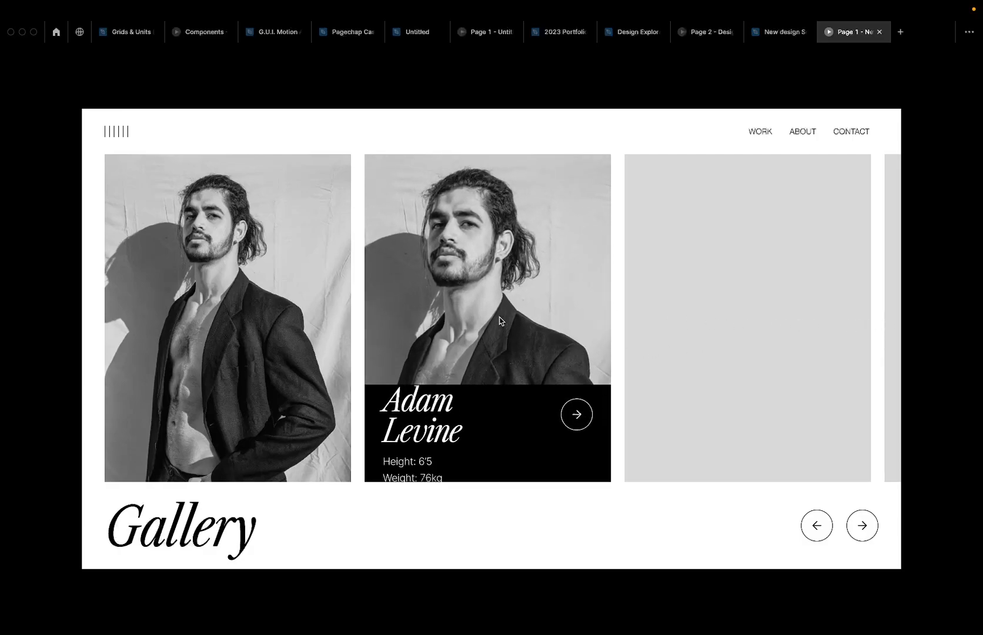
{"action": "left_click", "coordinate": [770, 34]}
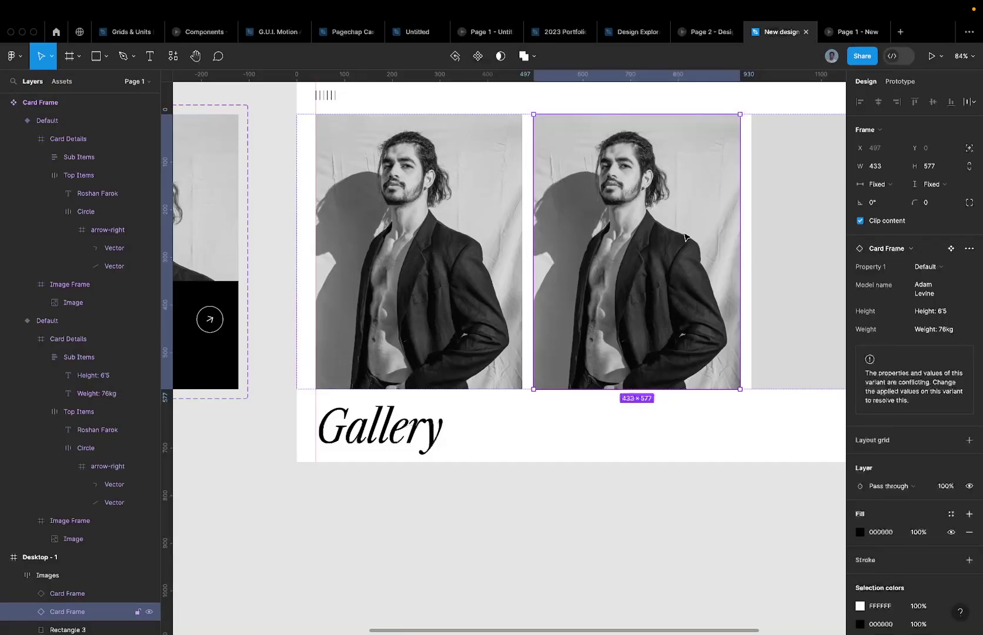
Override the second card's Height to 5'6 and Weight to 66kg
{"action": "left_click", "coordinate": [947, 318]}
{"action": "key", "text": "super+a"}
{"action": "left_click", "coordinate": [939, 314]}
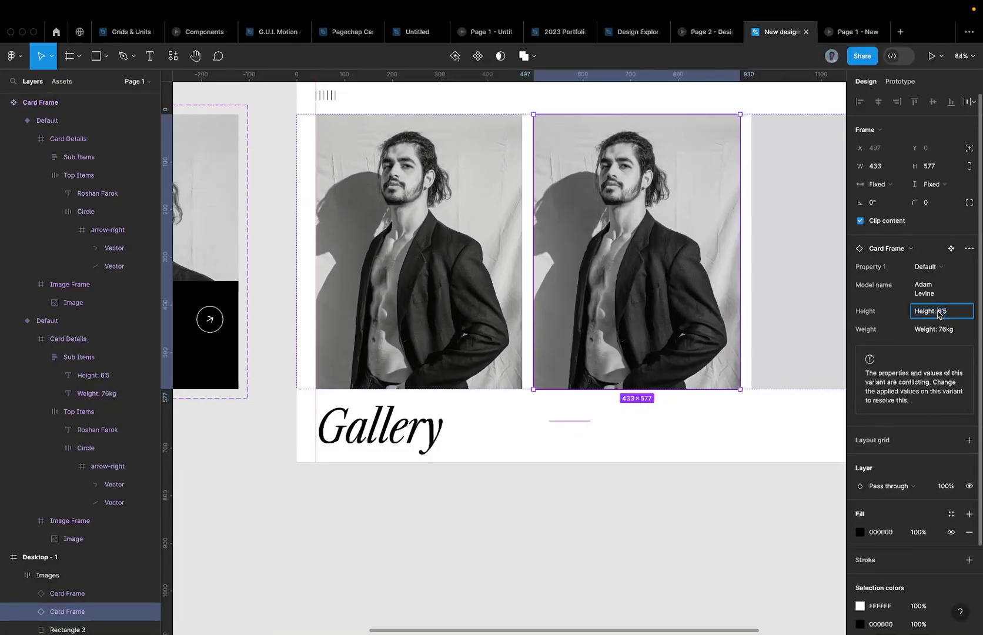
{"action": "left_click_drag", "start_coordinate": [945, 315], "coordinate": [954, 316]}
{"action": "type", "text": "5"}
{"action": "key", "text": "Return"}
{"action": "left_click", "coordinate": [948, 329]}
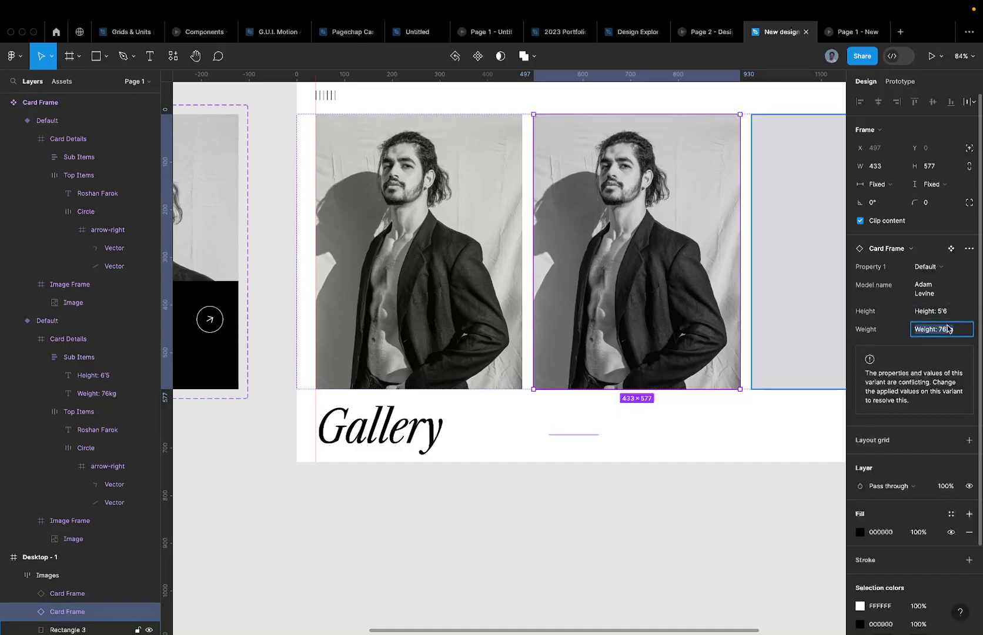
{"action": "left_click_drag", "start_coordinate": [939, 329], "coordinate": [951, 331]}
{"action": "type", "text": "66kg"}
{"action": "key", "text": "Return"}
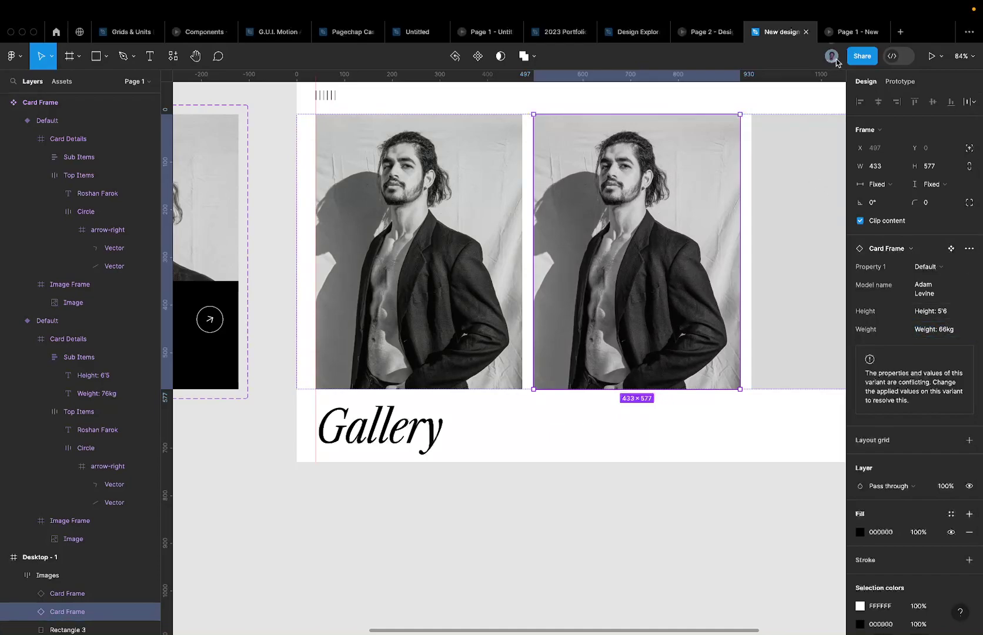
{"action": "left_click", "coordinate": [845, 35]}
Check the second card's expanded name, height and weight panel in the prototype preview
{"action": "mouse_move", "coordinate": [402, 466]}
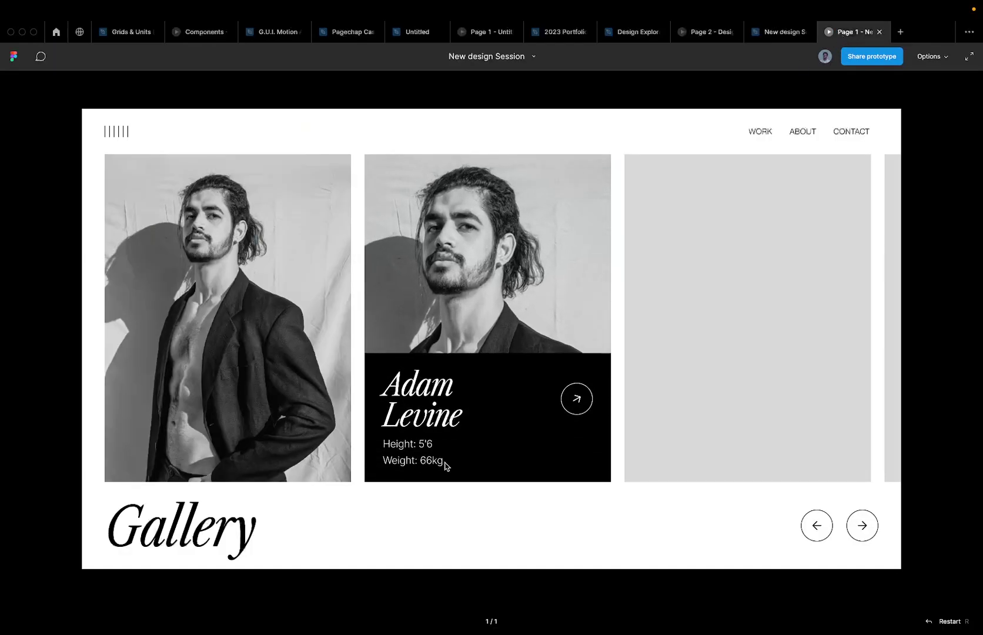
{"action": "mouse_move", "coordinate": [564, 340]}
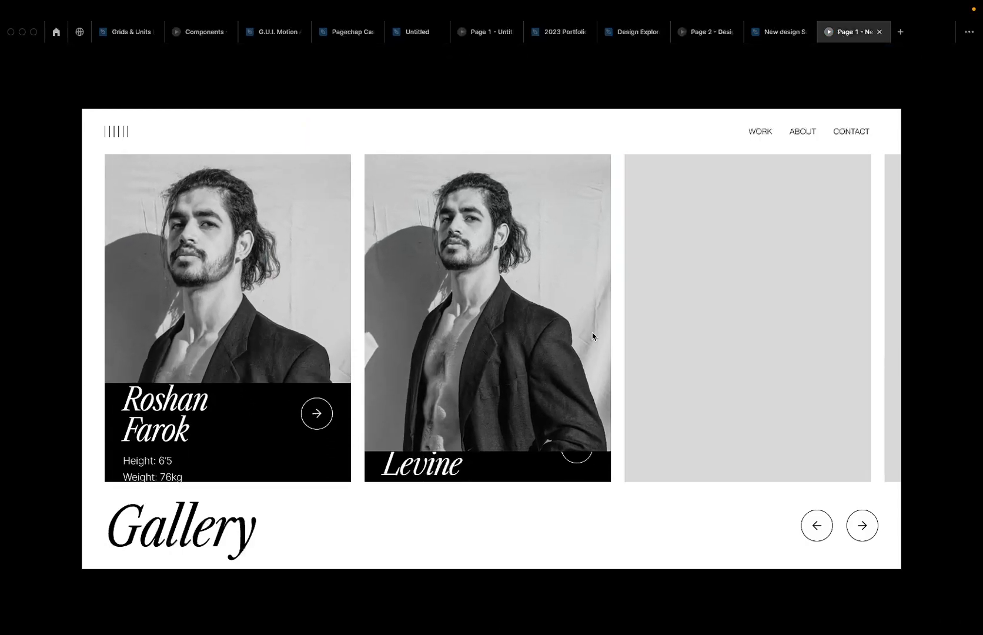
{"action": "mouse_move", "coordinate": [520, 276]}
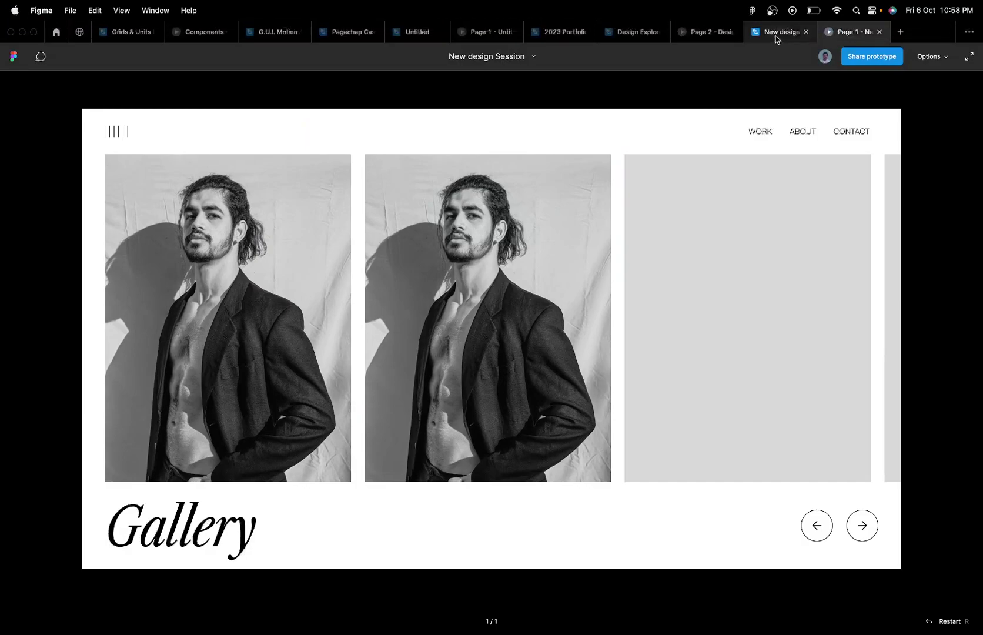
{"action": "left_click", "coordinate": [776, 37]}
Select the Image layer inside the second gallery card
{"action": "scroll", "coordinate": [577, 203], "scroll_direction": "down", "scroll_amount": 5}
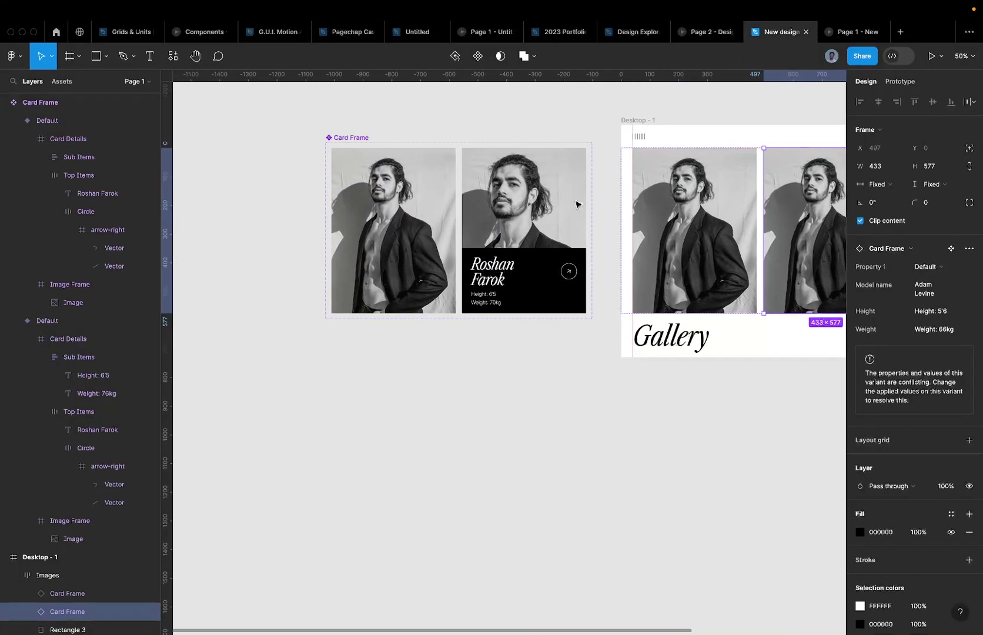
{"action": "left_click", "coordinate": [699, 216]}
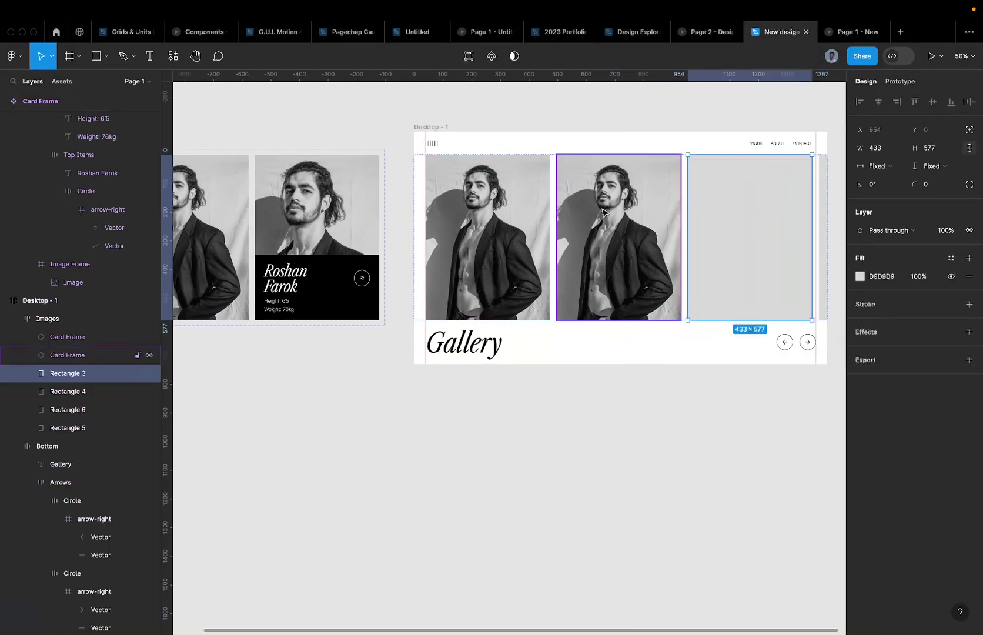
{"action": "left_click", "coordinate": [591, 242]}
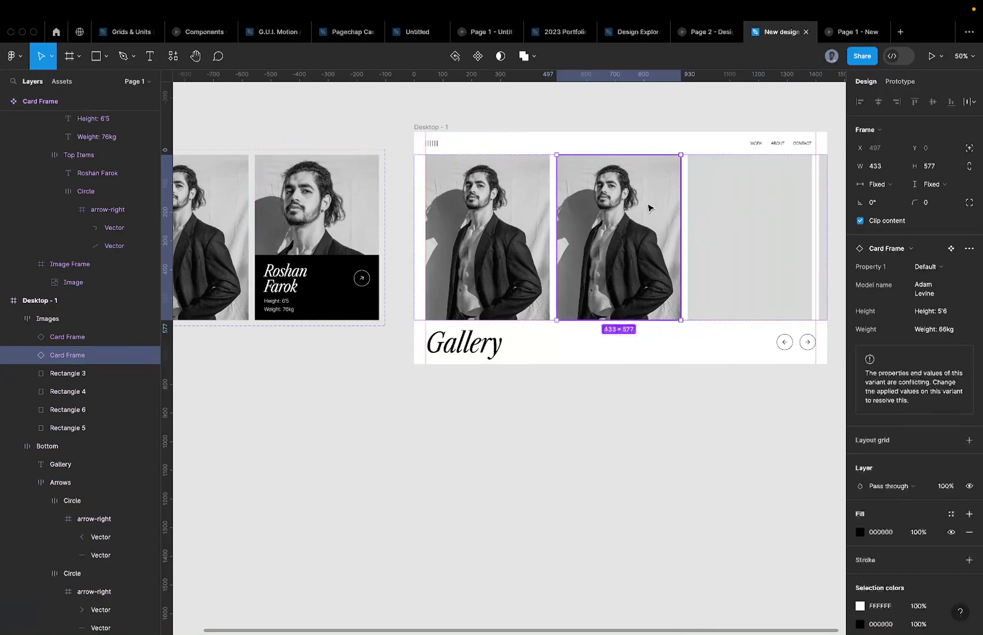
{"action": "scroll", "coordinate": [640, 204], "scroll_direction": "up", "scroll_amount": 1, "text": "ctrl"}
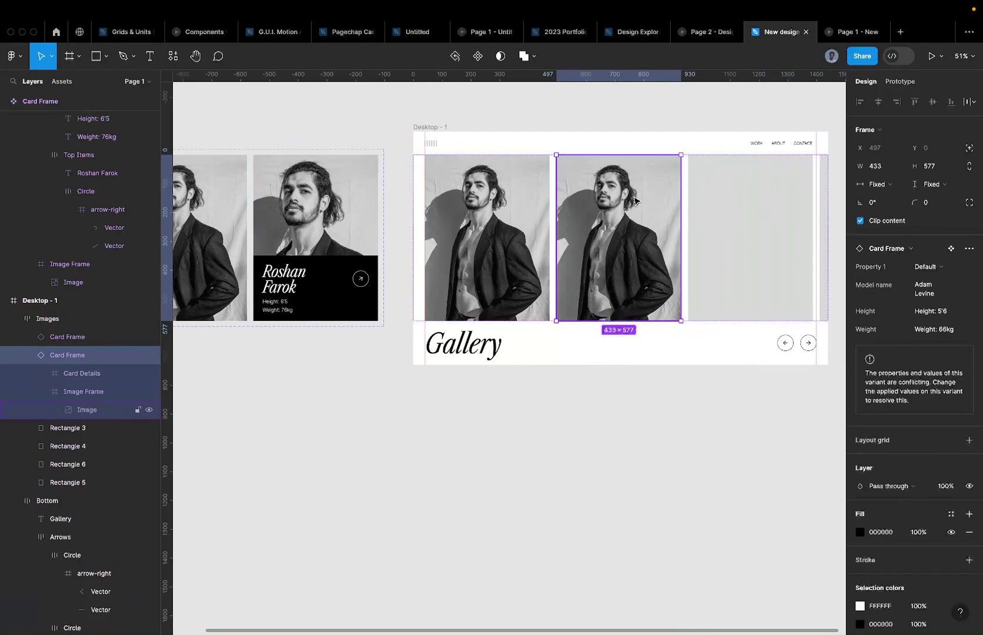
{"action": "left_click", "coordinate": [635, 201], "text": "ctrl"}
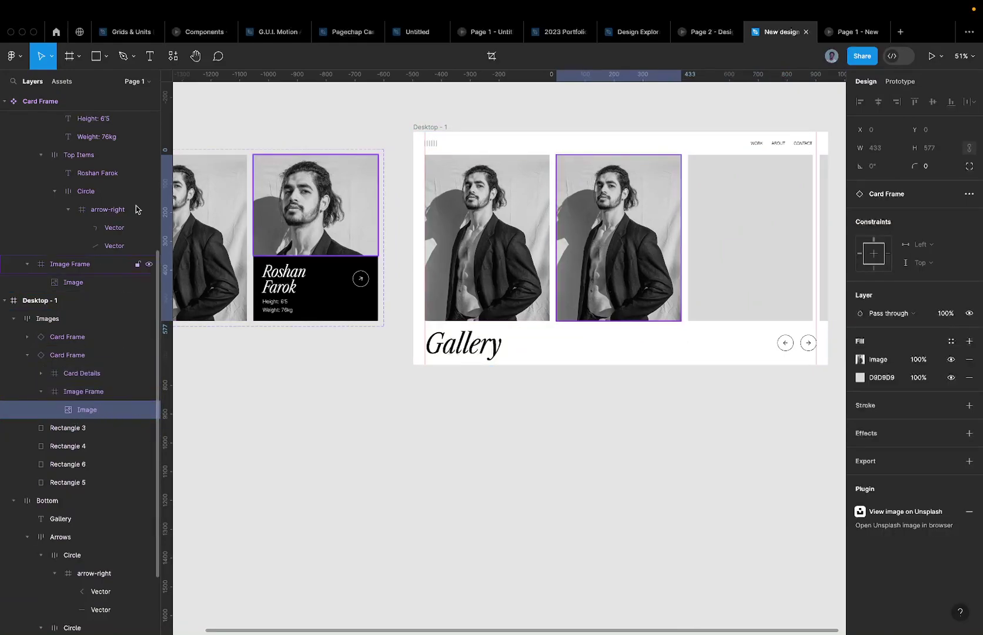
Run the Unsplash plugin and search for 'model black and white' photos
{"action": "left_click", "coordinate": [172, 55]}
{"action": "key", "text": "Escape"}
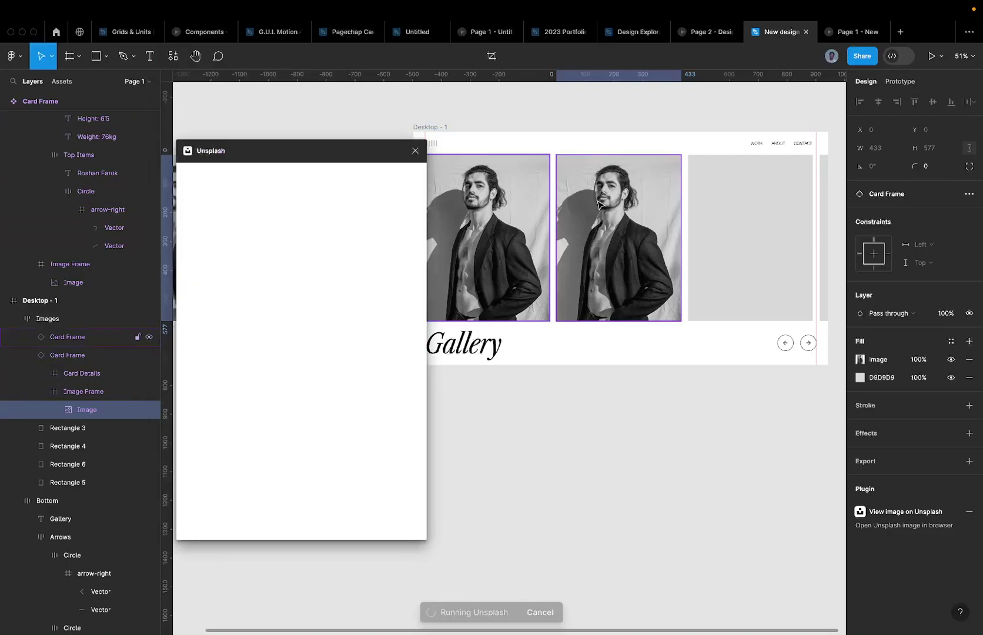
{"action": "left_click", "coordinate": [324, 205]}
{"action": "type", "text": "model black and white"}
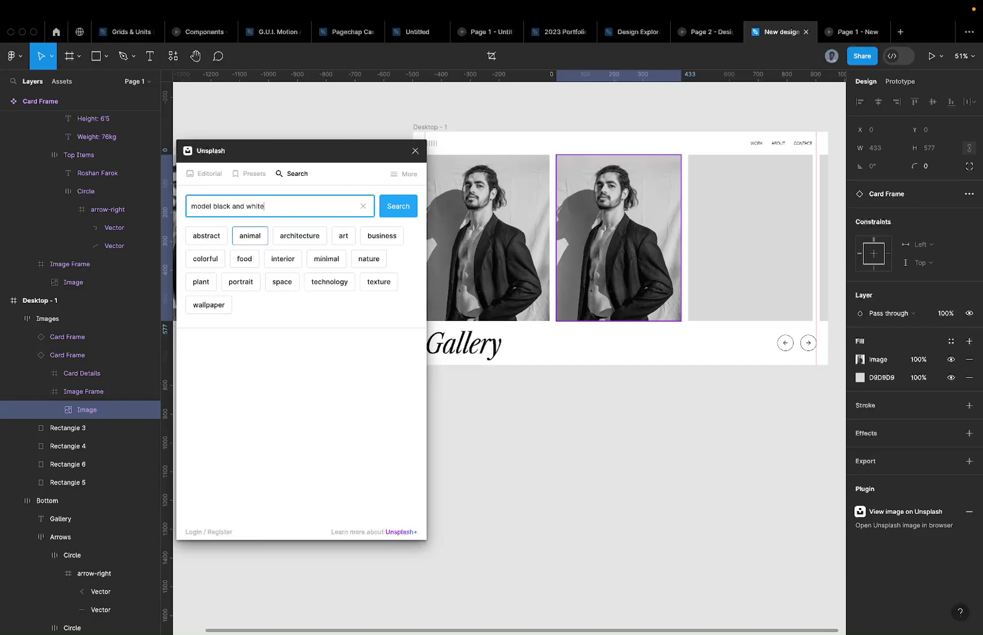
{"action": "key", "text": "Return"}
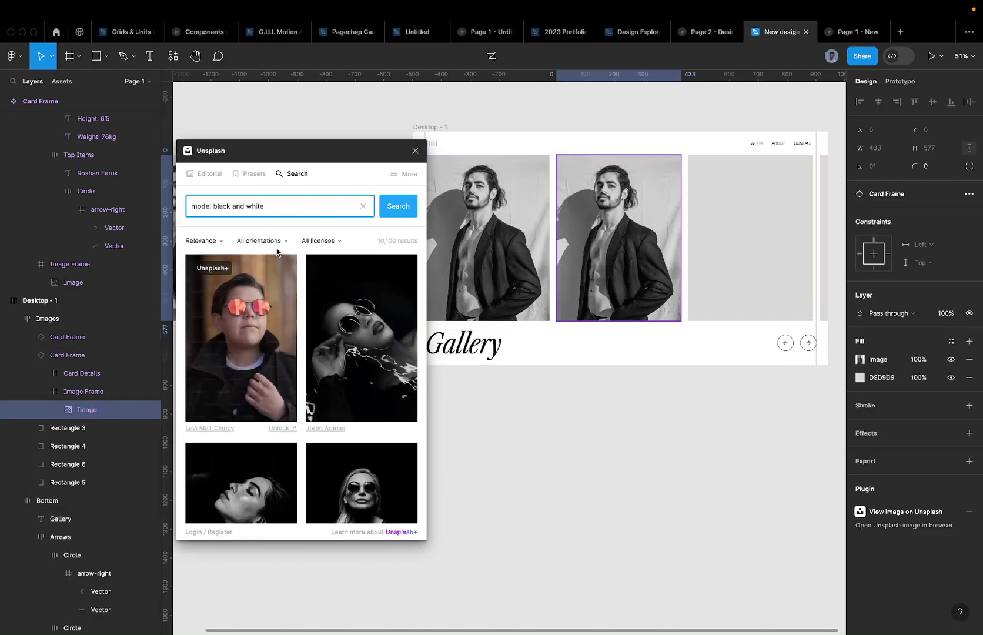
Filter results to Free and Portrait, then apply the woman-in-white photo to the card
{"action": "left_click", "coordinate": [324, 241]}
{"action": "left_click", "coordinate": [314, 259]}
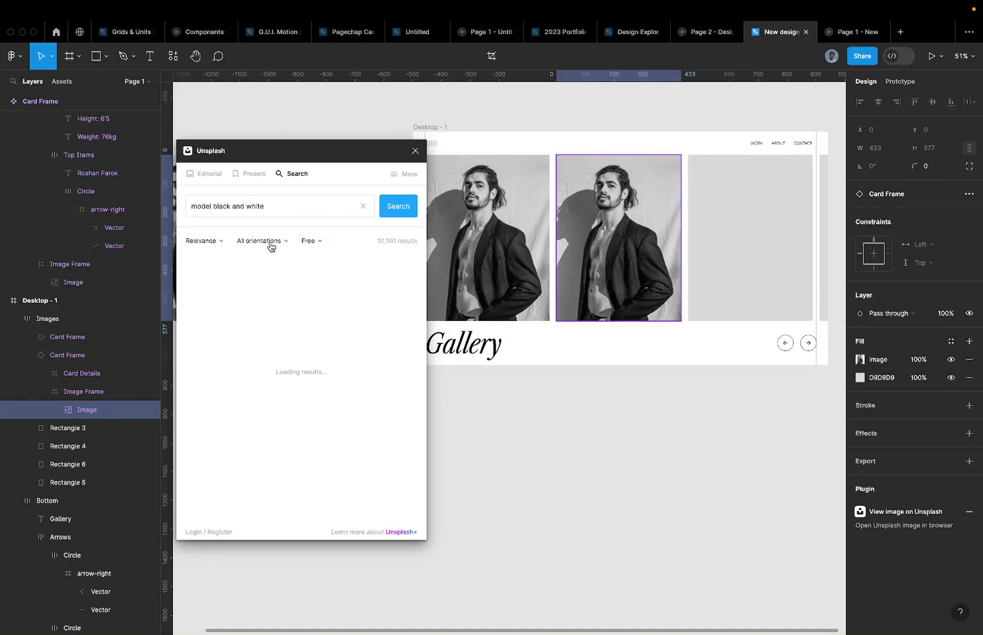
{"action": "left_click", "coordinate": [270, 247]}
{"action": "left_click", "coordinate": [271, 255]}
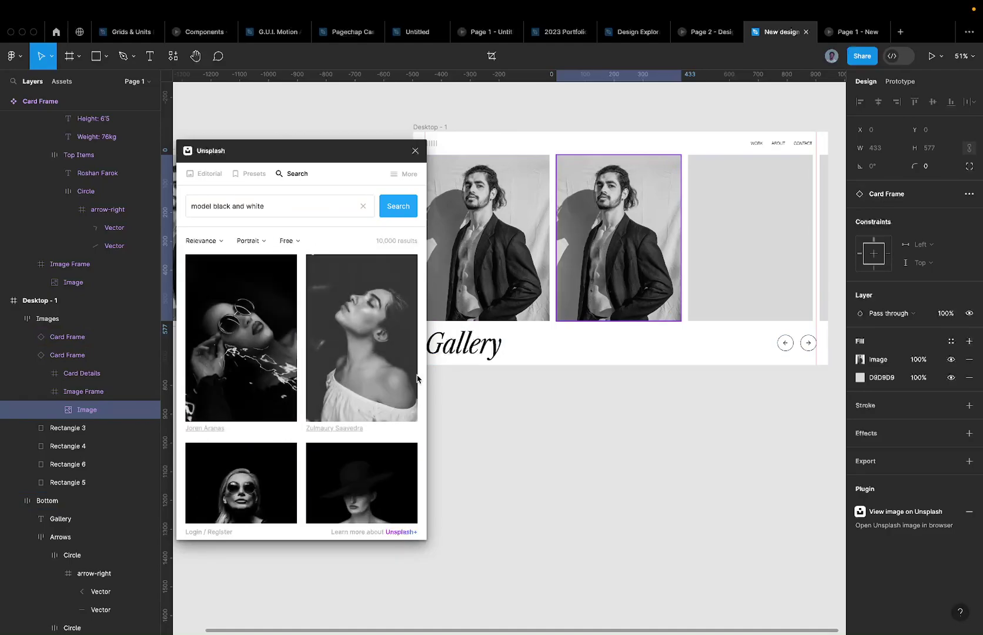
{"action": "scroll", "coordinate": [417, 378], "scroll_direction": "down", "scroll_amount": 10}
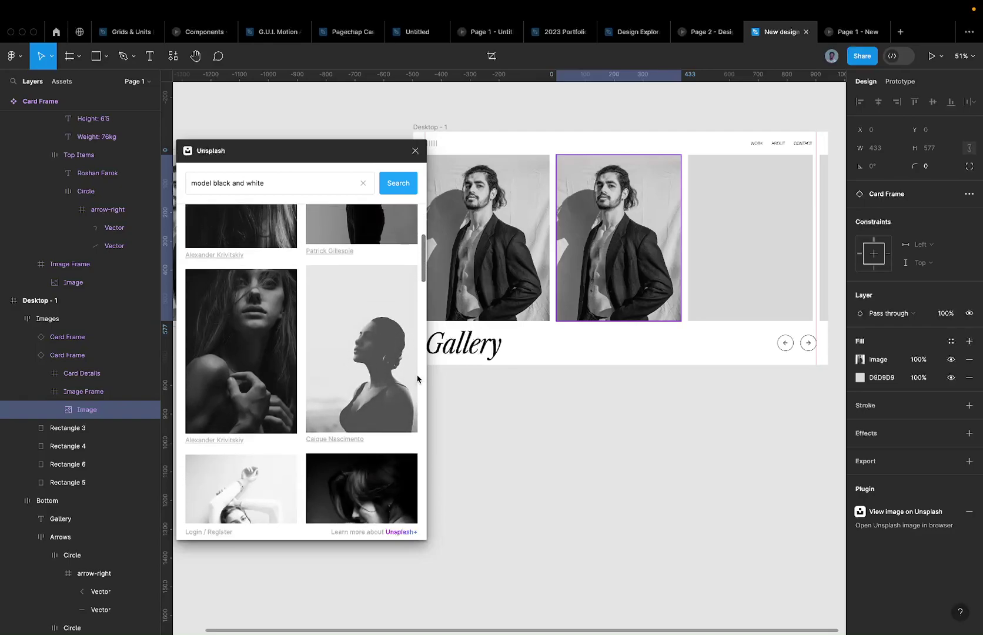
{"action": "scroll", "coordinate": [417, 379], "scroll_direction": "down", "scroll_amount": 3}
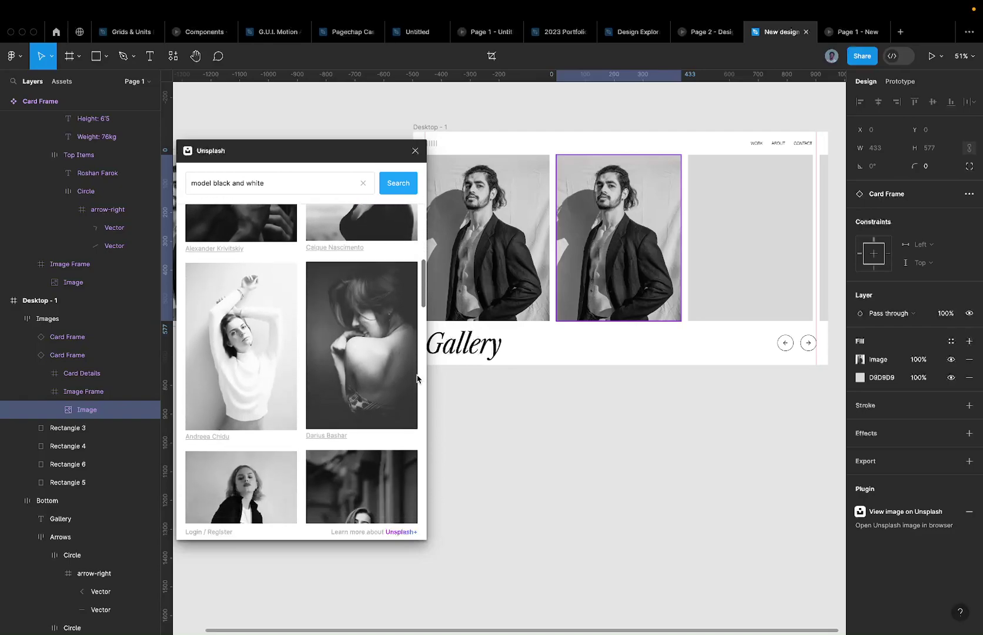
{"action": "scroll", "coordinate": [417, 379], "scroll_direction": "down", "scroll_amount": 2}
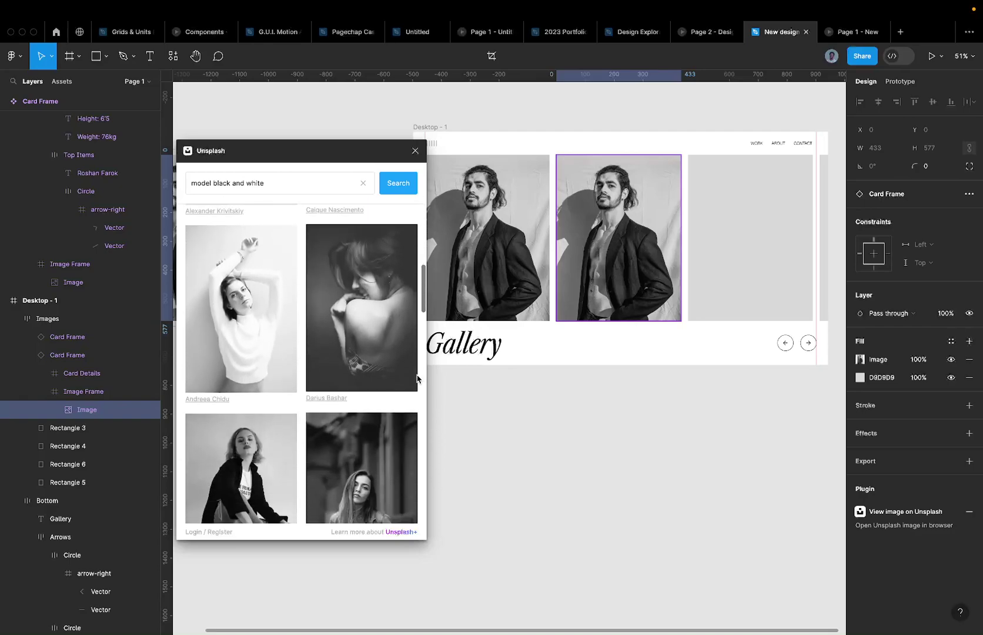
{"action": "left_click", "coordinate": [241, 310]}
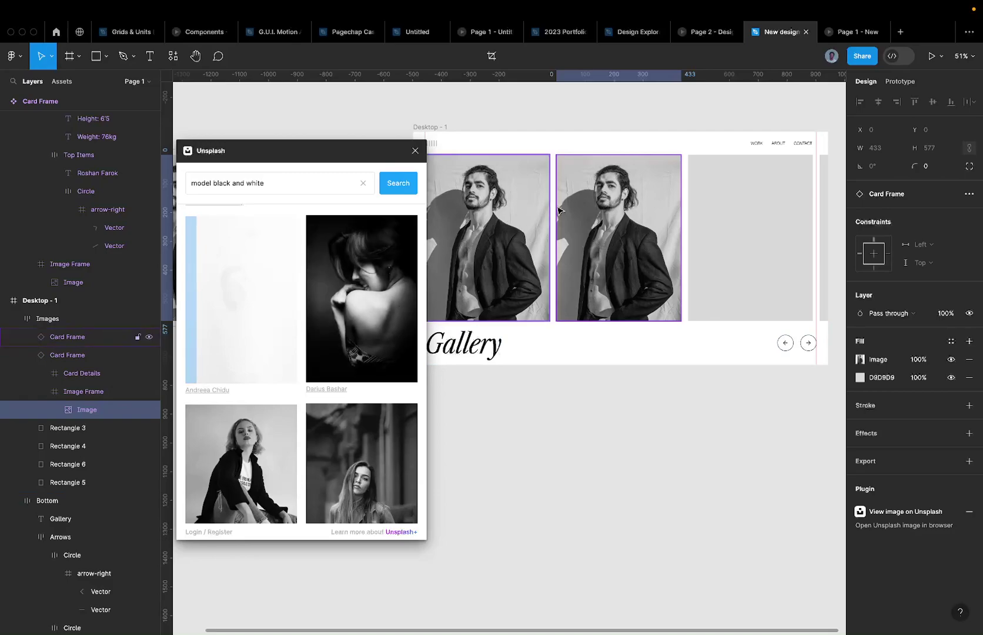
{"action": "scroll", "coordinate": [560, 198], "scroll_direction": "down", "scroll_amount": 5}
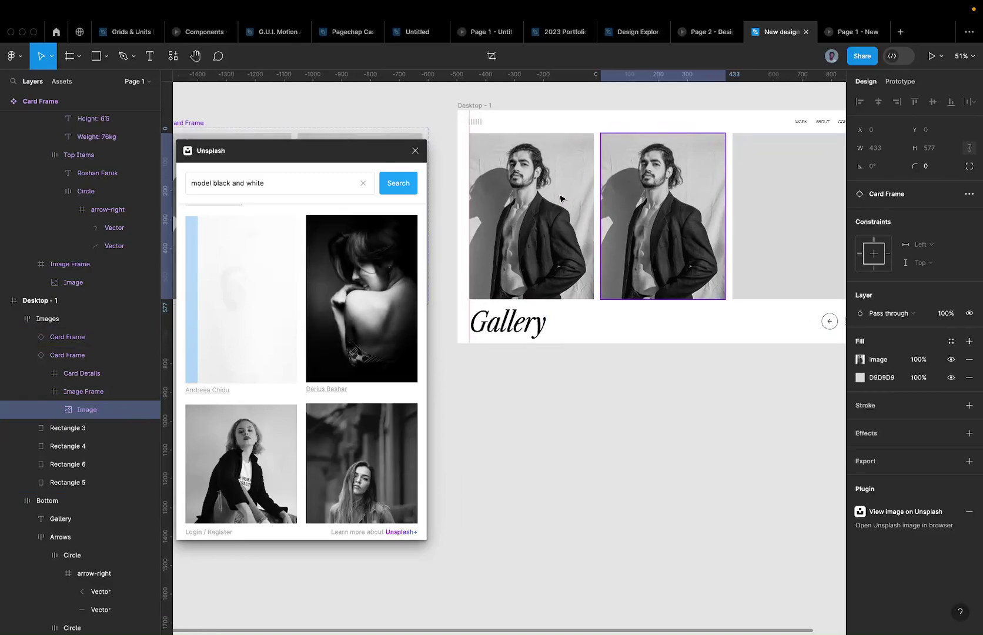
{"action": "scroll", "coordinate": [560, 198], "scroll_direction": "left", "scroll_amount": 2}
{"action": "scroll", "coordinate": [713, 256], "scroll_direction": "up", "scroll_amount": 5}
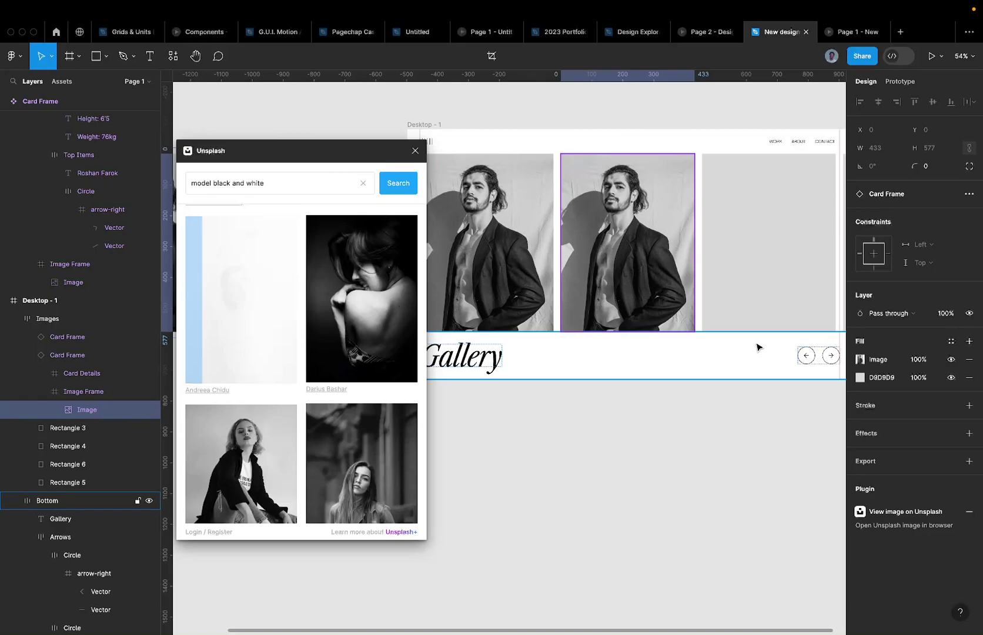
{"action": "scroll", "coordinate": [746, 219], "scroll_direction": "left", "scroll_amount": 2}
{"action": "scroll", "coordinate": [642, 211], "scroll_direction": "down", "scroll_amount": 4}
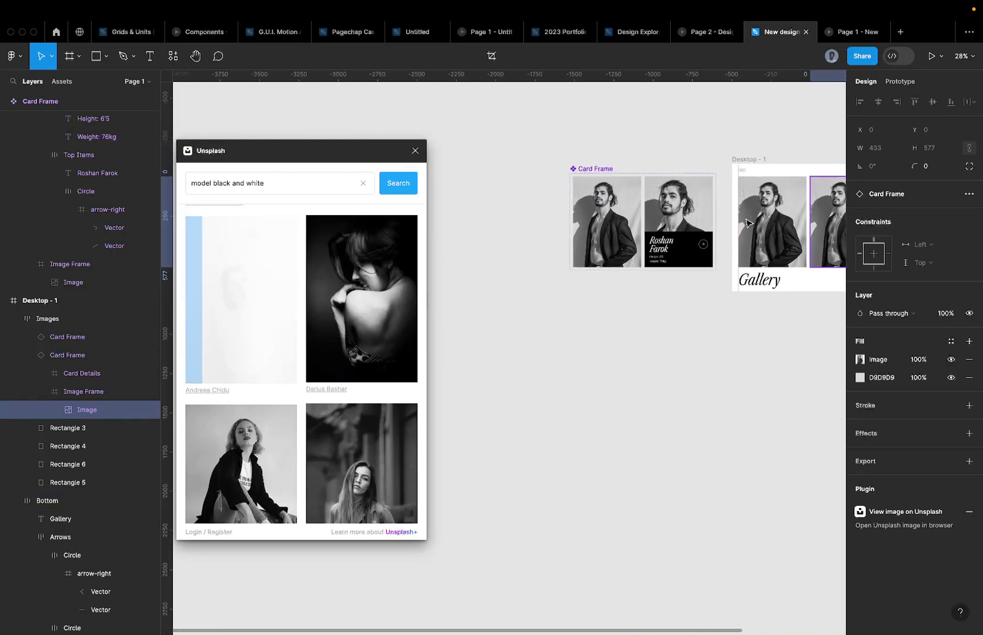
{"action": "scroll", "coordinate": [643, 212], "scroll_direction": "right", "scroll_amount": 4}
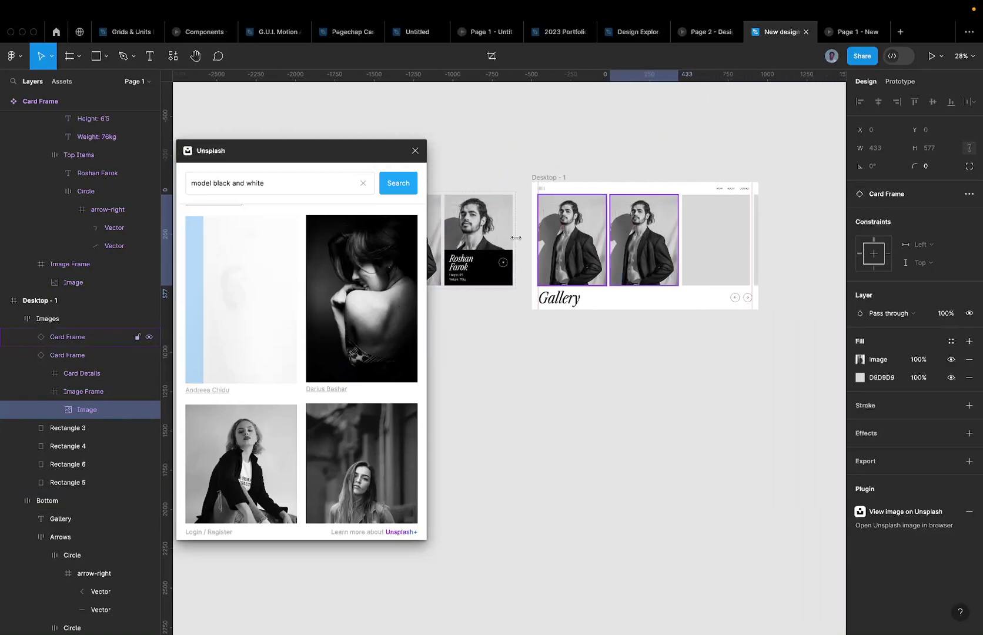
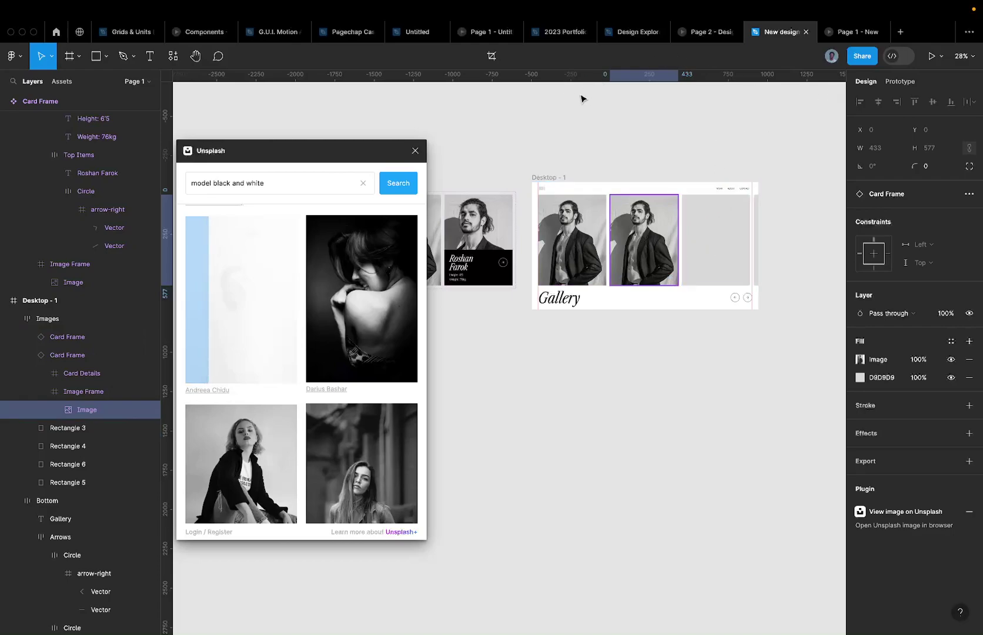
Check the middle photo of the reference gallery and its presentation preview
{"action": "left_click", "coordinate": [634, 37]}
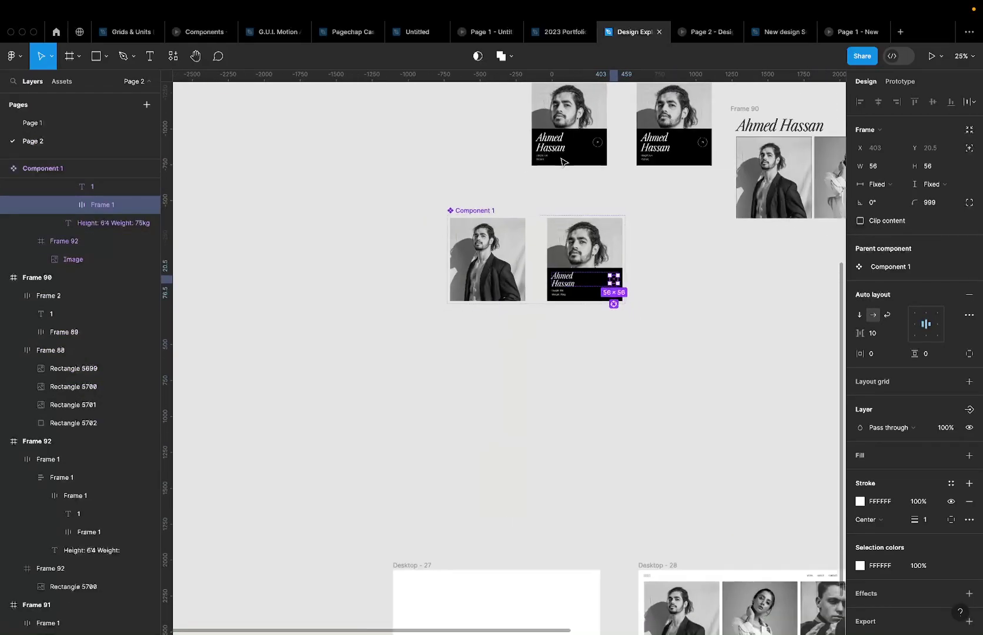
{"action": "scroll", "coordinate": [561, 162], "scroll_direction": "up", "scroll_amount": 5}
{"action": "scroll", "coordinate": [562, 162], "scroll_direction": "right", "scroll_amount": 5}
{"action": "left_click", "coordinate": [731, 304]}
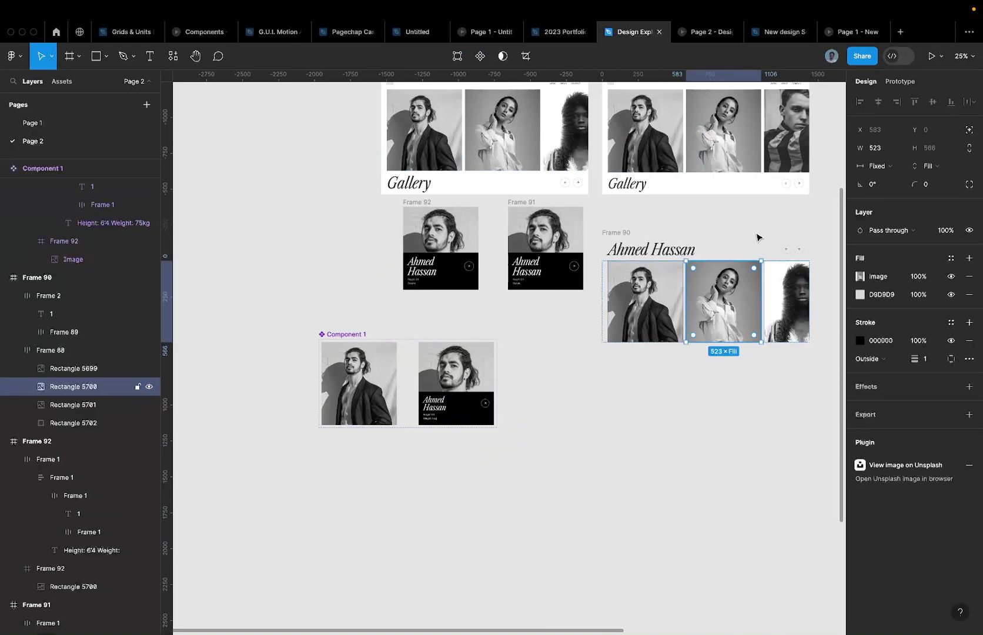
{"action": "left_click", "coordinate": [835, 37]}
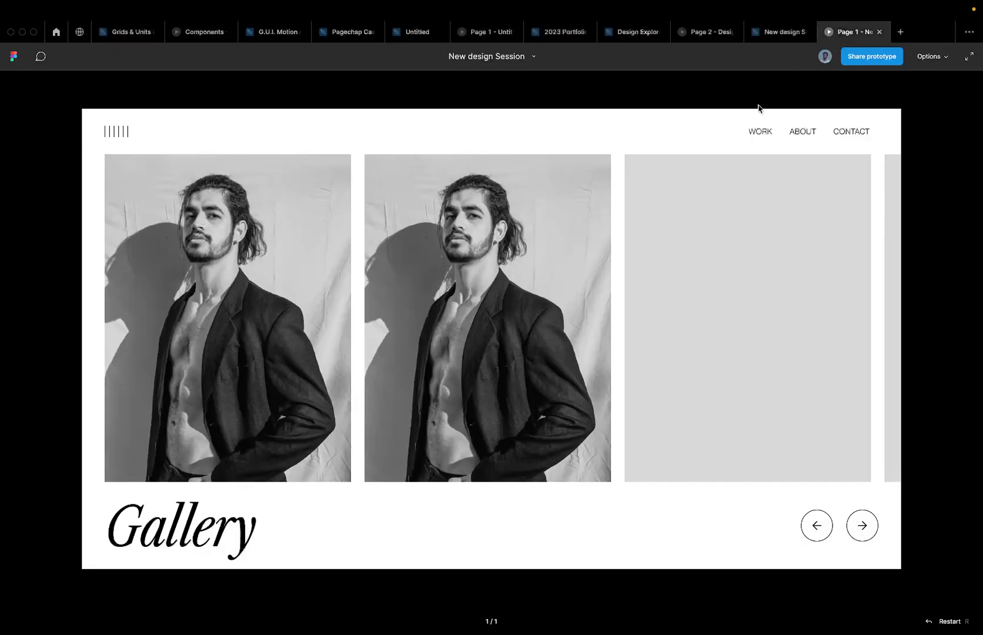
{"action": "left_click", "coordinate": [771, 36]}
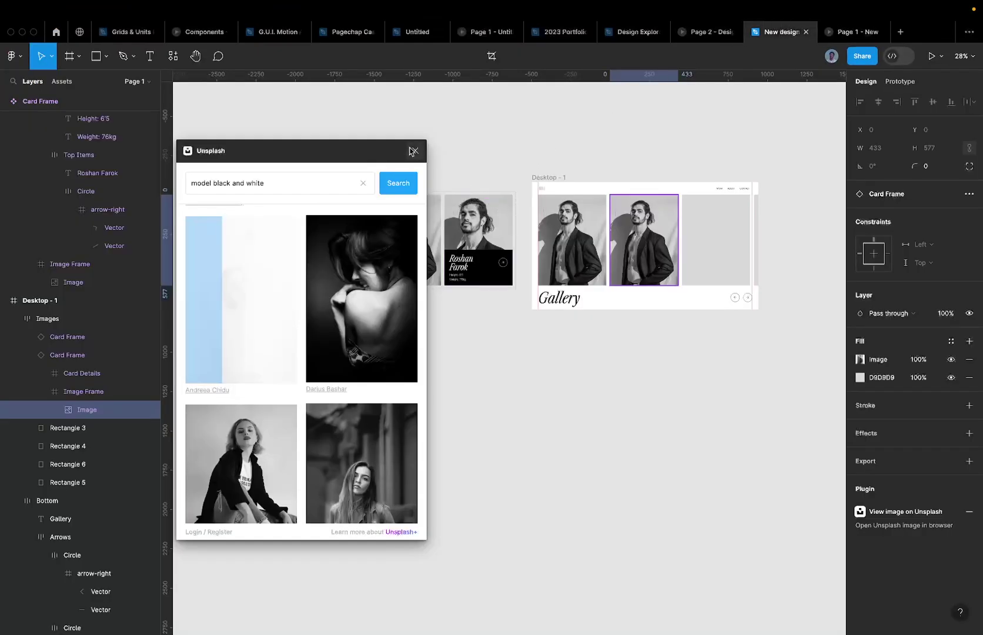
Close the Unsplash panel and load a new black-and-white portrait into the second card
{"action": "left_click", "coordinate": [415, 152]}
{"action": "scroll", "coordinate": [649, 230], "scroll_direction": "up", "scroll_amount": 5}
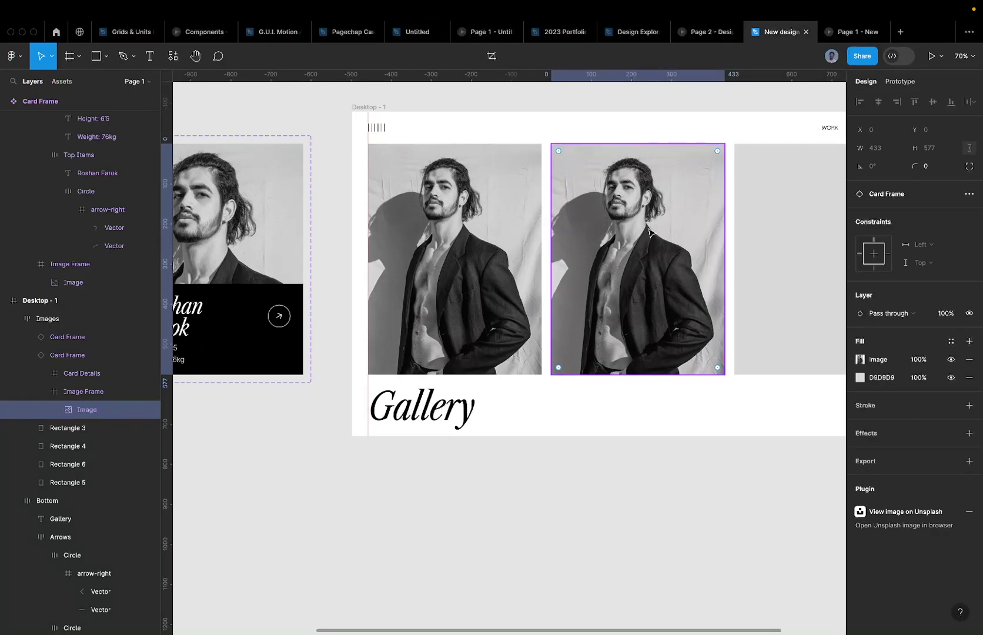
{"action": "key", "text": "super+alt+p"}
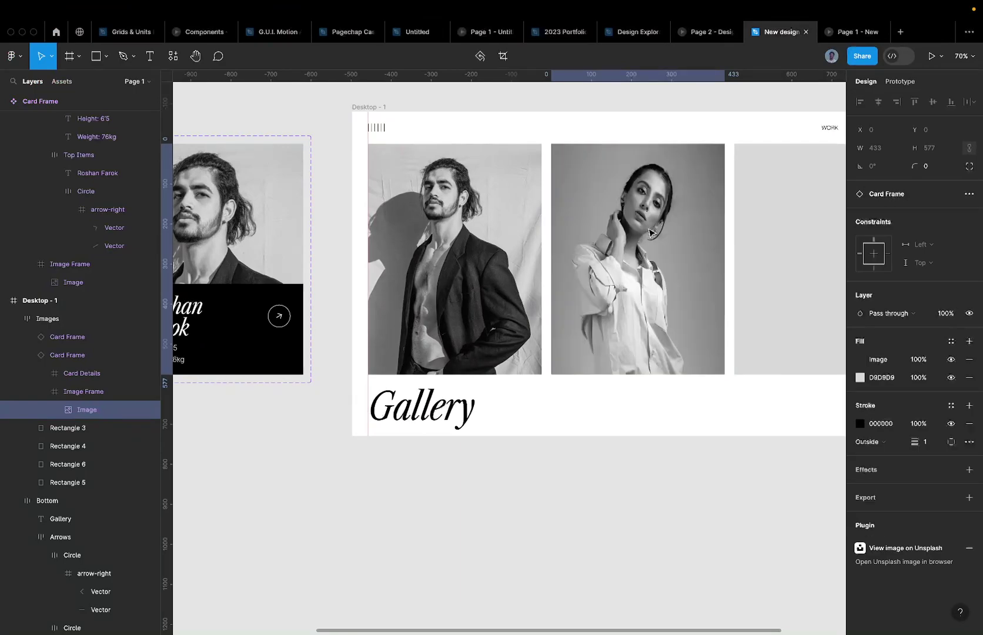
Set the woman's portrait image fill mode to Fill so it covers the card
{"action": "left_click", "coordinate": [862, 359]}
{"action": "left_click", "coordinate": [727, 388]}
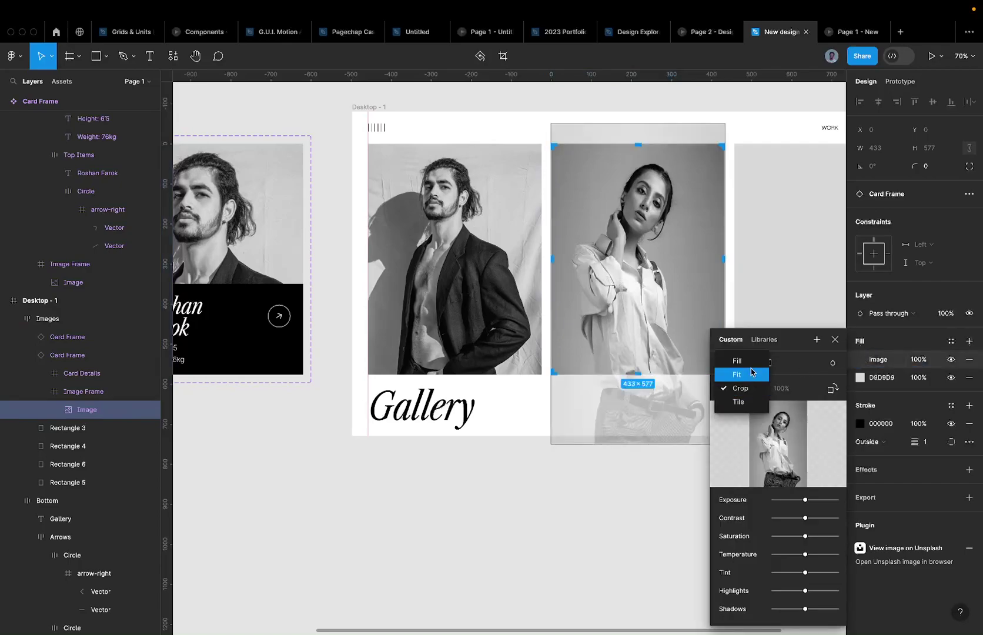
{"action": "left_click", "coordinate": [742, 360]}
{"action": "left_click", "coordinate": [726, 388]}
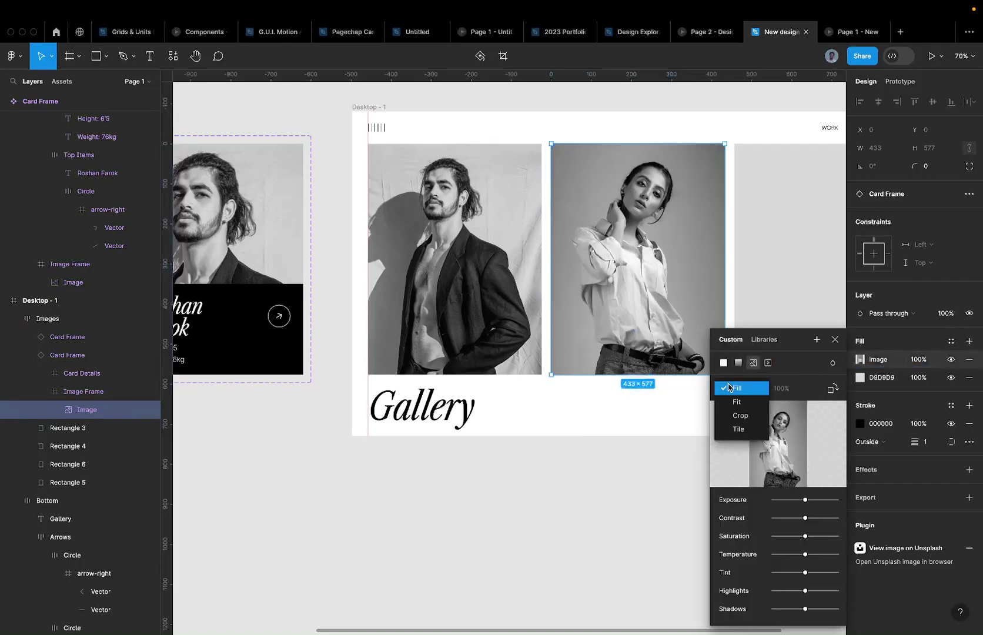
{"action": "left_click", "coordinate": [737, 417]}
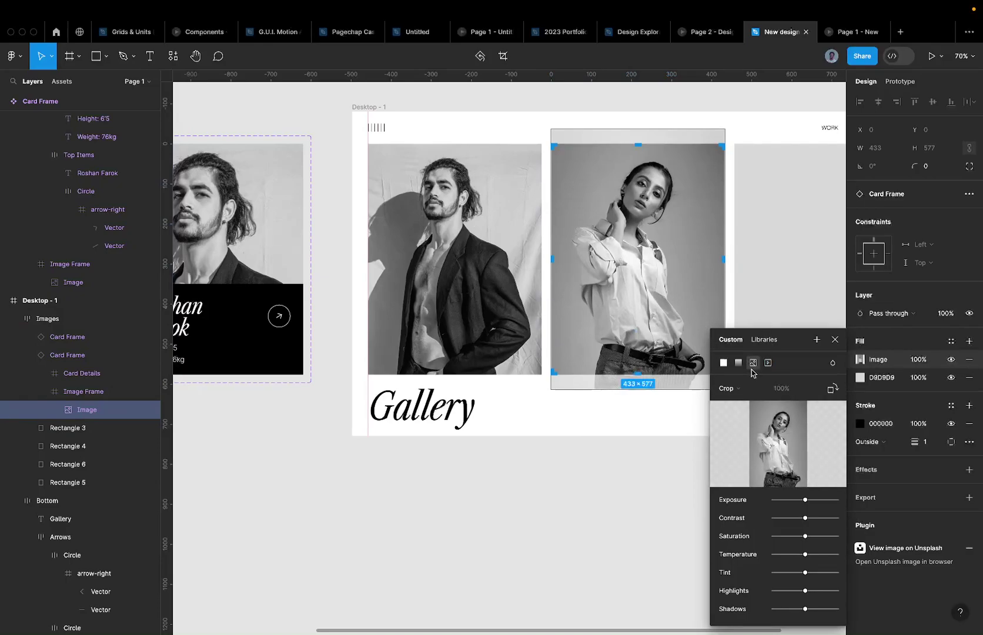
{"action": "left_click", "coordinate": [728, 389]}
{"action": "left_click", "coordinate": [737, 363]}
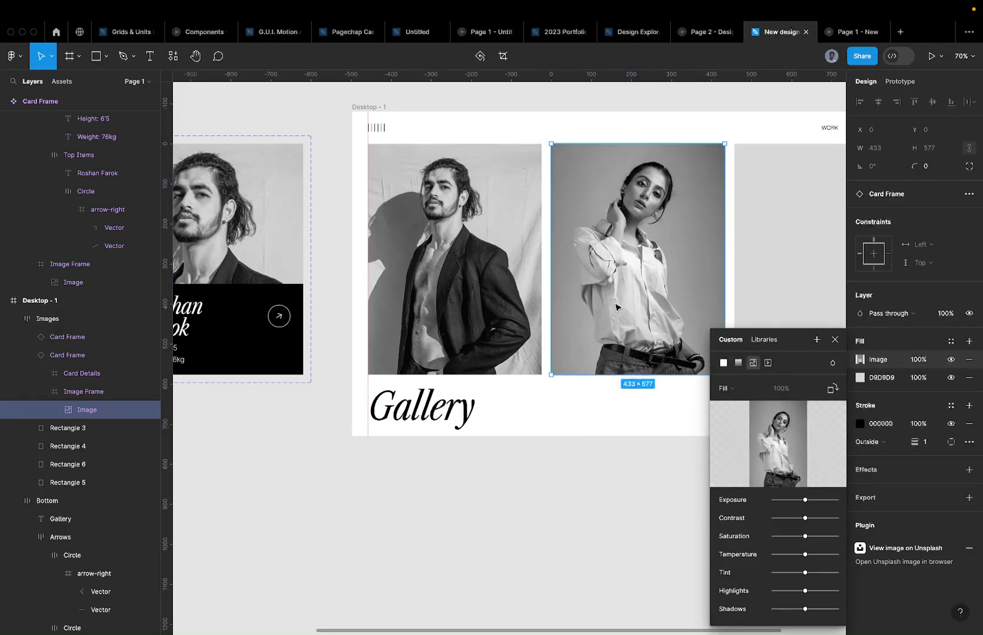
Preview the gallery prototype in presentation mode and return to the editor
{"action": "left_click", "coordinate": [842, 31]}
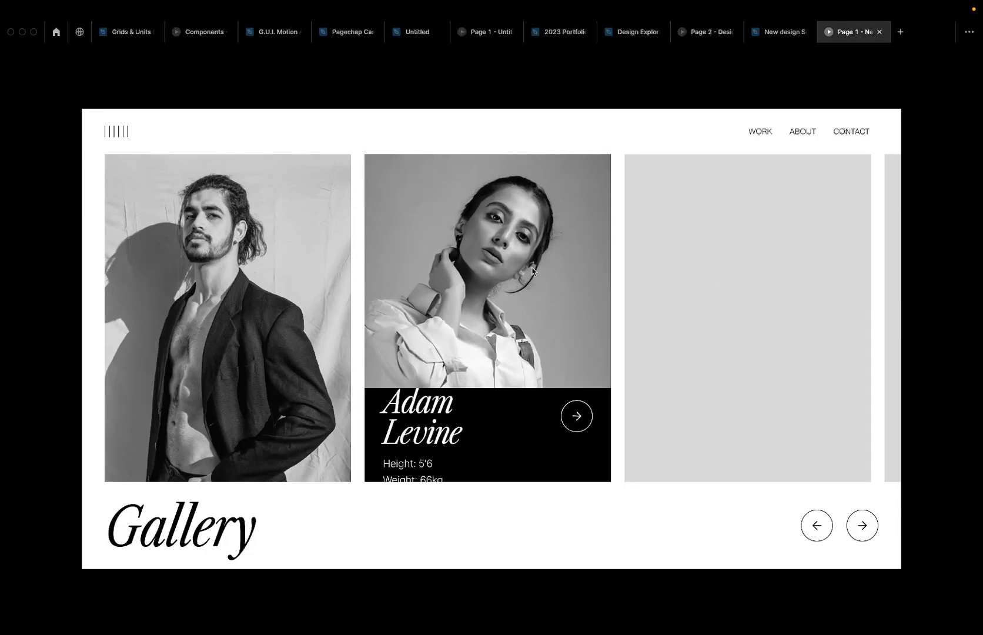
{"action": "left_click", "coordinate": [784, 31]}
{"action": "scroll", "coordinate": [574, 235], "scroll_direction": "down", "scroll_amount": 5}
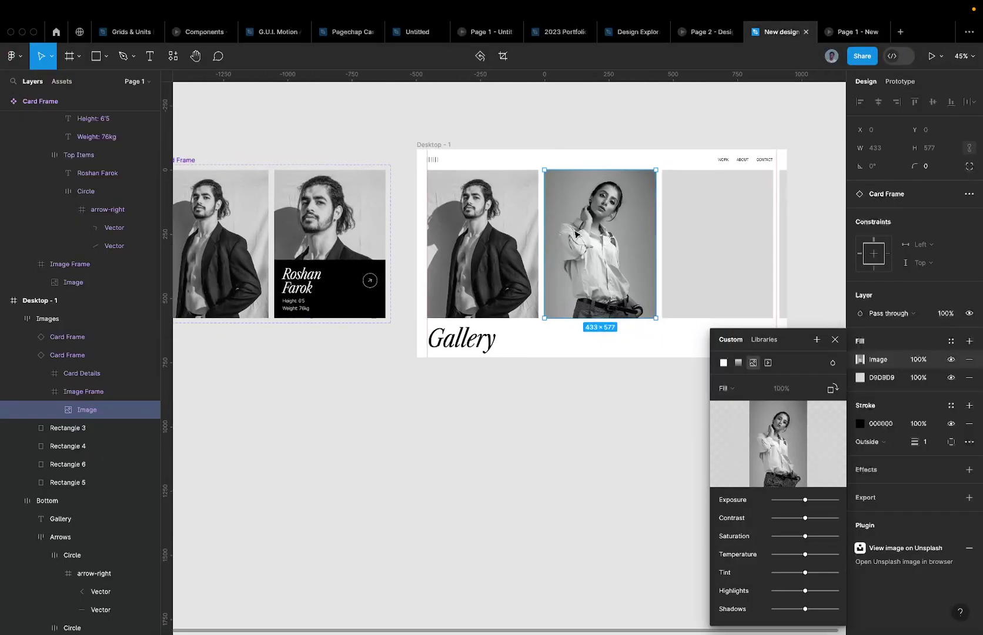
Duplicate the second portrait card twice into the third and fourth slots
{"action": "left_click", "coordinate": [592, 191]}
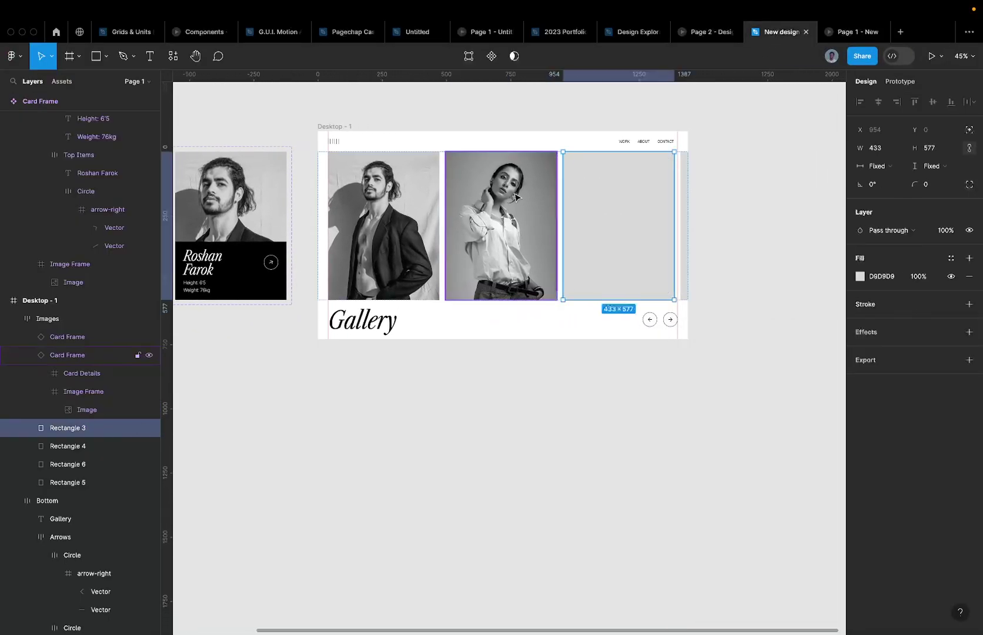
{"action": "left_click", "coordinate": [404, 223]}
{"action": "left_click", "coordinate": [493, 234]}
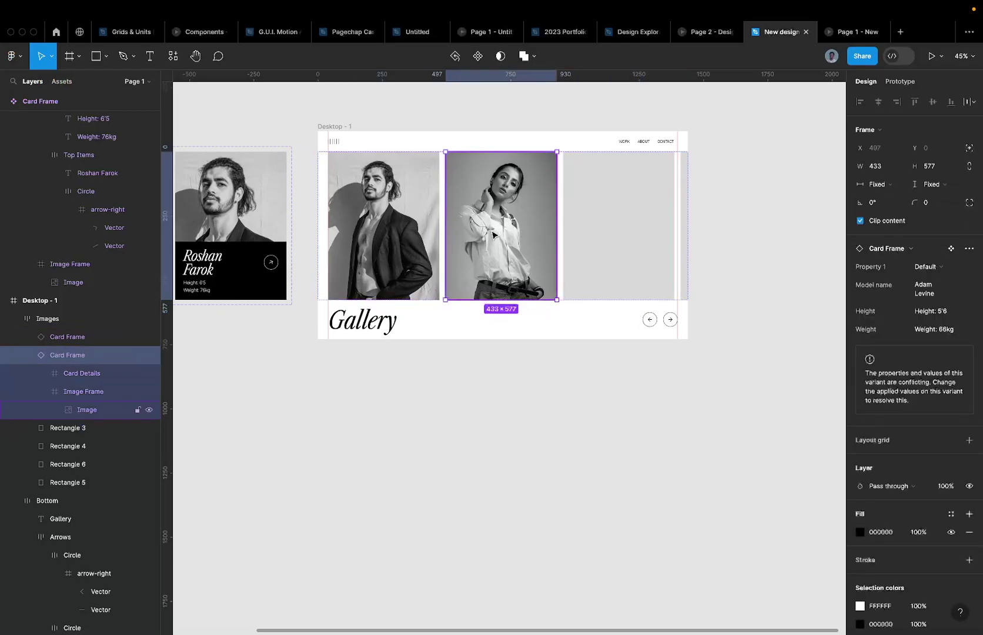
{"action": "key", "text": "ctrl+d"}
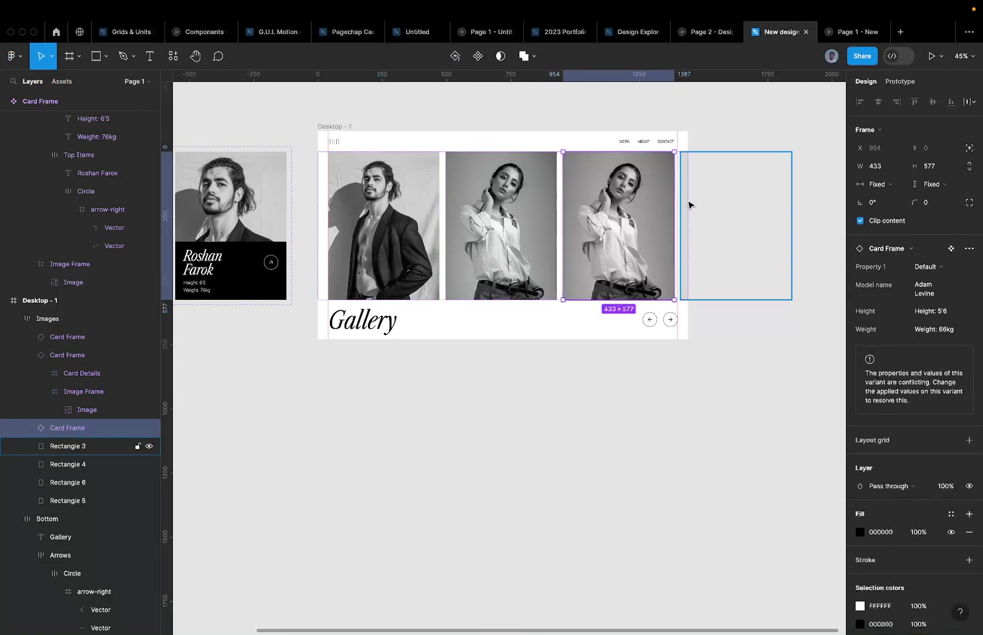
{"action": "key", "text": "ctrl+d"}
Turn off Clip content on Desktop - 1 so overflowing cards stay visible
{"action": "left_click", "coordinate": [644, 203]}
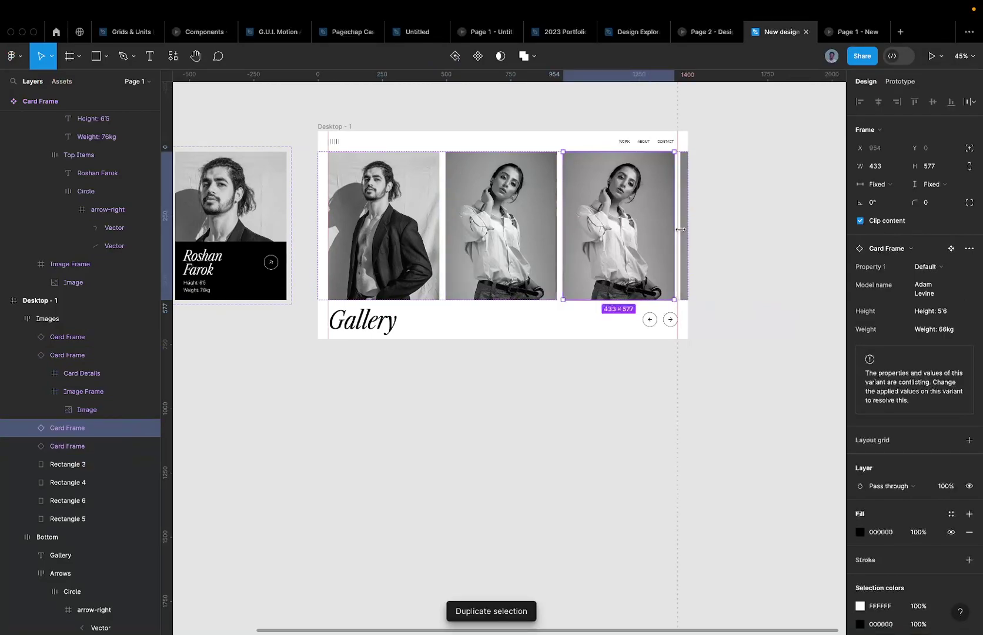
{"action": "left_click", "coordinate": [395, 145]}
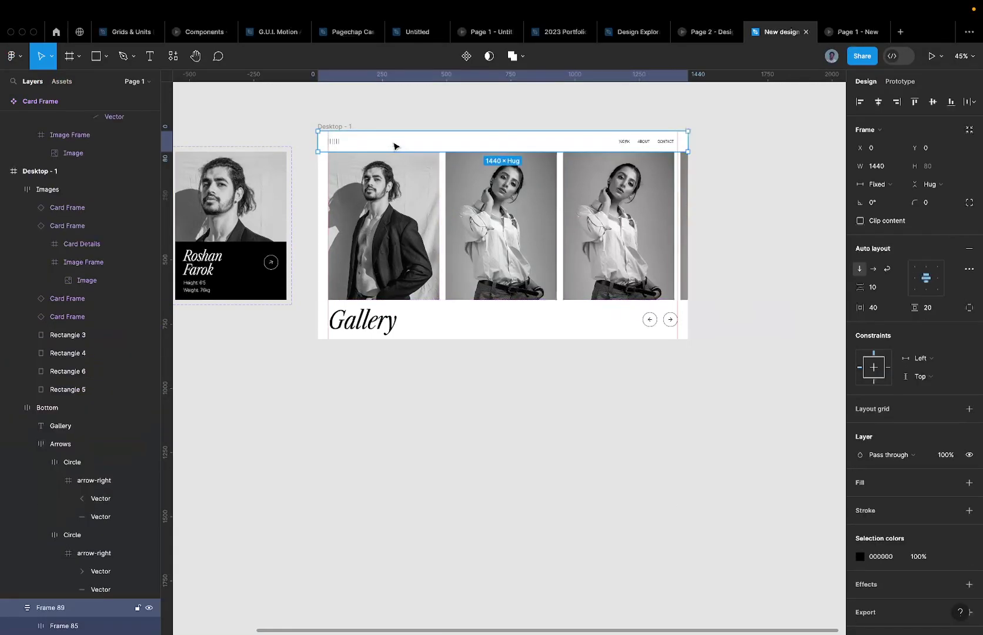
{"action": "key", "text": "shift+Tab"}
{"action": "left_click", "coordinate": [328, 126]}
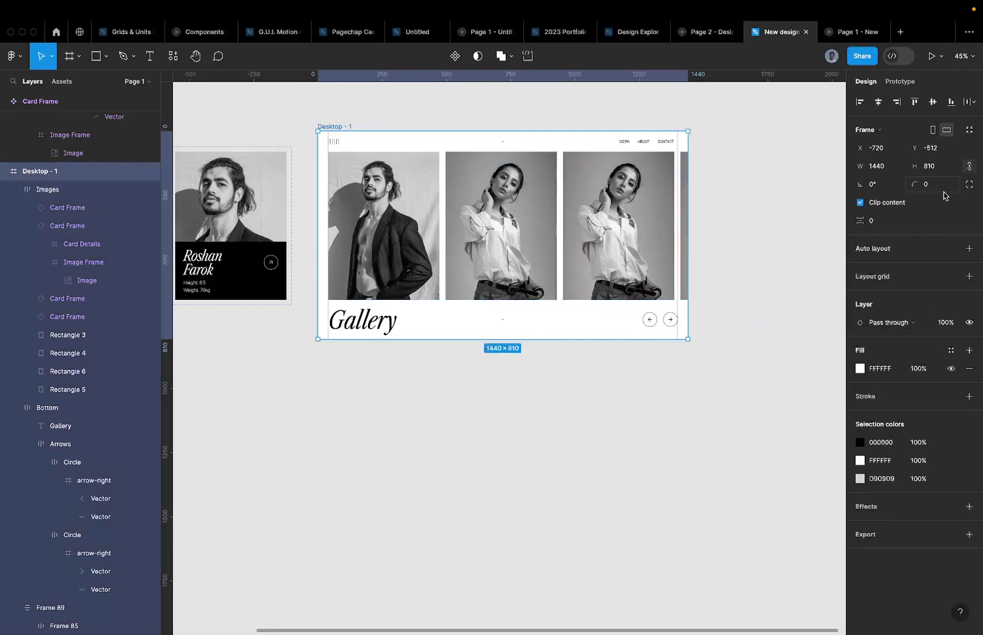
{"action": "left_click", "coordinate": [860, 202]}
Delete the four grey placeholder rectangles
{"action": "scroll", "coordinate": [640, 217], "scroll_direction": "down", "scroll_amount": 5}
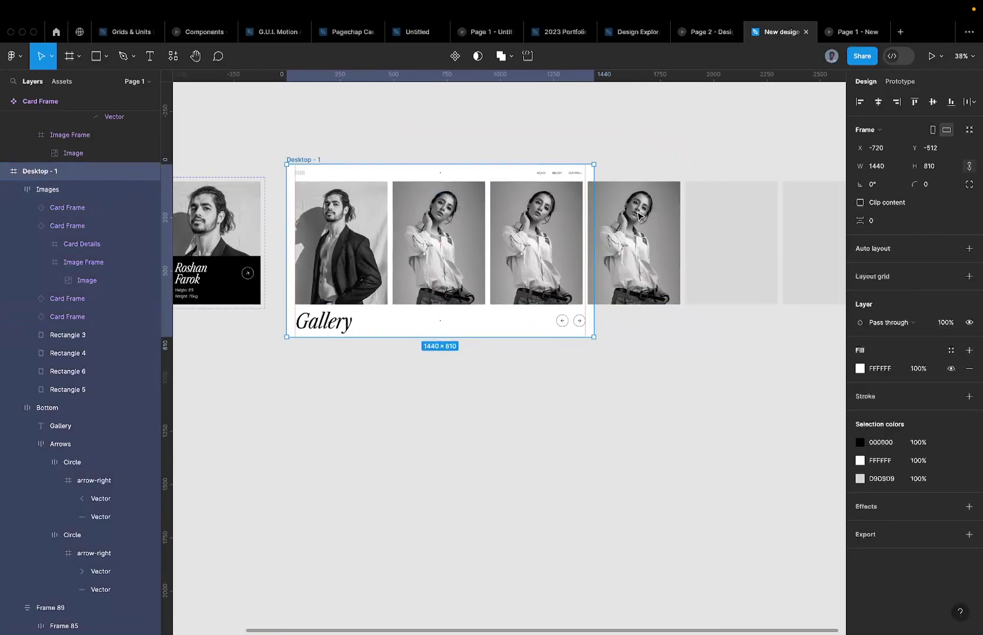
{"action": "left_click", "coordinate": [628, 231]}
{"action": "left_click", "coordinate": [684, 243], "text": "shift"}
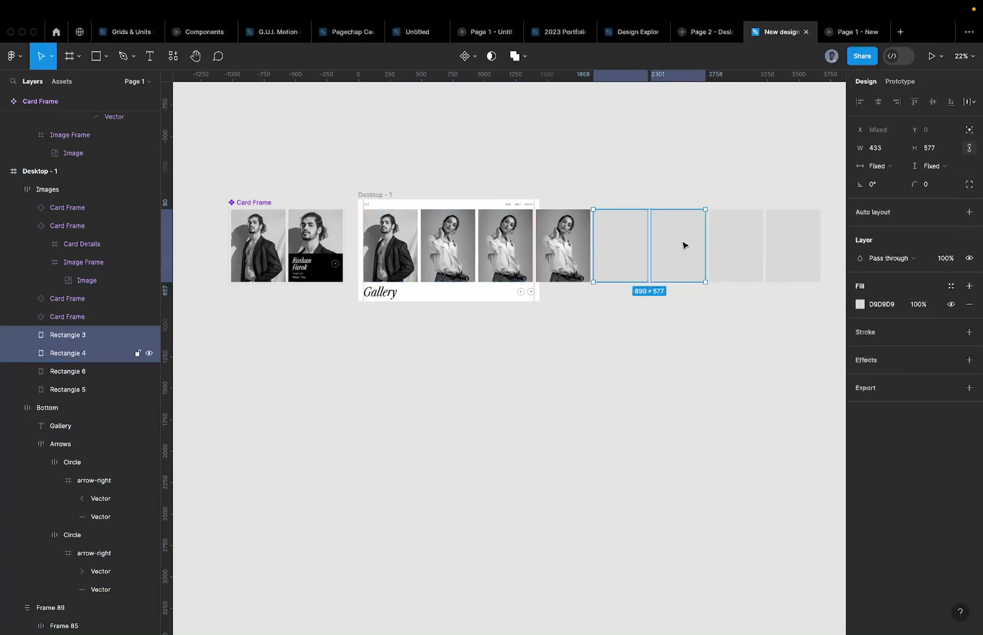
{"action": "left_click", "coordinate": [742, 248], "text": "shift"}
{"action": "left_click", "coordinate": [779, 248], "text": "shift"}
{"action": "key", "text": "Delete"}
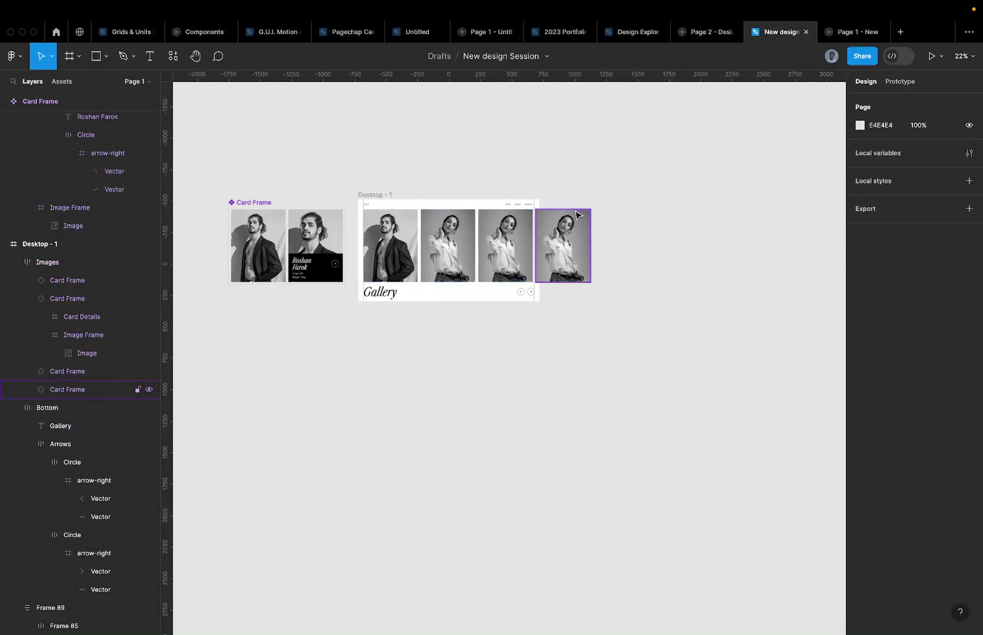
Duplicate the last card in the Images row to add a fifth card
{"action": "scroll", "coordinate": [532, 253], "scroll_direction": "up", "scroll_amount": 5}
{"action": "left_click", "coordinate": [519, 259]}
{"action": "left_click", "coordinate": [518, 259]}
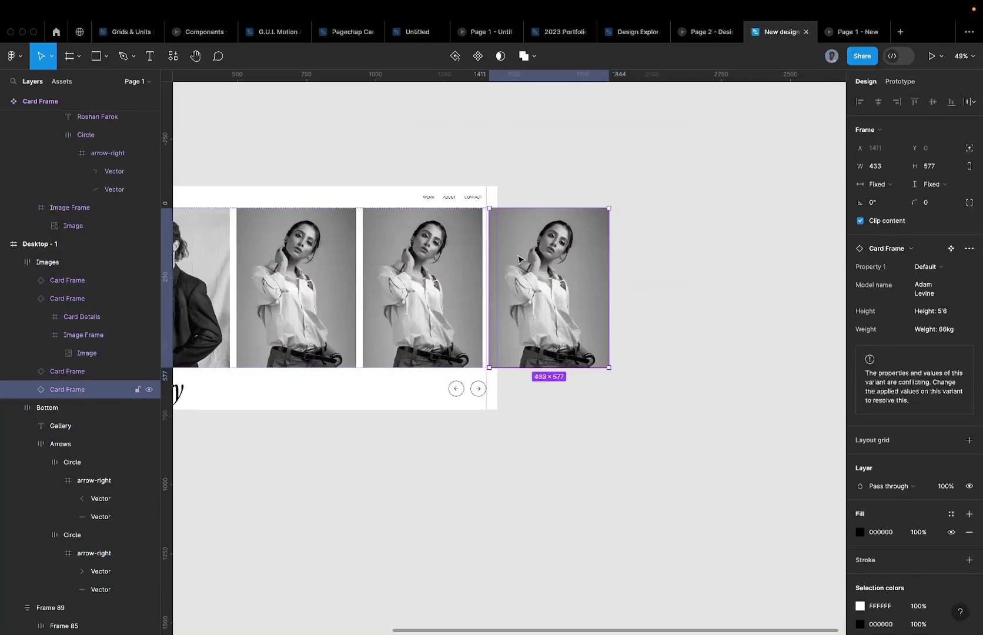
{"action": "key", "text": "super+d"}
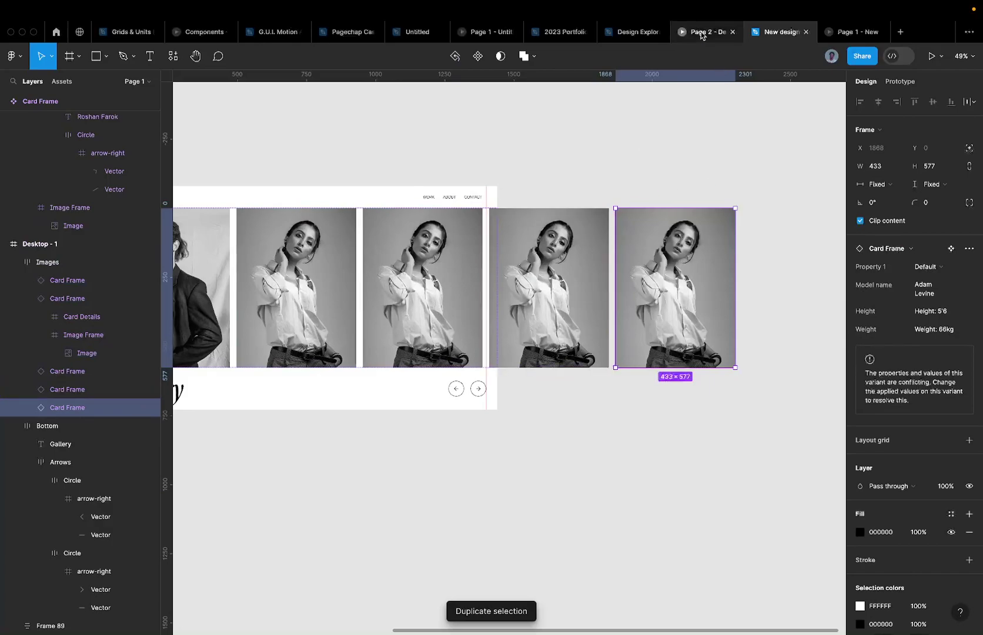
Check the third reference photo, then select the photo inside the third card
{"action": "left_click", "coordinate": [636, 32]}
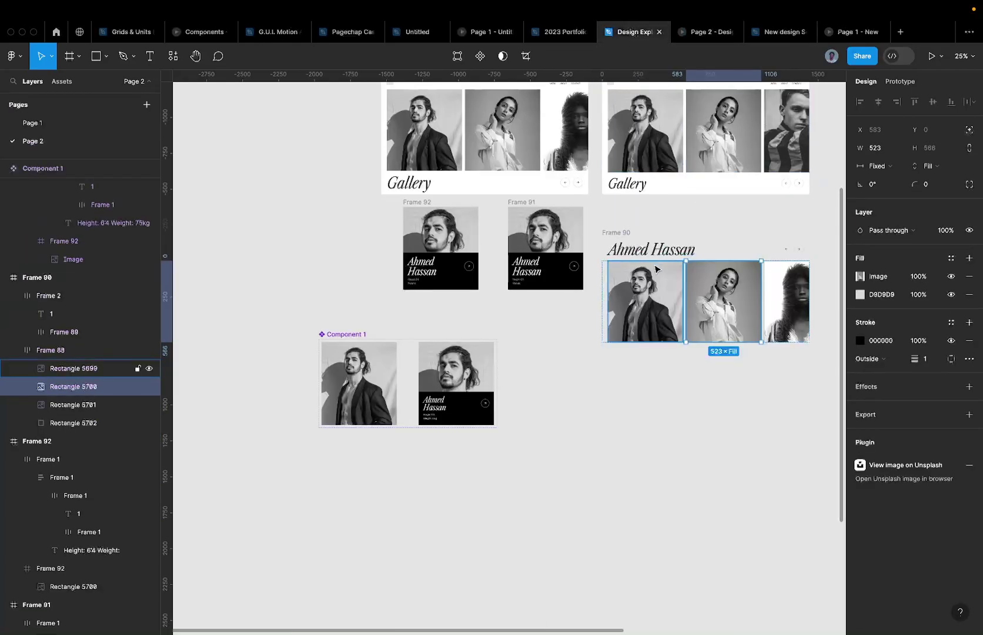
{"action": "scroll", "coordinate": [653, 267], "scroll_direction": "up", "scroll_amount": 5}
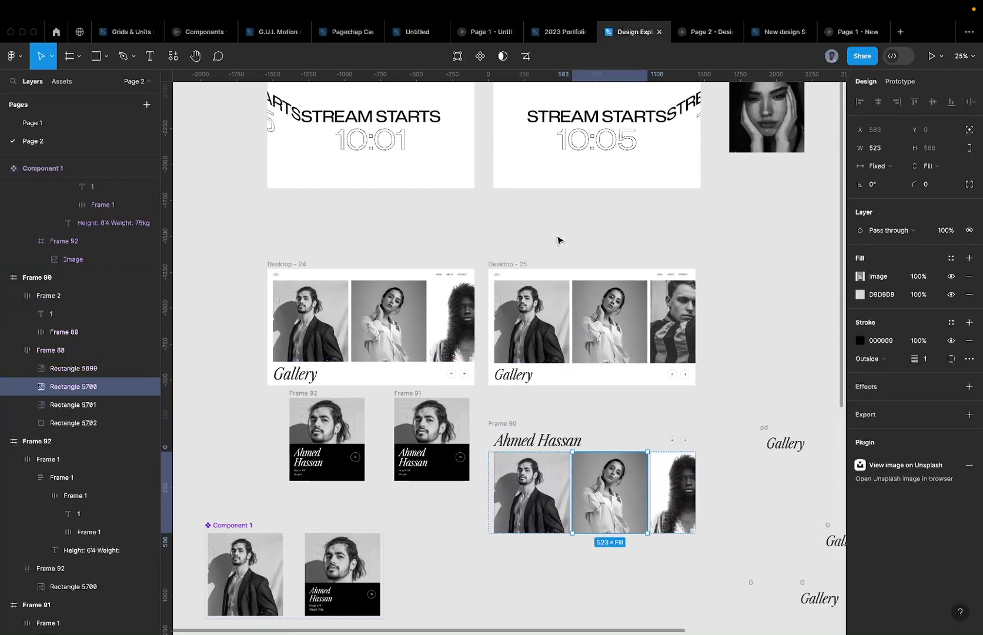
{"action": "scroll", "coordinate": [557, 240], "scroll_direction": "up", "scroll_amount": 1}
{"action": "left_click", "coordinate": [441, 352]}
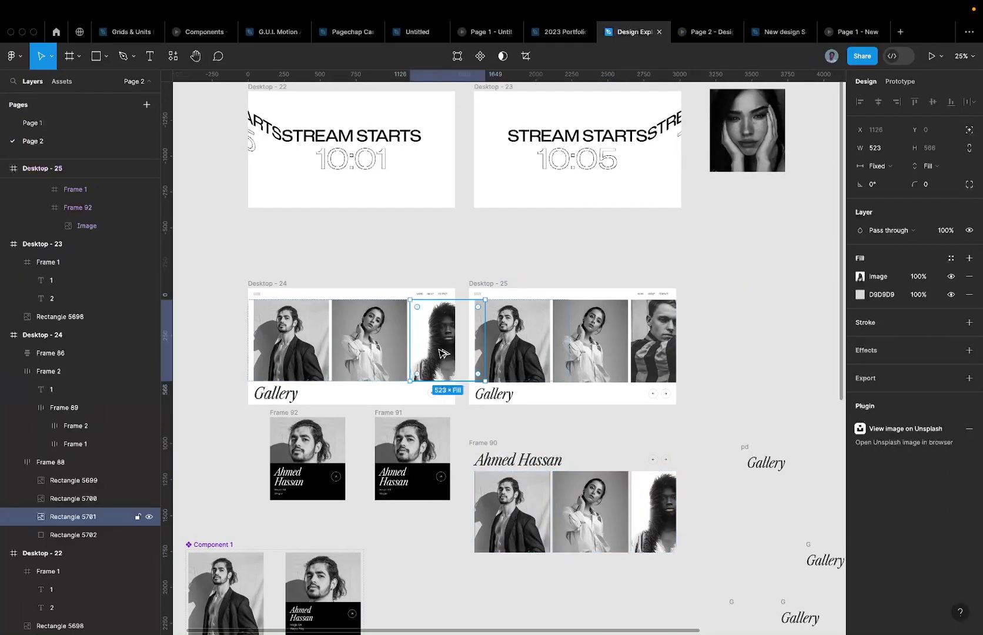
{"action": "left_click", "coordinate": [781, 31]}
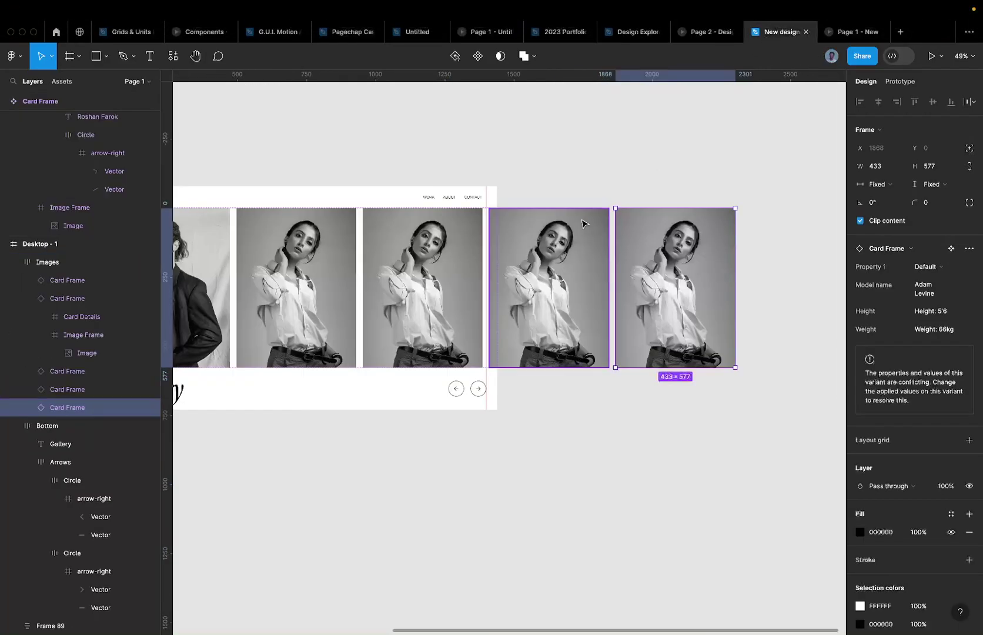
{"action": "double_click", "coordinate": [434, 281]}
{"action": "scroll", "coordinate": [433, 281], "scroll_direction": "left", "scroll_amount": 2}
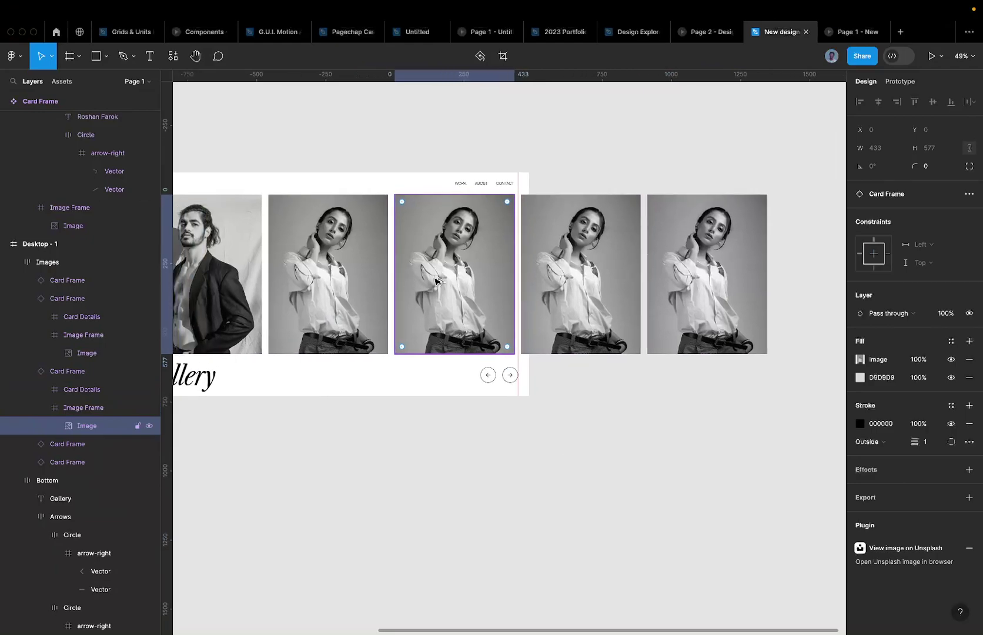
Undo the third card's photo change and load a new Unsplash photo into the fourth card
{"action": "key", "text": "super+z"}
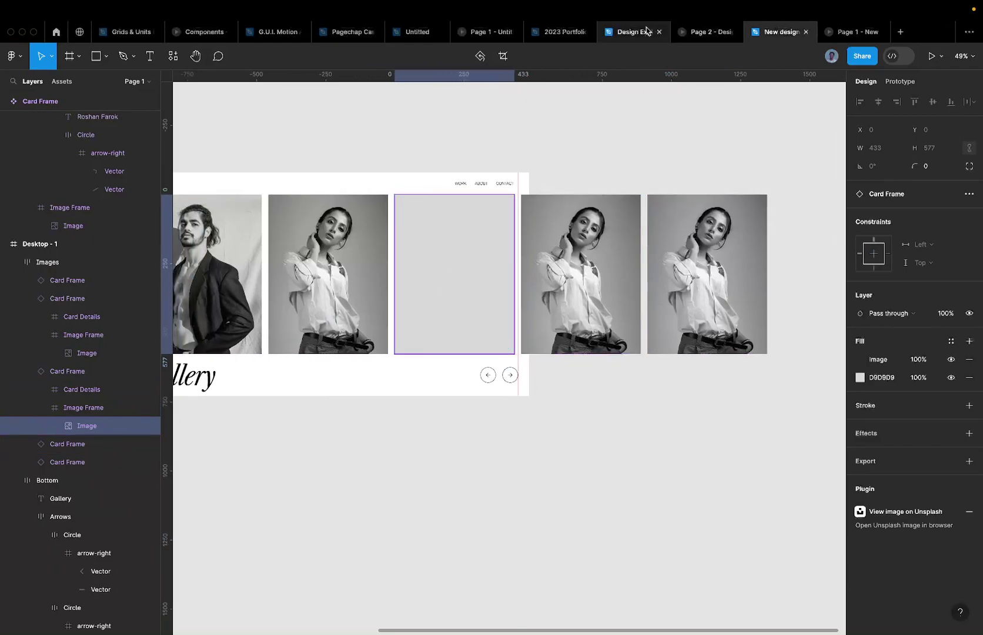
{"action": "left_click", "coordinate": [649, 31]}
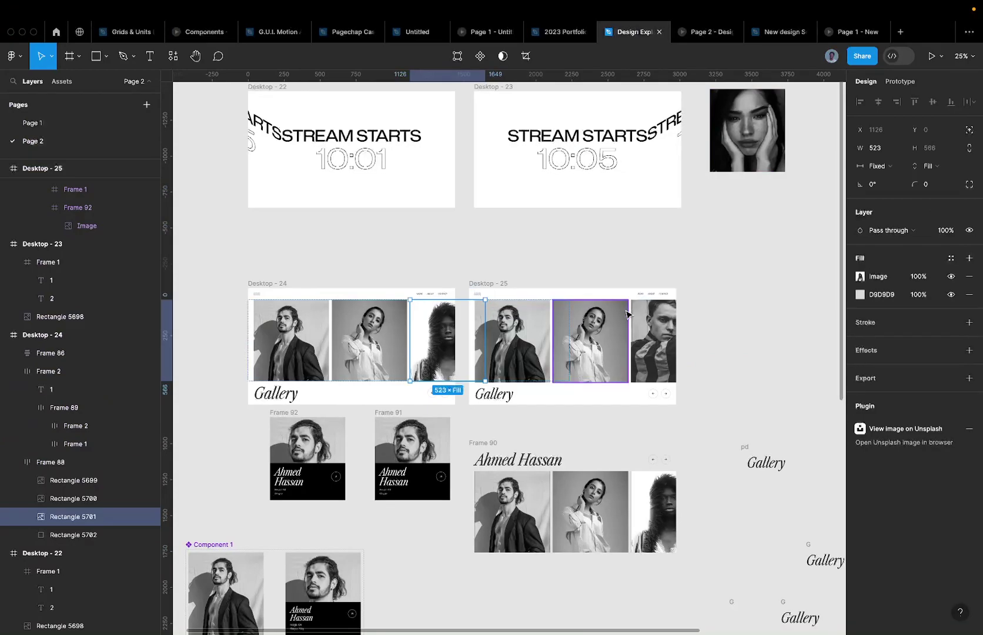
{"action": "left_click", "coordinate": [665, 327]}
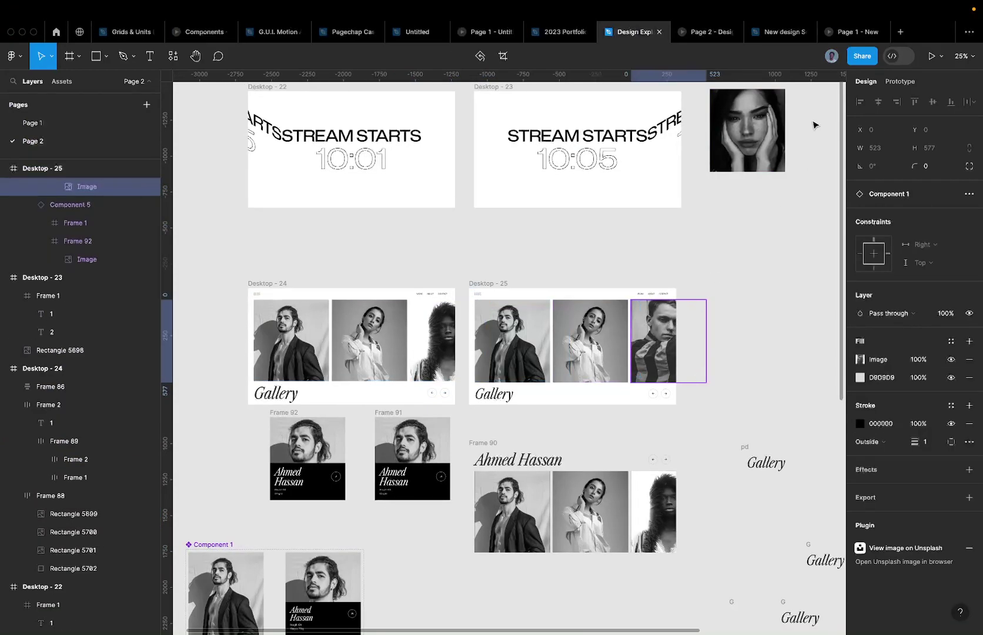
{"action": "left_click", "coordinate": [776, 32]}
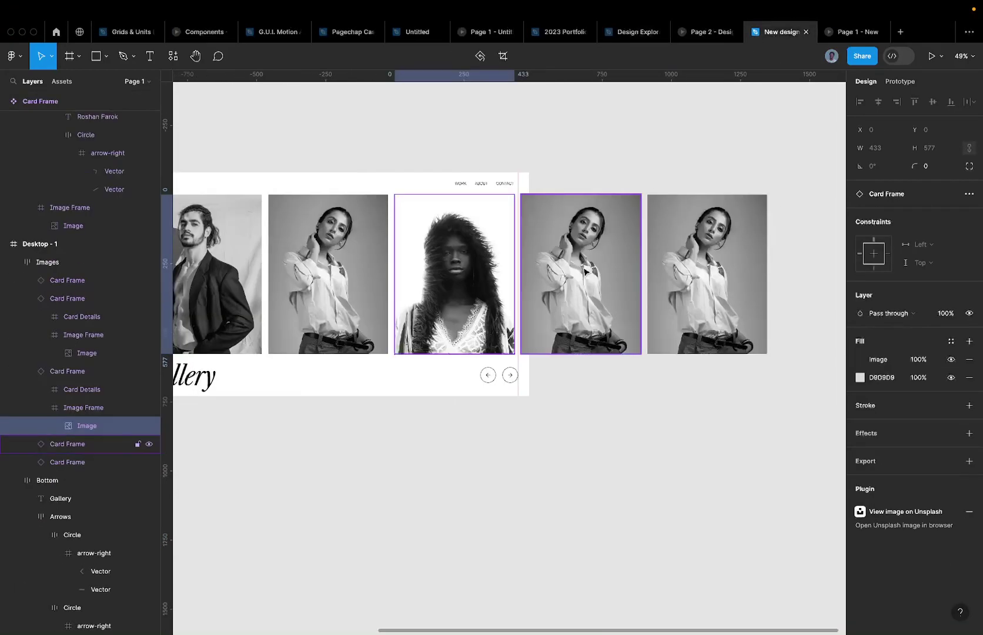
{"action": "left_click", "coordinate": [585, 272]}
{"action": "key", "text": "super+alt+p"}
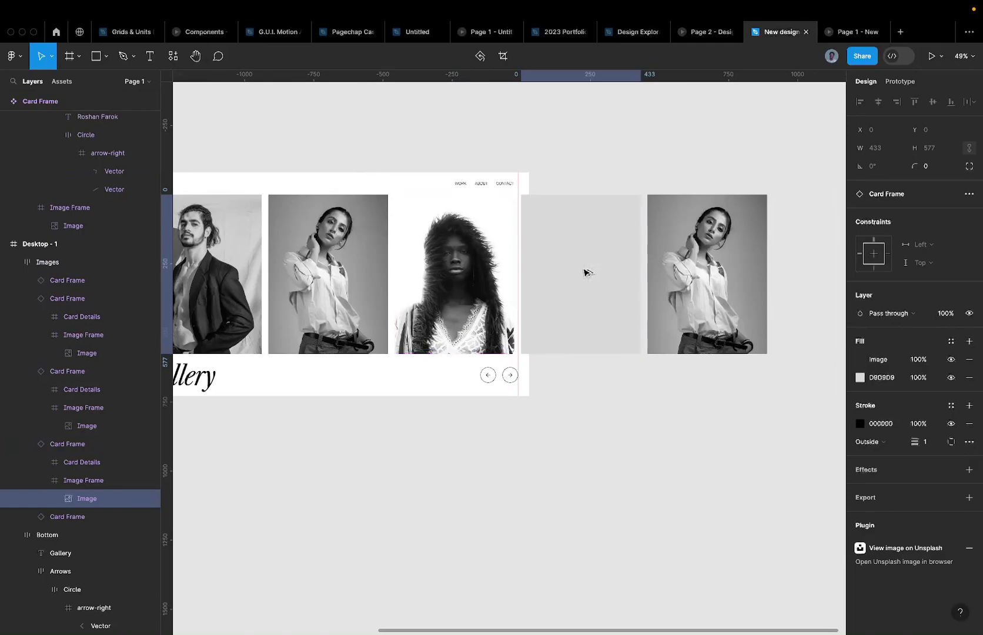
{"action": "scroll", "coordinate": [681, 199], "scroll_direction": "down", "scroll_amount": 5}
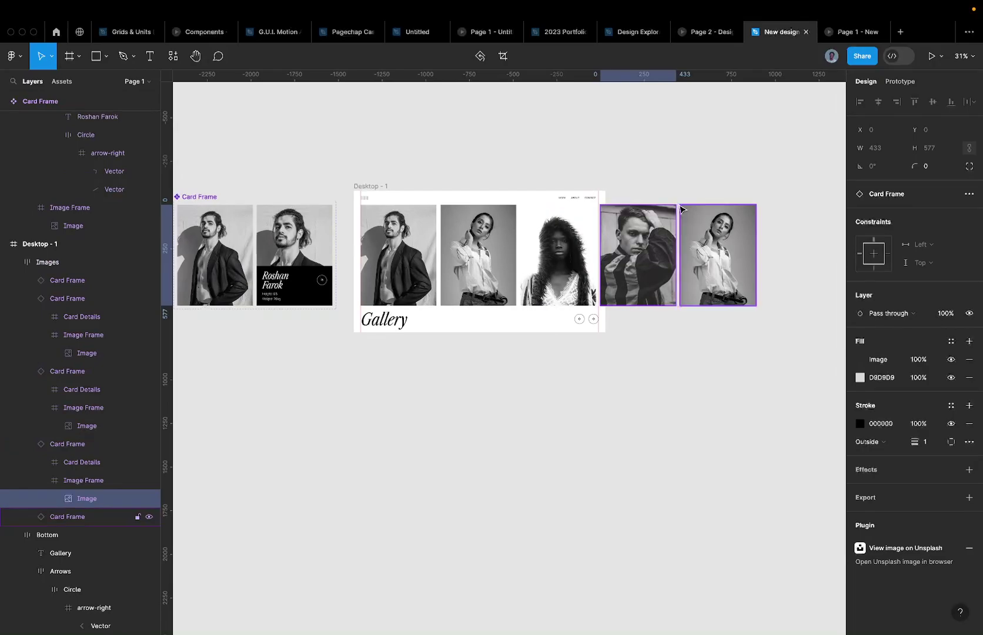
In Design Exploration, unclip Frame 90 and Frame 88, moving Frame 88 beside Desktop - 25
{"action": "left_click", "coordinate": [638, 32]}
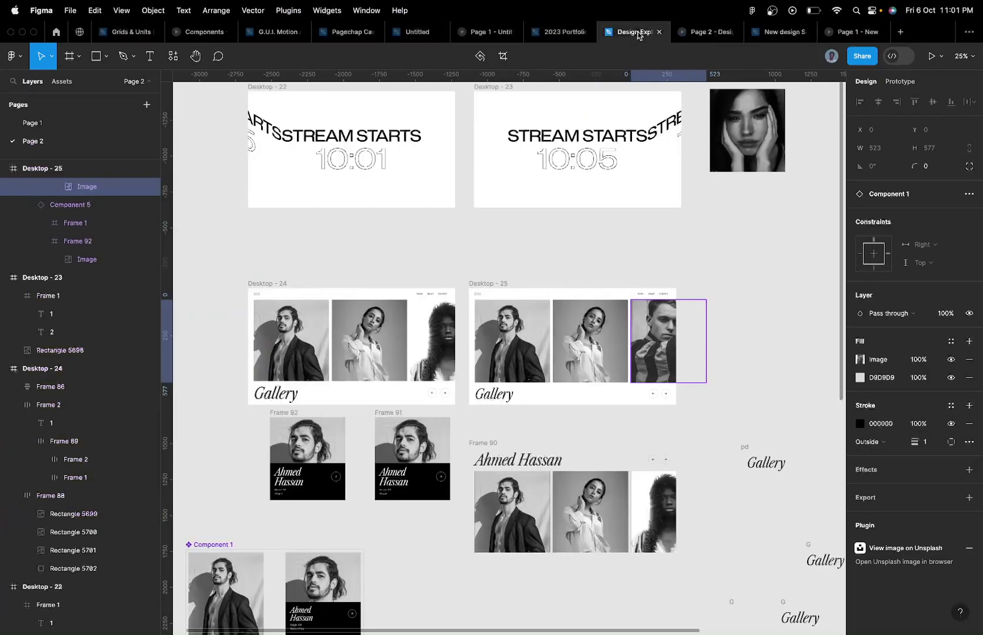
{"action": "scroll", "coordinate": [599, 331], "scroll_direction": "down", "scroll_amount": 2}
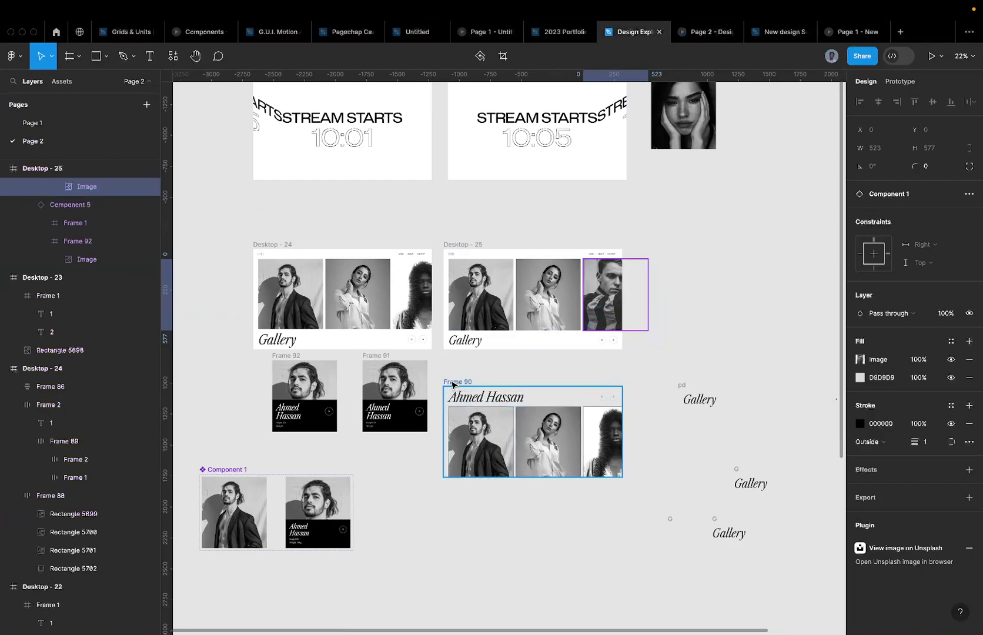
{"action": "left_click", "coordinate": [455, 389]}
{"action": "left_click", "coordinate": [860, 202]}
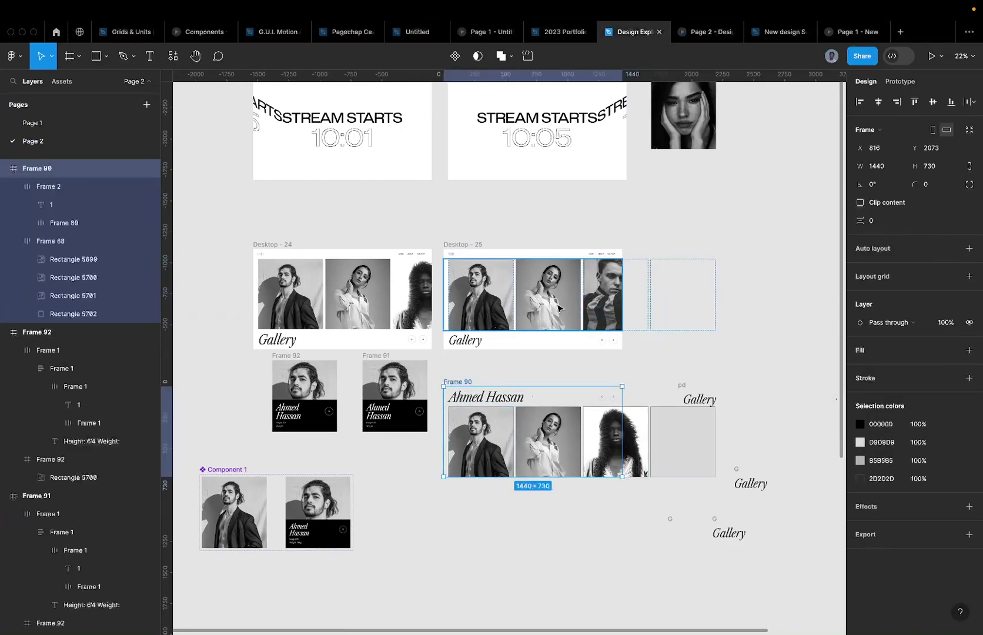
{"action": "left_click", "coordinate": [513, 288]}
{"action": "left_click_drag", "start_coordinate": [556, 293], "coordinate": [704, 288]}
{"action": "scroll", "coordinate": [704, 288], "scroll_direction": "right", "scroll_amount": 10}
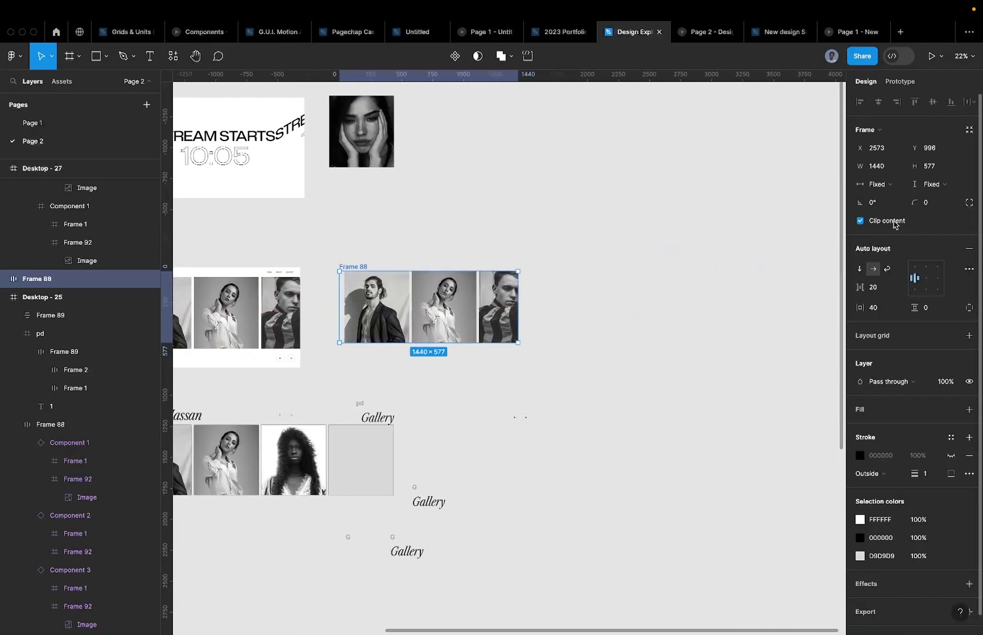
{"action": "left_click", "coordinate": [861, 221]}
{"action": "left_click", "coordinate": [572, 301]}
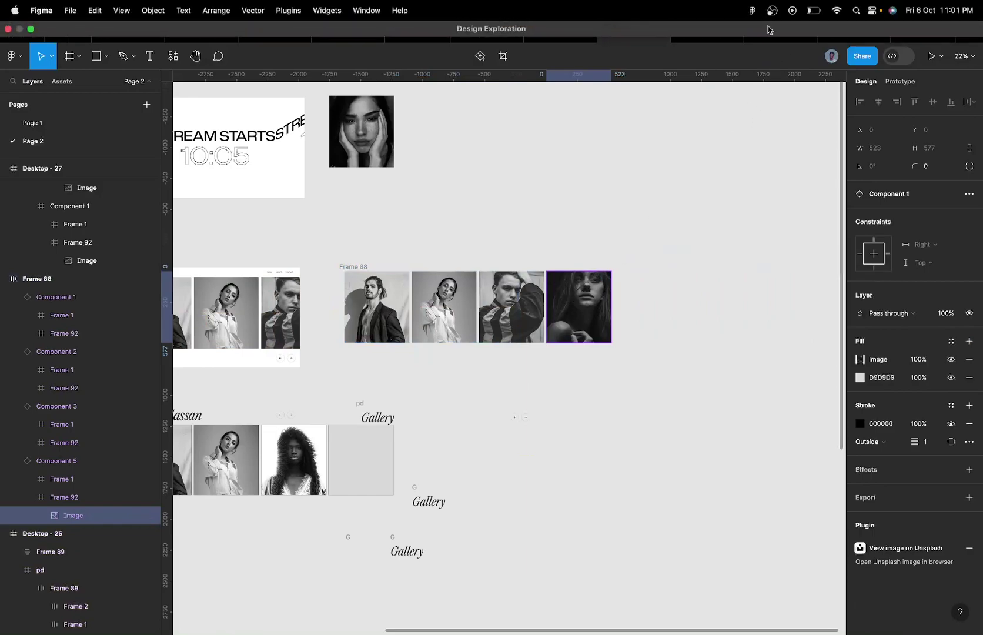
Return to the New design gallery file and bring the carousel cards into view
{"action": "left_click", "coordinate": [776, 33]}
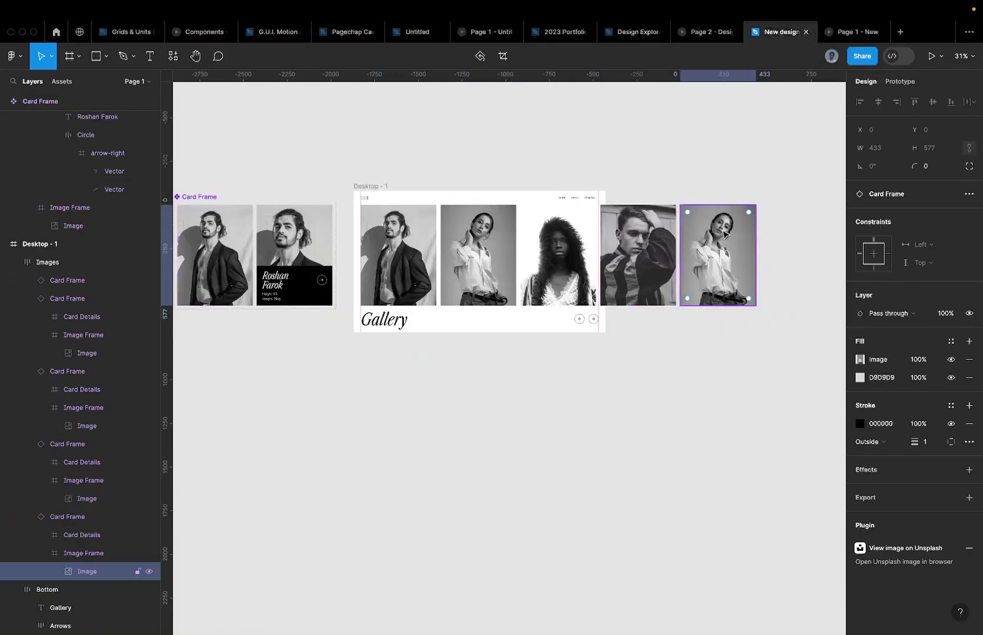
{"action": "scroll", "coordinate": [715, 237], "scroll_direction": "up", "scroll_amount": 2}
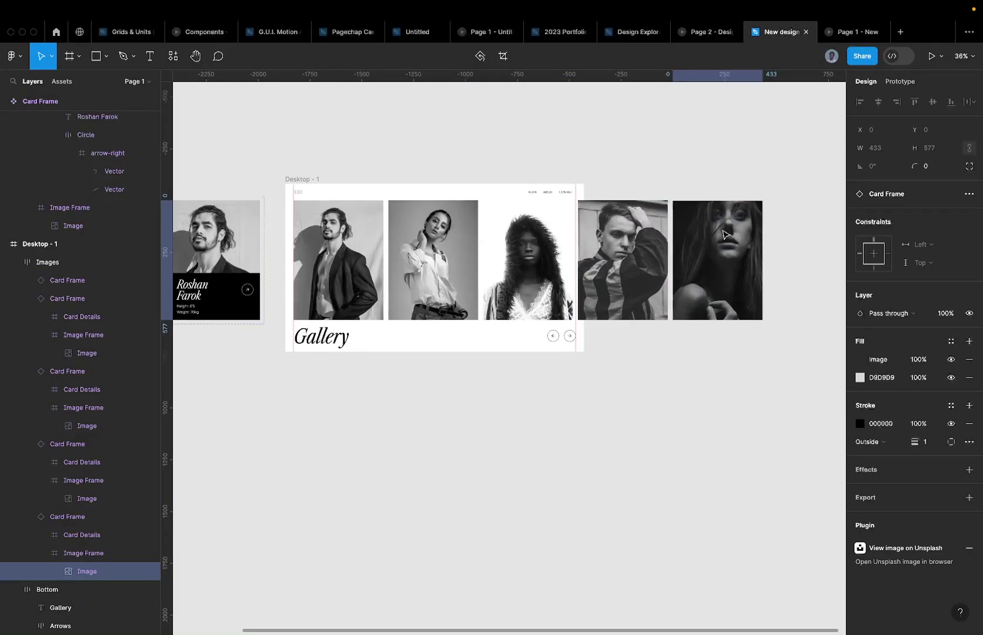
{"action": "scroll", "coordinate": [702, 241], "scroll_direction": "up", "scroll_amount": 10}
{"action": "scroll", "coordinate": [680, 250], "scroll_direction": "right", "scroll_amount": 2}
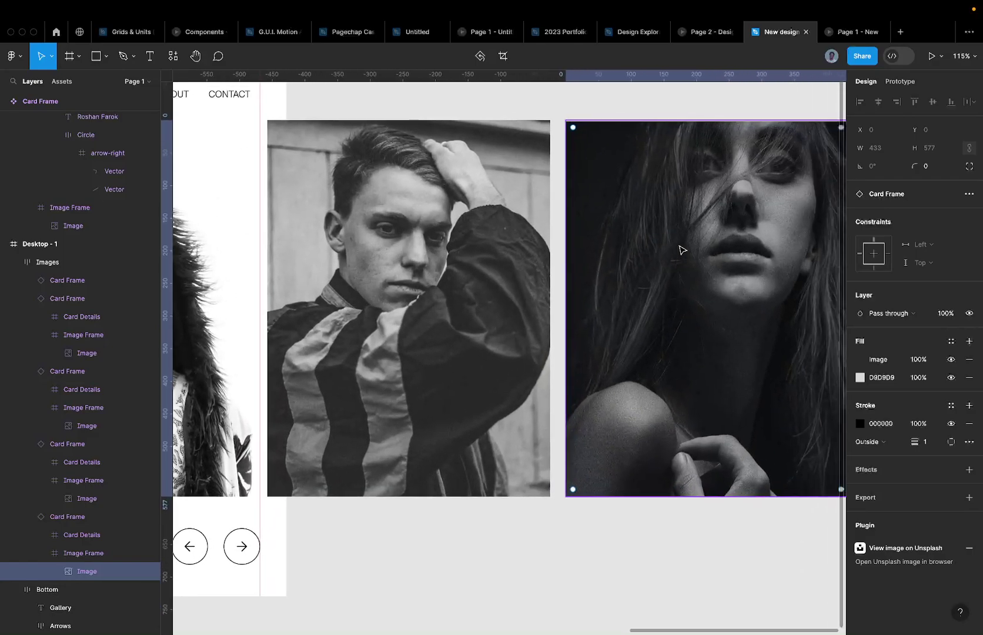
Set the fifth photo's image mode to Crop and nudge it down twice
{"action": "left_click", "coordinate": [860, 360]}
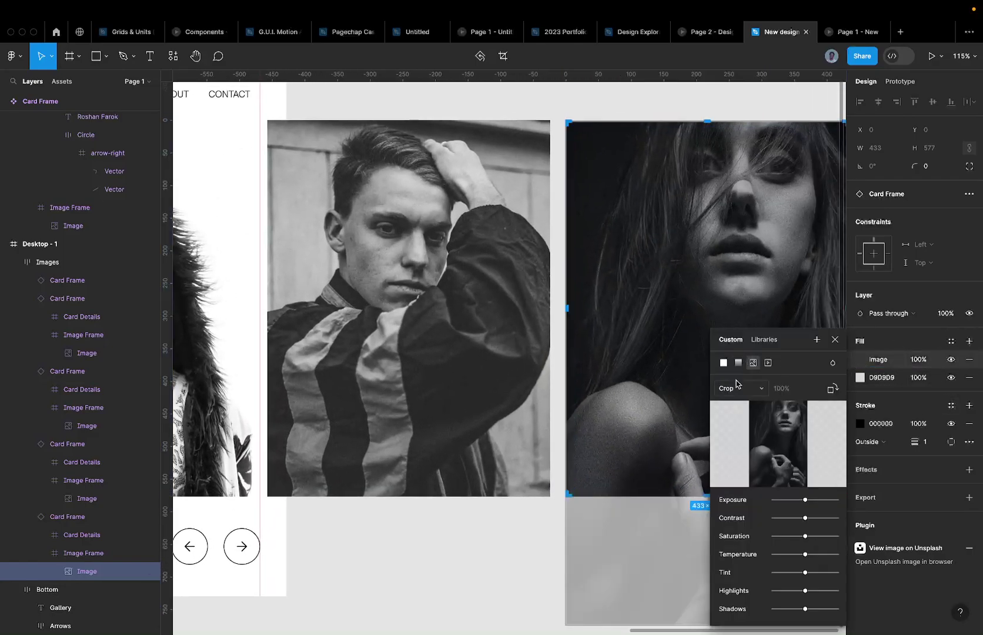
{"action": "left_click", "coordinate": [737, 383]}
{"action": "left_click", "coordinate": [743, 358]}
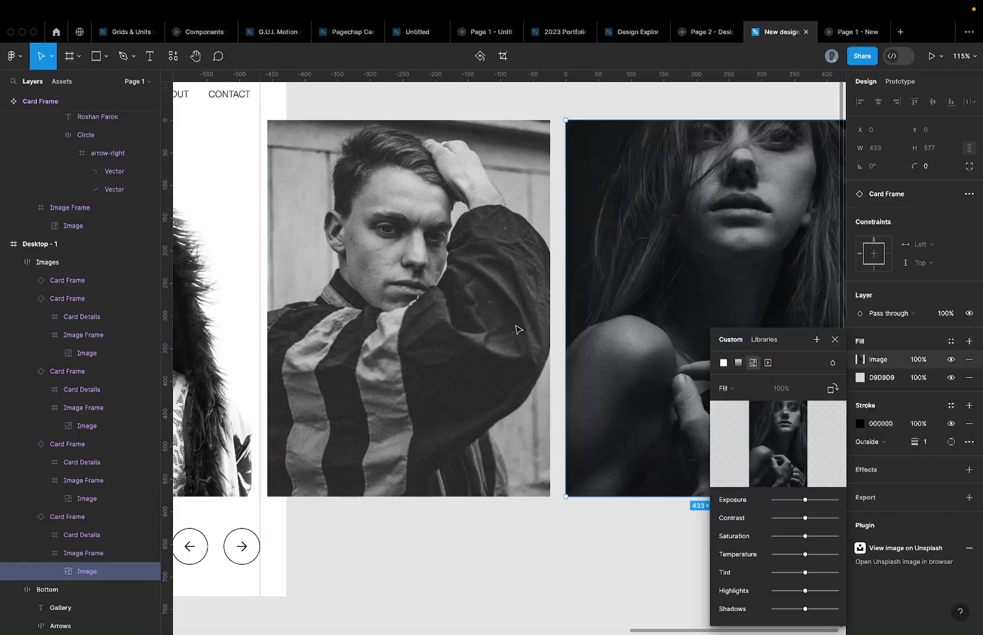
{"action": "left_click", "coordinate": [731, 389]}
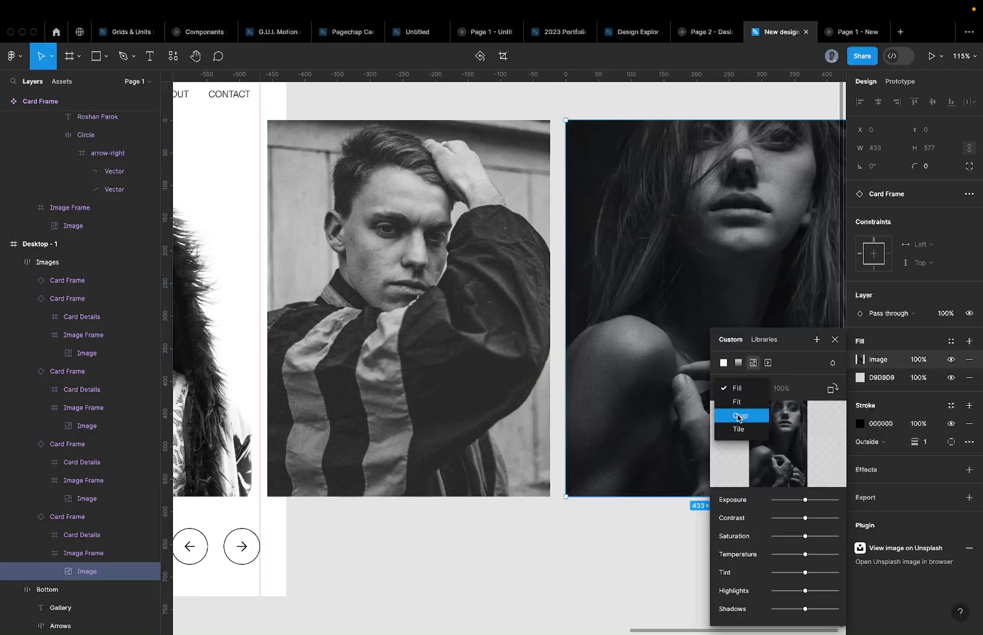
{"action": "left_click", "coordinate": [739, 417]}
{"action": "scroll", "coordinate": [547, 332], "scroll_direction": "right", "scroll_amount": 1}
{"action": "scroll", "coordinate": [547, 331], "scroll_direction": "right", "scroll_amount": 3}
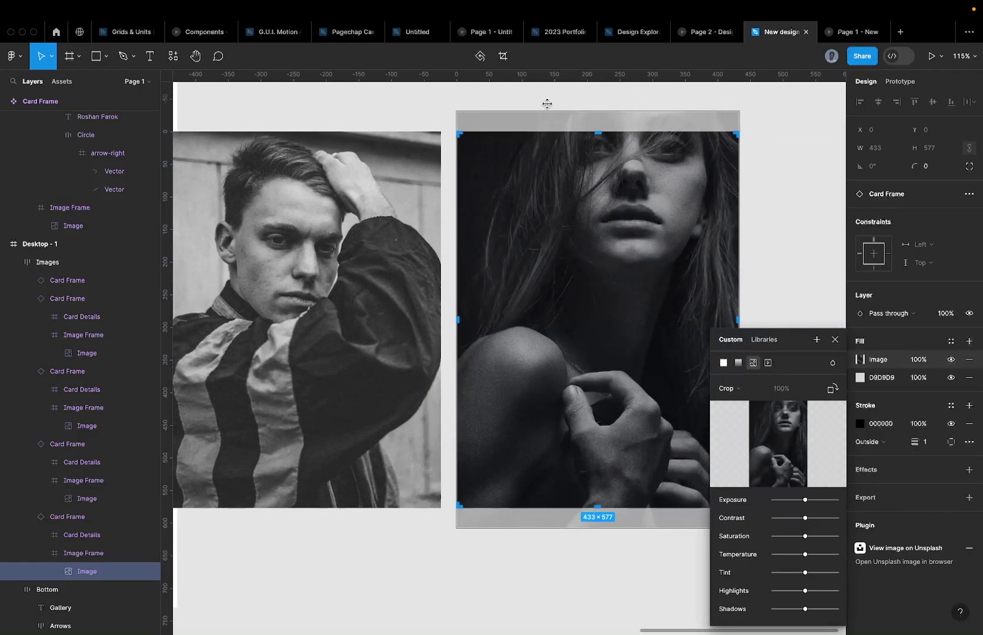
{"action": "key", "text": "shift+Down"}
{"action": "key", "text": "shift+Down"}
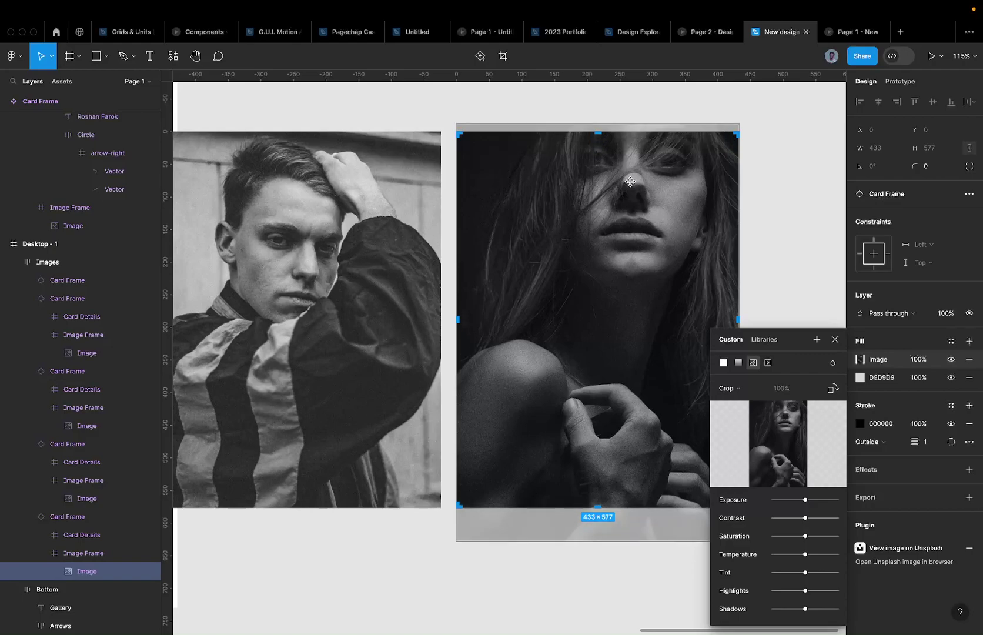
{"action": "key", "text": "shift+Down"}
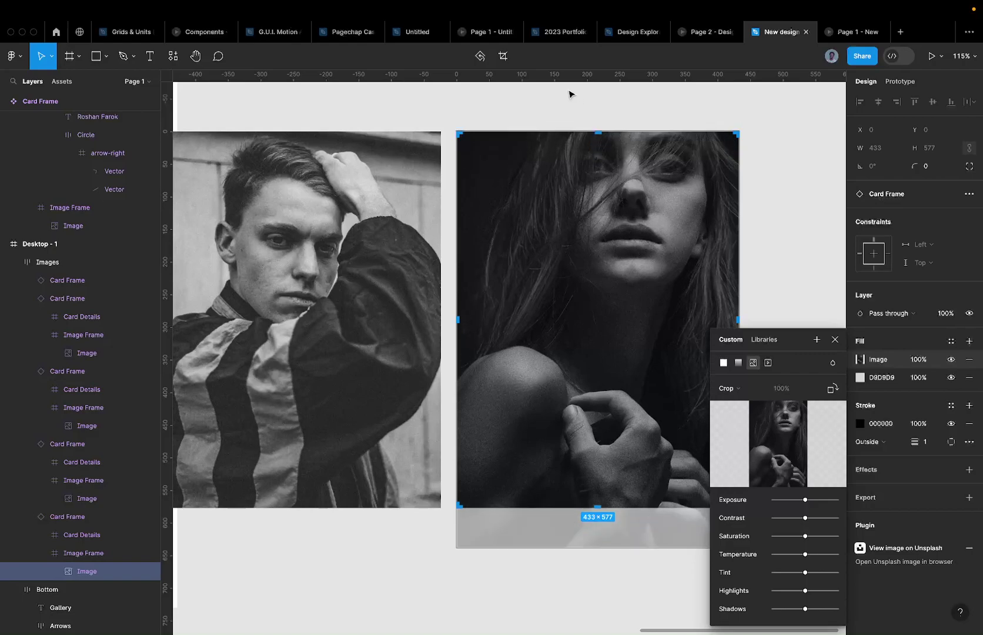
Preview the Gallery prototype, then return to the editor with the third card selected
{"action": "scroll", "coordinate": [558, 111], "scroll_direction": "up", "scroll_amount": 5}
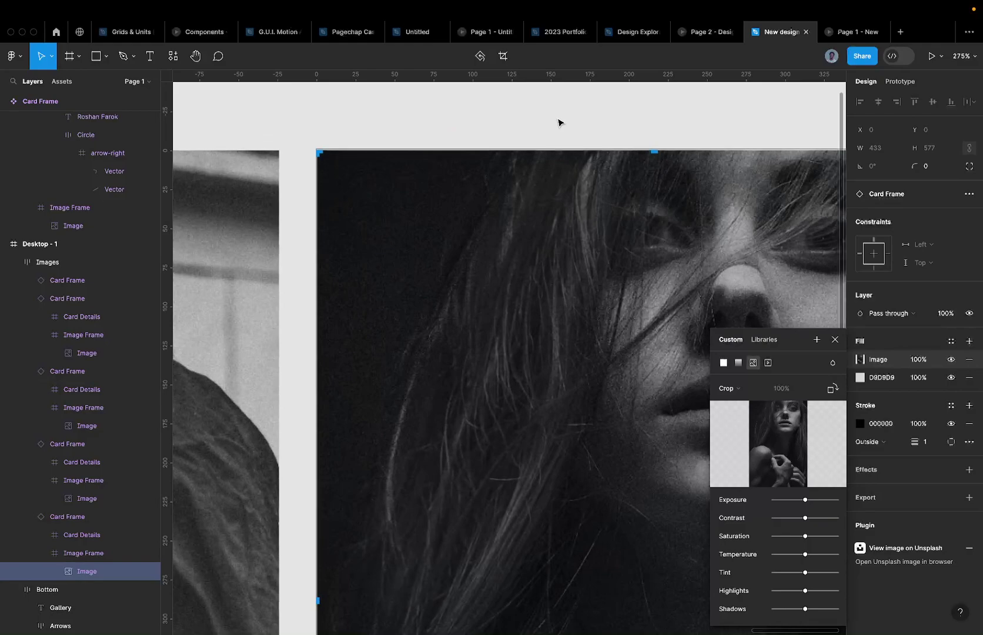
{"action": "scroll", "coordinate": [558, 122], "scroll_direction": "right", "scroll_amount": 1}
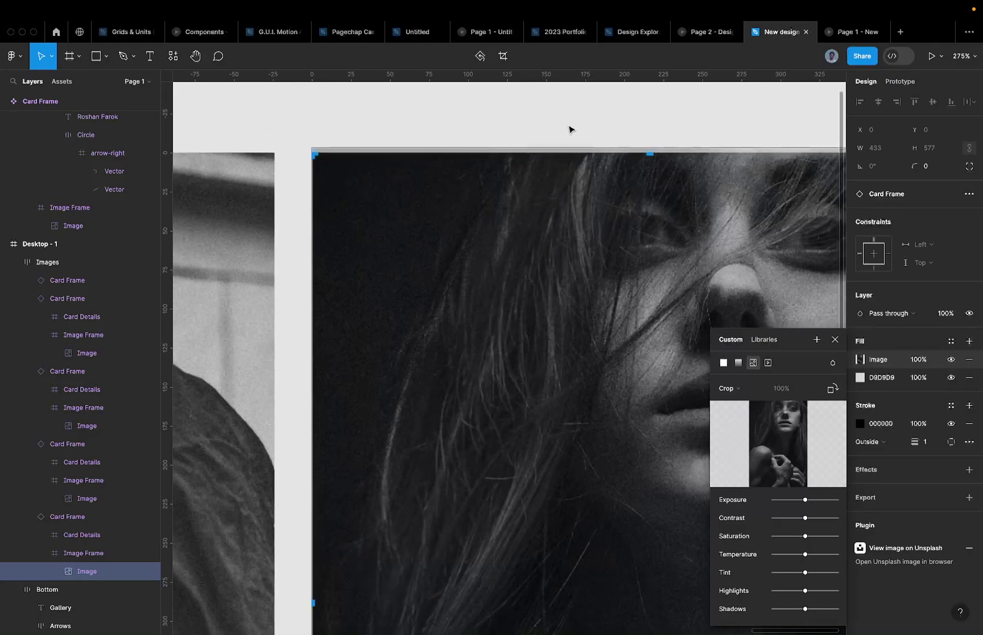
{"action": "scroll", "coordinate": [569, 129], "scroll_direction": "down", "scroll_amount": 3}
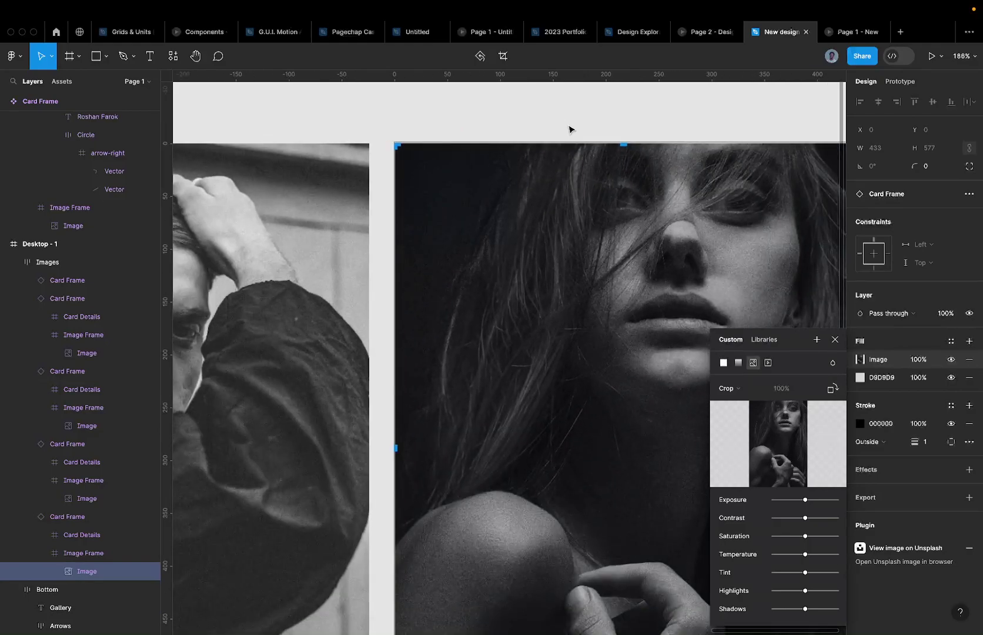
{"action": "scroll", "coordinate": [569, 129], "scroll_direction": "down", "scroll_amount": 8}
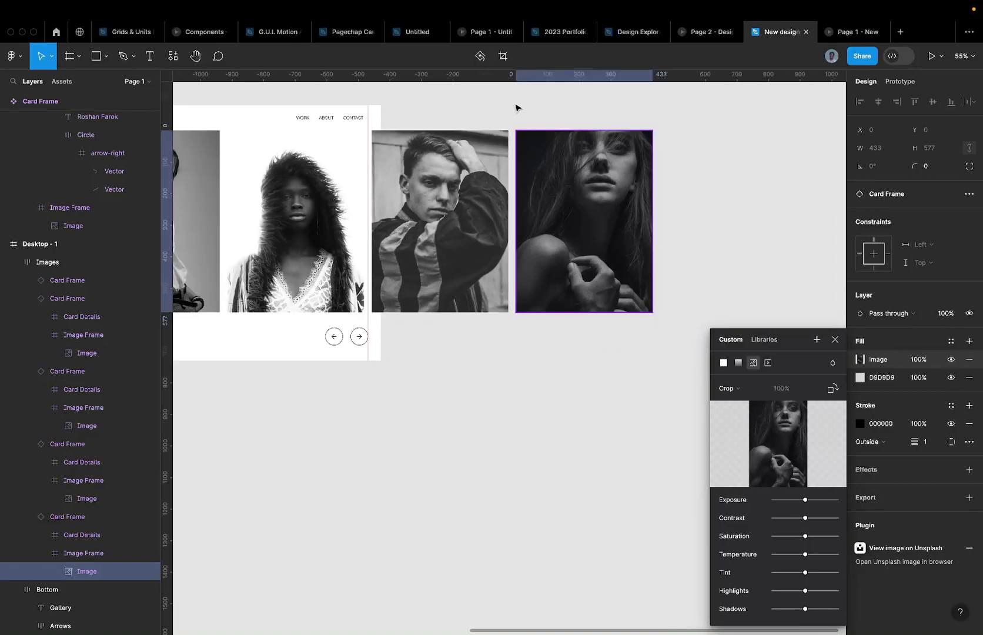
{"action": "scroll", "coordinate": [787, 197], "scroll_direction": "left", "scroll_amount": 3}
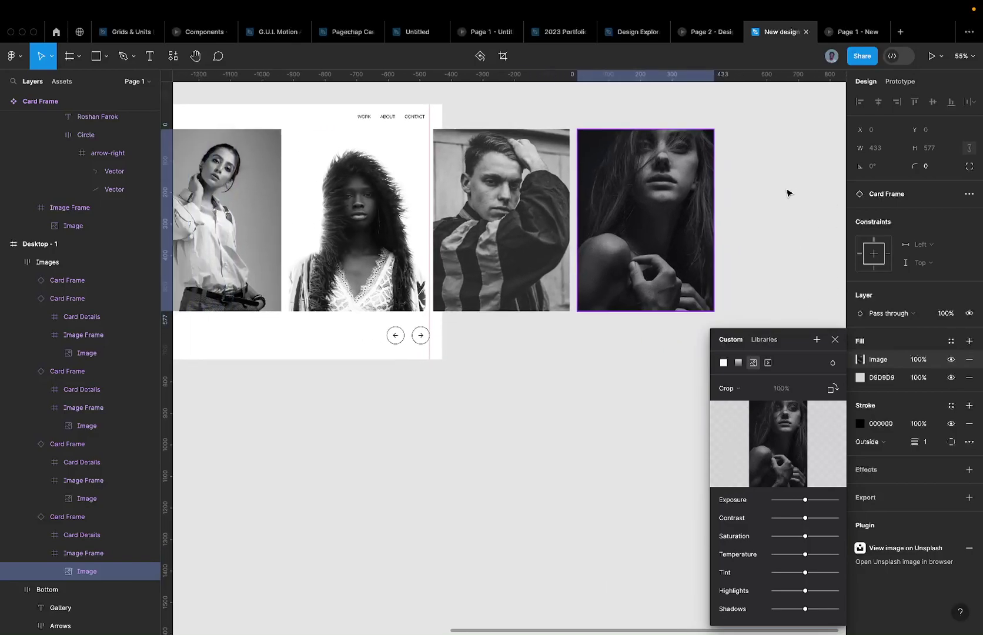
{"action": "left_click", "coordinate": [835, 34]}
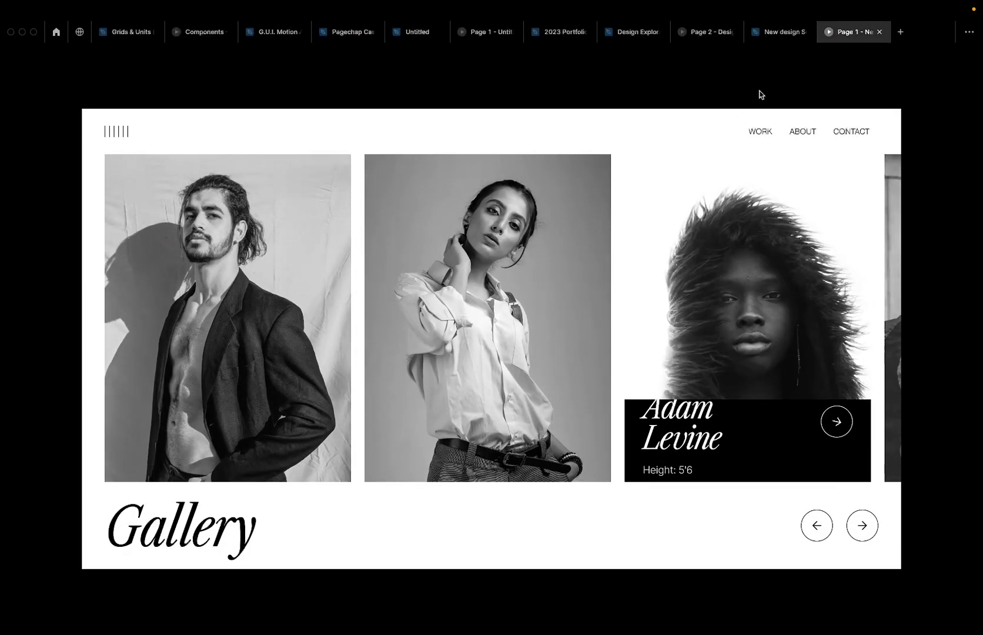
{"action": "left_click", "coordinate": [764, 32]}
{"action": "left_click", "coordinate": [530, 246]}
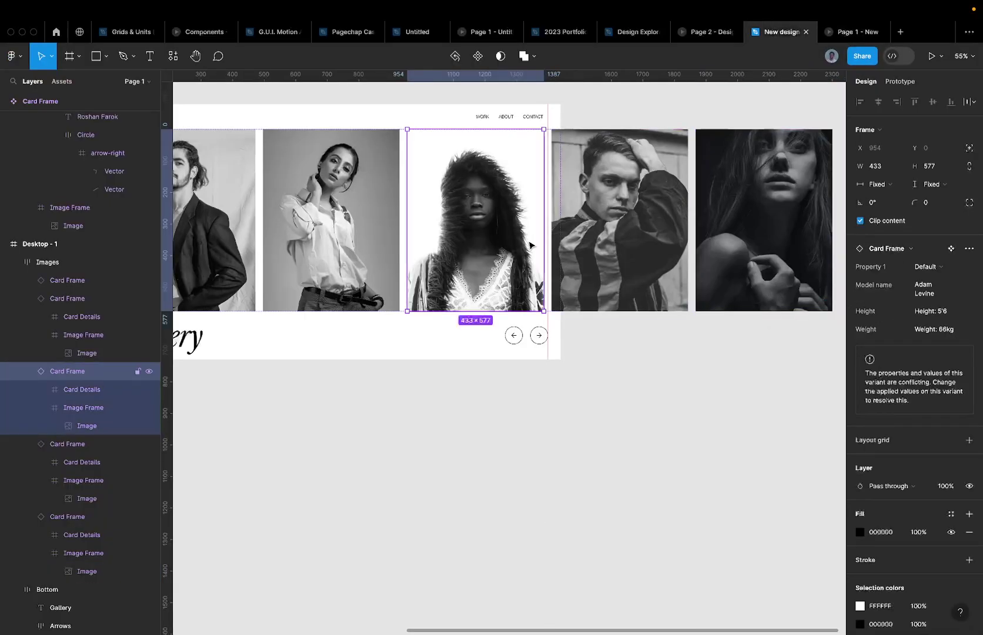
Enter a new two-line model name in the third card's Model name property
{"action": "left_click", "coordinate": [287, 229]}
{"action": "left_click", "coordinate": [424, 213]}
{"action": "left_click", "coordinate": [923, 297]}
{"action": "type", "text": "D"}
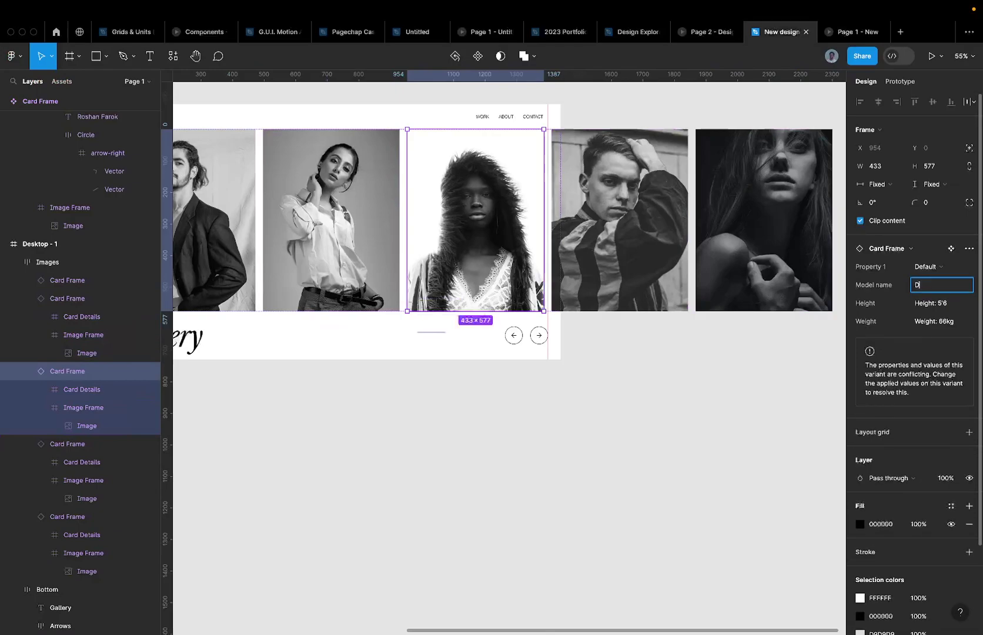
{"action": "type", "text": "iame"}
{"action": "key", "text": "Return"}
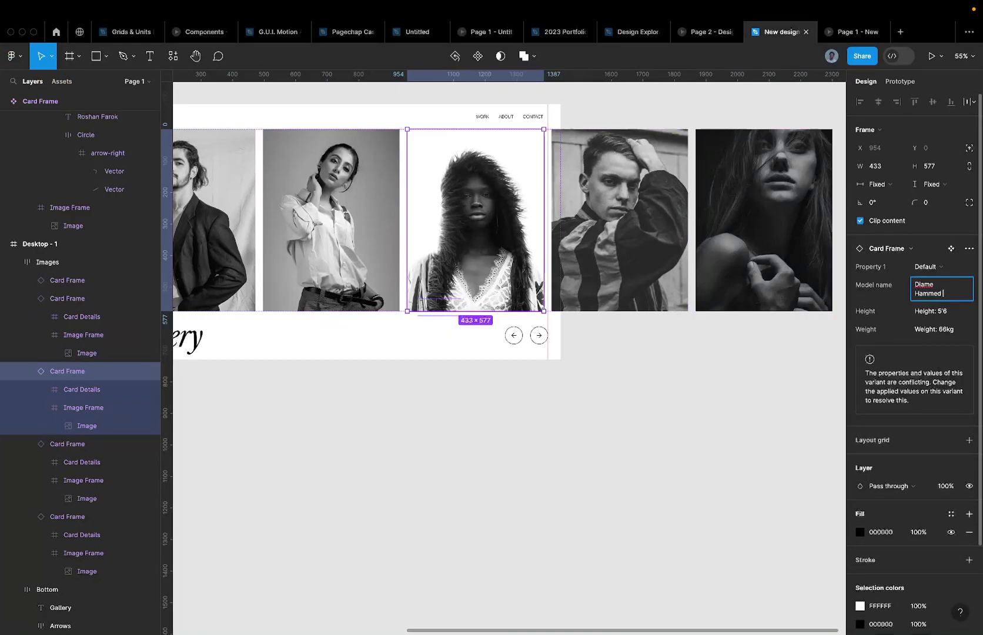
{"action": "key", "text": "Return"}
Give the fourth card its own two-line model name
{"action": "left_click", "coordinate": [88, 444]}
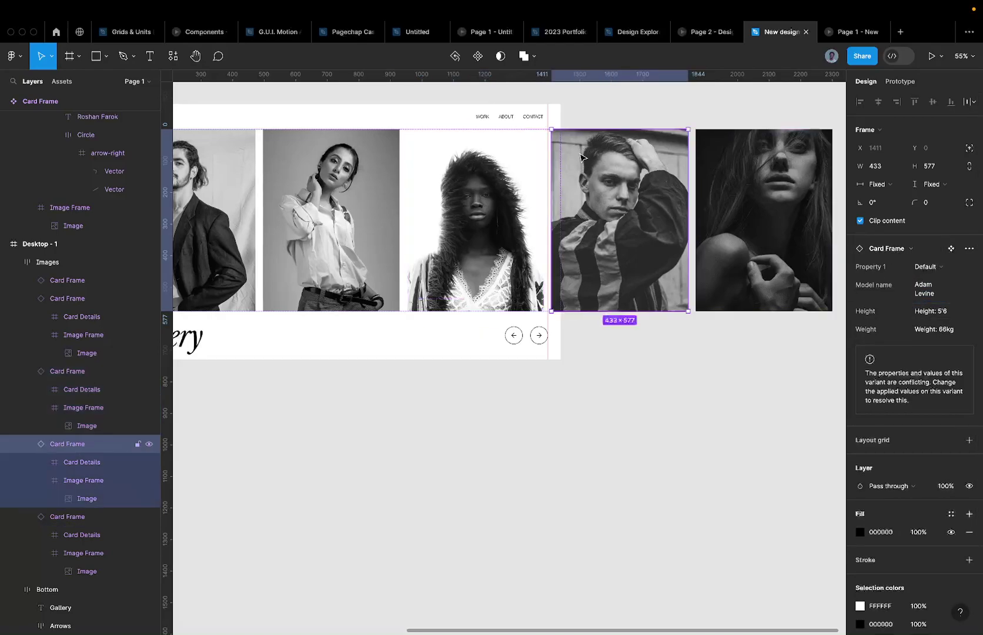
{"action": "left_click", "coordinate": [932, 296]}
{"action": "type", "text": "Dav"}
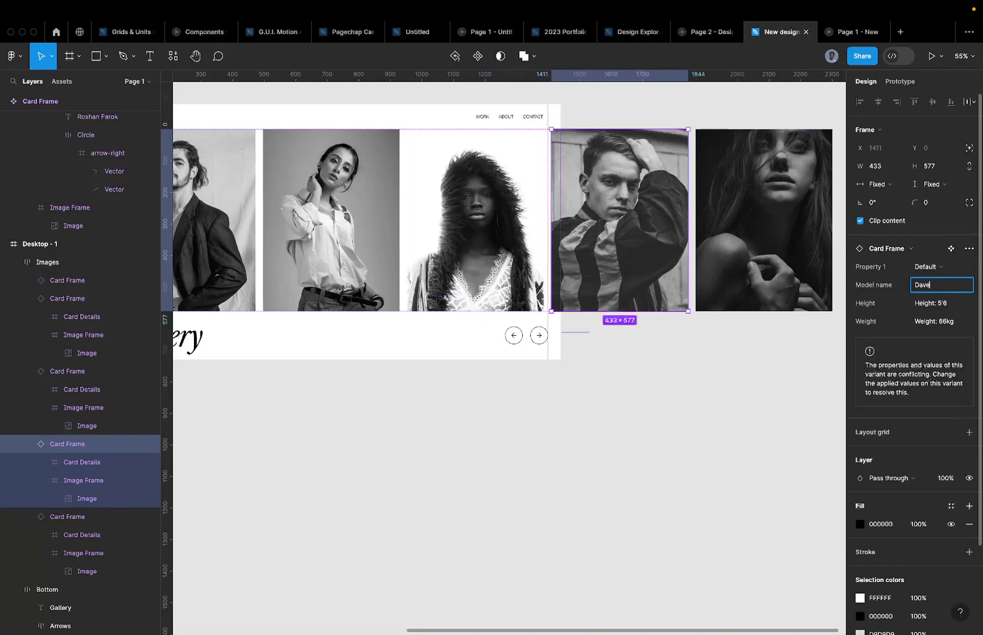
{"action": "type", "text": "e"}
{"action": "key", "text": "Return"}
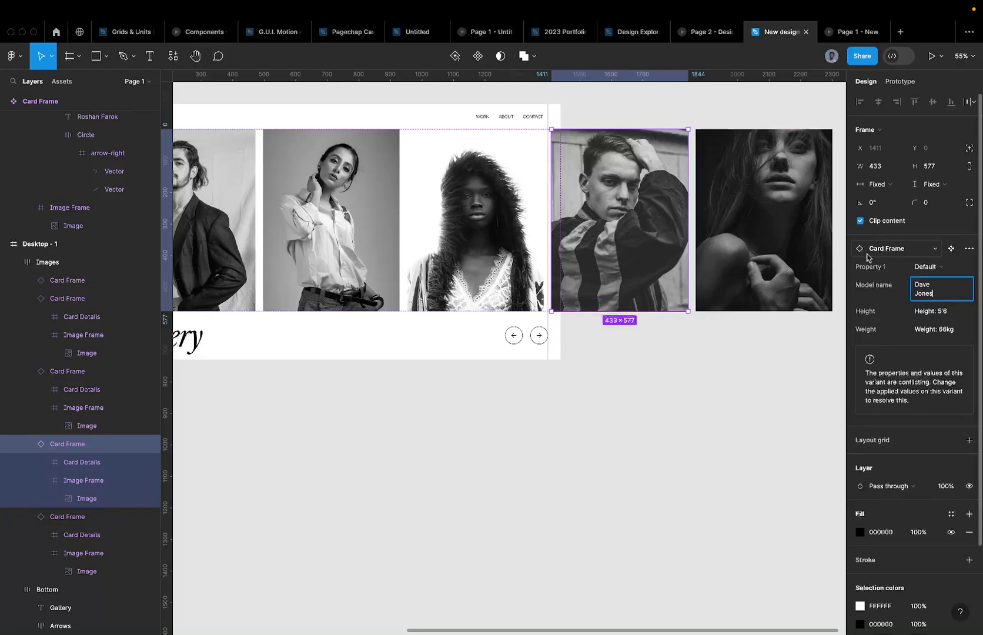
{"action": "key", "text": "Escape"}
Give the fifth card its own two-line model name
{"action": "left_click", "coordinate": [806, 219]}
{"action": "scroll", "coordinate": [805, 219], "scroll_direction": "right", "scroll_amount": 5}
{"action": "left_click", "coordinate": [926, 293]}
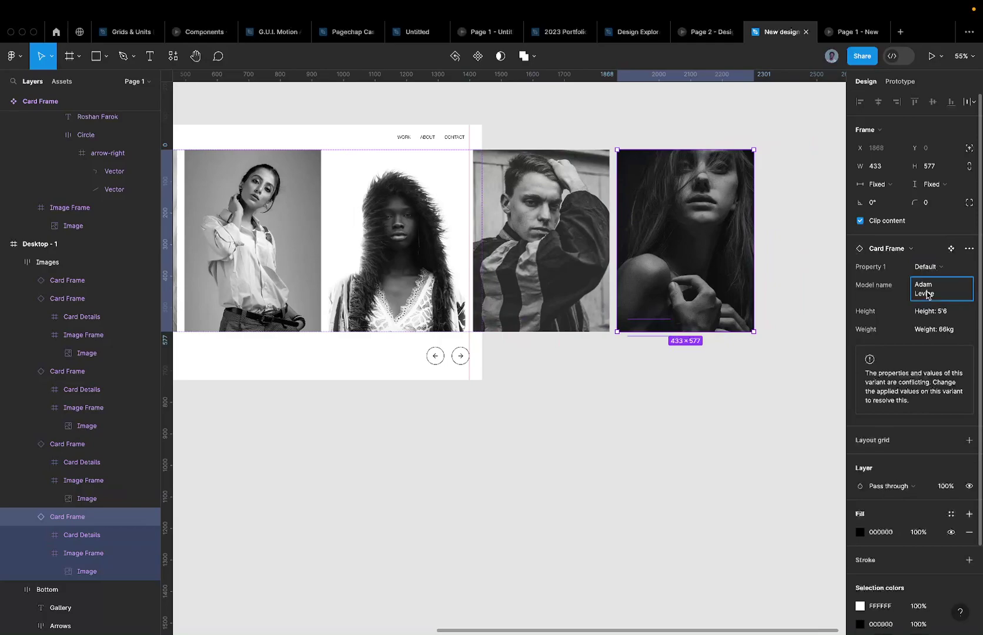
{"action": "type", "text": "S"}
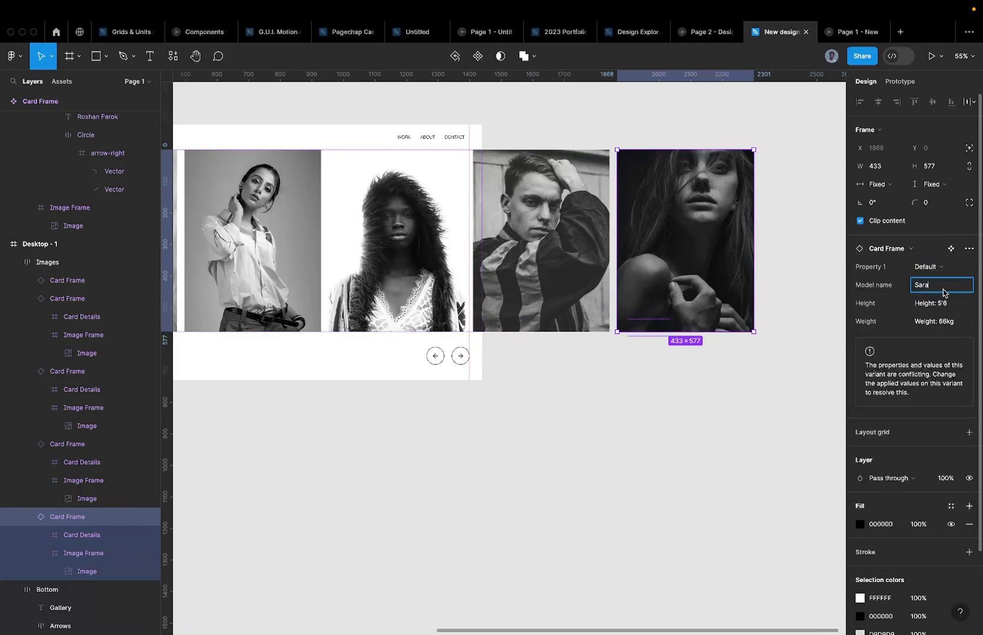
{"action": "type", "text": "ara"}
{"action": "key", "text": "Return"}
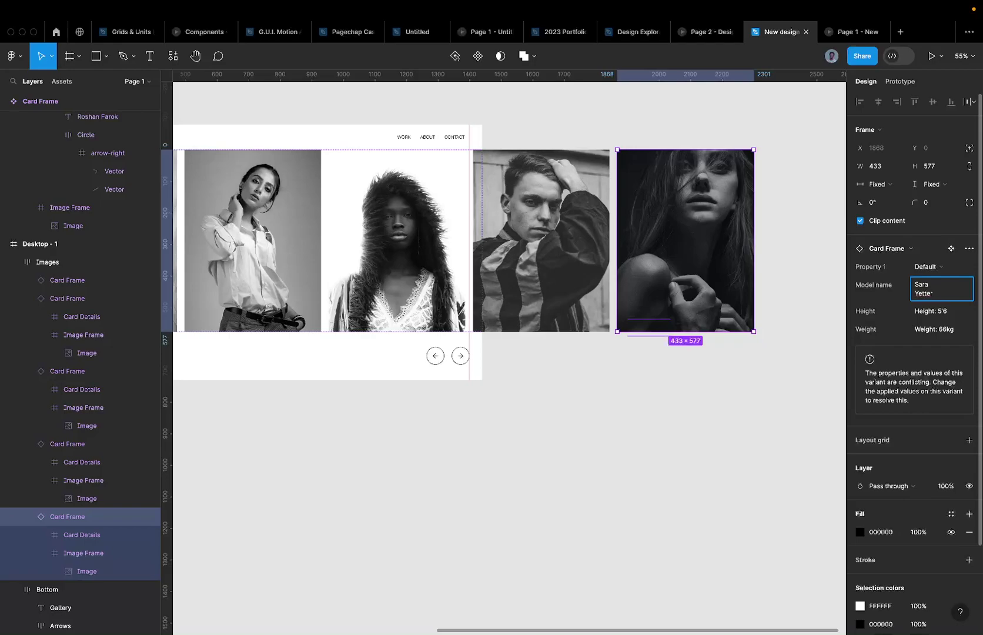
{"action": "key", "text": "Escape"}
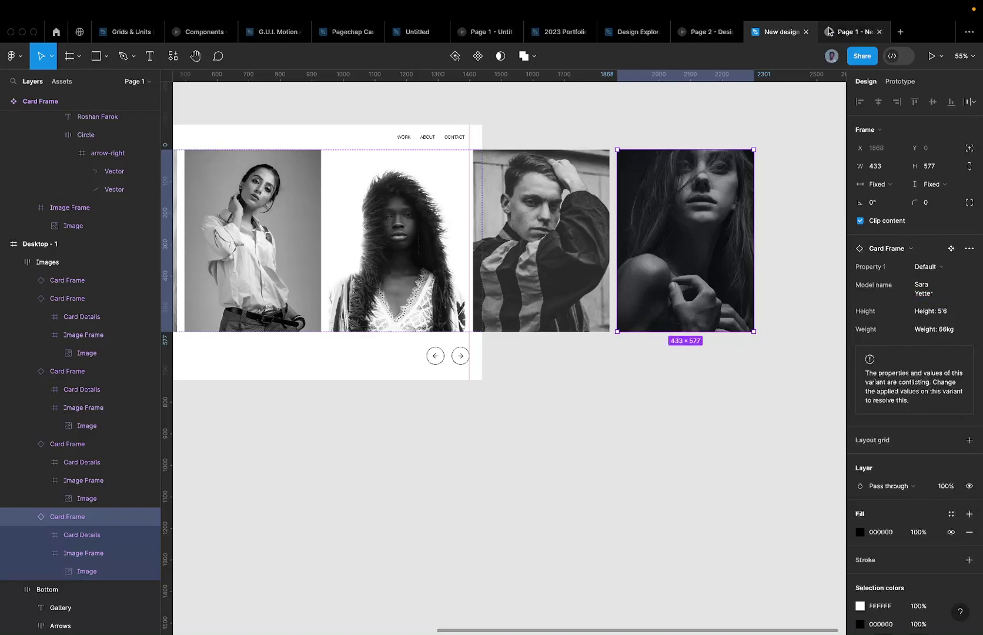
{"action": "left_click", "coordinate": [853, 32]}
{"action": "mouse_move", "coordinate": [658, 340]}
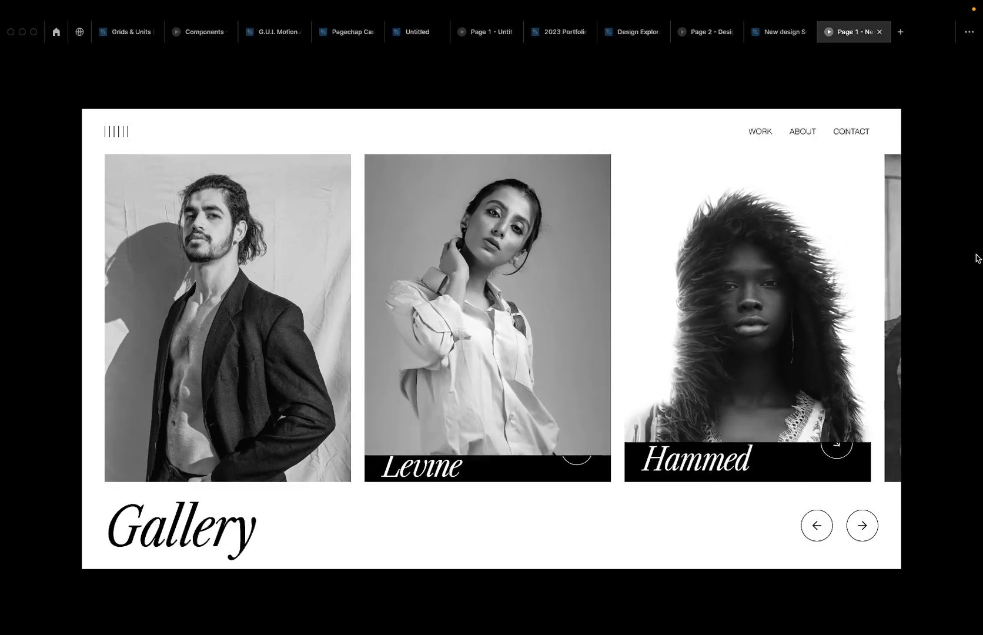
{"action": "mouse_move", "coordinate": [804, 344]}
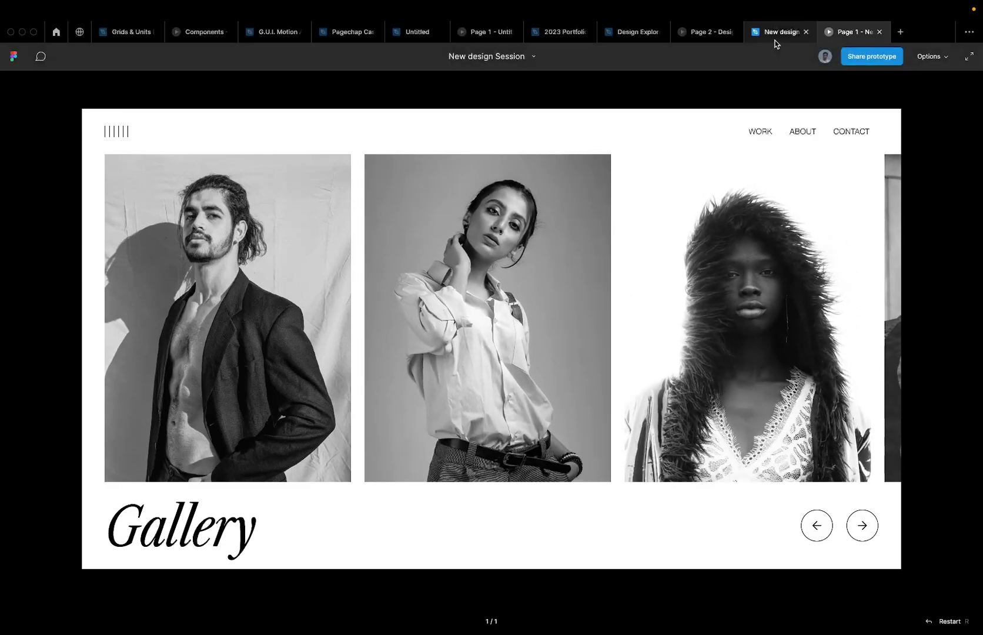
{"action": "left_click", "coordinate": [773, 34]}
{"action": "left_click", "coordinate": [384, 168]}
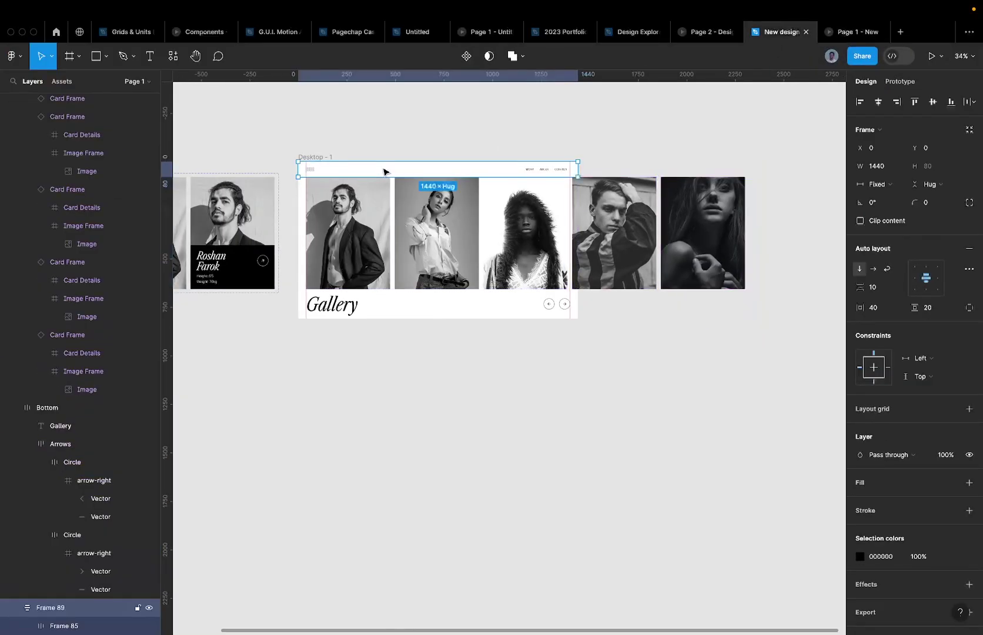
Turn on Clip content for Desktop - 1 to hide overflowing images
{"action": "left_click", "coordinate": [458, 251]}
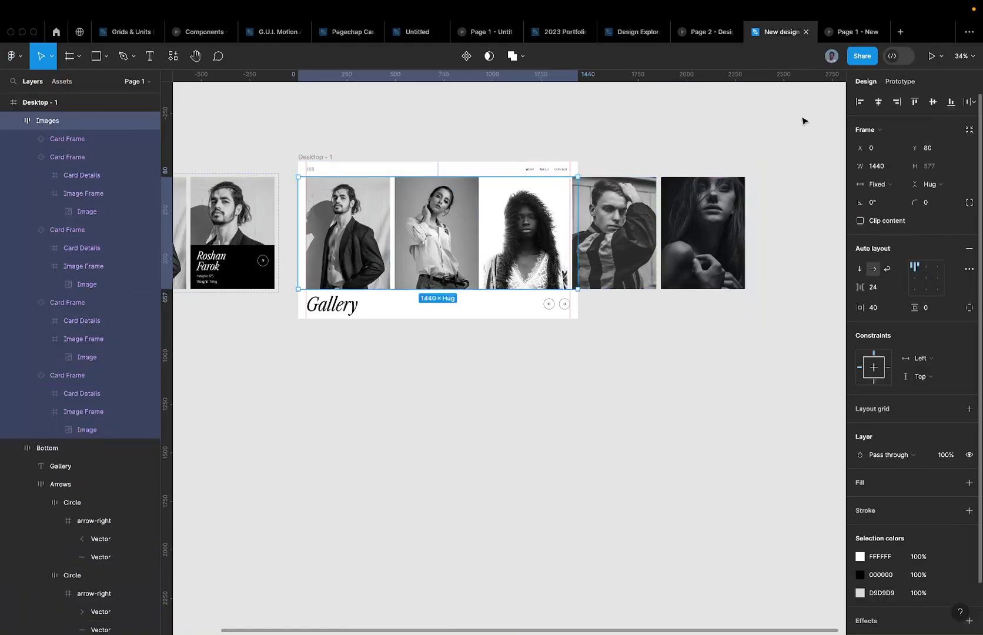
{"action": "left_click", "coordinate": [311, 158]}
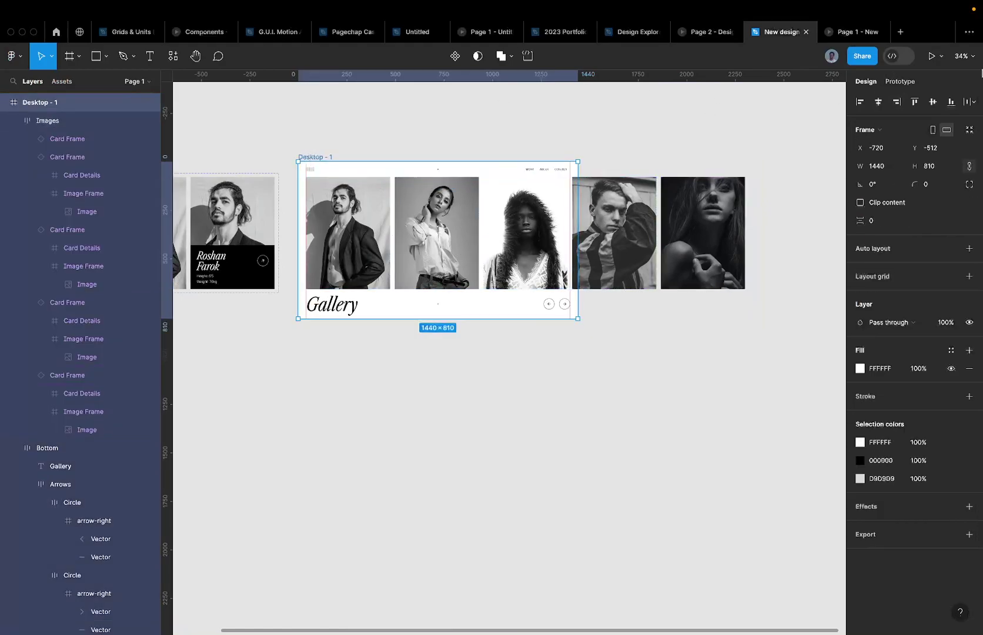
{"action": "left_click", "coordinate": [877, 203]}
Set the Images row's prototype overflow to horizontal scrolling and preview it
{"action": "left_click", "coordinate": [537, 227]}
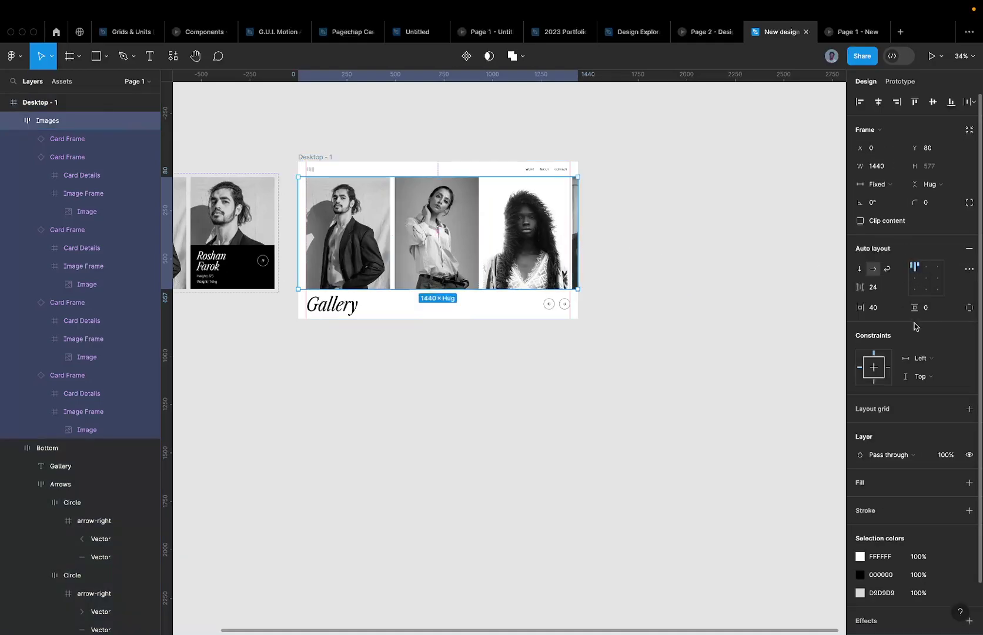
{"action": "left_click", "coordinate": [890, 84]}
{"action": "left_click", "coordinate": [914, 171]}
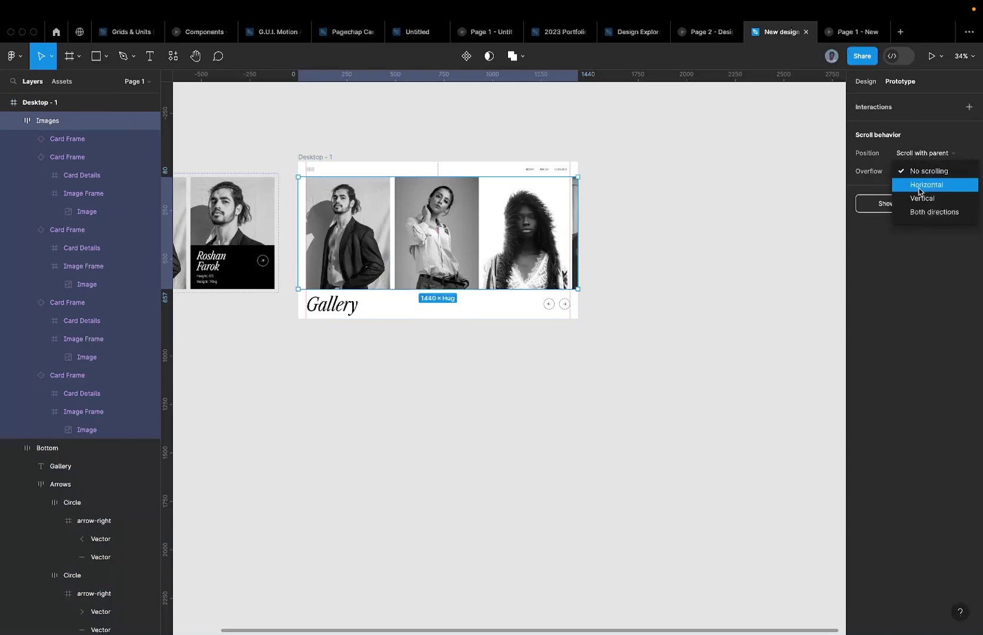
{"action": "left_click", "coordinate": [922, 185]}
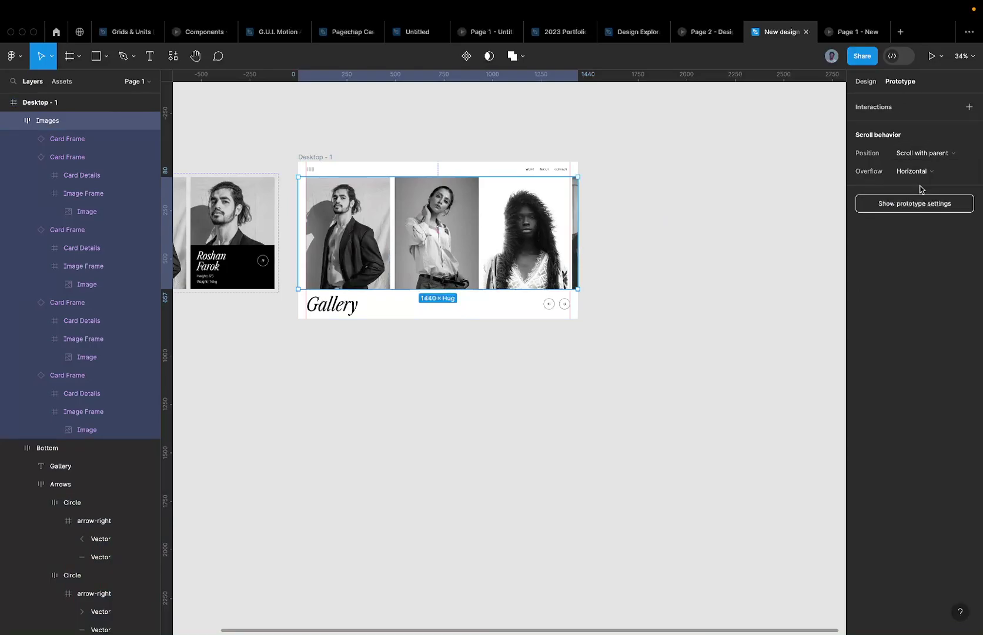
{"action": "left_click", "coordinate": [841, 32]}
{"action": "scroll", "coordinate": [705, 265], "scroll_direction": "right", "scroll_amount": 10}
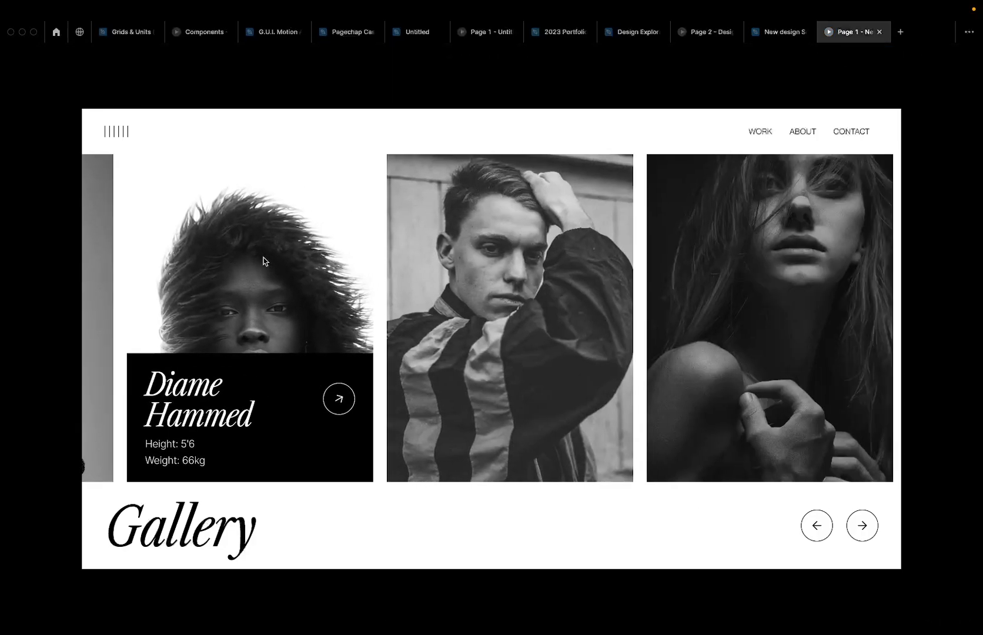
{"action": "scroll", "coordinate": [816, 296], "scroll_direction": "left", "scroll_amount": 8}
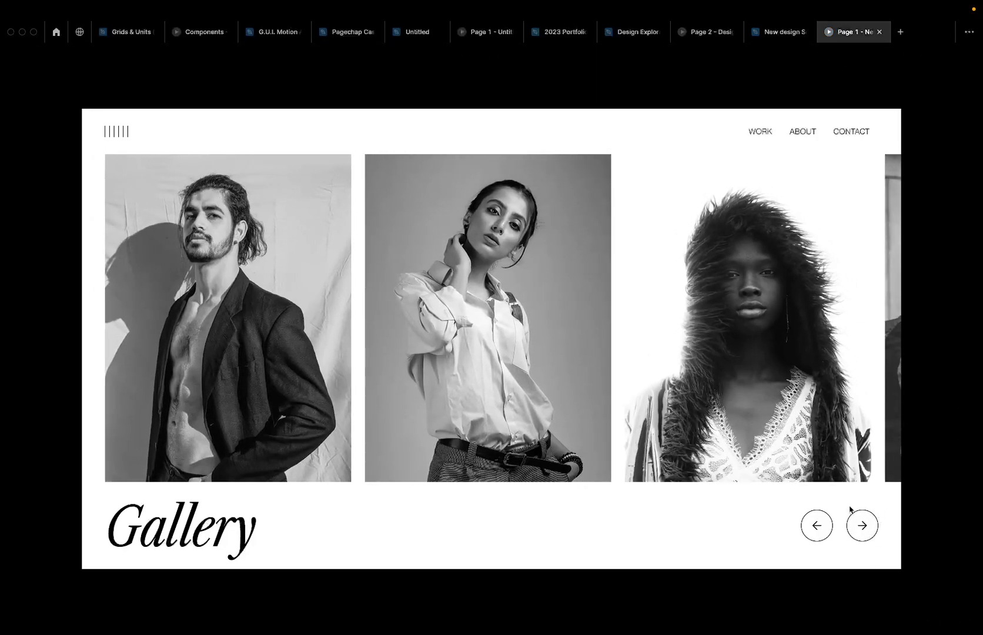
{"action": "mouse_move", "coordinate": [819, 411]}
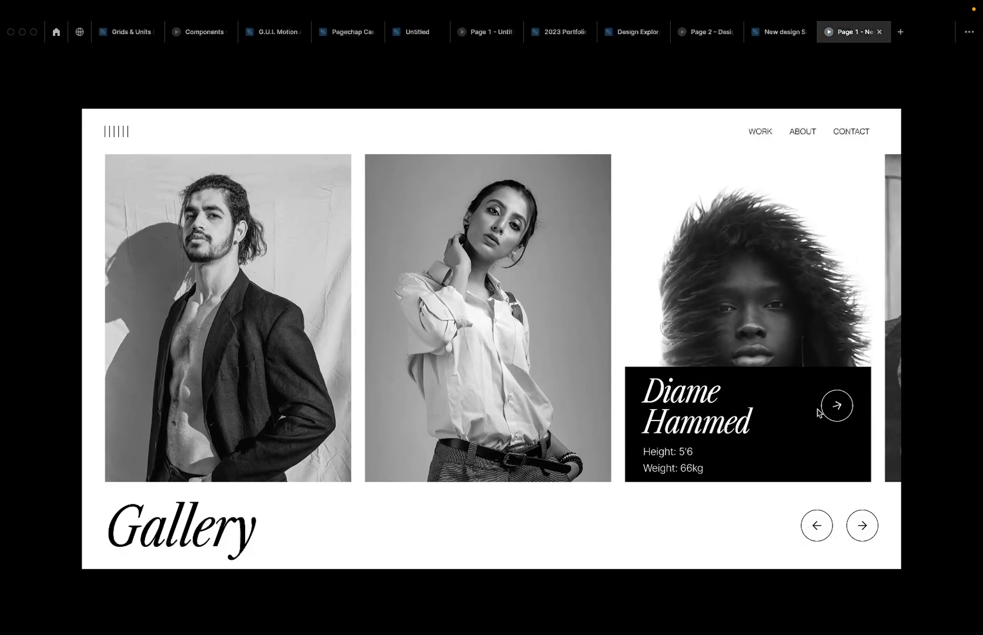
{"action": "left_click", "coordinate": [779, 32]}
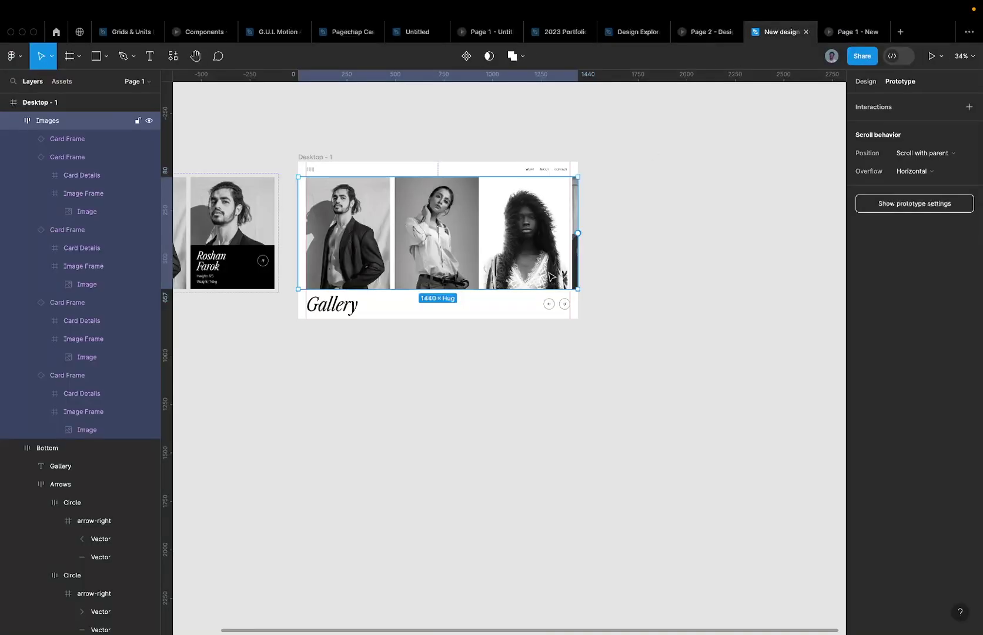
Alt-drag Desktop - 1 to create a Desktop - 2 copy beside it
{"action": "scroll", "coordinate": [549, 276], "scroll_direction": "down", "scroll_amount": 3}
{"action": "left_click", "coordinate": [415, 202]}
{"action": "left_click_drag", "start_coordinate": [415, 204], "coordinate": [593, 213]}
Right-align Desktop - 2's Images row to show the later cards, then move it below Desktop - 1
{"action": "scroll", "coordinate": [609, 232], "scroll_direction": "right", "scroll_amount": 2}
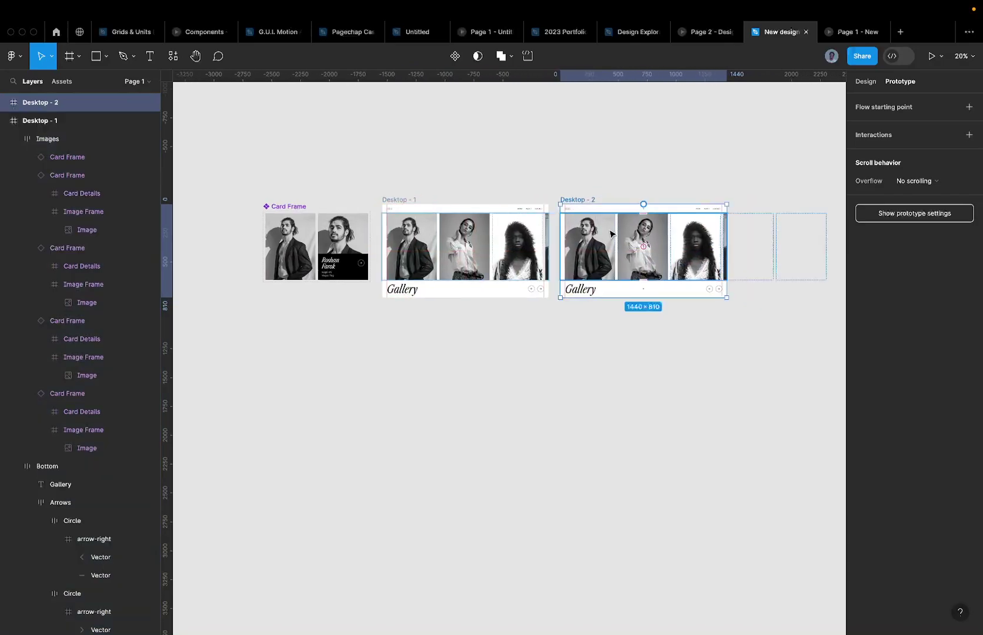
{"action": "left_click", "coordinate": [609, 232]}
{"action": "left_click", "coordinate": [866, 81]}
{"action": "scroll", "coordinate": [660, 267], "scroll_direction": "up", "scroll_amount": 5}
{"action": "scroll", "coordinate": [659, 274], "scroll_direction": "down", "scroll_amount": 2}
{"action": "scroll", "coordinate": [658, 274], "scroll_direction": "down", "scroll_amount": 1}
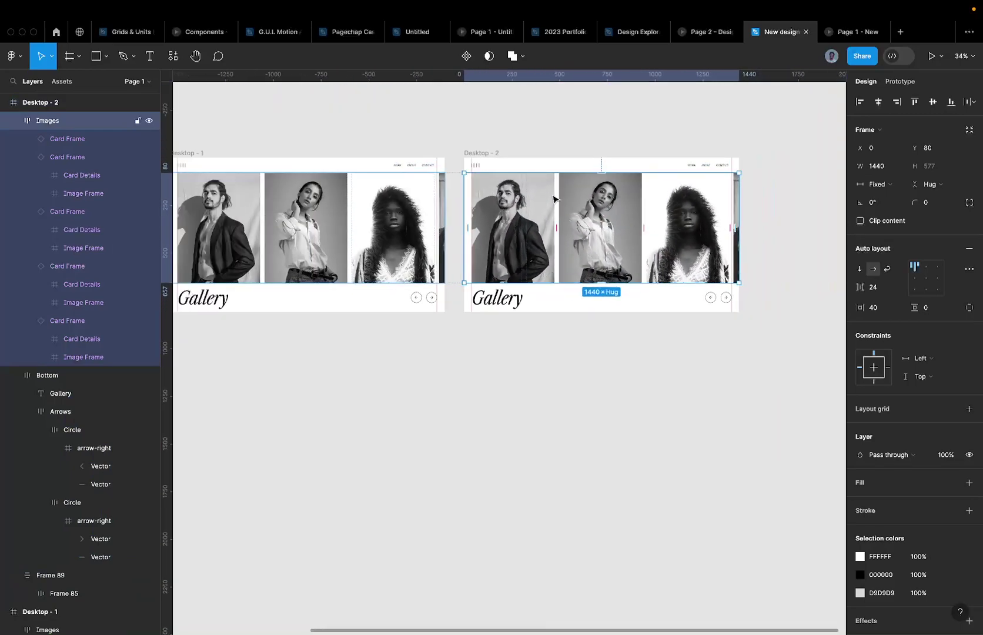
{"action": "left_click", "coordinate": [936, 277]}
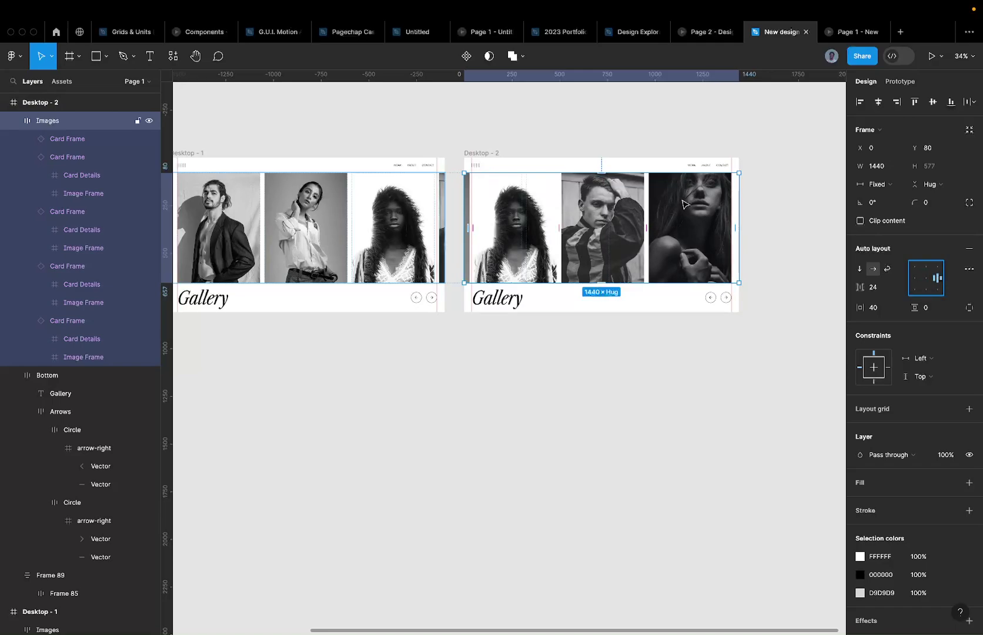
{"action": "left_click", "coordinate": [499, 150]}
{"action": "left_click_drag", "start_coordinate": [487, 155], "coordinate": [365, 374]}
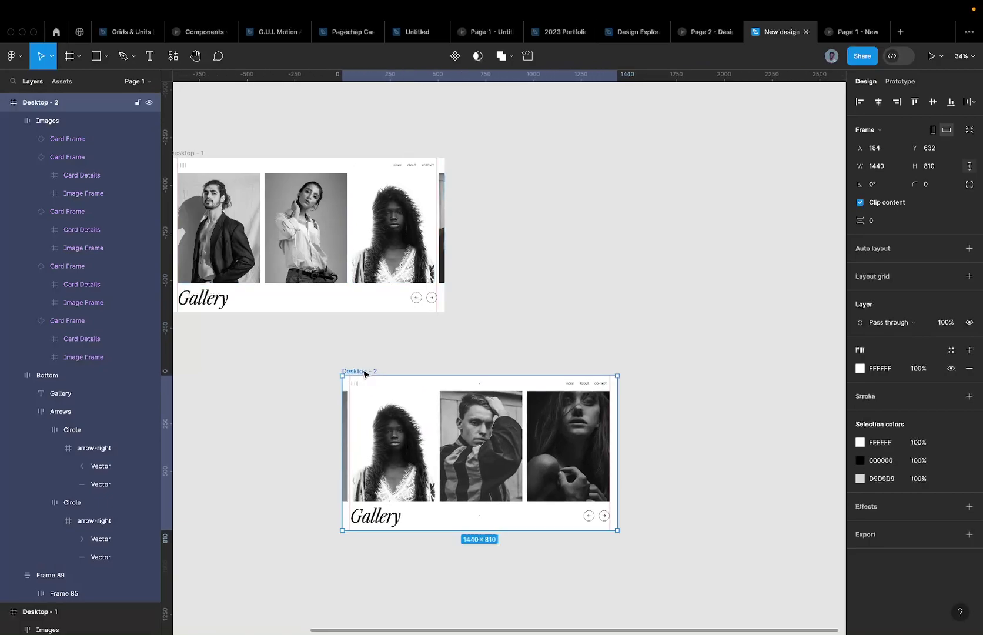
Keep both desktop frames clipped and move Desktop - 2 up beside Desktop - 1
{"action": "scroll", "coordinate": [365, 373], "scroll_direction": "down", "scroll_amount": 5}
{"action": "left_click", "coordinate": [296, 266], "text": "shift"}
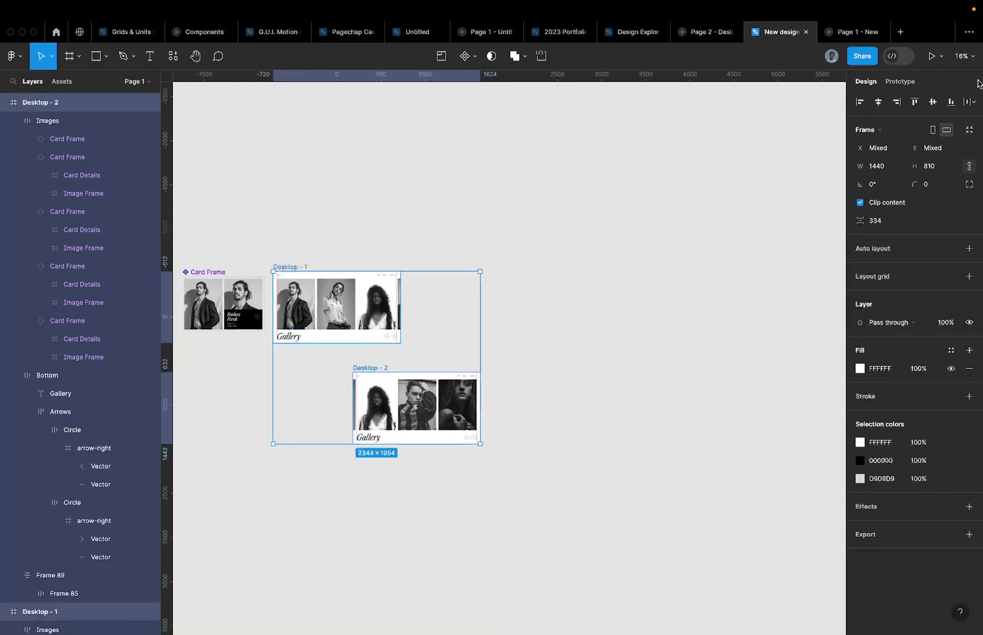
{"action": "left_click", "coordinate": [860, 202]}
{"action": "scroll", "coordinate": [306, 331], "scroll_direction": "up", "scroll_amount": 1}
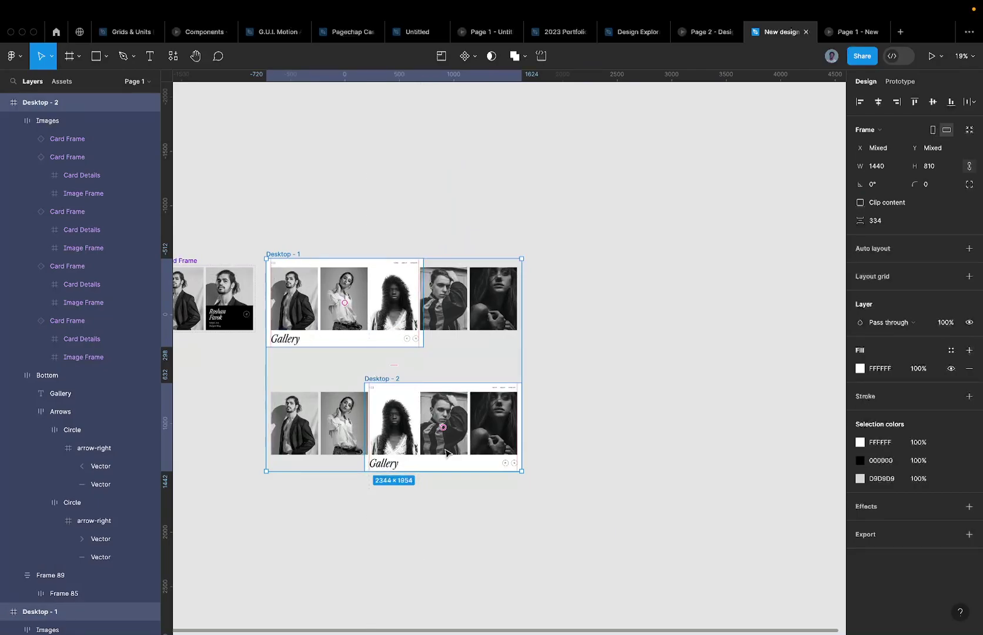
{"action": "key", "text": "super+z"}
{"action": "left_click", "coordinate": [383, 380]}
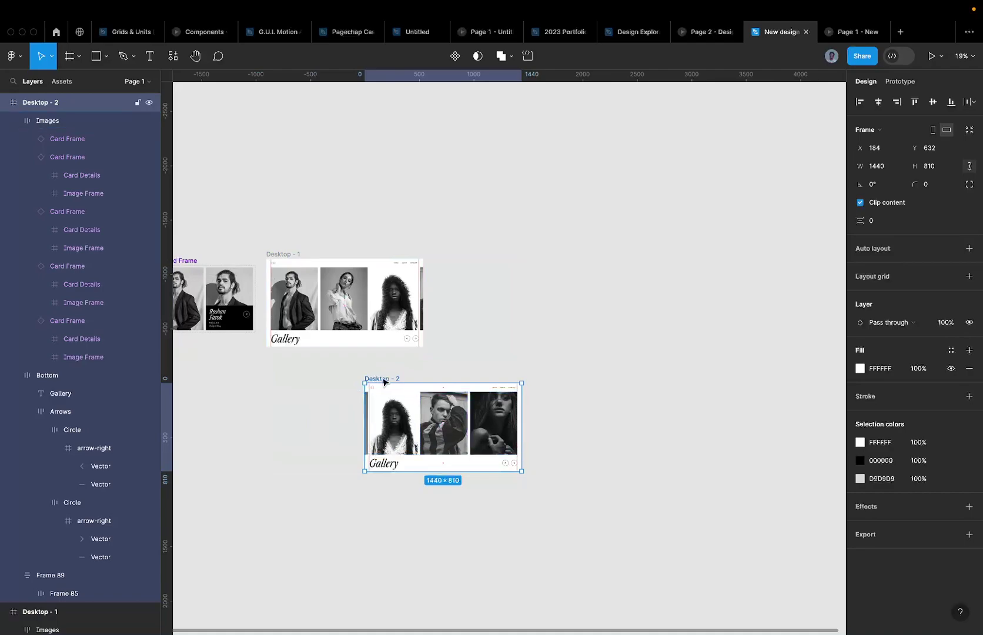
{"action": "left_click_drag", "start_coordinate": [383, 381], "coordinate": [454, 256]}
{"action": "scroll", "coordinate": [413, 345], "scroll_direction": "up", "scroll_amount": 5}
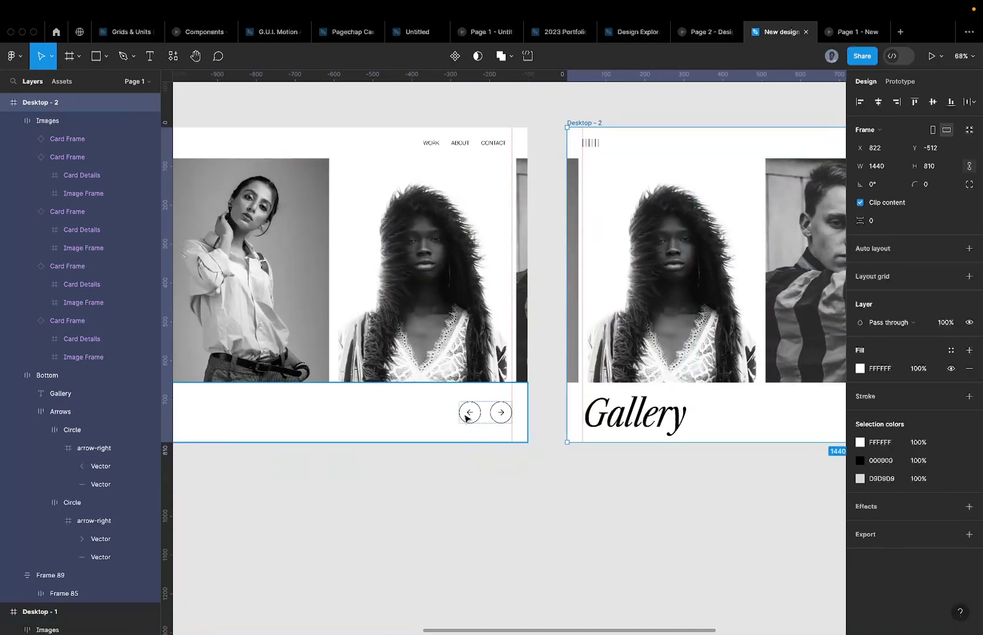
Connect Desktop - 1's right arrow circle to Desktop - 2 as a prototype link
{"action": "left_click", "coordinate": [466, 417], "text": "super"}
{"action": "scroll", "coordinate": [471, 415], "scroll_direction": "down", "scroll_amount": 5}
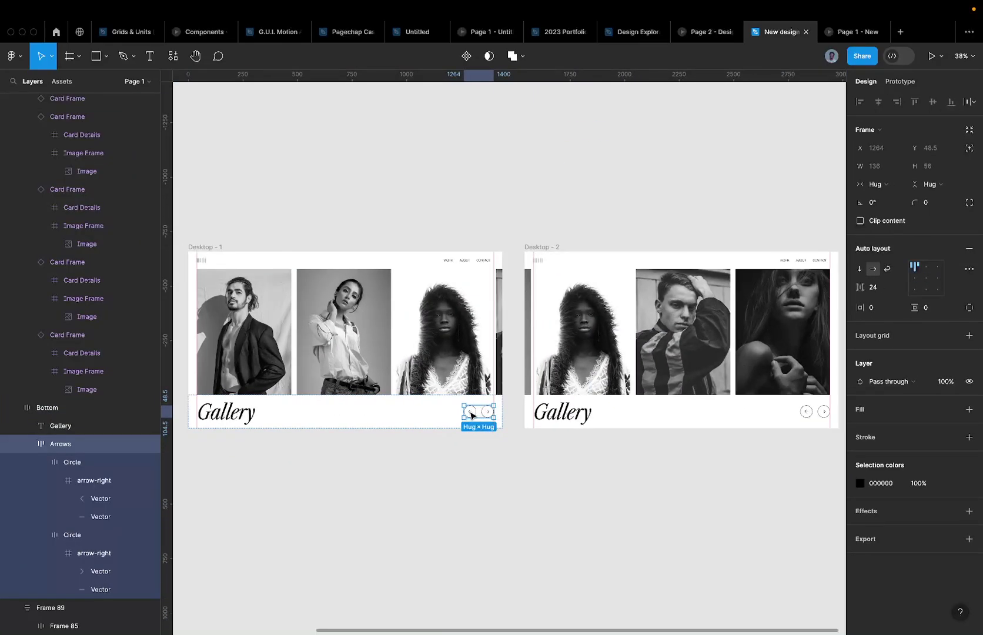
{"action": "left_click", "coordinate": [412, 376]}
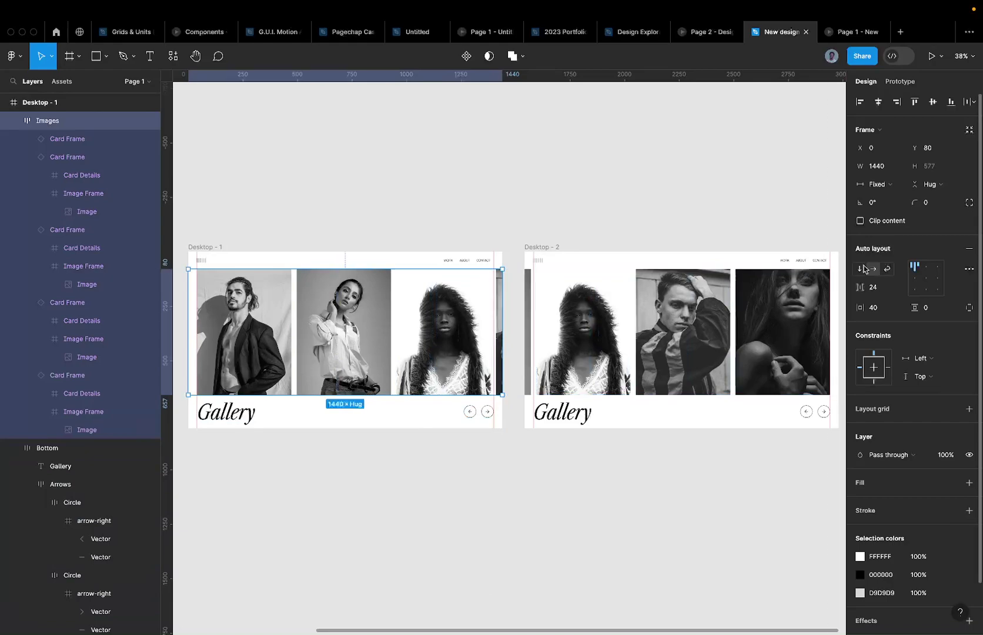
{"action": "left_click", "coordinate": [900, 81]}
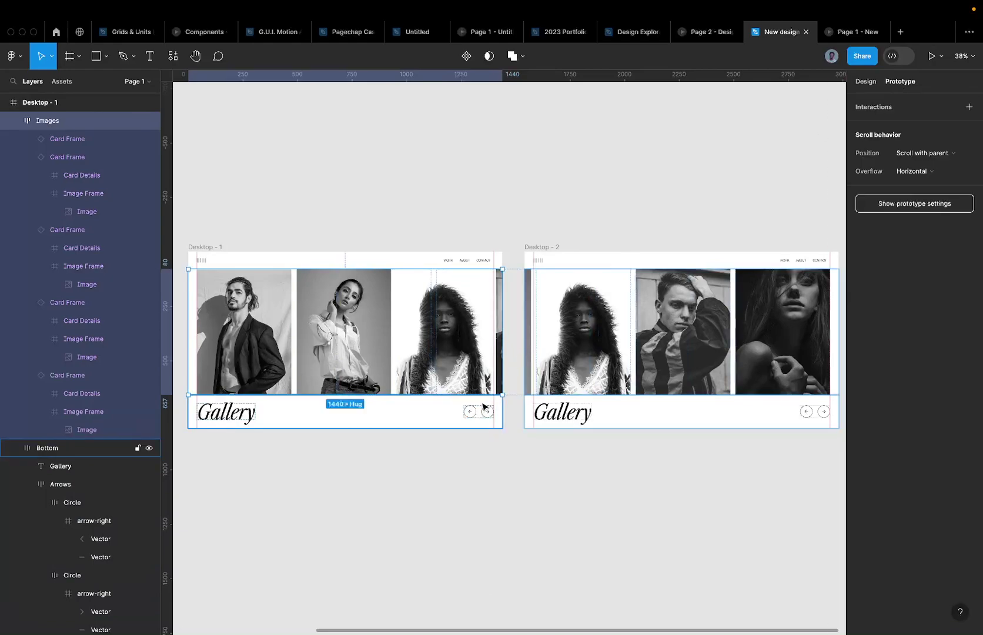
{"action": "left_click", "coordinate": [487, 413], "text": "super"}
{"action": "scroll", "coordinate": [489, 414], "scroll_direction": "up", "scroll_amount": 3}
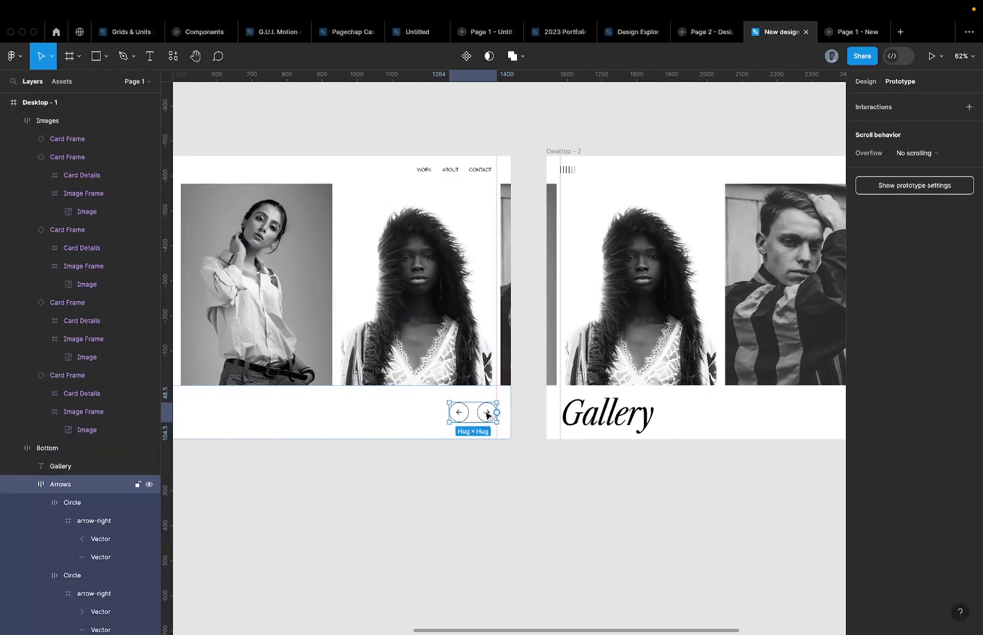
{"action": "left_click", "coordinate": [479, 414], "text": "super"}
{"action": "left_click_drag", "start_coordinate": [549, 383], "coordinate": [567, 351]}
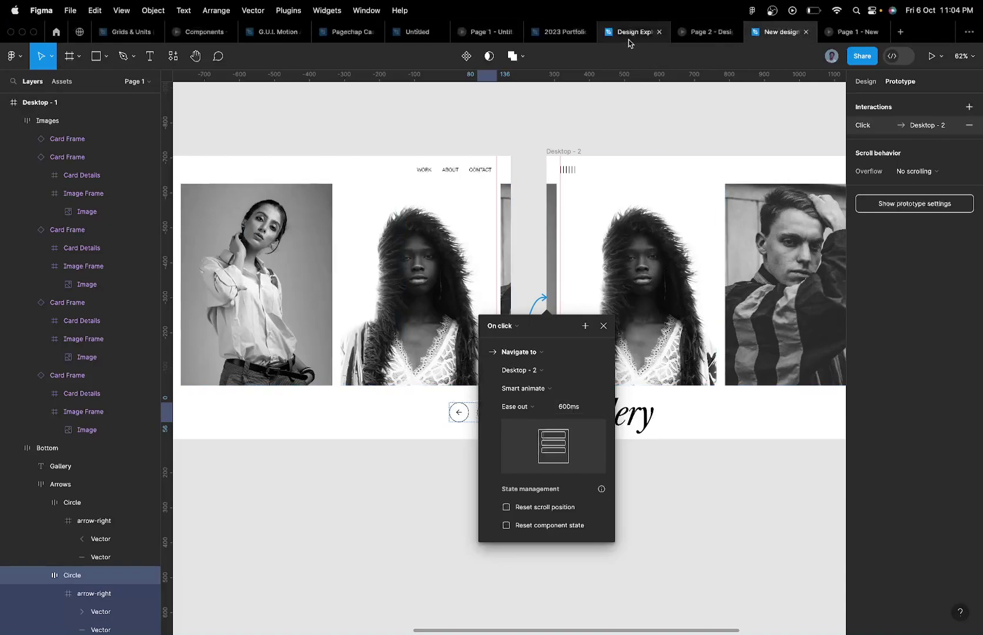
Set the smart-animate transition duration to 800ms
{"action": "left_click", "coordinate": [582, 410]}
{"action": "type", "text": "800"}
{"action": "key", "text": "Return"}
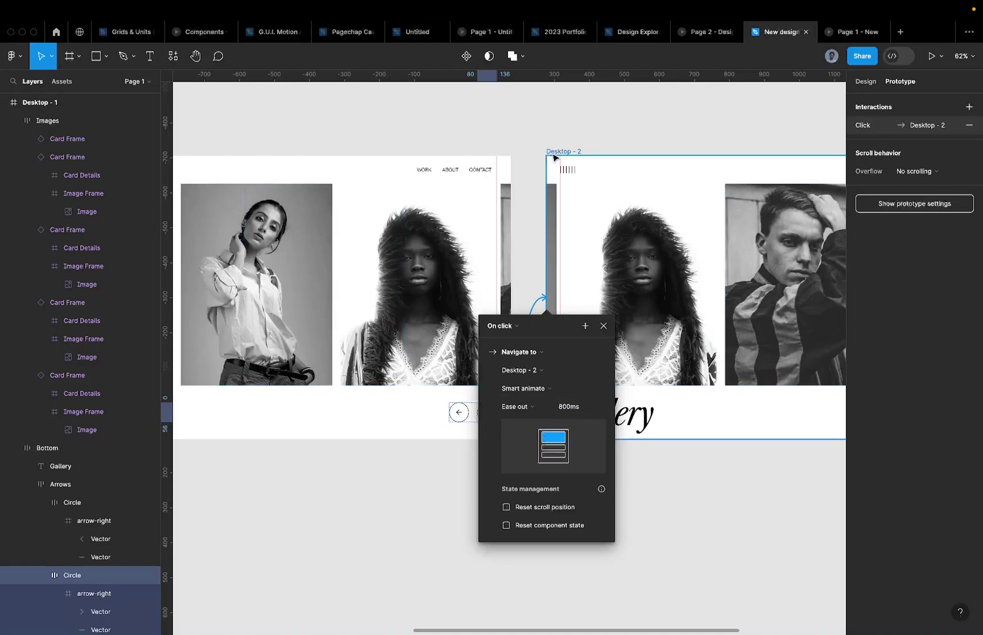
Link Desktop - 2's left arrow circle back to Desktop - 1 and start the prototype preview
{"action": "left_click", "coordinate": [553, 153]}
{"action": "scroll", "coordinate": [554, 157], "scroll_direction": "down", "scroll_amount": 5}
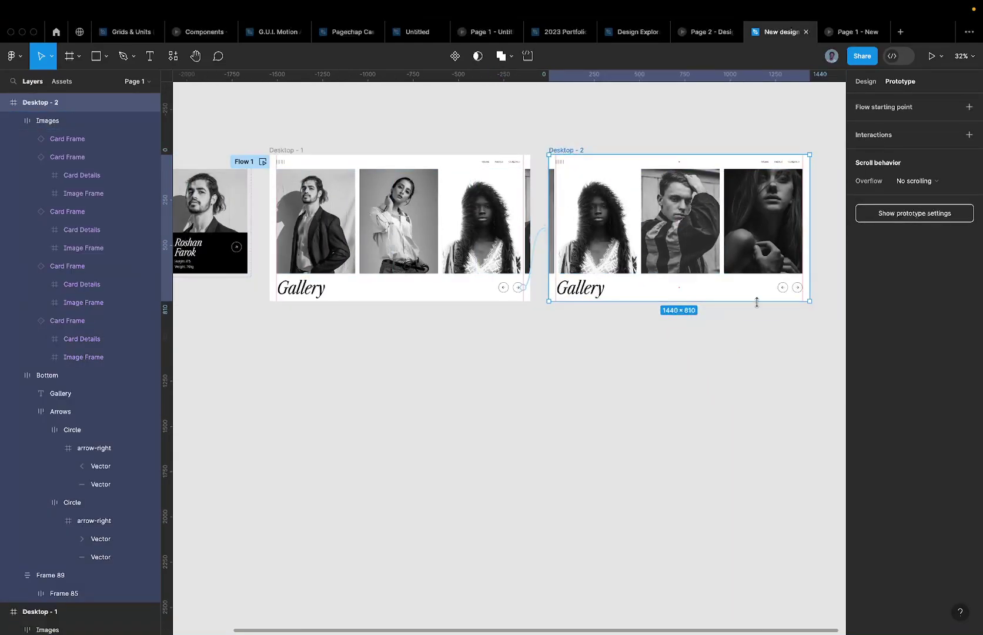
{"action": "left_click", "coordinate": [784, 290]}
{"action": "scroll", "coordinate": [783, 291], "scroll_direction": "up", "scroll_amount": 5}
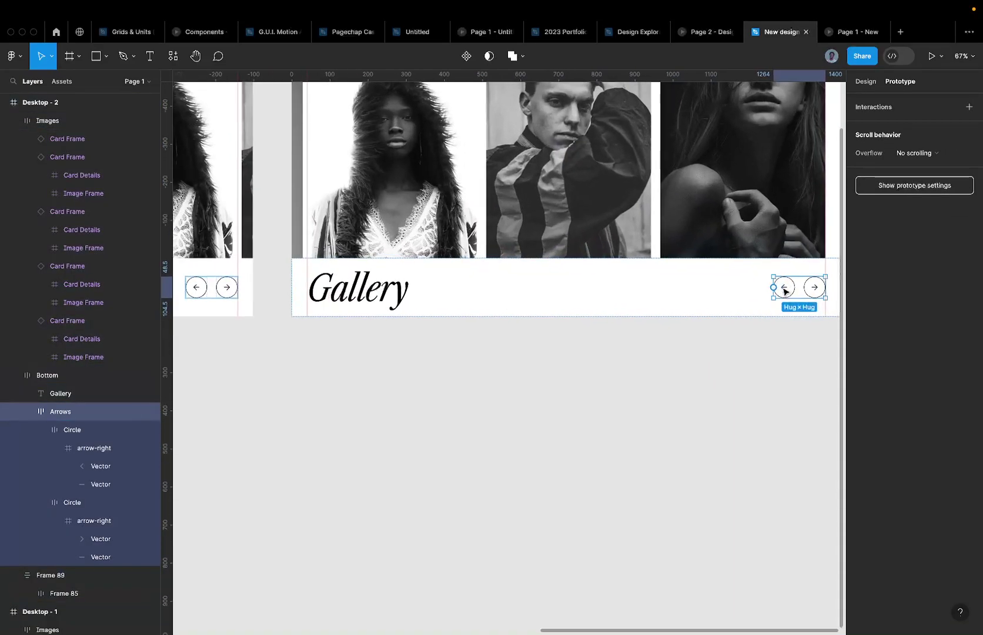
{"action": "left_click", "coordinate": [781, 288]}
{"action": "scroll", "coordinate": [779, 289], "scroll_direction": "down", "scroll_amount": 3}
{"action": "left_click_drag", "start_coordinate": [776, 287], "coordinate": [375, 184]}
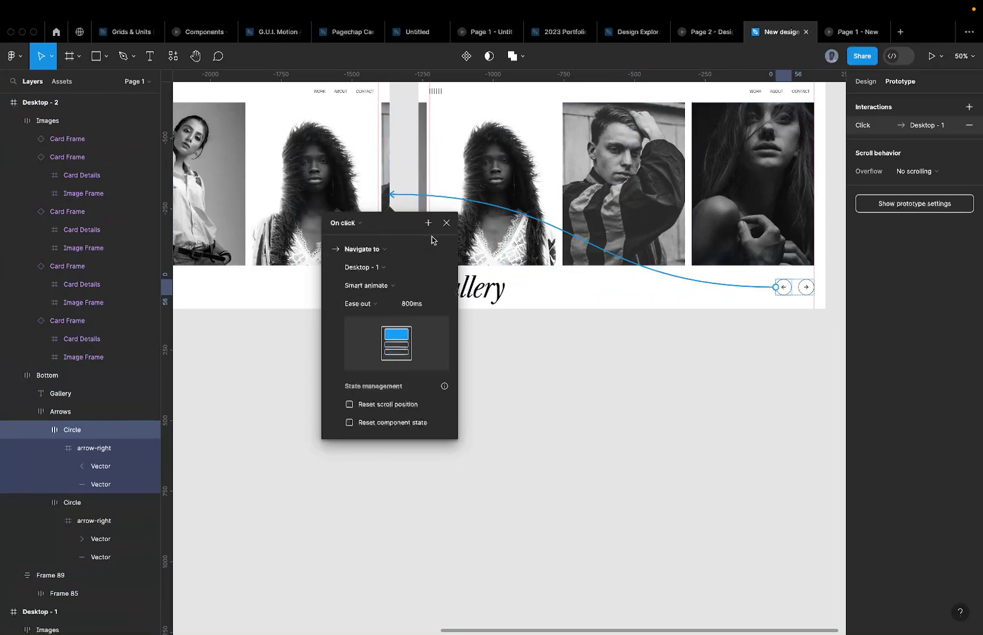
{"action": "scroll", "coordinate": [700, 134], "scroll_direction": "down", "scroll_amount": 4}
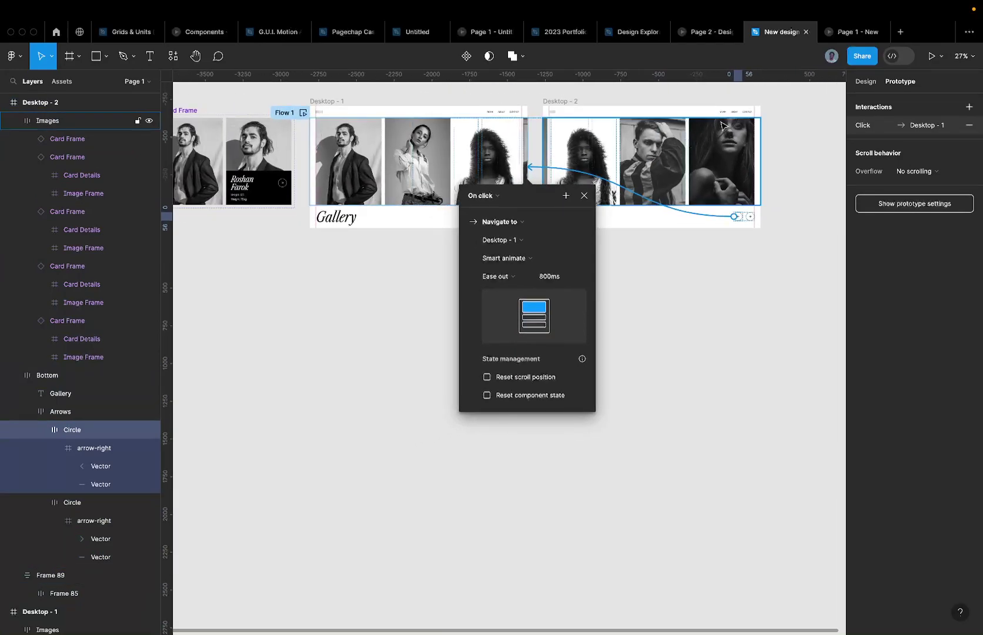
{"action": "key", "text": "super+alt+Return"}
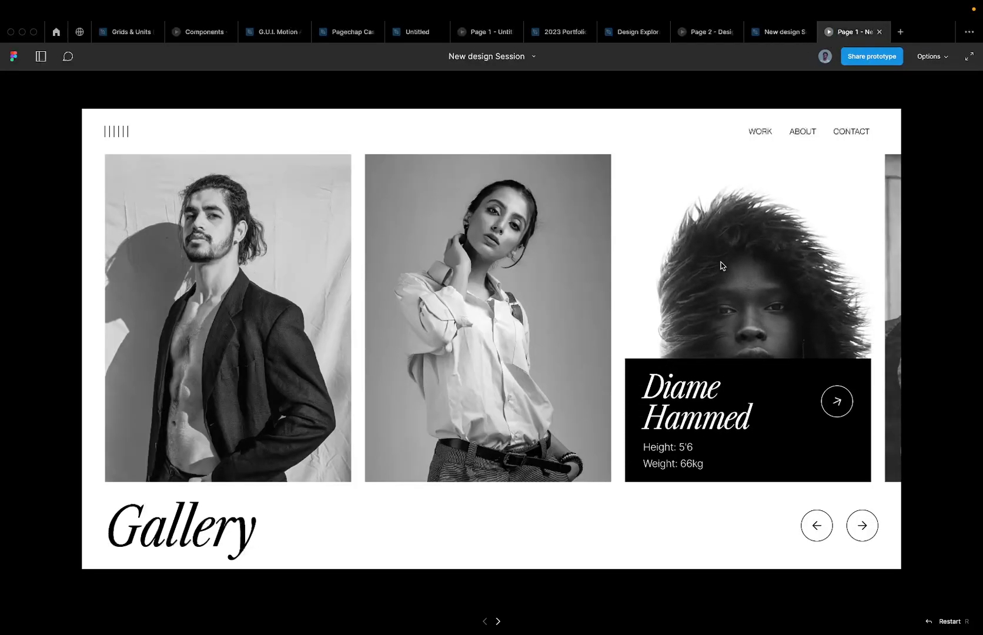
Test the carousel in the preview by stepping forward and back with the right and left arrows
{"action": "left_click", "coordinate": [863, 526]}
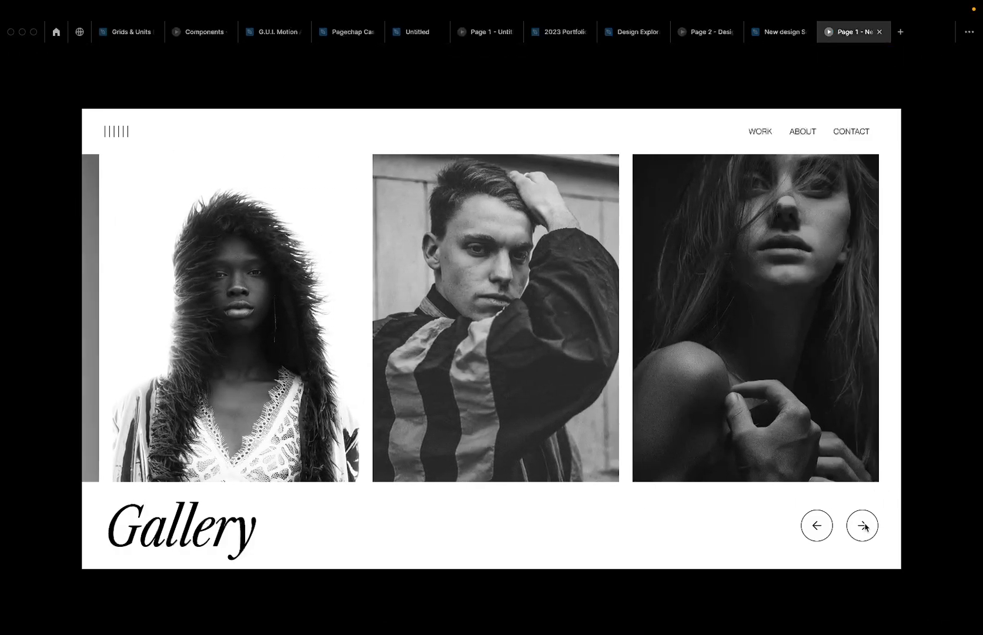
{"action": "mouse_move", "coordinate": [486, 317]}
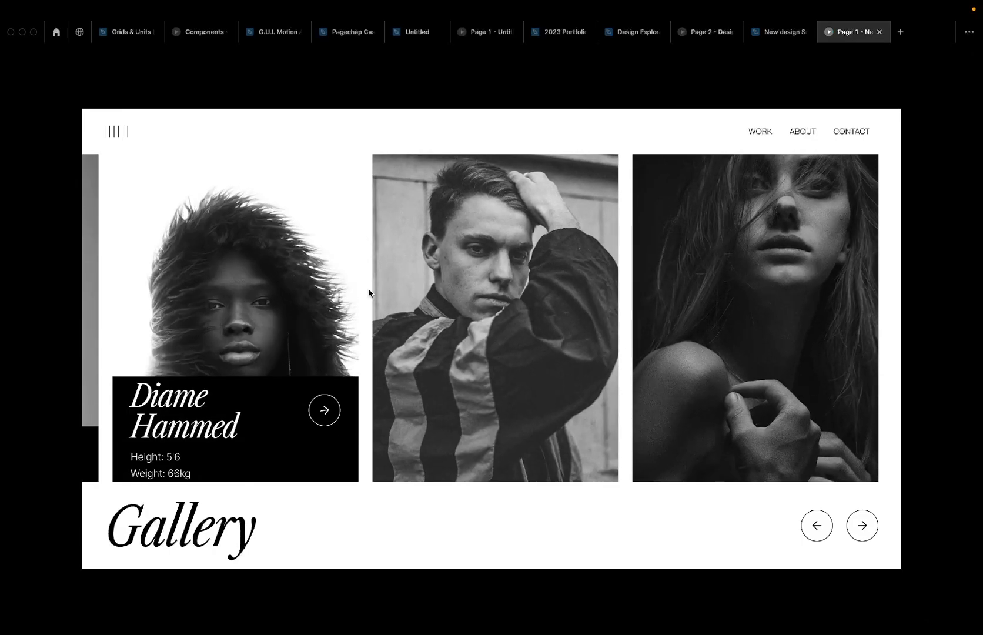
{"action": "left_click", "coordinate": [815, 526]}
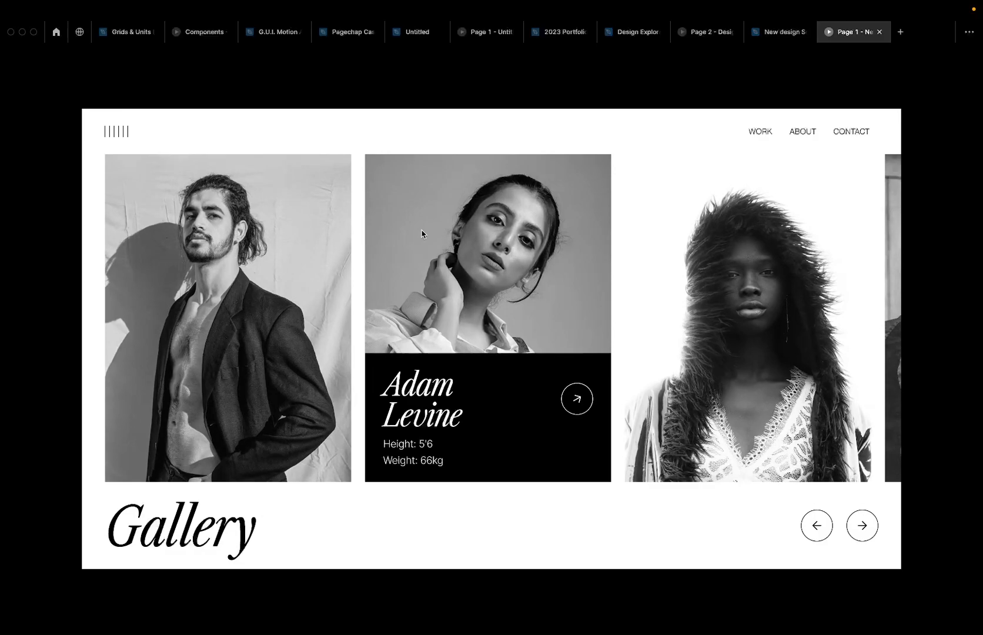
{"action": "left_click", "coordinate": [862, 536]}
{"action": "left_click", "coordinate": [812, 528]}
{"action": "left_click", "coordinate": [811, 531]}
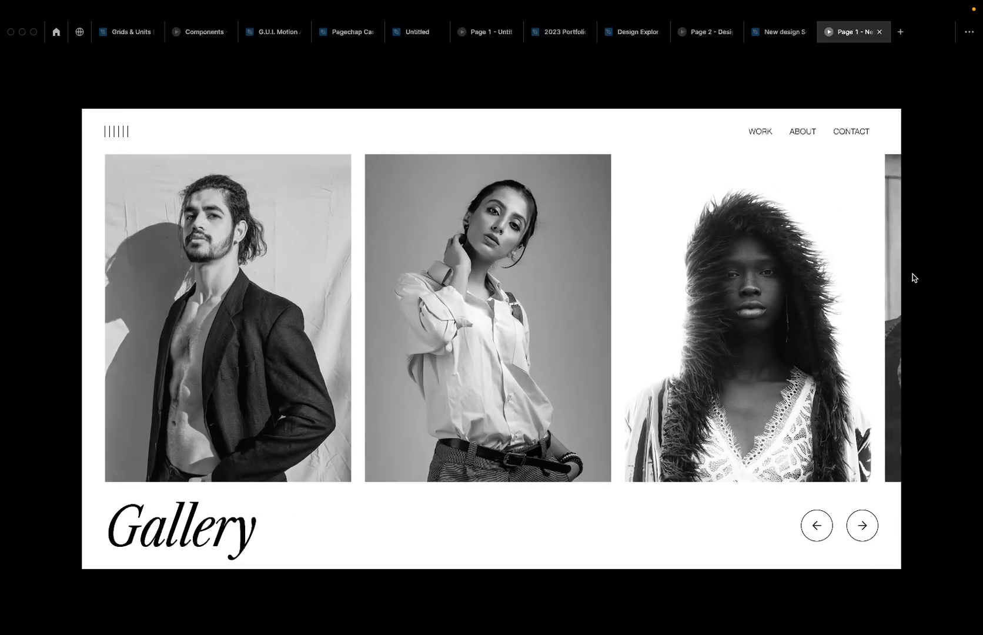
Copy the design file's share link from Figma's Share options
{"action": "left_click", "coordinate": [768, 36]}
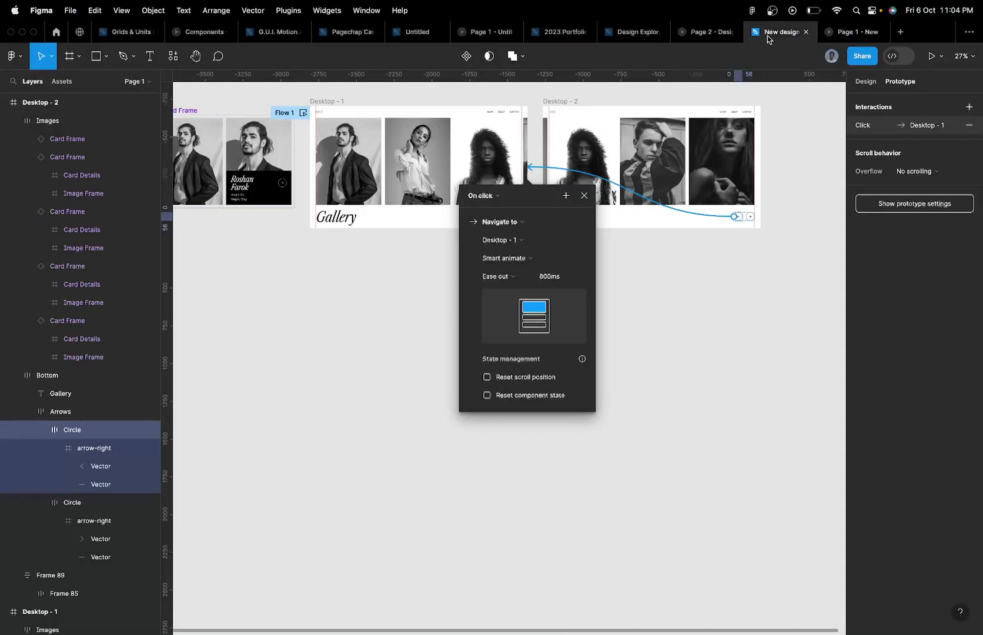
{"action": "scroll", "coordinate": [656, 272], "scroll_direction": "down", "scroll_amount": 5}
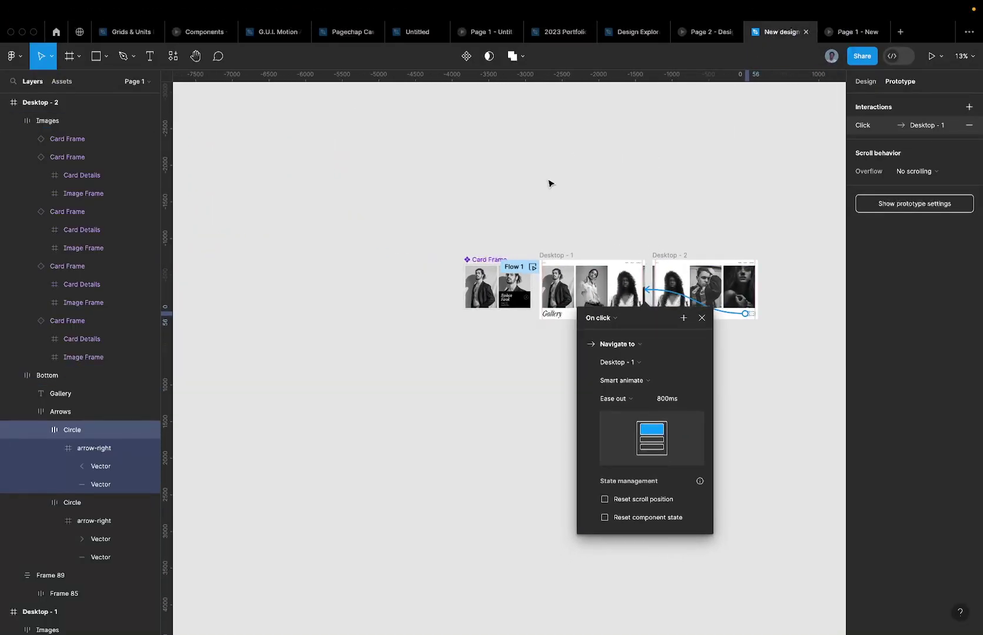
{"action": "left_click", "coordinate": [549, 184]}
{"action": "left_click", "coordinate": [859, 56]}
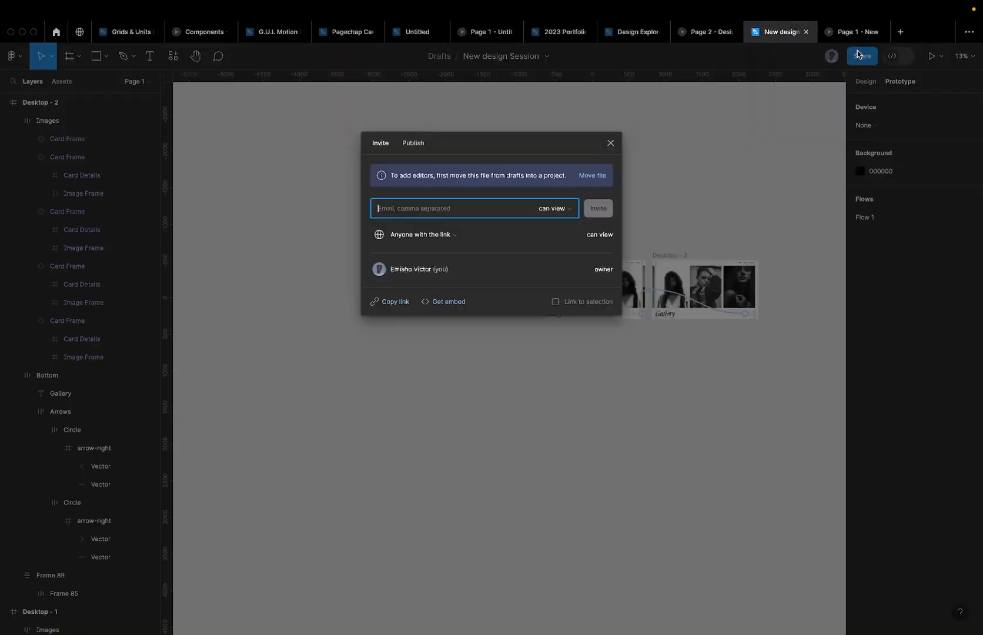
{"action": "left_click", "coordinate": [395, 303]}
{"action": "key", "text": "ctrl+Left"}
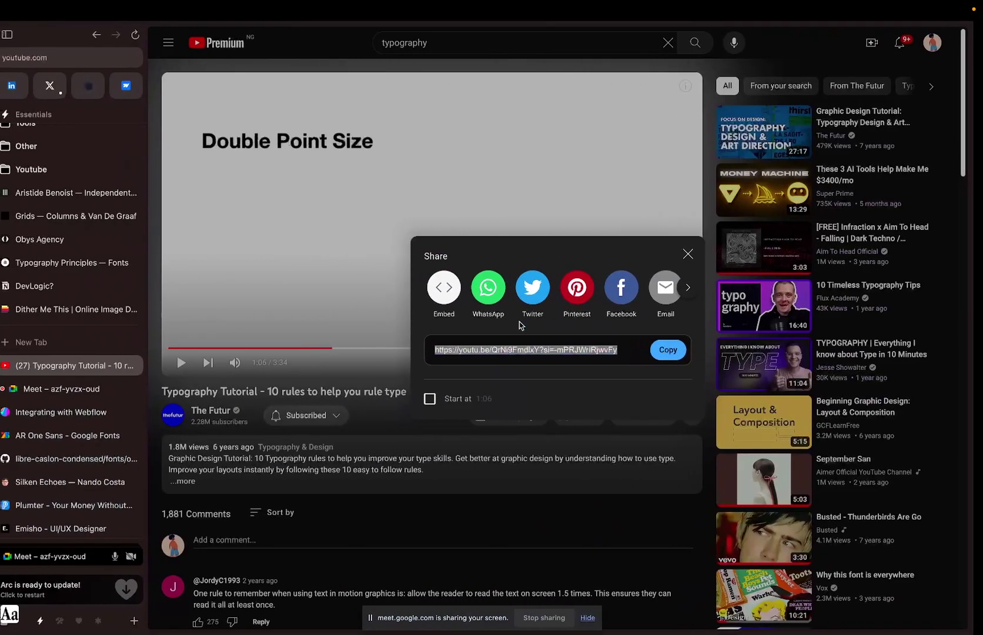
Paste and send the Figma share link in the Google Meet call's chat
{"action": "left_click", "coordinate": [125, 387]}
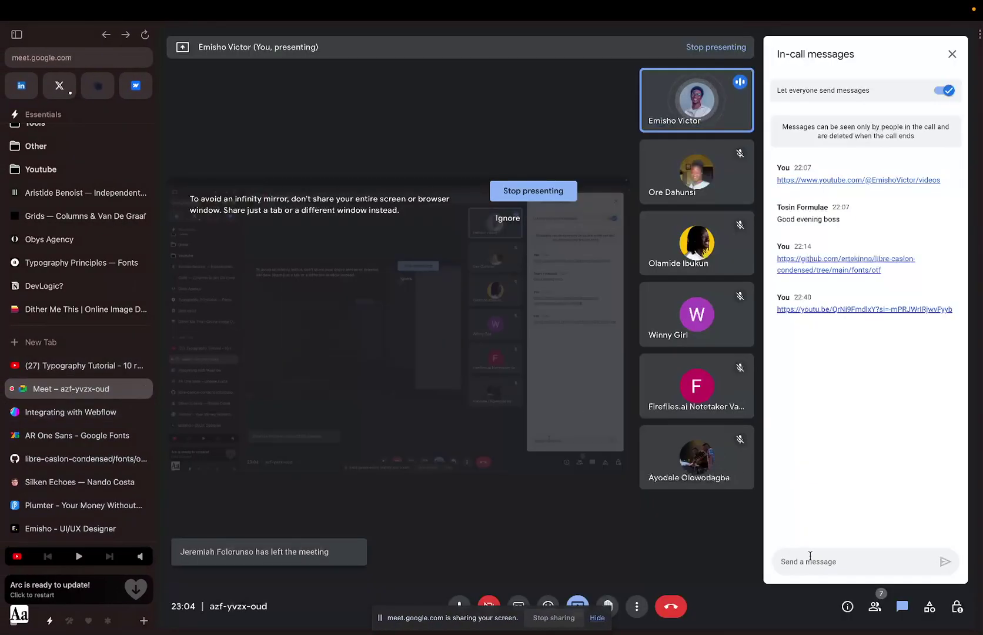
{"action": "key", "text": "ctrl+v"}
{"action": "key", "text": "Return"}
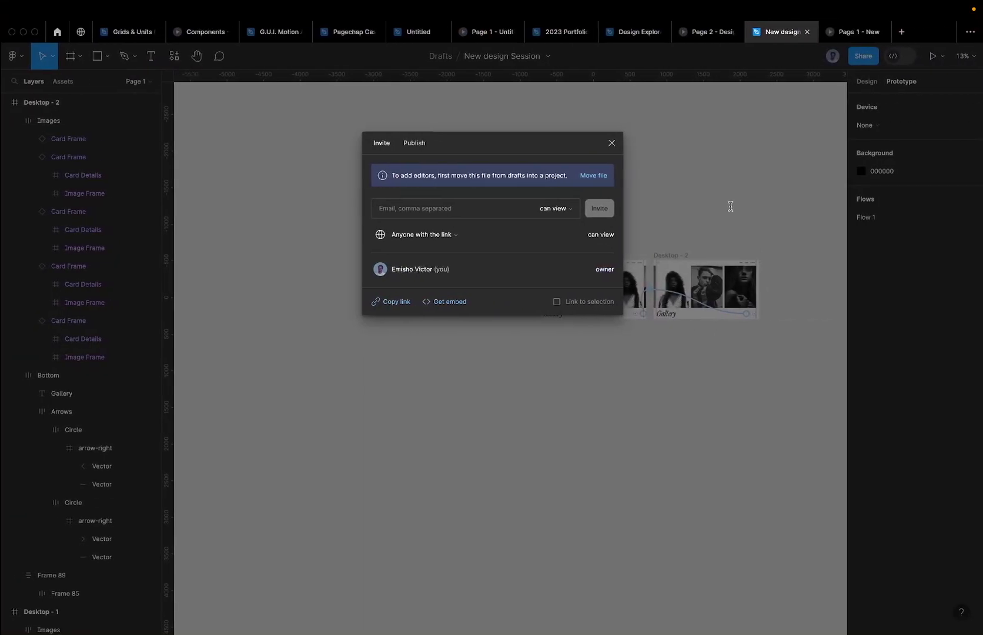
{"action": "left_click", "coordinate": [720, 167]}
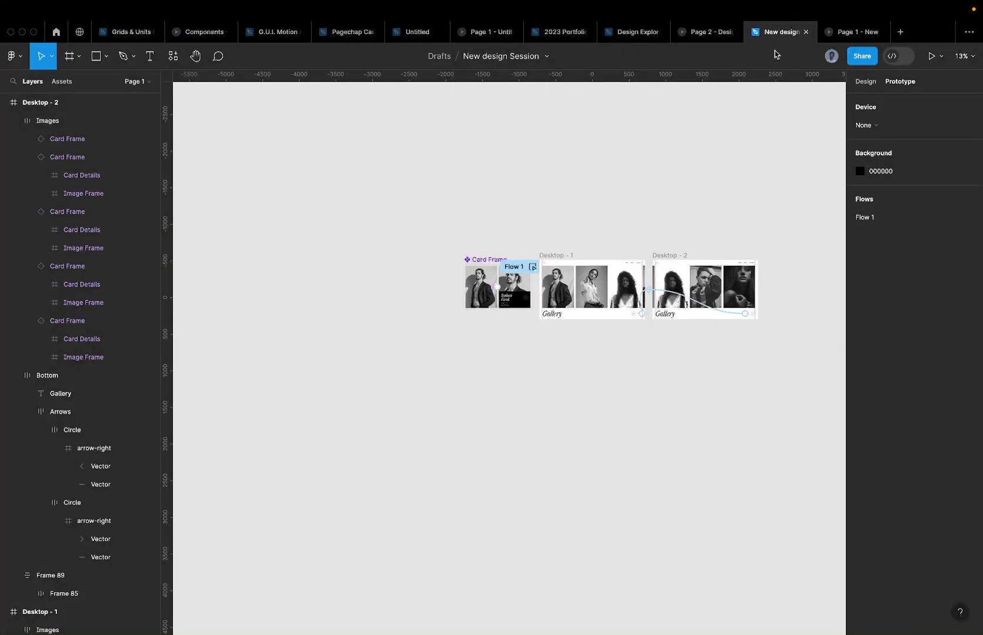
Expand the Pages section to show the file's page list
{"action": "left_click", "coordinate": [149, 83]}
{"action": "scroll", "coordinate": [609, 210], "scroll_direction": "right", "scroll_amount": 5}
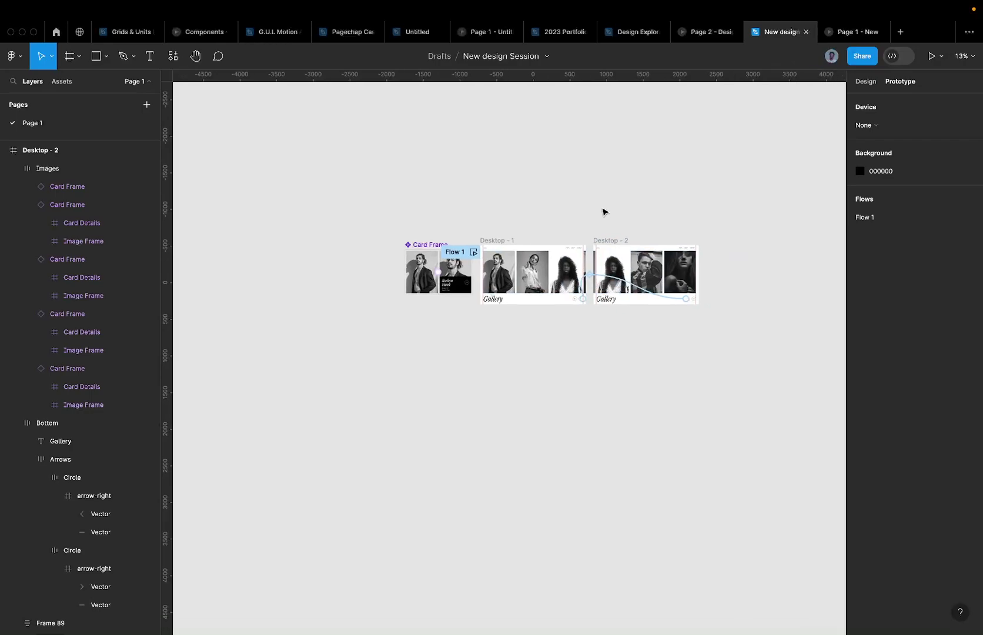
{"action": "scroll", "coordinate": [562, 229], "scroll_direction": "right", "scroll_amount": 3}
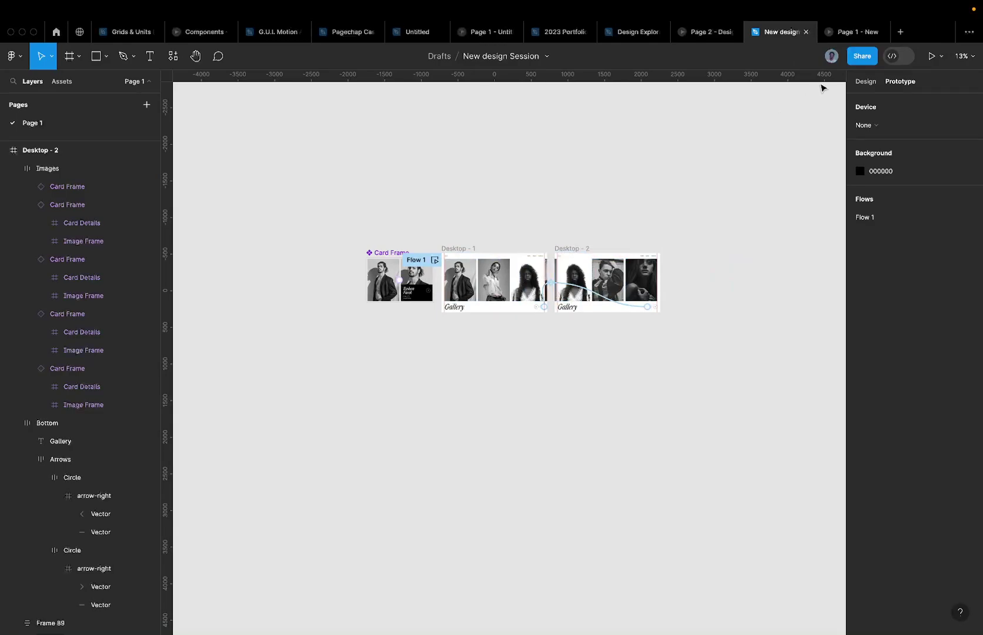
{"action": "mouse_move", "coordinate": [828, 68]}
Close the Google Meet in-call messages and bring up the leave-call dialog
{"action": "key", "text": "ctrl+Left"}
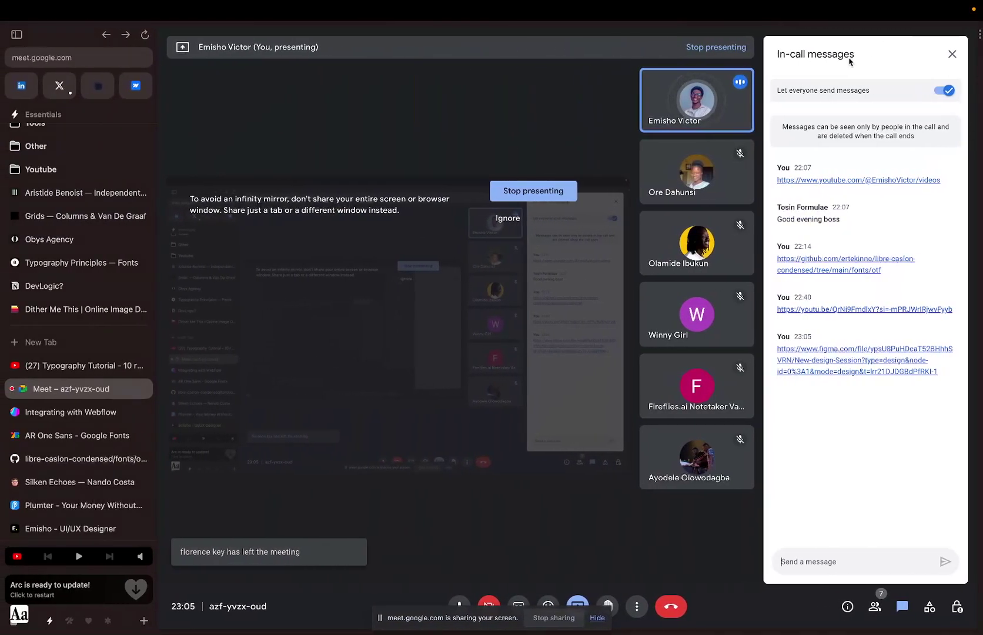
{"action": "left_click", "coordinate": [945, 59]}
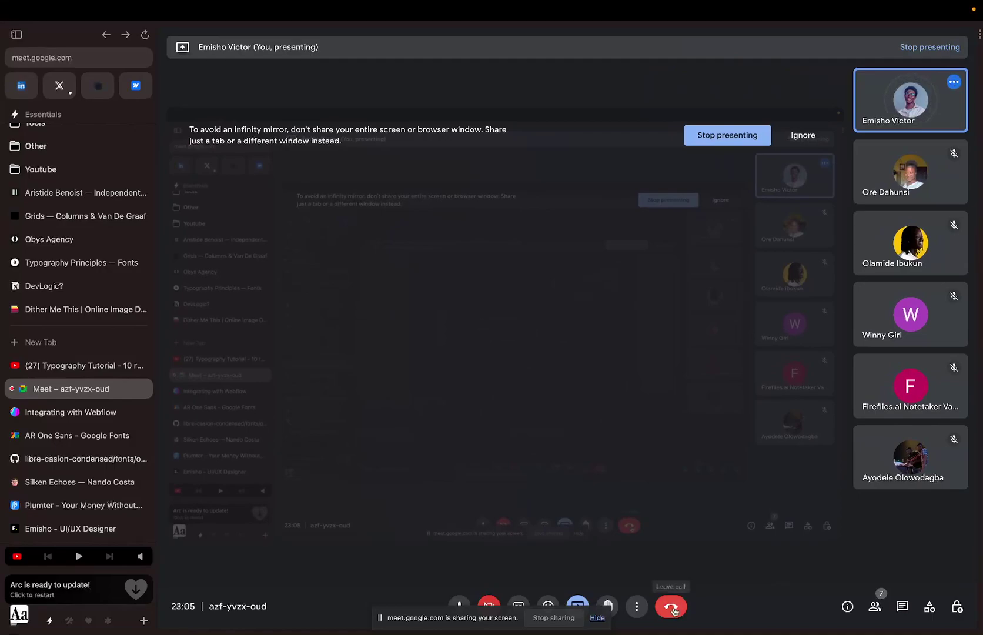
{"action": "left_click", "coordinate": [671, 606]}
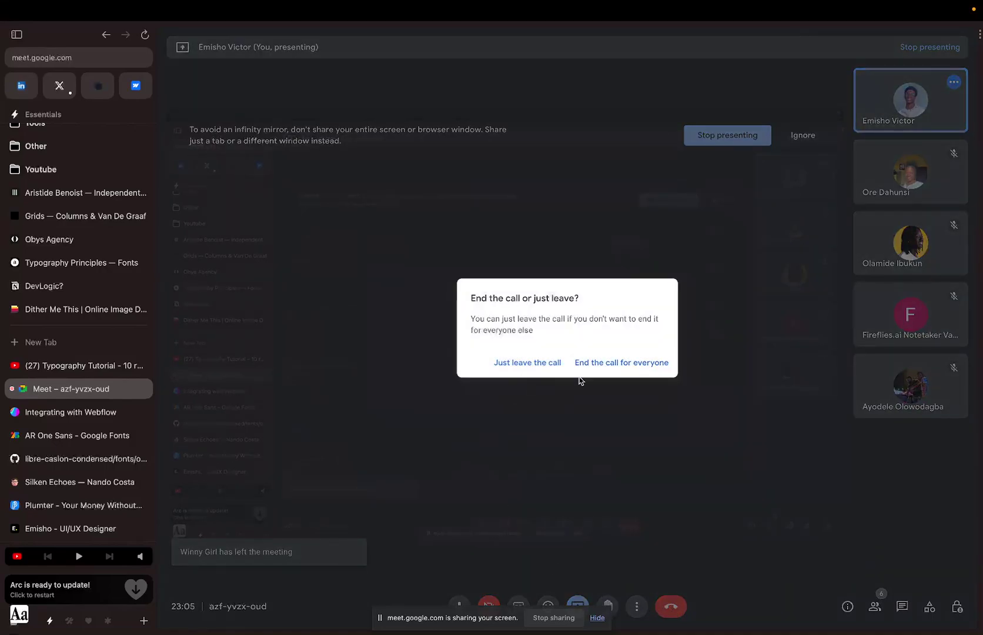